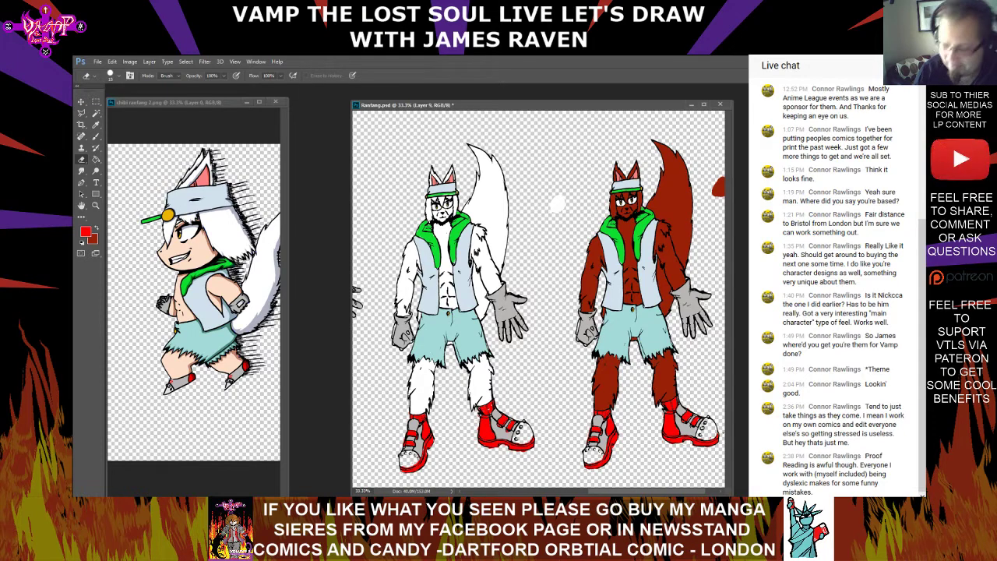
Create a new layer in the Ranfang character sheet with the default settings
{"action": "scroll", "coordinate": [557, 203], "scroll_direction": "right", "scroll_amount": 10}
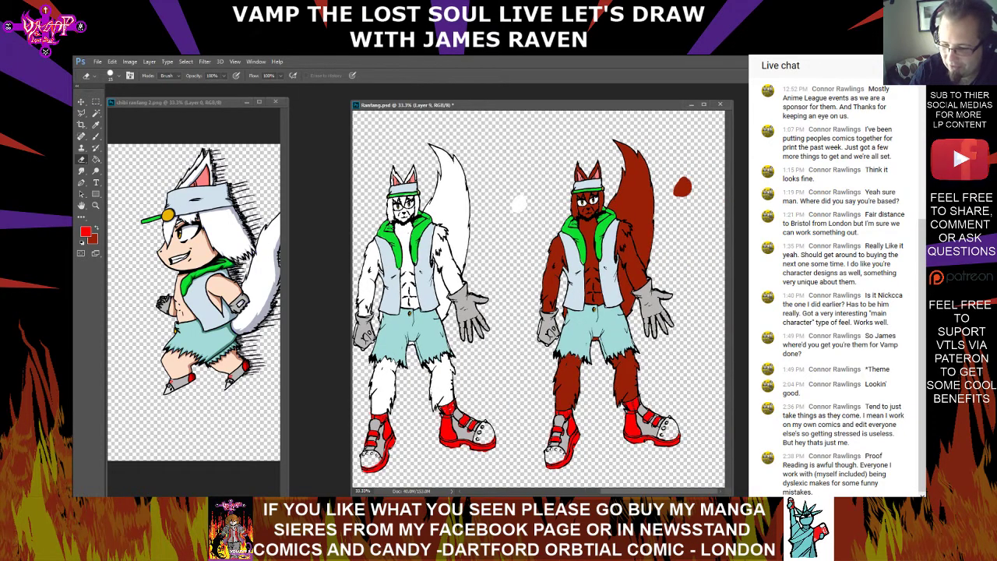
{"action": "scroll", "coordinate": [537, 300], "scroll_direction": "left", "scroll_amount": 3}
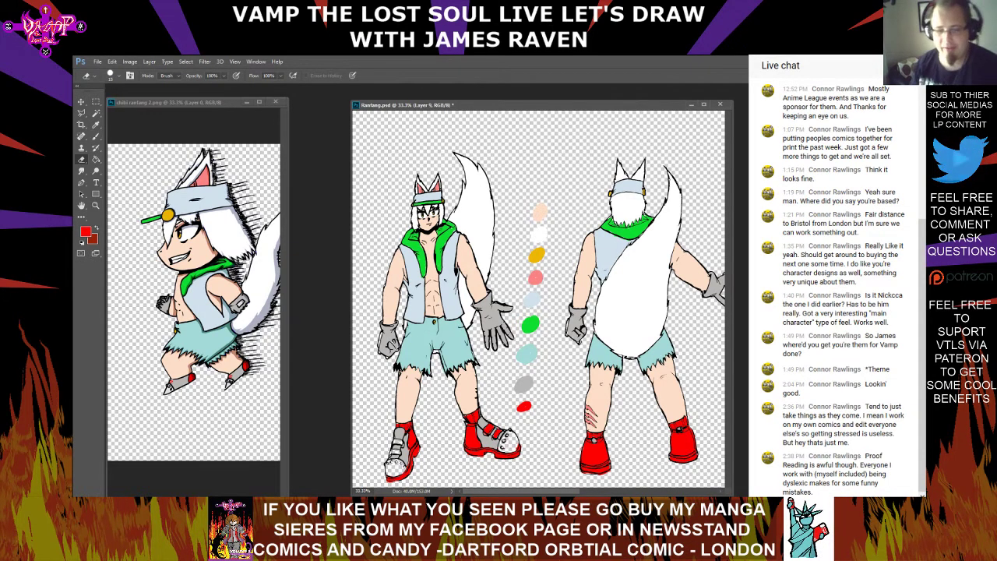
{"action": "left_click", "coordinate": [149, 61]}
{"action": "mouse_move", "coordinate": [222, 71]}
{"action": "left_click", "coordinate": [257, 74]}
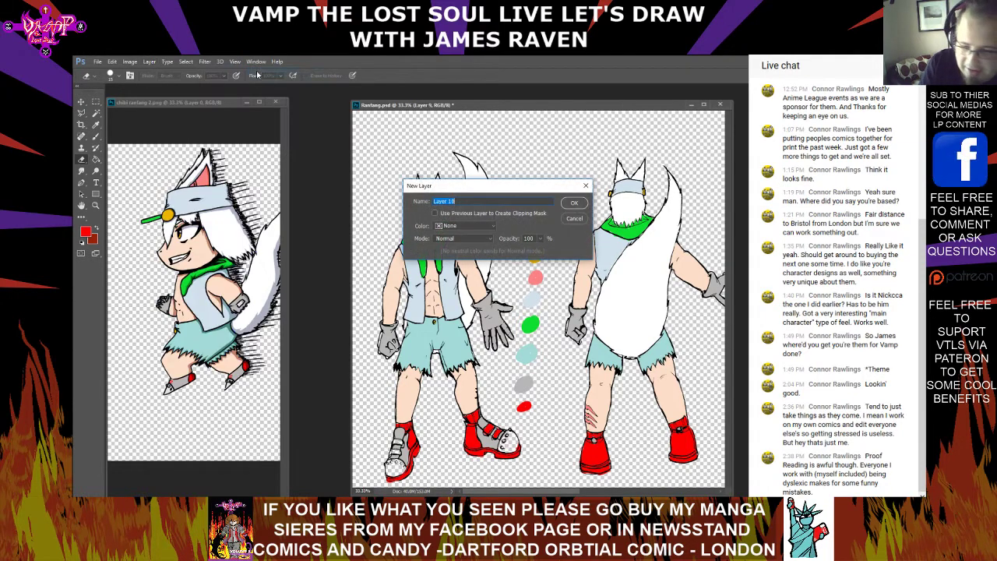
{"action": "left_click", "coordinate": [574, 203]}
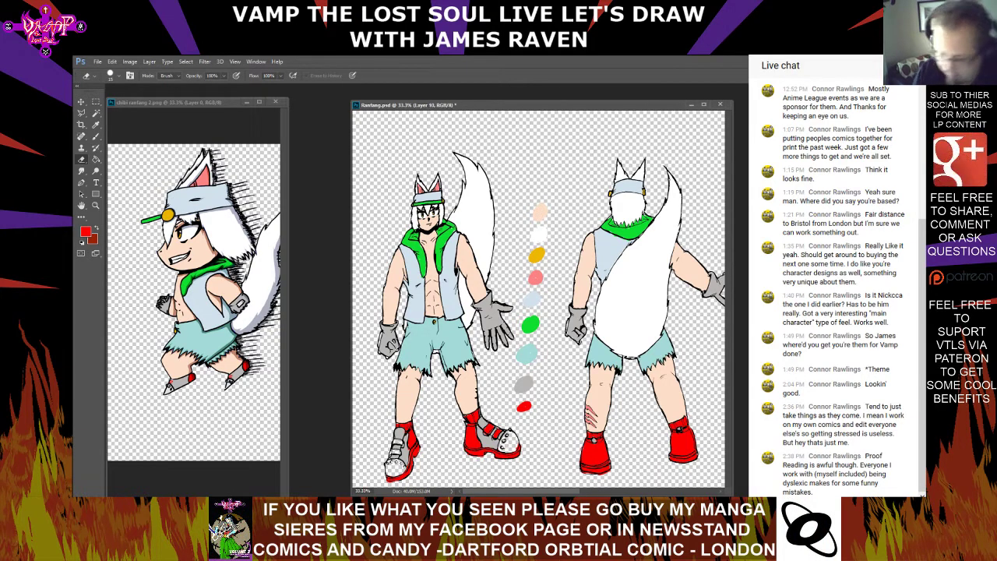
Sample the light grey from the chibi's glove plate and paint a small swatch of it below the red swatch
{"action": "left_click", "coordinate": [96, 124]}
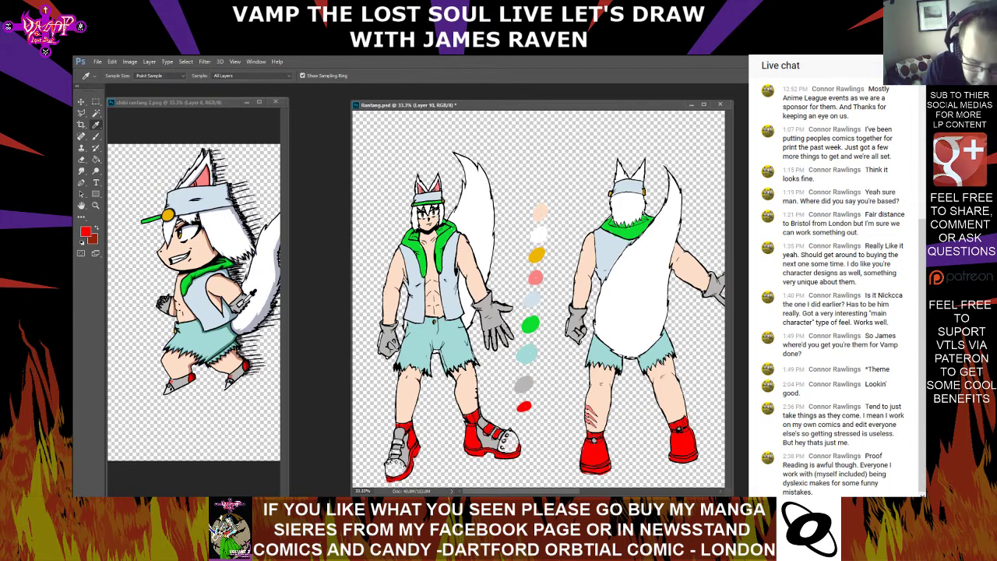
{"action": "left_click", "coordinate": [247, 302]}
{"action": "left_click", "coordinate": [95, 137]}
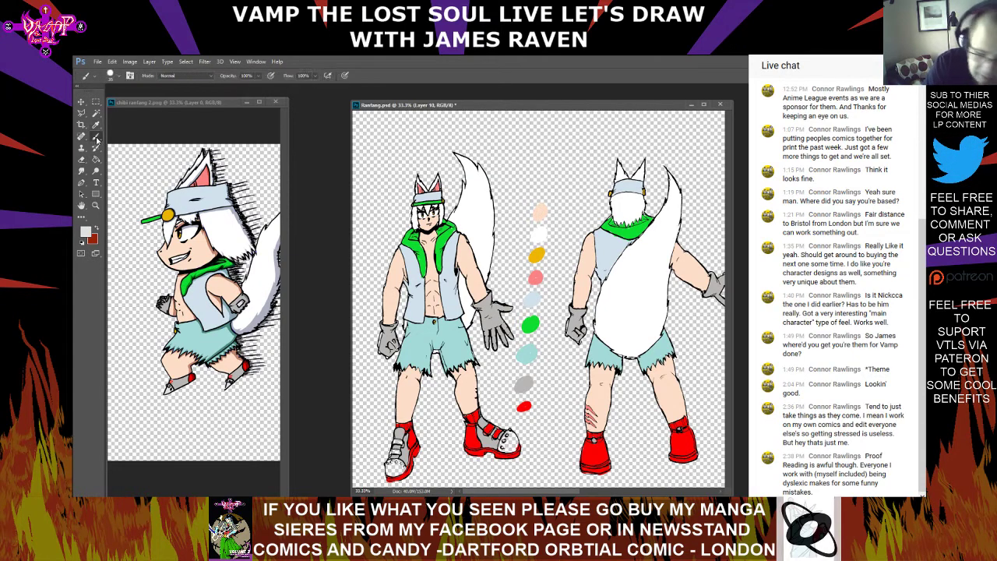
{"action": "left_click_drag", "start_coordinate": [527, 421], "coordinate": [531, 425]}
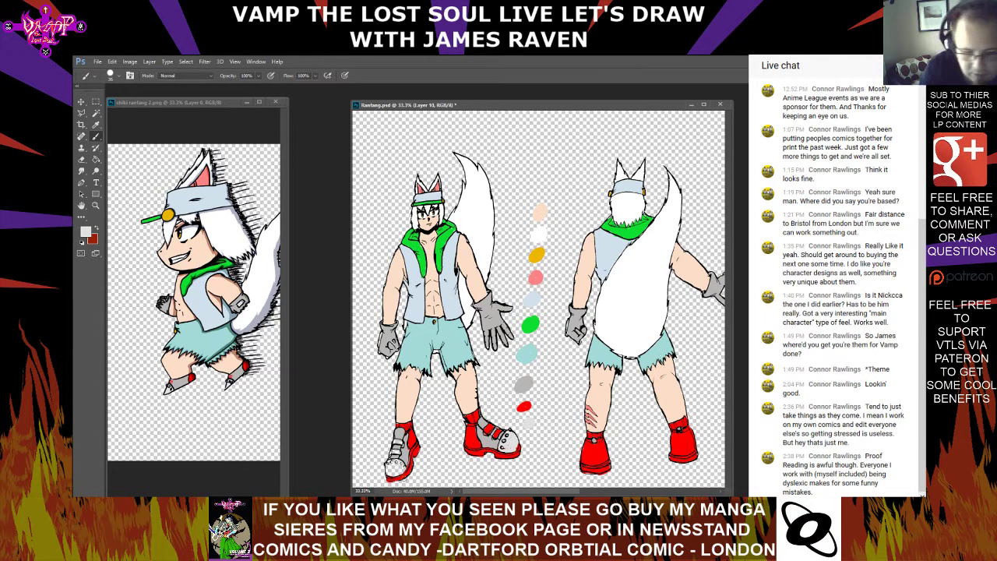
Sample the boot red, paint the straps of the front-view figure's boots, and clean up the colour with the Eraser
{"action": "left_click", "coordinate": [95, 124]}
{"action": "left_click", "coordinate": [488, 431]}
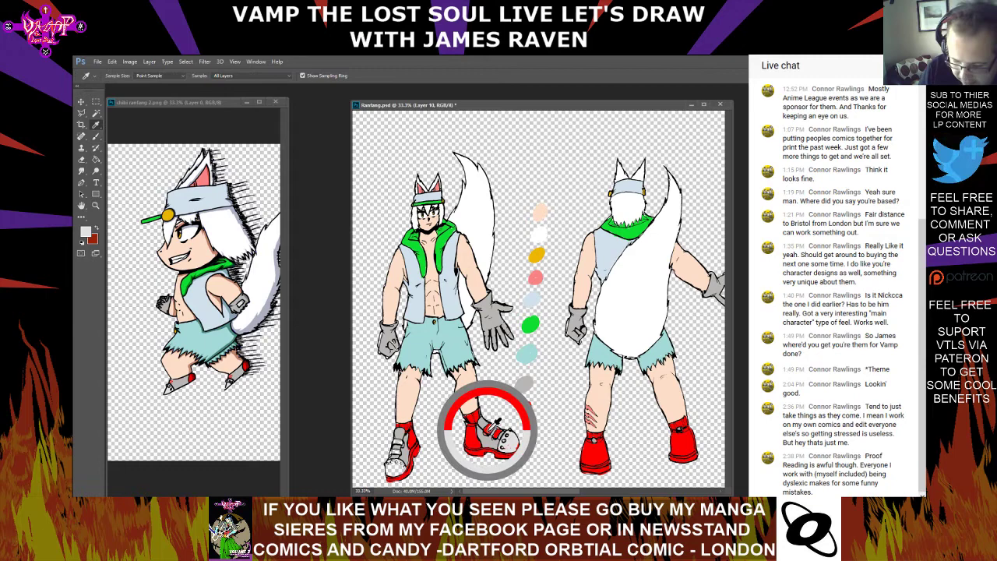
{"action": "left_click", "coordinate": [96, 137]}
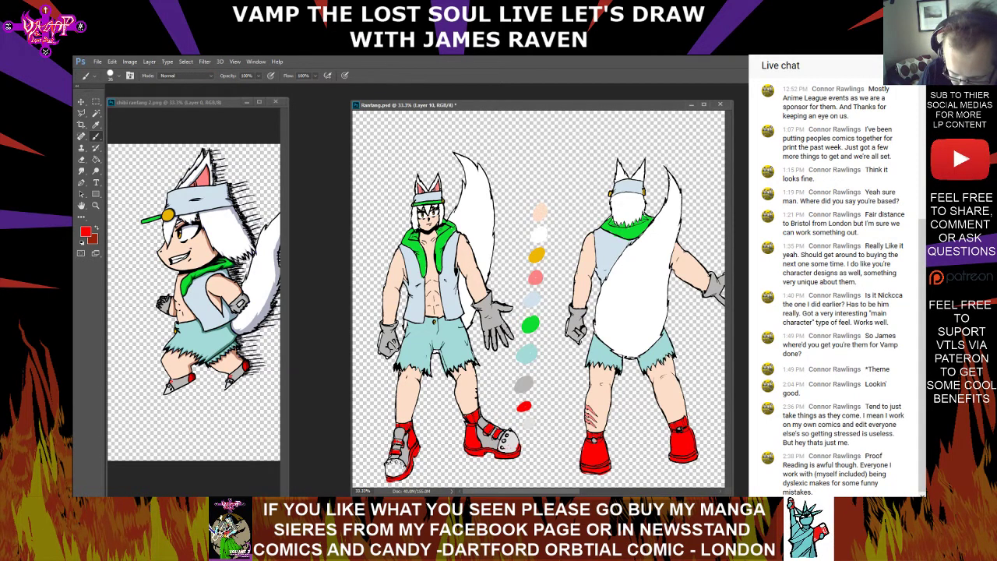
{"action": "key", "text": "e"}
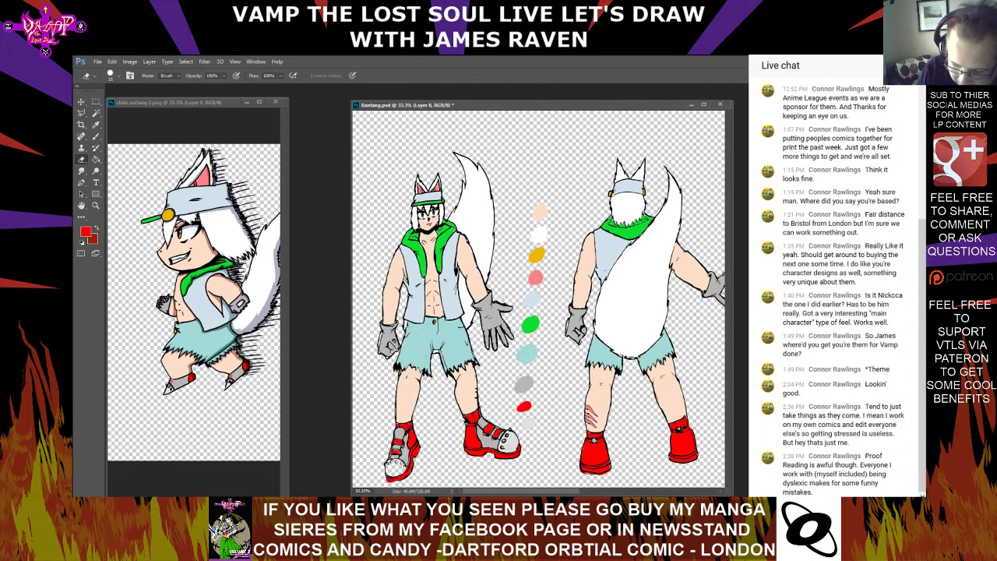
{"action": "right_click", "coordinate": [397, 451]}
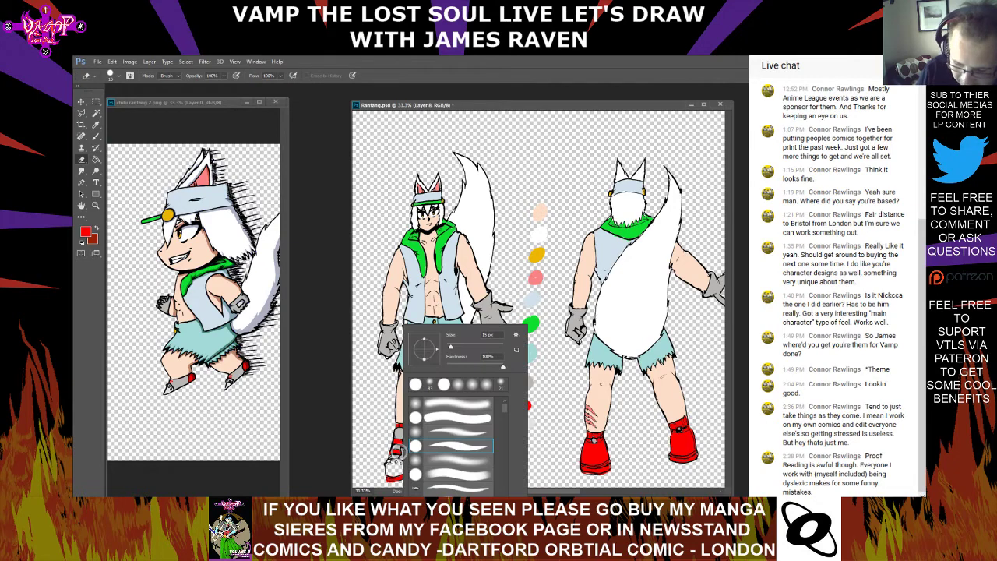
{"action": "key", "text": "Escape"}
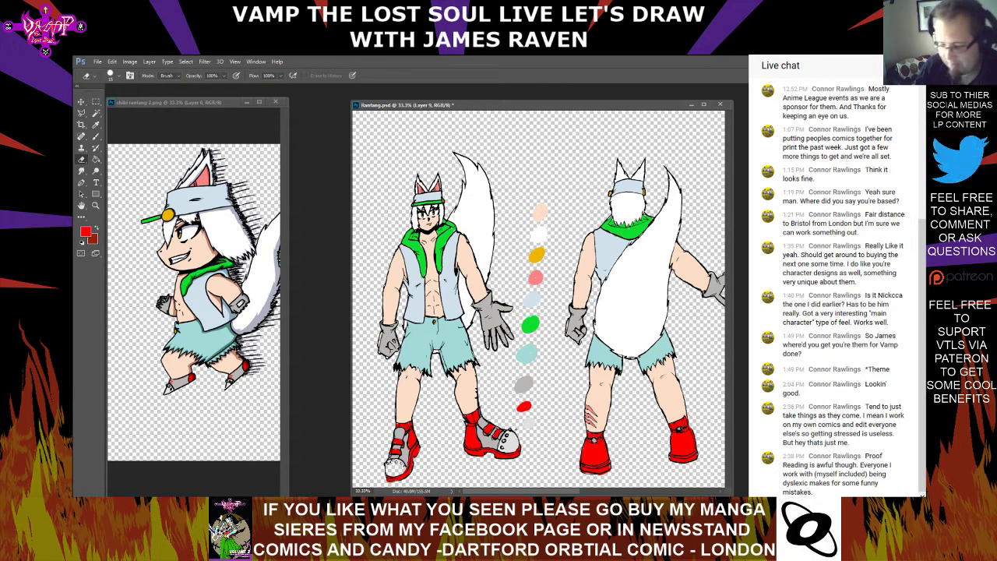
Sample the light grey swatch and paint the toe caps of the front-view figure's boots with the Brush
{"action": "left_click", "coordinate": [96, 125]}
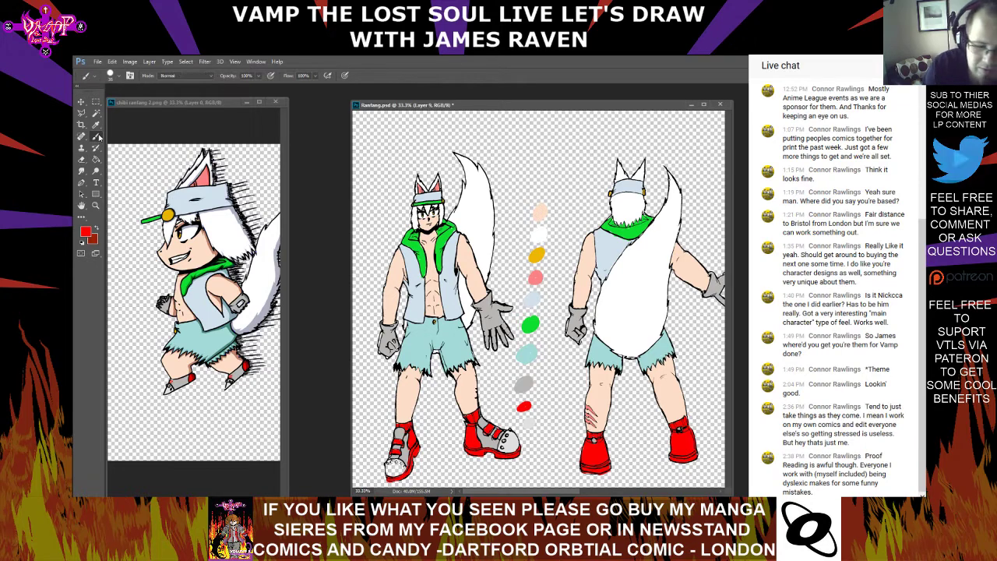
{"action": "left_click", "coordinate": [530, 422]}
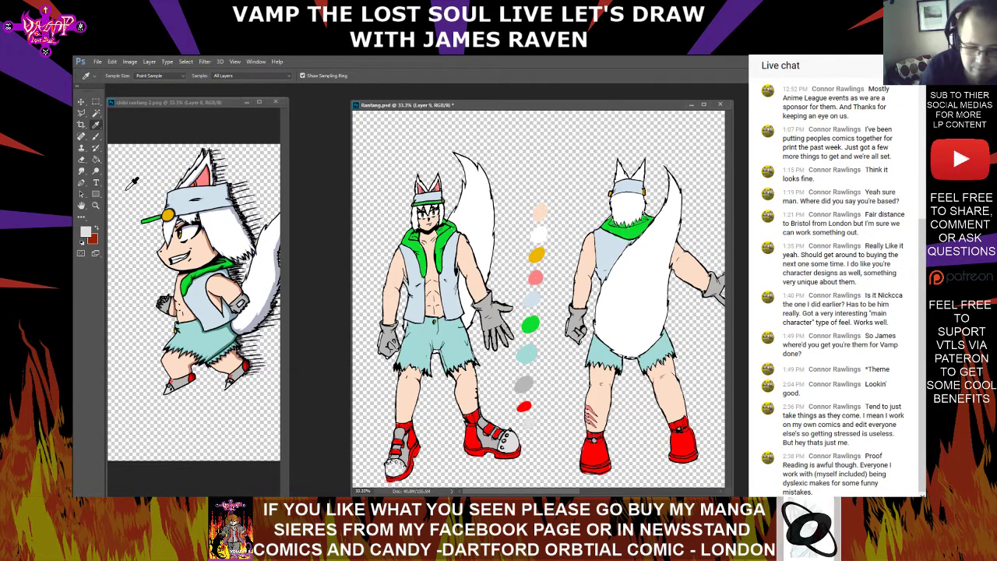
{"action": "key", "text": "b"}
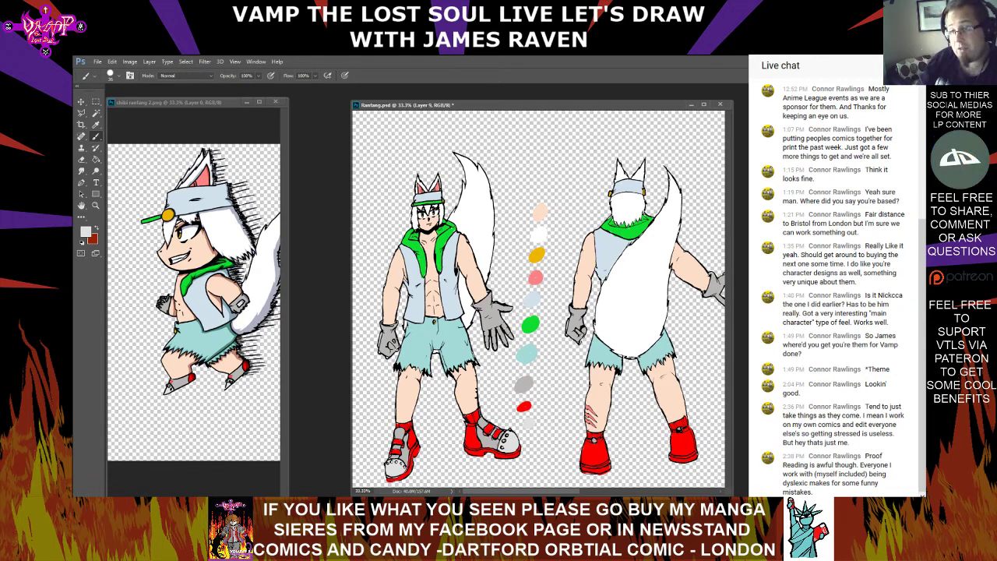
Look over the boots and gloves of the white-furred and red-furred figures
{"action": "scroll", "coordinate": [538, 299], "scroll_direction": "right", "scroll_amount": 3}
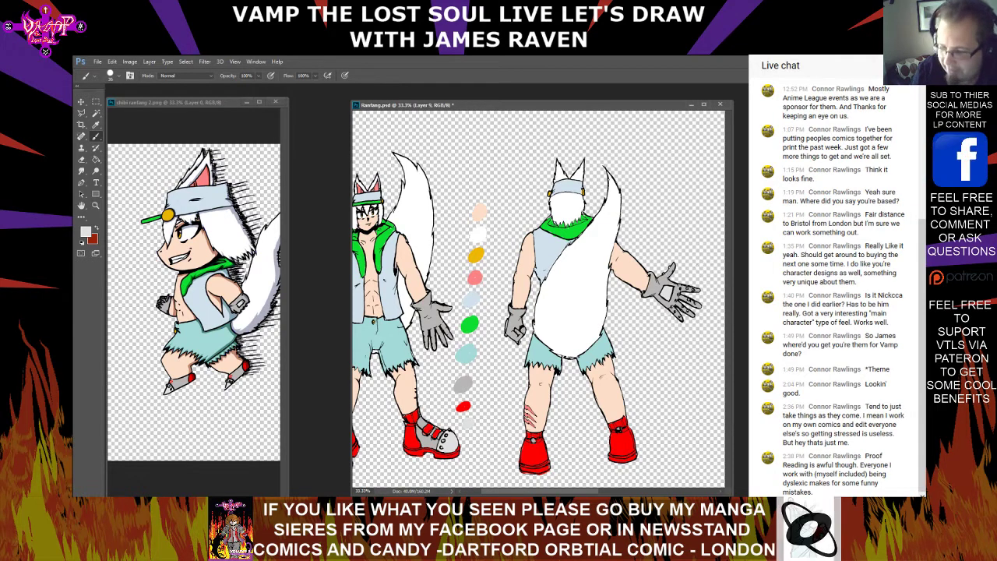
{"action": "scroll", "coordinate": [698, 203], "scroll_direction": "right", "scroll_amount": 5}
{"action": "scroll", "coordinate": [698, 203], "scroll_direction": "right", "scroll_amount": 1}
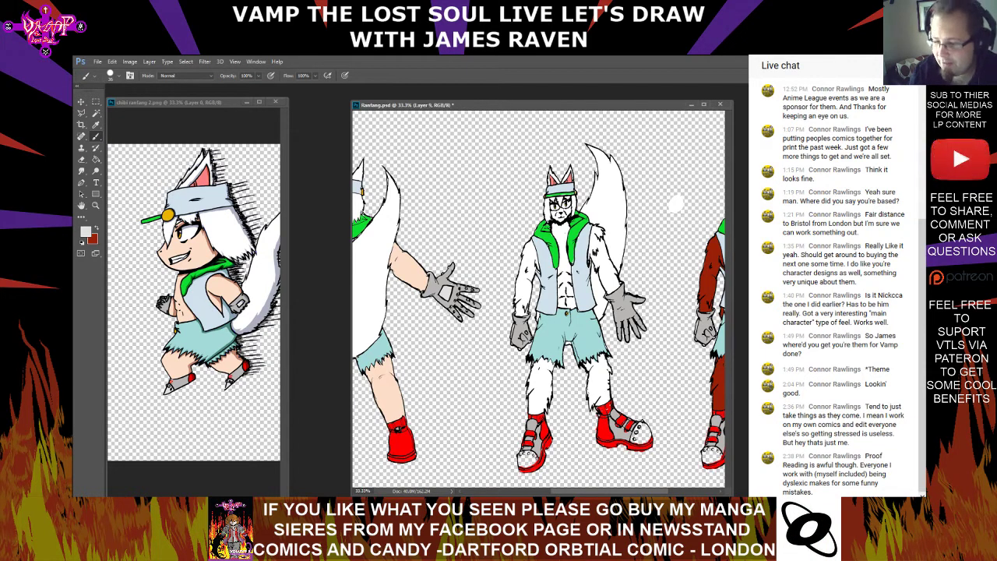
{"action": "scroll", "coordinate": [539, 299], "scroll_direction": "right", "scroll_amount": 1}
{"action": "scroll", "coordinate": [539, 299], "scroll_direction": "right", "scroll_amount": 3}
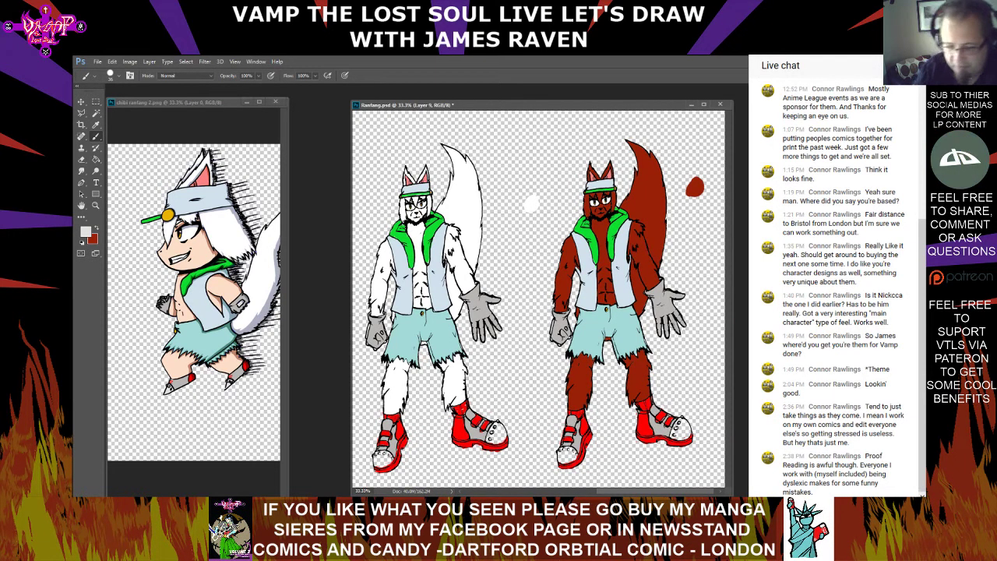
{"action": "left_click", "coordinate": [81, 159]}
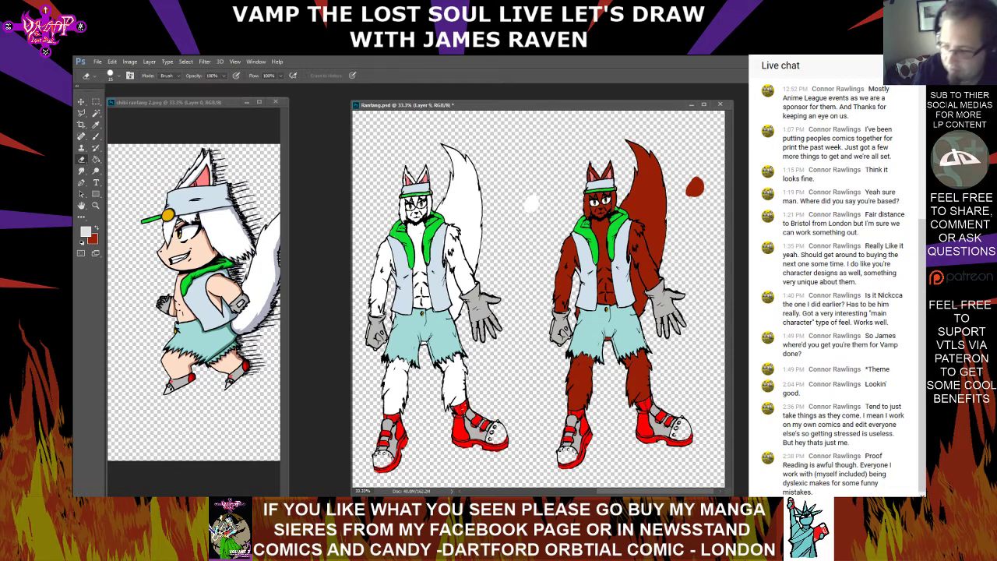
{"action": "left_click_drag", "start_coordinate": [655, 490], "coordinate": [614, 490]}
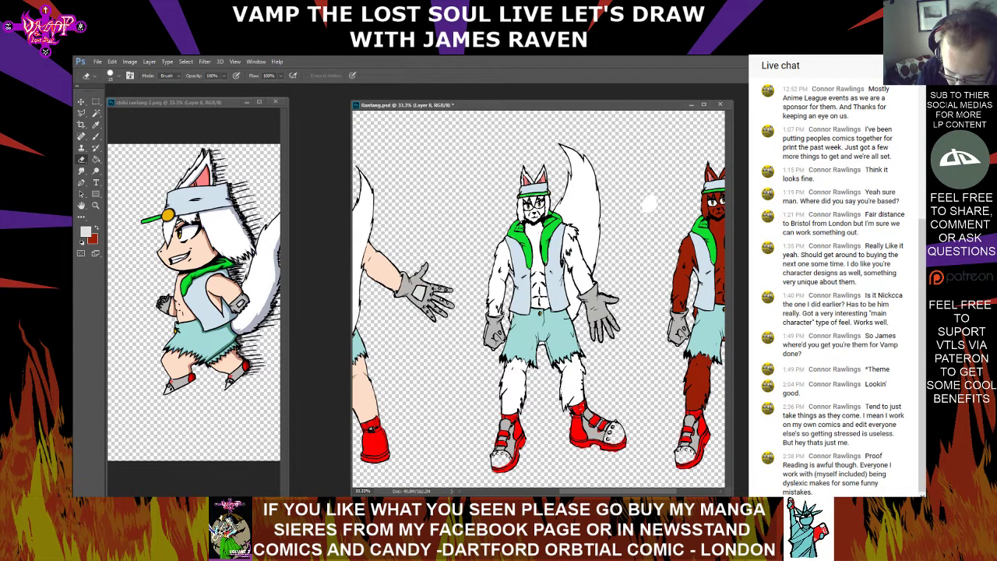
Paint the metal plate and studs of the back-view figure's open glove light grey, tidying the edges with the Eraser
{"action": "key", "text": "ctrl+plus"}
{"action": "key", "text": "ctrl+plus"}
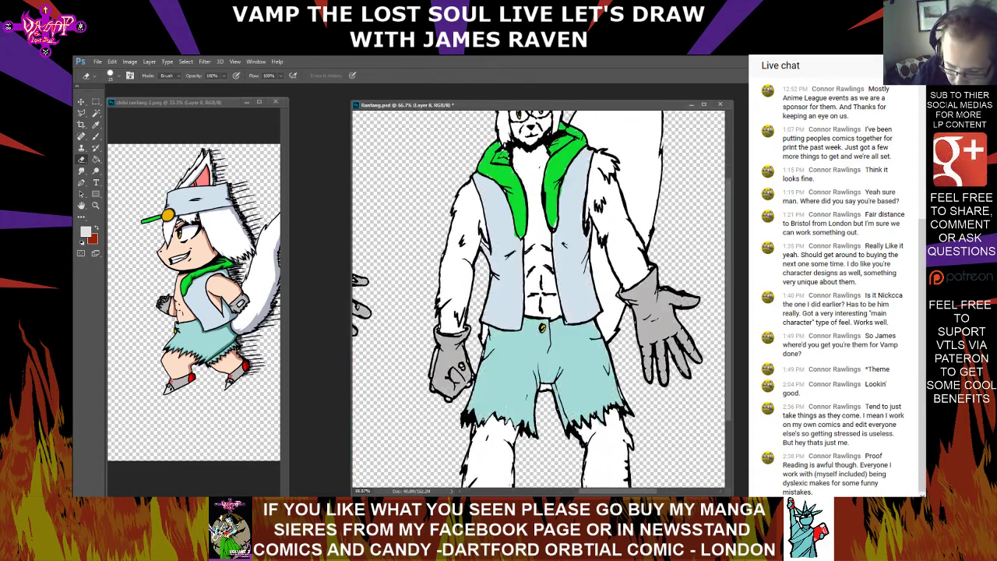
{"action": "mouse_move", "coordinate": [483, 304]}
{"action": "left_mouse_down"}
{"action": "mouse_move", "coordinate": [599, 289]}
{"action": "mouse_move", "coordinate": [620, 296]}
{"action": "left_mouse_up"}
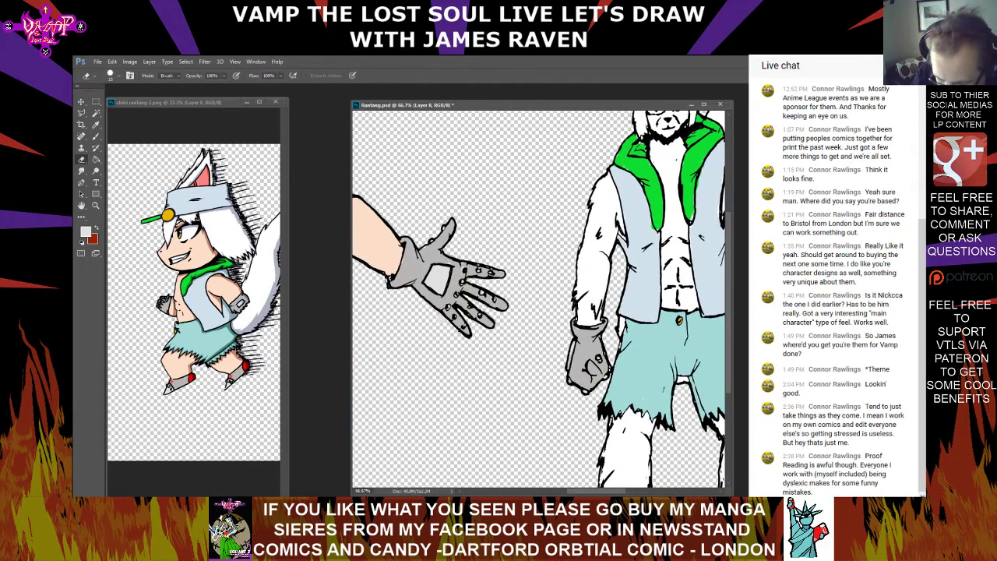
{"action": "left_click", "coordinate": [96, 136]}
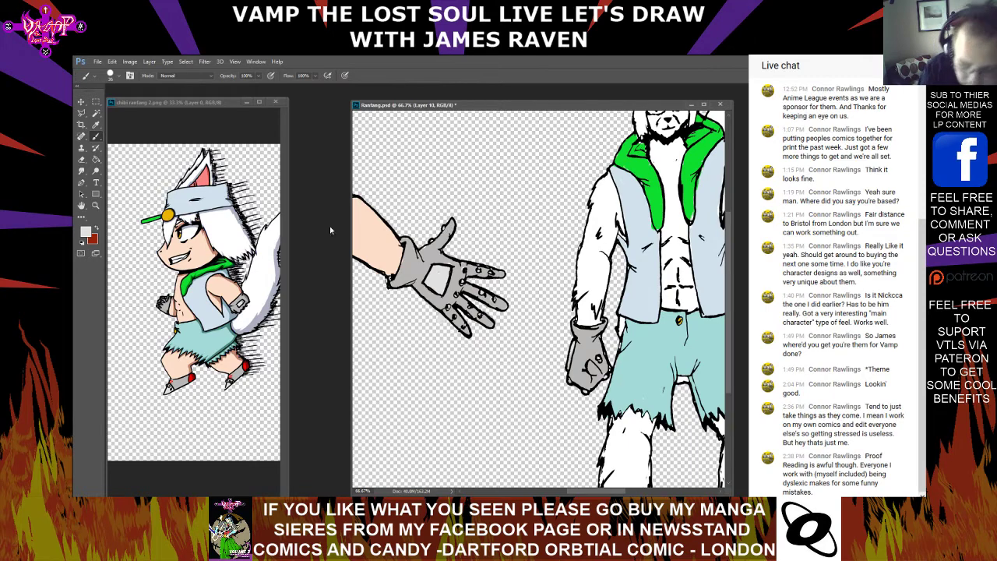
{"action": "left_click", "coordinate": [82, 160]}
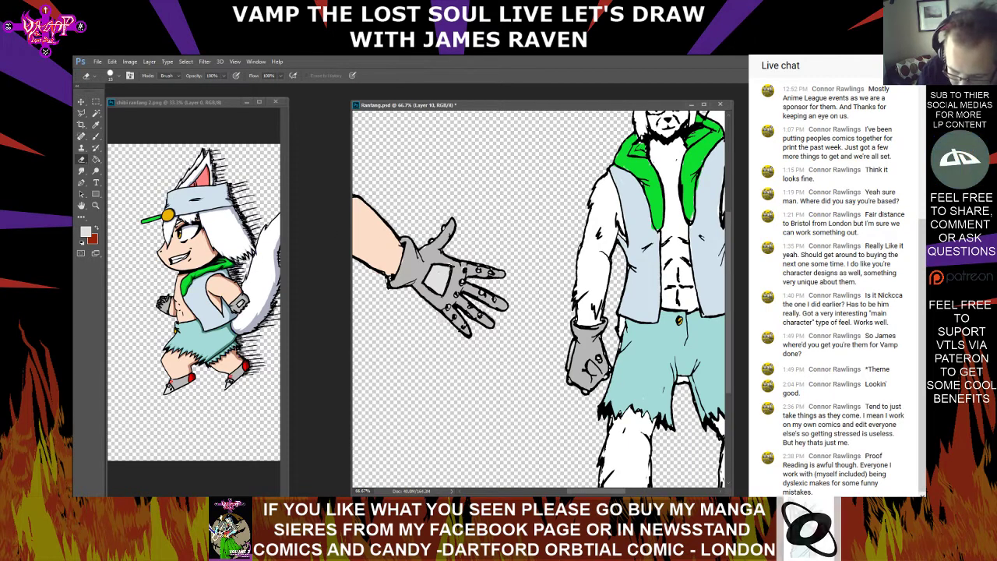
{"action": "left_click", "coordinate": [98, 137]}
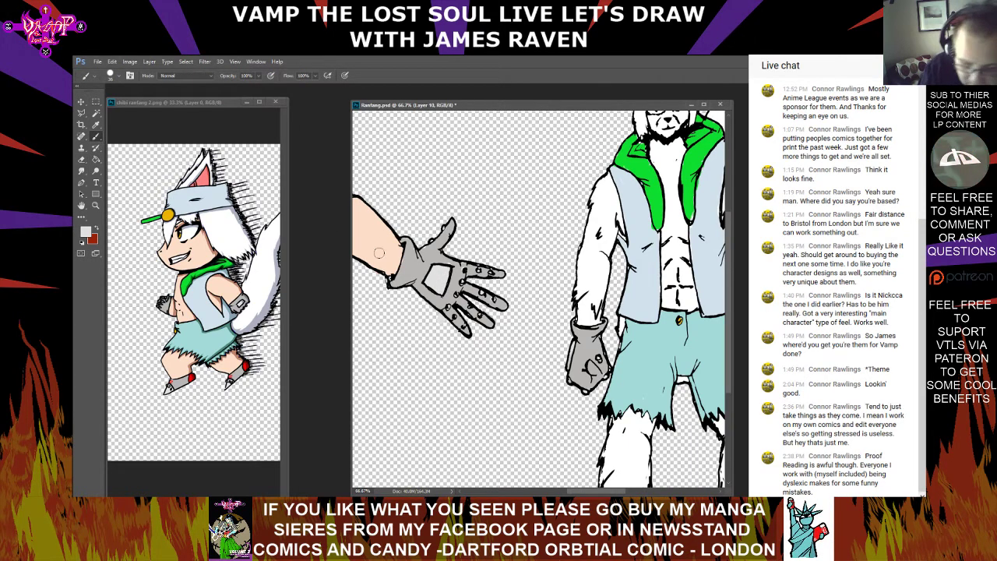
{"action": "left_click", "coordinate": [82, 160]}
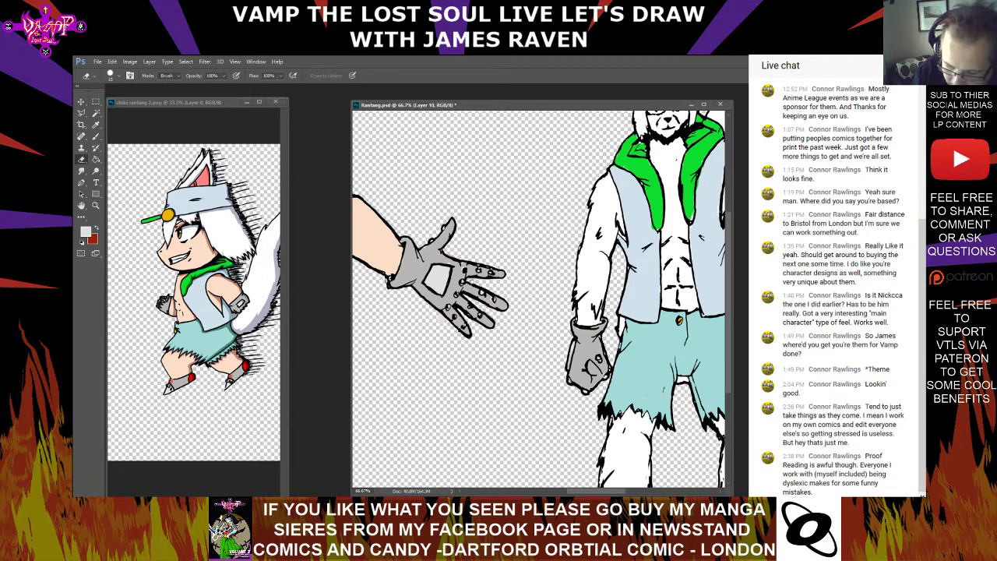
Examine all the figures on the character sheet for remaining uncoloured areas
{"action": "left_click_drag", "start_coordinate": [471, 281], "coordinate": [953, 281]}
{"action": "left_click_drag", "start_coordinate": [475, 335], "coordinate": [99, 195]}
{"action": "left_click_drag", "start_coordinate": [685, 234], "coordinate": [249, 335]}
{"action": "left_click_drag", "start_coordinate": [545, 296], "coordinate": [469, 274]}
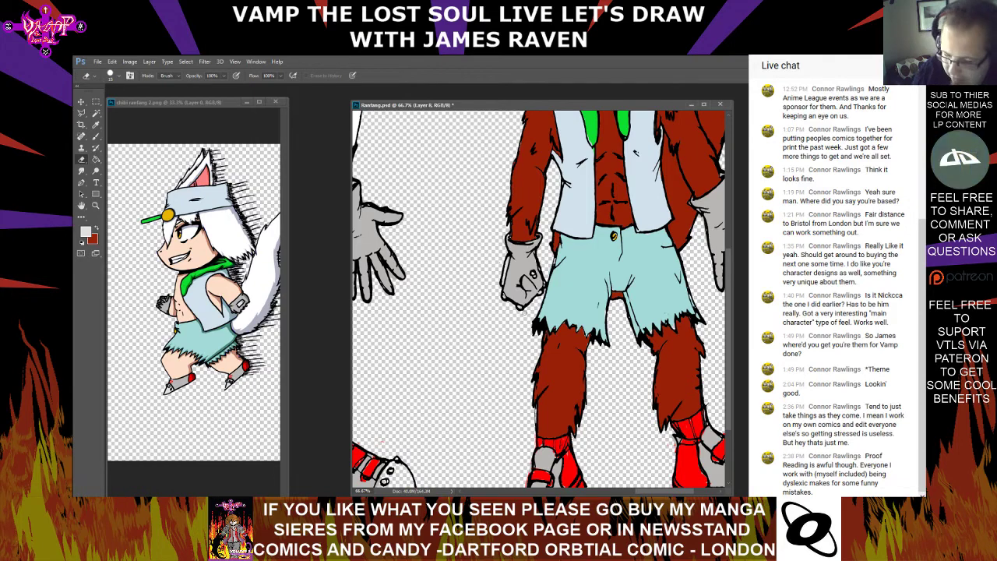
{"action": "left_click_drag", "start_coordinate": [667, 315], "coordinate": [616, 373]}
{"action": "left_click_drag", "start_coordinate": [374, 288], "coordinate": [749, 436]}
{"action": "scroll", "coordinate": [538, 300], "scroll_direction": "left", "scroll_amount": 13}
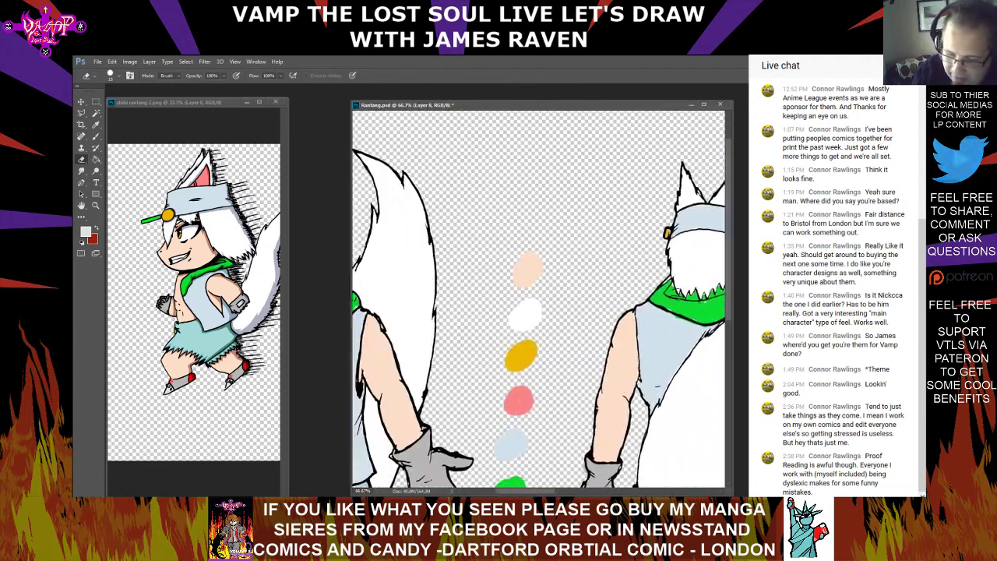
{"action": "scroll", "coordinate": [538, 300], "scroll_direction": "right", "scroll_amount": 11}
{"action": "key", "text": "ctrl+minus"}
{"action": "key", "text": "ctrl+minus"}
{"action": "key", "text": "ctrl+minus"}
{"action": "key", "text": "ctrl+minus"}
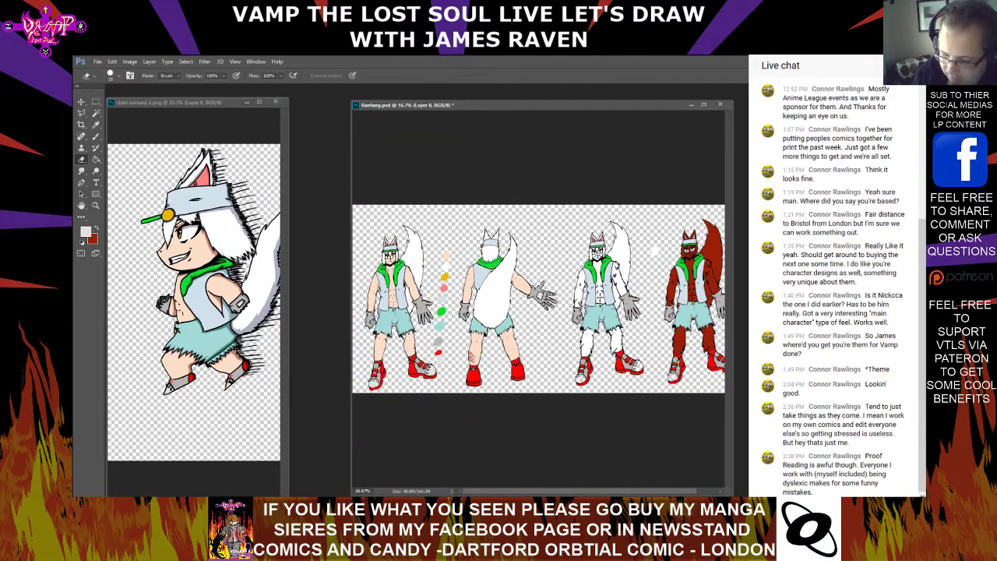
{"action": "key", "text": "ctrl+plus"}
{"action": "key", "text": "ctrl+plus"}
{"action": "key", "text": "ctrl+plus"}
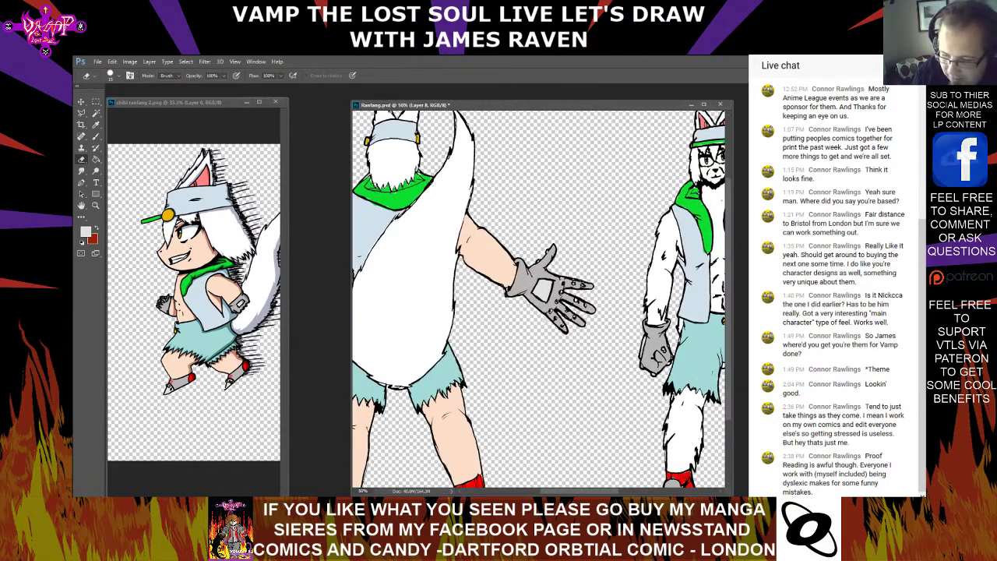
Paint the toe caps of the white-furred figure's boots light grey on Layer 10 and clean up with the Eraser
{"action": "left_click_drag", "start_coordinate": [623, 335], "coordinate": [412, 240]}
{"action": "left_click", "coordinate": [95, 137]}
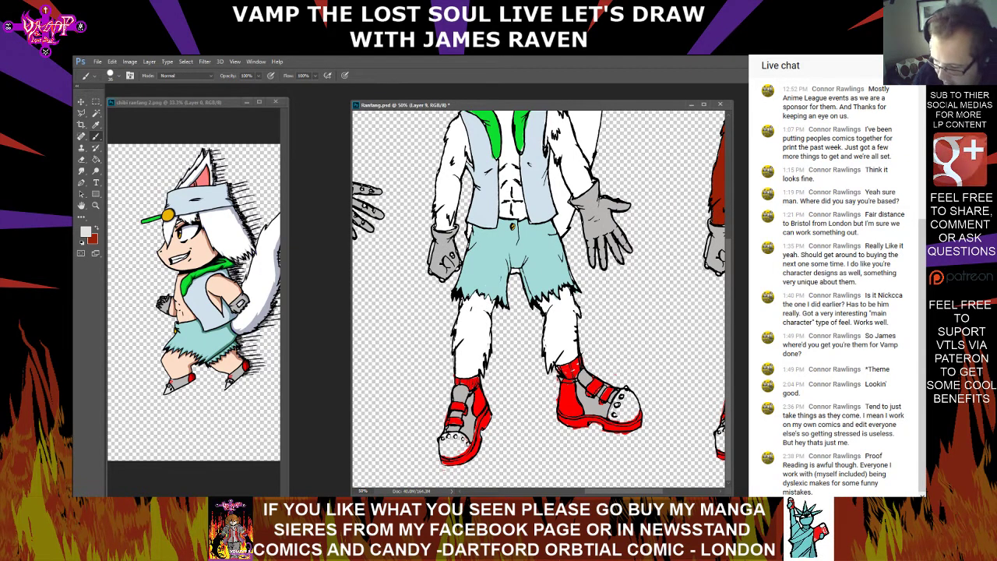
{"action": "key", "text": "ctrl+shift+alt+n"}
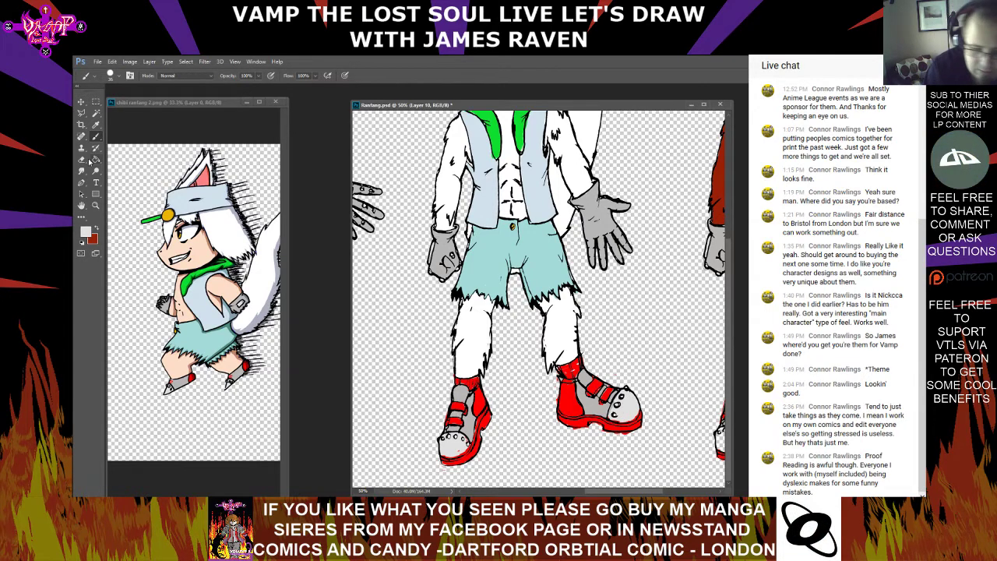
{"action": "left_click", "coordinate": [88, 159]}
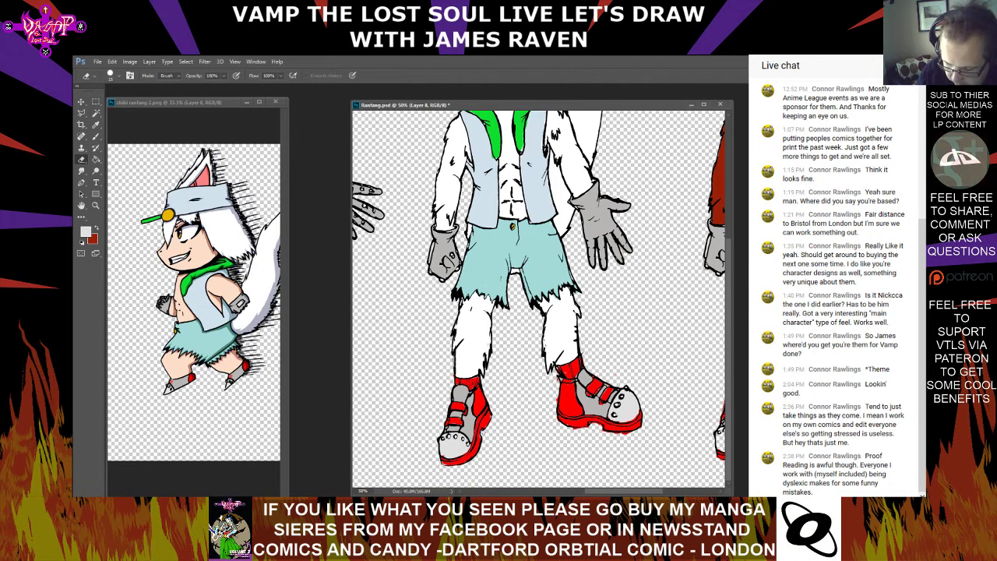
Touch up the light grey toe caps on the boots of the white-furred and red-furred figures with the Brush and Eraser
{"action": "left_click_drag", "start_coordinate": [623, 490], "coordinate": [673, 491]}
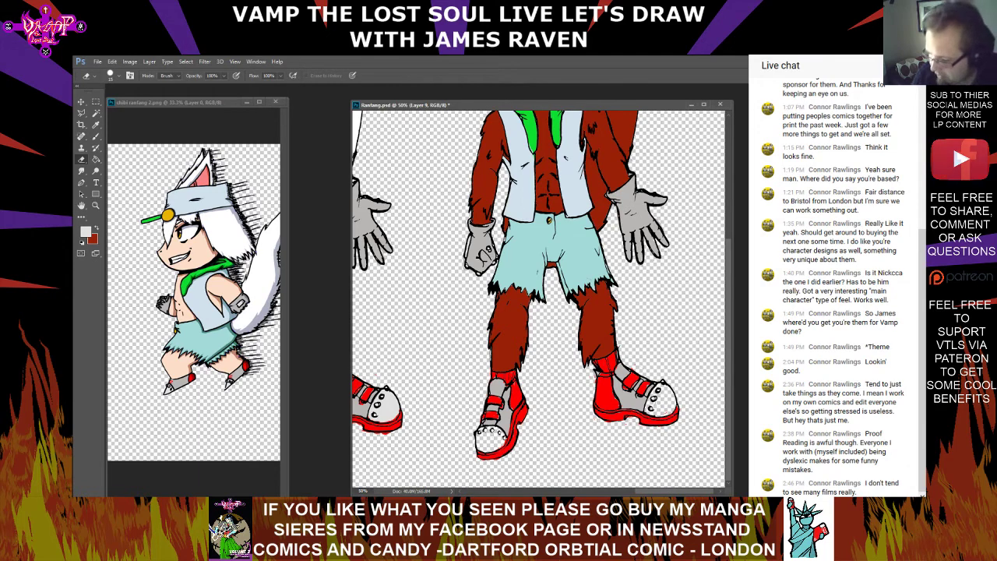
{"action": "left_click", "coordinate": [96, 138]}
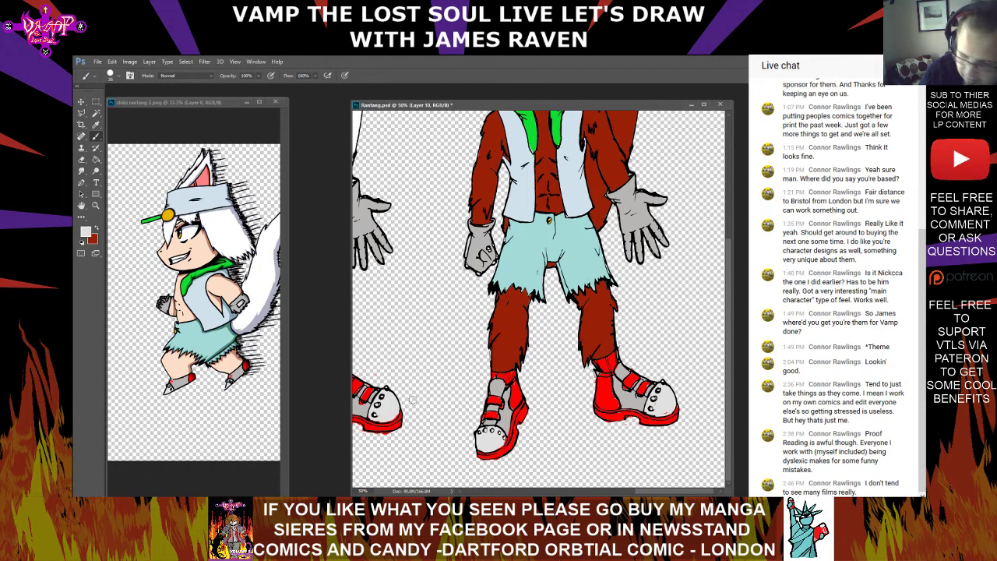
{"action": "left_click_drag", "start_coordinate": [674, 490], "coordinate": [644, 491]}
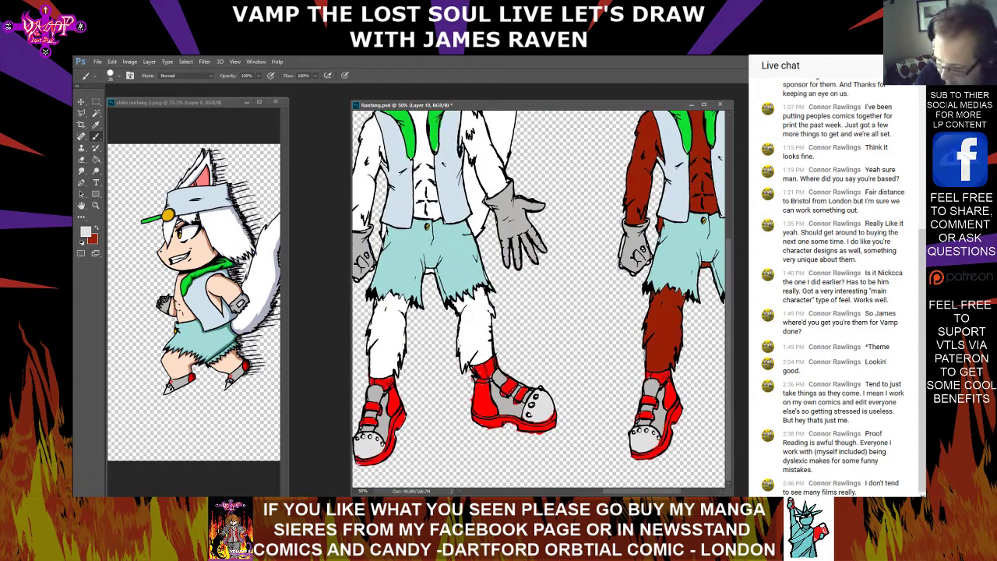
{"action": "left_click", "coordinate": [818, 390]}
{"action": "left_click", "coordinate": [88, 159]}
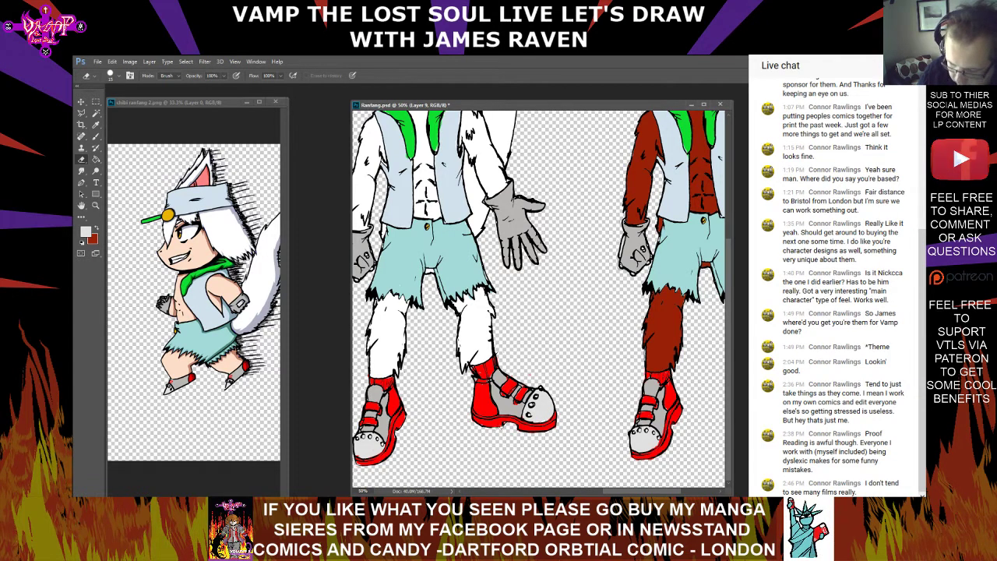
{"action": "left_click_drag", "start_coordinate": [643, 491], "coordinate": [680, 491]}
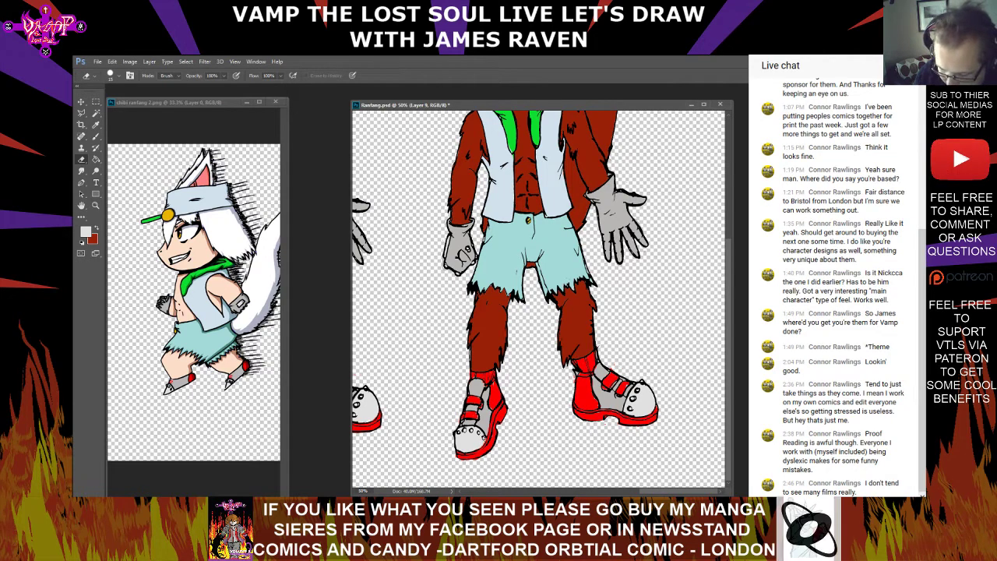
Check the whole row of coloured figures and save Ranfang.psd
{"action": "left_click_drag", "start_coordinate": [389, 265], "coordinate": [802, 265]}
{"action": "left_click_drag", "start_coordinate": [467, 265], "coordinate": [662, 309]}
{"action": "key", "text": "ctrl+minus"}
{"action": "key", "text": "ctrl+minus"}
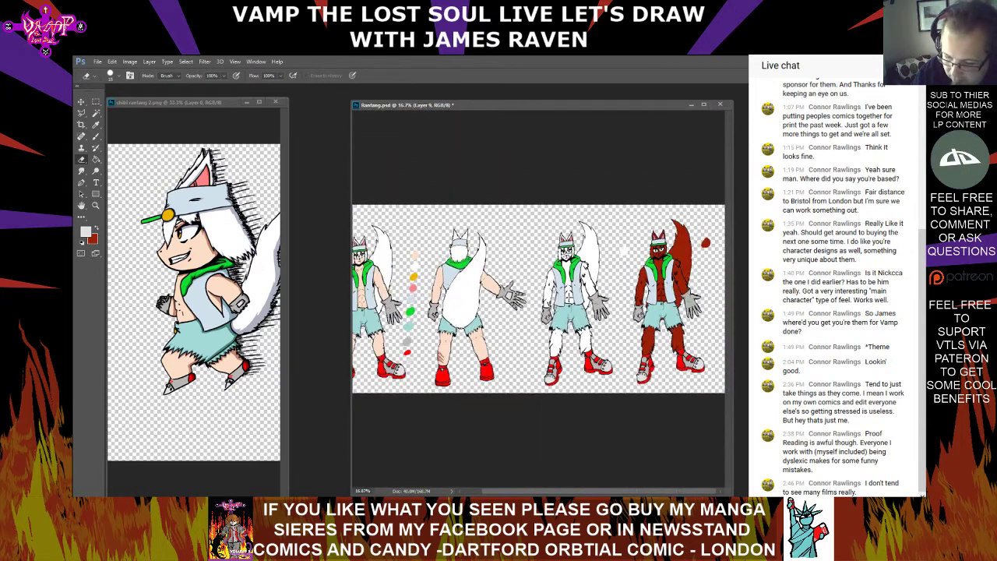
{"action": "key", "text": "ctrl+minus"}
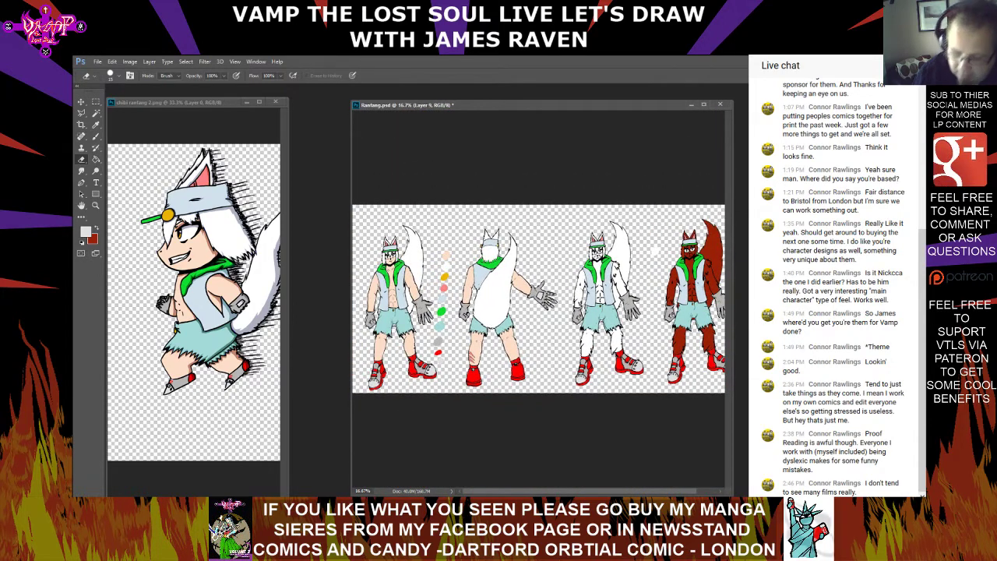
{"action": "left_click", "coordinate": [98, 62]}
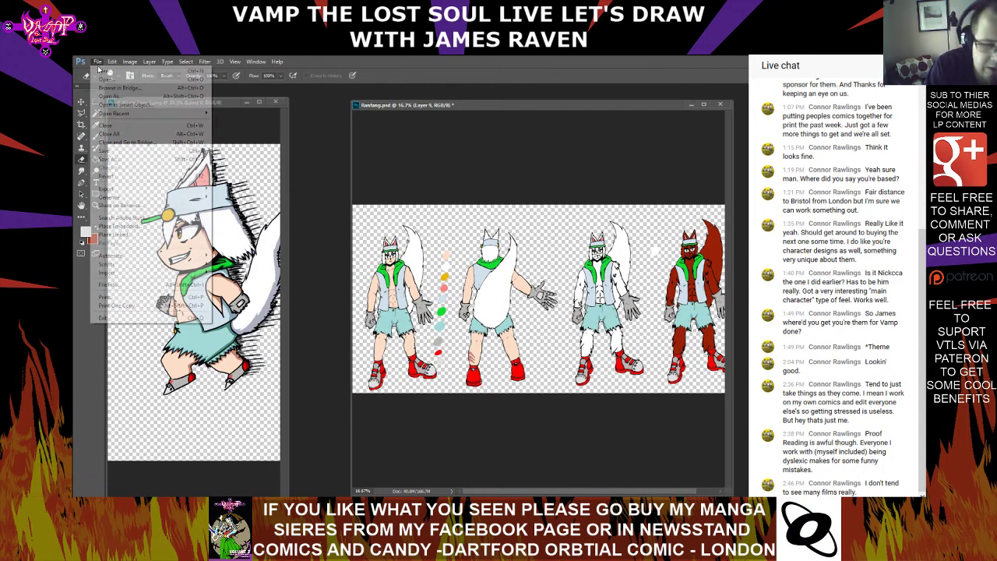
{"action": "left_click", "coordinate": [114, 151]}
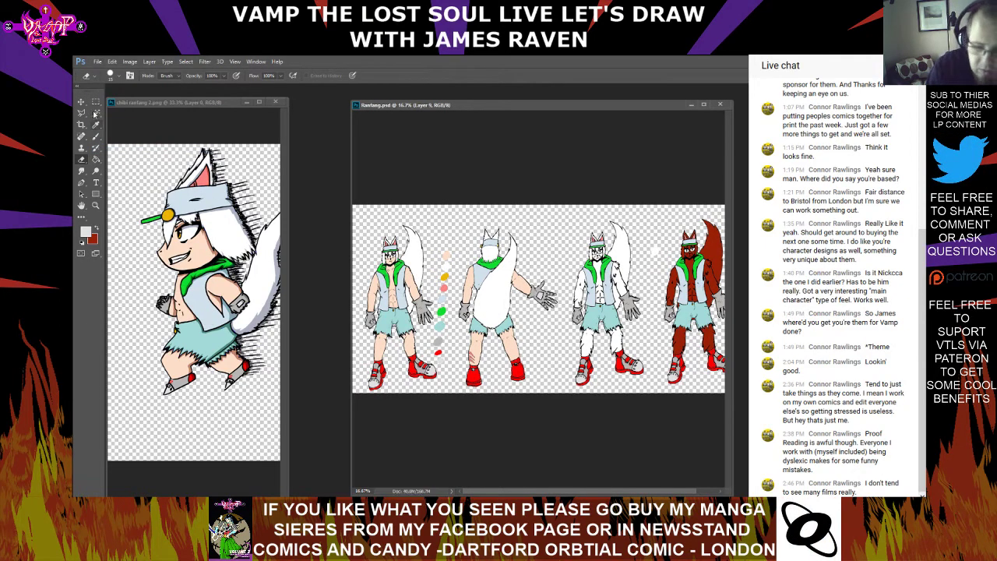
Select the entire character sheet canvas with the Rectangular Marquee and copy all its layers merged
{"action": "key", "text": "m"}
{"action": "key", "text": "ctrl+minus"}
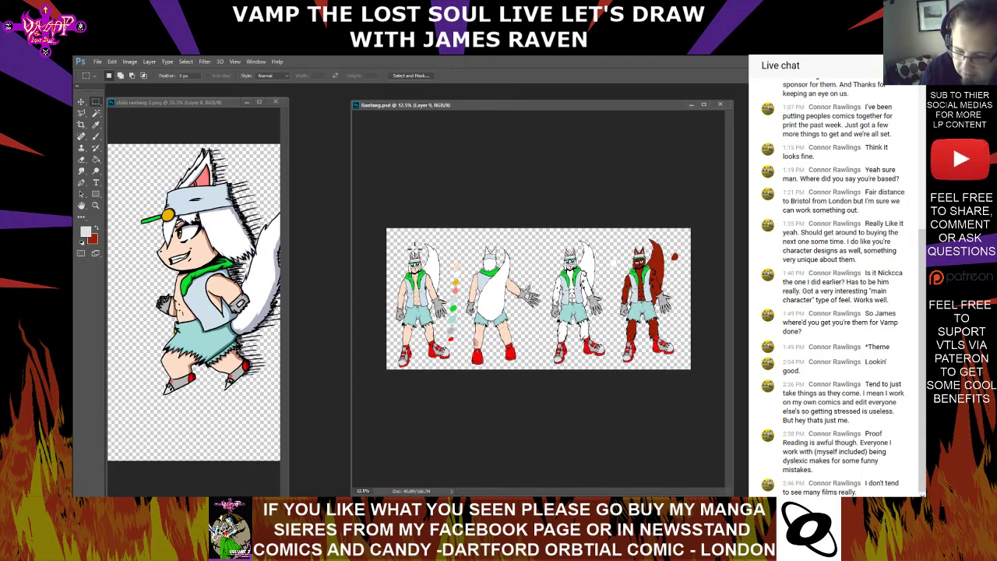
{"action": "left_click_drag", "start_coordinate": [378, 216], "coordinate": [736, 438]}
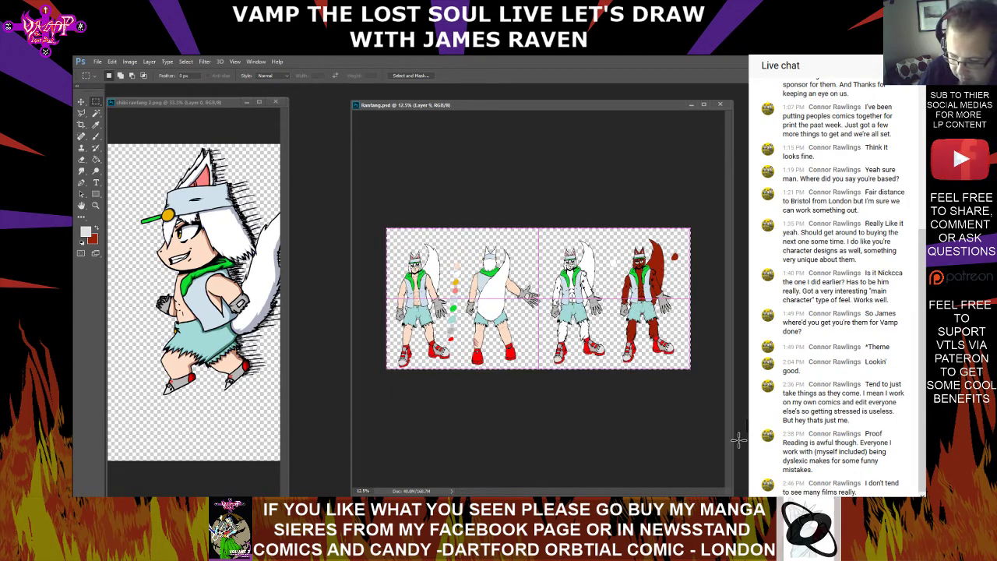
{"action": "left_click", "coordinate": [97, 61]}
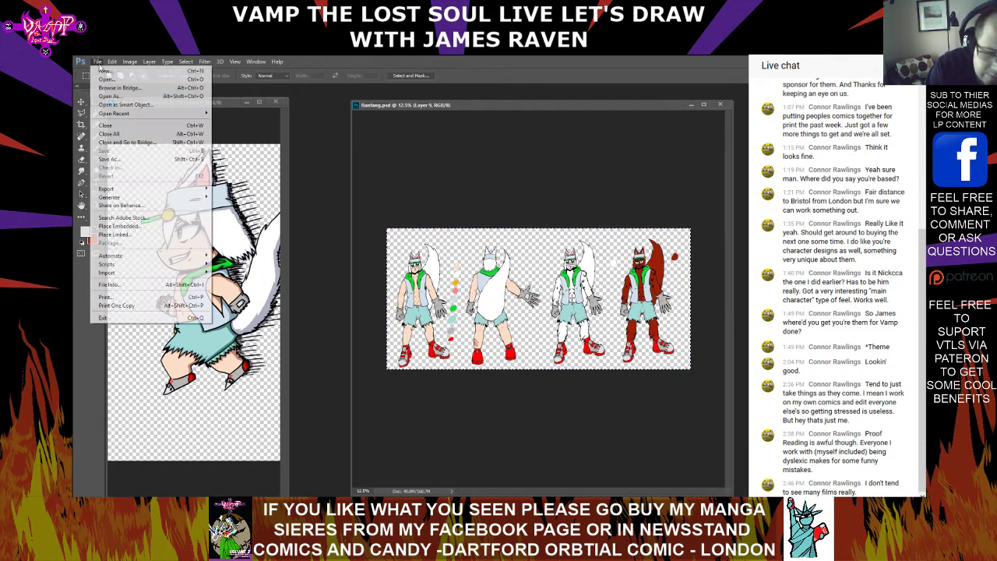
{"action": "left_click", "coordinate": [112, 61]}
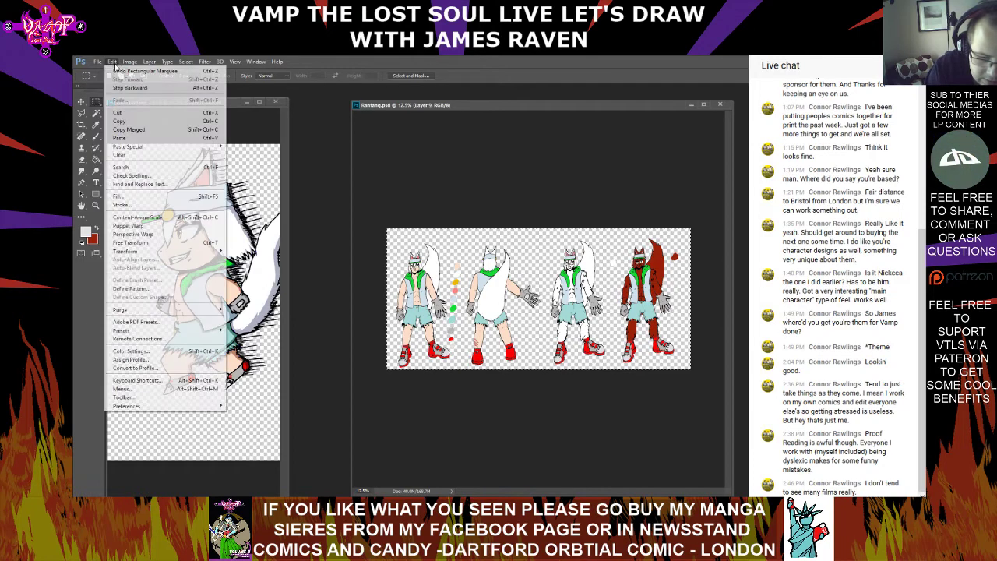
{"action": "left_click", "coordinate": [155, 130]}
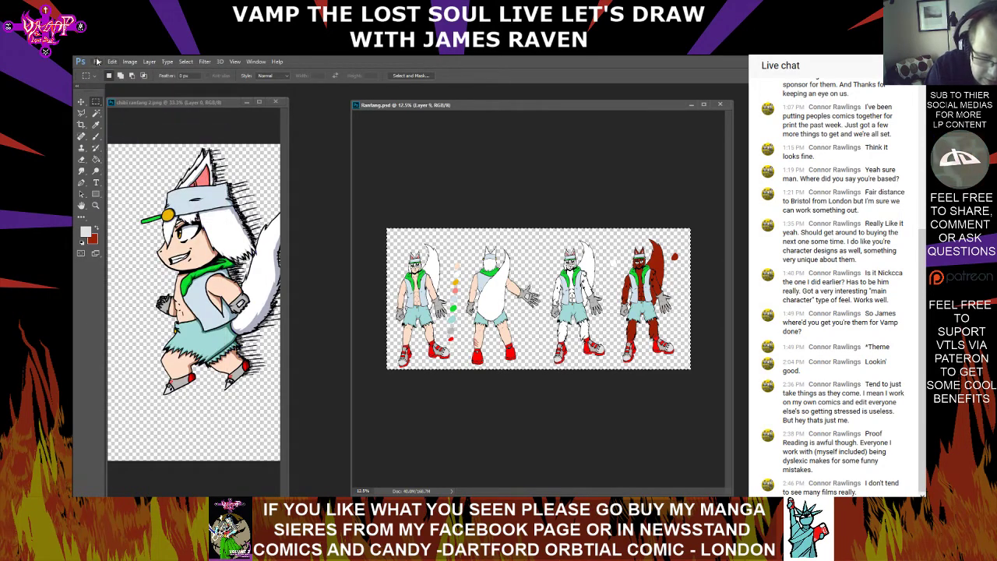
Open page template.psd and paste the merged character figures onto its cream background
{"action": "left_click", "coordinate": [97, 61]}
{"action": "key", "text": "Escape"}
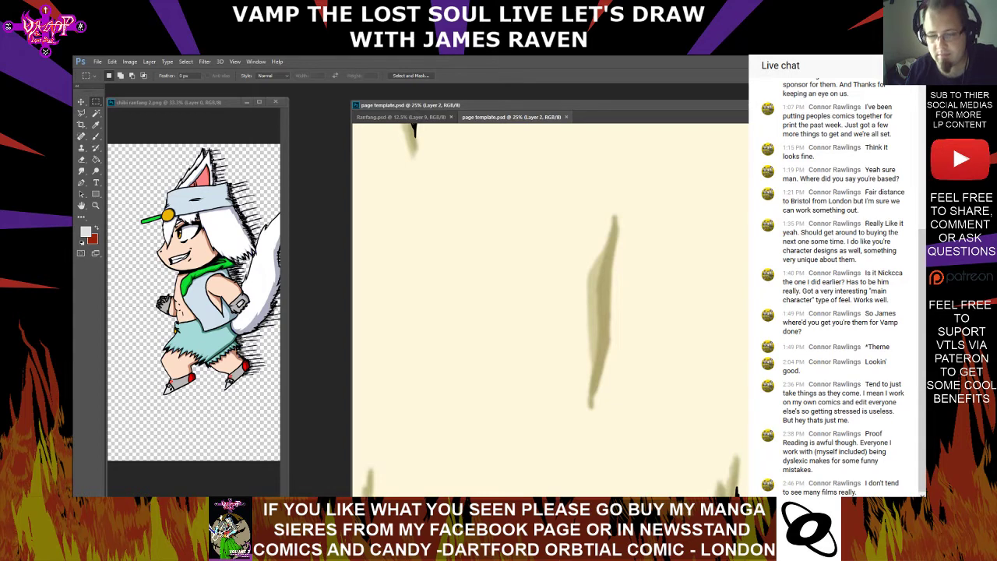
{"action": "key", "text": "ctrl+minus"}
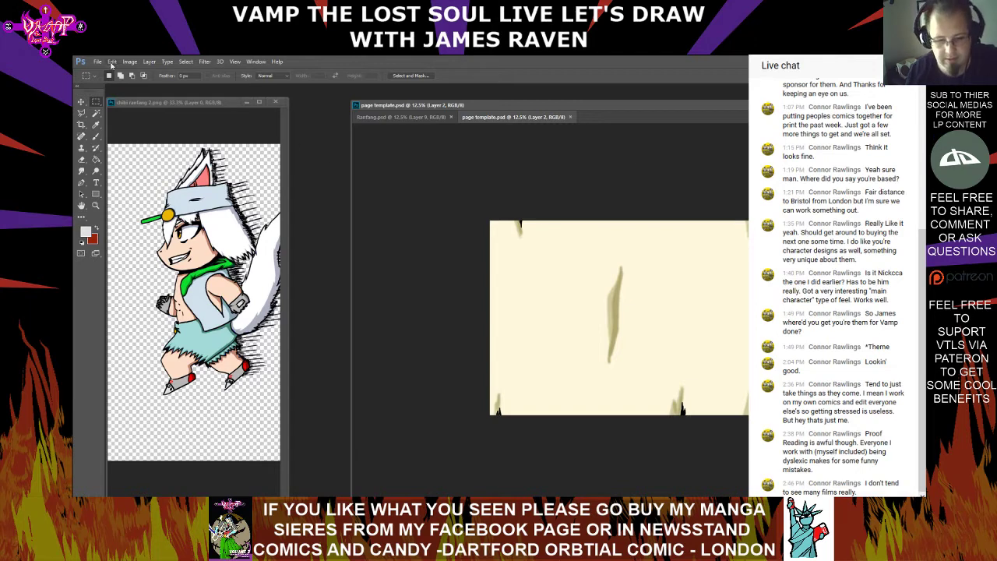
{"action": "left_click", "coordinate": [111, 62]}
{"action": "left_click", "coordinate": [129, 140]}
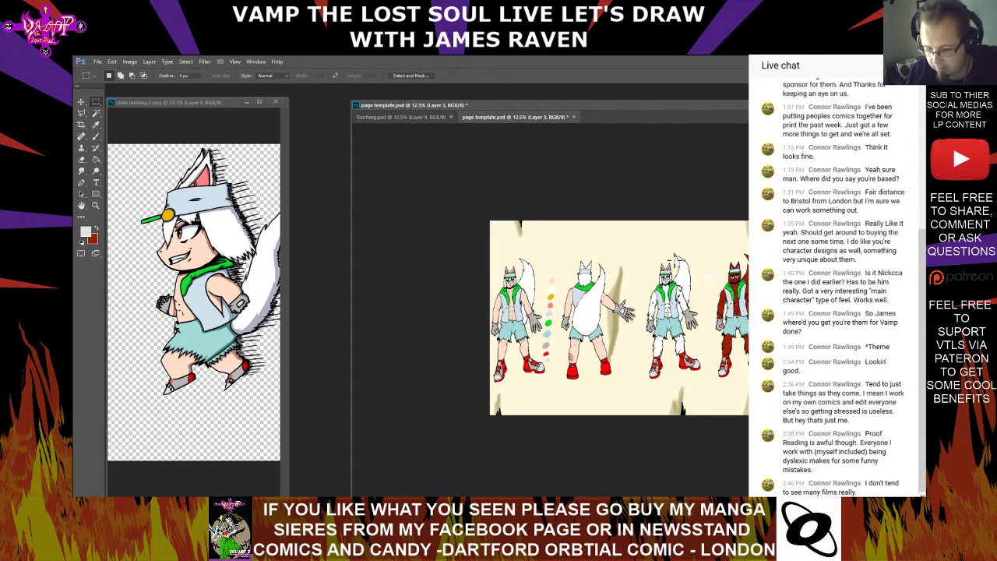
{"action": "left_click_drag", "start_coordinate": [475, 240], "coordinate": [641, 404]}
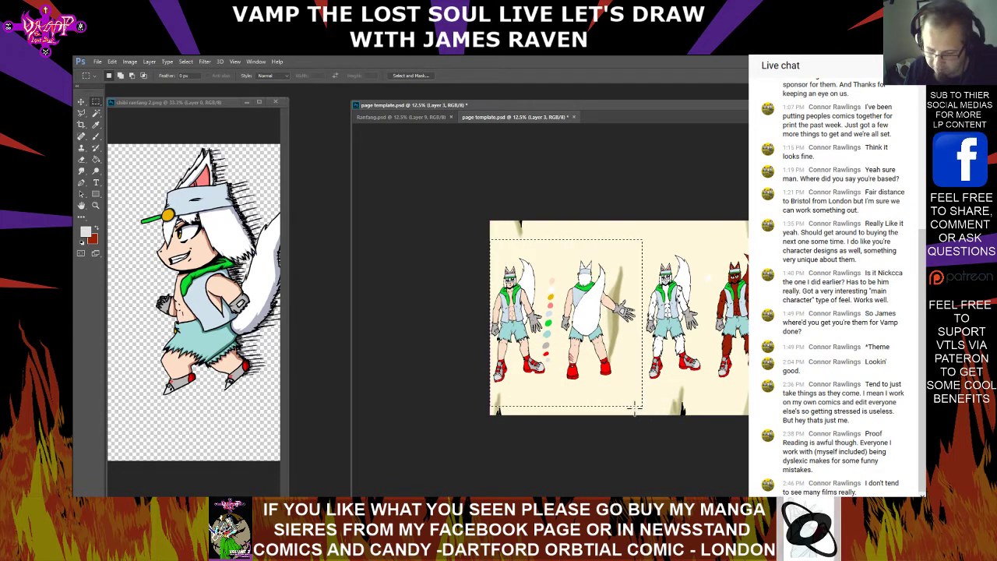
{"action": "left_click", "coordinate": [623, 384]}
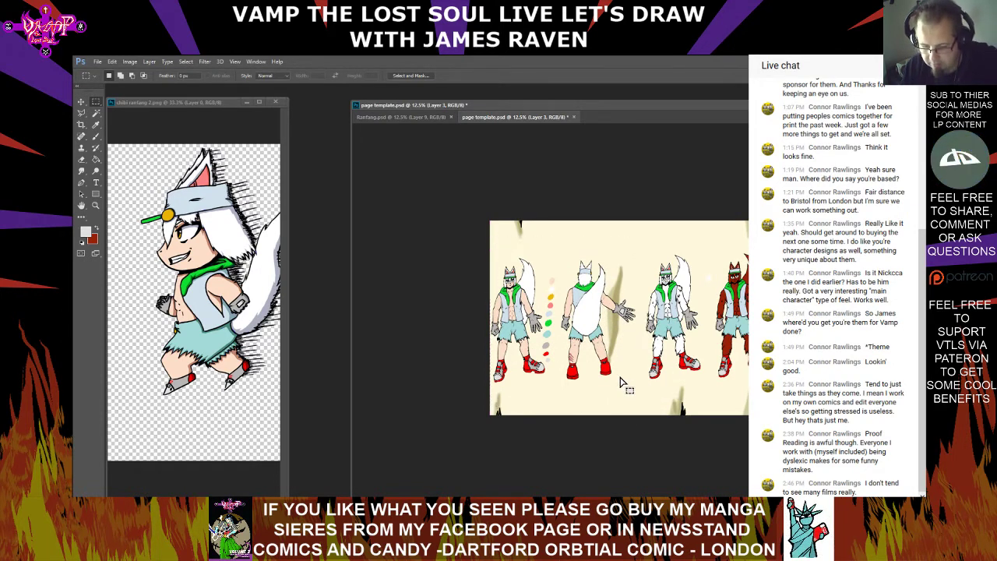
{"action": "left_click_drag", "start_coordinate": [581, 355], "coordinate": [620, 321]}
{"action": "left_click", "coordinate": [574, 392]}
{"action": "left_click_drag", "start_coordinate": [561, 382], "coordinate": [626, 285]}
{"action": "left_click", "coordinate": [565, 254]}
{"action": "left_click_drag", "start_coordinate": [561, 254], "coordinate": [602, 366]}
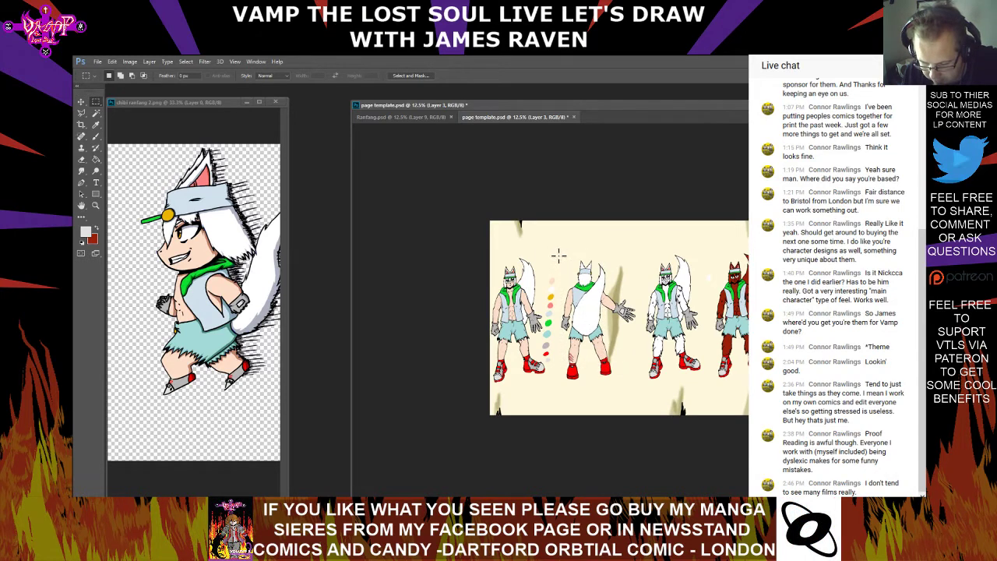
Select the back-view figure, scale it to about 95.5% with Free Transform and move it closer to the colour swatches
{"action": "left_click_drag", "start_coordinate": [558, 254], "coordinate": [638, 392]}
{"action": "left_click", "coordinate": [100, 62]}
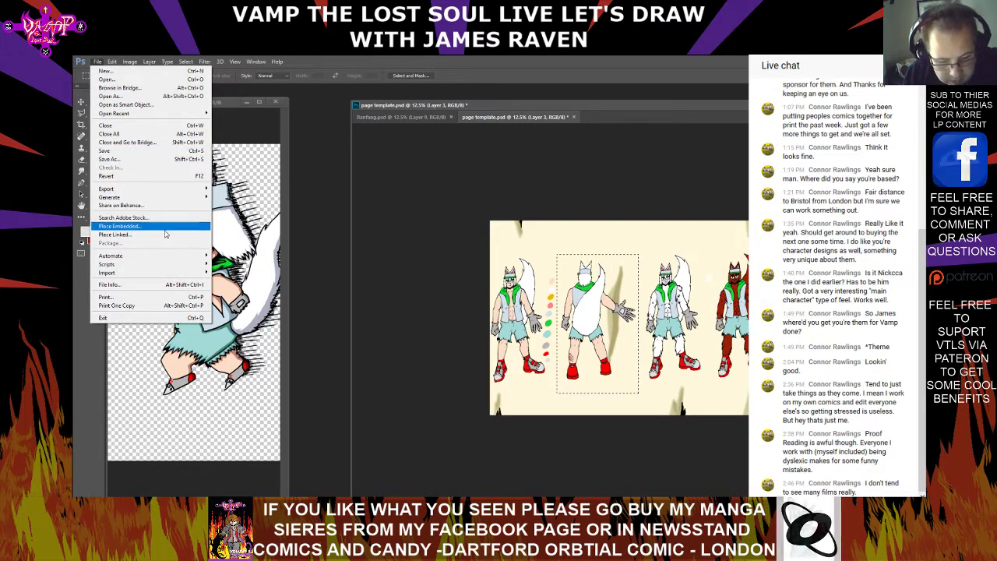
{"action": "mouse_move", "coordinate": [112, 62]}
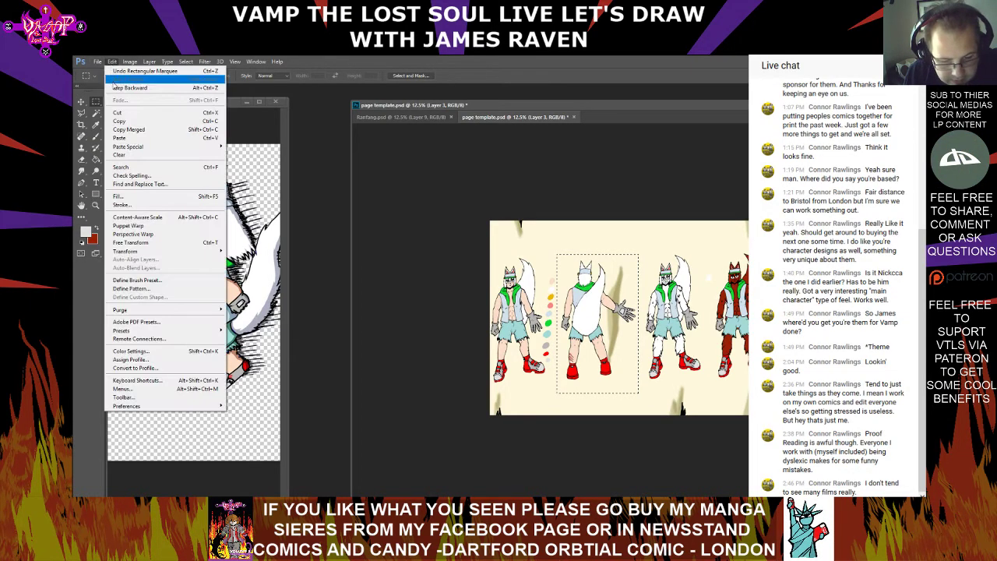
{"action": "left_click", "coordinate": [131, 242]}
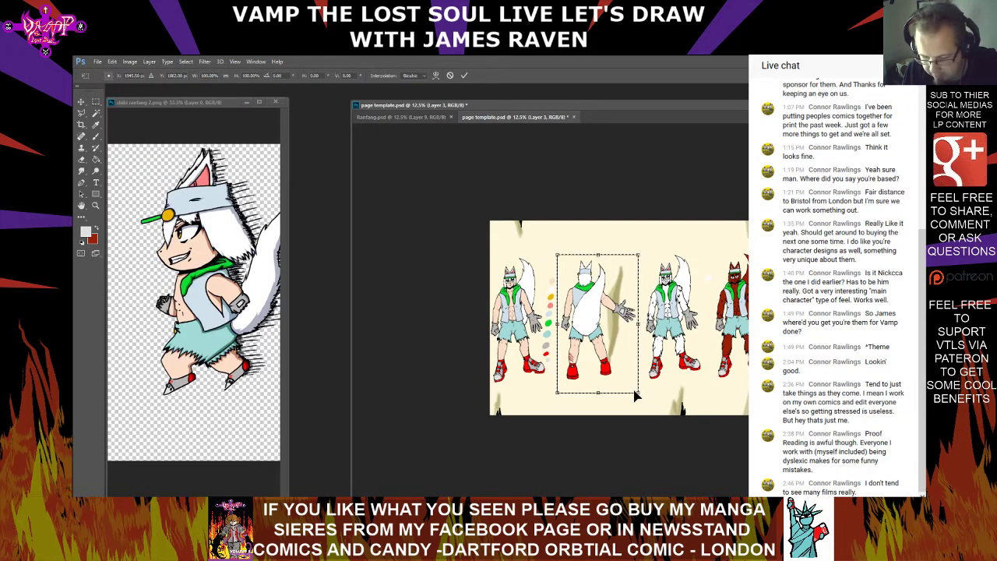
{"action": "left_click_drag", "start_coordinate": [637, 392], "coordinate": [635, 387]}
{"action": "left_click_drag", "start_coordinate": [579, 336], "coordinate": [575, 339]}
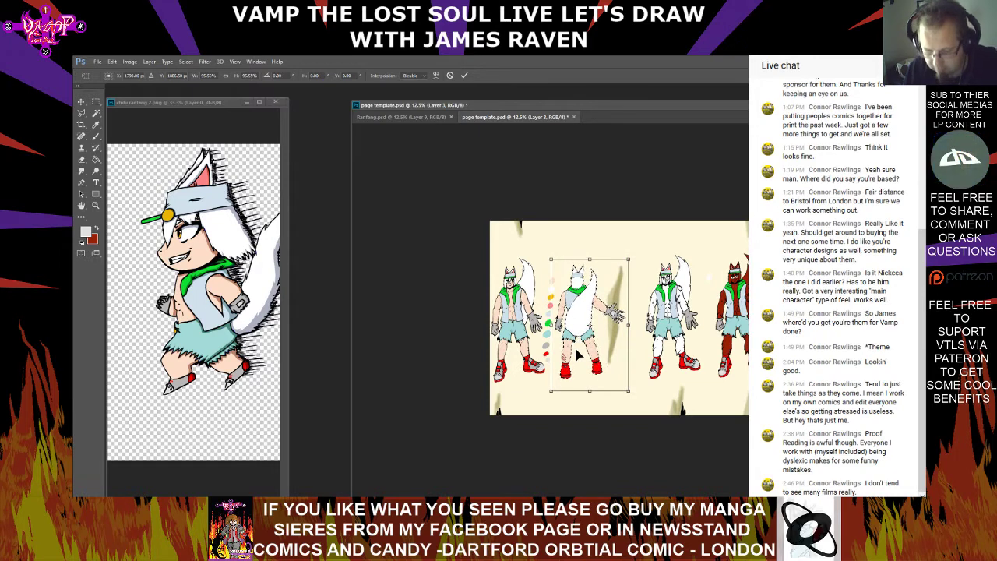
{"action": "key", "text": "Return"}
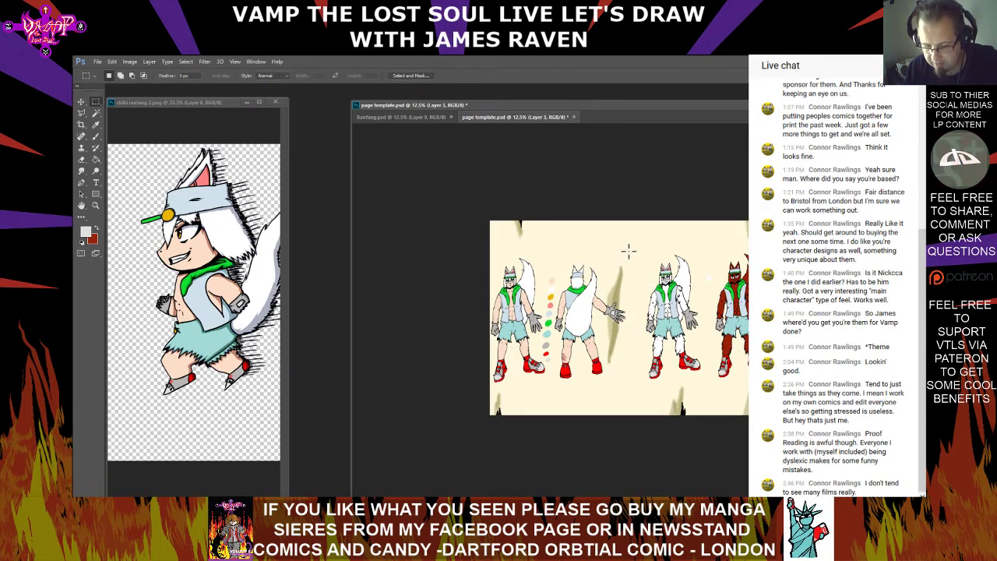
Select the front-view and back-view figures with their swatches, scale them to about 63.8% and place them in the page's upper-left corner
{"action": "left_click_drag", "start_coordinate": [629, 251], "coordinate": [487, 454]}
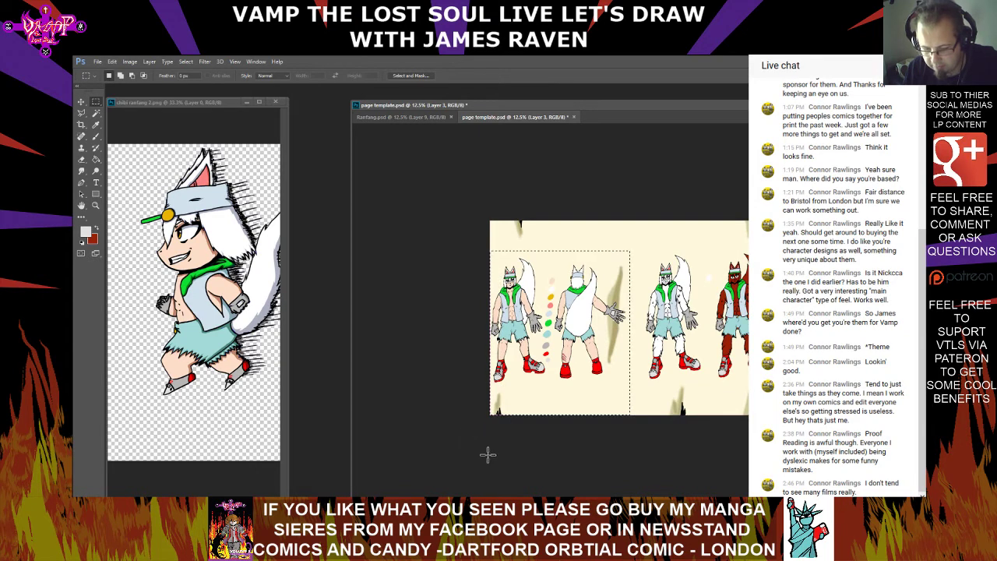
{"action": "left_click", "coordinate": [112, 61]}
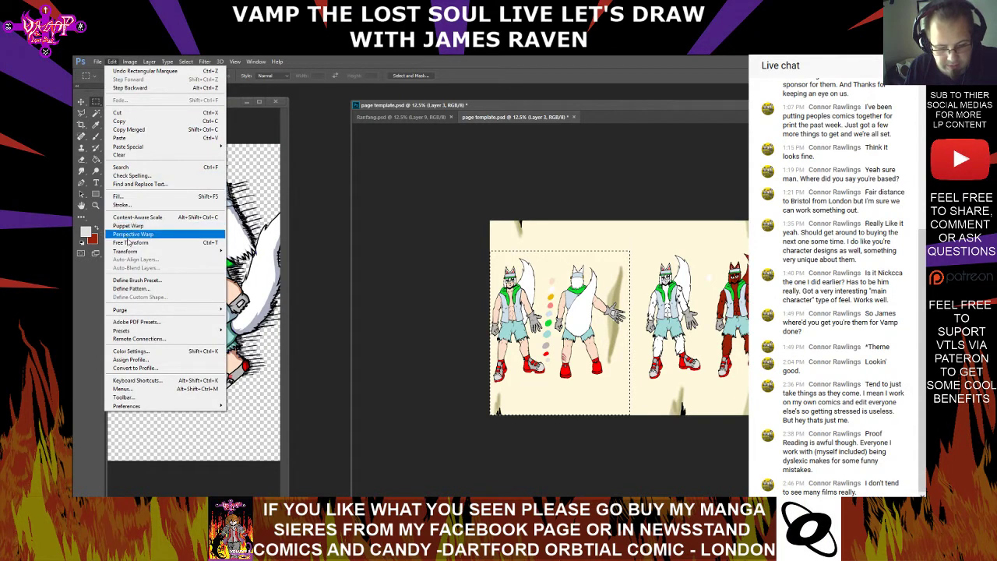
{"action": "left_click", "coordinate": [130, 243]}
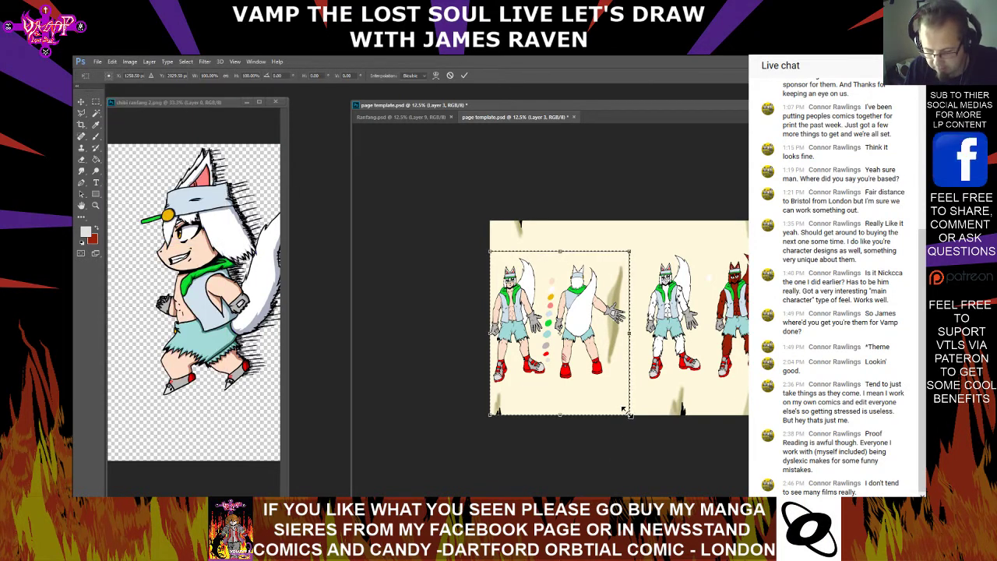
{"action": "left_click_drag", "start_coordinate": [628, 414], "coordinate": [581, 355]}
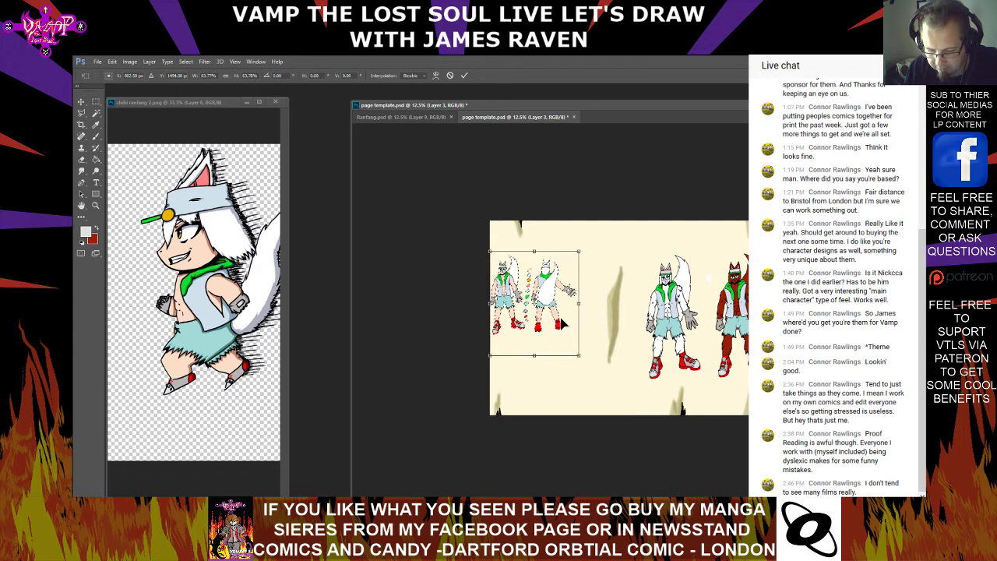
{"action": "left_click_drag", "start_coordinate": [568, 321], "coordinate": [571, 297]}
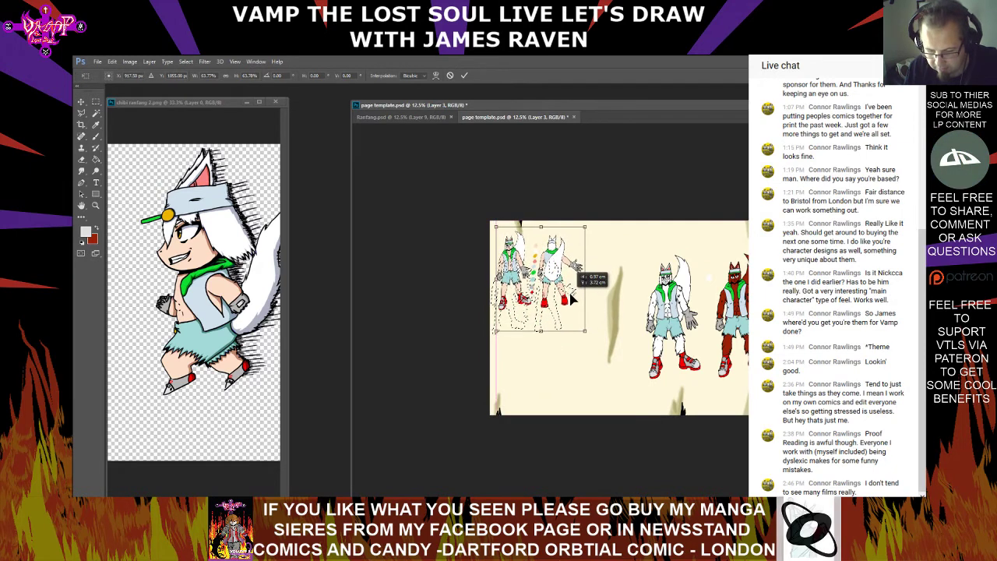
{"action": "key", "text": "Return"}
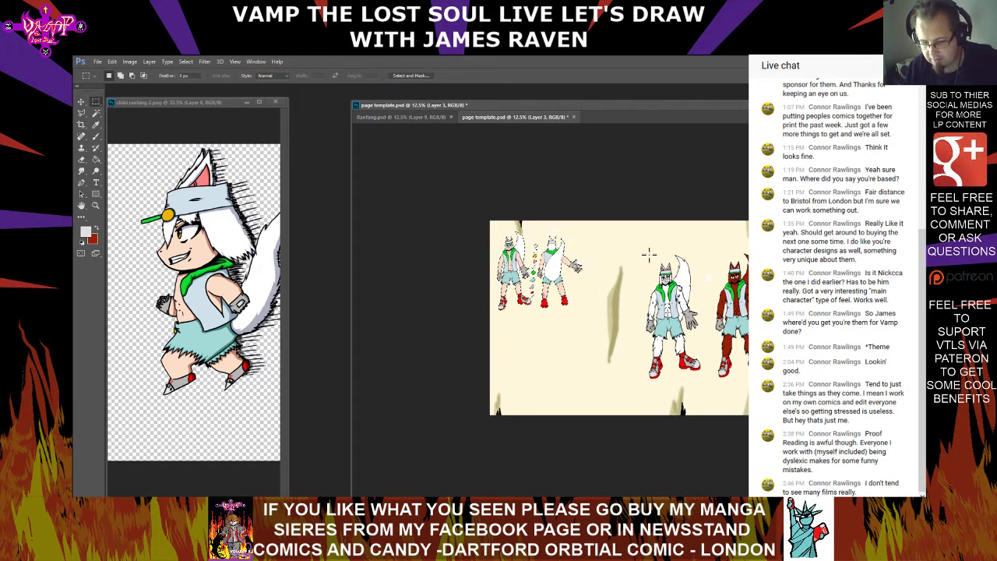
Shift the figures layer to the left, then marquee-select the white-furred and red-furred figures and cut them out
{"action": "left_click_drag", "start_coordinate": [711, 354], "coordinate": [674, 244]}
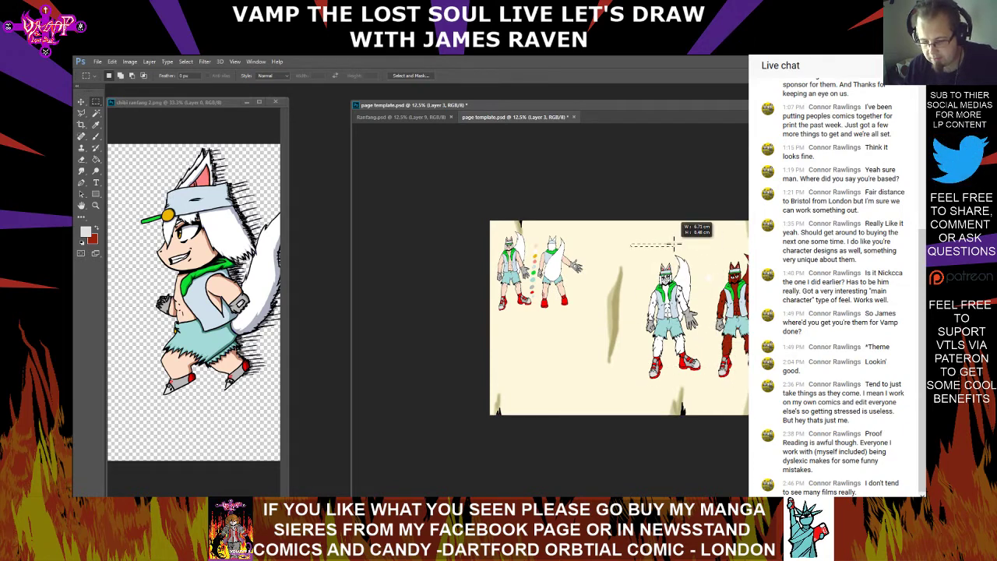
{"action": "key", "text": "v"}
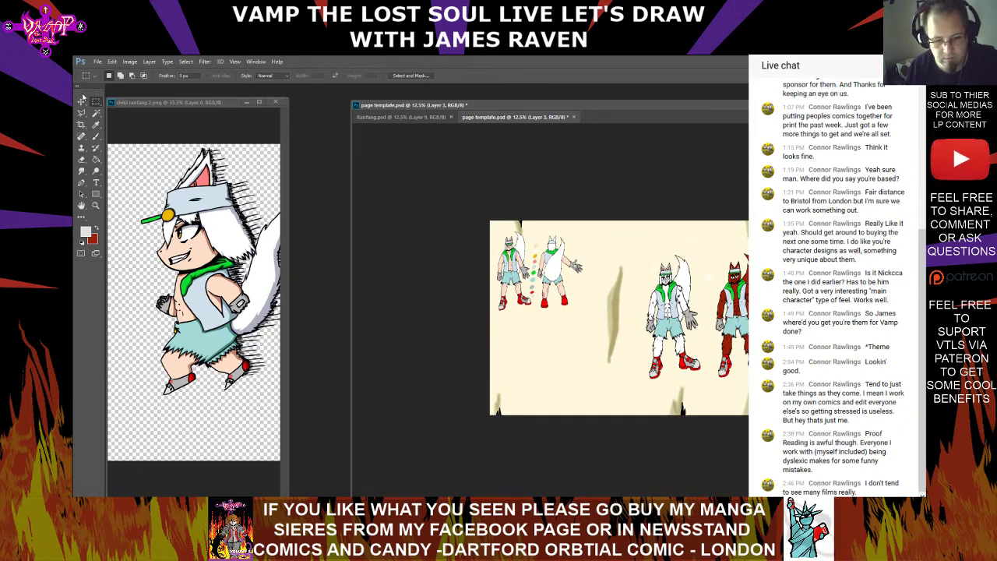
{"action": "left_click_drag", "start_coordinate": [689, 318], "coordinate": [618, 320]}
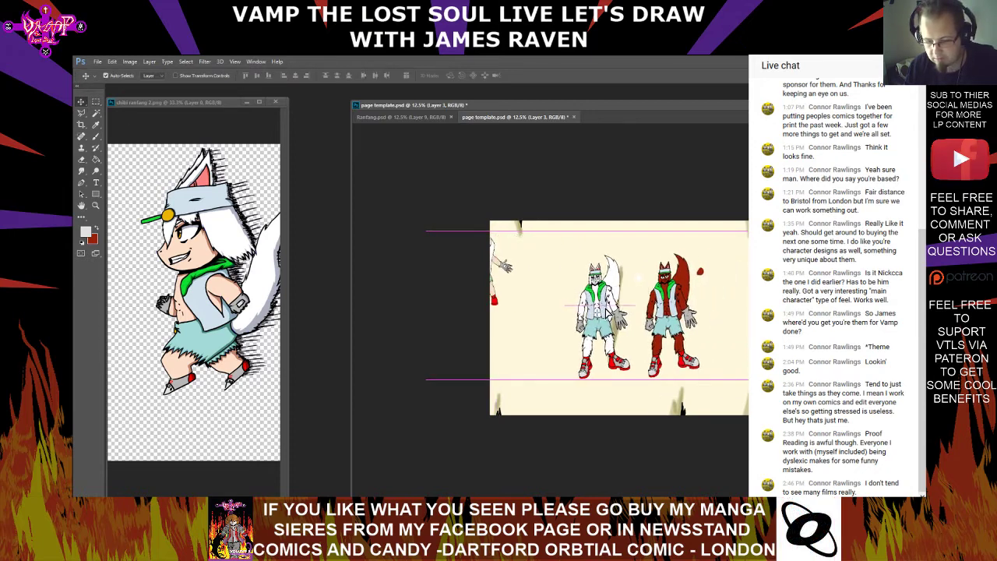
{"action": "left_click", "coordinate": [95, 102]}
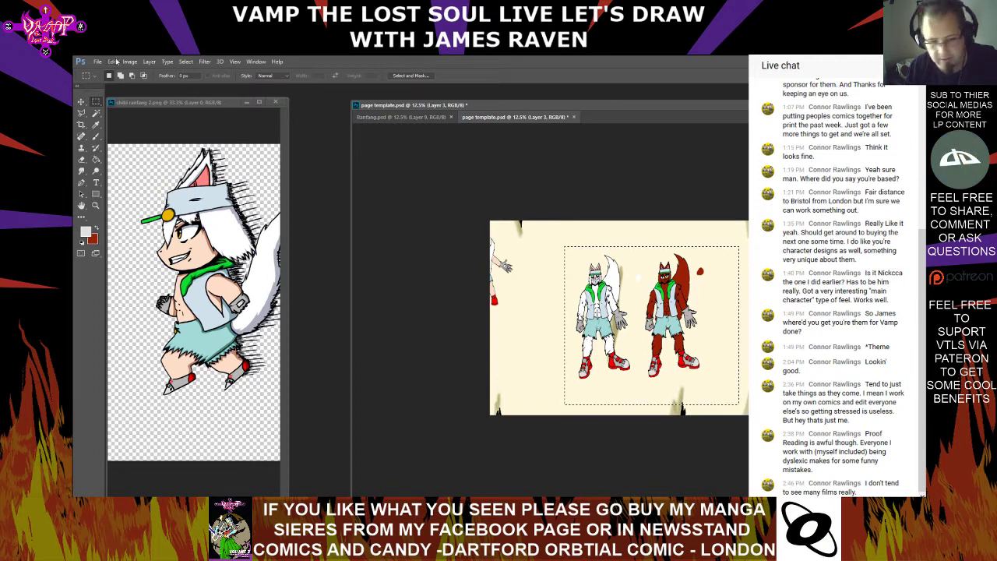
{"action": "left_click", "coordinate": [100, 64]}
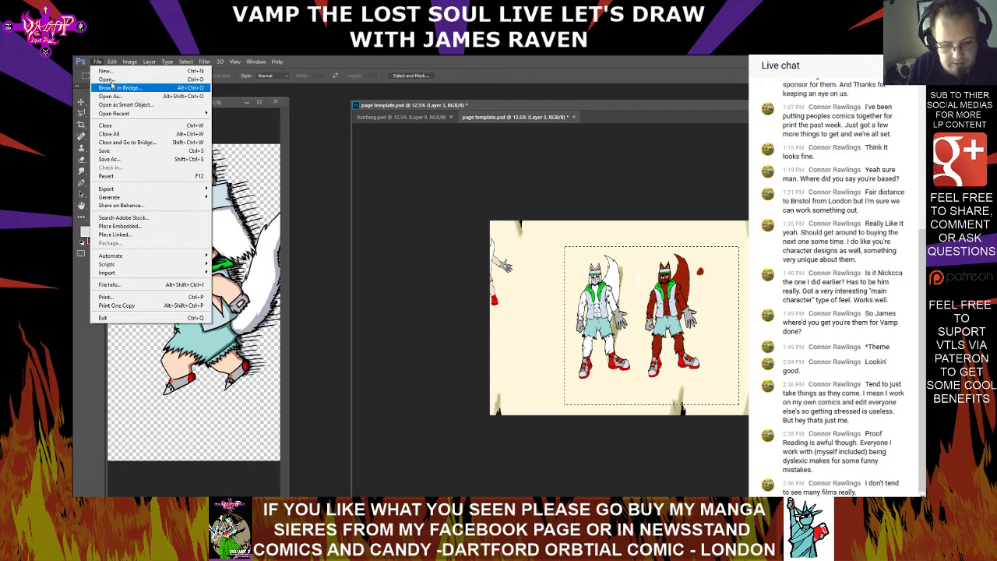
{"action": "mouse_move", "coordinate": [112, 63]}
{"action": "left_click", "coordinate": [128, 115]}
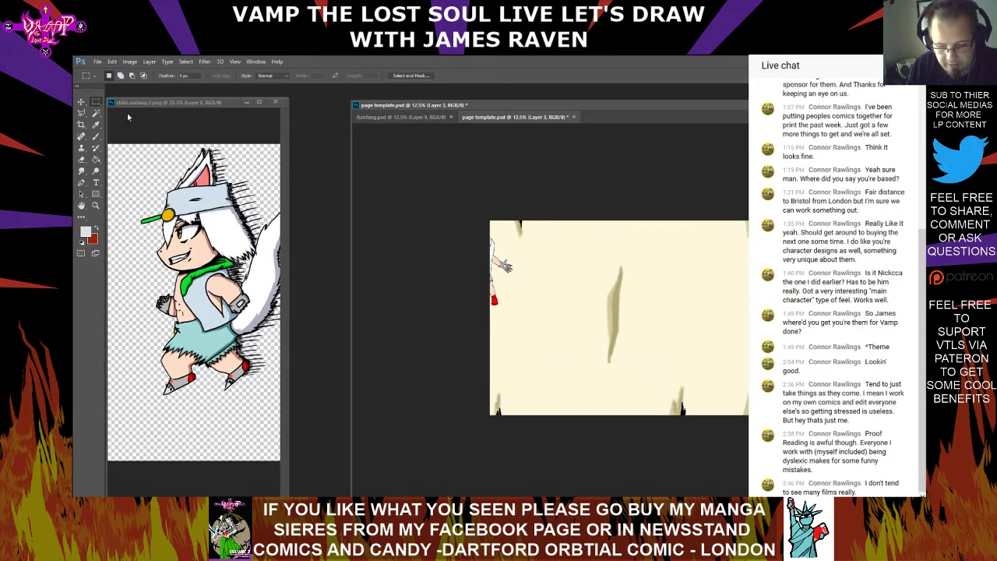
Move the remaining front and back figures to the page's upper-left corner and paste the cut furred figures as a new layer
{"action": "left_click", "coordinate": [82, 102]}
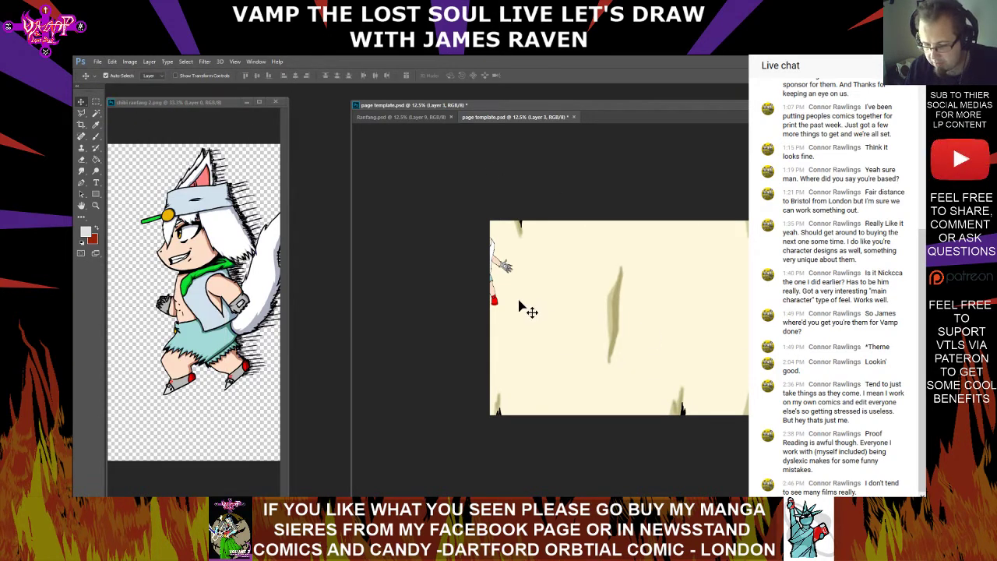
{"action": "left_click_drag", "start_coordinate": [512, 276], "coordinate": [576, 273]}
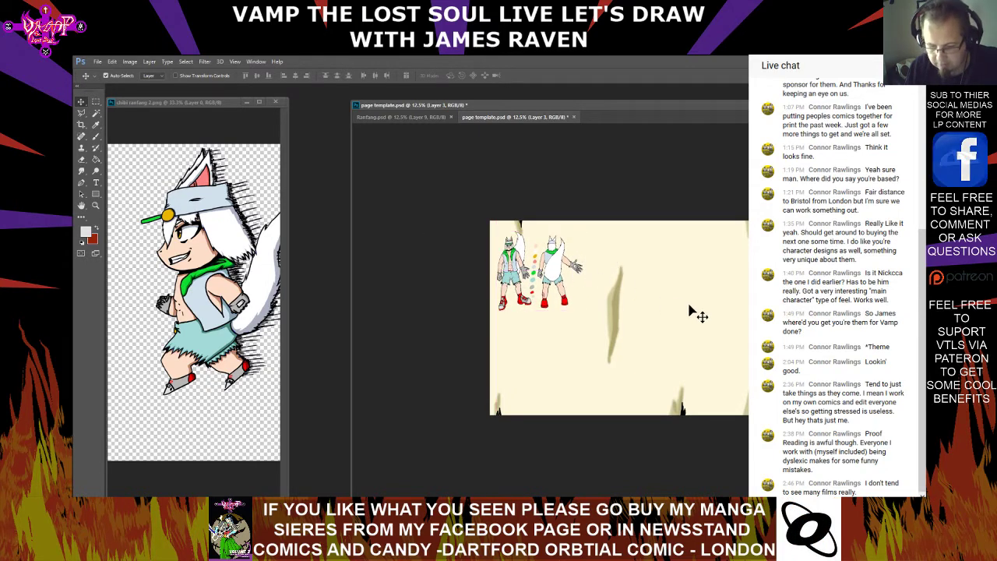
{"action": "left_click", "coordinate": [112, 61]}
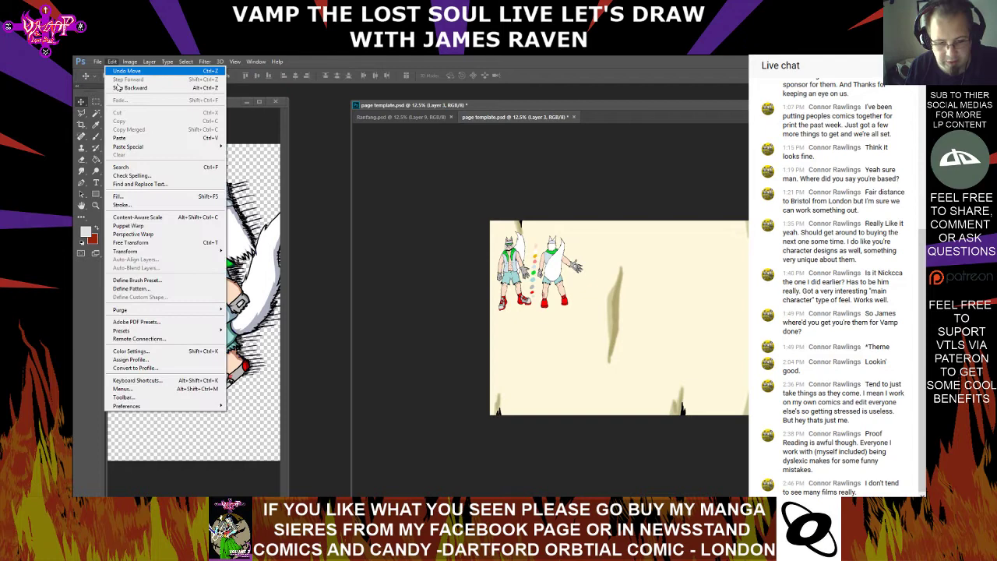
{"action": "left_click", "coordinate": [124, 138]}
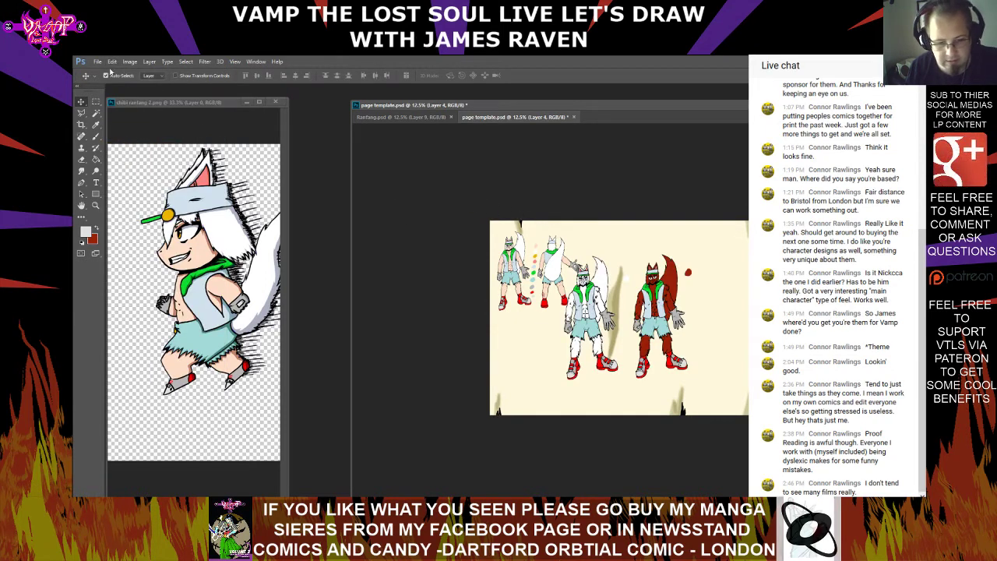
Scale the pasted white-furred and red-furred figures to about 65.4% with Free Transform and place them in the page's lower-left corner
{"action": "left_click", "coordinate": [98, 61]}
{"action": "left_click", "coordinate": [113, 62]}
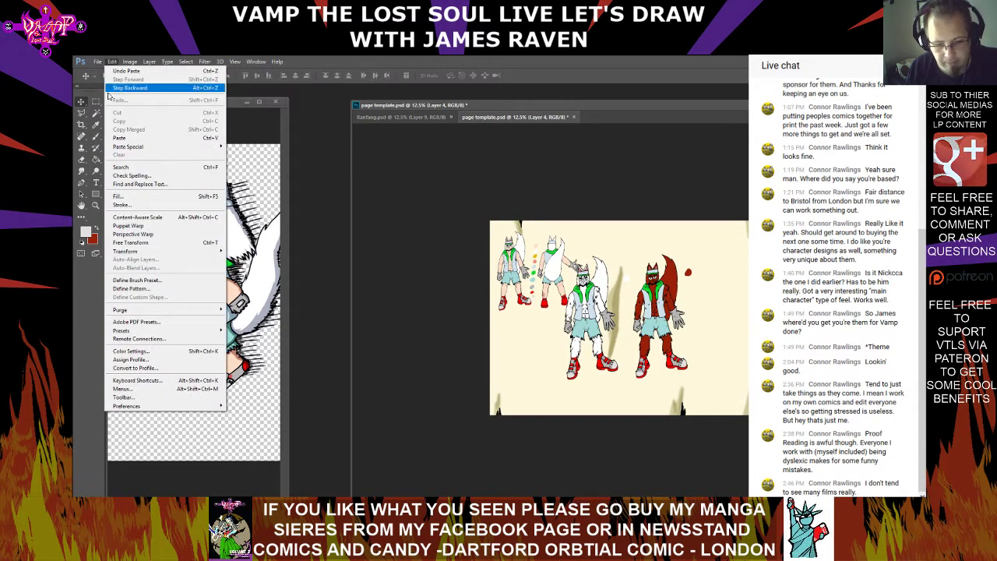
{"action": "left_click", "coordinate": [155, 243]}
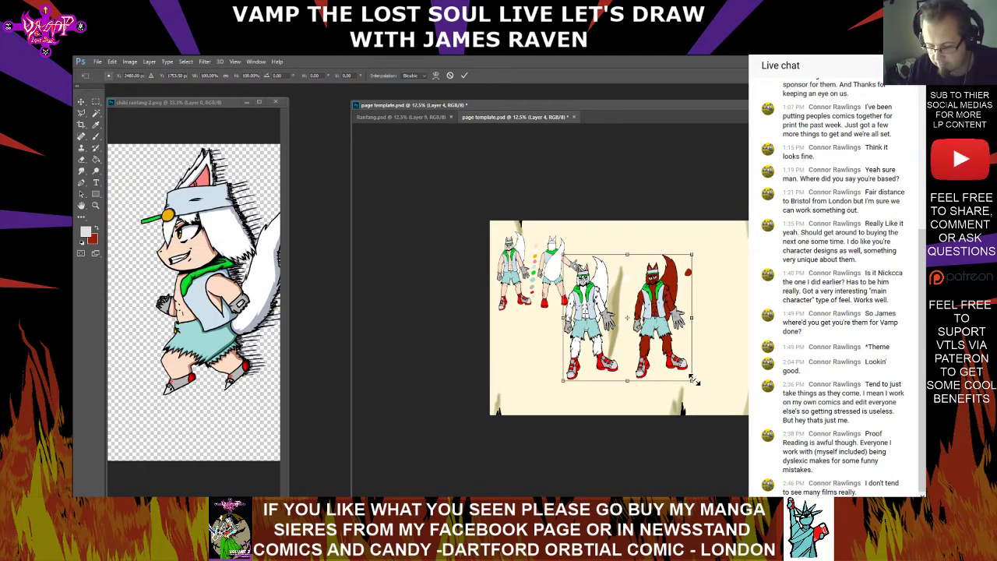
{"action": "left_click_drag", "start_coordinate": [693, 380], "coordinate": [643, 343]}
{"action": "left_click_drag", "start_coordinate": [616, 279], "coordinate": [555, 351]}
{"action": "key", "text": "shift+Right"}
{"action": "key", "text": "shift+Right"}
{"action": "key", "text": "shift+Right"}
{"action": "key", "text": "shift+Right"}
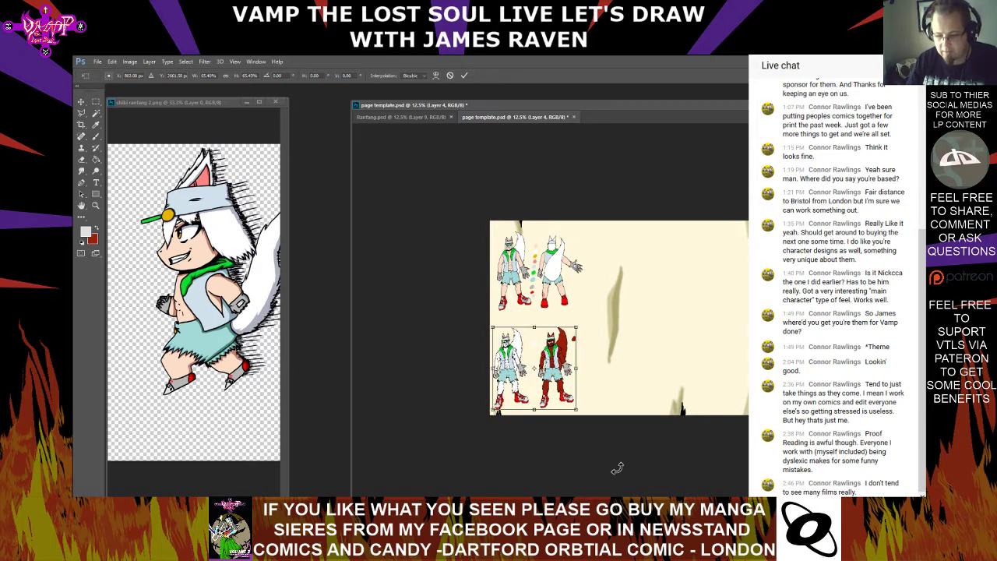
{"action": "key", "text": "Left"}
{"action": "key", "text": "Left"}
{"action": "key", "text": "Left"}
{"action": "key", "text": "Left"}
{"action": "key", "text": "Left"}
{"action": "key", "text": "Left"}
{"action": "key", "text": "Left"}
{"action": "key", "text": "Left"}
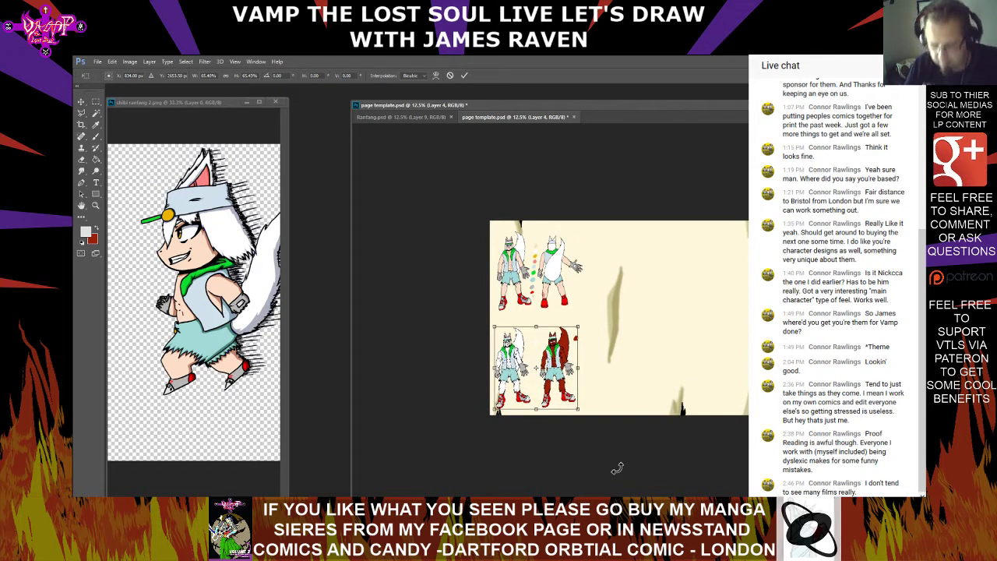
{"action": "key", "text": "Return"}
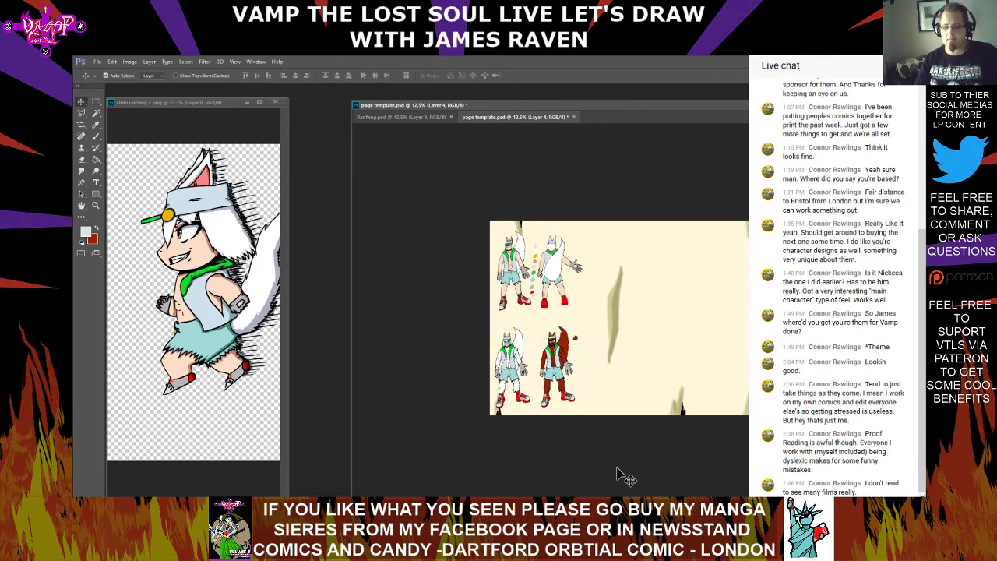
Close the Ranfang.psd document
{"action": "left_click", "coordinate": [405, 117]}
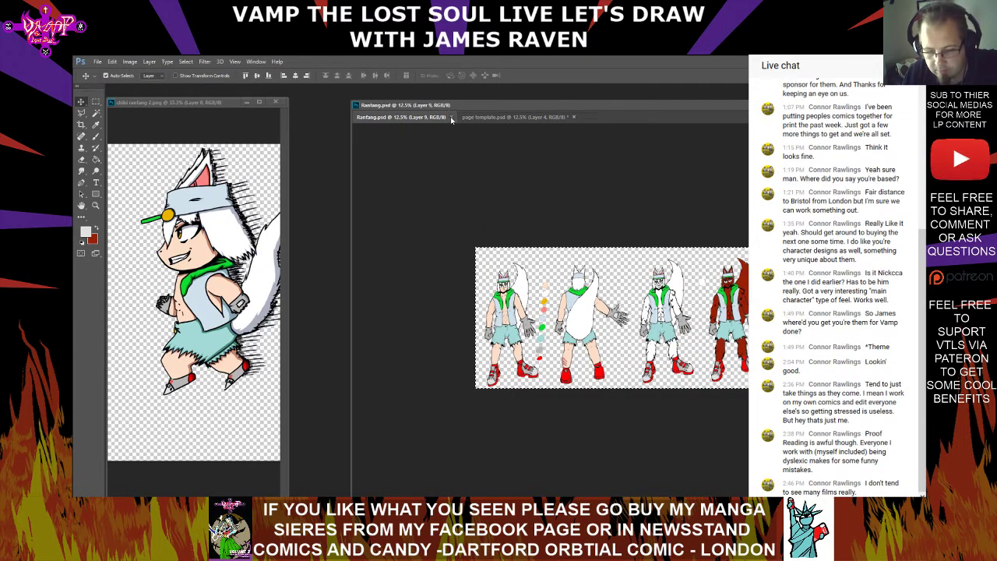
{"action": "left_click", "coordinate": [450, 117]}
{"action": "left_click", "coordinate": [98, 62]}
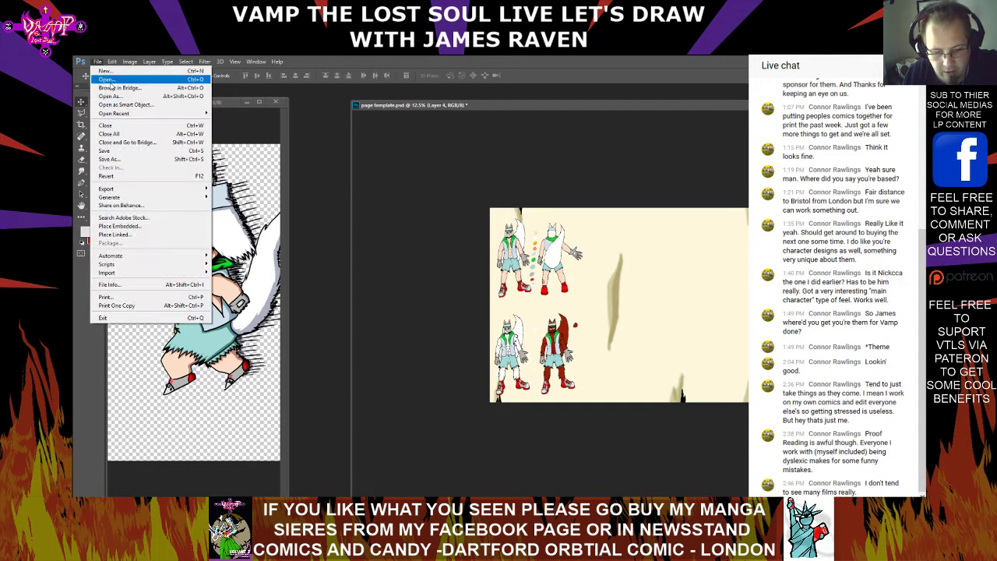
{"action": "left_click", "coordinate": [111, 78]}
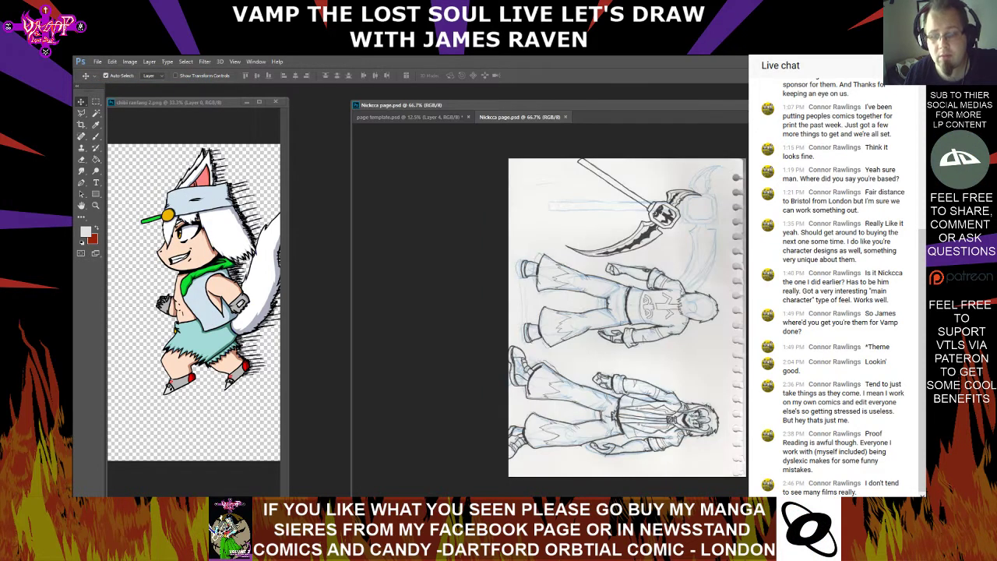
{"action": "left_click", "coordinate": [565, 117]}
Open Page Nickcca.png as a layout reference and close the chibi ranfang 2.png drawing
{"action": "left_click", "coordinate": [98, 62]}
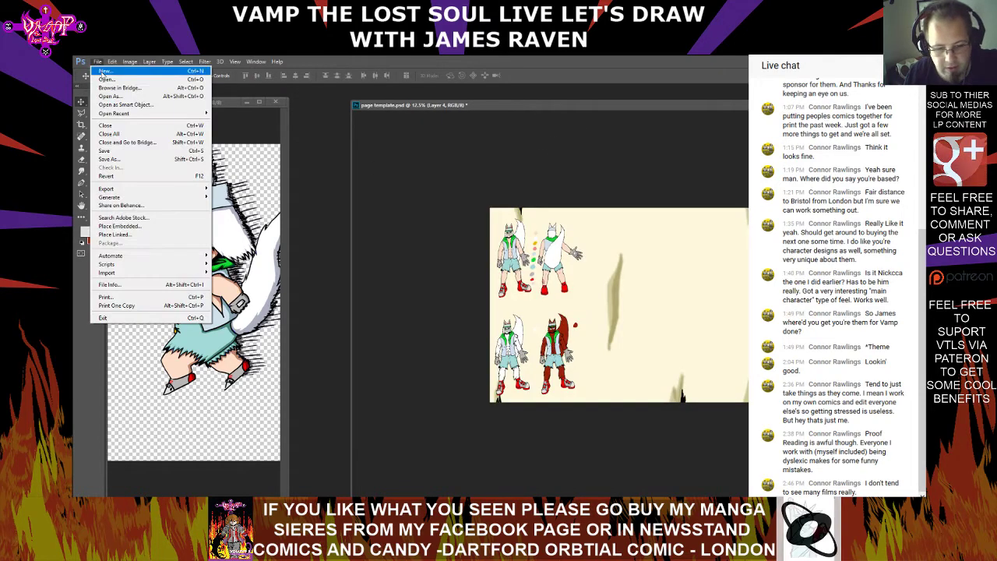
{"action": "key", "text": "Escape"}
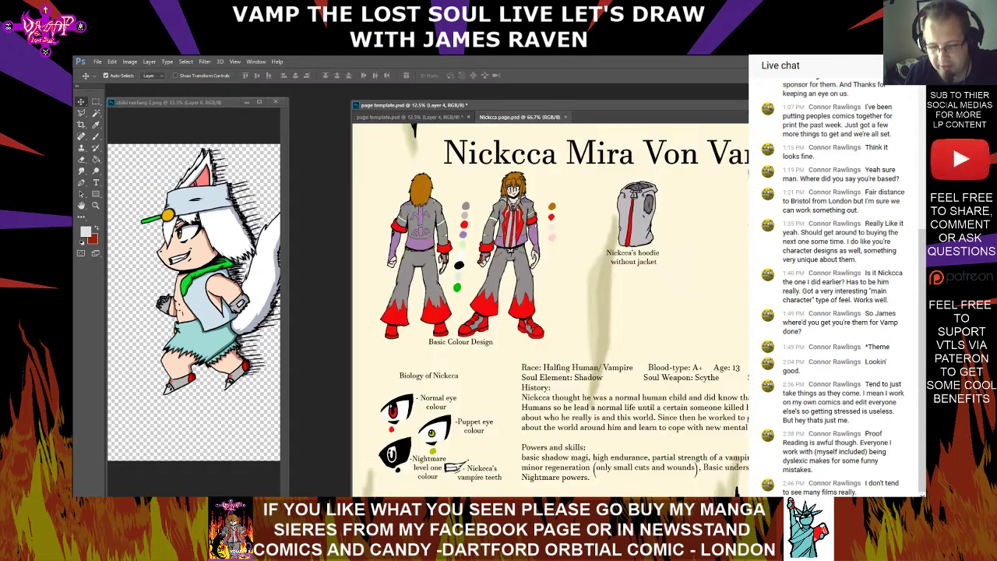
{"action": "left_click", "coordinate": [277, 103]}
Float Page Nickcca.png in its own smaller window beside the page template, viewed at 25%
{"action": "left_click_drag", "start_coordinate": [521, 118], "coordinate": [203, 119]}
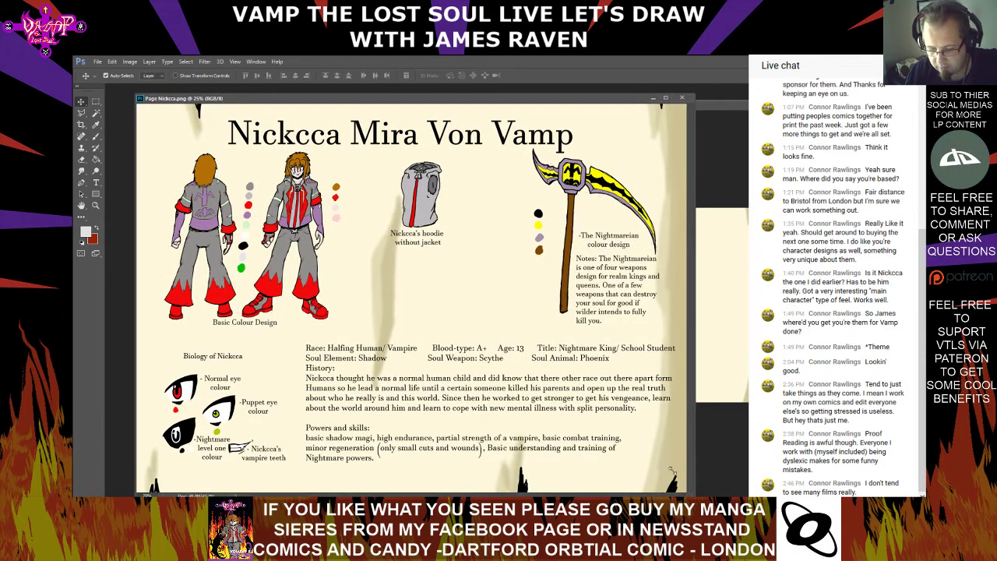
{"action": "left_click_drag", "start_coordinate": [684, 492], "coordinate": [465, 465]}
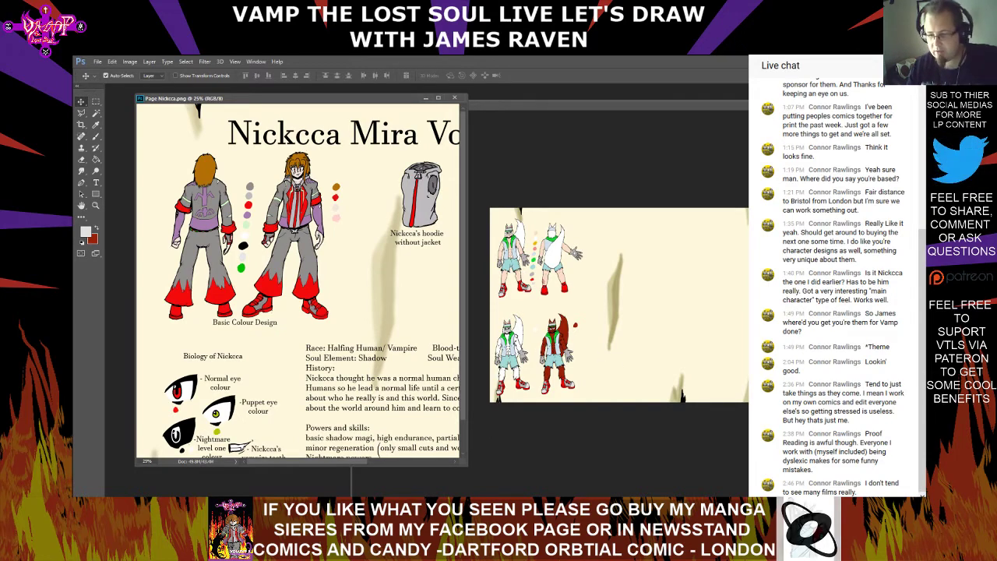
{"action": "key", "text": "ctrl+plus"}
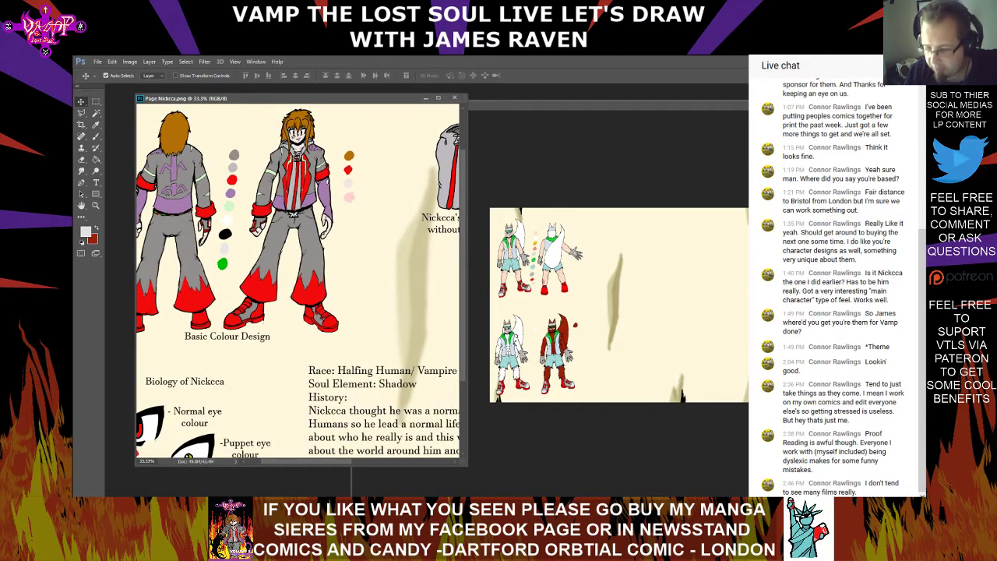
{"action": "key", "text": "ctrl+minus"}
{"action": "key", "text": "ctrl+minus"}
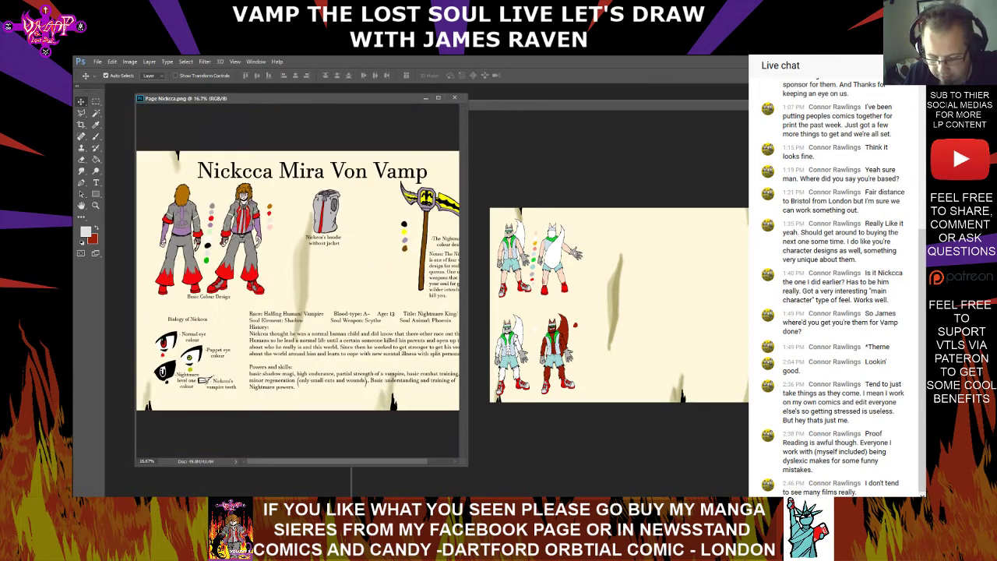
{"action": "key", "text": "ctrl+plus"}
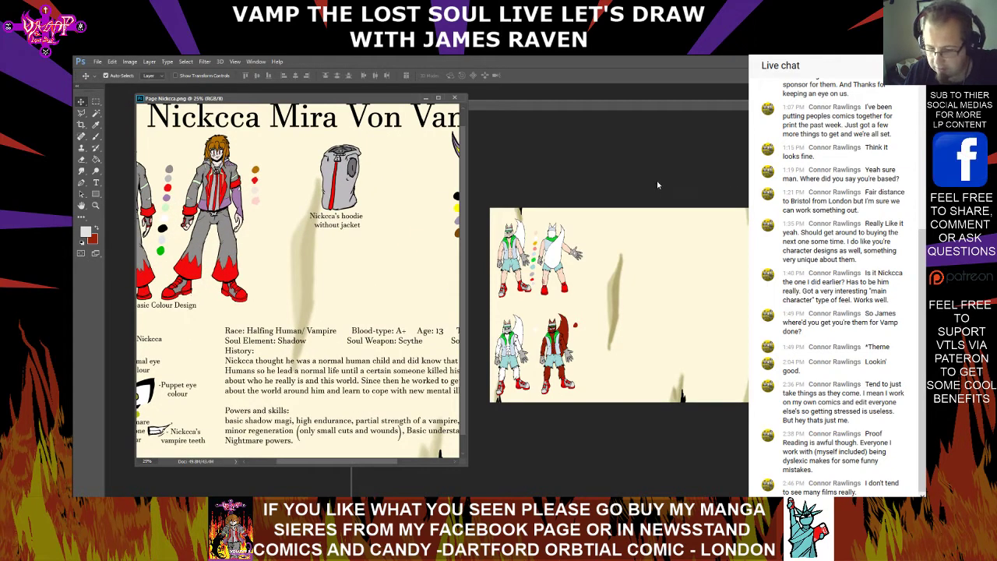
Paint a short light grey Brush stroke on Layer 1 of the page template, above the gap between the two furred figures
{"action": "left_click", "coordinate": [594, 103]}
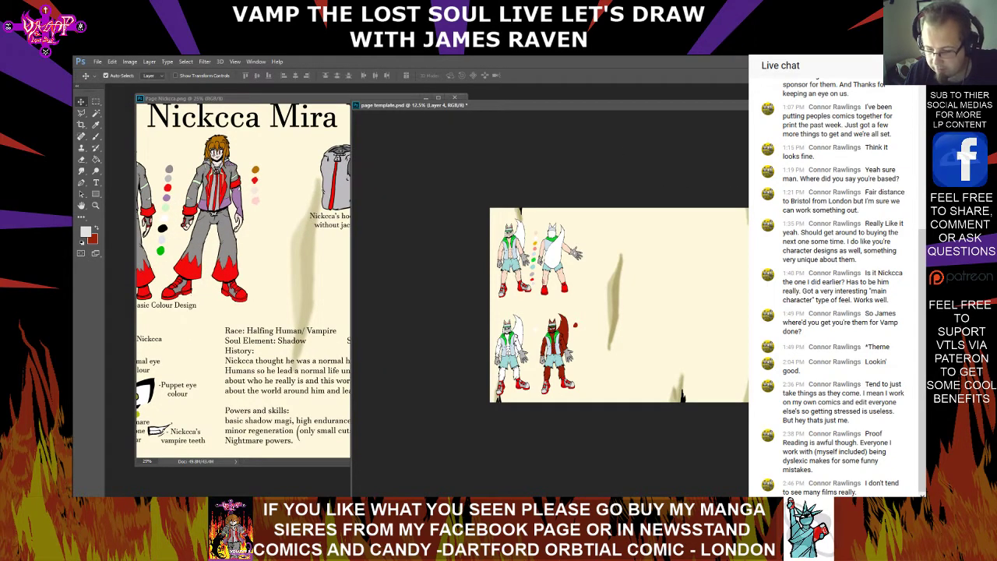
{"action": "key", "text": "ctrl+plus"}
{"action": "key", "text": "ctrl+plus"}
{"action": "key", "text": "ctrl+plus"}
{"action": "key", "text": "ctrl+plus"}
{"action": "key", "text": "ctrl+plus"}
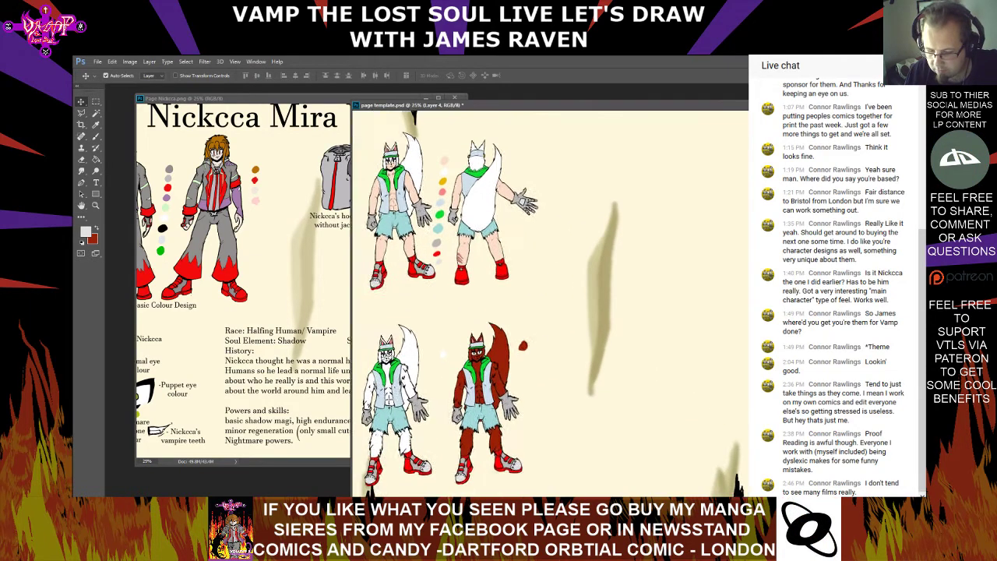
{"action": "mouse_move", "coordinate": [452, 257]}
{"action": "left_mouse_down"}
{"action": "mouse_move", "coordinate": [670, 202]}
{"action": "mouse_move", "coordinate": [678, 222]}
{"action": "mouse_move", "coordinate": [553, 351]}
{"action": "mouse_move", "coordinate": [651, 390]}
{"action": "mouse_move", "coordinate": [480, 214]}
{"action": "mouse_move", "coordinate": [424, 113]}
{"action": "mouse_move", "coordinate": [681, 400]}
{"action": "mouse_move", "coordinate": [650, 296]}
{"action": "left_mouse_up"}
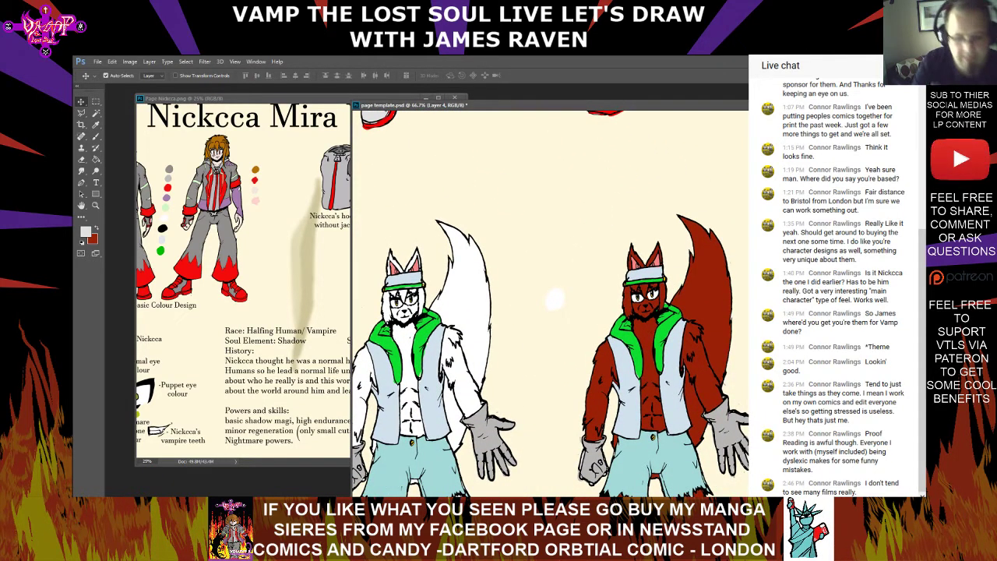
{"action": "left_click", "coordinate": [105, 137]}
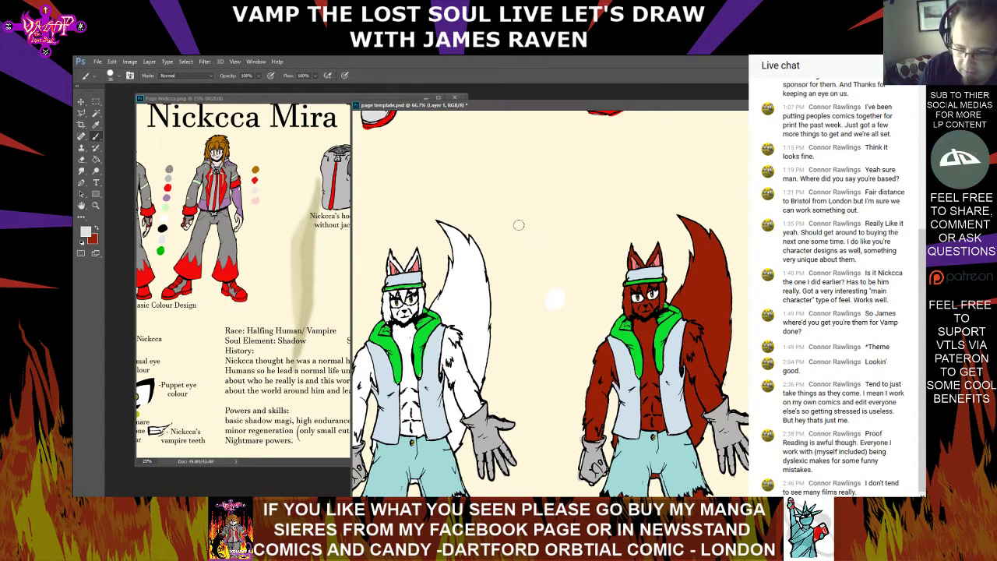
{"action": "left_click_drag", "start_coordinate": [517, 218], "coordinate": [527, 210]}
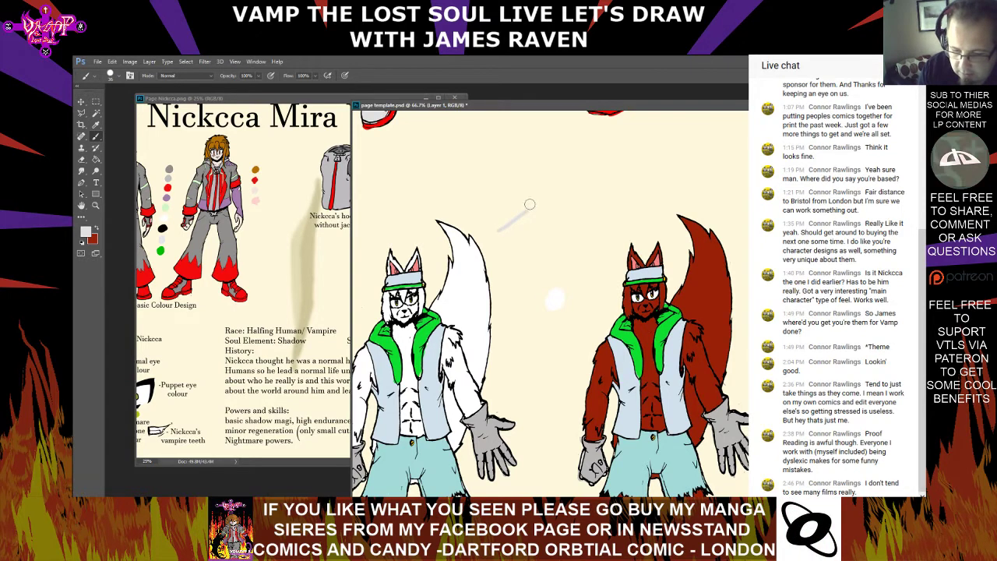
Save the page template as a new Photoshop file named page Ranfang.psd with Maximize Compatibility on
{"action": "left_click", "coordinate": [97, 63]}
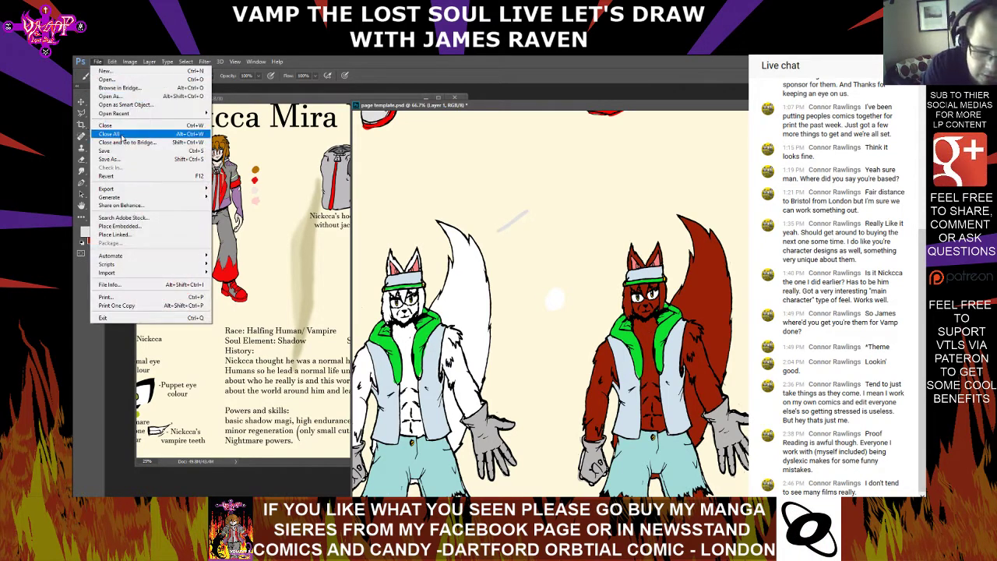
{"action": "left_click", "coordinate": [126, 159]}
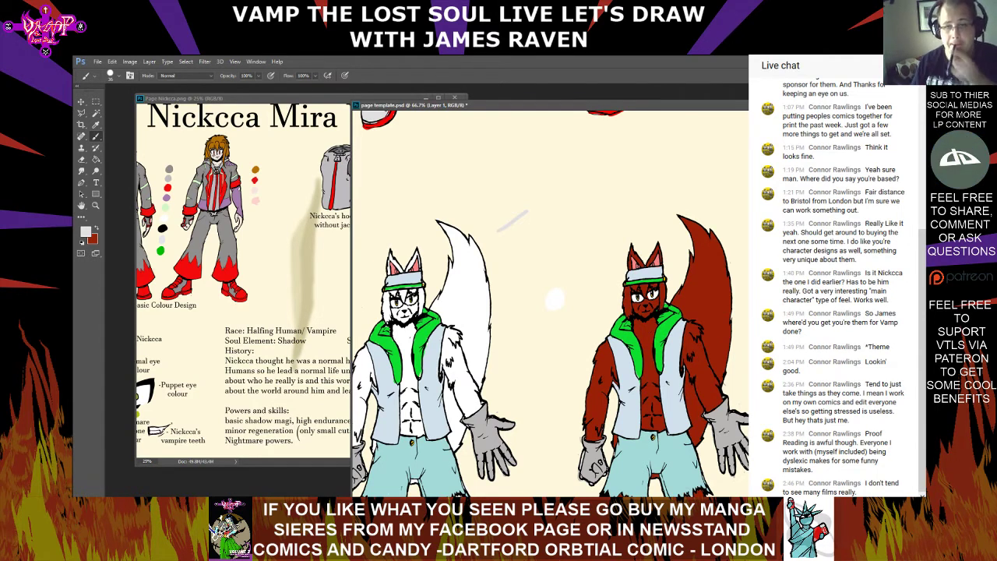
{"action": "key", "text": "ctrl+s"}
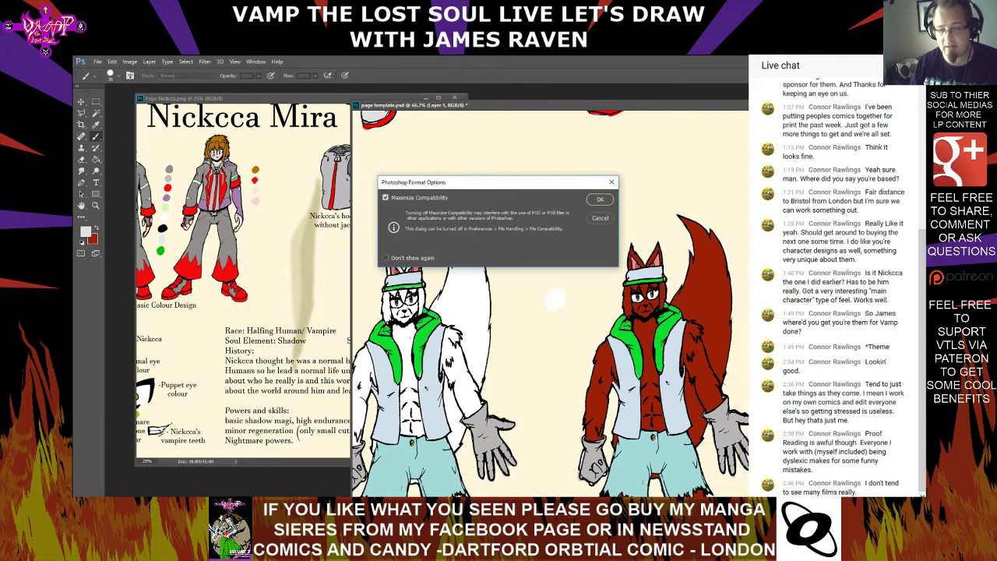
{"action": "left_click", "coordinate": [593, 201]}
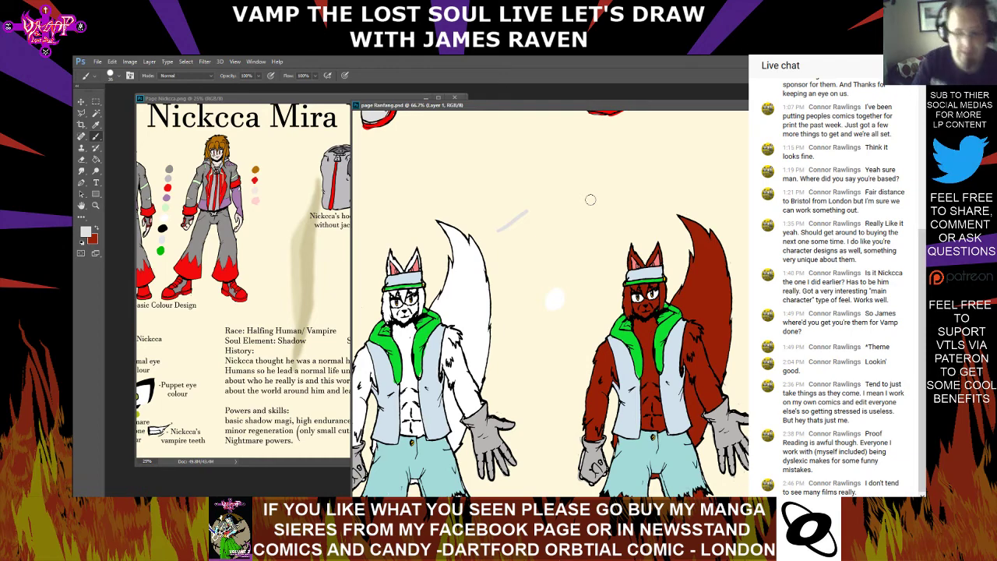
Paint an eye's thick upper lid and slanting outer edge in black, using the Brush above the gap between the two furred figures
{"action": "left_click", "coordinate": [87, 233]}
{"action": "left_click_drag", "start_coordinate": [417, 265], "coordinate": [385, 293]}
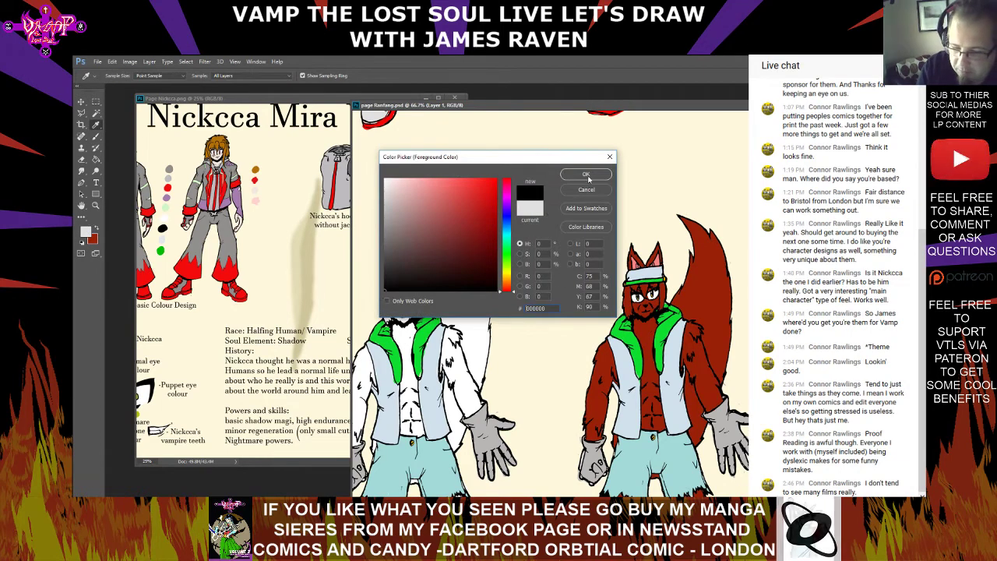
{"action": "left_click", "coordinate": [590, 175]}
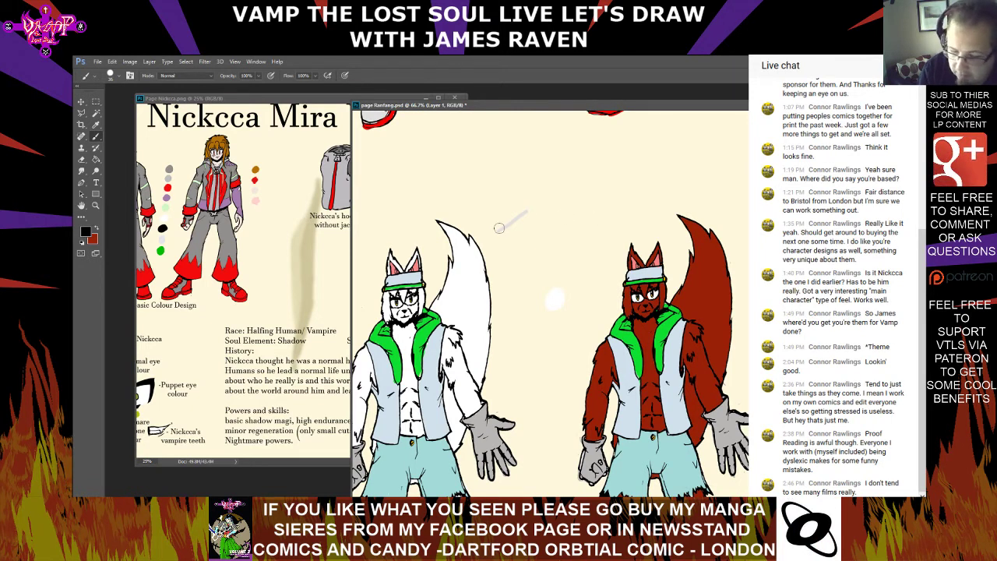
{"action": "mouse_move", "coordinate": [493, 231]}
{"action": "left_mouse_down"}
{"action": "mouse_move", "coordinate": [529, 205]}
{"action": "mouse_move", "coordinate": [603, 187]}
{"action": "left_mouse_up"}
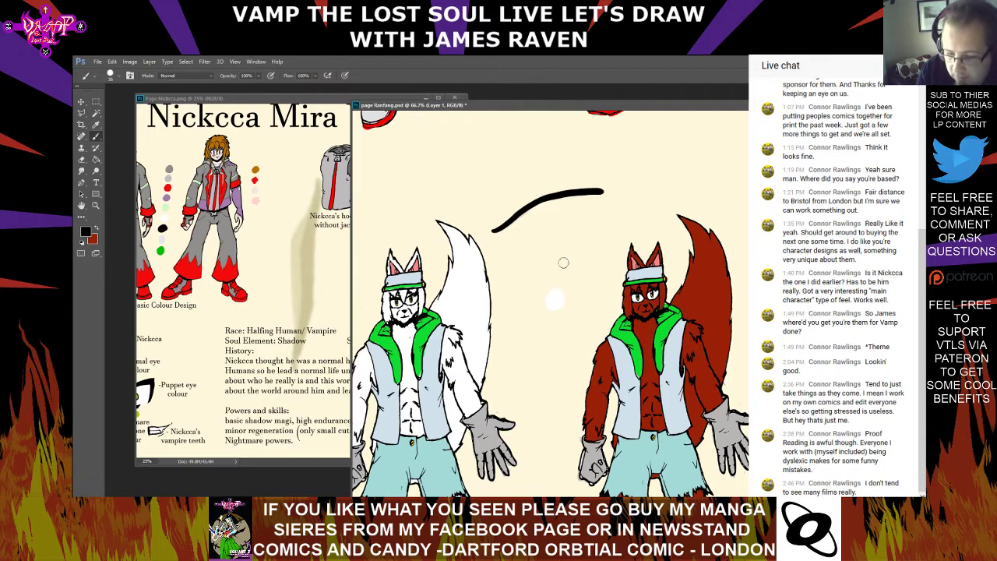
{"action": "left_click_drag", "start_coordinate": [585, 241], "coordinate": [601, 193]}
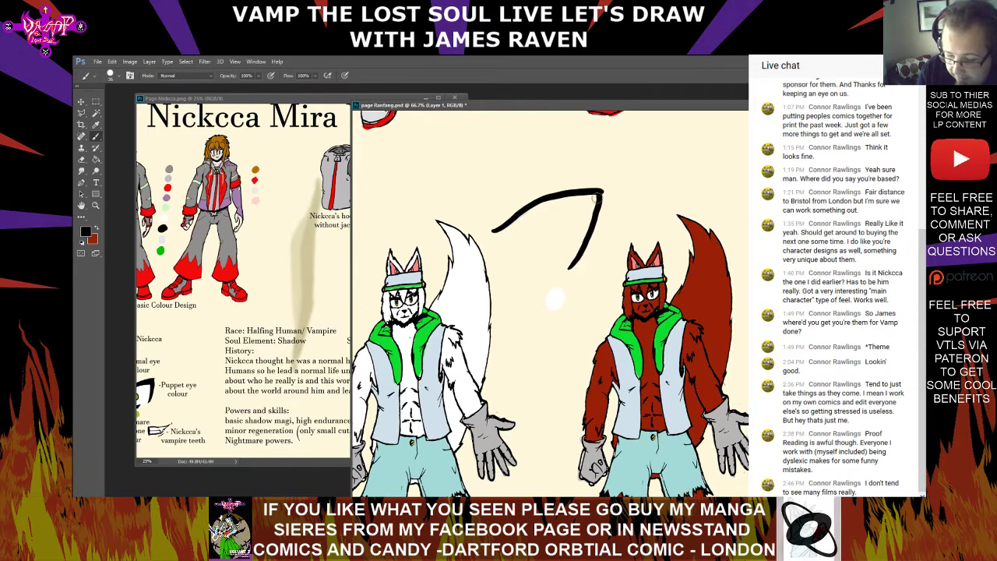
{"action": "left_click_drag", "start_coordinate": [541, 194], "coordinate": [600, 184]}
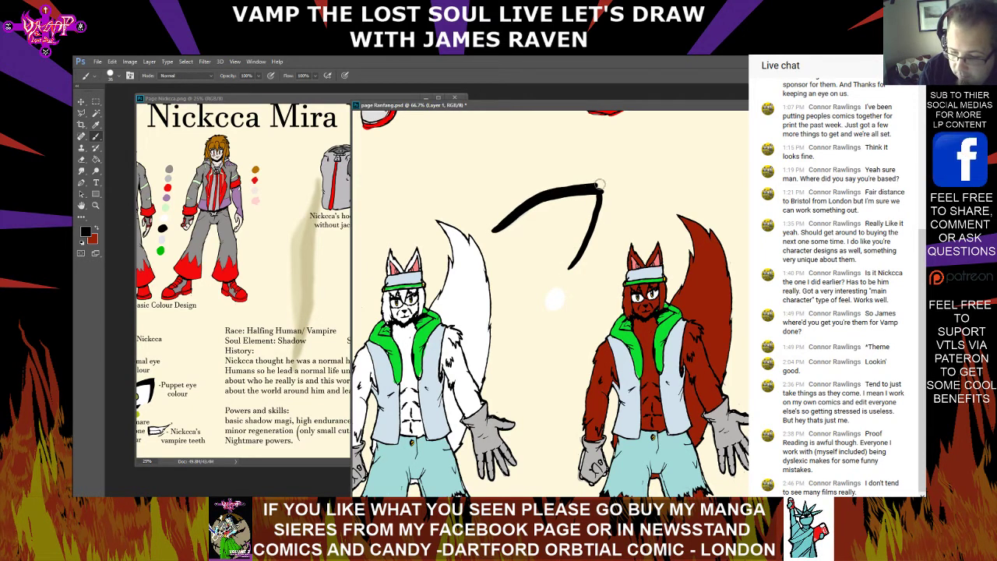
{"action": "mouse_move", "coordinate": [599, 224]}
{"action": "left_mouse_down"}
{"action": "mouse_move", "coordinate": [611, 182]}
{"action": "mouse_move", "coordinate": [601, 204]}
{"action": "left_mouse_up"}
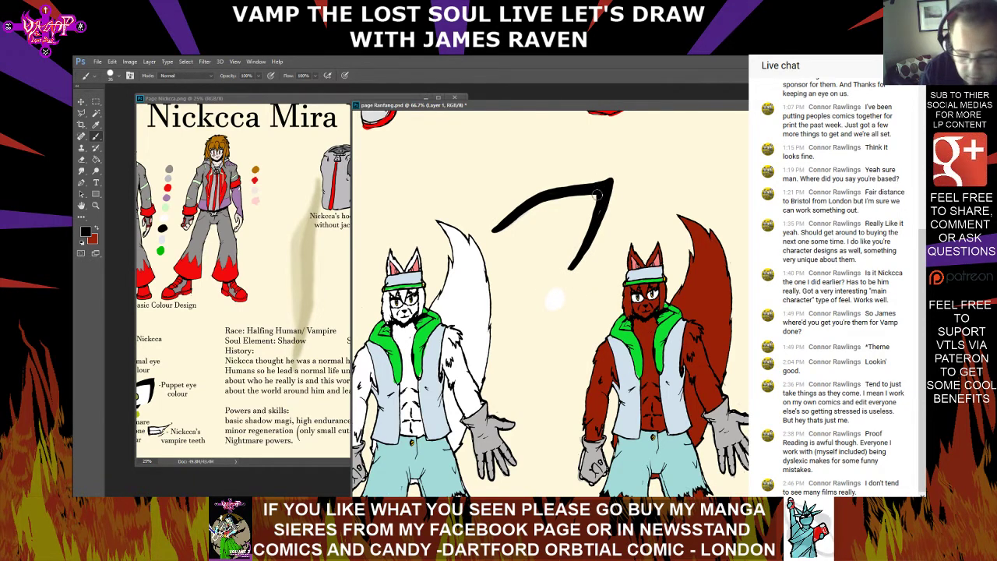
{"action": "left_click_drag", "start_coordinate": [598, 189], "coordinate": [619, 178]}
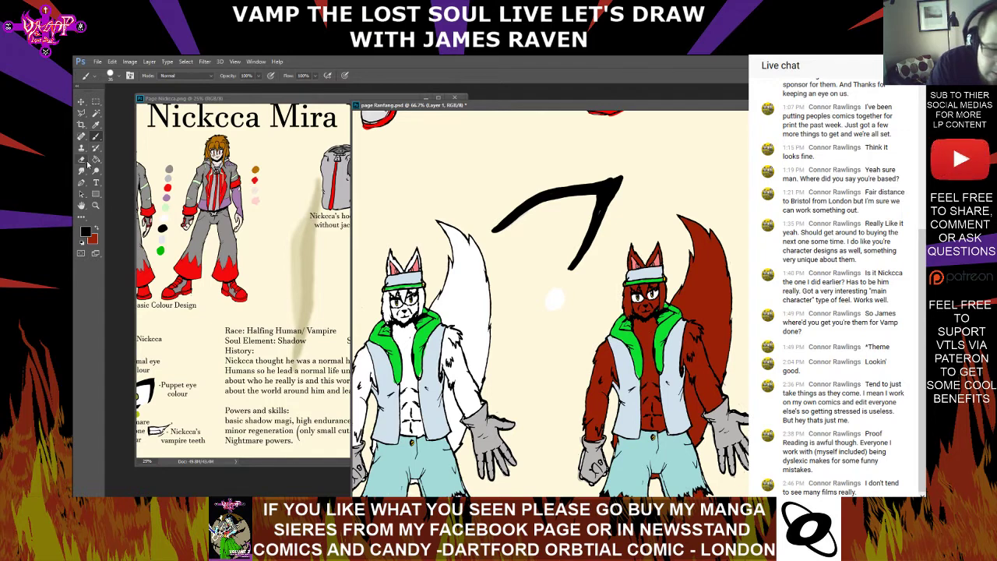
Taper the ends of the eye's lid lines with a smaller black Brush and add a short lower lid line
{"action": "left_click", "coordinate": [87, 160]}
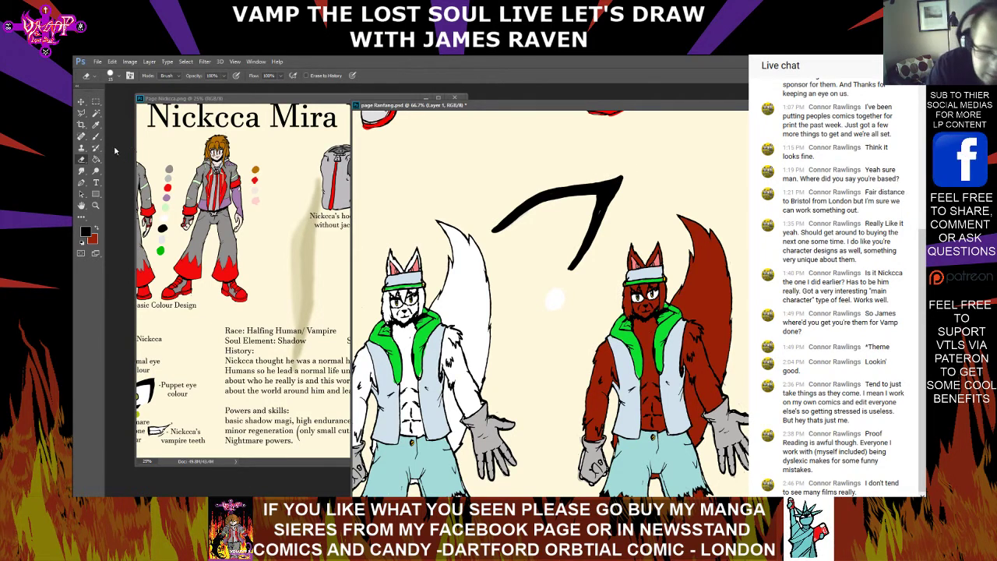
{"action": "key", "text": "b"}
{"action": "left_click", "coordinate": [115, 78]}
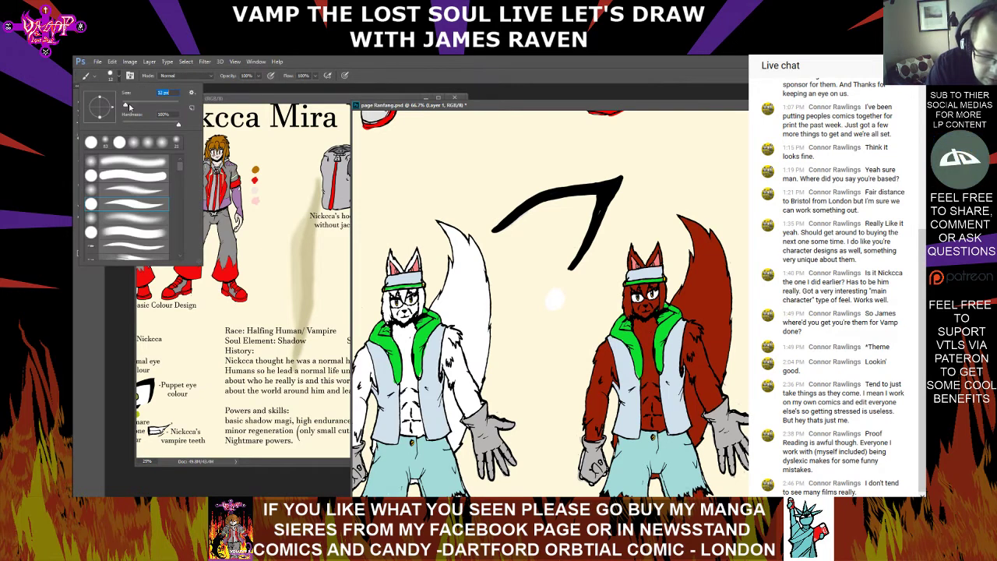
{"action": "key", "text": "Return"}
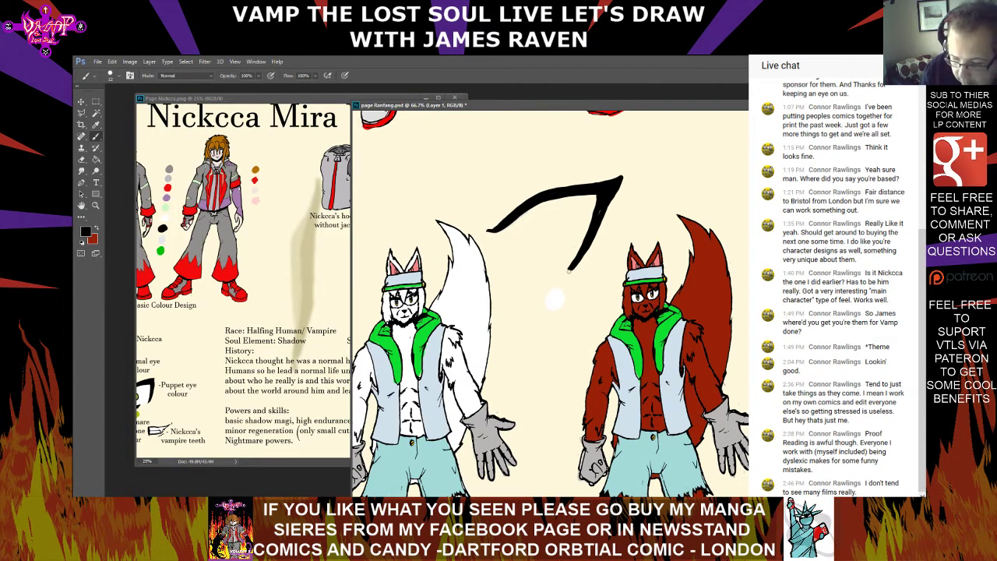
{"action": "left_click", "coordinate": [568, 271]}
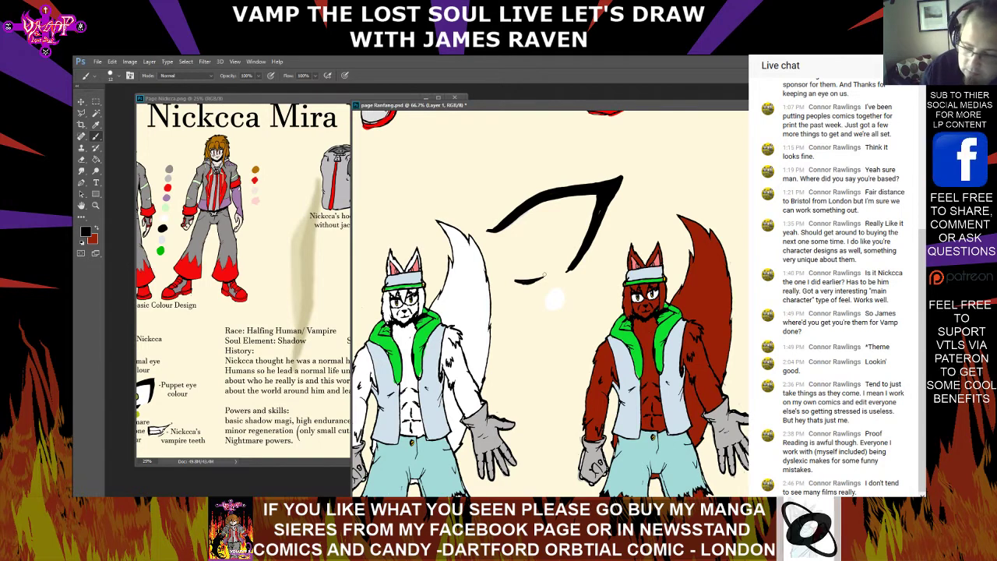
Draw the eyelid crease and a long curved eyebrow outline above the eye, and add the oval iris with a dark pupil
{"action": "mouse_move", "coordinate": [554, 299]}
{"action": "left_mouse_down"}
{"action": "mouse_move", "coordinate": [565, 372]}
{"action": "mouse_move", "coordinate": [594, 352]}
{"action": "left_mouse_up"}
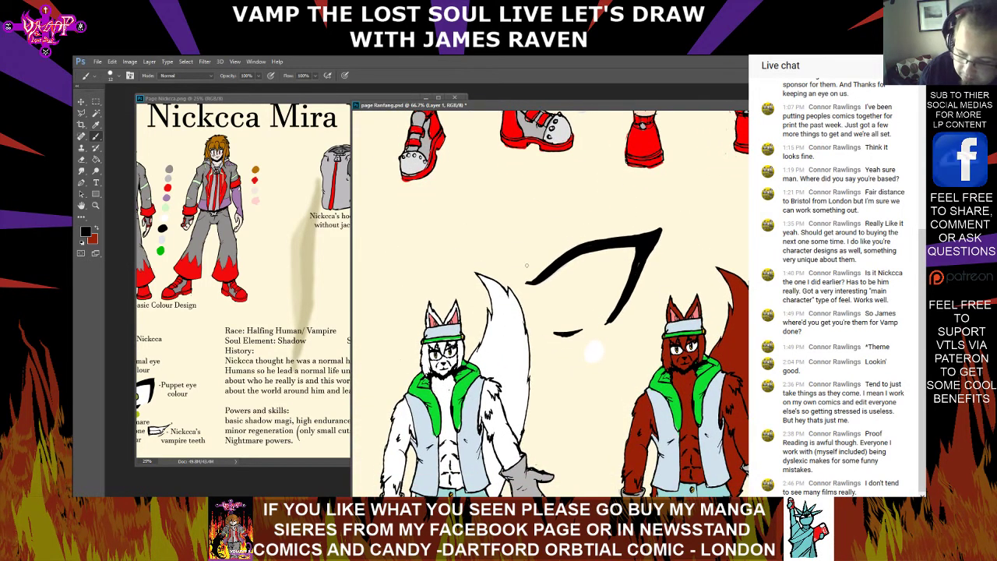
{"action": "mouse_move", "coordinate": [526, 266]}
{"action": "left_mouse_down"}
{"action": "mouse_move", "coordinate": [498, 240]}
{"action": "mouse_move", "coordinate": [552, 212]}
{"action": "left_mouse_up"}
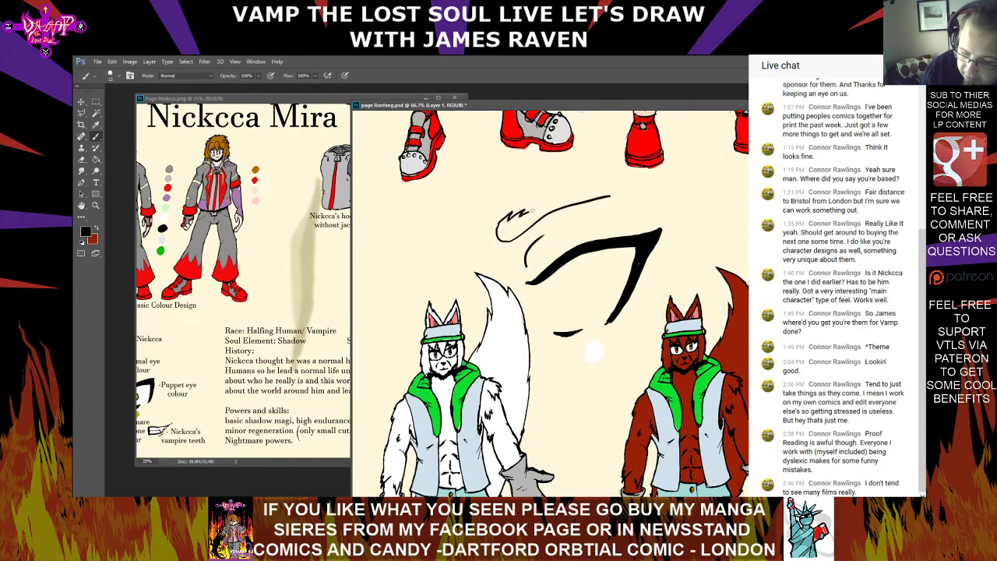
{"action": "left_click_drag", "start_coordinate": [521, 213], "coordinate": [621, 197]}
{"action": "key", "text": "ctrl+z"}
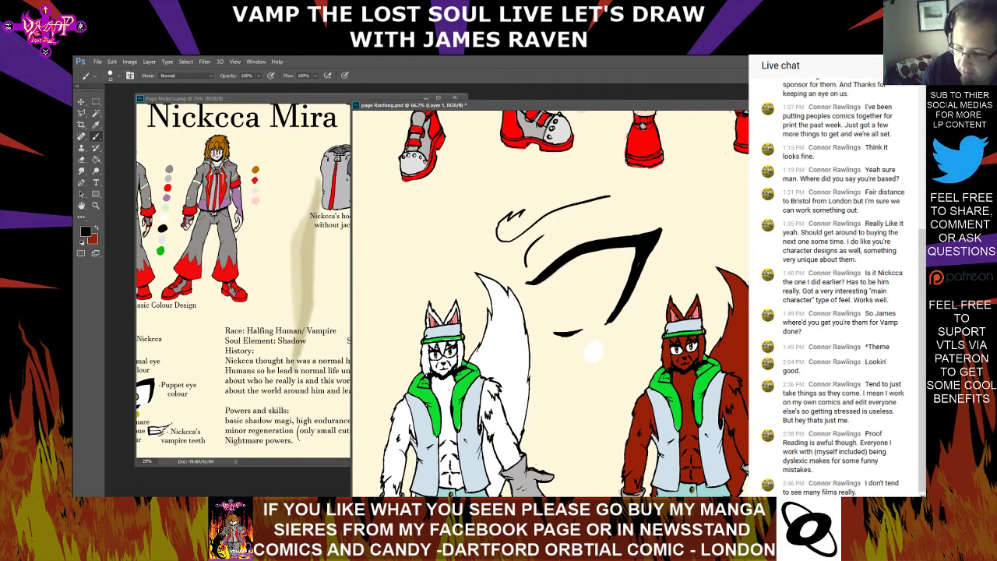
{"action": "mouse_move", "coordinate": [517, 218]}
{"action": "left_mouse_down"}
{"action": "mouse_move", "coordinate": [585, 190]}
{"action": "mouse_move", "coordinate": [663, 189]}
{"action": "left_mouse_up"}
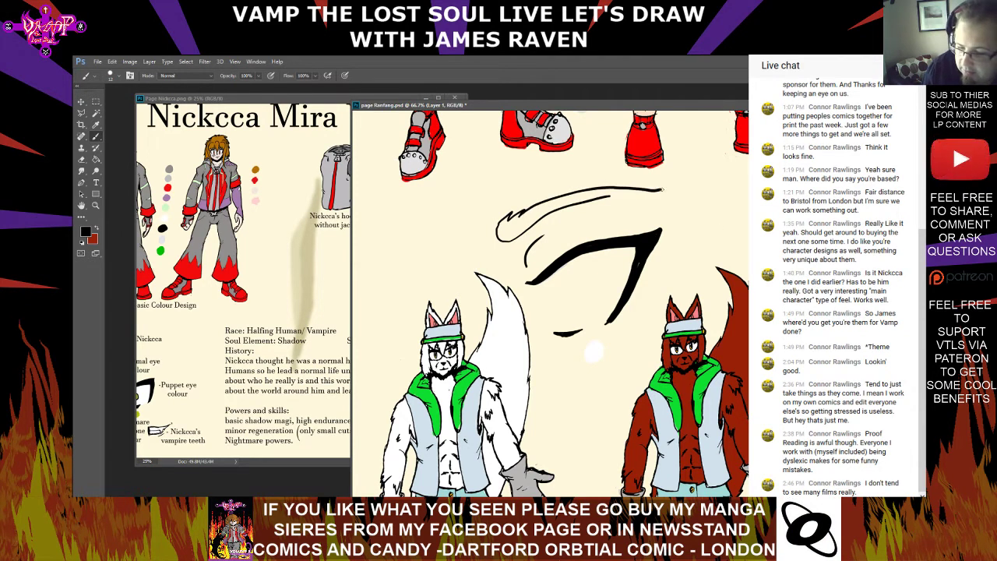
{"action": "key", "text": "ctrl+z"}
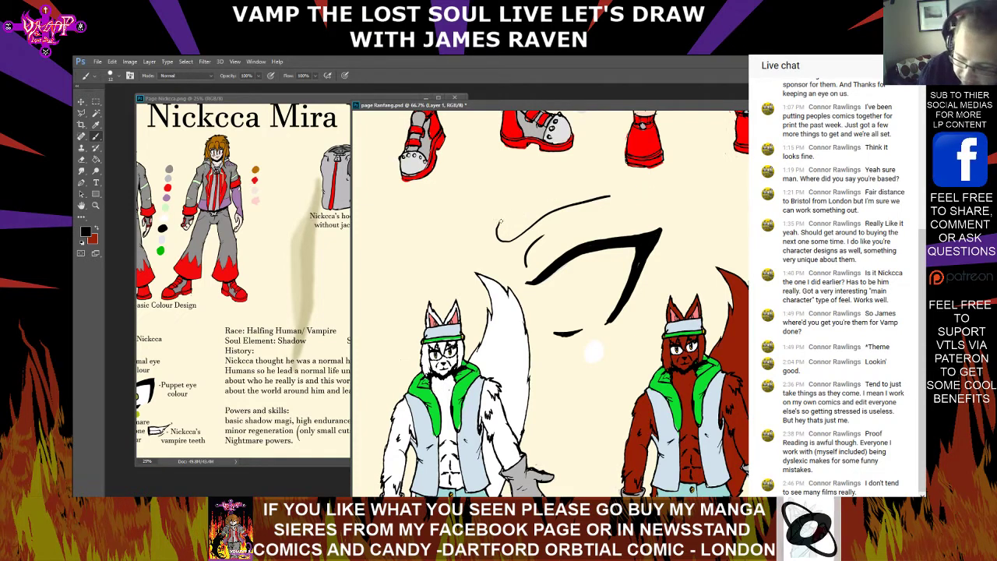
{"action": "mouse_move", "coordinate": [499, 225]}
{"action": "left_mouse_down"}
{"action": "mouse_move", "coordinate": [590, 190]}
{"action": "mouse_move", "coordinate": [661, 195]}
{"action": "left_mouse_up"}
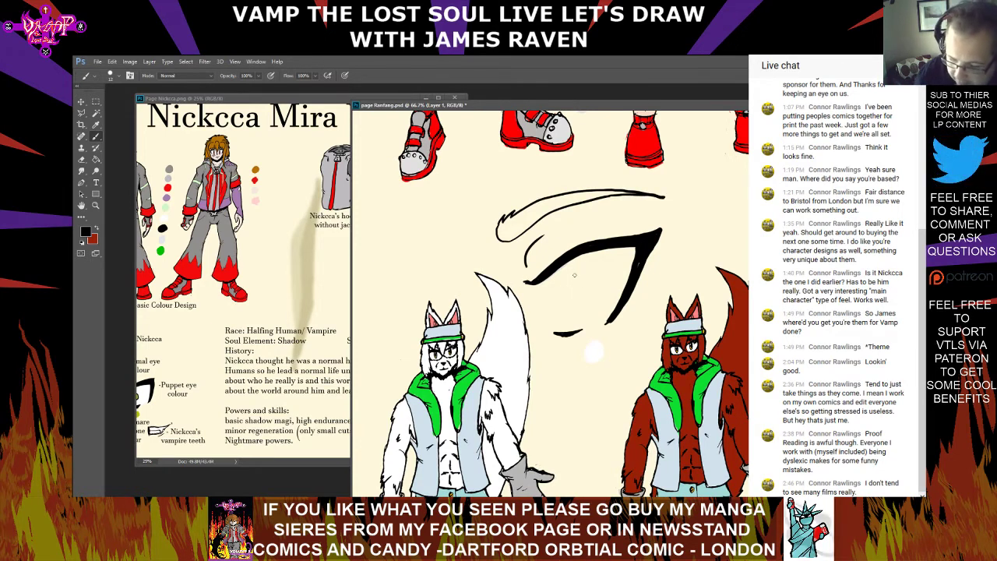
{"action": "mouse_move", "coordinate": [559, 290]}
{"action": "left_mouse_down"}
{"action": "mouse_move", "coordinate": [567, 319]}
{"action": "mouse_move", "coordinate": [588, 266]}
{"action": "mouse_move", "coordinate": [572, 298]}
{"action": "mouse_move", "coordinate": [575, 281]}
{"action": "left_mouse_up"}
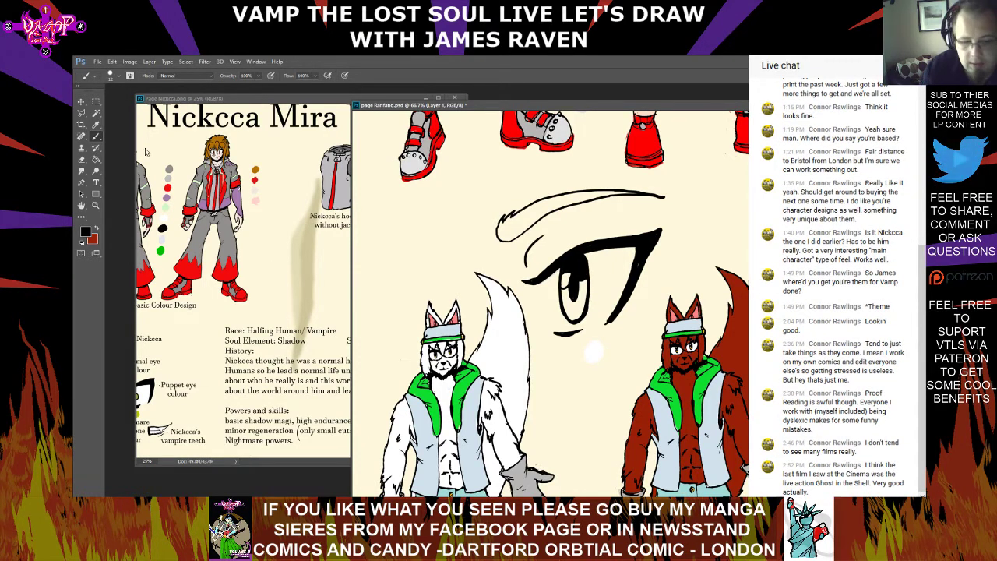
Fill the eyebrow and the white of the eye with a sampled white on Layer 4, using a larger Brush
{"action": "left_click", "coordinate": [97, 124]}
{"action": "left_click", "coordinate": [96, 114]}
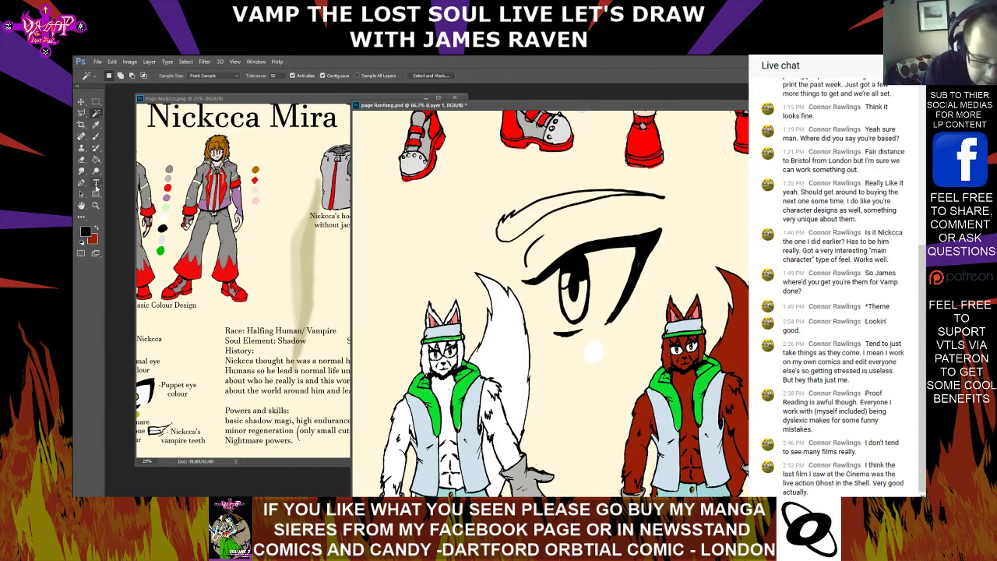
{"action": "left_click", "coordinate": [96, 124]}
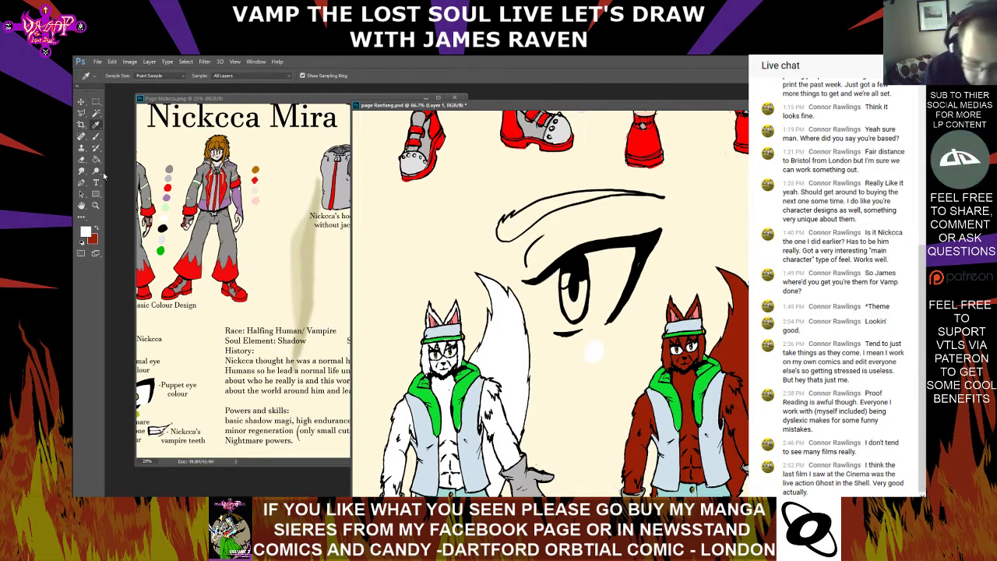
{"action": "left_click", "coordinate": [96, 135]}
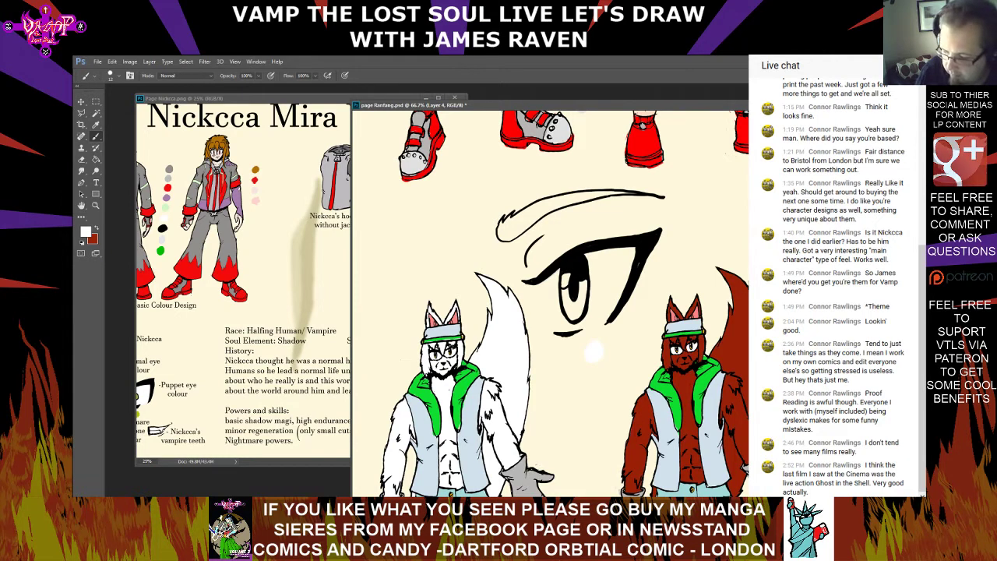
{"action": "left_click", "coordinate": [833, 390]}
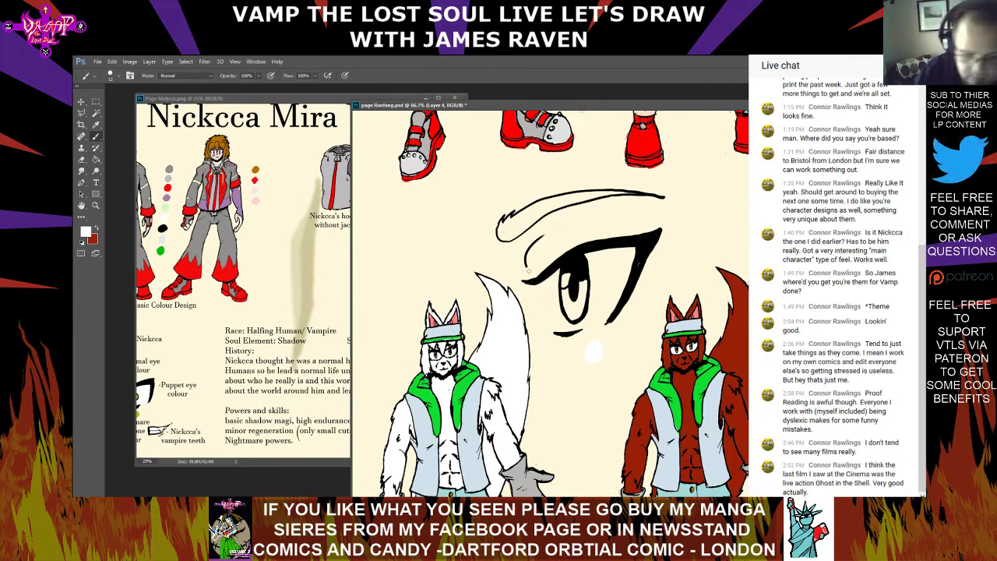
{"action": "left_click", "coordinate": [114, 76]}
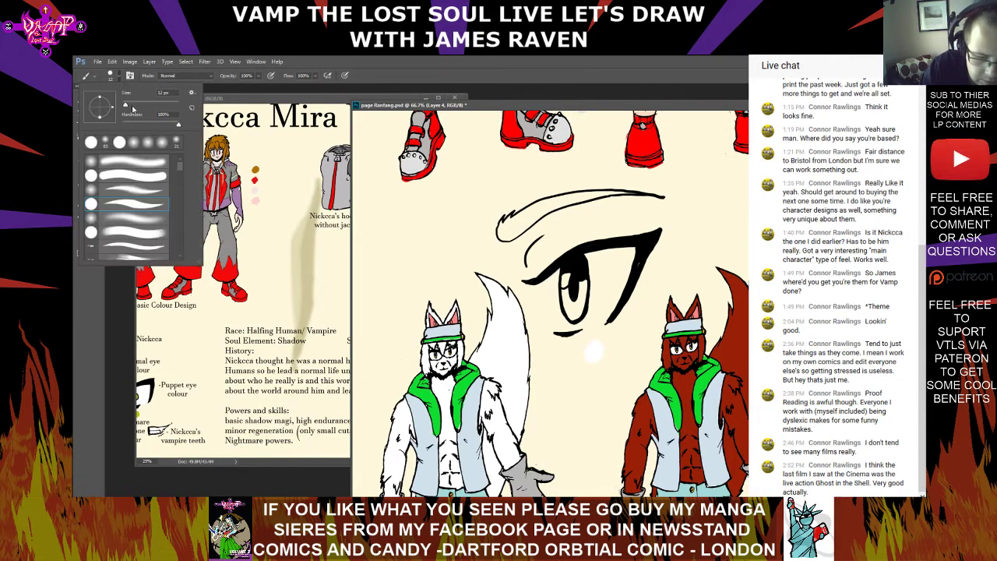
{"action": "left_click_drag", "start_coordinate": [533, 285], "coordinate": [558, 328]}
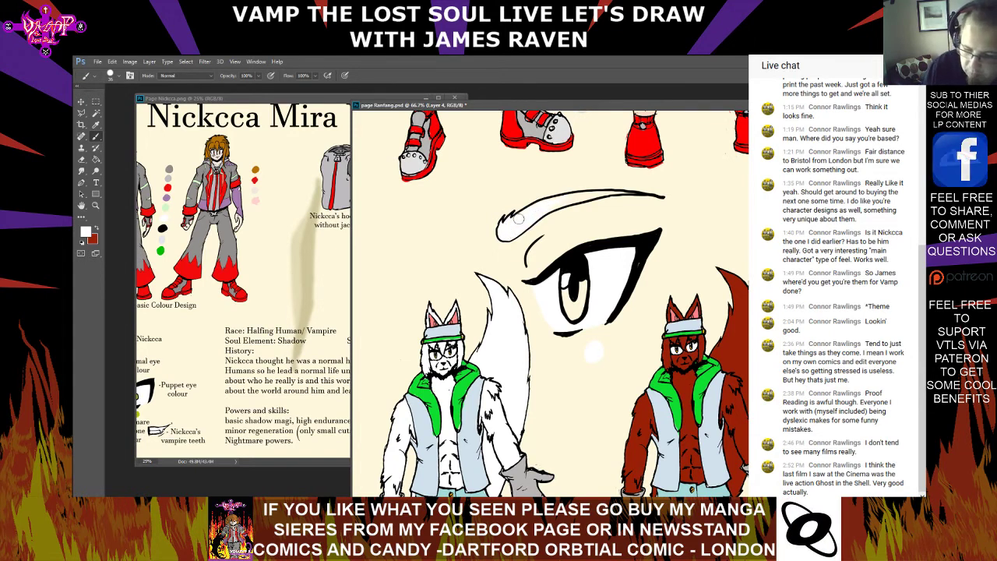
Sample the yellow from the white-furred figure's eye and paint the large eye's iris with it
{"action": "left_click", "coordinate": [81, 159]}
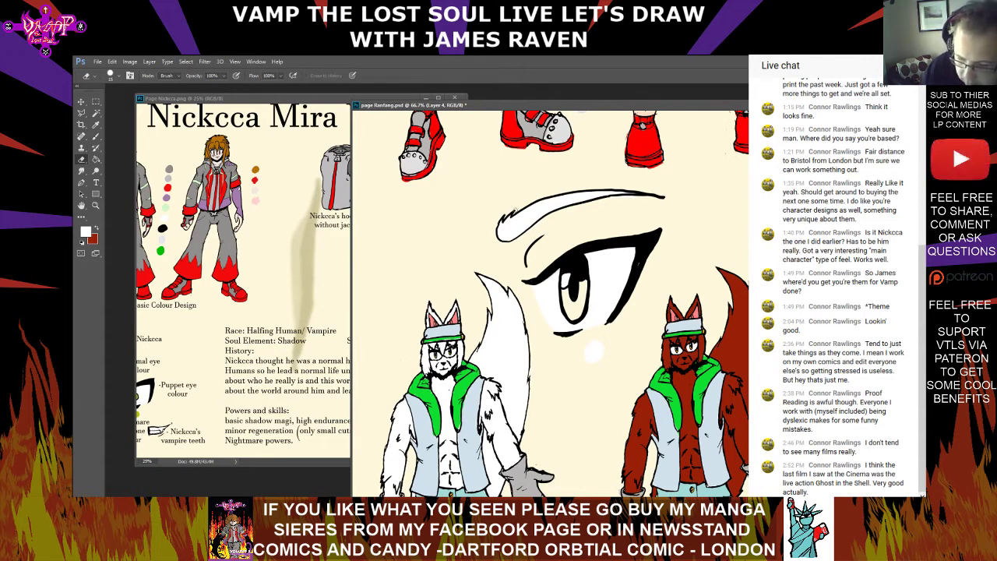
{"action": "left_click", "coordinate": [96, 124]}
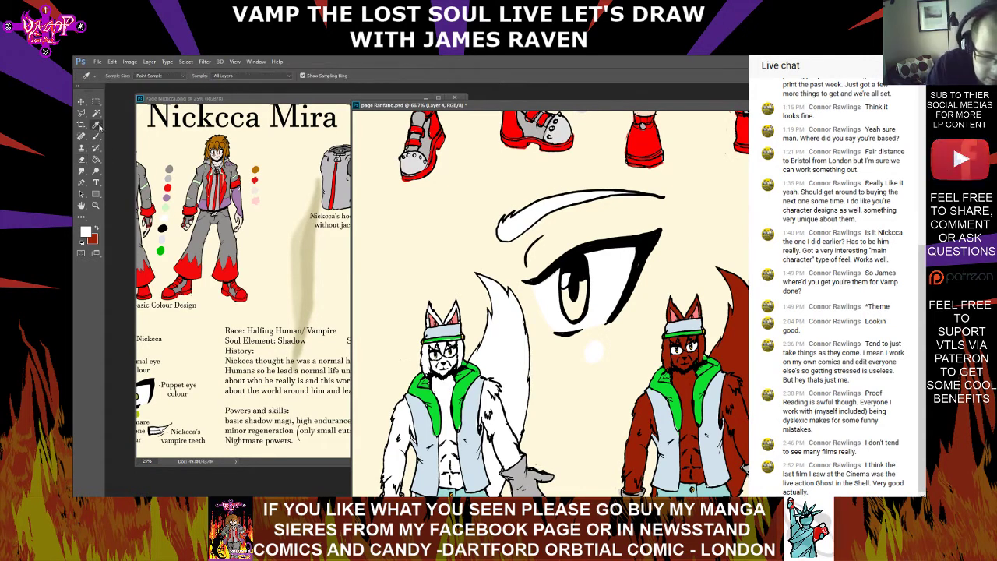
{"action": "left_click", "coordinate": [449, 355]}
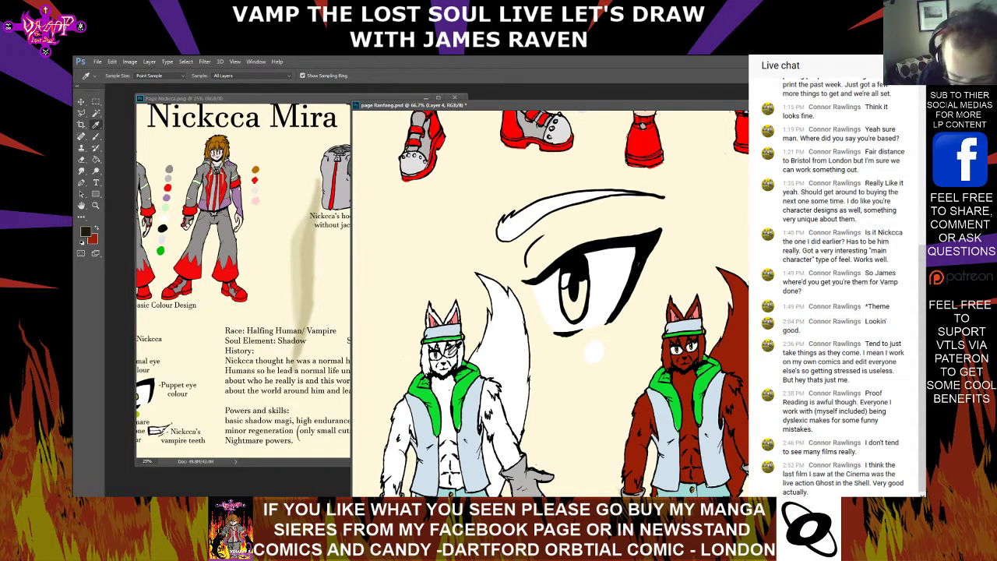
{"action": "left_click", "coordinate": [449, 356]}
{"action": "left_click", "coordinate": [450, 354]}
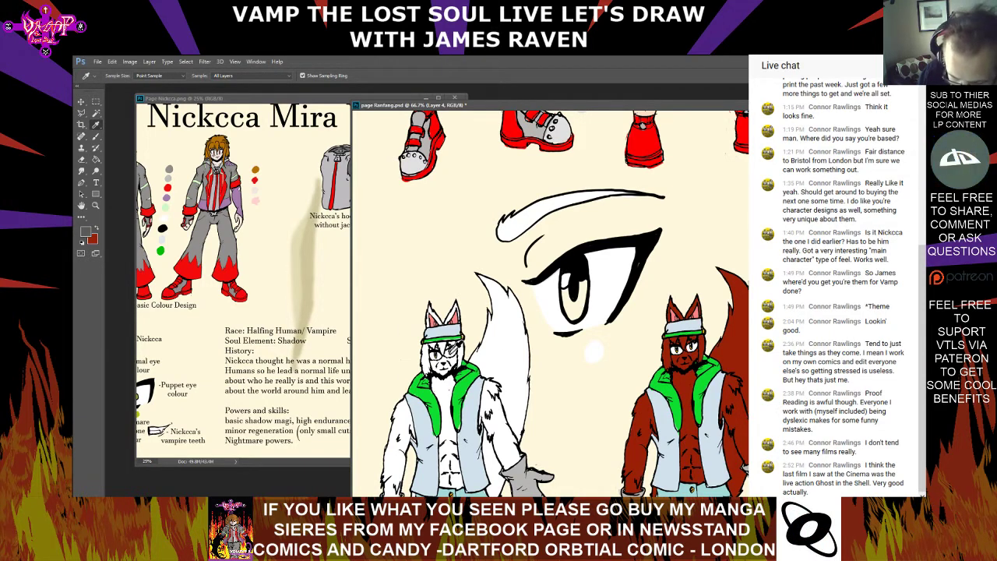
{"action": "left_click", "coordinate": [449, 354]}
{"action": "left_click", "coordinate": [96, 137]}
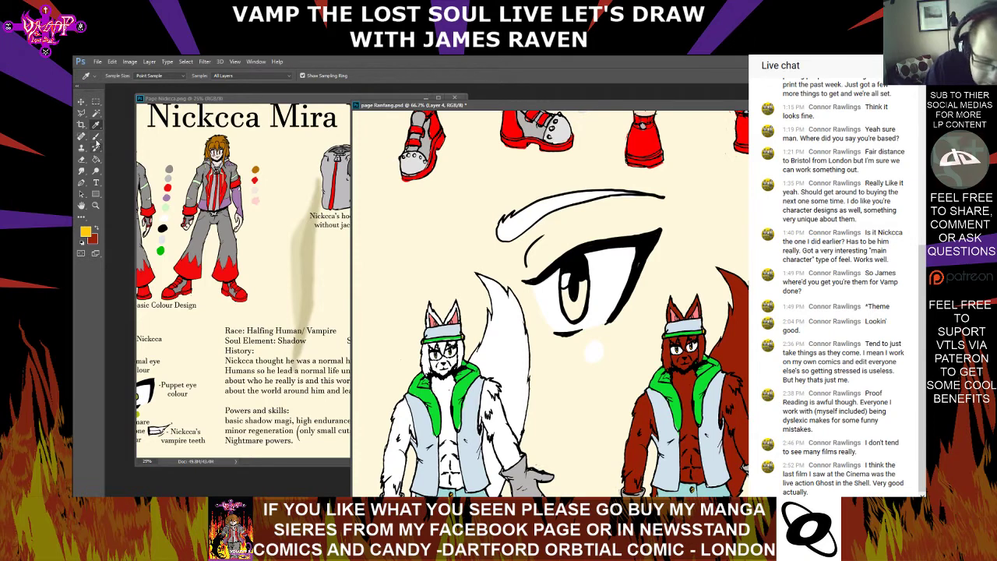
{"action": "mouse_move", "coordinate": [564, 289]}
{"action": "left_mouse_down"}
{"action": "mouse_move", "coordinate": [568, 303]}
{"action": "mouse_move", "coordinate": [566, 292]}
{"action": "mouse_move", "coordinate": [566, 301]}
{"action": "mouse_move", "coordinate": [582, 290]}
{"action": "mouse_move", "coordinate": [575, 310]}
{"action": "left_mouse_up"}
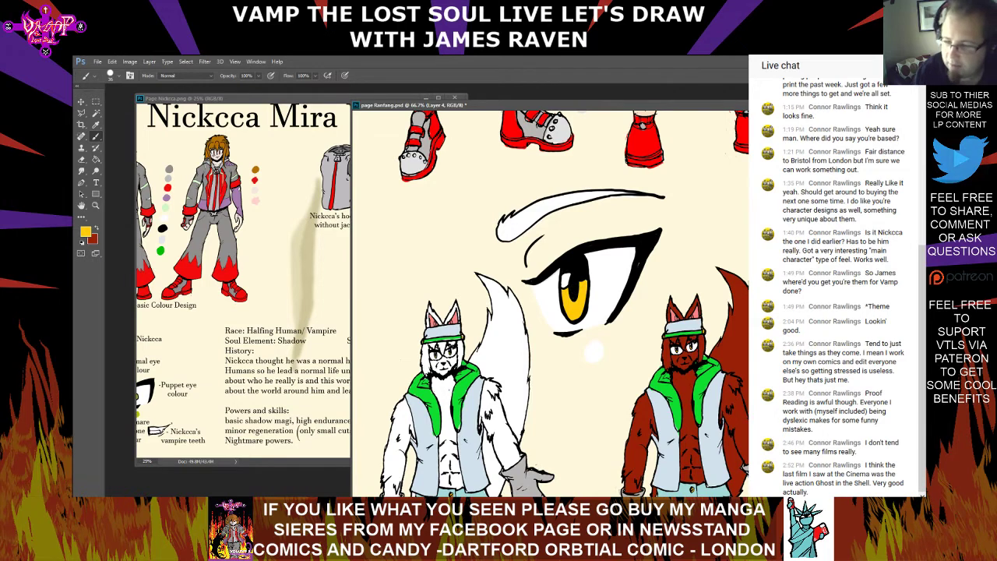
{"action": "scroll", "coordinate": [574, 289], "scroll_direction": "down", "scroll_amount": 10}
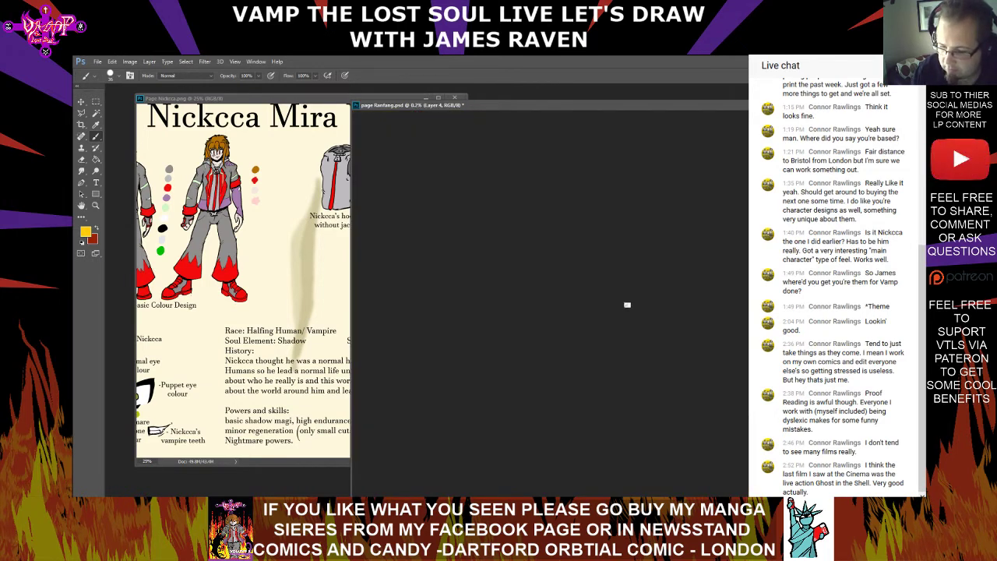
{"action": "scroll", "coordinate": [627, 304], "scroll_direction": "up", "scroll_amount": 3}
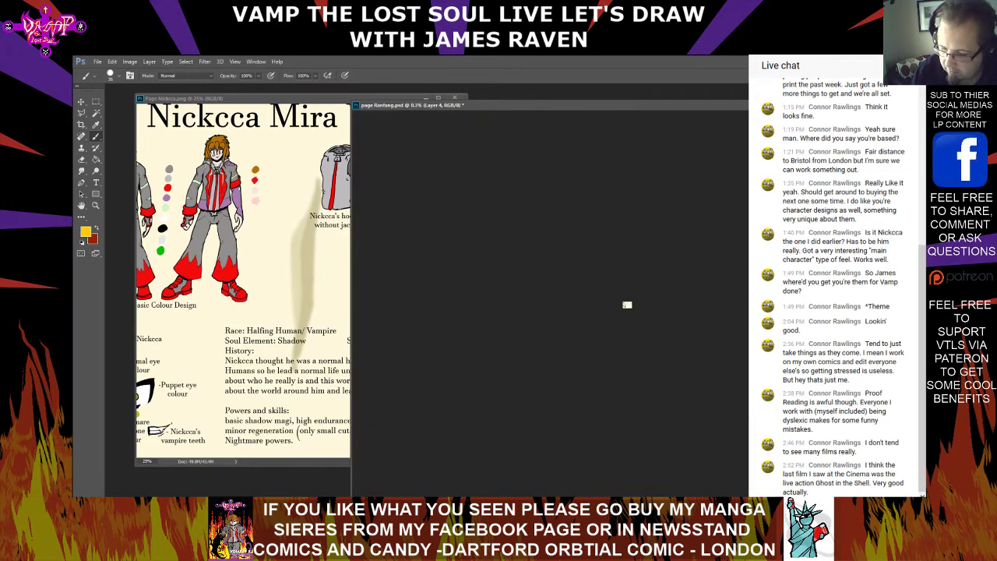
{"action": "scroll", "coordinate": [627, 304], "scroll_direction": "up", "scroll_amount": 5}
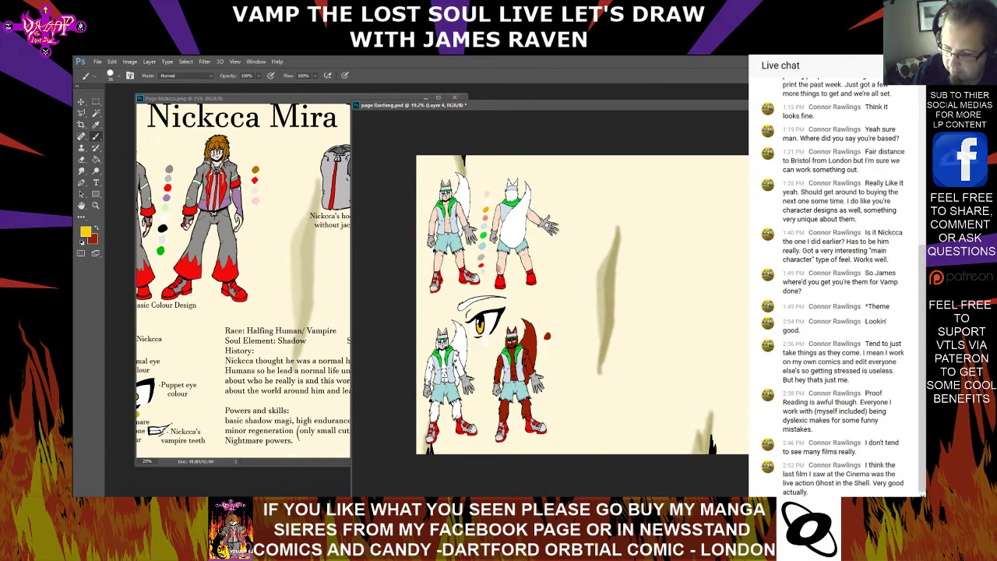
{"action": "scroll", "coordinate": [631, 305], "scroll_direction": "up", "scroll_amount": 6}
{"action": "scroll", "coordinate": [627, 305], "scroll_direction": "down", "scroll_amount": 6}
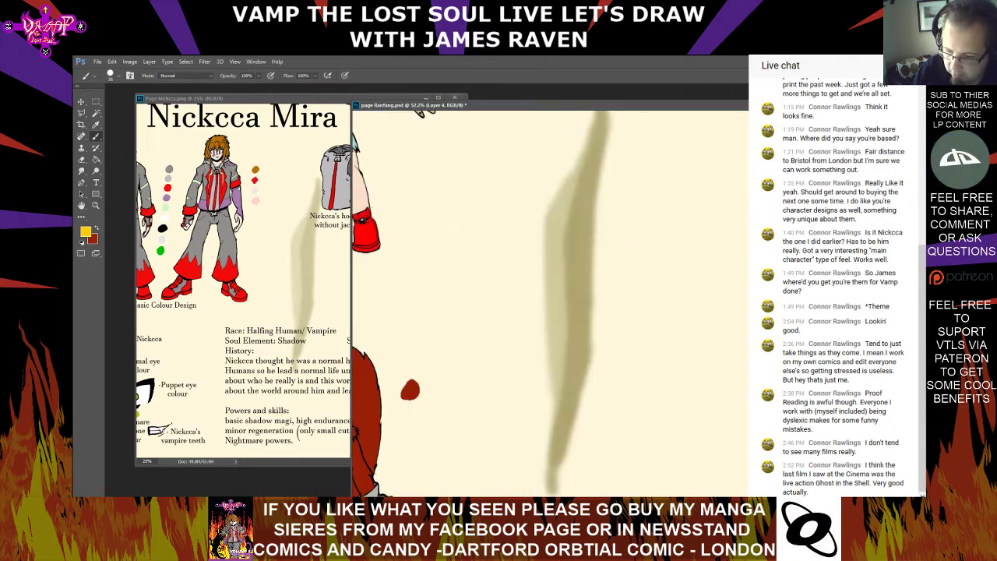
{"action": "scroll", "coordinate": [628, 305], "scroll_direction": "up", "scroll_amount": 3}
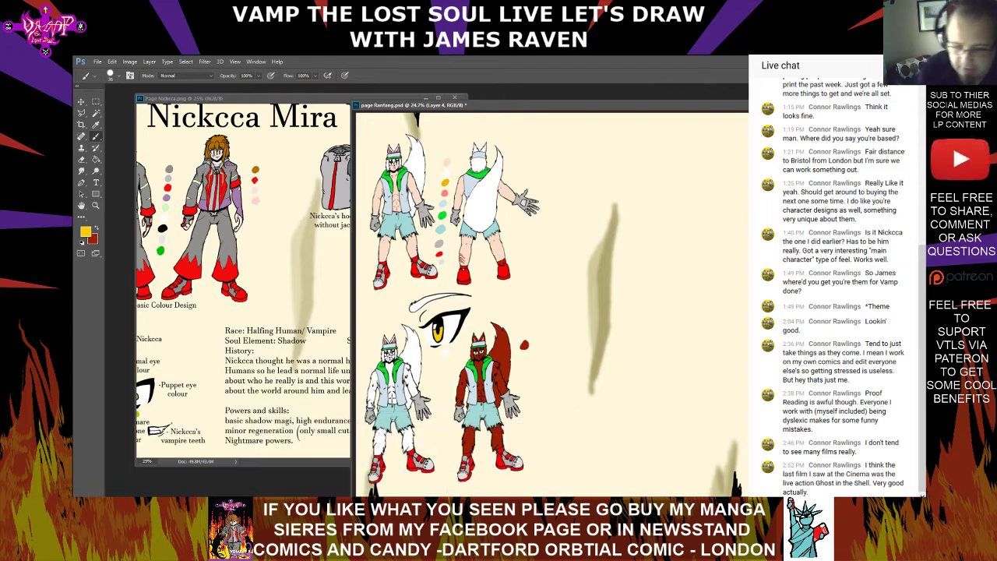
Examine the Nickcca page's full-colour figures and eye colour details, and return to the Ranfang page
{"action": "left_click", "coordinate": [269, 100]}
{"action": "mouse_move", "coordinate": [343, 265]}
{"action": "left_mouse_down"}
{"action": "mouse_move", "coordinate": [209, 271]}
{"action": "mouse_move", "coordinate": [424, 282]}
{"action": "left_mouse_up"}
{"action": "left_click", "coordinate": [597, 109]}
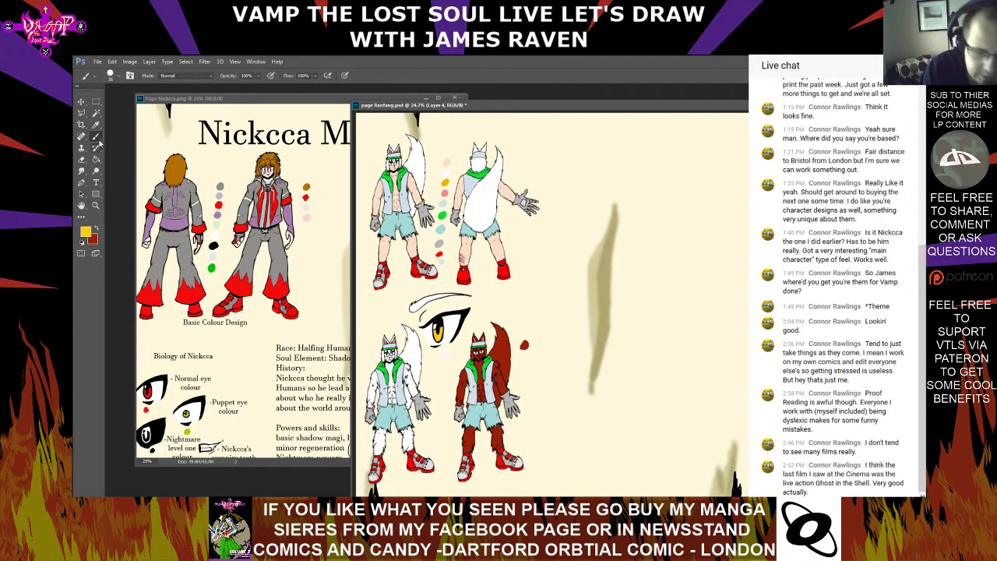
Set the foreground colour to black
{"action": "key", "text": "i"}
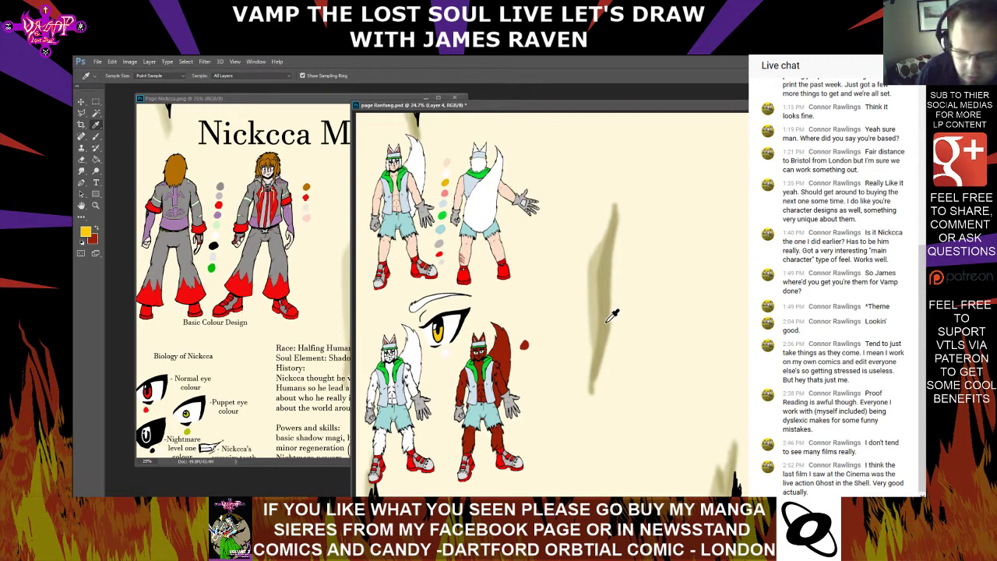
{"action": "left_click", "coordinate": [89, 231]}
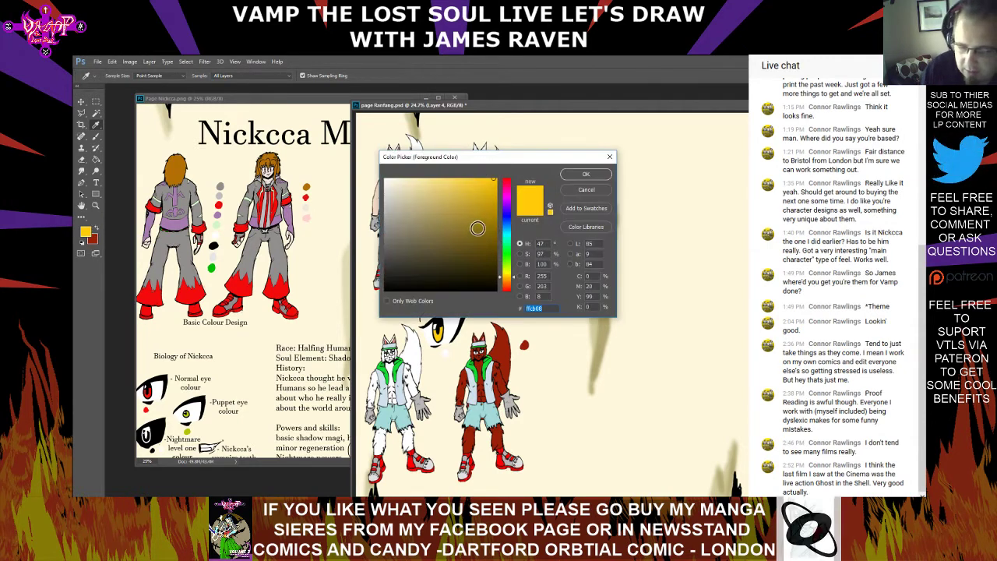
{"action": "left_click_drag", "start_coordinate": [478, 227], "coordinate": [370, 308]}
{"action": "left_click", "coordinate": [587, 173]}
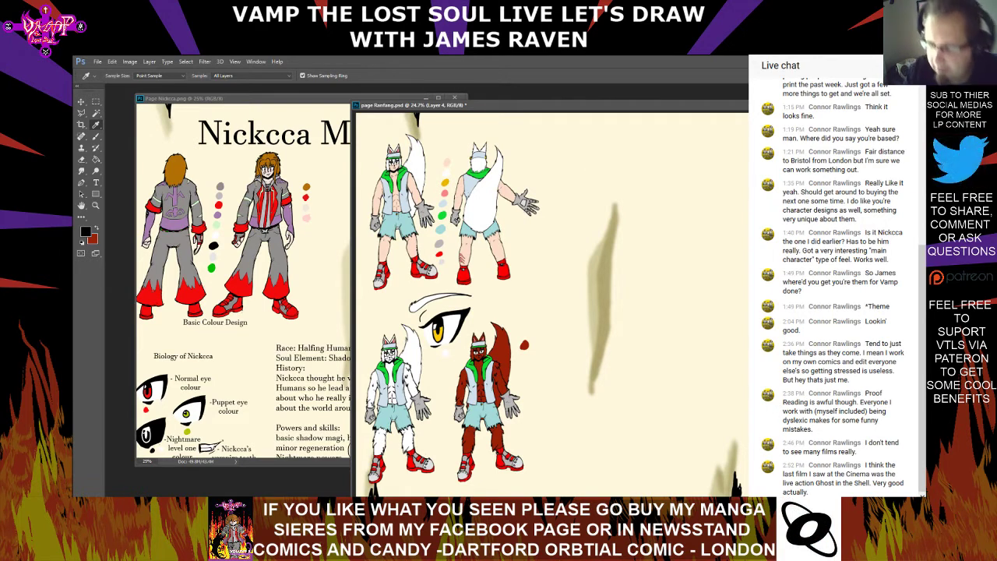
Examine the scythe design and its notes on the Nickcca page, and return to the Ranfang page
{"action": "key", "text": "ctrl+plus"}
{"action": "left_click", "coordinate": [269, 99]}
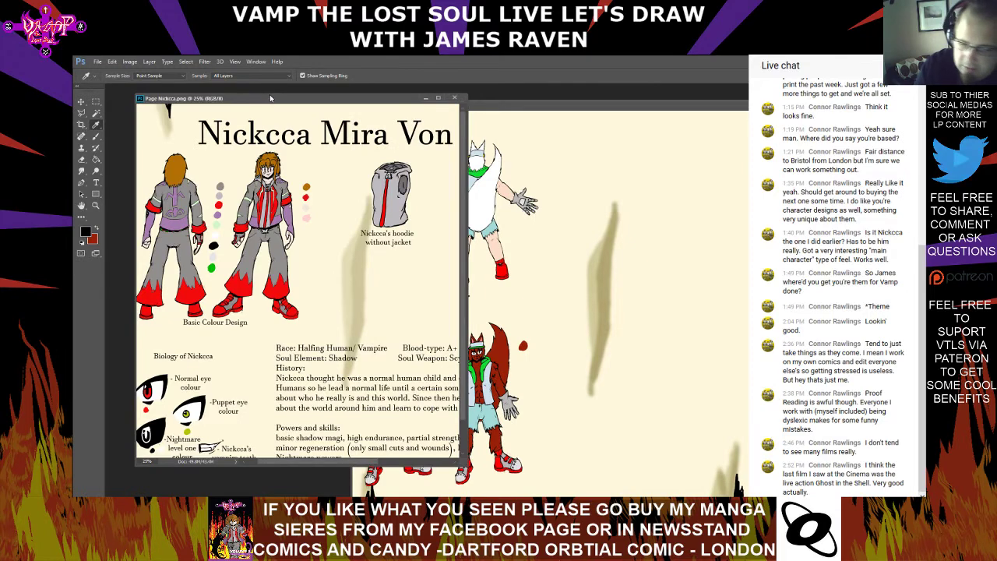
{"action": "left_click_drag", "start_coordinate": [390, 265], "coordinate": [191, 250]}
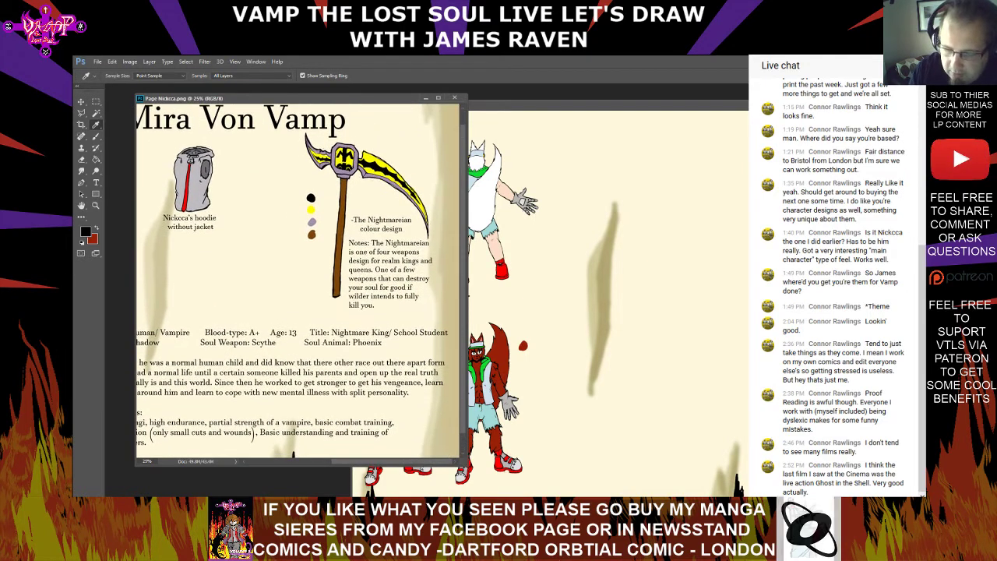
{"action": "left_click", "coordinate": [658, 106]}
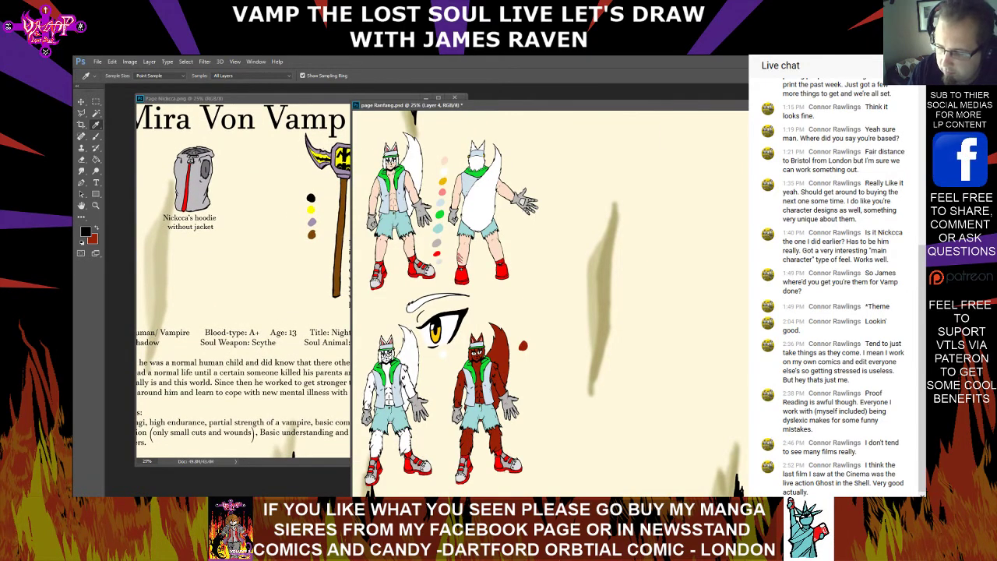
{"action": "key", "text": "ctrl+plus"}
{"action": "key", "text": "ctrl+plus"}
{"action": "mouse_move", "coordinate": [615, 296]}
{"action": "left_mouse_down"}
{"action": "mouse_move", "coordinate": [466, 372]}
{"action": "mouse_move", "coordinate": [342, 372]}
{"action": "left_mouse_up"}
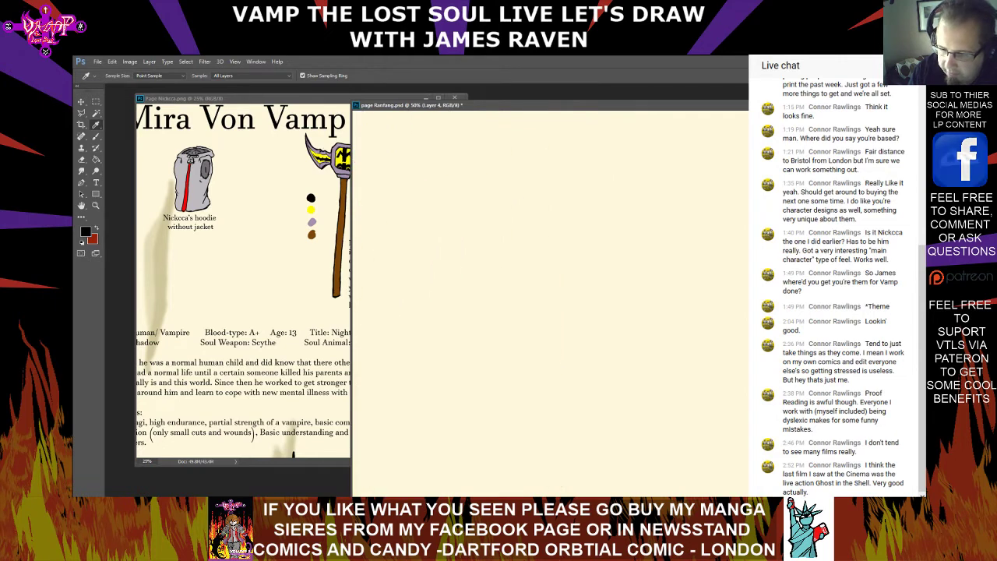
{"action": "key", "text": "ctrl+minus"}
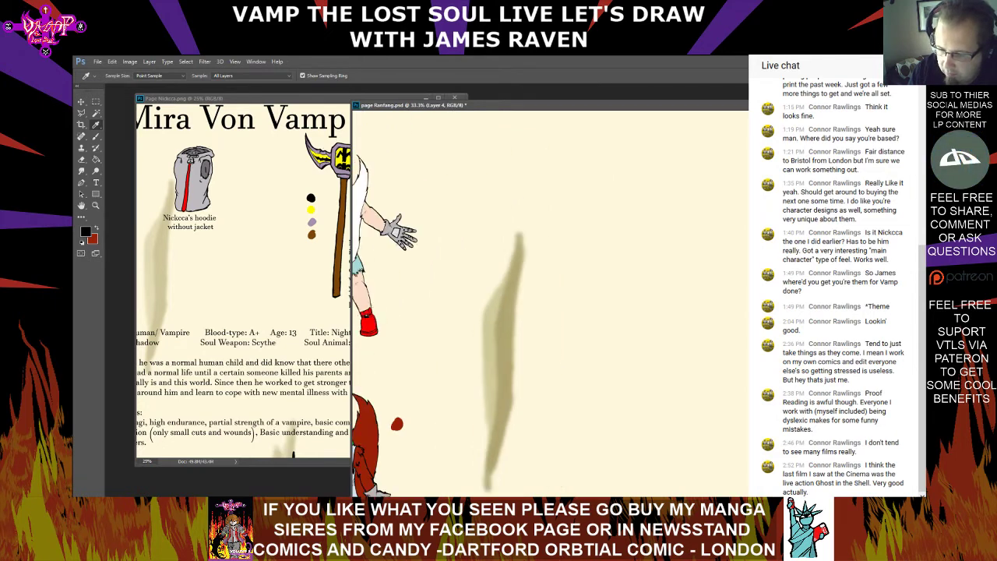
{"action": "left_click", "coordinate": [97, 137]}
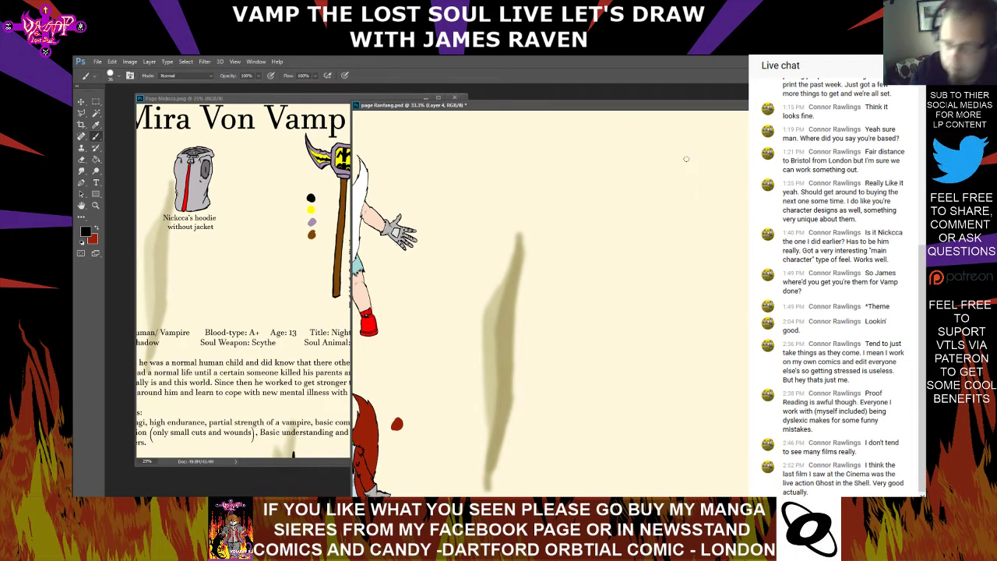
{"action": "mouse_move", "coordinate": [640, 153]}
{"action": "left_mouse_down"}
{"action": "mouse_move", "coordinate": [685, 274]}
{"action": "mouse_move", "coordinate": [750, 256]}
{"action": "left_mouse_up"}
{"action": "key", "text": "ctrl+z"}
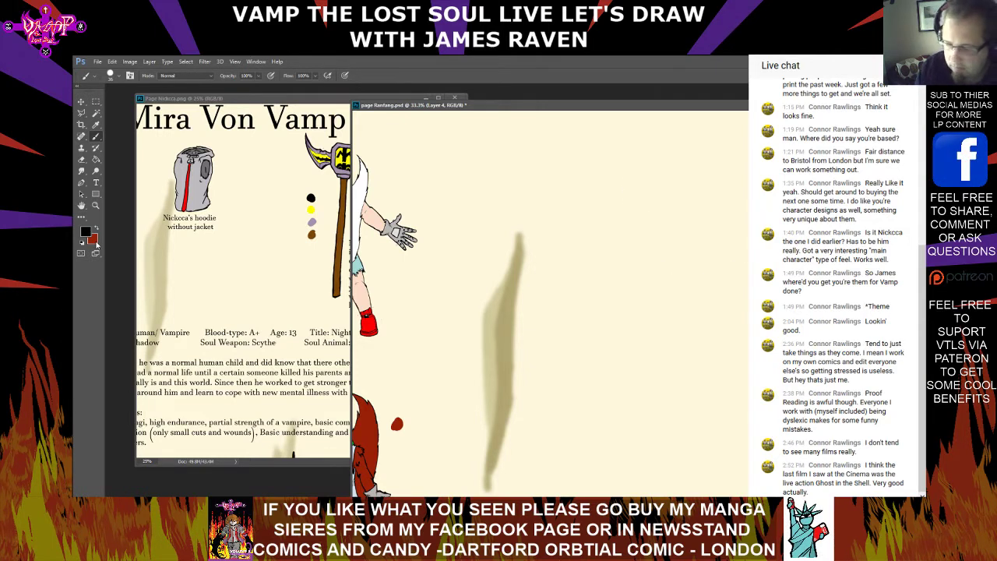
Add a new layer, Layer 5, to the Ranfang page with the default settings
{"action": "left_click", "coordinate": [148, 60]}
{"action": "mouse_move", "coordinate": [159, 72]}
{"action": "left_click", "coordinate": [264, 74]}
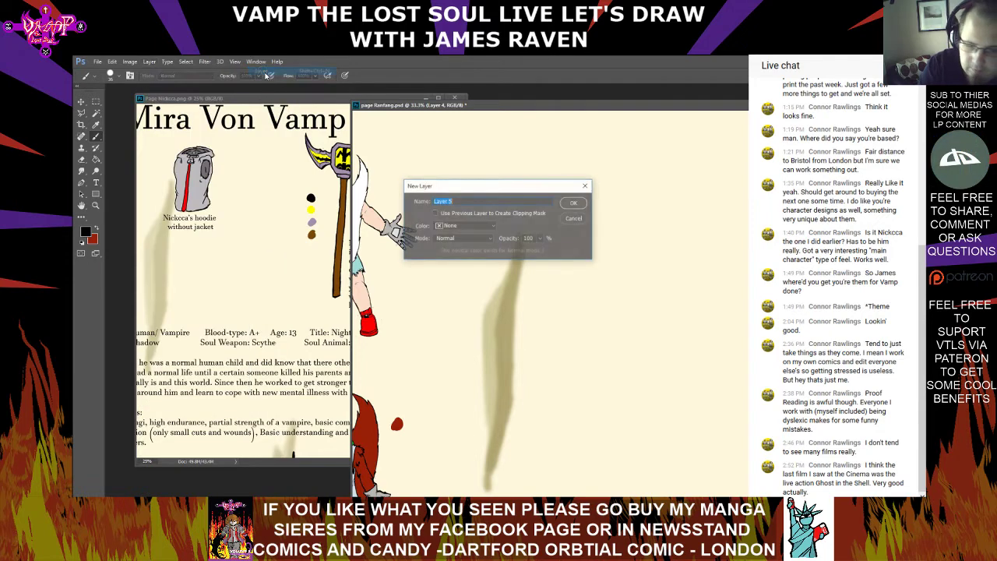
{"action": "left_click", "coordinate": [575, 203]}
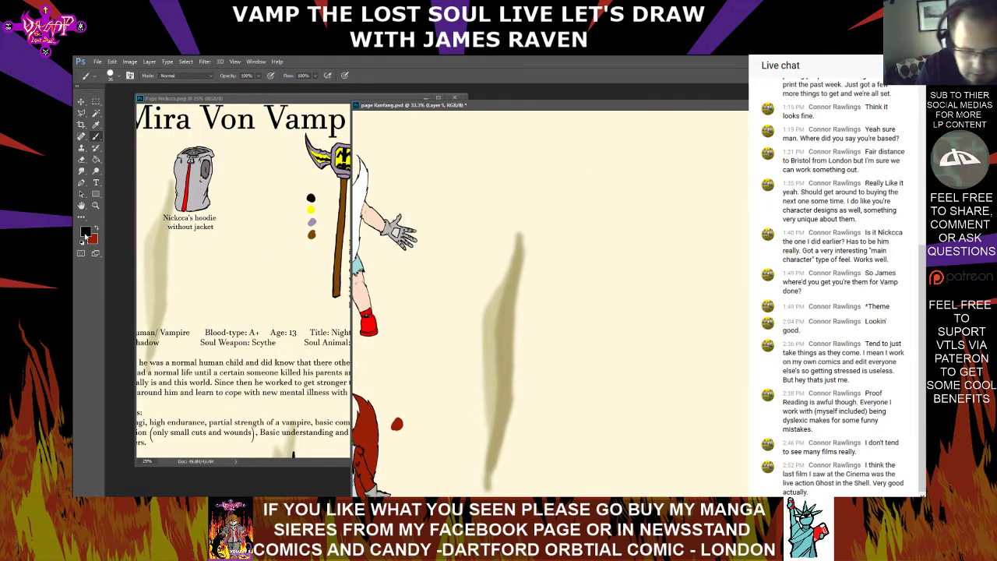
Set the foreground colour to a light violet and sketch a round head guide with a pointed jaw in the blank area beside the figures
{"action": "left_click", "coordinate": [85, 231]}
{"action": "left_click", "coordinate": [505, 213]}
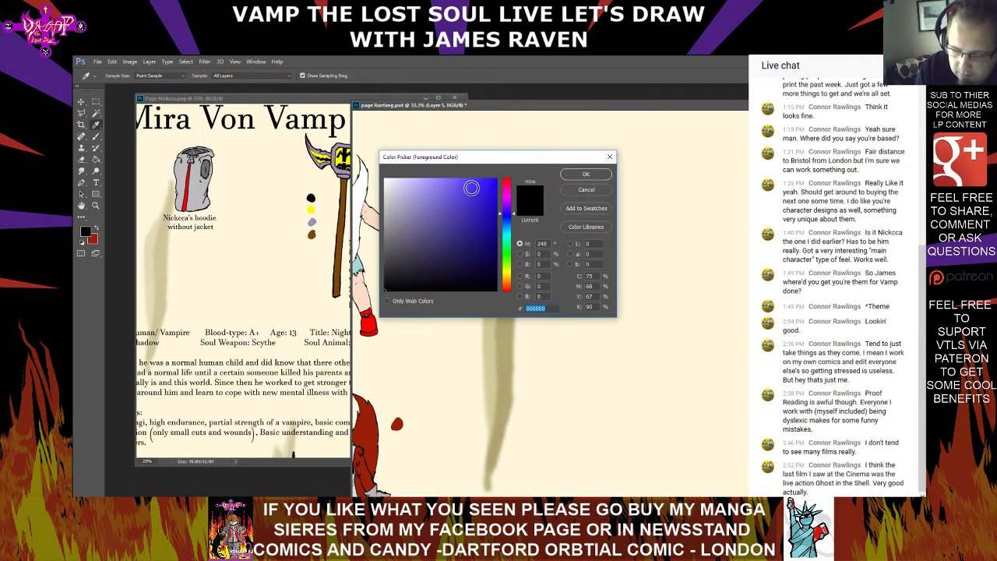
{"action": "left_click", "coordinate": [468, 185]}
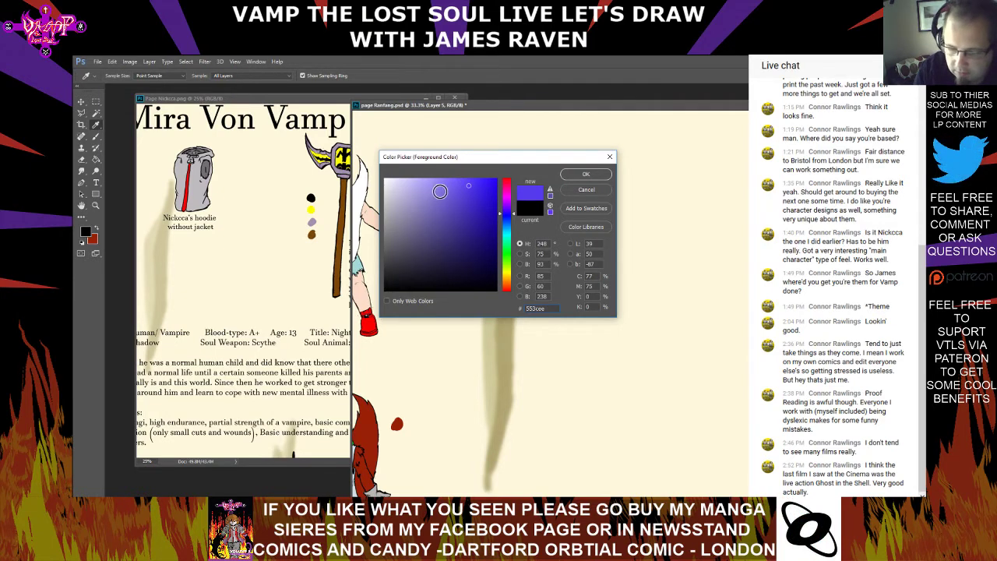
{"action": "left_click", "coordinate": [586, 174]}
{"action": "mouse_move", "coordinate": [680, 158]}
{"action": "left_mouse_down"}
{"action": "mouse_move", "coordinate": [685, 229]}
{"action": "mouse_move", "coordinate": [747, 191]}
{"action": "mouse_move", "coordinate": [719, 151]}
{"action": "mouse_move", "coordinate": [677, 158]}
{"action": "left_mouse_up"}
{"action": "mouse_move", "coordinate": [654, 211]}
{"action": "left_mouse_down"}
{"action": "mouse_move", "coordinate": [692, 271]}
{"action": "mouse_move", "coordinate": [732, 238]}
{"action": "mouse_move", "coordinate": [744, 201]}
{"action": "left_mouse_up"}
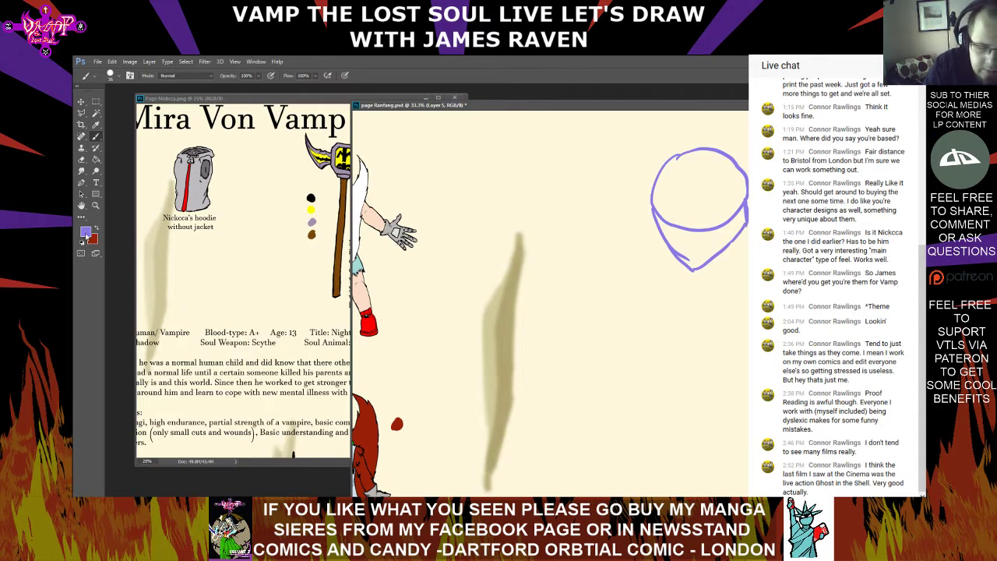
Set the foreground colour to black and add a new layer, Layer 6, for the linework
{"action": "left_click", "coordinate": [86, 235]}
{"action": "left_click", "coordinate": [388, 287]}
{"action": "left_click", "coordinate": [588, 176]}
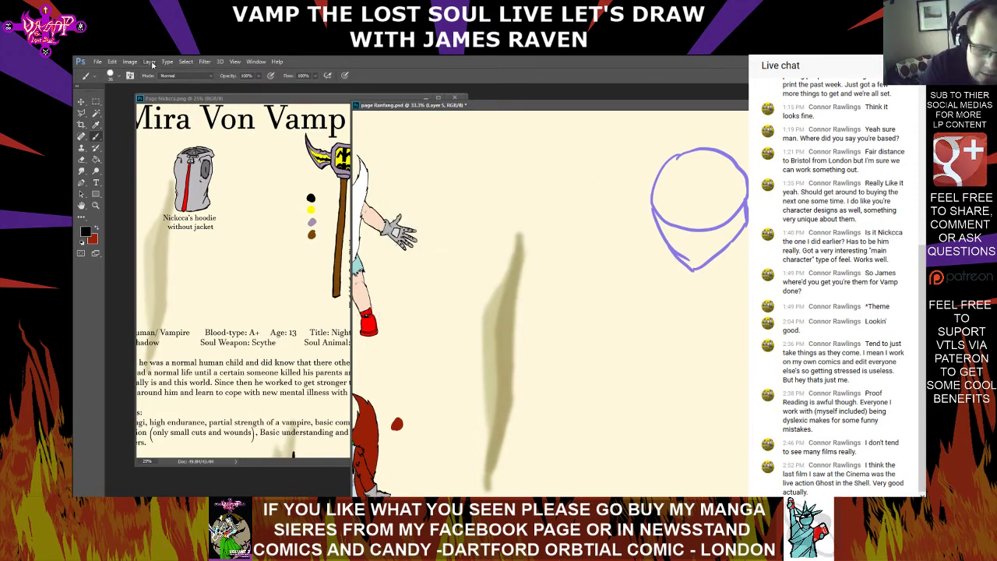
{"action": "left_click", "coordinate": [149, 61]}
{"action": "mouse_move", "coordinate": [249, 72]}
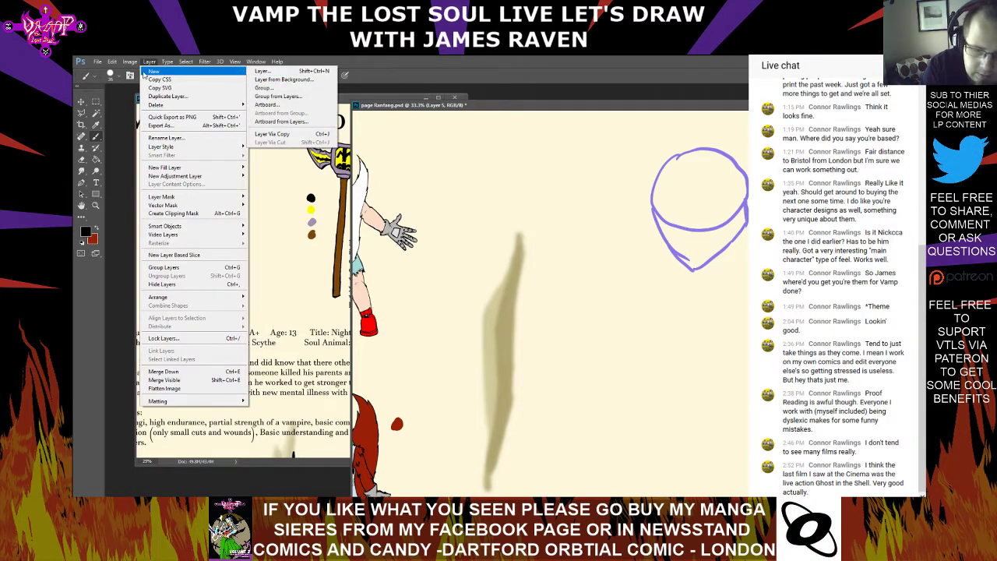
{"action": "left_click", "coordinate": [271, 73]}
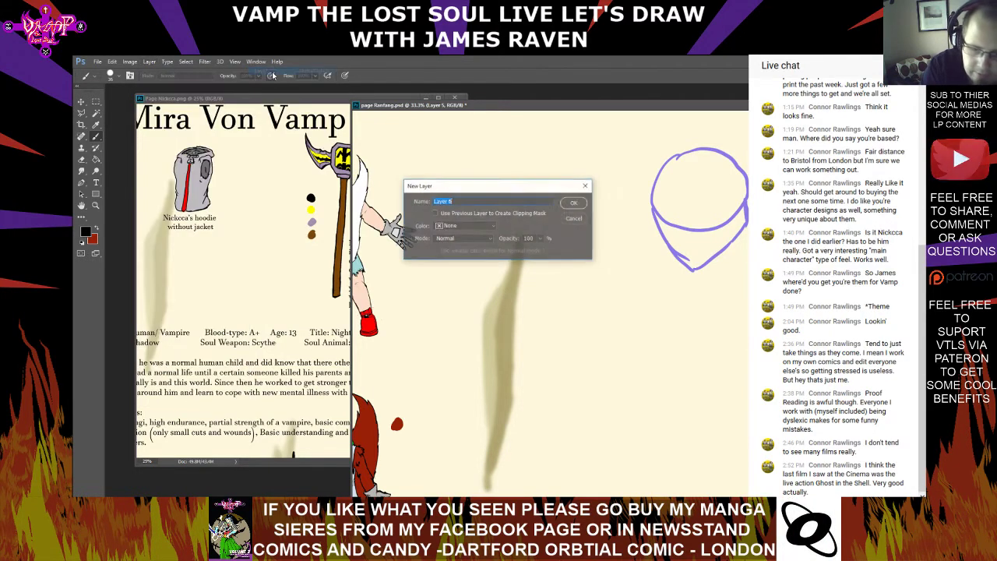
{"action": "left_click", "coordinate": [567, 201]}
Draw the mask's curved upper edge and its two side edges in black over the violet head guide
{"action": "key", "text": "ctrl+plus"}
{"action": "key", "text": "ctrl+plus"}
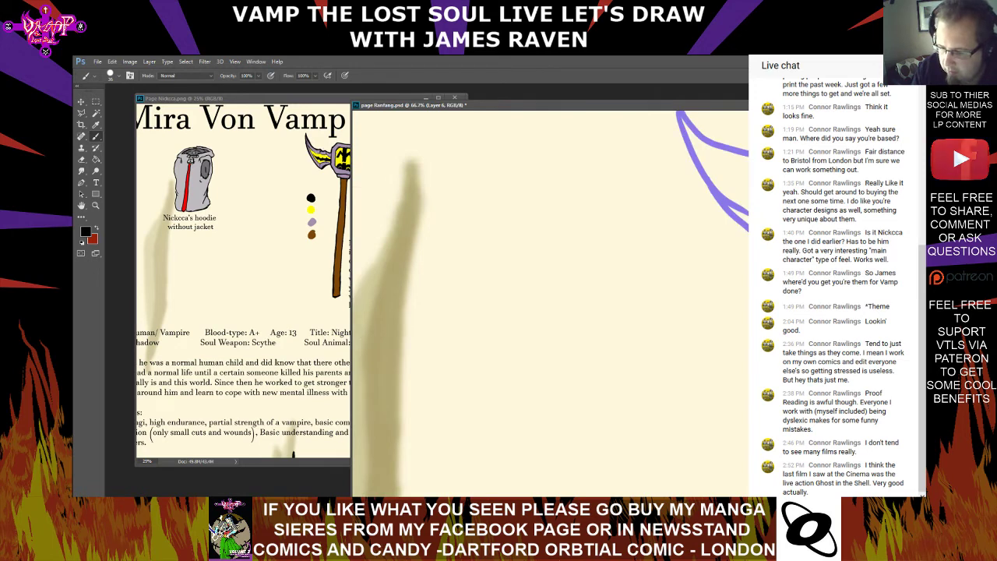
{"action": "left_click_drag", "start_coordinate": [686, 167], "coordinate": [516, 312]}
{"action": "mouse_move", "coordinate": [516, 209]}
{"action": "left_mouse_down"}
{"action": "mouse_move", "coordinate": [599, 226]}
{"action": "mouse_move", "coordinate": [650, 213]}
{"action": "left_mouse_up"}
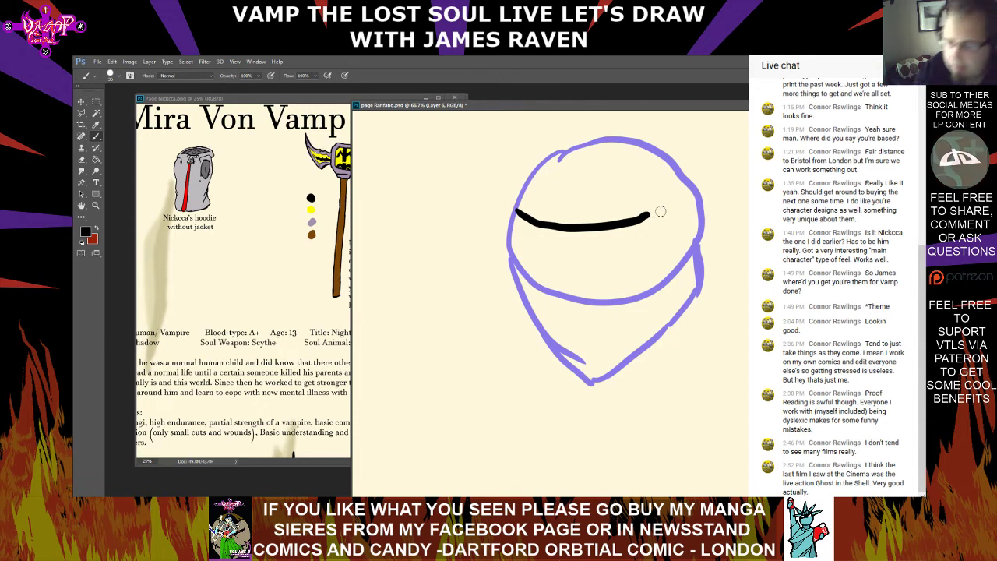
{"action": "left_click_drag", "start_coordinate": [643, 217], "coordinate": [674, 186]}
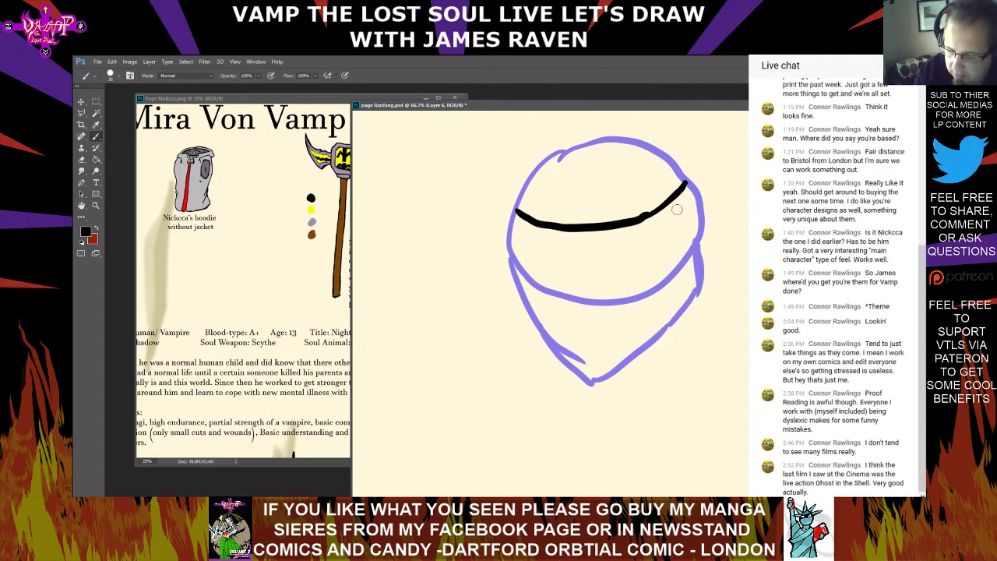
{"action": "key", "text": "ctrl+z"}
{"action": "left_click_drag", "start_coordinate": [677, 189], "coordinate": [687, 306]}
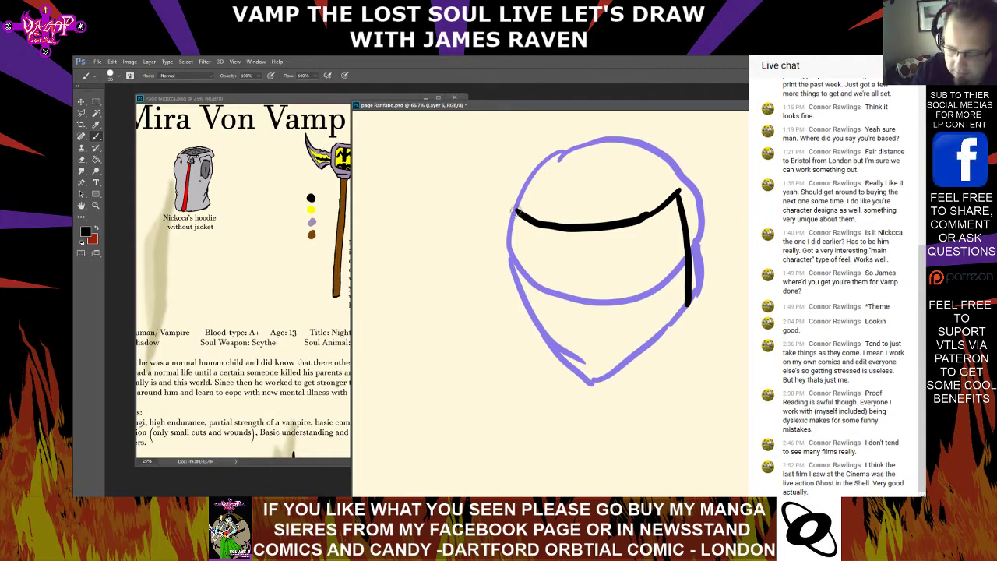
{"action": "mouse_move", "coordinate": [516, 212]}
{"action": "left_mouse_down"}
{"action": "mouse_move", "coordinate": [520, 311]}
{"action": "mouse_move", "coordinate": [532, 341]}
{"action": "mouse_move", "coordinate": [543, 333]}
{"action": "mouse_move", "coordinate": [557, 378]}
{"action": "left_mouse_up"}
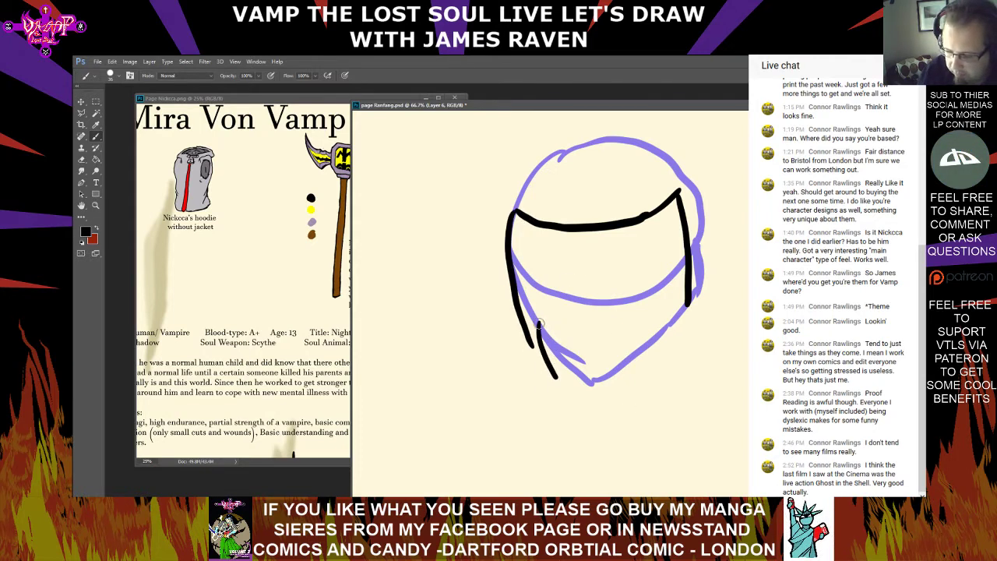
Draw a three-dimensional box over the jaw as the mask's mouthpiece, and erase the stray line ends at its lower corner
{"action": "mouse_move", "coordinate": [539, 324]}
{"action": "left_mouse_down"}
{"action": "mouse_move", "coordinate": [633, 322]}
{"action": "mouse_move", "coordinate": [635, 371]}
{"action": "left_mouse_up"}
{"action": "left_click_drag", "start_coordinate": [557, 380], "coordinate": [642, 371]}
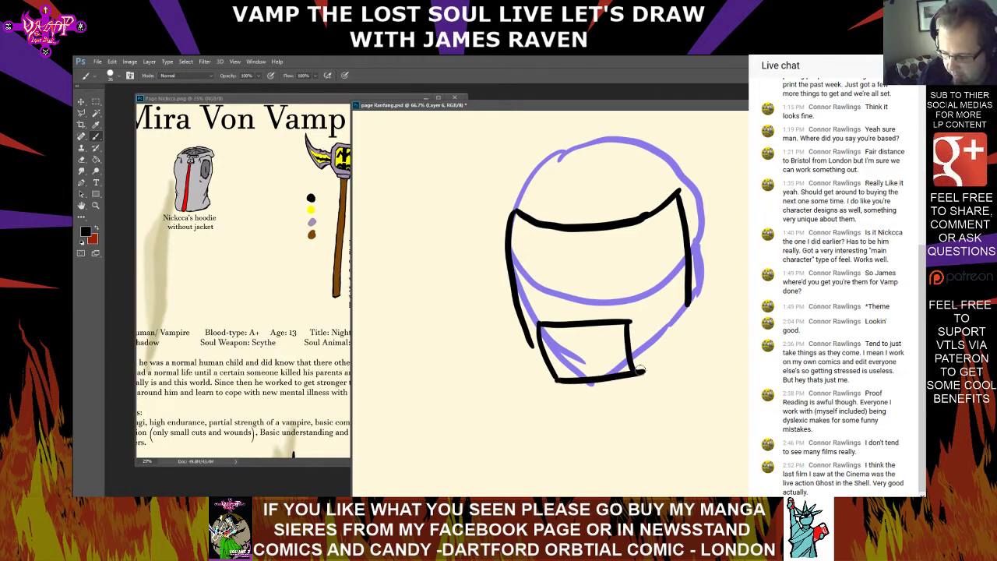
{"action": "mouse_move", "coordinate": [537, 322]}
{"action": "left_mouse_down"}
{"action": "mouse_move", "coordinate": [553, 310]}
{"action": "mouse_move", "coordinate": [629, 306]}
{"action": "mouse_move", "coordinate": [626, 319]}
{"action": "mouse_move", "coordinate": [640, 307]}
{"action": "mouse_move", "coordinate": [645, 371]}
{"action": "left_mouse_up"}
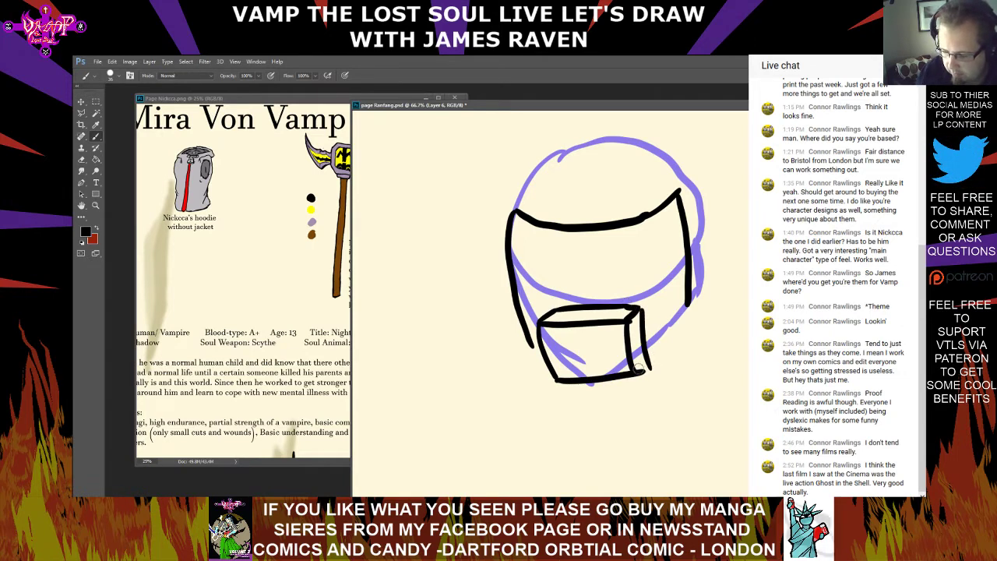
{"action": "left_click_drag", "start_coordinate": [647, 311], "coordinate": [651, 369]}
{"action": "left_click", "coordinate": [82, 160]}
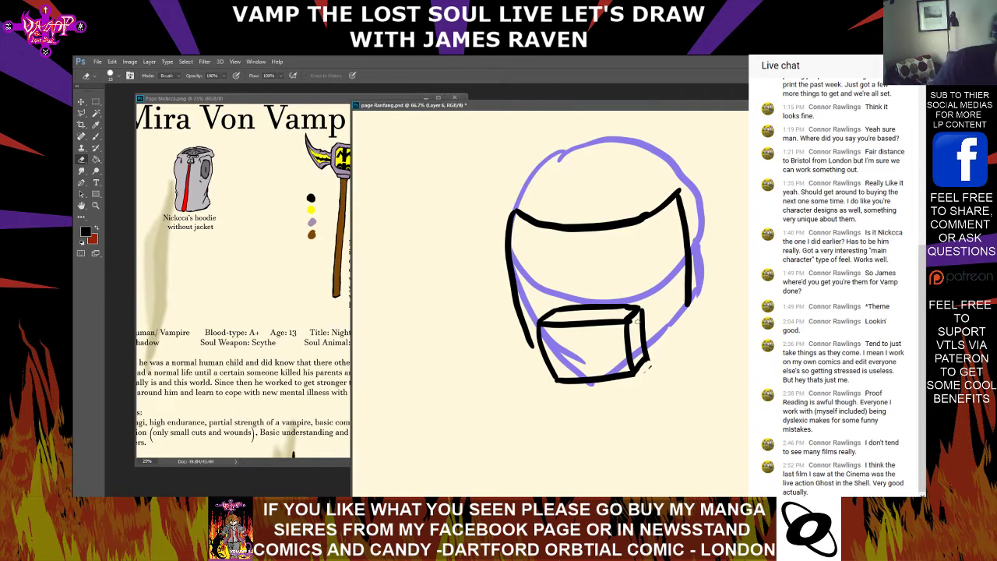
Draw a short connector and a round filter on each side of the mouthpiece box with the black Brush
{"action": "left_click", "coordinate": [95, 137]}
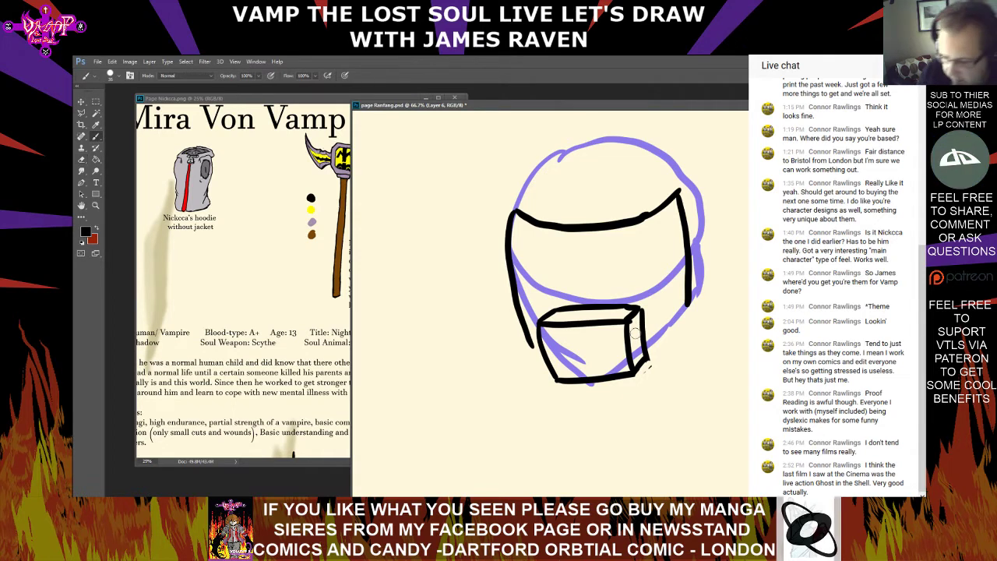
{"action": "mouse_move", "coordinate": [638, 333]}
{"action": "left_mouse_down"}
{"action": "mouse_move", "coordinate": [647, 331]}
{"action": "mouse_move", "coordinate": [644, 355]}
{"action": "left_mouse_up"}
{"action": "mouse_move", "coordinate": [656, 313]}
{"action": "left_mouse_down"}
{"action": "mouse_move", "coordinate": [653, 361]}
{"action": "mouse_move", "coordinate": [671, 360]}
{"action": "mouse_move", "coordinate": [656, 354]}
{"action": "mouse_move", "coordinate": [654, 326]}
{"action": "mouse_move", "coordinate": [668, 311]}
{"action": "mouse_move", "coordinate": [687, 331]}
{"action": "mouse_move", "coordinate": [669, 349]}
{"action": "left_mouse_up"}
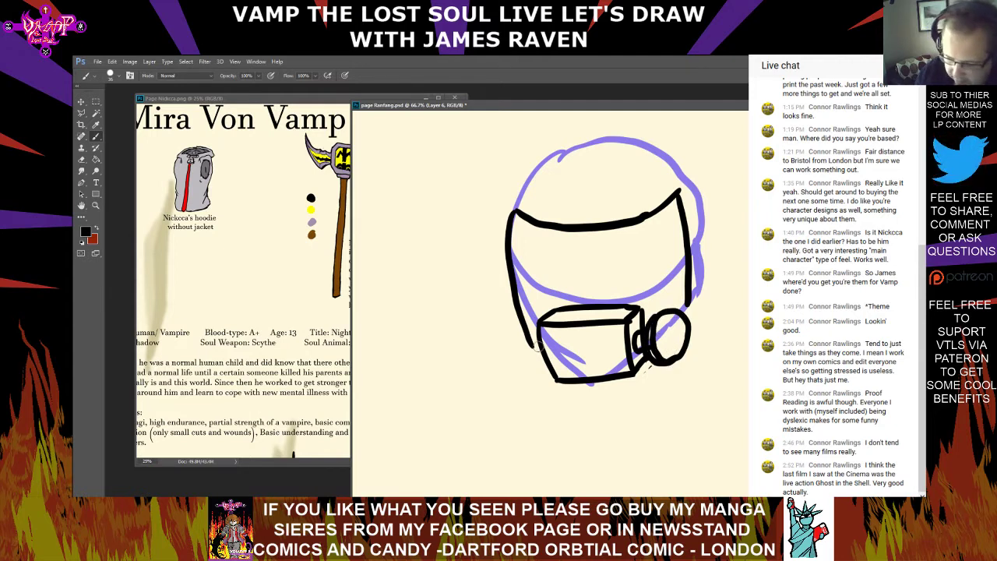
{"action": "mouse_move", "coordinate": [530, 347]}
{"action": "left_mouse_down"}
{"action": "mouse_move", "coordinate": [537, 366]}
{"action": "mouse_move", "coordinate": [516, 333]}
{"action": "mouse_move", "coordinate": [502, 365]}
{"action": "mouse_move", "coordinate": [545, 371]}
{"action": "mouse_move", "coordinate": [526, 364]}
{"action": "mouse_move", "coordinate": [540, 364]}
{"action": "left_mouse_up"}
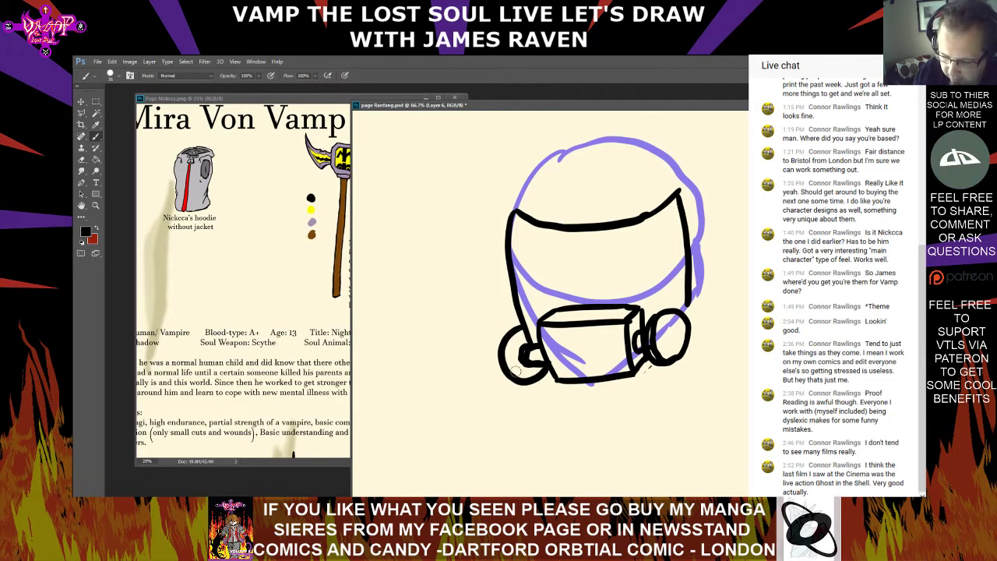
{"action": "mouse_move", "coordinate": [504, 328]}
{"action": "left_mouse_down"}
{"action": "mouse_move", "coordinate": [498, 379]}
{"action": "mouse_move", "coordinate": [525, 381]}
{"action": "mouse_move", "coordinate": [515, 375]}
{"action": "mouse_move", "coordinate": [546, 365]}
{"action": "left_mouse_up"}
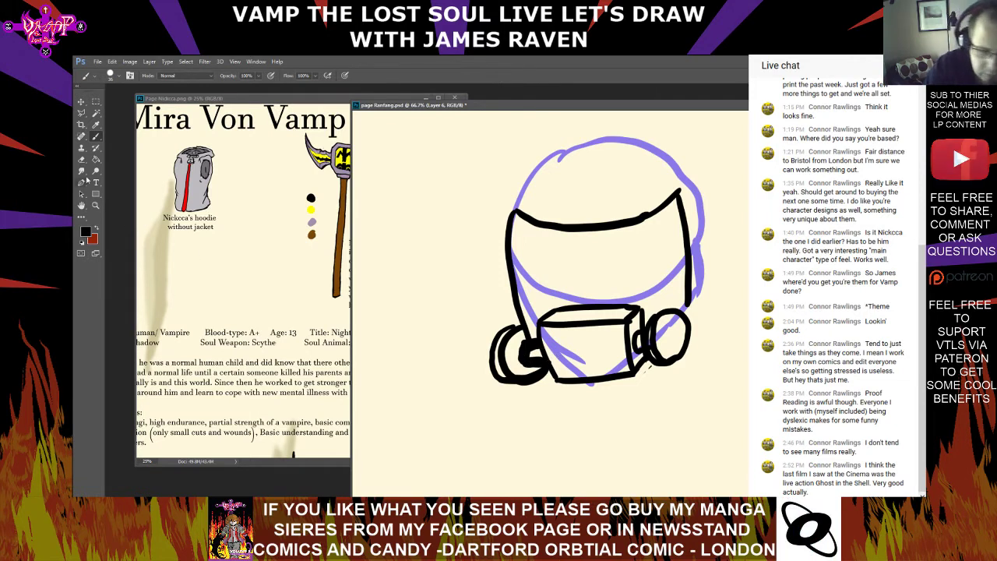
Erase the messy lines in the left filter's connector and redraw them with the black Brush
{"action": "key", "text": "e"}
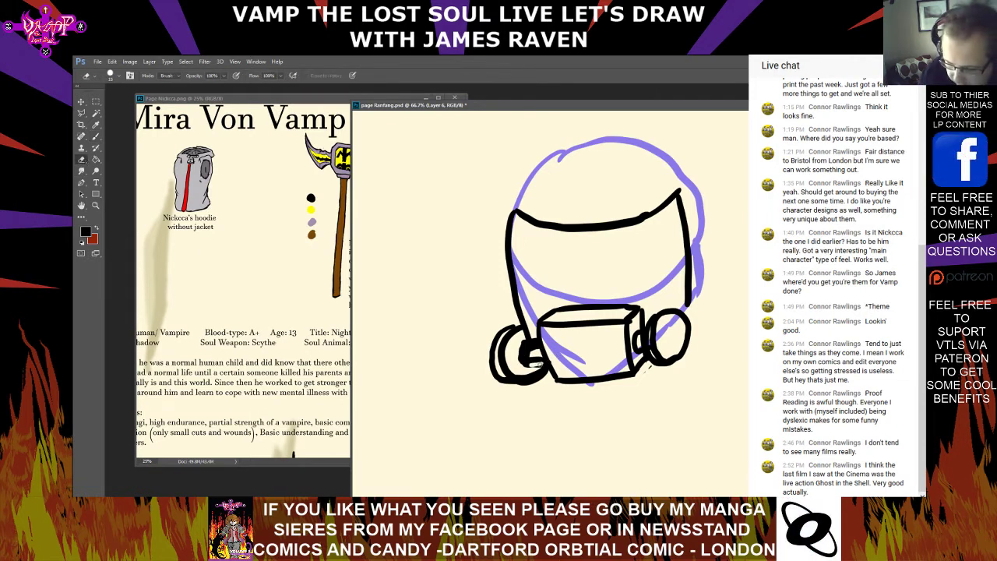
{"action": "left_click_drag", "start_coordinate": [528, 364], "coordinate": [529, 340]}
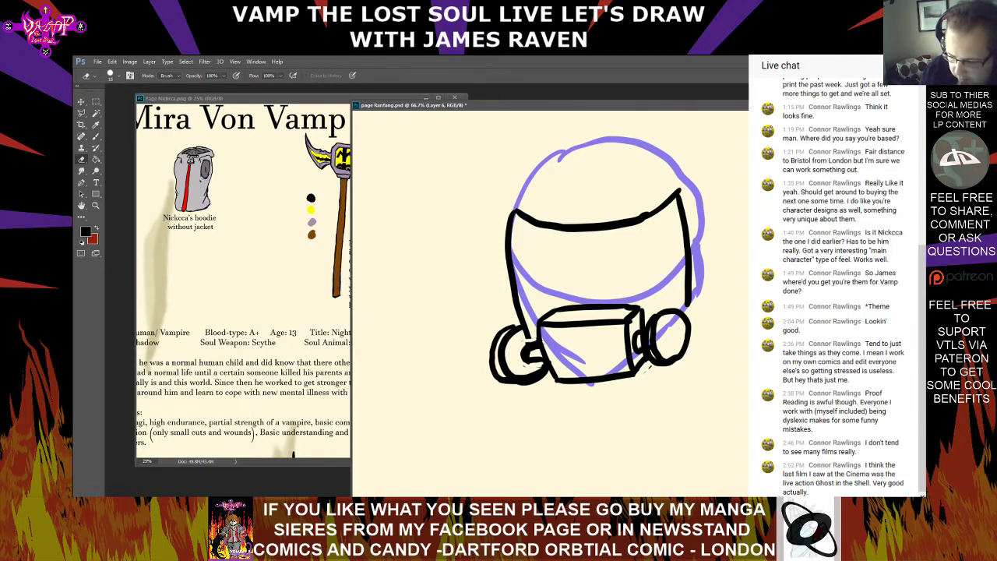
{"action": "key", "text": "b"}
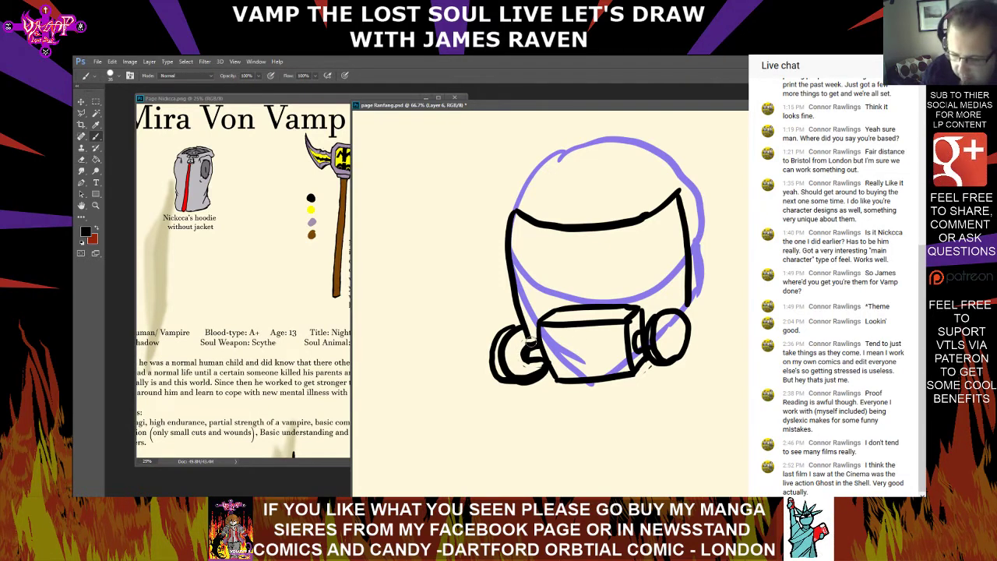
{"action": "mouse_move", "coordinate": [525, 341]}
{"action": "left_mouse_down"}
{"action": "mouse_move", "coordinate": [539, 339]}
{"action": "mouse_move", "coordinate": [534, 357]}
{"action": "left_mouse_up"}
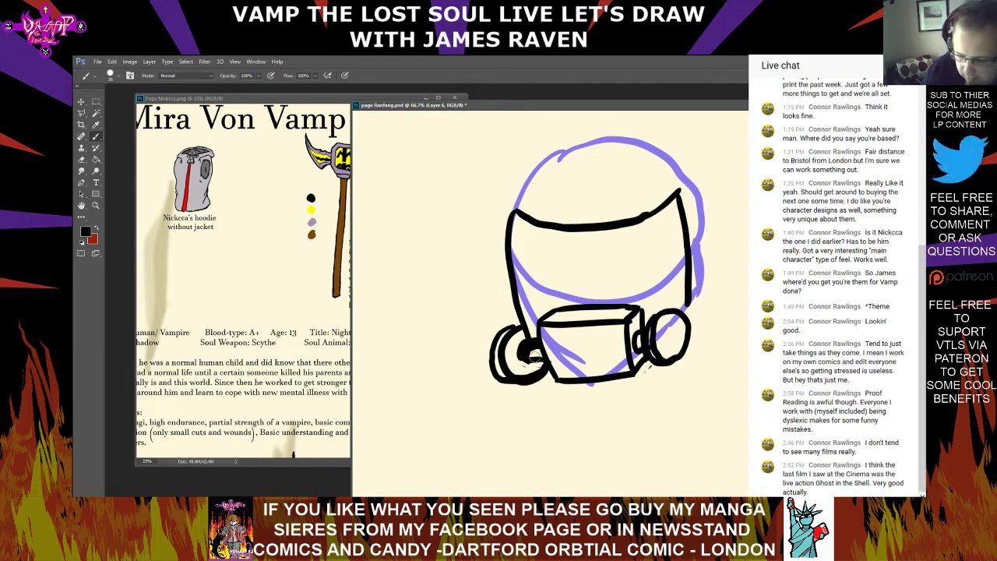
Erase the black clump inside the left filter's connector and redraw its short inner lines with the black Brush
{"action": "left_click_drag", "start_coordinate": [647, 349], "coordinate": [637, 349]}
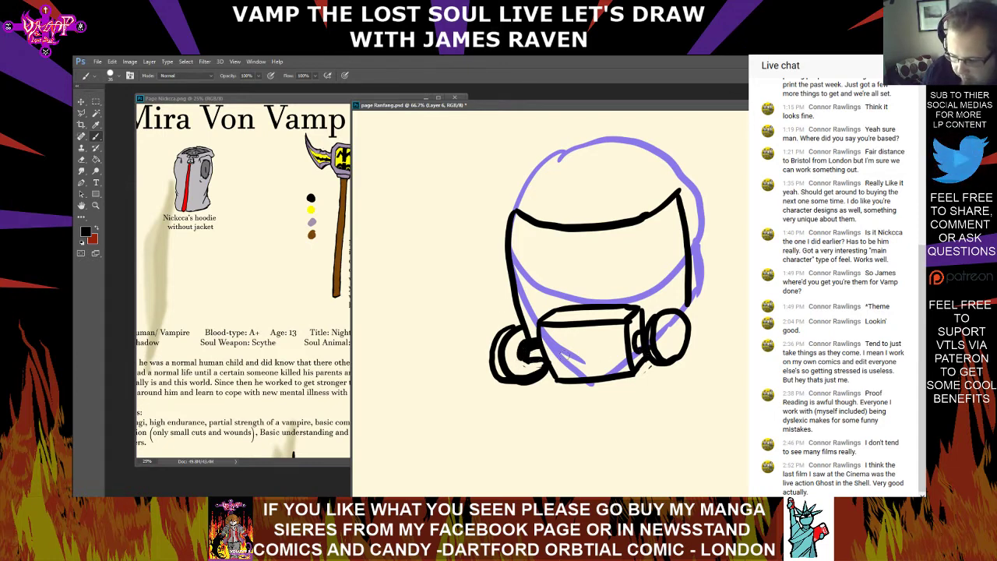
{"action": "left_click_drag", "start_coordinate": [527, 358], "coordinate": [544, 359]}
{"action": "key", "text": "e"}
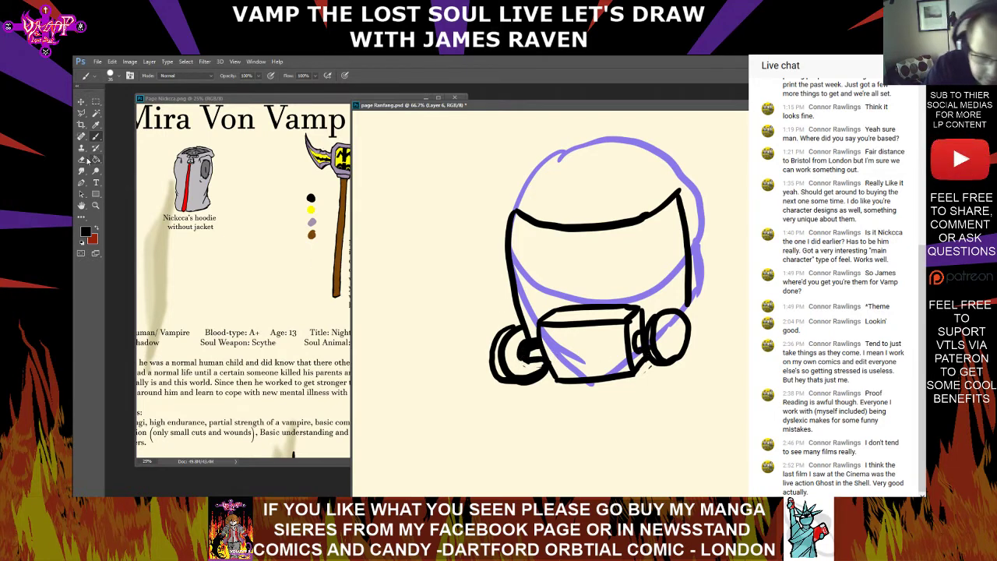
{"action": "left_click_drag", "start_coordinate": [533, 345], "coordinate": [536, 349]}
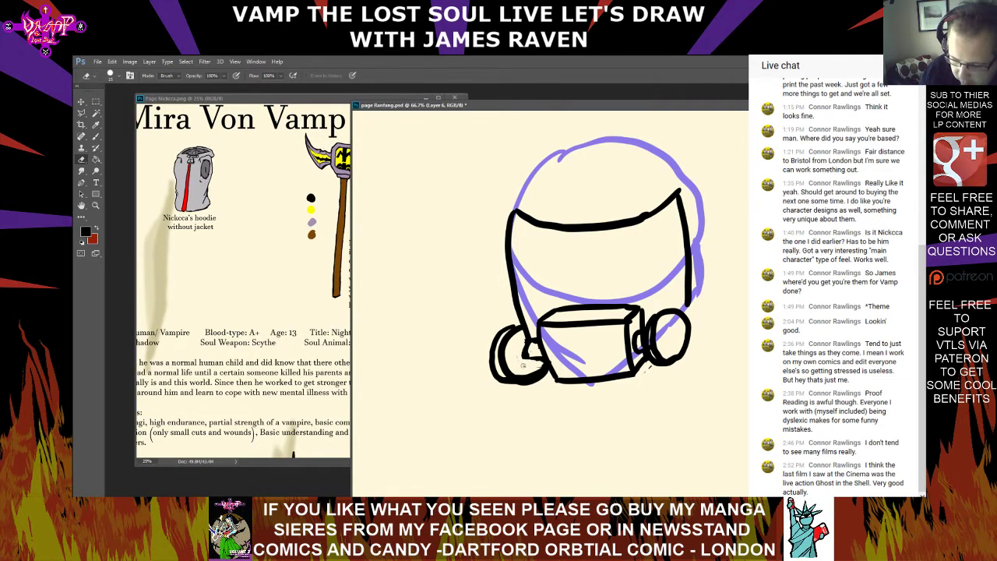
{"action": "key", "text": "b"}
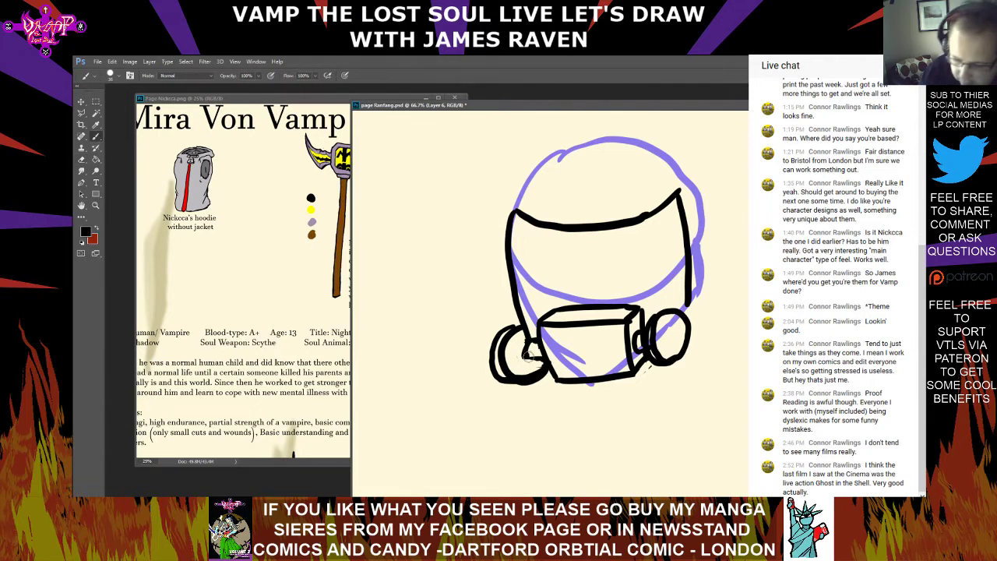
{"action": "mouse_move", "coordinate": [524, 357]}
{"action": "left_mouse_down"}
{"action": "mouse_move", "coordinate": [521, 341]}
{"action": "mouse_move", "coordinate": [514, 351]}
{"action": "left_mouse_up"}
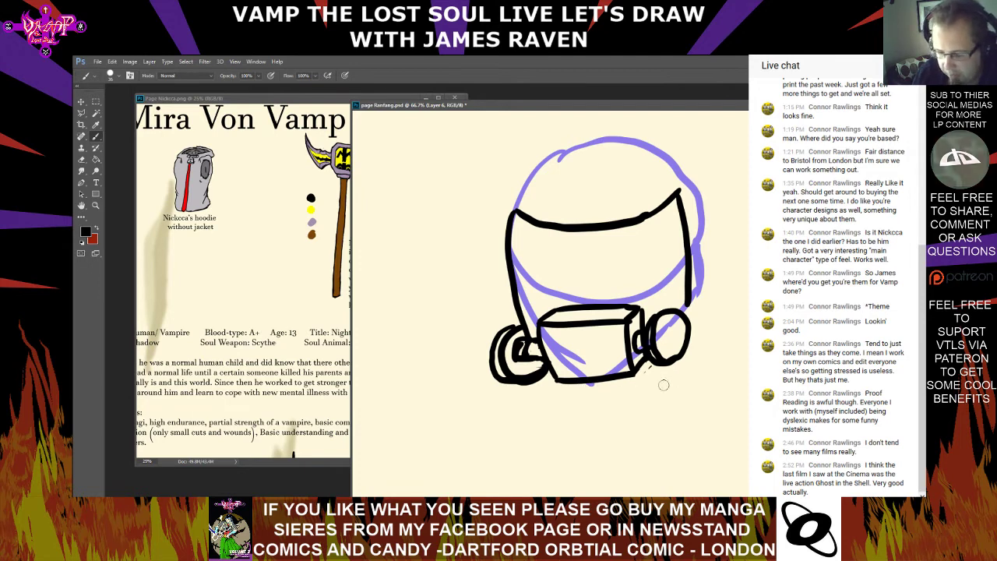
Retrace the mouthpiece box's bottom edge in black and erase the excess along its inner side
{"action": "left_click_drag", "start_coordinate": [556, 381], "coordinate": [640, 380]}
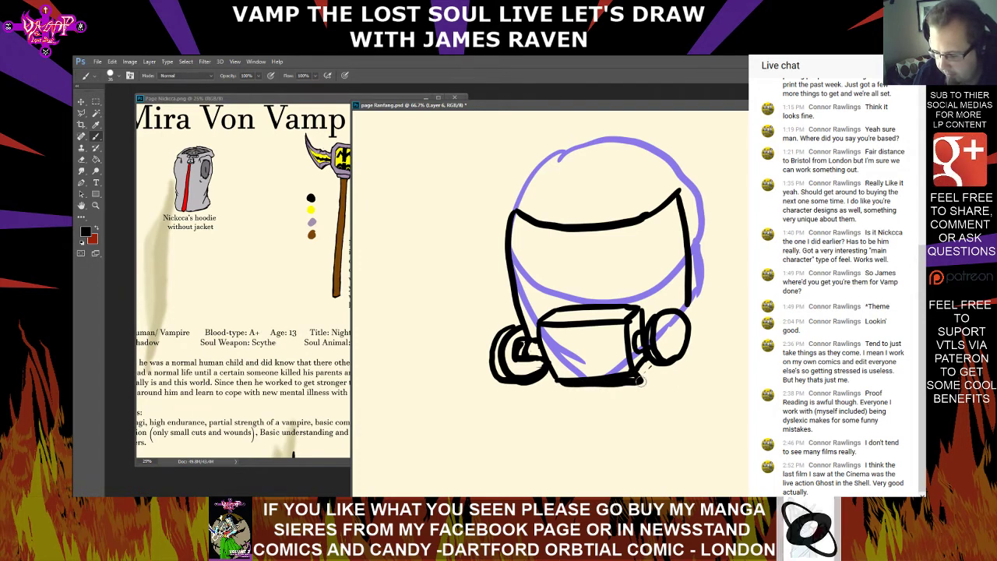
{"action": "left_click", "coordinate": [82, 160]}
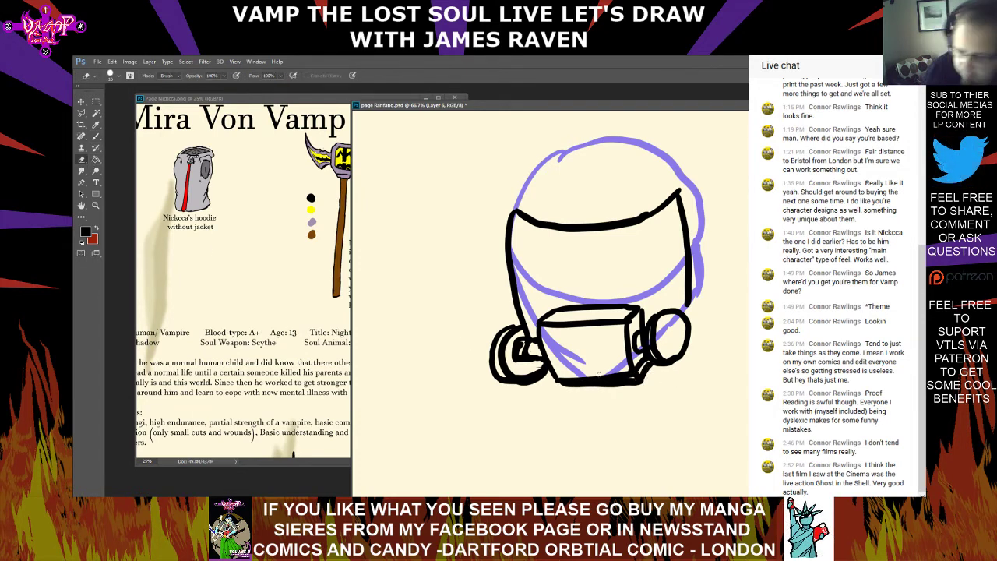
{"action": "left_click_drag", "start_coordinate": [624, 374], "coordinate": [567, 381]}
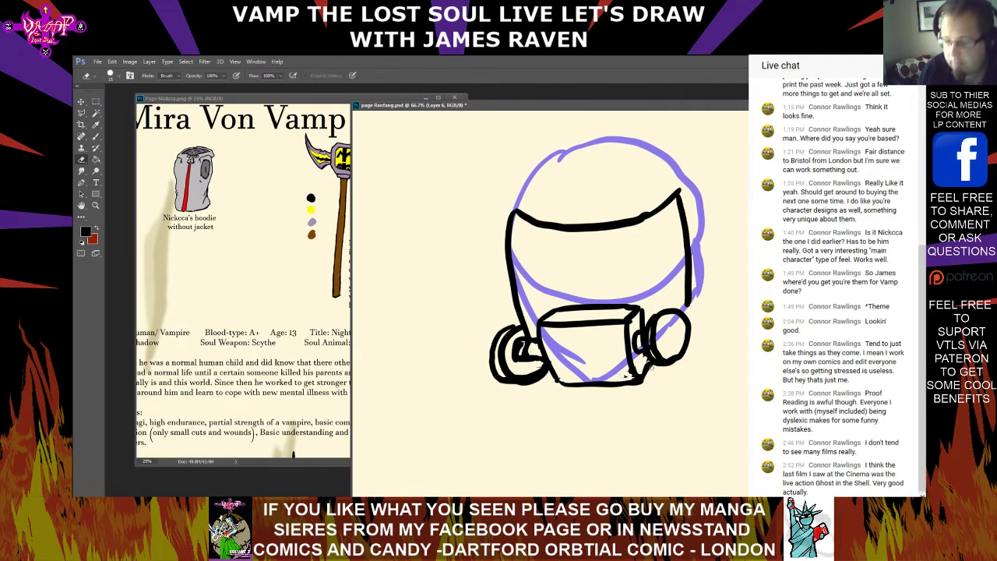
Erase the right filter and its connector beside the mouthpiece box, enlarging the Eraser to 61 px for the remaining marks
{"action": "mouse_move", "coordinate": [637, 346]}
{"action": "left_mouse_down"}
{"action": "mouse_move", "coordinate": [670, 328]}
{"action": "mouse_move", "coordinate": [675, 347]}
{"action": "mouse_move", "coordinate": [689, 322]}
{"action": "left_mouse_up"}
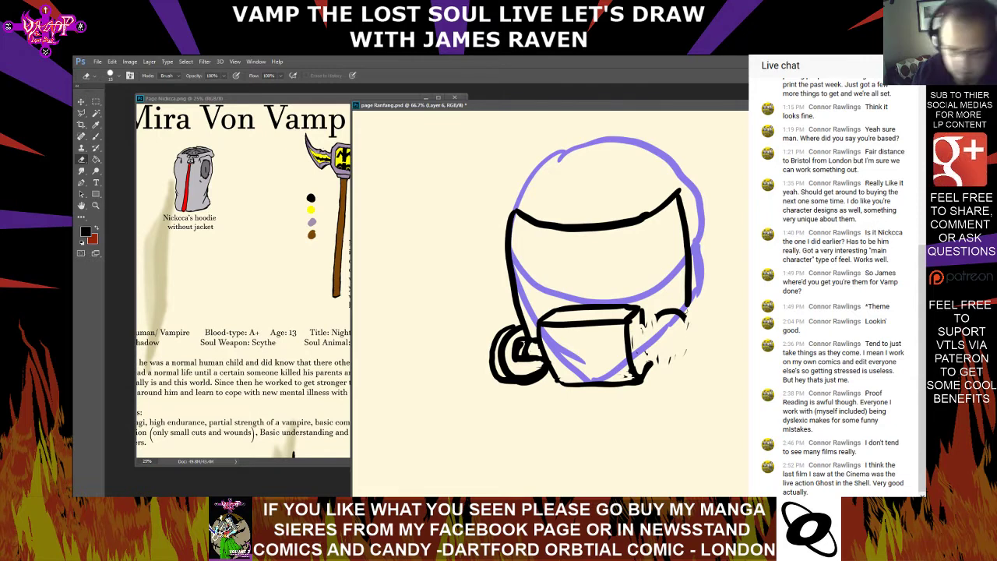
{"action": "left_click", "coordinate": [119, 76]}
{"action": "left_click_drag", "start_coordinate": [132, 103], "coordinate": [140, 103]}
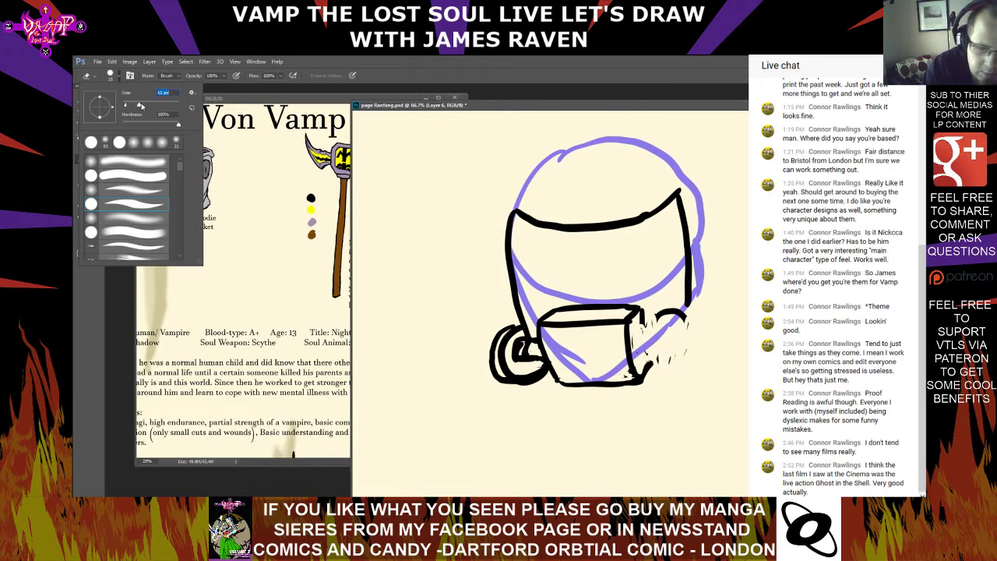
{"action": "left_click", "coordinate": [646, 334]}
{"action": "mouse_move", "coordinate": [647, 334]}
{"action": "left_mouse_down"}
{"action": "mouse_move", "coordinate": [659, 360]}
{"action": "mouse_move", "coordinate": [653, 328]}
{"action": "mouse_move", "coordinate": [664, 328]}
{"action": "mouse_move", "coordinate": [674, 364]}
{"action": "mouse_move", "coordinate": [694, 339]}
{"action": "mouse_move", "coordinate": [674, 316]}
{"action": "mouse_move", "coordinate": [624, 378]}
{"action": "left_mouse_up"}
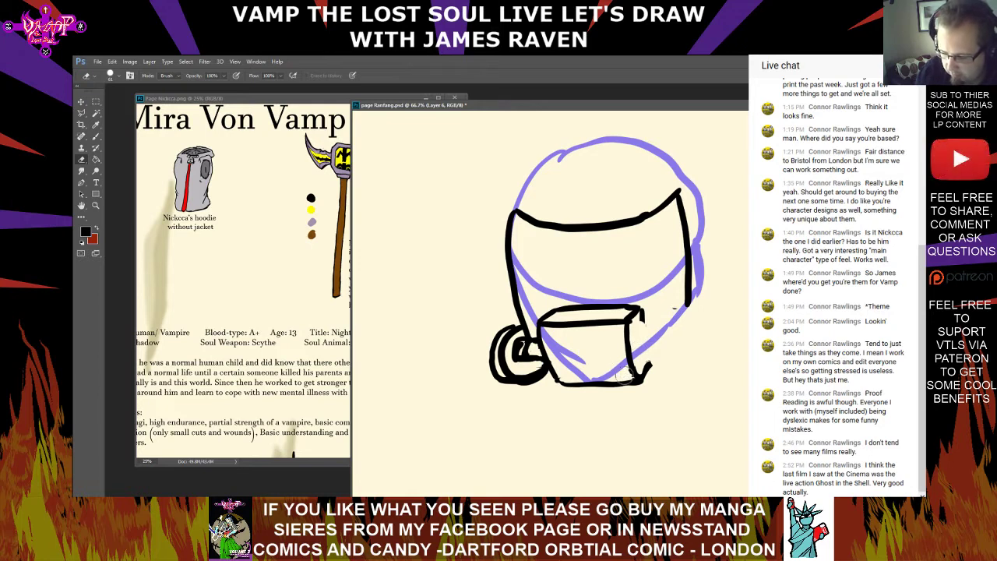
Redraw the right connector with a larger, thicker round filter in black, and erase the stray marks inside the left connector
{"action": "left_click", "coordinate": [81, 136]}
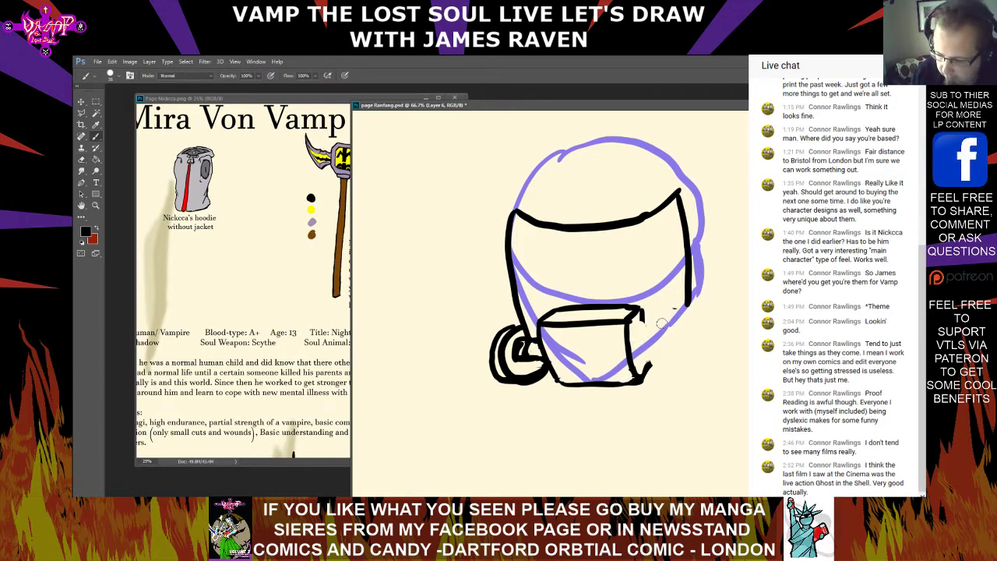
{"action": "mouse_move", "coordinate": [661, 319]}
{"action": "left_mouse_down"}
{"action": "mouse_move", "coordinate": [645, 350]}
{"action": "mouse_move", "coordinate": [650, 375]}
{"action": "mouse_move", "coordinate": [672, 377]}
{"action": "mouse_move", "coordinate": [667, 323]}
{"action": "mouse_move", "coordinate": [694, 325]}
{"action": "mouse_move", "coordinate": [701, 353]}
{"action": "mouse_move", "coordinate": [686, 381]}
{"action": "mouse_move", "coordinate": [640, 360]}
{"action": "left_mouse_up"}
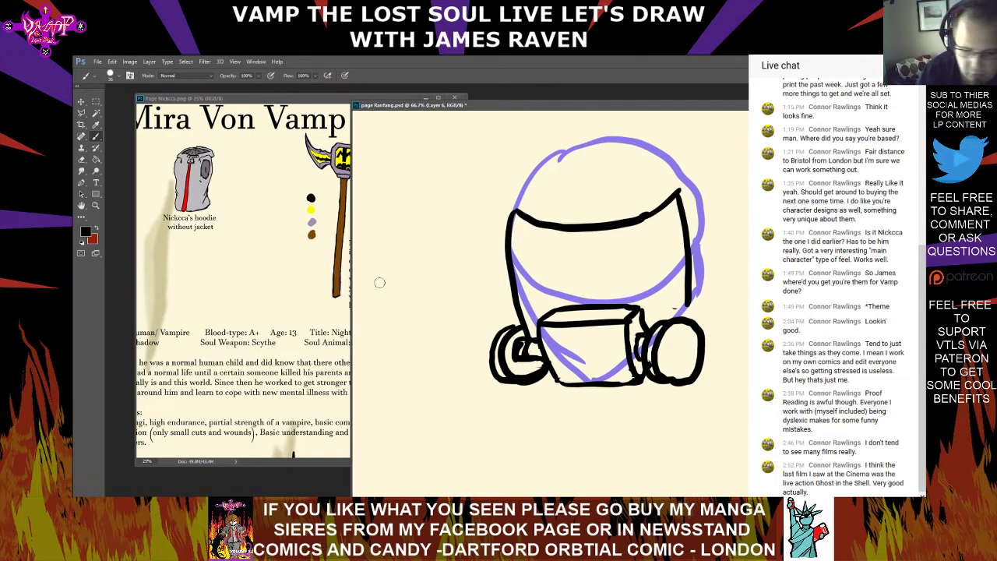
{"action": "key", "text": "e"}
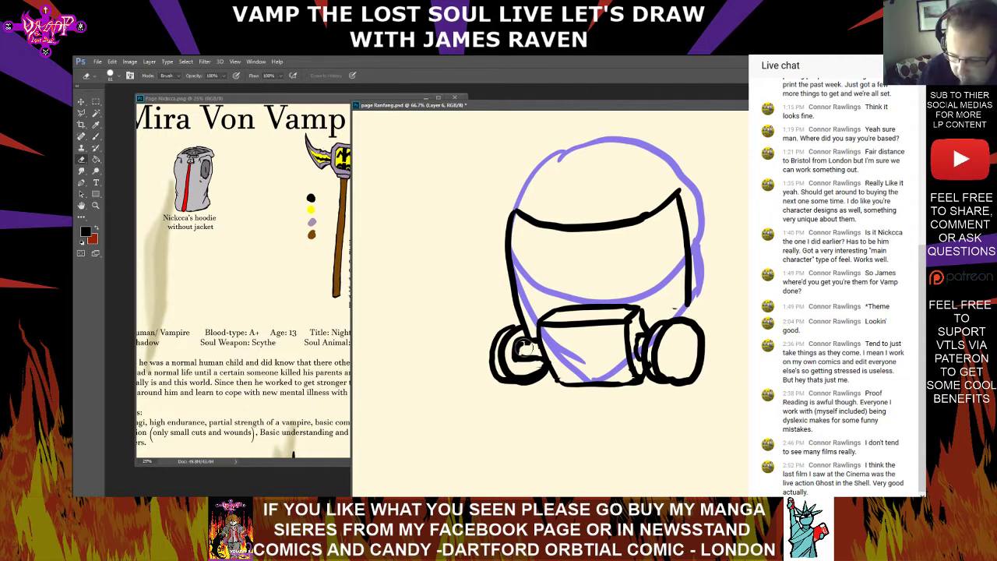
{"action": "left_click_drag", "start_coordinate": [525, 349], "coordinate": [530, 348]}
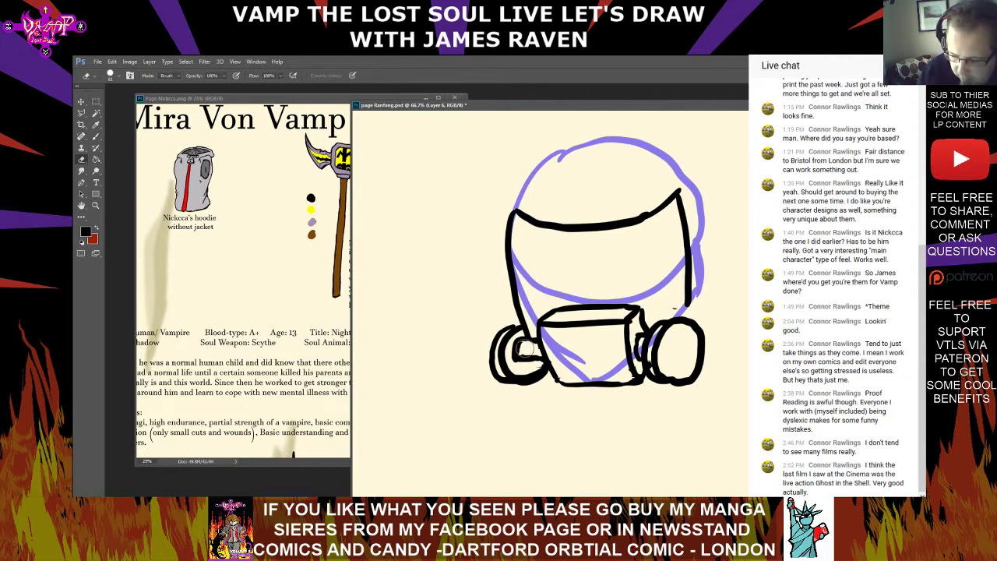
Draw two facing jagged lines up the mask's centre above the mouthpiece with a 10 px black Brush
{"action": "left_click", "coordinate": [97, 138]}
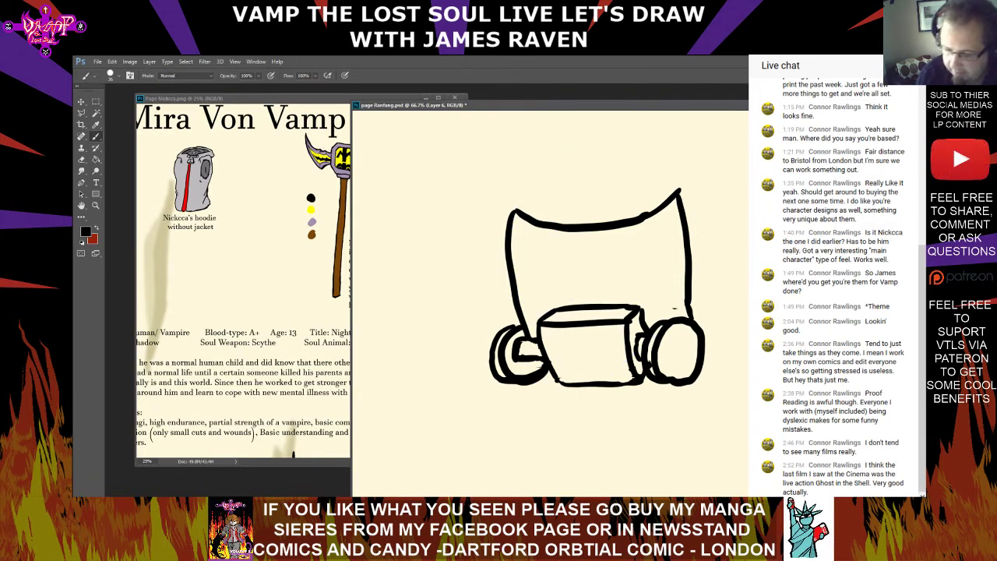
{"action": "left_click", "coordinate": [116, 75]}
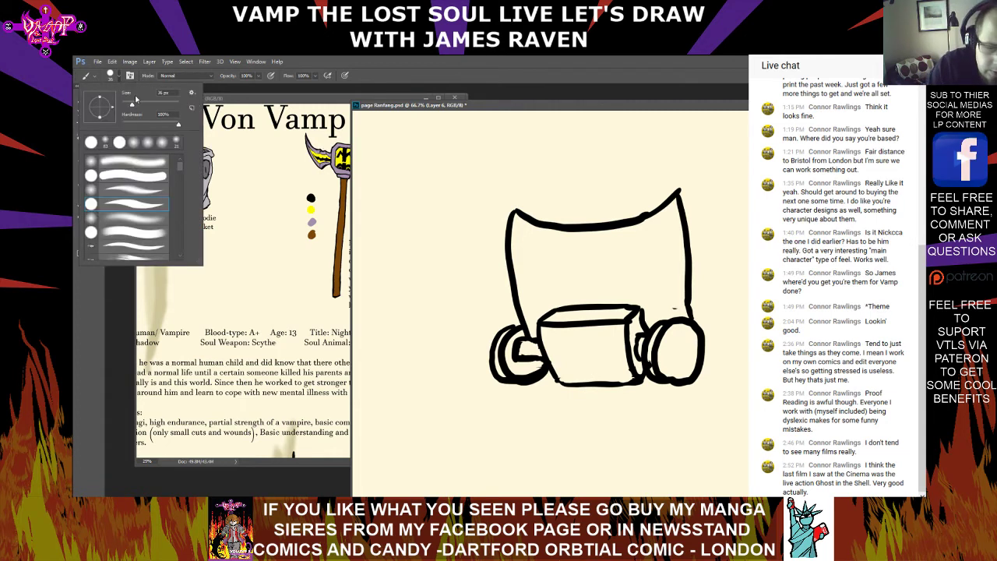
{"action": "left_click", "coordinate": [571, 295]}
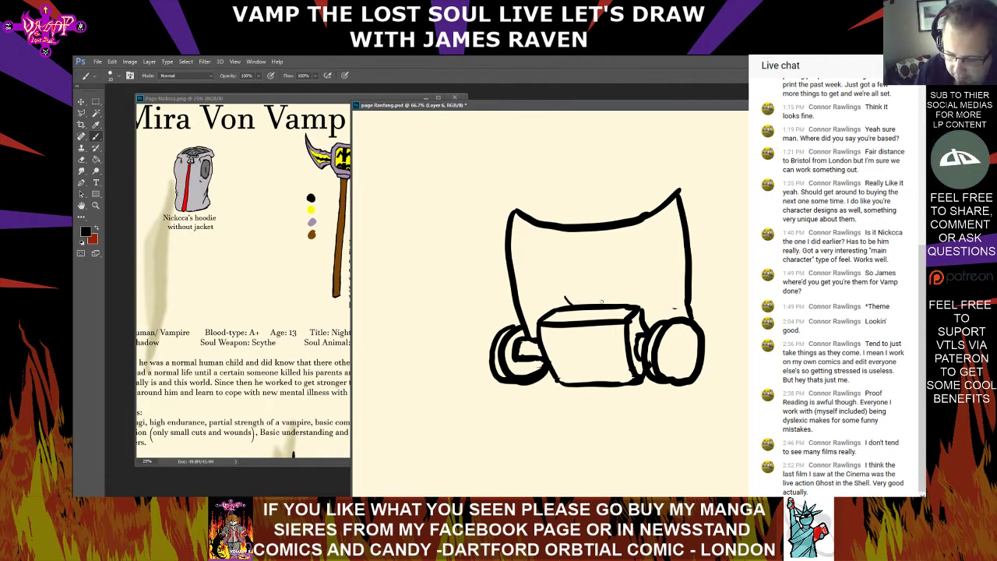
{"action": "left_click_drag", "start_coordinate": [611, 294], "coordinate": [607, 303]}
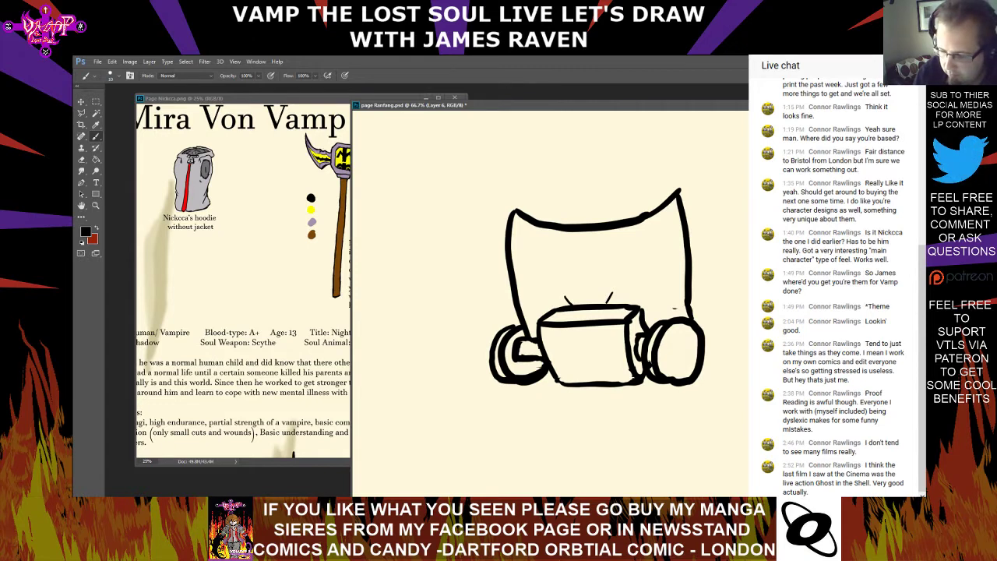
{"action": "left_click_drag", "start_coordinate": [573, 305], "coordinate": [575, 279]}
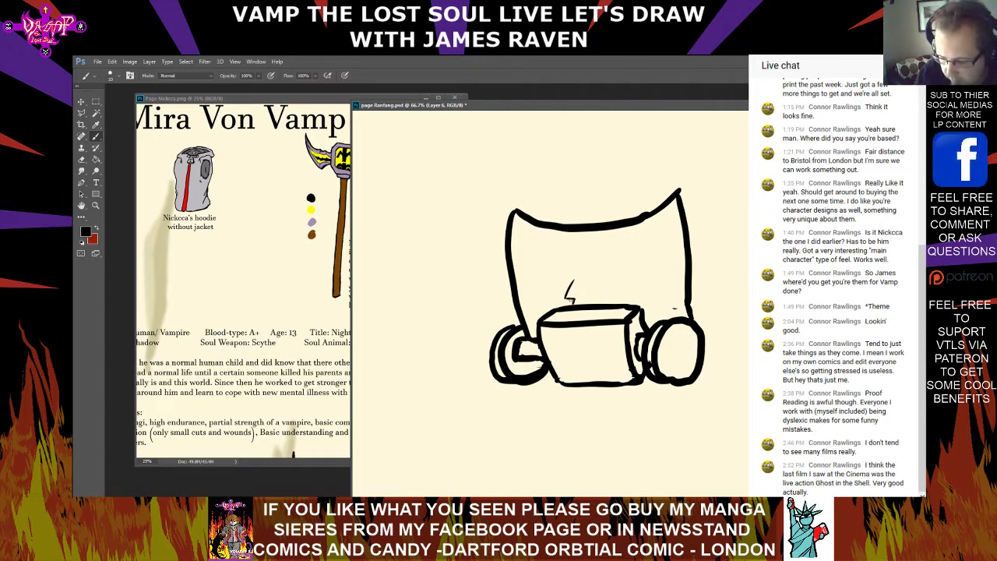
{"action": "left_click_drag", "start_coordinate": [597, 293], "coordinate": [612, 298]}
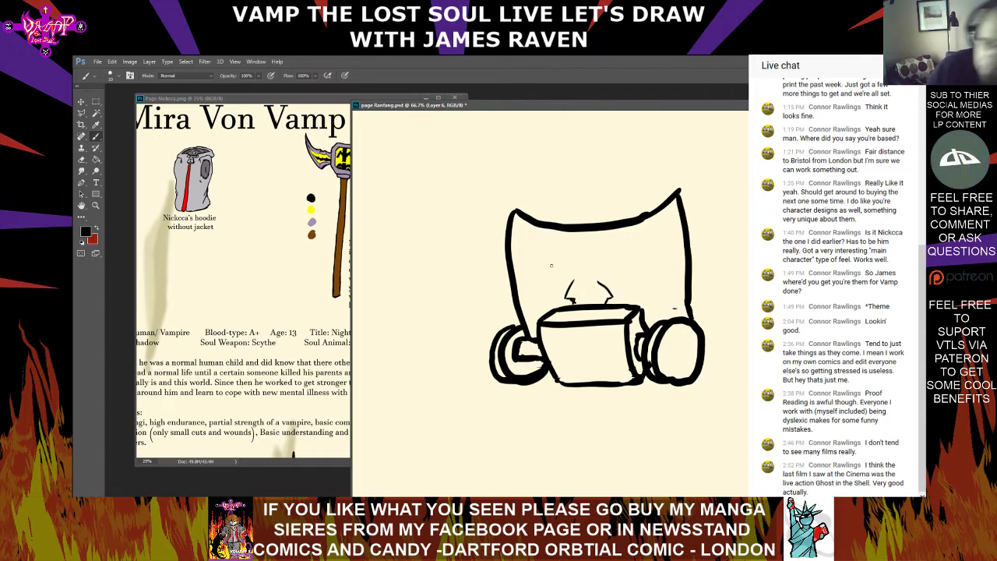
{"action": "left_click_drag", "start_coordinate": [570, 279], "coordinate": [575, 245]}
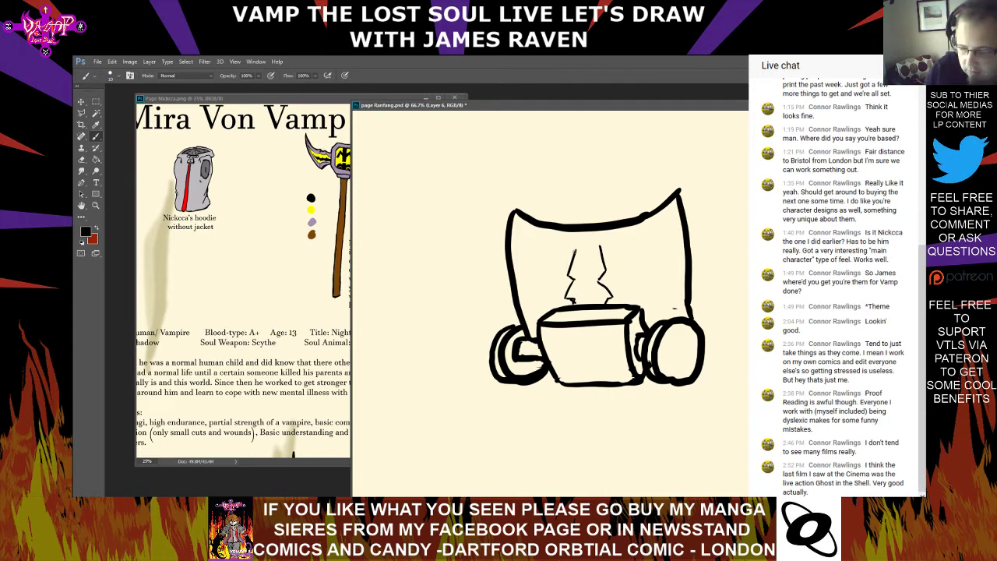
Undo the long line across the left half, and draw a notched upper edge from the right jagged line to the mask's side
{"action": "left_click_drag", "start_coordinate": [574, 249], "coordinate": [512, 238]}
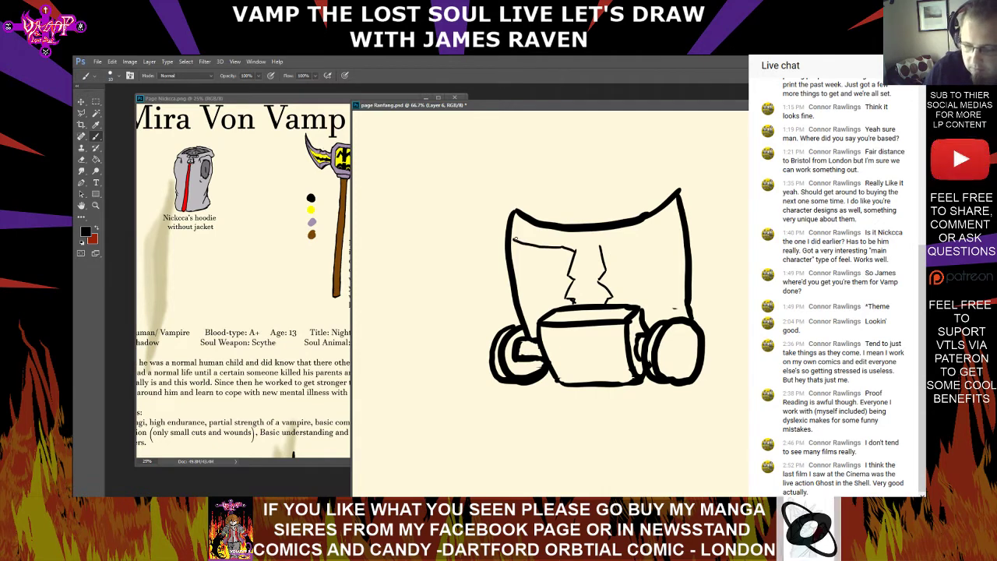
{"action": "key", "text": "ctrl+z"}
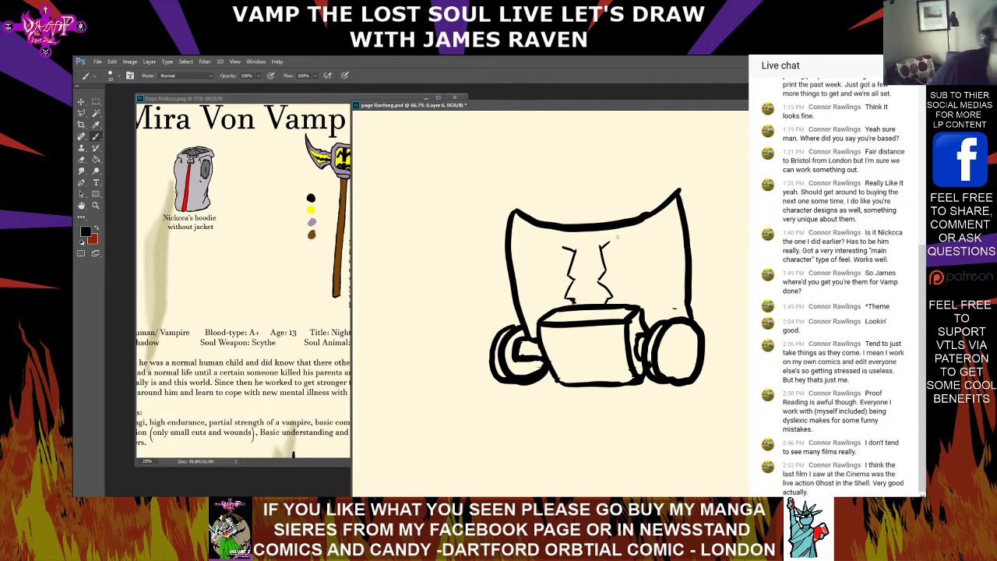
{"action": "mouse_move", "coordinate": [610, 241]}
{"action": "left_mouse_down"}
{"action": "mouse_move", "coordinate": [618, 250]}
{"action": "mouse_move", "coordinate": [639, 237]}
{"action": "left_mouse_up"}
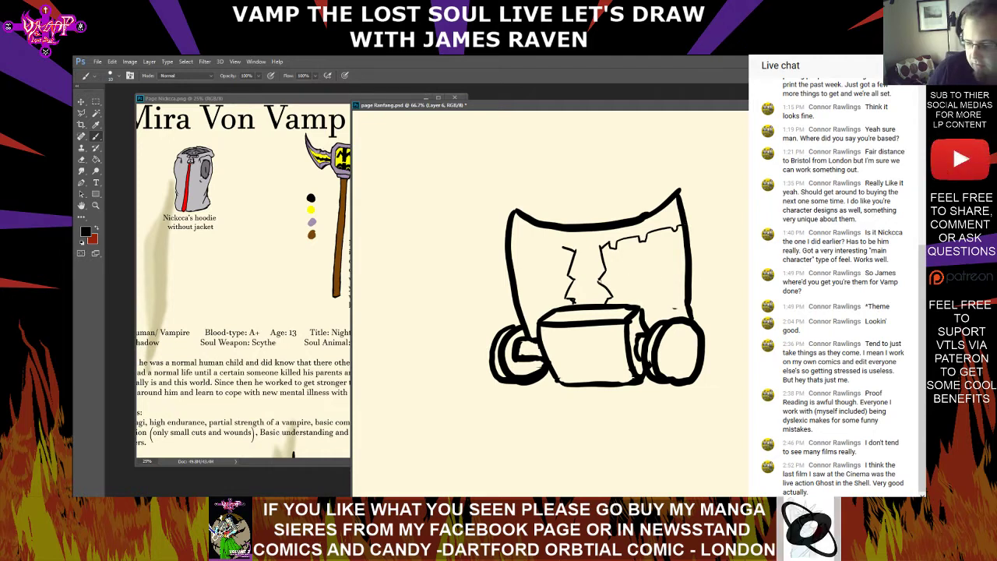
Draw double band lines across both mask halves and a thin outward-bulging curve outside each side edge
{"action": "left_click_drag", "start_coordinate": [599, 278], "coordinate": [687, 274]}
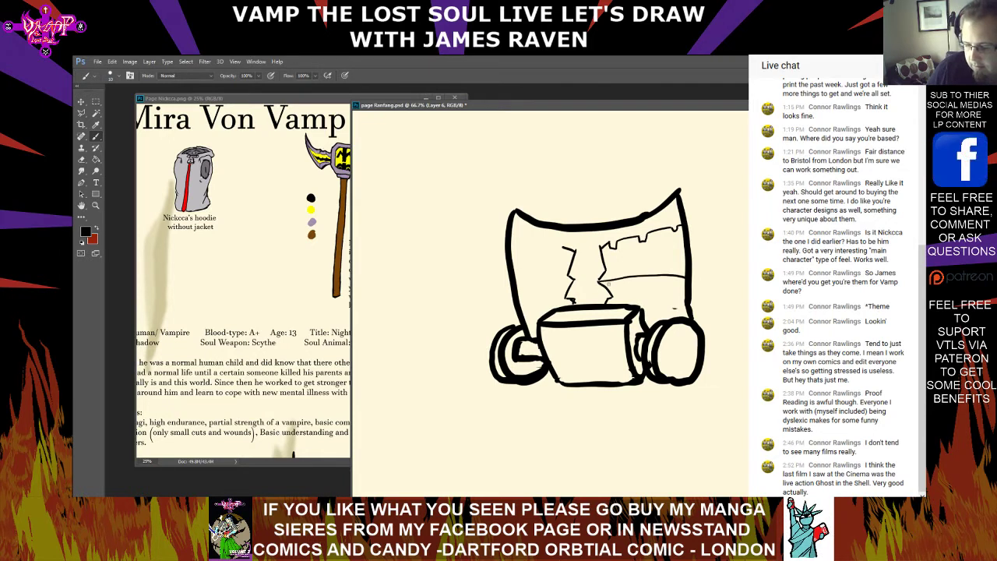
{"action": "mouse_move", "coordinate": [573, 283]}
{"action": "left_mouse_down"}
{"action": "mouse_move", "coordinate": [510, 296]}
{"action": "mouse_move", "coordinate": [500, 242]}
{"action": "left_mouse_up"}
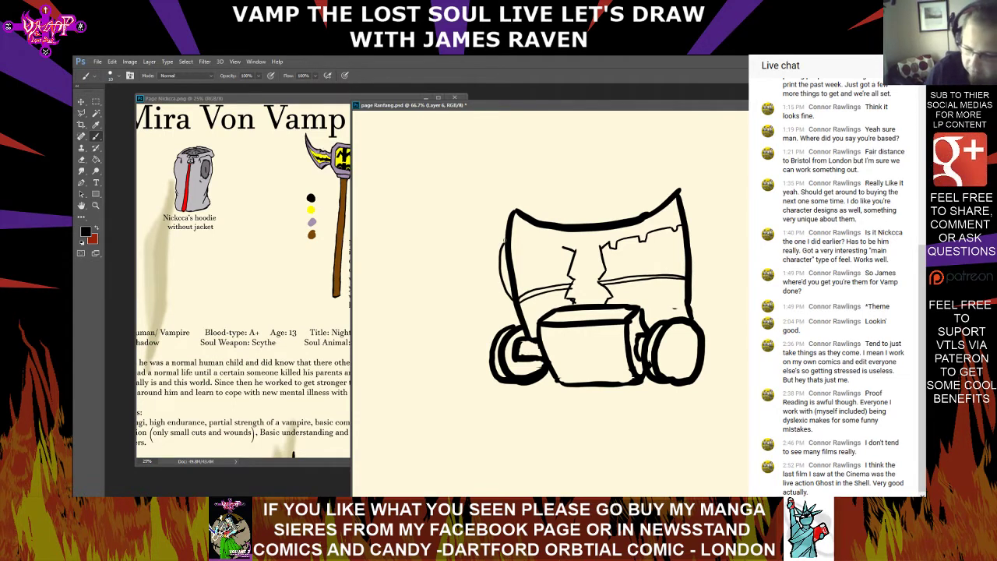
{"action": "left_click_drag", "start_coordinate": [690, 277], "coordinate": [691, 228]}
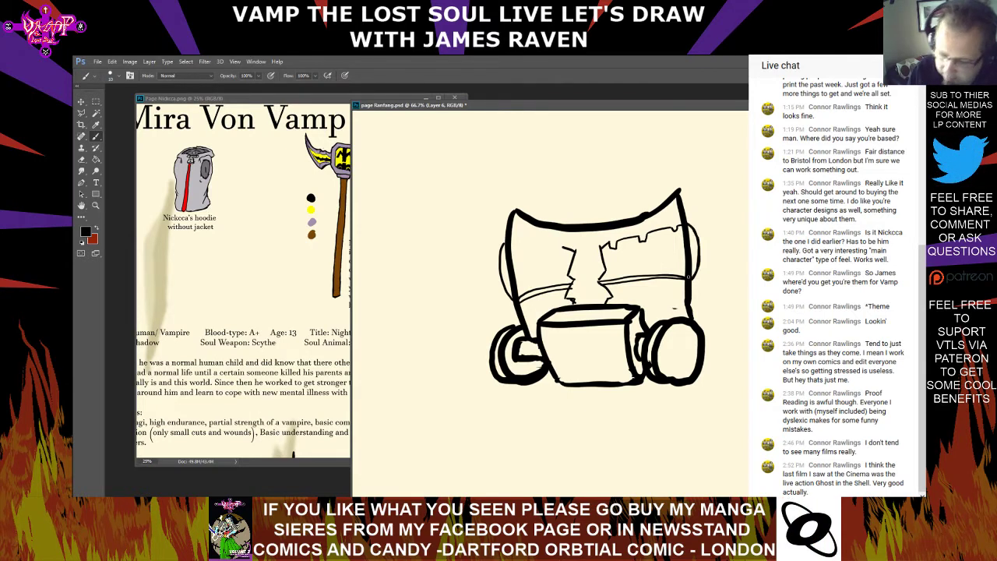
Erase the old thick side edges between the bands and the upper edge, inside the new bulging curves
{"action": "left_click", "coordinate": [81, 160]}
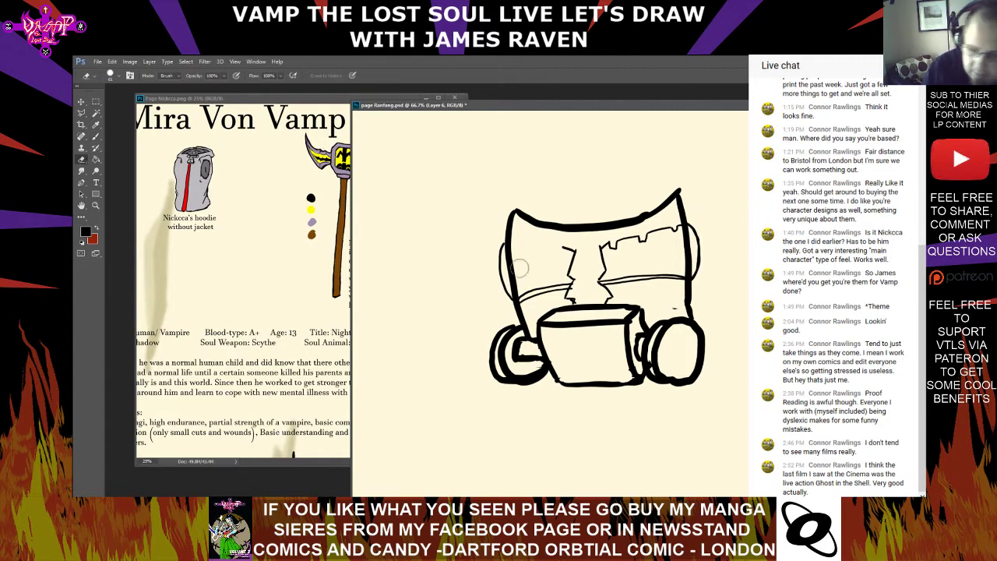
{"action": "mouse_move", "coordinate": [517, 270]}
{"action": "left_mouse_down"}
{"action": "mouse_move", "coordinate": [519, 288]}
{"action": "mouse_move", "coordinate": [512, 254]}
{"action": "mouse_move", "coordinate": [516, 289]}
{"action": "left_mouse_up"}
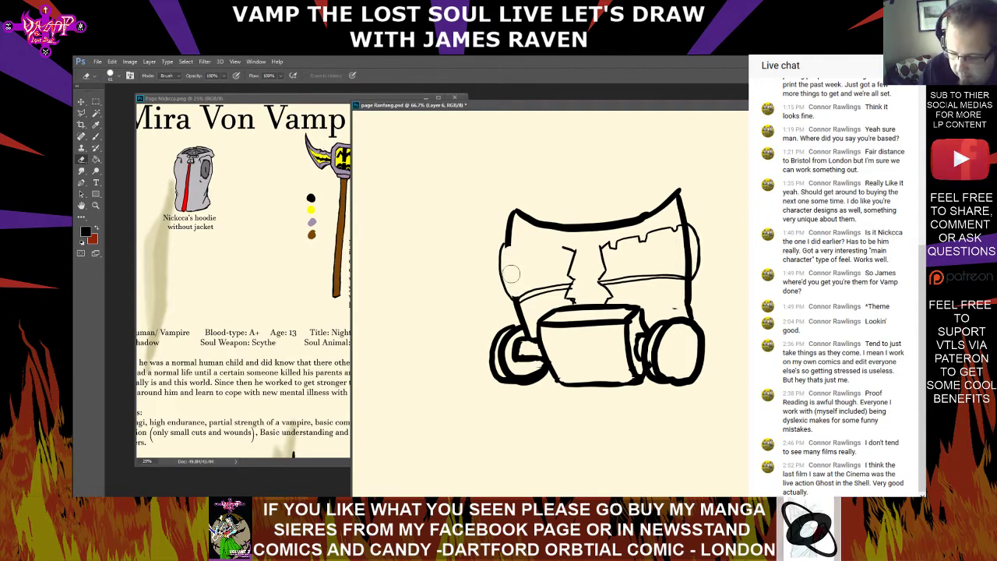
{"action": "mouse_move", "coordinate": [683, 257]}
{"action": "left_mouse_down"}
{"action": "mouse_move", "coordinate": [686, 226]}
{"action": "mouse_move", "coordinate": [689, 272]}
{"action": "mouse_move", "coordinate": [688, 262]}
{"action": "left_mouse_up"}
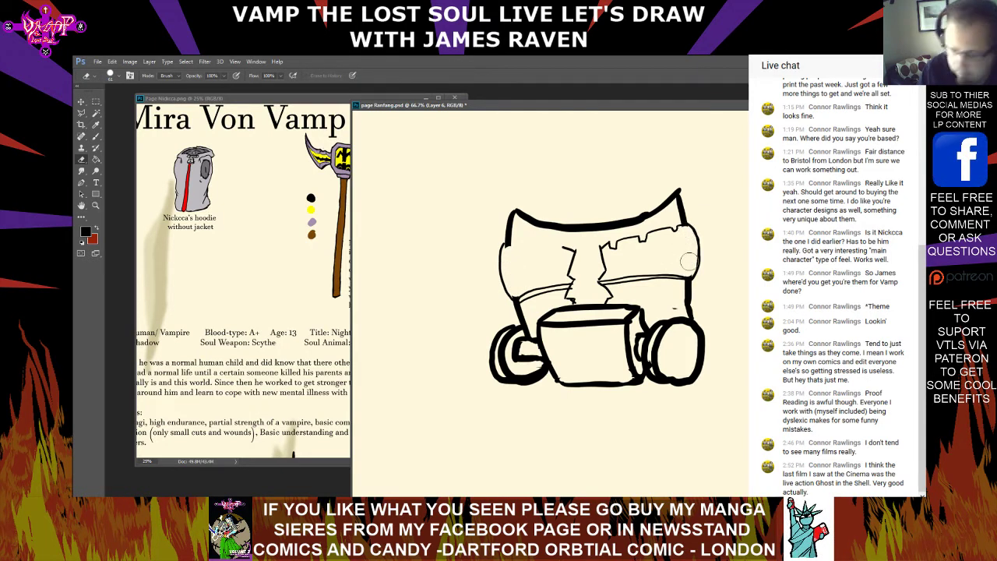
Draw a notched upper edge across the left mask half, and erase the old thick curved edge above both halves
{"action": "left_click", "coordinate": [96, 137]}
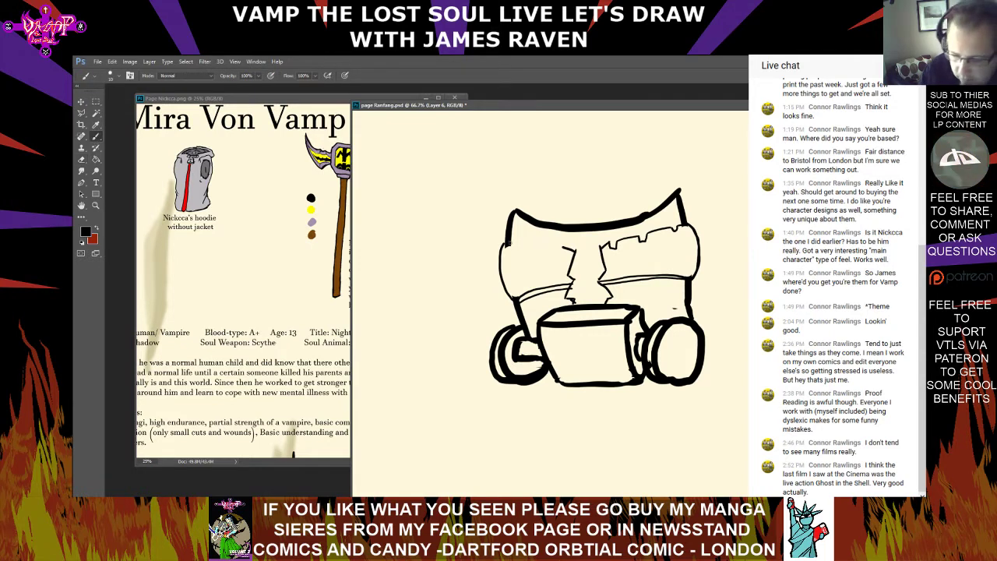
{"action": "left_click_drag", "start_coordinate": [562, 248], "coordinate": [528, 247]}
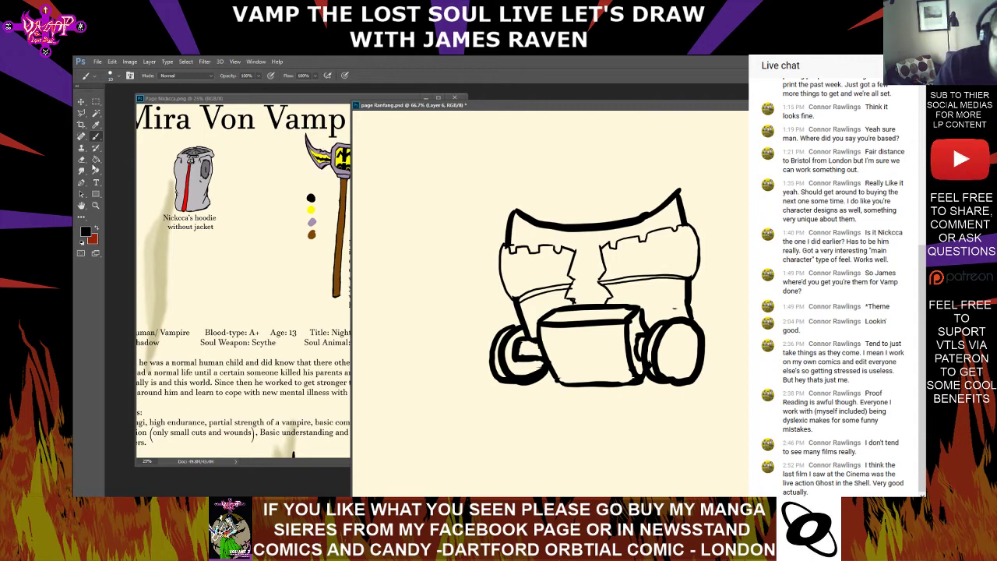
{"action": "left_click", "coordinate": [81, 159]}
{"action": "mouse_move", "coordinate": [516, 222]}
{"action": "left_mouse_down"}
{"action": "mouse_move", "coordinate": [511, 240]}
{"action": "mouse_move", "coordinate": [521, 211]}
{"action": "mouse_move", "coordinate": [578, 226]}
{"action": "mouse_move", "coordinate": [642, 219]}
{"action": "mouse_move", "coordinate": [680, 195]}
{"action": "mouse_move", "coordinate": [686, 218]}
{"action": "mouse_move", "coordinate": [683, 200]}
{"action": "left_mouse_up"}
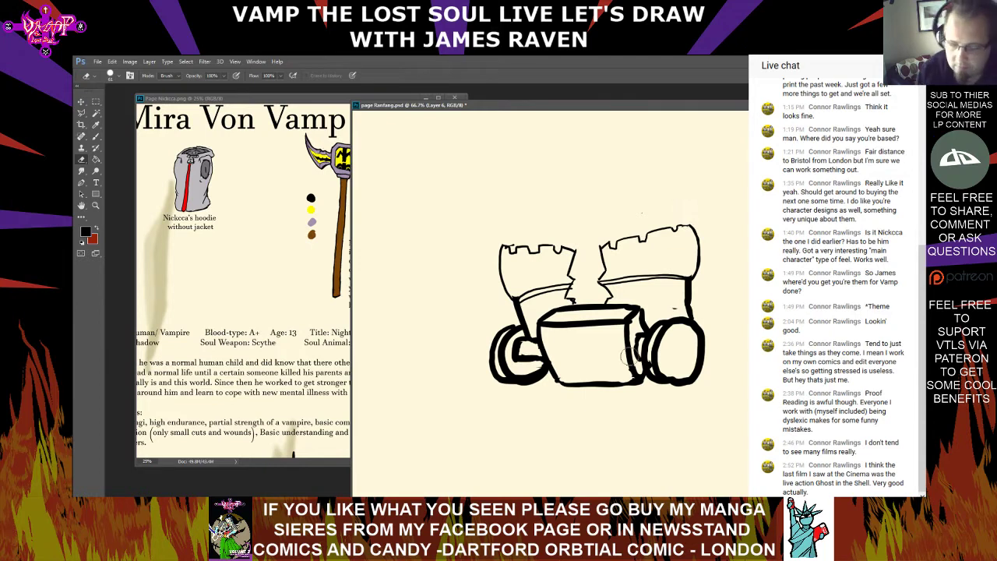
{"action": "left_click", "coordinate": [115, 76]}
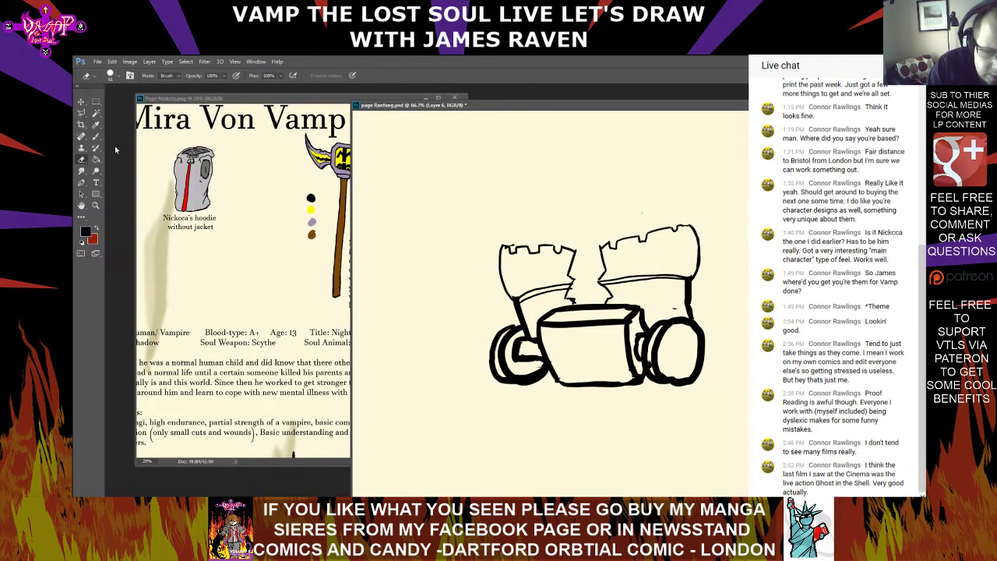
Retrace the notched upper edges of both mask halves with a slightly thicker black brush
{"action": "key", "text": "b"}
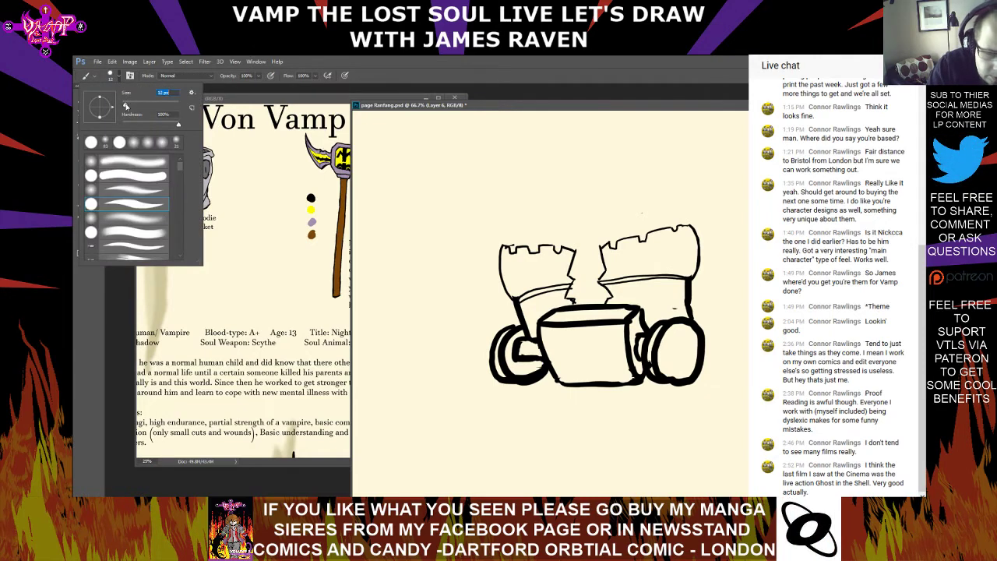
{"action": "left_click_drag", "start_coordinate": [125, 105], "coordinate": [129, 106]}
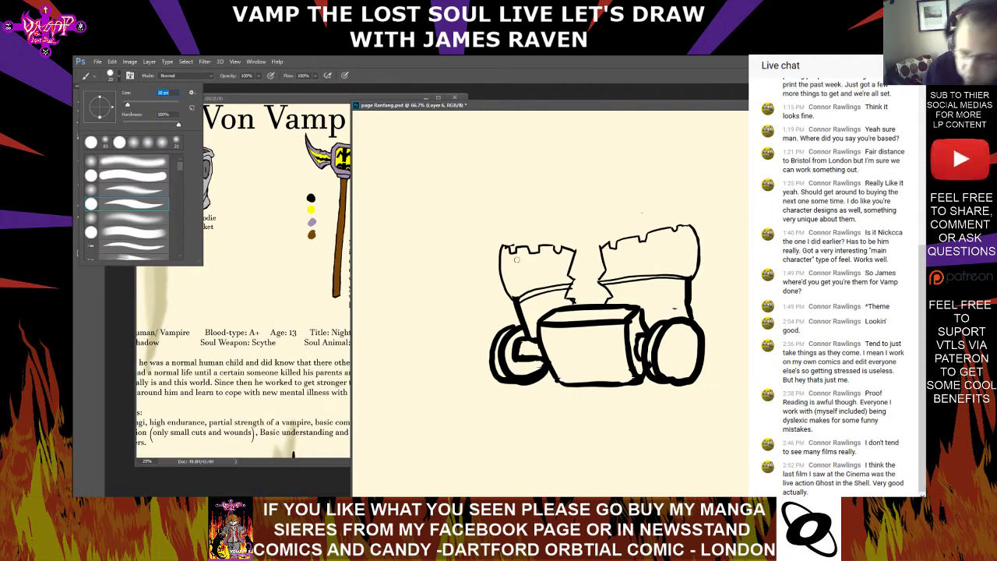
{"action": "left_click", "coordinate": [503, 247]}
{"action": "mouse_move", "coordinate": [506, 246]}
{"action": "left_mouse_down"}
{"action": "mouse_move", "coordinate": [577, 248]}
{"action": "mouse_move", "coordinate": [575, 307]}
{"action": "mouse_move", "coordinate": [604, 305]}
{"action": "mouse_move", "coordinate": [600, 283]}
{"action": "mouse_move", "coordinate": [582, 283]}
{"action": "mouse_move", "coordinate": [603, 261]}
{"action": "mouse_move", "coordinate": [600, 246]}
{"action": "mouse_move", "coordinate": [701, 225]}
{"action": "left_mouse_up"}
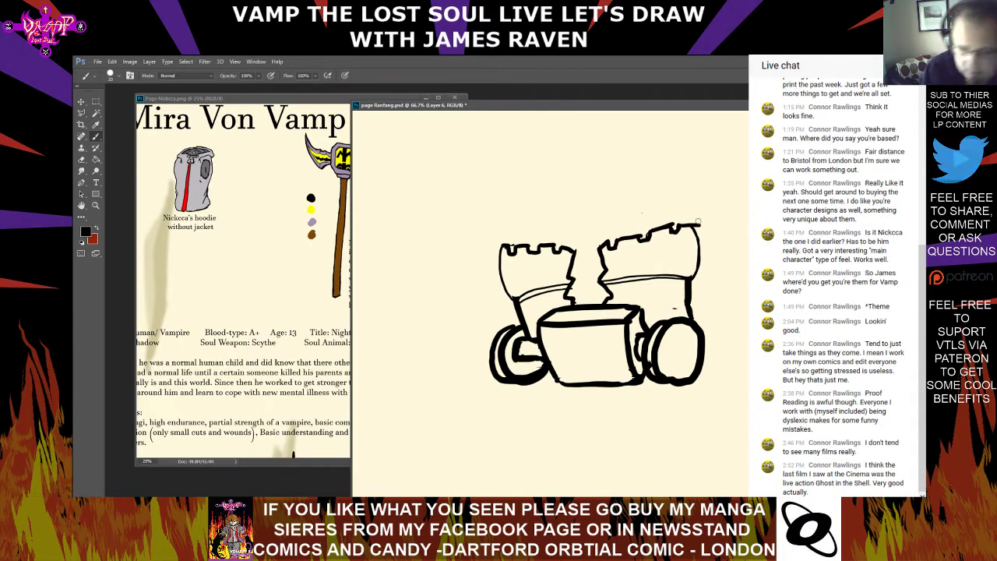
Erase the overshooting line end at the right half's upper outer corner with a smaller eraser
{"action": "left_click", "coordinate": [82, 159]}
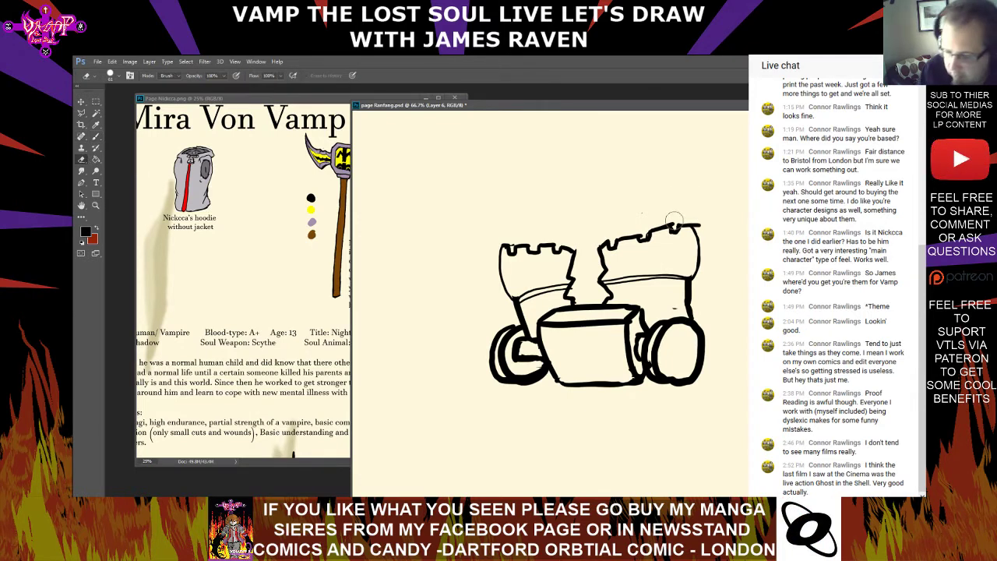
{"action": "left_click", "coordinate": [113, 77]}
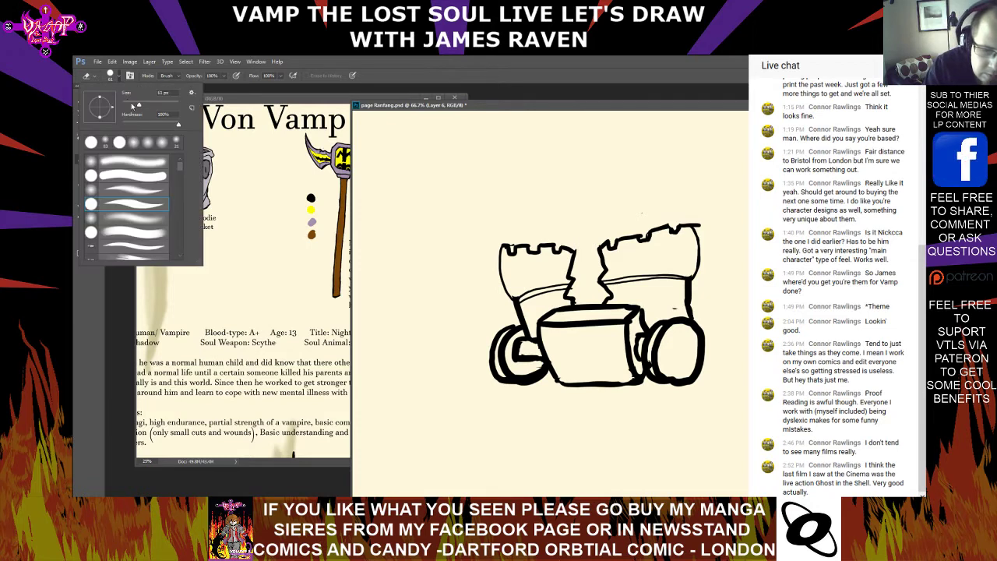
{"action": "left_click", "coordinate": [674, 224]}
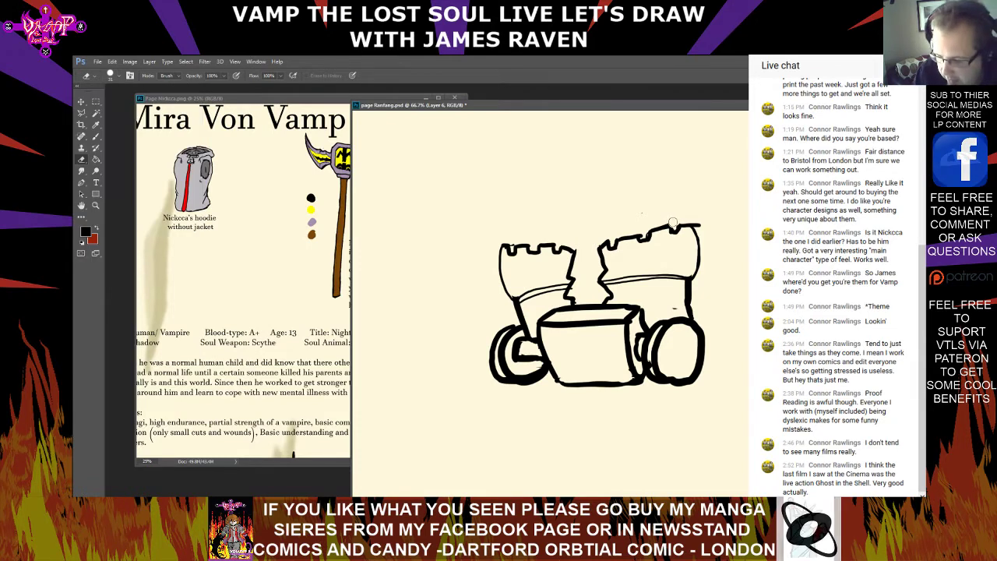
{"action": "left_click", "coordinate": [699, 223]}
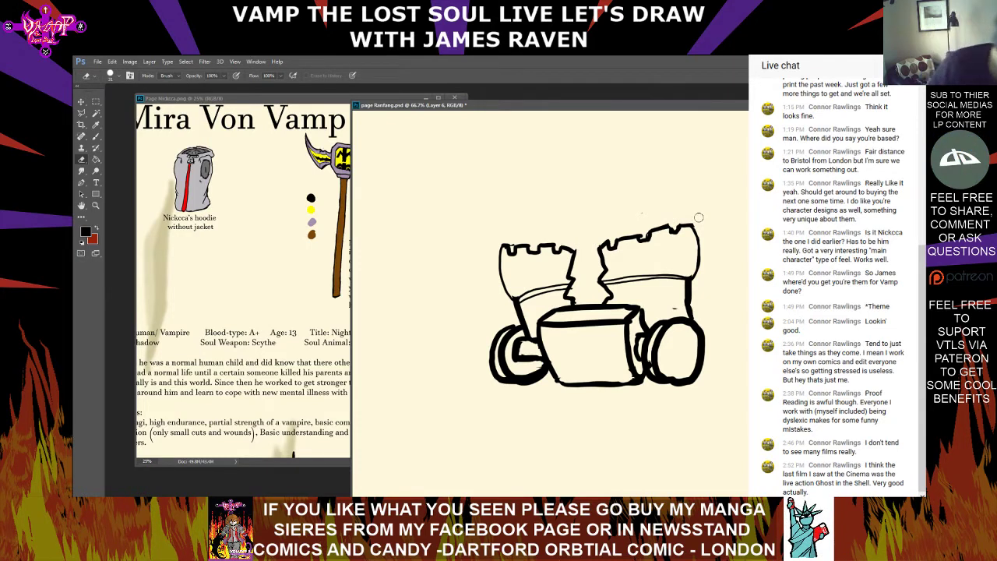
Draw a rim line above the notched edge of each mask half, closing it down at the outer corners
{"action": "left_click", "coordinate": [96, 135]}
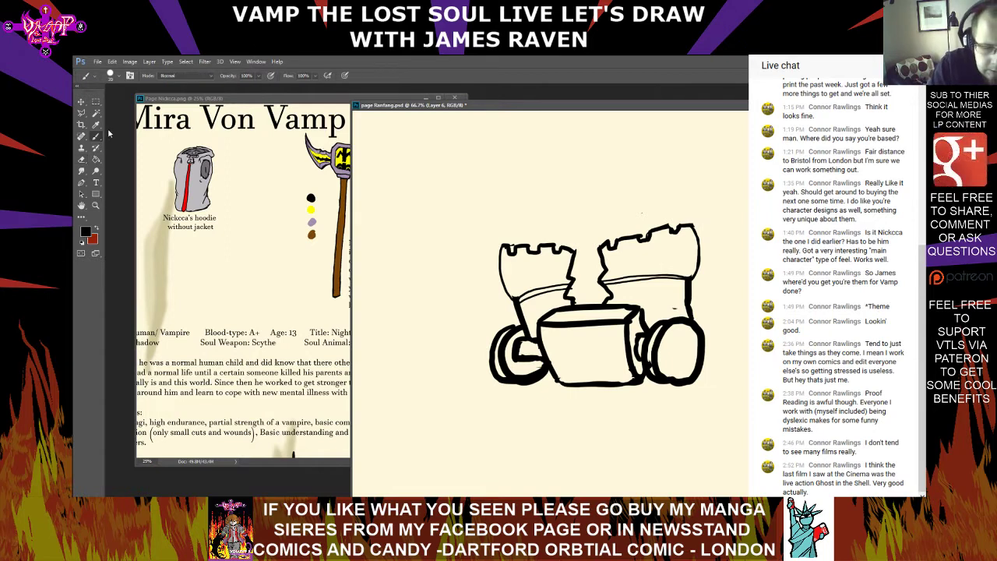
{"action": "mouse_move", "coordinate": [496, 252]}
{"action": "left_mouse_down"}
{"action": "mouse_move", "coordinate": [497, 237]}
{"action": "mouse_move", "coordinate": [685, 217]}
{"action": "left_mouse_up"}
{"action": "key", "text": "ctrl+z"}
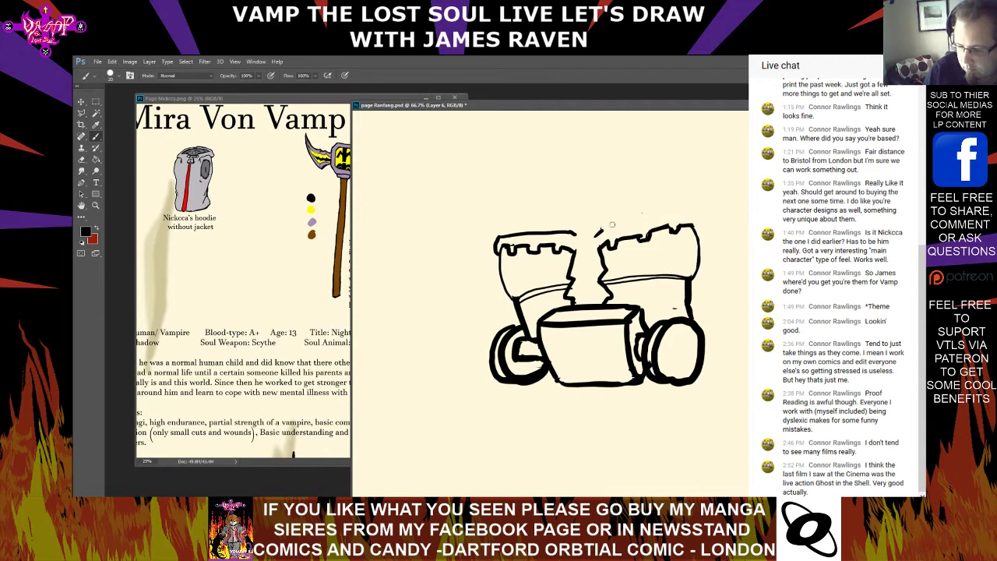
{"action": "mouse_move", "coordinate": [599, 229]}
{"action": "left_mouse_down"}
{"action": "mouse_move", "coordinate": [696, 215]}
{"action": "mouse_move", "coordinate": [700, 234]}
{"action": "left_mouse_up"}
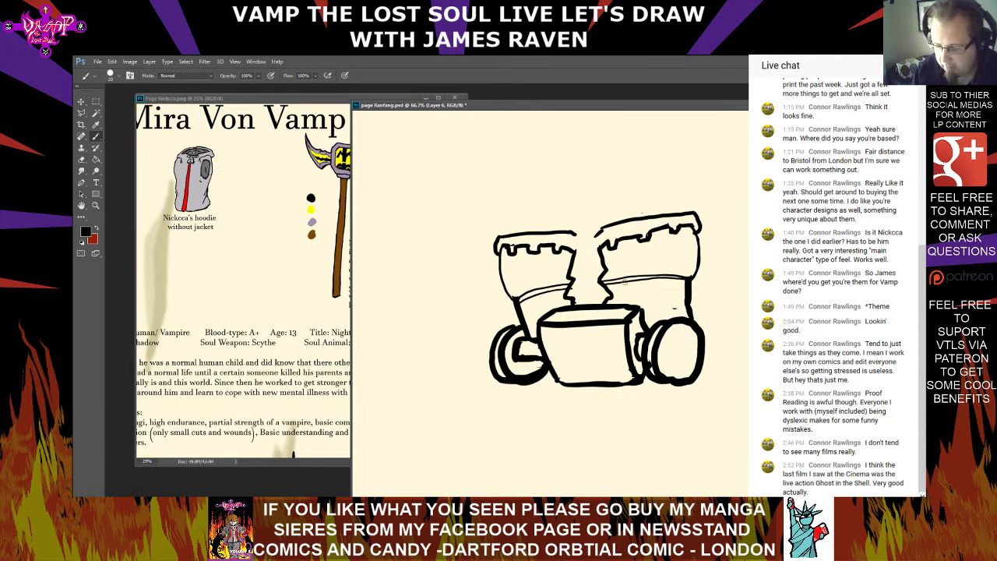
Thicken the right half's band and outer side edge, and erase the rough excess along their inner side
{"action": "left_click_drag", "start_coordinate": [647, 278], "coordinate": [689, 279]}
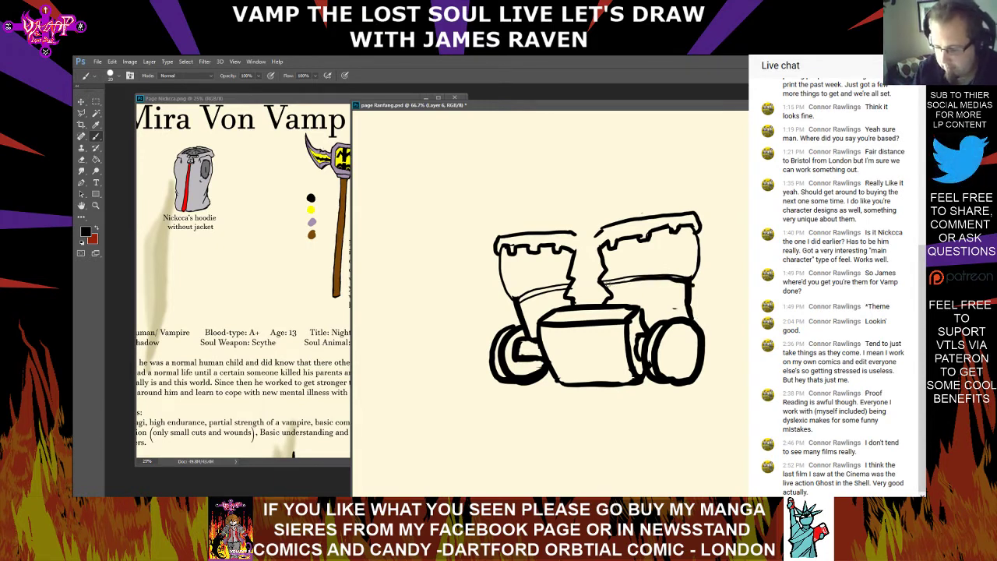
{"action": "left_click_drag", "start_coordinate": [606, 283], "coordinate": [685, 290]}
{"action": "left_click_drag", "start_coordinate": [607, 282], "coordinate": [639, 278]}
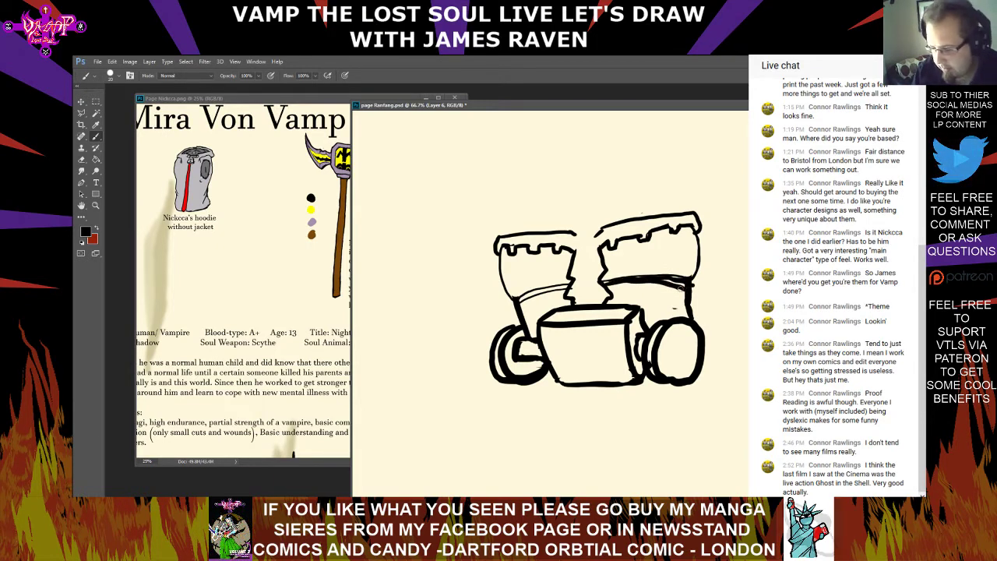
{"action": "left_click_drag", "start_coordinate": [701, 285], "coordinate": [700, 224]}
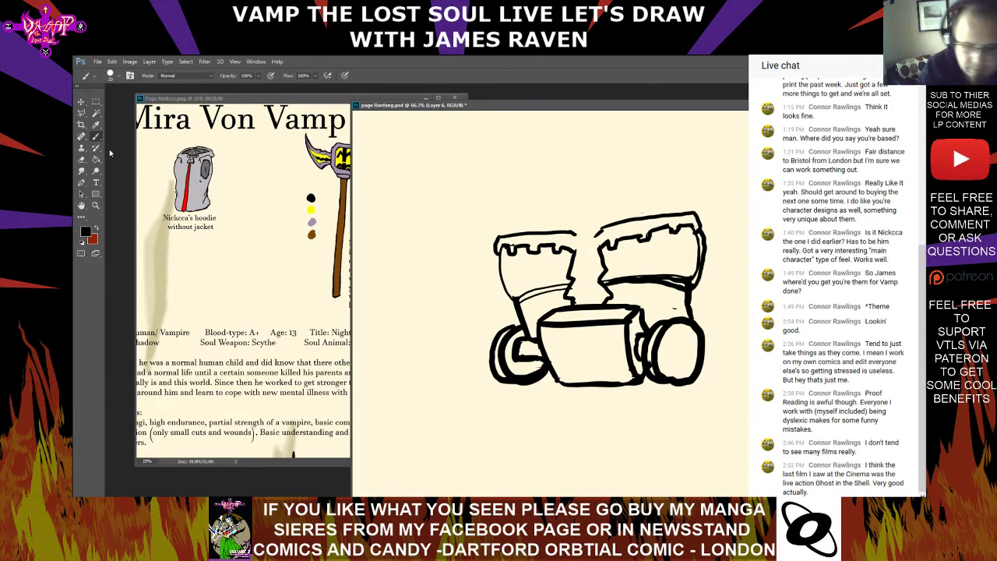
{"action": "left_click", "coordinate": [81, 158]}
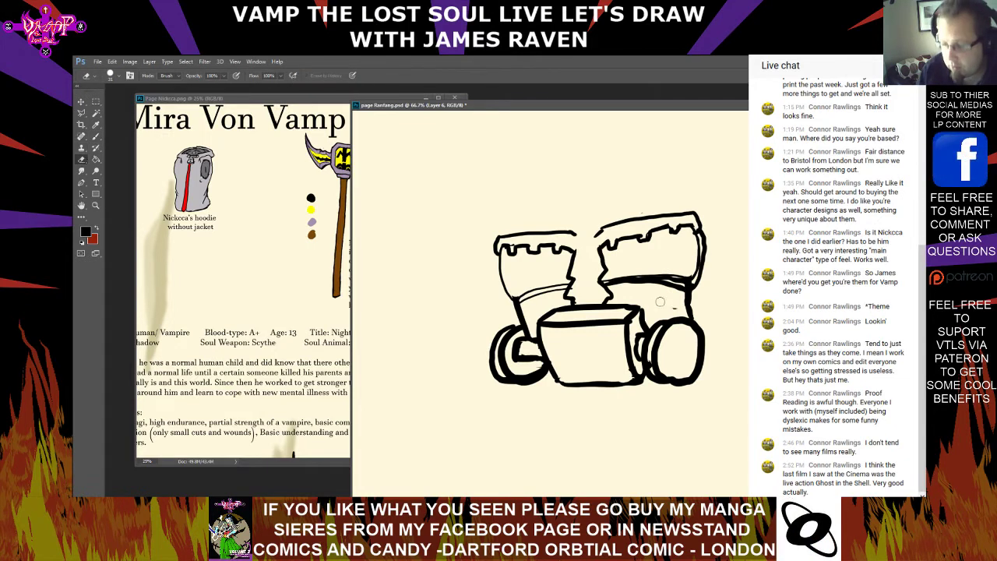
{"action": "mouse_move", "coordinate": [621, 275]}
{"action": "left_mouse_down"}
{"action": "mouse_move", "coordinate": [690, 273]}
{"action": "mouse_move", "coordinate": [697, 247]}
{"action": "left_mouse_up"}
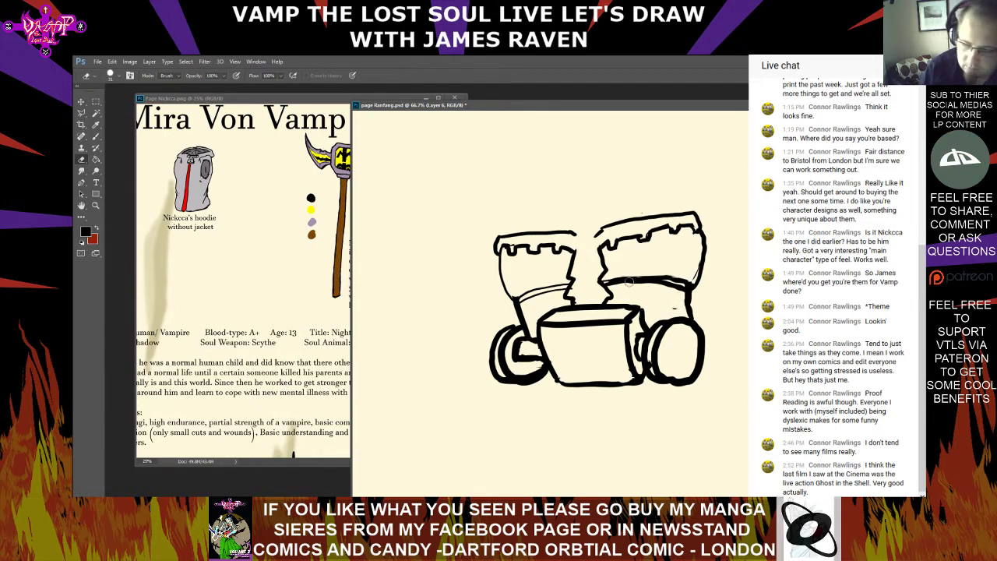
Fill in the double band lines on both mask halves as single thick black bands
{"action": "left_click", "coordinate": [97, 136]}
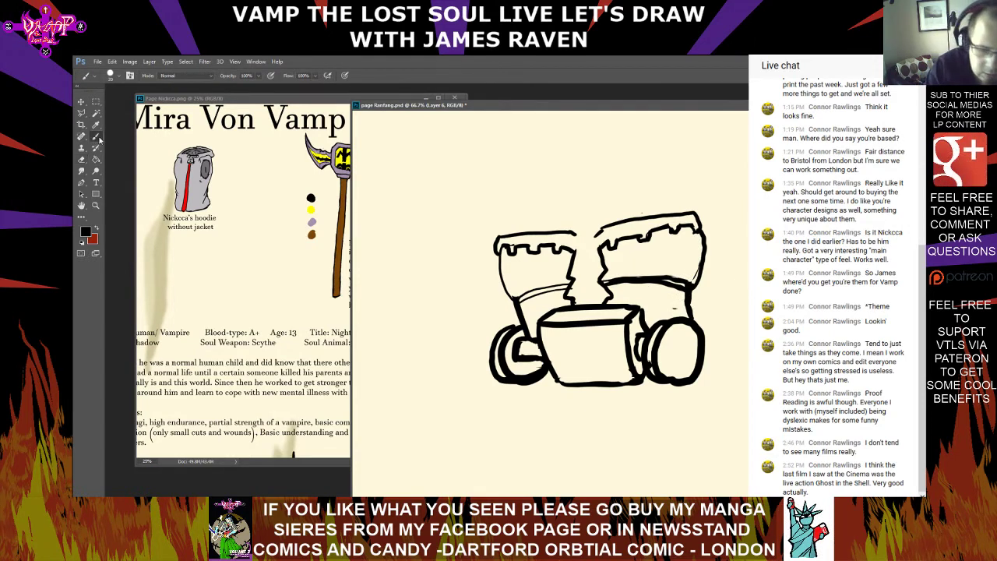
{"action": "left_click_drag", "start_coordinate": [663, 281], "coordinate": [691, 288]}
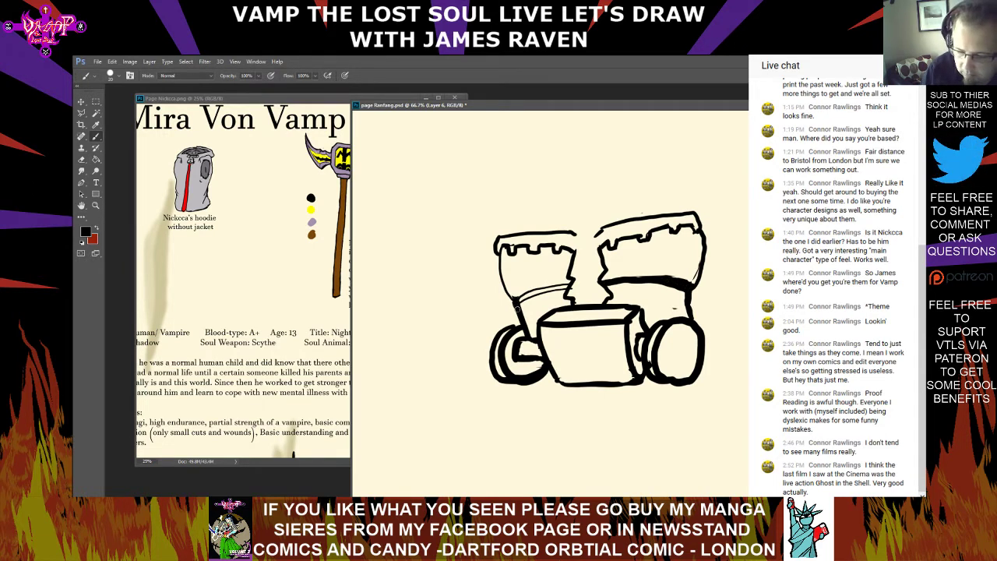
{"action": "mouse_move", "coordinate": [516, 300]}
{"action": "left_mouse_down"}
{"action": "mouse_move", "coordinate": [545, 300]}
{"action": "mouse_move", "coordinate": [535, 292]}
{"action": "mouse_move", "coordinate": [571, 287]}
{"action": "left_mouse_up"}
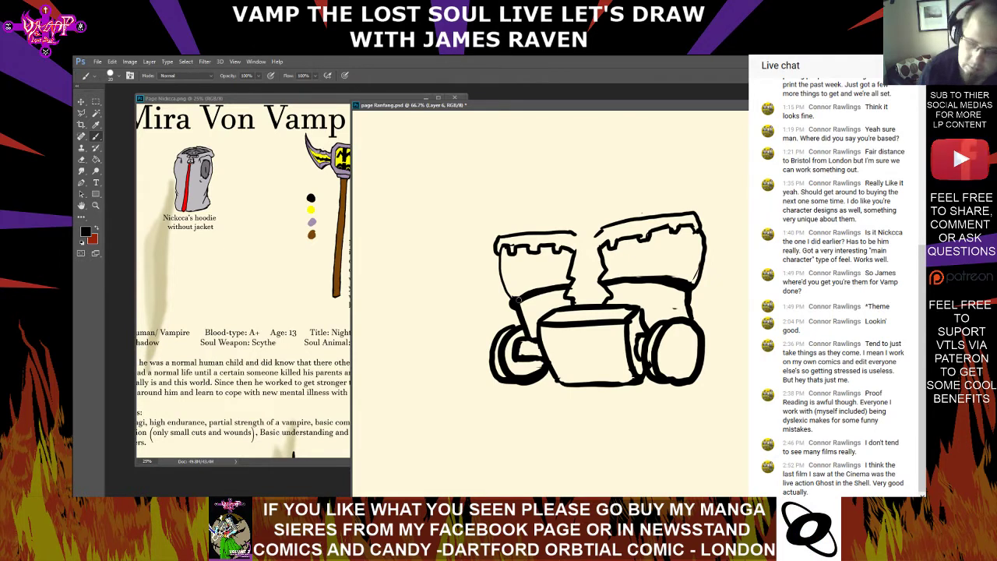
Draw a bulging cheek curve from the right band to the right round filter, and erase the old straight edge inside it
{"action": "left_click_drag", "start_coordinate": [707, 315], "coordinate": [699, 286]}
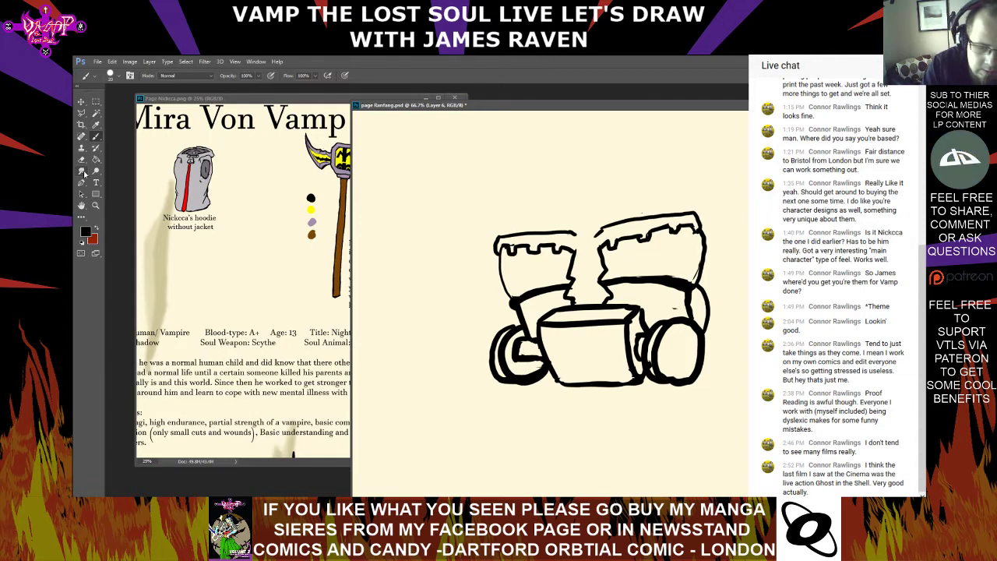
{"action": "left_click", "coordinate": [81, 160]}
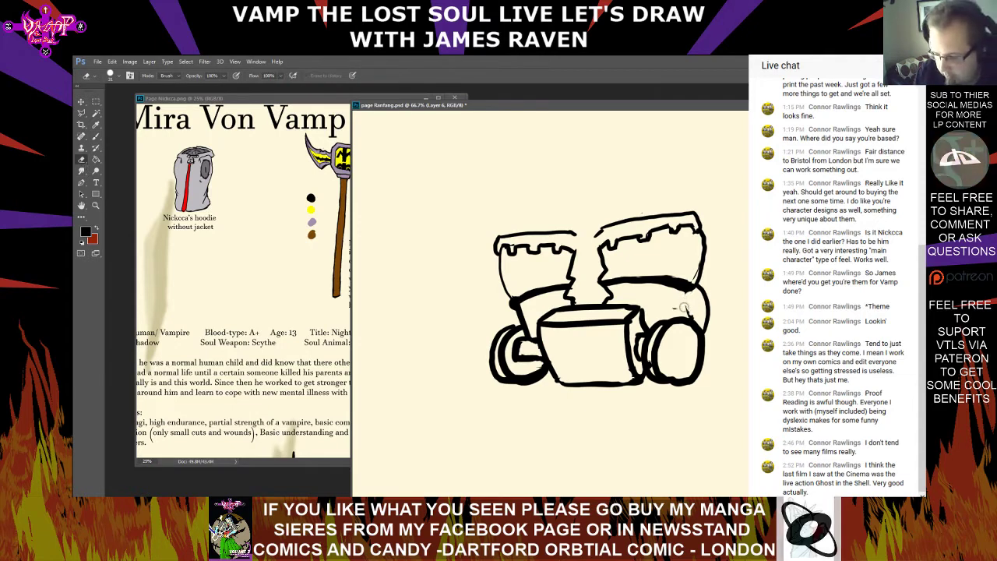
{"action": "left_click", "coordinate": [97, 136]}
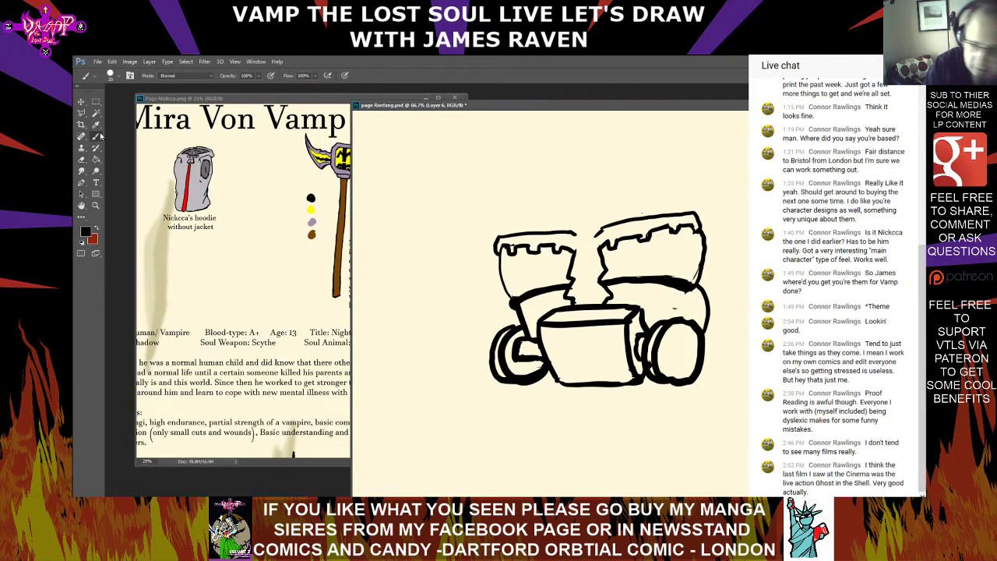
{"action": "left_click_drag", "start_coordinate": [696, 291], "coordinate": [705, 322]}
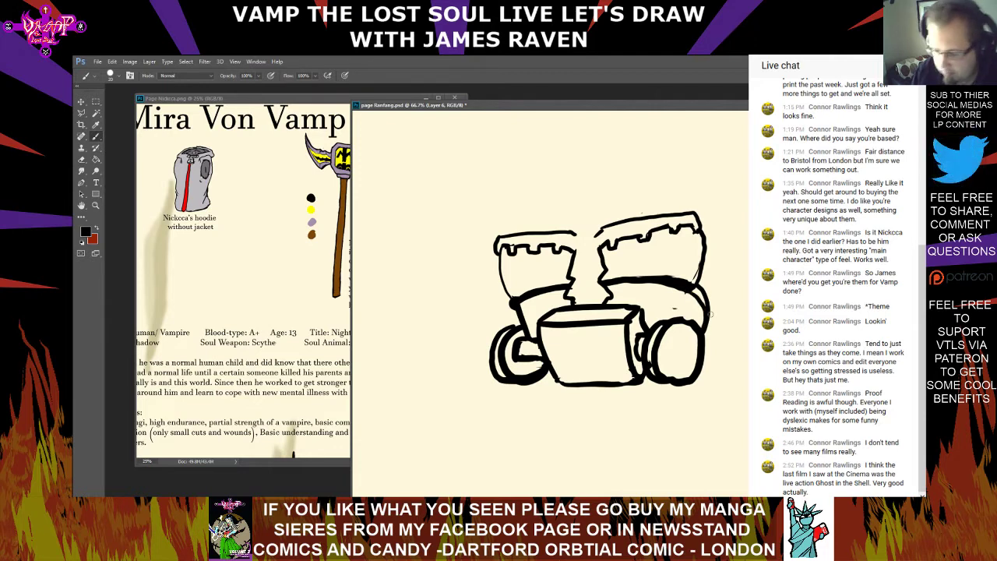
{"action": "left_click", "coordinate": [81, 159]}
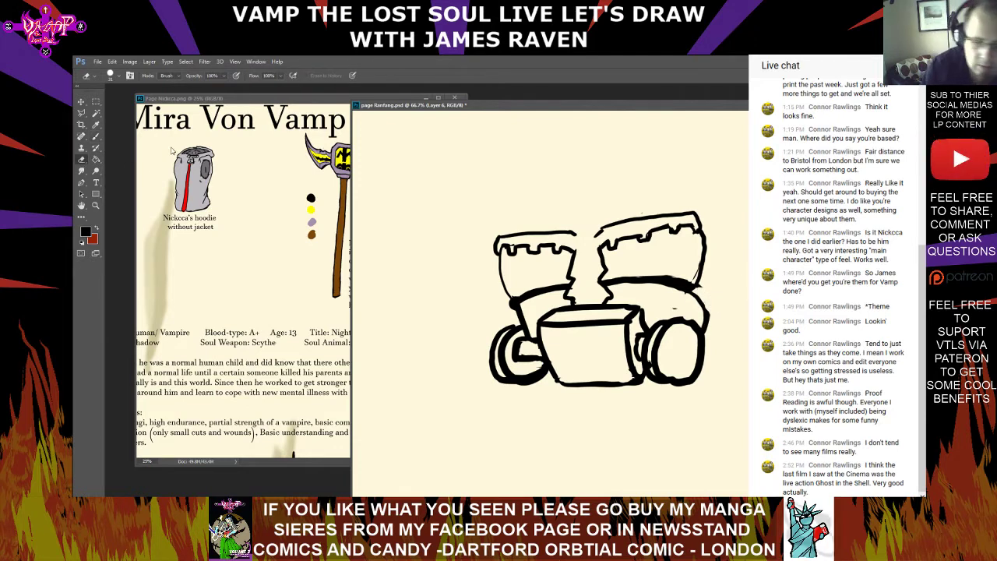
Redraw the right rim as an arch reaching past the side edge, and erase the old rim line and corner
{"action": "left_click", "coordinate": [96, 137]}
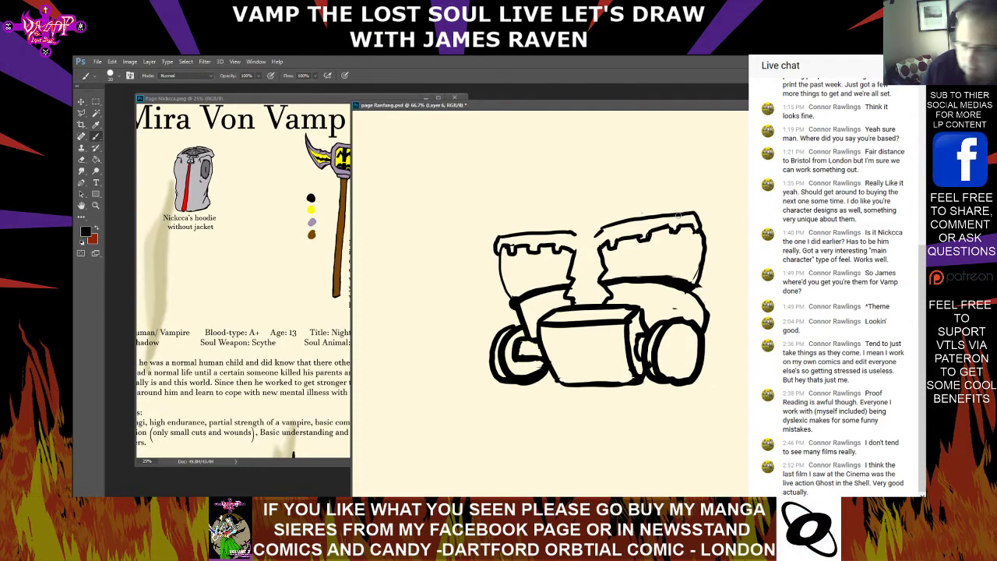
{"action": "left_click_drag", "start_coordinate": [639, 219], "coordinate": [700, 225]}
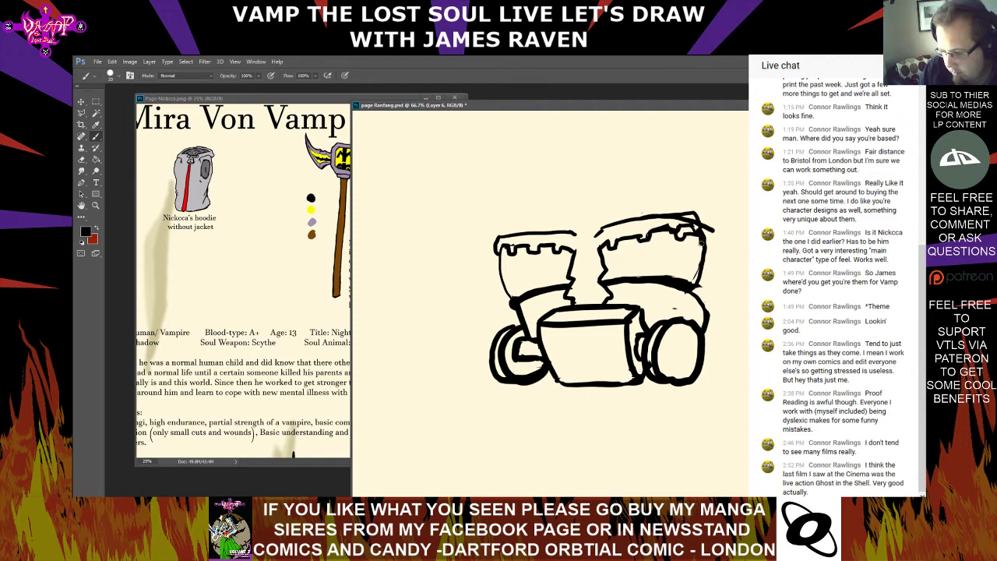
{"action": "key", "text": "e"}
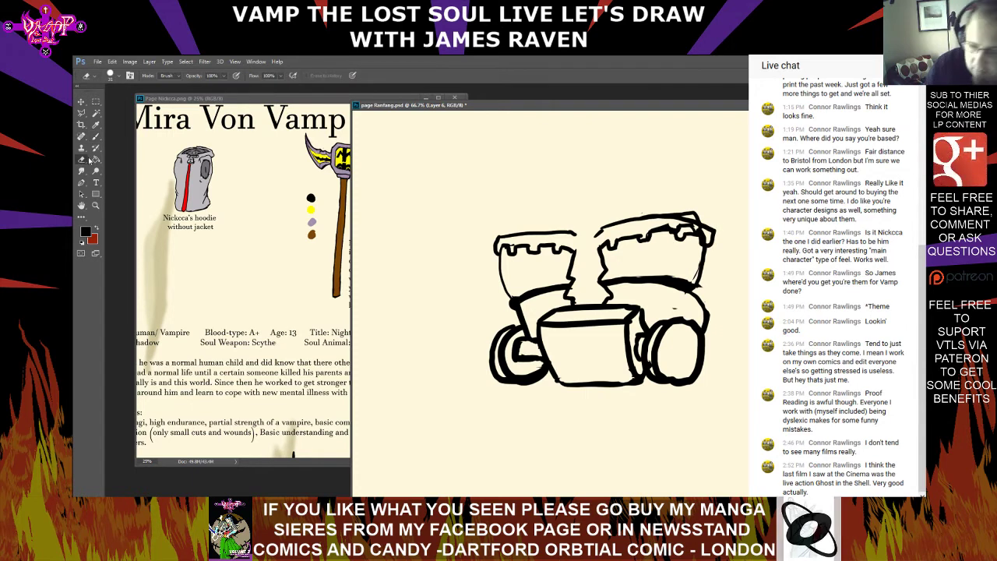
{"action": "mouse_move", "coordinate": [661, 224]}
{"action": "left_mouse_down"}
{"action": "mouse_move", "coordinate": [708, 235]}
{"action": "mouse_move", "coordinate": [709, 221]}
{"action": "mouse_move", "coordinate": [682, 212]}
{"action": "left_mouse_up"}
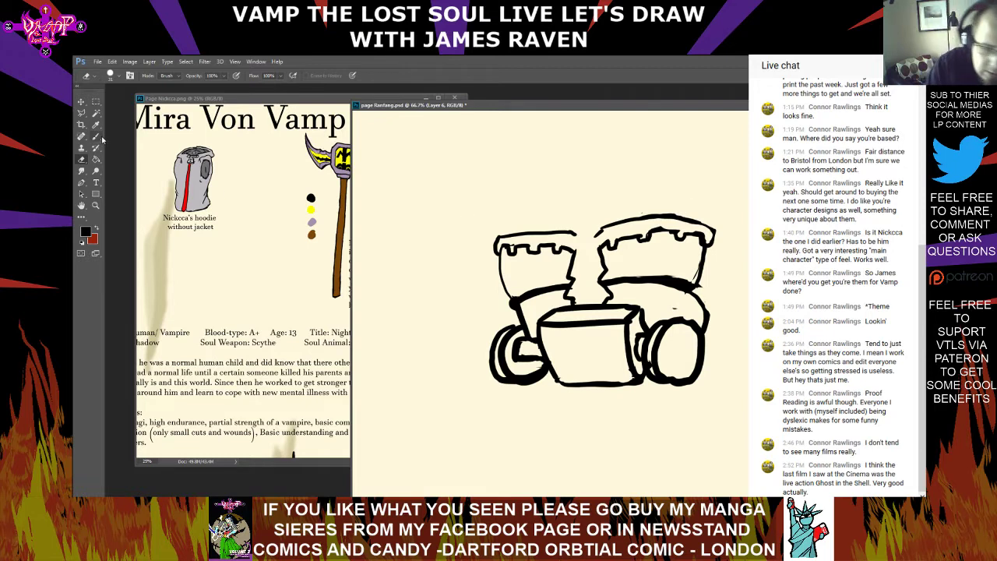
Draw a bent strip rising from the gap between the two mask halves above their rims
{"action": "left_click", "coordinate": [96, 137]}
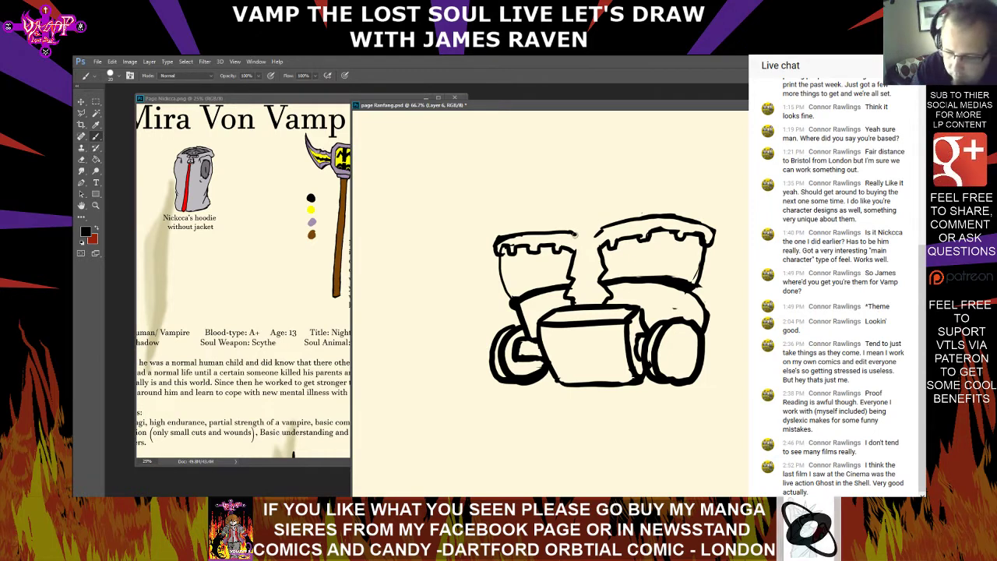
{"action": "mouse_move", "coordinate": [577, 234]}
{"action": "left_mouse_down"}
{"action": "mouse_move", "coordinate": [578, 220]}
{"action": "mouse_move", "coordinate": [596, 222]}
{"action": "left_mouse_up"}
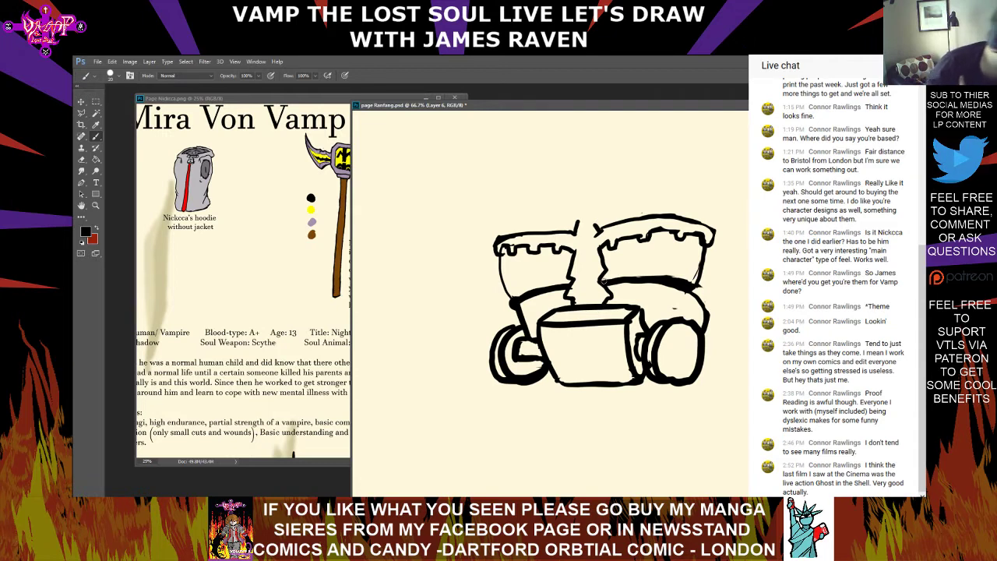
{"action": "mouse_move", "coordinate": [576, 222]}
{"action": "left_mouse_down"}
{"action": "mouse_move", "coordinate": [602, 205]}
{"action": "mouse_move", "coordinate": [596, 224]}
{"action": "left_mouse_up"}
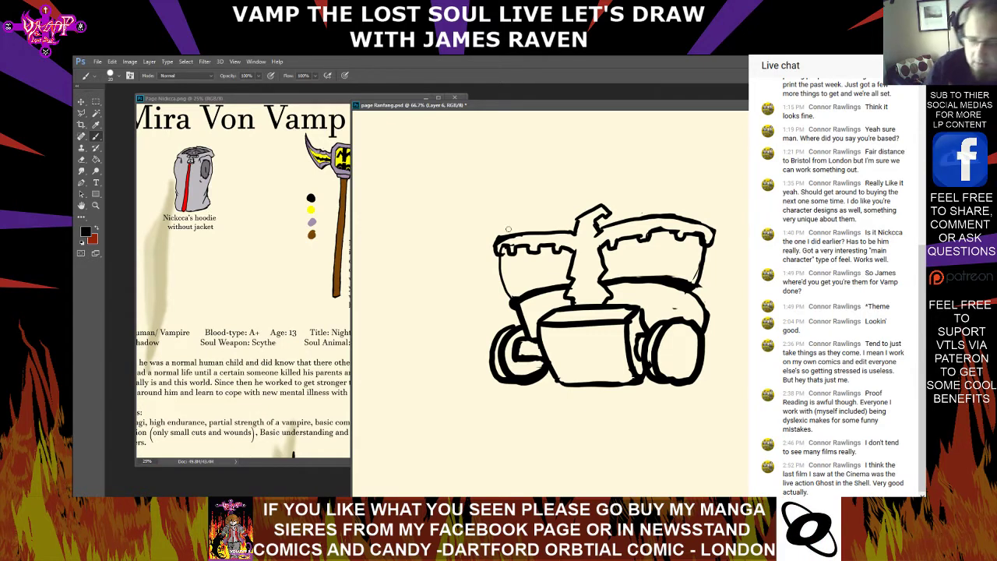
Draw a large domed outline over both halves down to the right filter, and erase the old cheek curve inside it
{"action": "mouse_move", "coordinate": [505, 238]}
{"action": "left_mouse_down"}
{"action": "mouse_move", "coordinate": [514, 209]}
{"action": "mouse_move", "coordinate": [584, 190]}
{"action": "mouse_move", "coordinate": [694, 196]}
{"action": "left_mouse_up"}
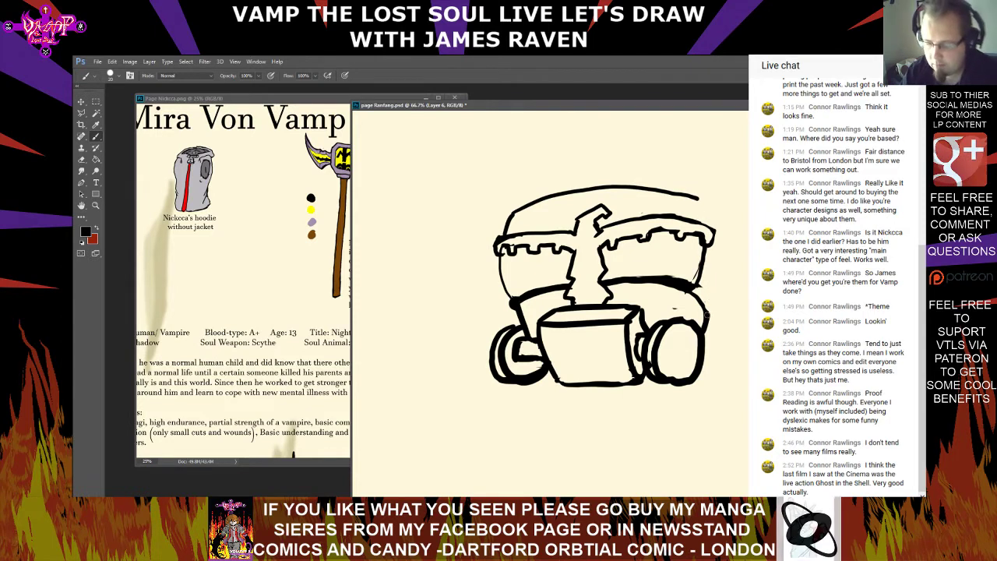
{"action": "mouse_move", "coordinate": [711, 312]}
{"action": "left_mouse_down"}
{"action": "mouse_move", "coordinate": [723, 277]}
{"action": "mouse_move", "coordinate": [717, 210]}
{"action": "left_mouse_up"}
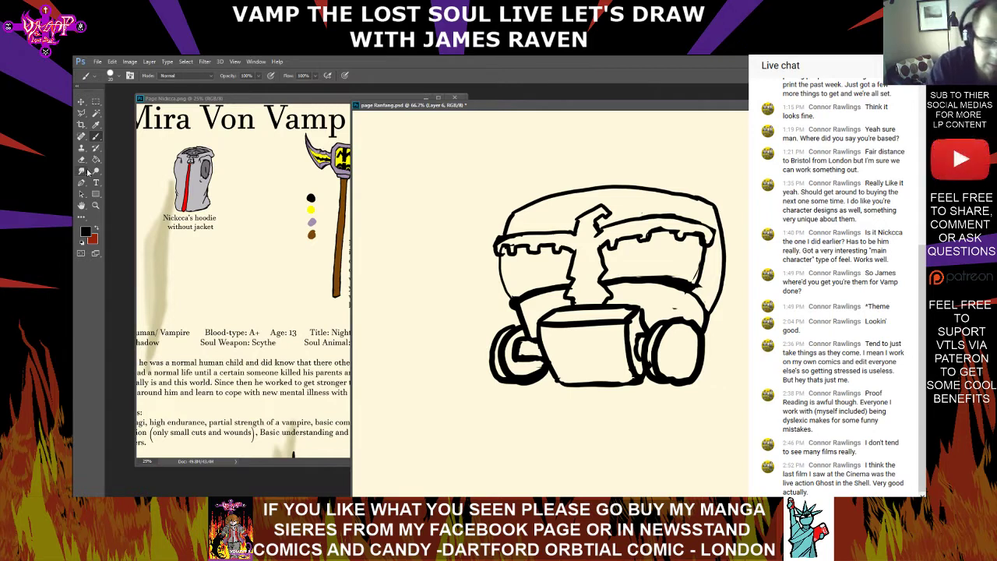
{"action": "left_click", "coordinate": [82, 159]}
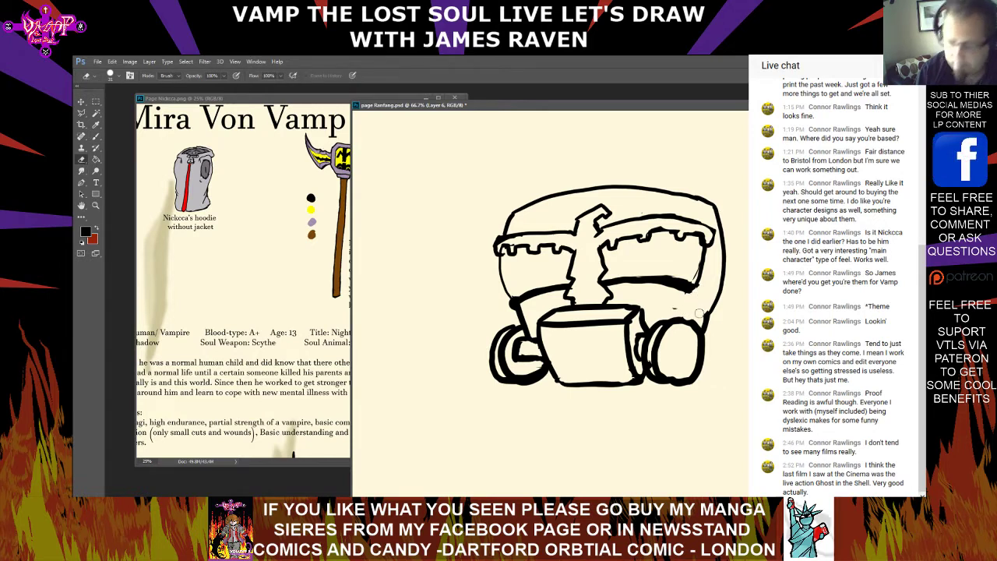
Draw four small pegs along the dome's upper edge and a straighter right side, and erase the old curved line inside it
{"action": "left_click", "coordinate": [97, 135]}
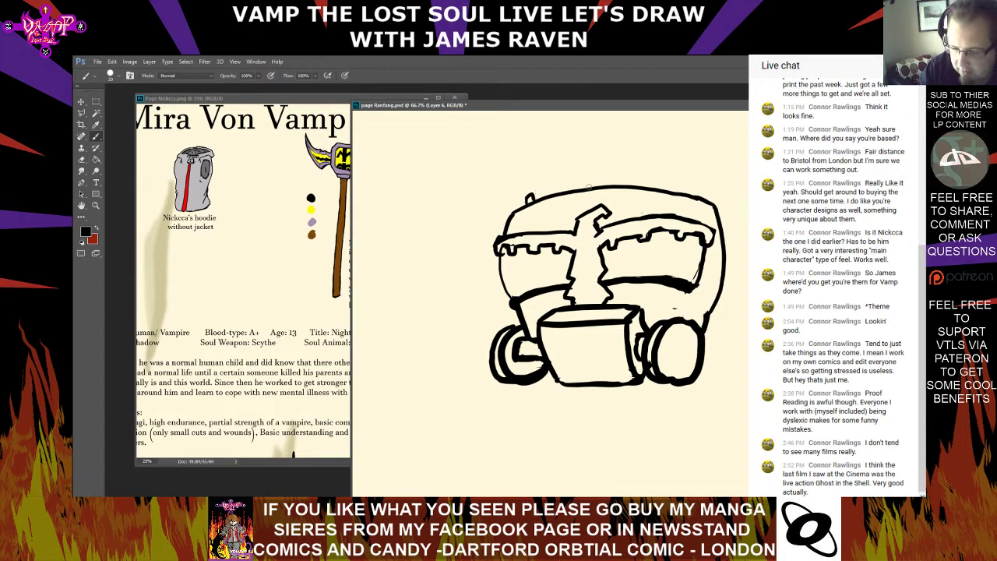
{"action": "left_click_drag", "start_coordinate": [589, 187], "coordinate": [599, 187]}
{"action": "mouse_move", "coordinate": [671, 190]}
{"action": "left_mouse_down"}
{"action": "mouse_move", "coordinate": [712, 195]}
{"action": "mouse_move", "coordinate": [726, 215]}
{"action": "mouse_move", "coordinate": [722, 257]}
{"action": "left_mouse_up"}
{"action": "left_click", "coordinate": [84, 159]}
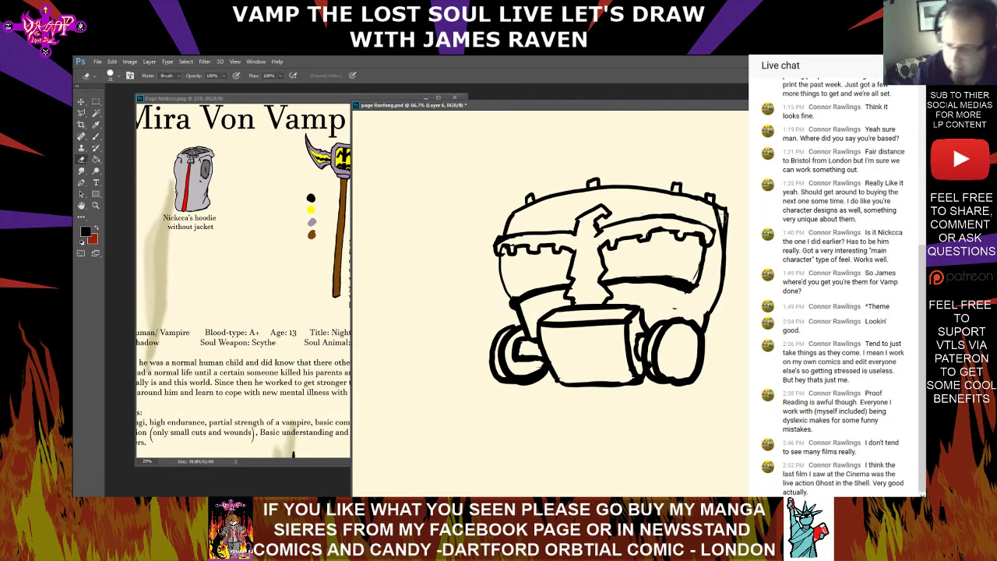
{"action": "mouse_move", "coordinate": [723, 218]}
{"action": "left_mouse_down"}
{"action": "mouse_move", "coordinate": [714, 214]}
{"action": "mouse_move", "coordinate": [718, 246]}
{"action": "left_mouse_up"}
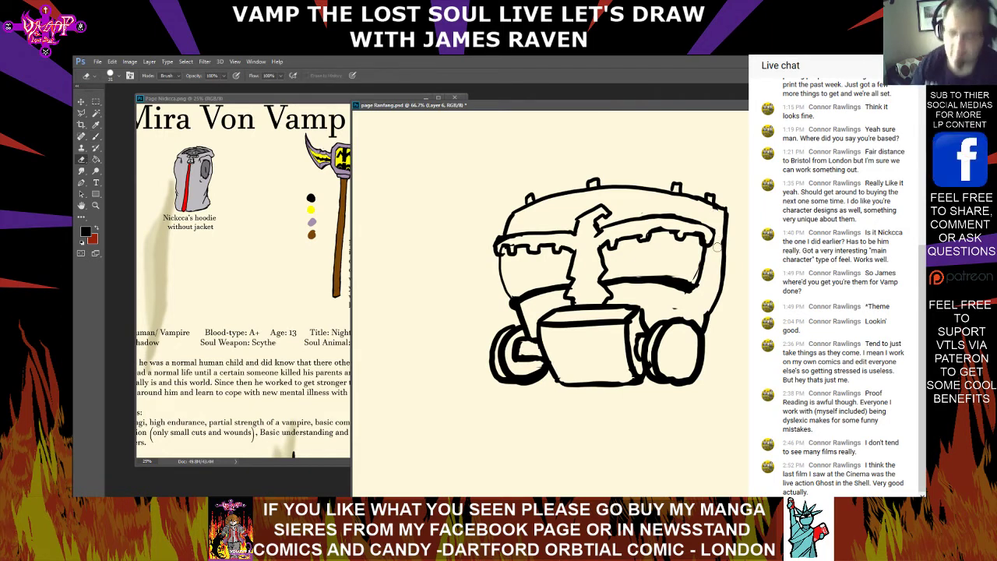
{"action": "left_click", "coordinate": [118, 78]}
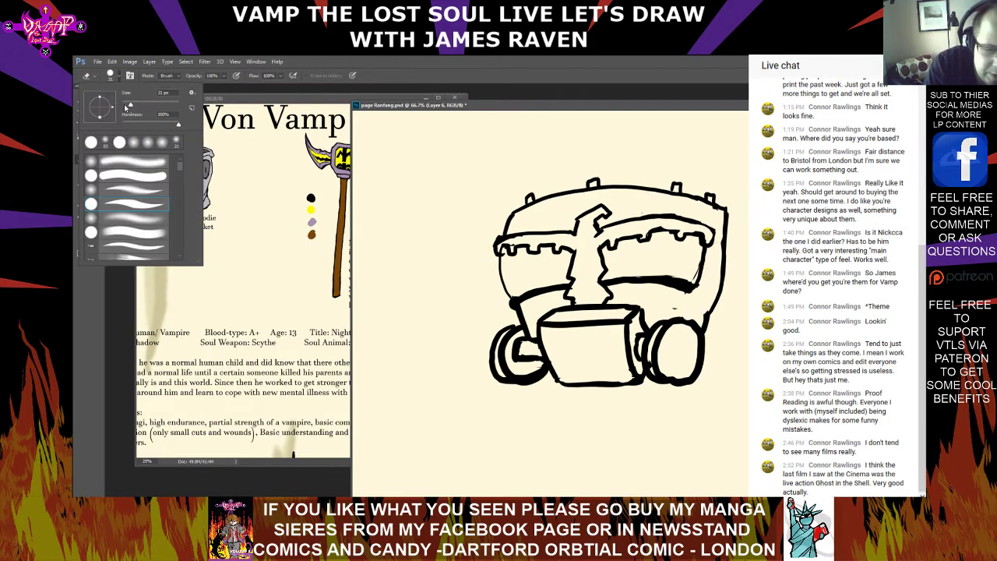
{"action": "left_click_drag", "start_coordinate": [128, 106], "coordinate": [122, 106]}
{"action": "left_click", "coordinate": [117, 304]}
{"action": "left_click", "coordinate": [96, 137]}
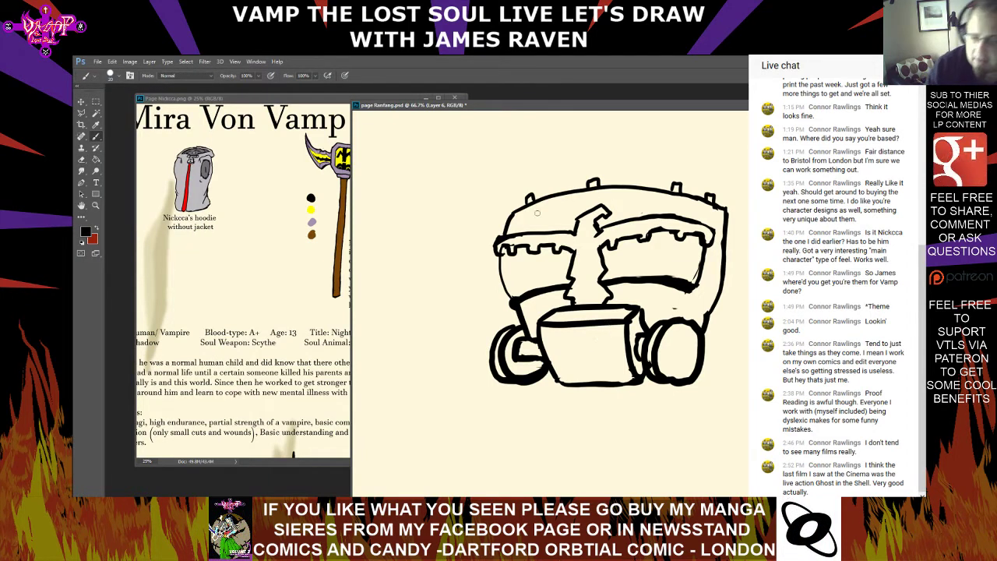
{"action": "mouse_move", "coordinate": [518, 218]}
{"action": "left_mouse_down"}
{"action": "mouse_move", "coordinate": [556, 214]}
{"action": "mouse_move", "coordinate": [513, 228]}
{"action": "mouse_move", "coordinate": [522, 212]}
{"action": "left_mouse_up"}
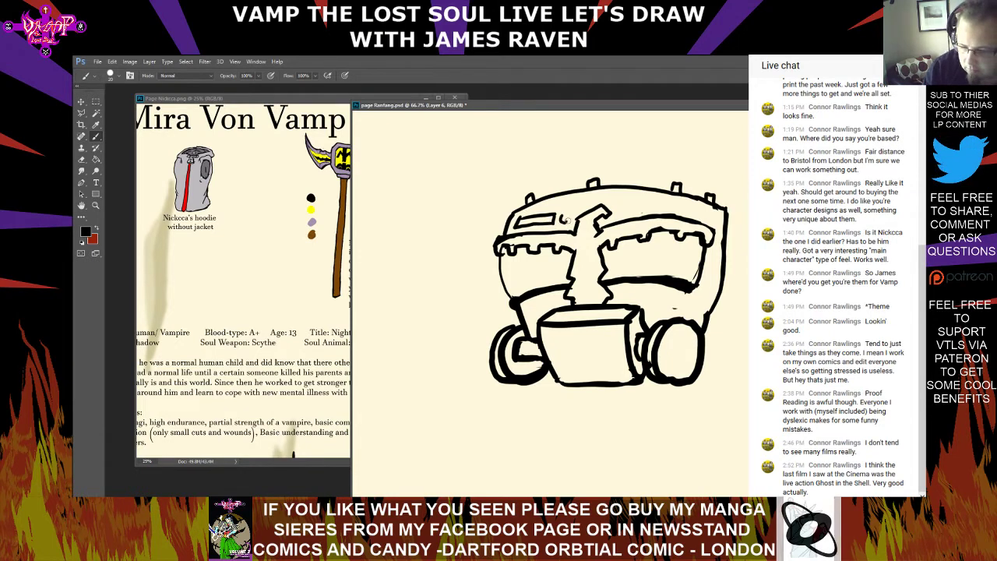
{"action": "key", "text": "ctrl+z"}
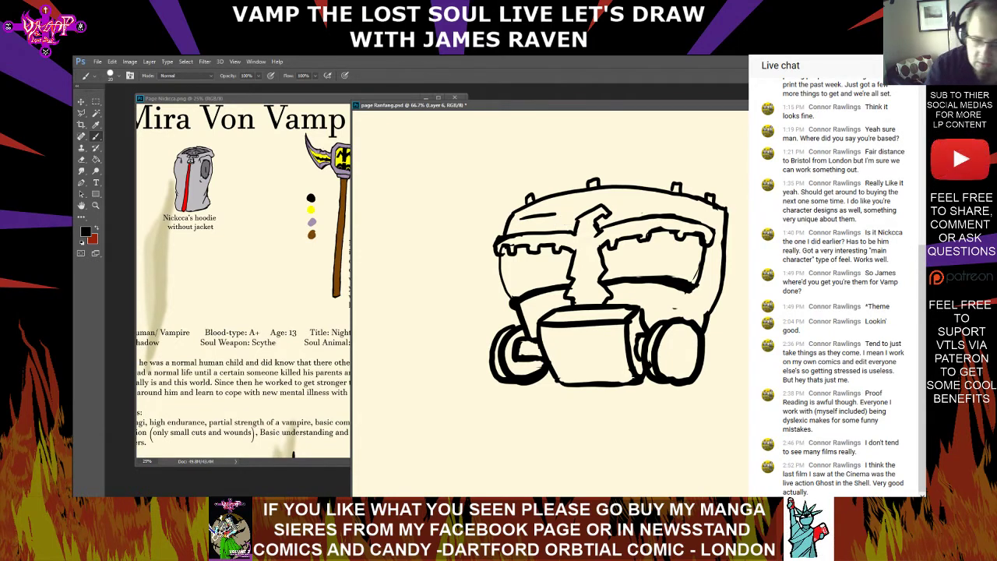
{"action": "key", "text": "ctrl+z"}
With a thinner brush, draw one long and one small rectangular slot on each half of the forehead band
{"action": "left_click", "coordinate": [113, 76]}
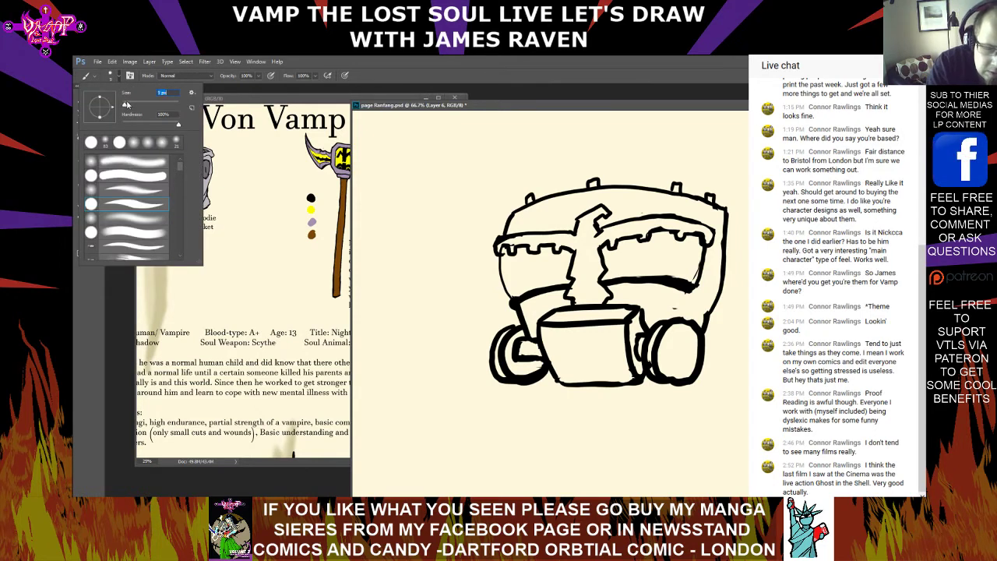
{"action": "left_click_drag", "start_coordinate": [126, 105], "coordinate": [127, 105]}
{"action": "left_click", "coordinate": [520, 219]}
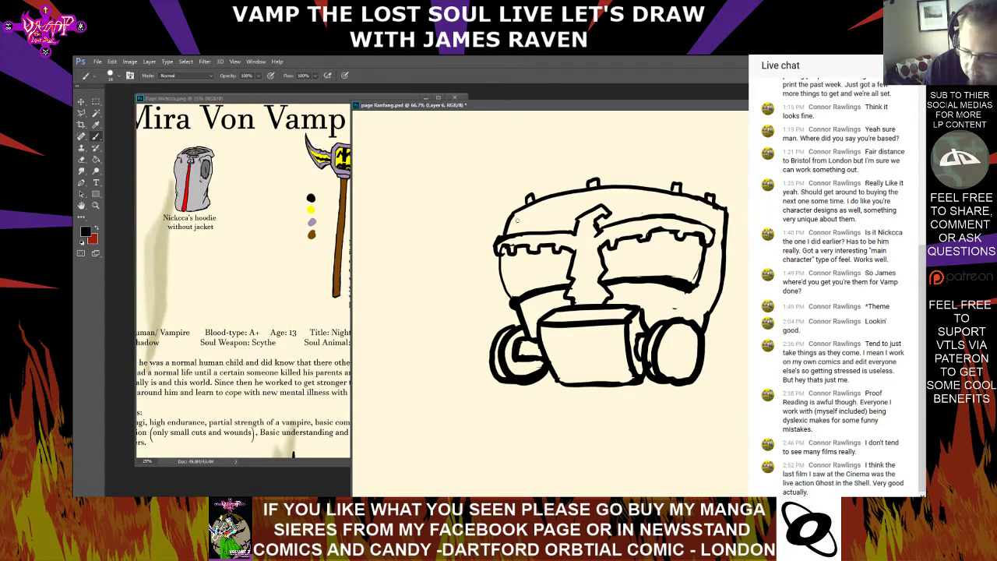
{"action": "mouse_move", "coordinate": [516, 220]}
{"action": "left_mouse_down"}
{"action": "mouse_move", "coordinate": [570, 222]}
{"action": "mouse_move", "coordinate": [563, 215]}
{"action": "left_mouse_up"}
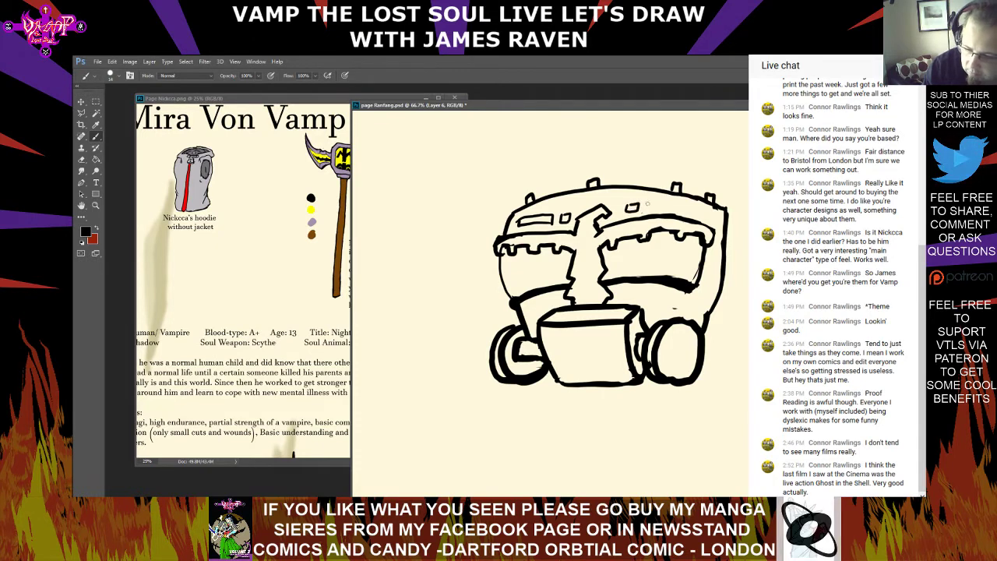
{"action": "left_click_drag", "start_coordinate": [649, 203], "coordinate": [701, 205]}
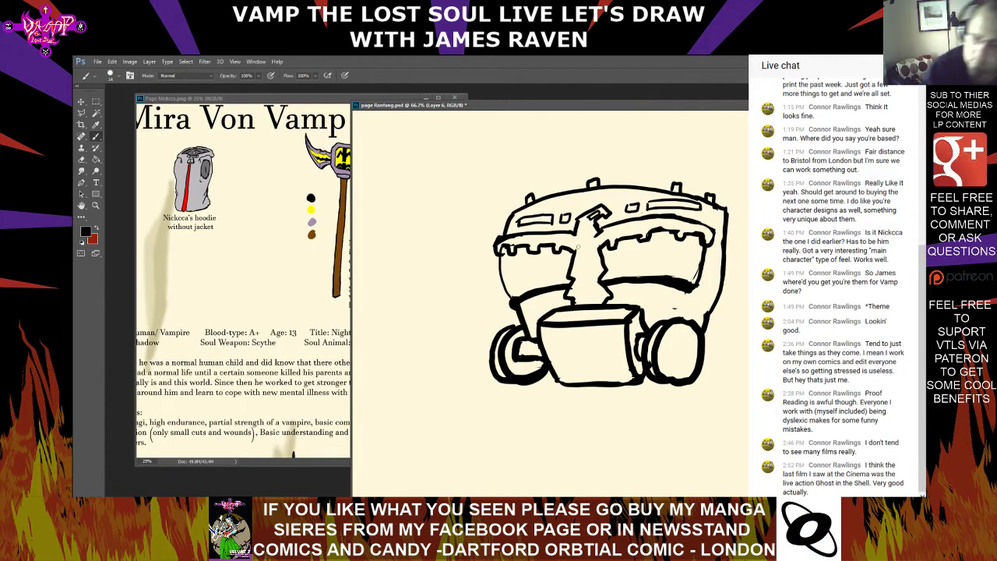
Draw crossing shard shapes in the central gap between the mask halves, and stacked narrow slots on both cheeks below the lens openings
{"action": "mouse_move", "coordinate": [581, 244]}
{"action": "left_mouse_down"}
{"action": "mouse_move", "coordinate": [596, 274]}
{"action": "mouse_move", "coordinate": [581, 240]}
{"action": "left_mouse_up"}
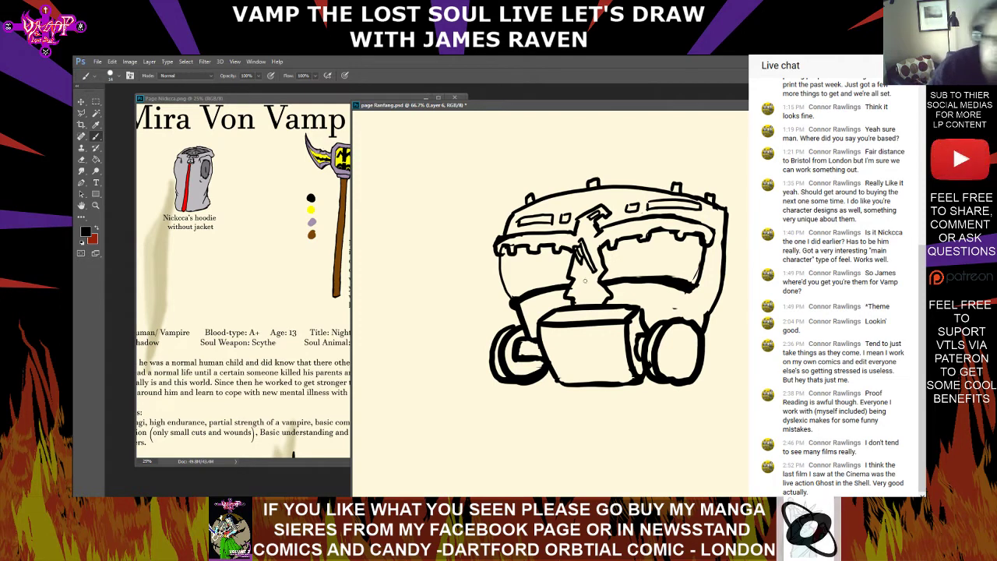
{"action": "mouse_move", "coordinate": [578, 265]}
{"action": "left_mouse_down"}
{"action": "mouse_move", "coordinate": [595, 261]}
{"action": "mouse_move", "coordinate": [574, 271]}
{"action": "mouse_move", "coordinate": [598, 255]}
{"action": "mouse_move", "coordinate": [601, 239]}
{"action": "left_mouse_up"}
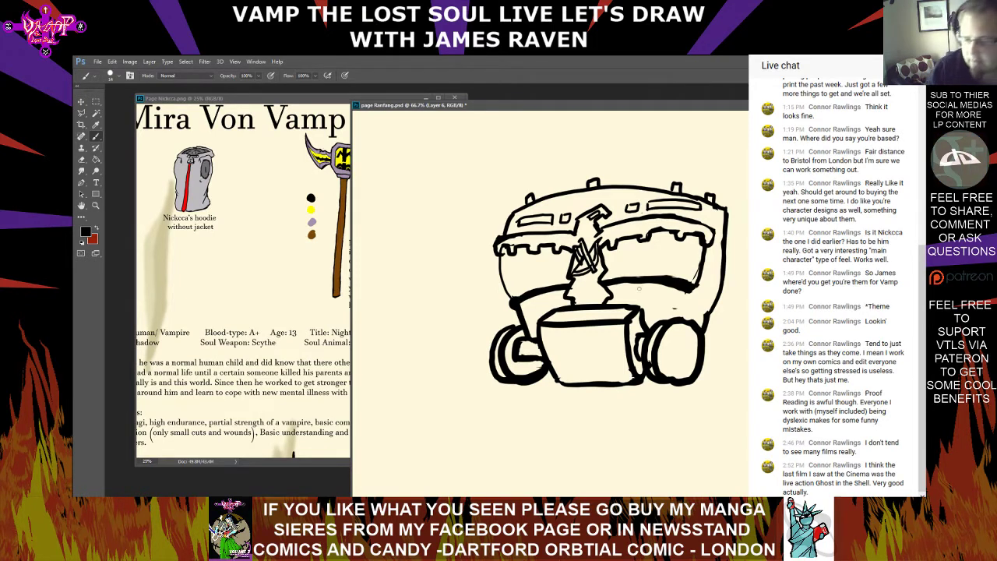
{"action": "left_click_drag", "start_coordinate": [667, 289], "coordinate": [623, 301]}
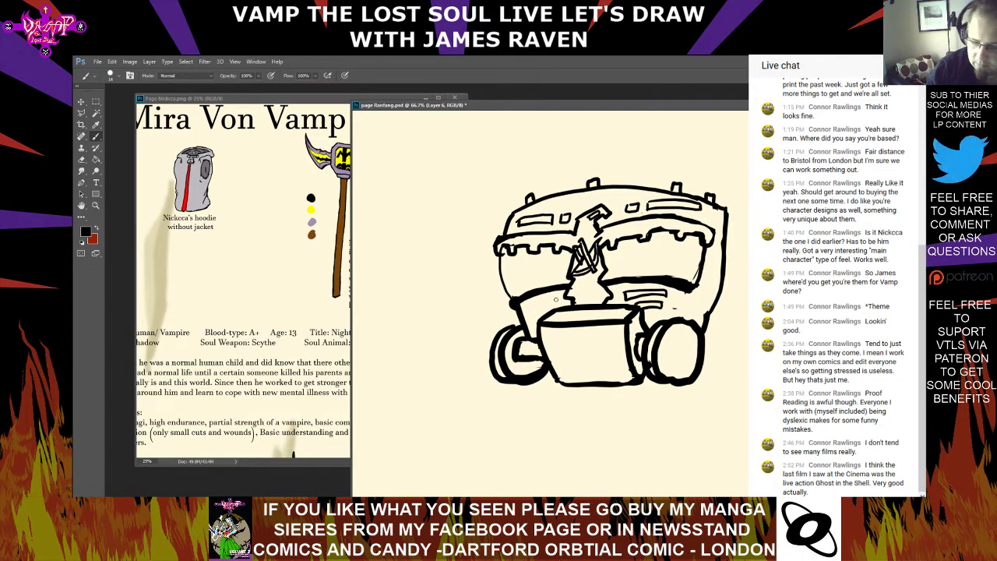
{"action": "left_click_drag", "start_coordinate": [527, 314], "coordinate": [549, 305]}
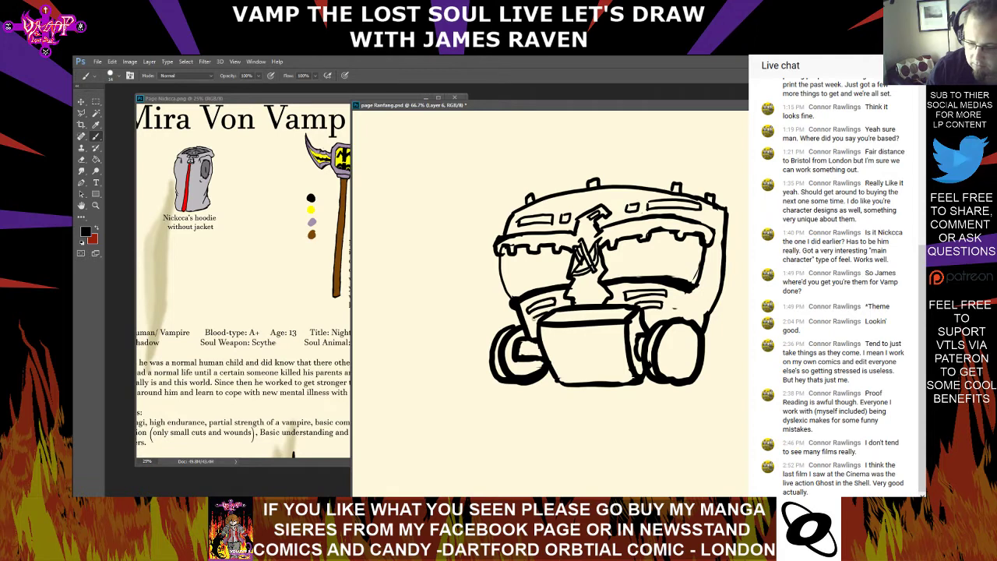
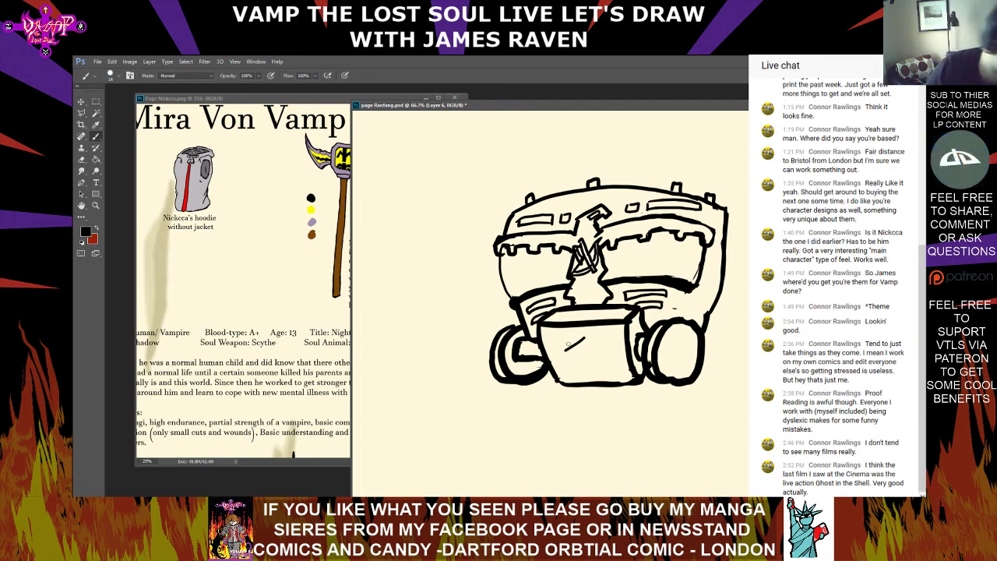
Draw a jagged-backed animal head emblem on the front of the mouth box, with small triangles in the box's corners
{"action": "left_click_drag", "start_coordinate": [561, 366], "coordinate": [567, 377]}
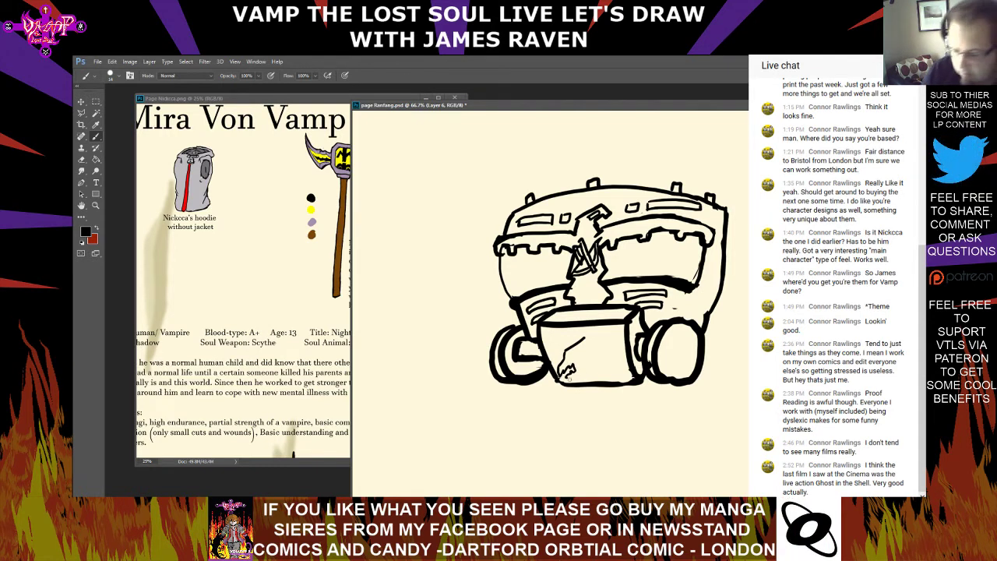
{"action": "mouse_move", "coordinate": [566, 377]}
{"action": "left_mouse_down"}
{"action": "mouse_move", "coordinate": [597, 363]}
{"action": "mouse_move", "coordinate": [582, 333]}
{"action": "mouse_move", "coordinate": [599, 334]}
{"action": "mouse_move", "coordinate": [594, 369]}
{"action": "mouse_move", "coordinate": [589, 346]}
{"action": "mouse_move", "coordinate": [598, 363]}
{"action": "left_mouse_up"}
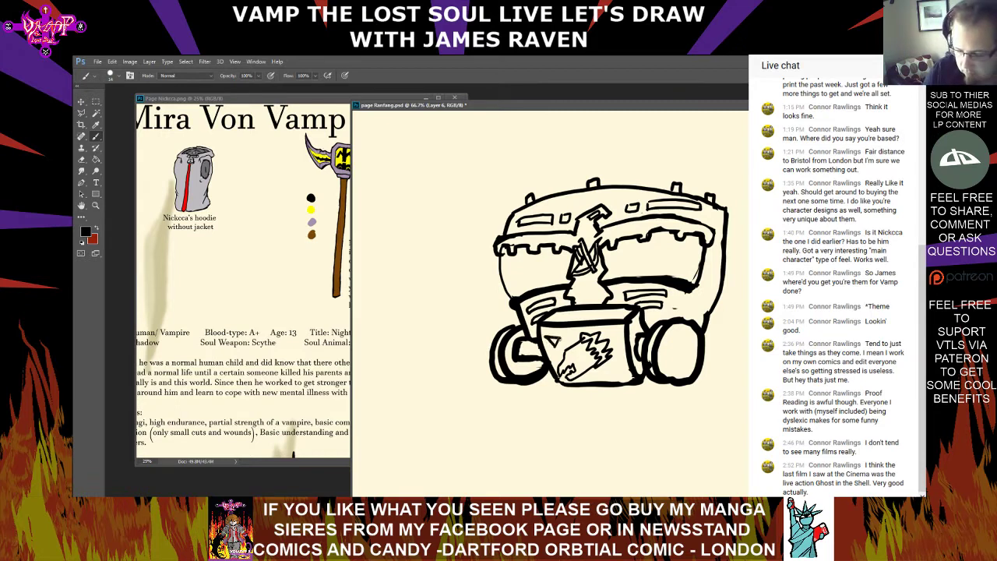
{"action": "mouse_move", "coordinate": [603, 374]}
{"action": "left_mouse_down"}
{"action": "mouse_move", "coordinate": [621, 378]}
{"action": "mouse_move", "coordinate": [612, 366]}
{"action": "left_mouse_up"}
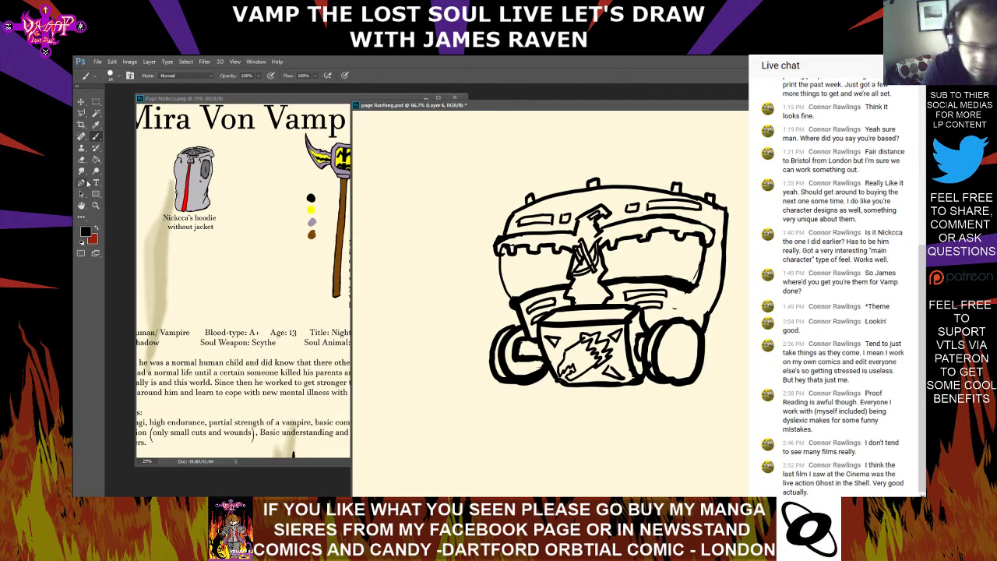
Erase the front part of the head emblem, redraw it as a snouted profile, and add a triangle in the box's lower-left corner
{"action": "left_click", "coordinate": [81, 159]}
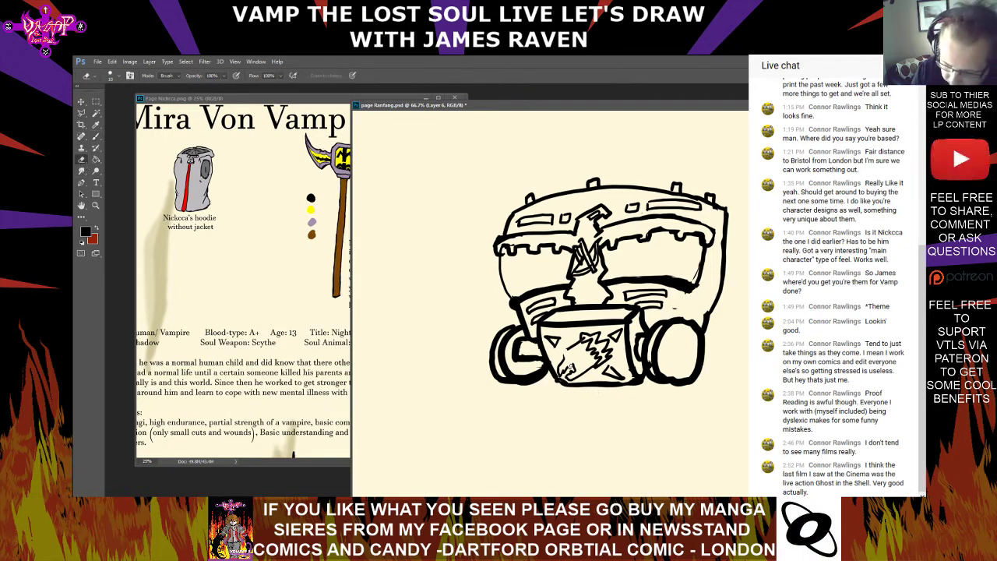
{"action": "mouse_move", "coordinate": [570, 372]}
{"action": "left_mouse_down"}
{"action": "mouse_move", "coordinate": [575, 379]}
{"action": "mouse_move", "coordinate": [564, 377]}
{"action": "left_mouse_up"}
{"action": "left_click", "coordinate": [567, 350]}
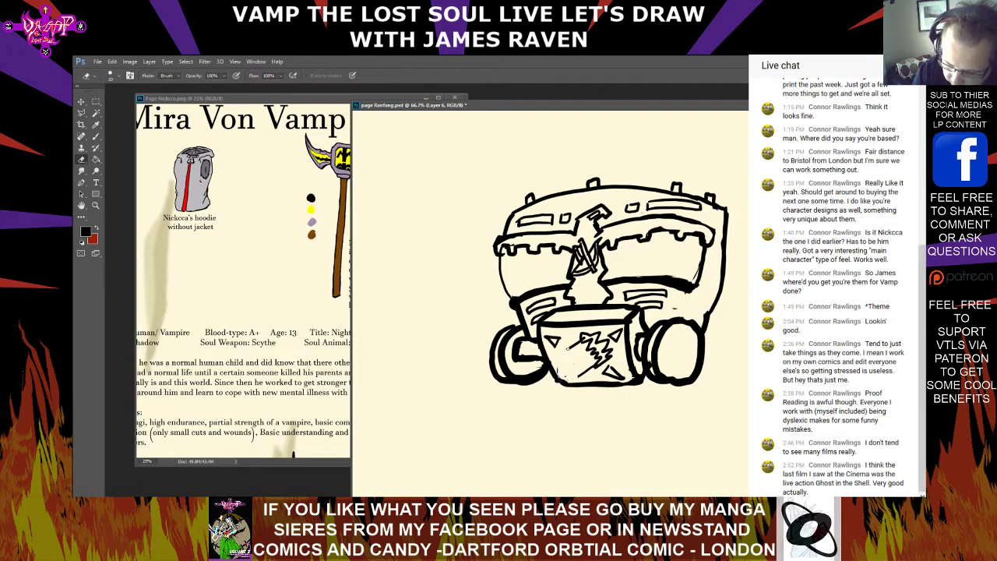
{"action": "left_click", "coordinate": [573, 352]}
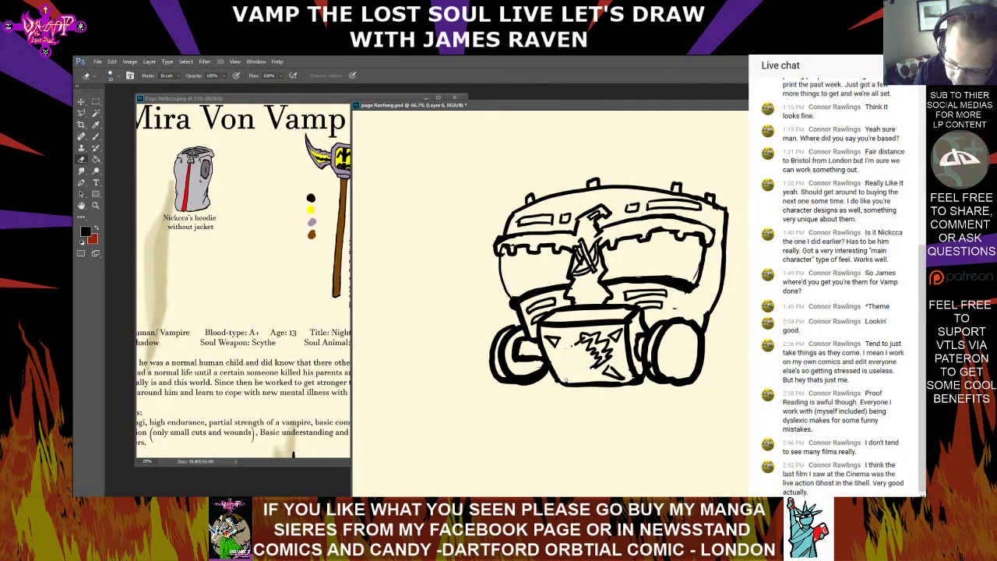
{"action": "left_click", "coordinate": [96, 137]}
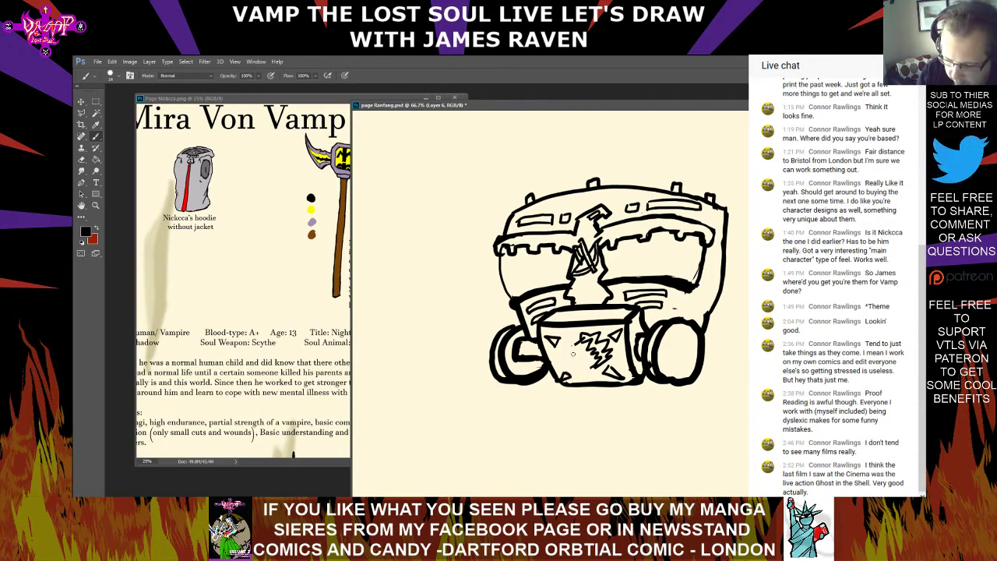
{"action": "mouse_move", "coordinate": [568, 348]}
{"action": "left_mouse_down"}
{"action": "mouse_move", "coordinate": [568, 378]}
{"action": "mouse_move", "coordinate": [597, 364]}
{"action": "left_mouse_up"}
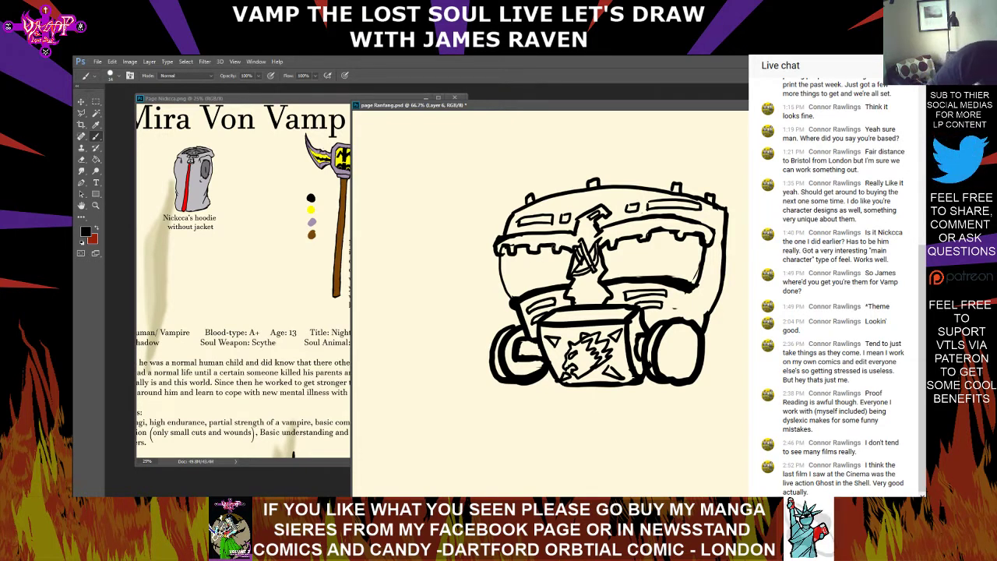
Draw an outlined lightning bolt in each lens opening and touch up the lower lens edges
{"action": "mouse_move", "coordinate": [540, 259]}
{"action": "left_mouse_down"}
{"action": "mouse_move", "coordinate": [522, 290]}
{"action": "mouse_move", "coordinate": [543, 257]}
{"action": "left_mouse_up"}
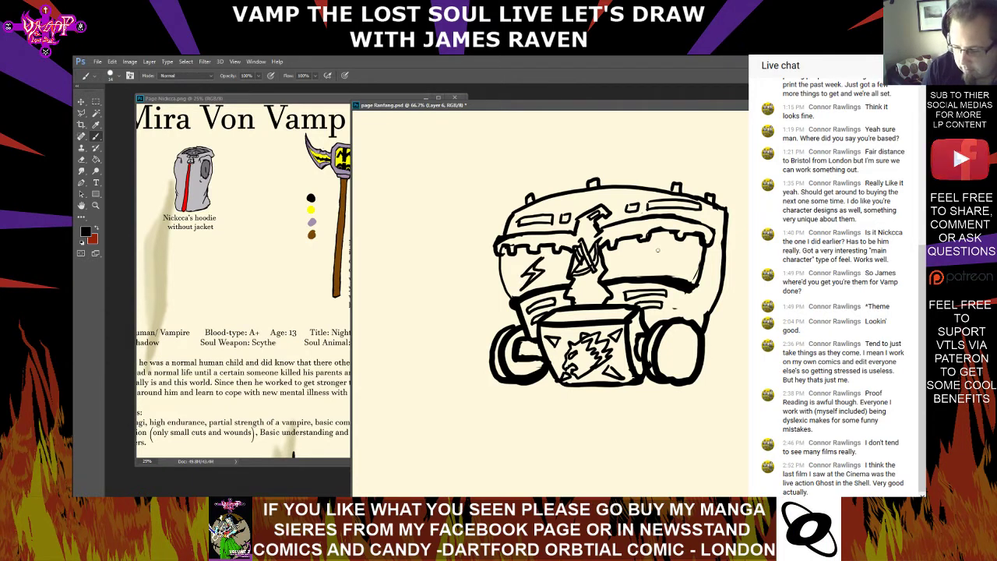
{"action": "mouse_move", "coordinate": [659, 248]}
{"action": "left_mouse_down"}
{"action": "mouse_move", "coordinate": [651, 265]}
{"action": "mouse_move", "coordinate": [667, 257]}
{"action": "left_mouse_up"}
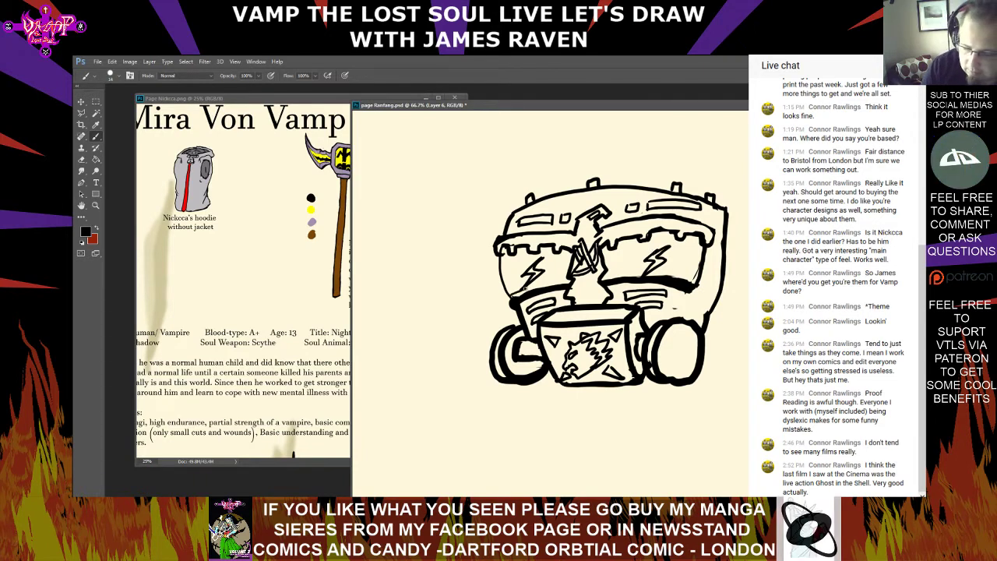
{"action": "left_click_drag", "start_coordinate": [536, 287], "coordinate": [698, 278]}
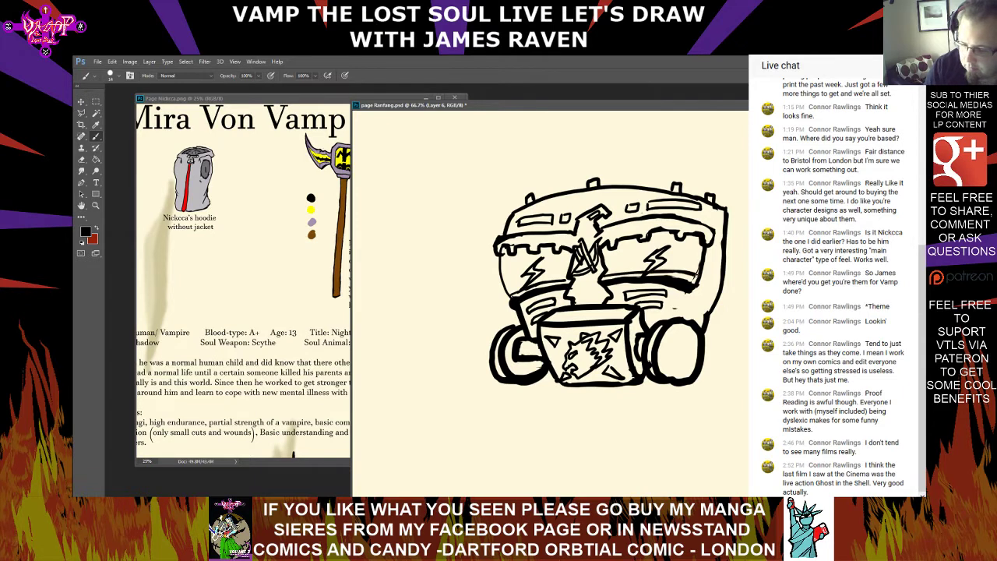
Erase the lightning bolt in the right lens and redraw it smaller in the same place
{"action": "key", "text": "e"}
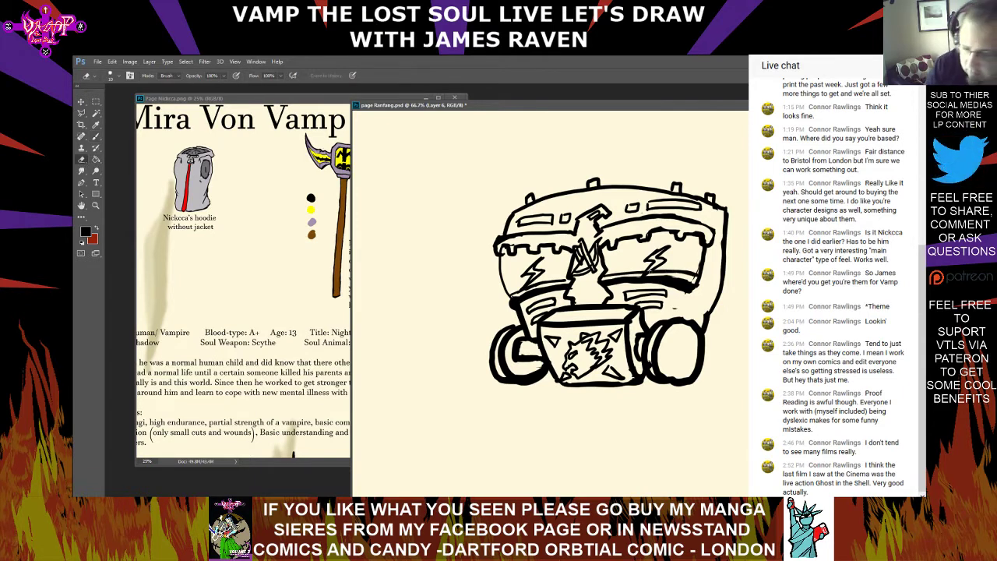
{"action": "left_click_drag", "start_coordinate": [649, 262], "coordinate": [666, 264]}
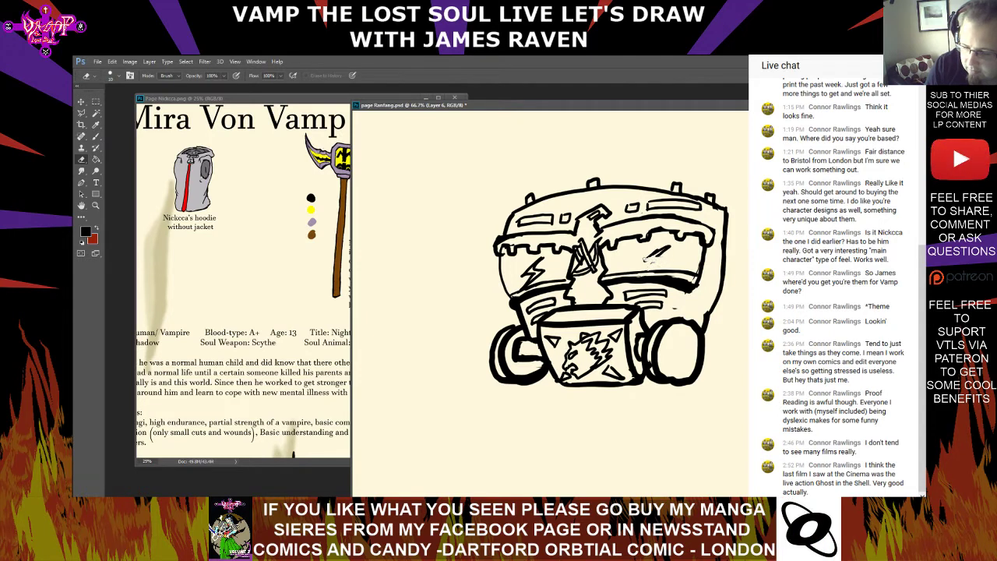
{"action": "mouse_move", "coordinate": [670, 249]}
{"action": "left_mouse_down"}
{"action": "mouse_move", "coordinate": [656, 251]}
{"action": "mouse_move", "coordinate": [669, 247]}
{"action": "mouse_move", "coordinate": [657, 261]}
{"action": "left_mouse_up"}
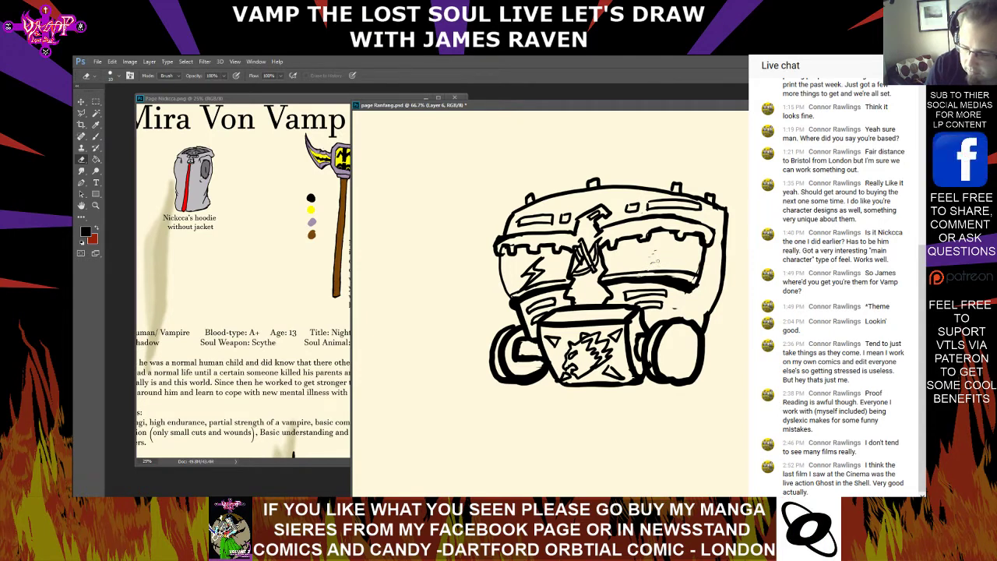
{"action": "key", "text": "b"}
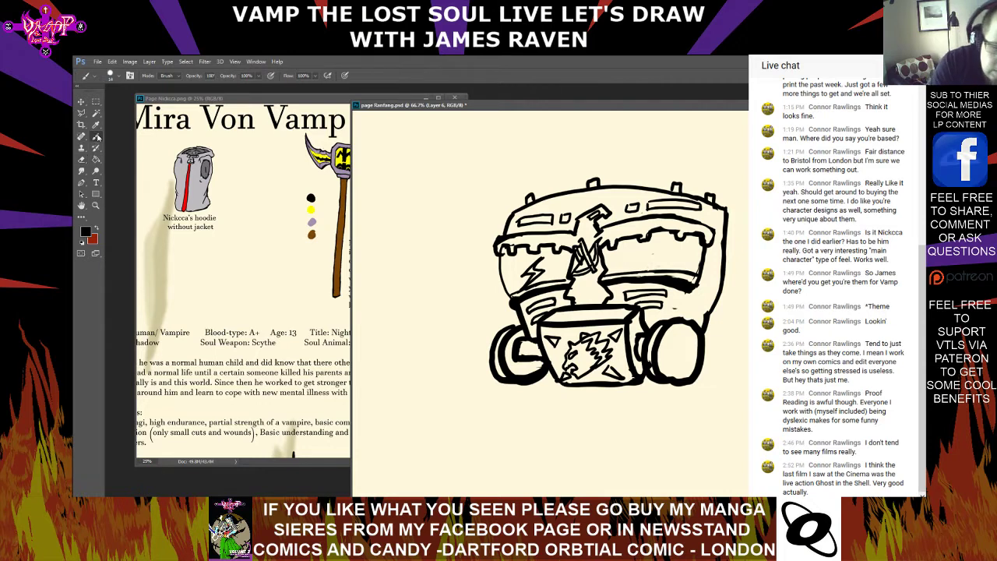
{"action": "left_click_drag", "start_coordinate": [658, 242], "coordinate": [642, 270]}
{"action": "left_click_drag", "start_coordinate": [656, 257], "coordinate": [663, 247]}
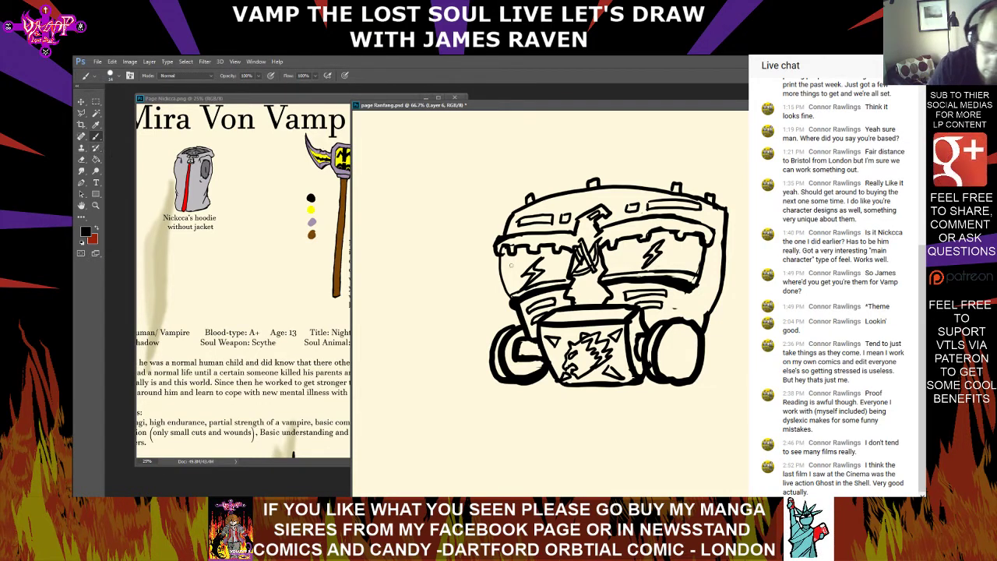
Fill both lenses black around the lightning bolts and paint a black colour swatch beside the mask
{"action": "mouse_move", "coordinate": [506, 248]}
{"action": "left_mouse_down"}
{"action": "mouse_move", "coordinate": [506, 285]}
{"action": "mouse_move", "coordinate": [509, 262]}
{"action": "left_mouse_up"}
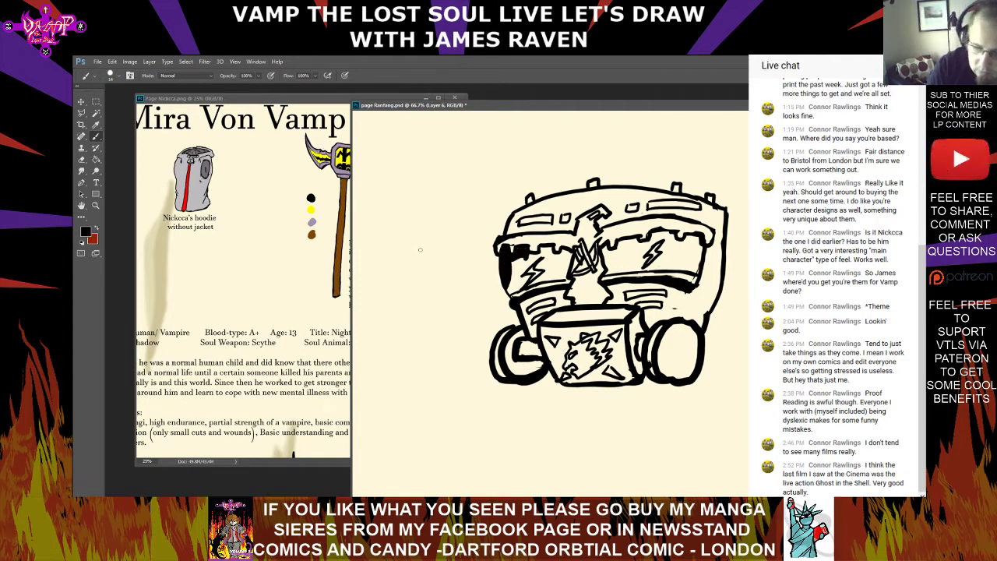
{"action": "left_click_drag", "start_coordinate": [422, 252], "coordinate": [418, 249]}
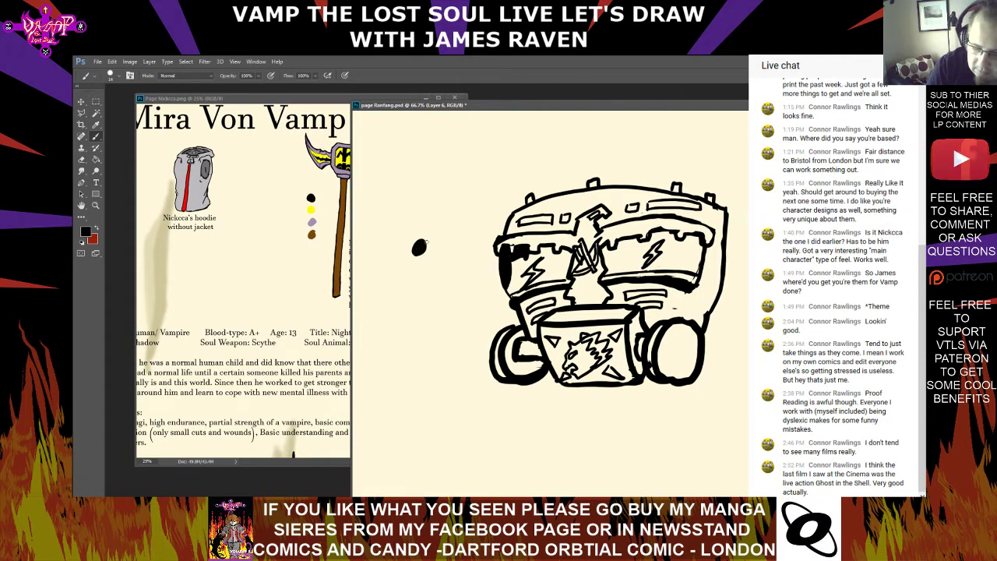
{"action": "mouse_move", "coordinate": [518, 263]}
{"action": "left_mouse_down"}
{"action": "mouse_move", "coordinate": [511, 285]}
{"action": "mouse_move", "coordinate": [531, 278]}
{"action": "mouse_move", "coordinate": [535, 261]}
{"action": "mouse_move", "coordinate": [514, 287]}
{"action": "mouse_move", "coordinate": [518, 270]}
{"action": "mouse_move", "coordinate": [543, 253]}
{"action": "mouse_move", "coordinate": [531, 284]}
{"action": "mouse_move", "coordinate": [561, 277]}
{"action": "left_mouse_up"}
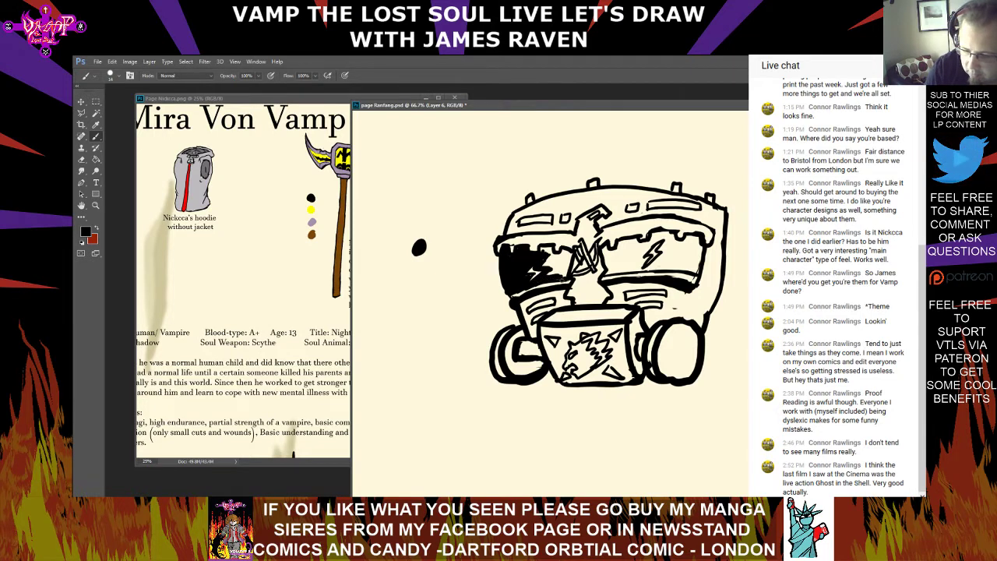
{"action": "mouse_move", "coordinate": [565, 280]}
{"action": "left_mouse_down"}
{"action": "mouse_move", "coordinate": [571, 257]}
{"action": "mouse_move", "coordinate": [569, 272]}
{"action": "mouse_move", "coordinate": [547, 263]}
{"action": "mouse_move", "coordinate": [549, 254]}
{"action": "mouse_move", "coordinate": [607, 260]}
{"action": "mouse_move", "coordinate": [605, 247]}
{"action": "mouse_move", "coordinate": [653, 238]}
{"action": "mouse_move", "coordinate": [620, 271]}
{"action": "mouse_move", "coordinate": [645, 270]}
{"action": "mouse_move", "coordinate": [616, 254]}
{"action": "mouse_move", "coordinate": [635, 237]}
{"action": "mouse_move", "coordinate": [673, 233]}
{"action": "mouse_move", "coordinate": [665, 231]}
{"action": "mouse_move", "coordinate": [660, 260]}
{"action": "mouse_move", "coordinate": [683, 263]}
{"action": "mouse_move", "coordinate": [653, 272]}
{"action": "mouse_move", "coordinate": [698, 271]}
{"action": "mouse_move", "coordinate": [675, 251]}
{"action": "left_mouse_up"}
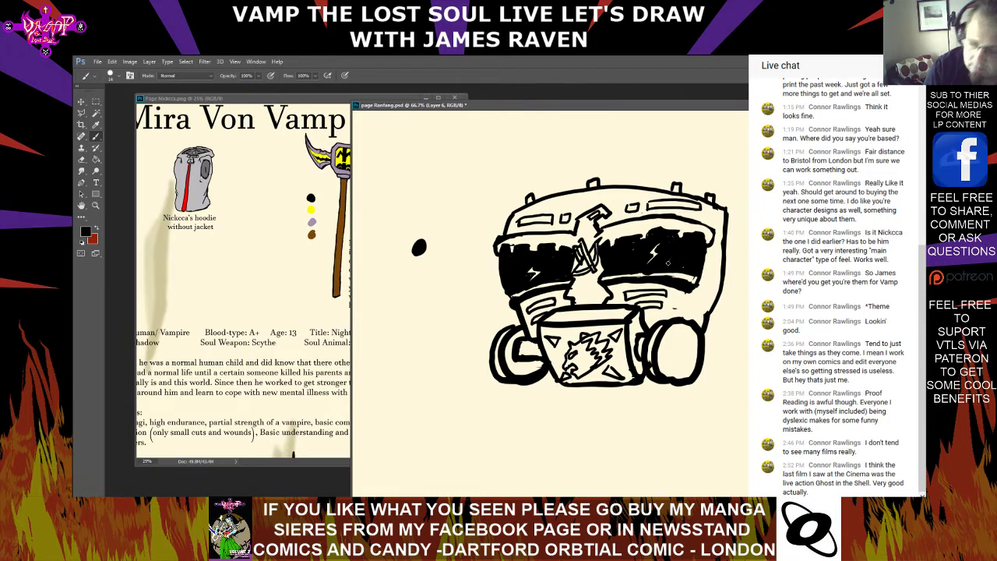
Create a new layer named Layer 7 and set the foreground colour to off-white fafafa
{"action": "left_click", "coordinate": [84, 160]}
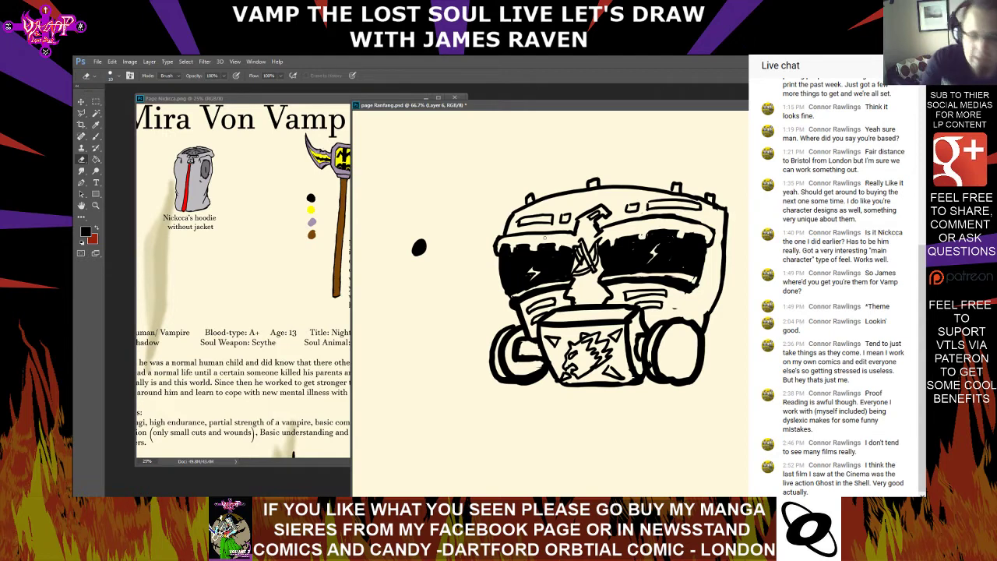
{"action": "left_click", "coordinate": [148, 62]}
{"action": "left_click", "coordinate": [269, 71]}
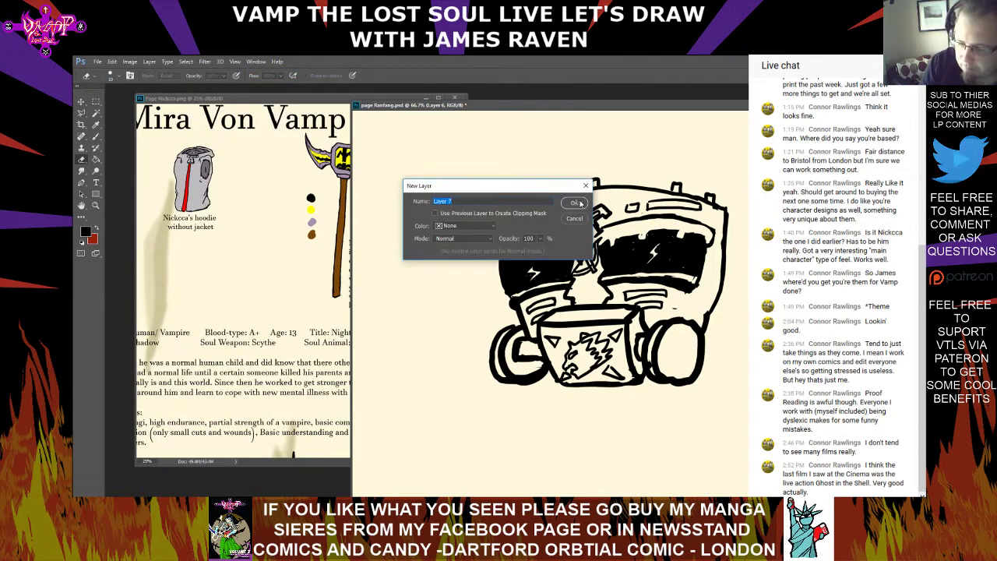
{"action": "key", "text": "Return"}
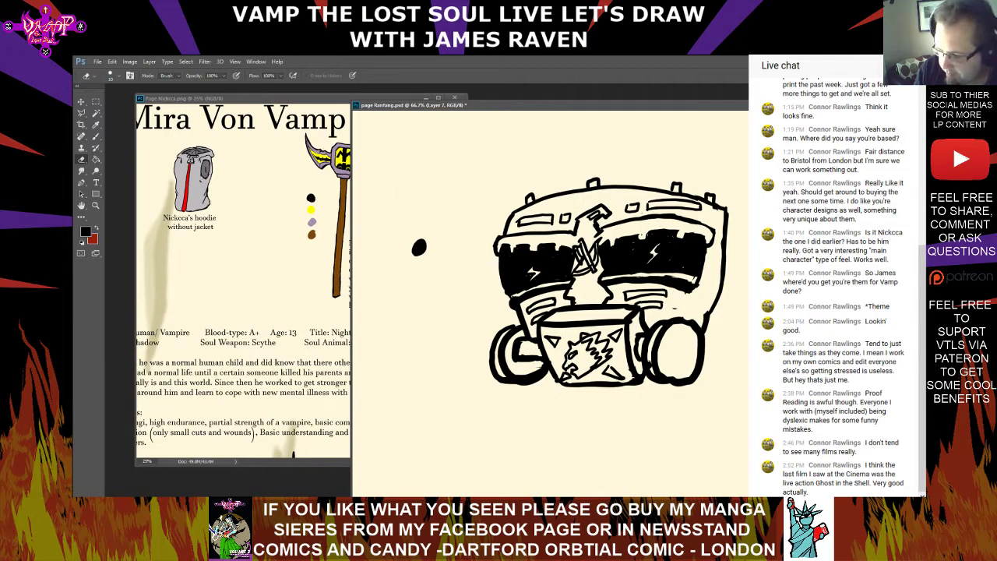
{"action": "left_click", "coordinate": [86, 232]}
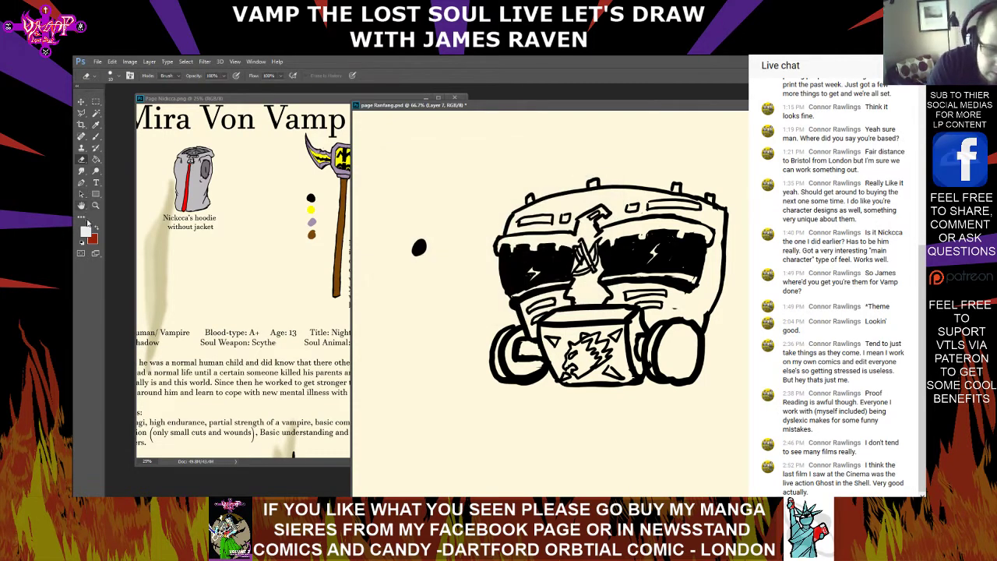
{"action": "key", "text": "Return"}
{"action": "left_click", "coordinate": [385, 181]}
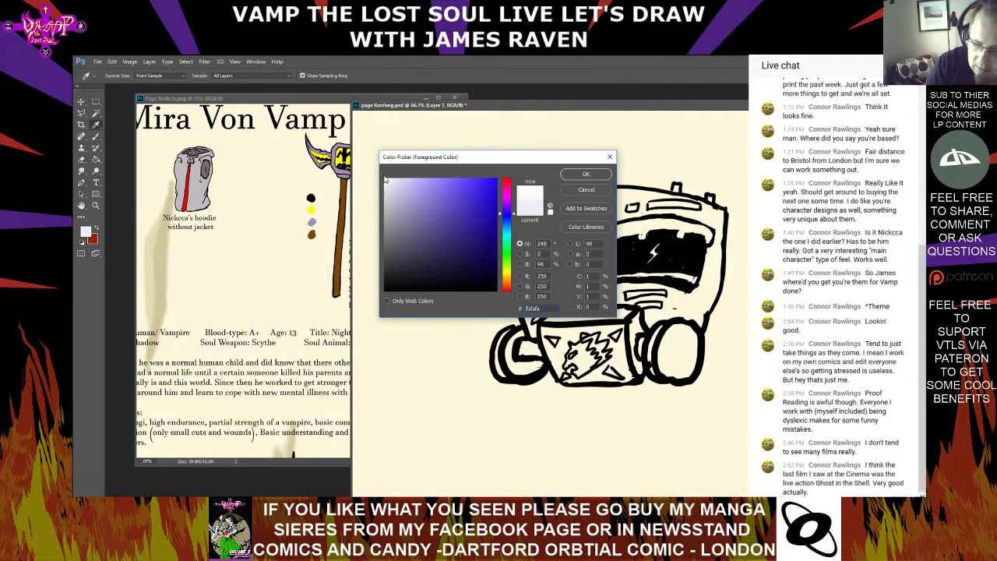
{"action": "left_click", "coordinate": [585, 175]}
Paint the mask's dome, right side and cheeks off-white using an enlarged brush, and add a matching swatch below the black one
{"action": "left_click", "coordinate": [97, 138]}
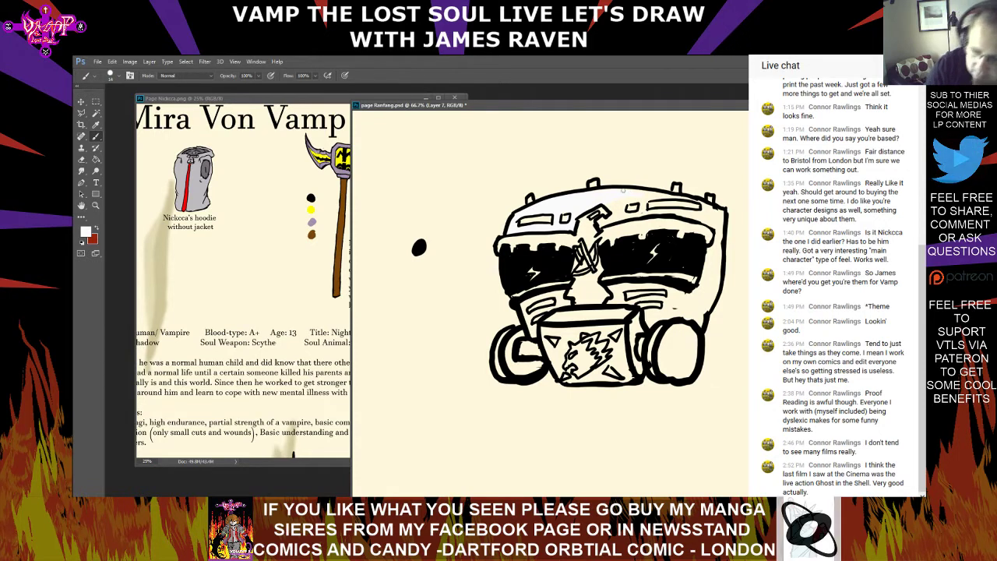
{"action": "left_click", "coordinate": [120, 76]}
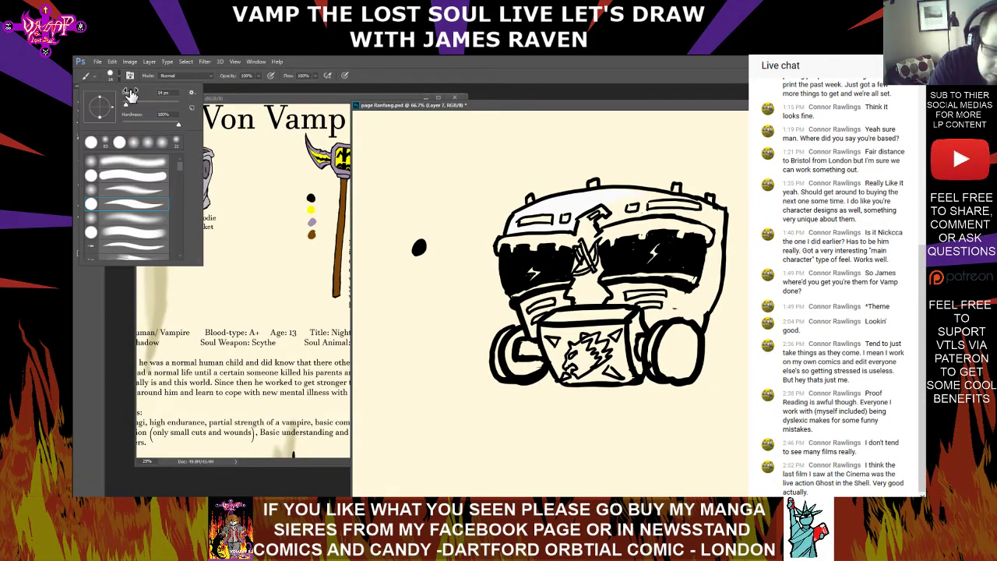
{"action": "left_click", "coordinate": [136, 104]}
{"action": "left_click", "coordinate": [618, 200]}
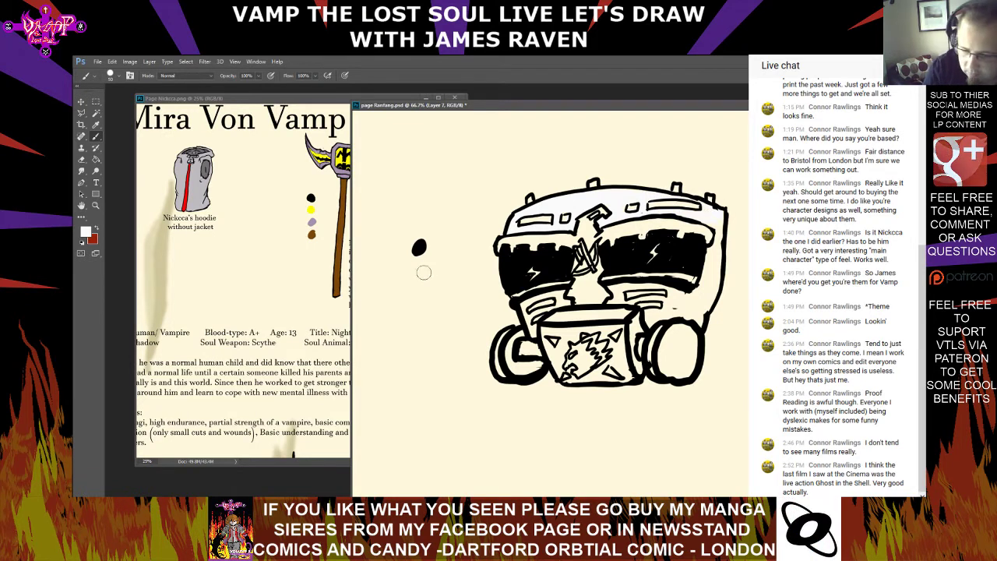
{"action": "left_click_drag", "start_coordinate": [424, 273], "coordinate": [421, 288]}
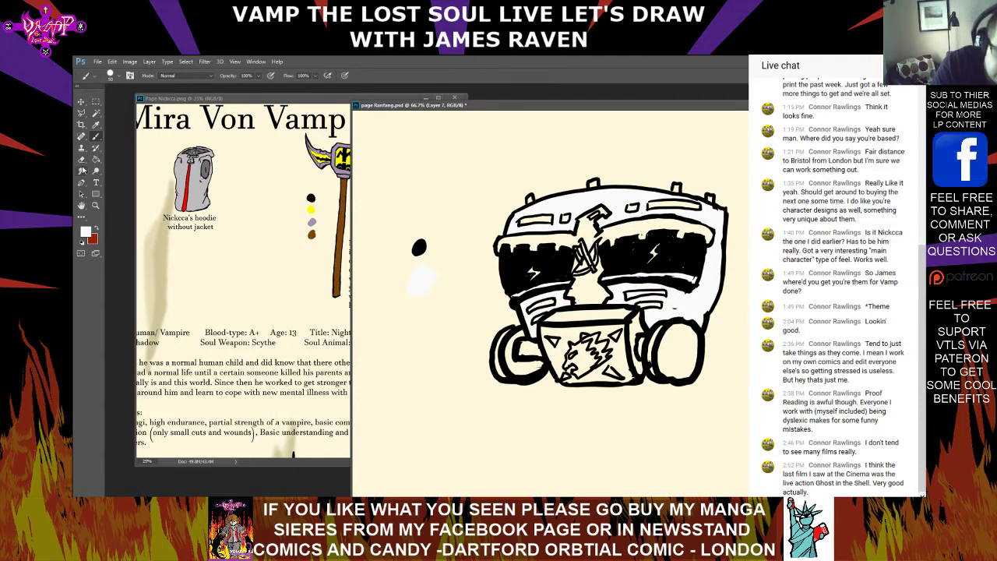
Paint the animal head emblem on the mouth box off-white and erase the colour outside its outline
{"action": "left_click", "coordinate": [82, 159]}
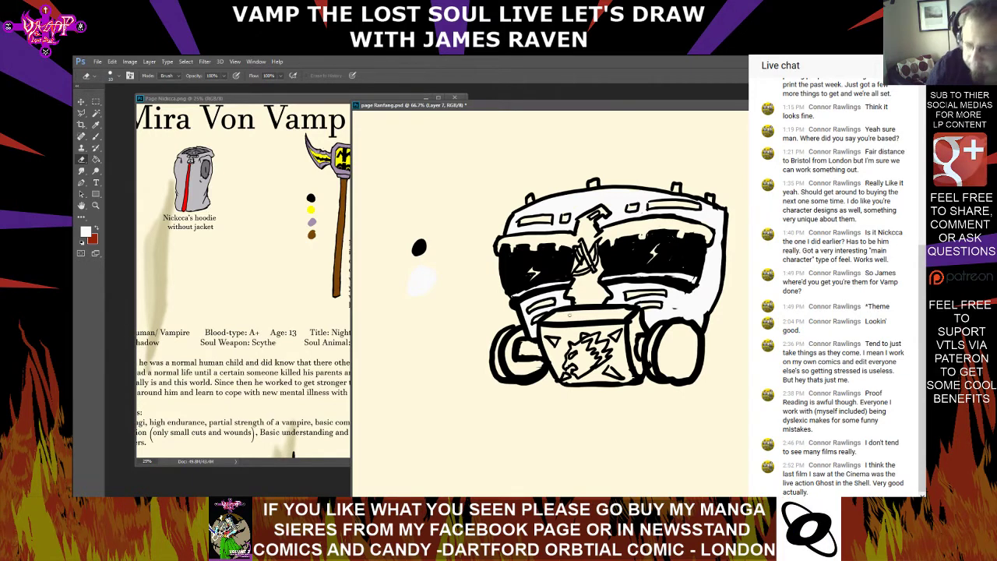
{"action": "left_click", "coordinate": [97, 137]}
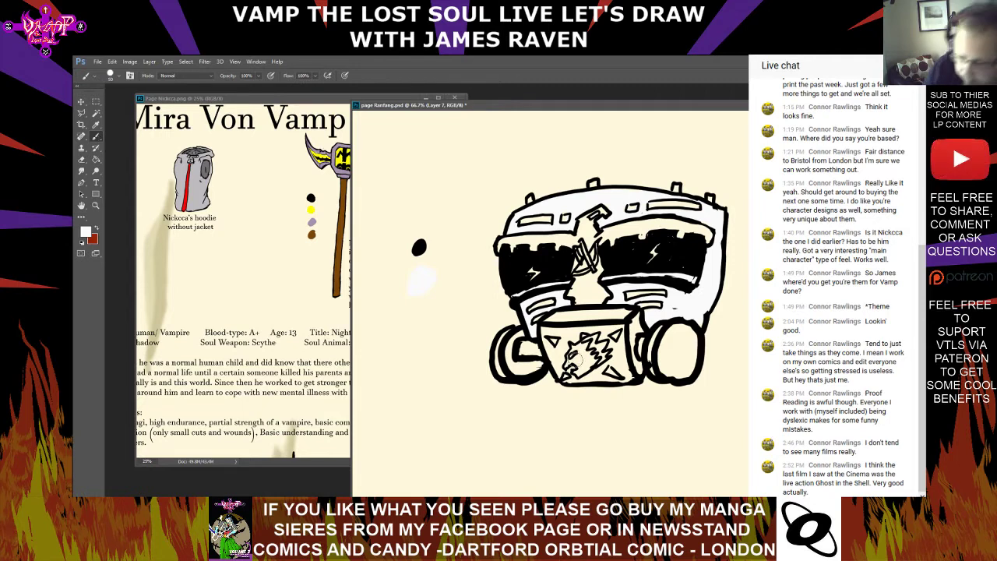
{"action": "mouse_move", "coordinate": [574, 363]}
{"action": "left_mouse_down"}
{"action": "mouse_move", "coordinate": [589, 364]}
{"action": "mouse_move", "coordinate": [577, 352]}
{"action": "mouse_move", "coordinate": [610, 364]}
{"action": "left_mouse_up"}
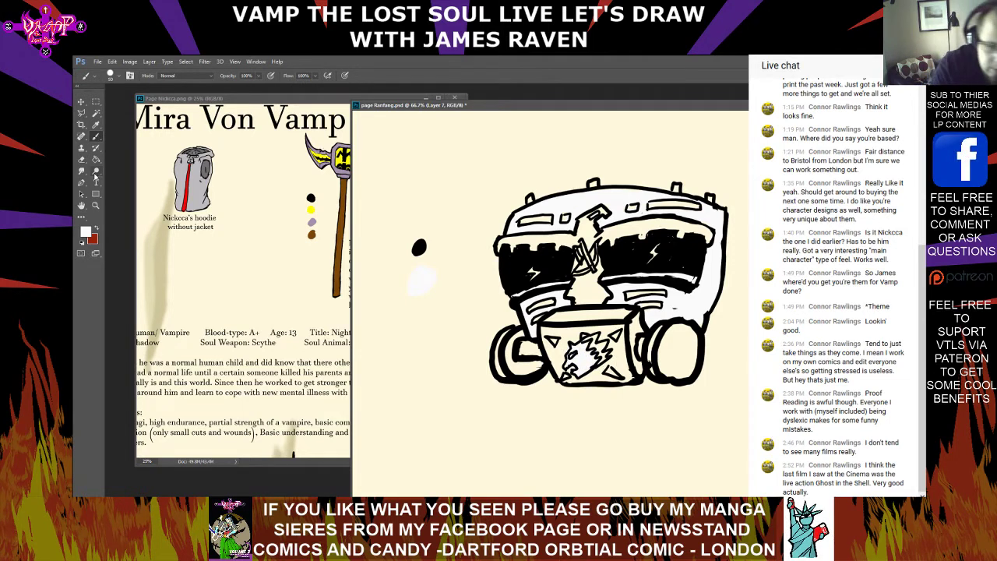
{"action": "left_click", "coordinate": [81, 159]}
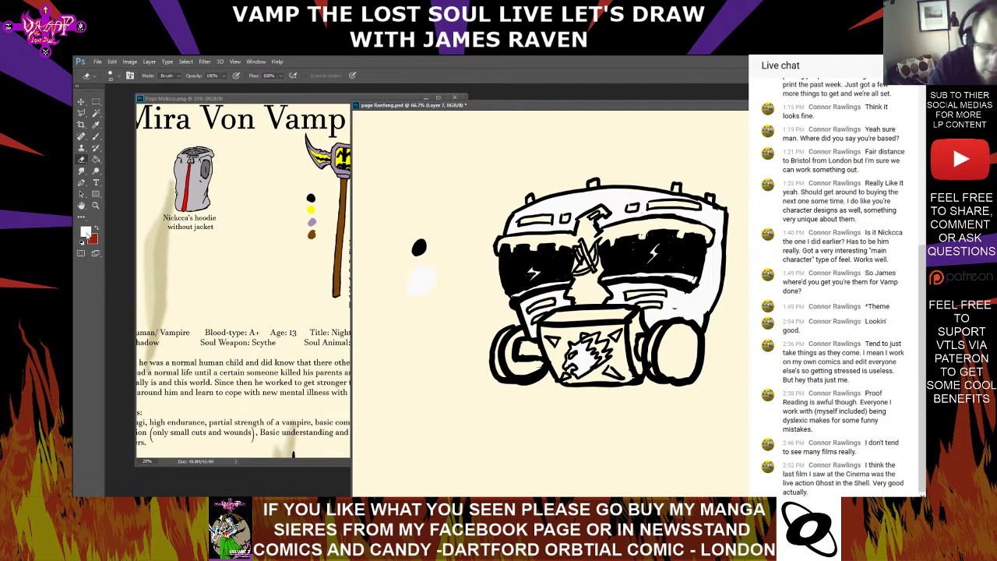
Set the foreground colour to a crimson red
{"action": "left_click", "coordinate": [85, 231]}
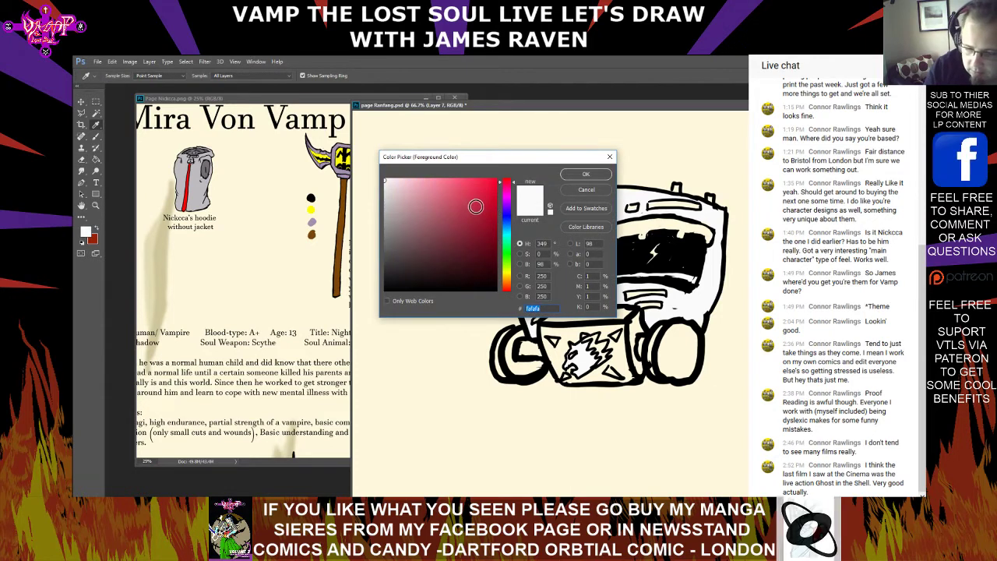
{"action": "mouse_move", "coordinate": [476, 207]}
{"action": "left_mouse_down"}
{"action": "mouse_move", "coordinate": [487, 229]}
{"action": "mouse_move", "coordinate": [490, 209]}
{"action": "left_mouse_up"}
{"action": "left_click", "coordinate": [574, 178]}
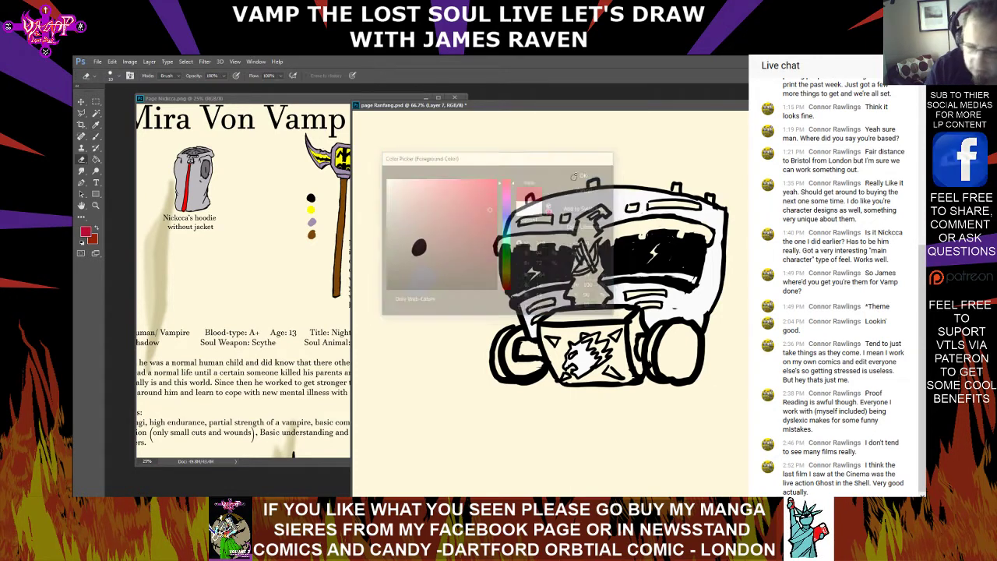
Add a crimson swatch below the off-white one with a smaller brush, and paint the cheek slots and mouth-box emblem details crimson
{"action": "left_click", "coordinate": [97, 138]}
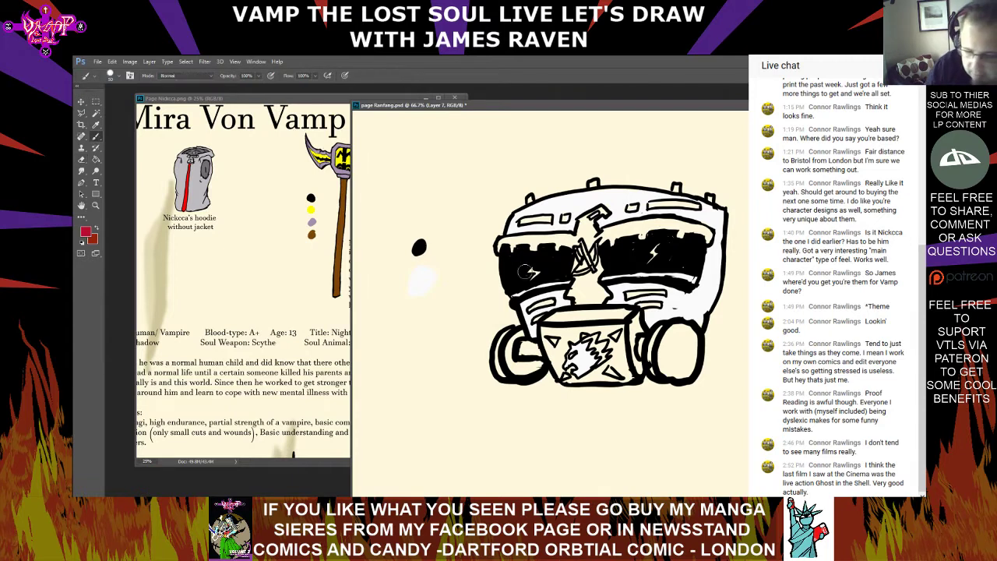
{"action": "left_click", "coordinate": [117, 77]}
{"action": "left_click_drag", "start_coordinate": [121, 101], "coordinate": [128, 106]}
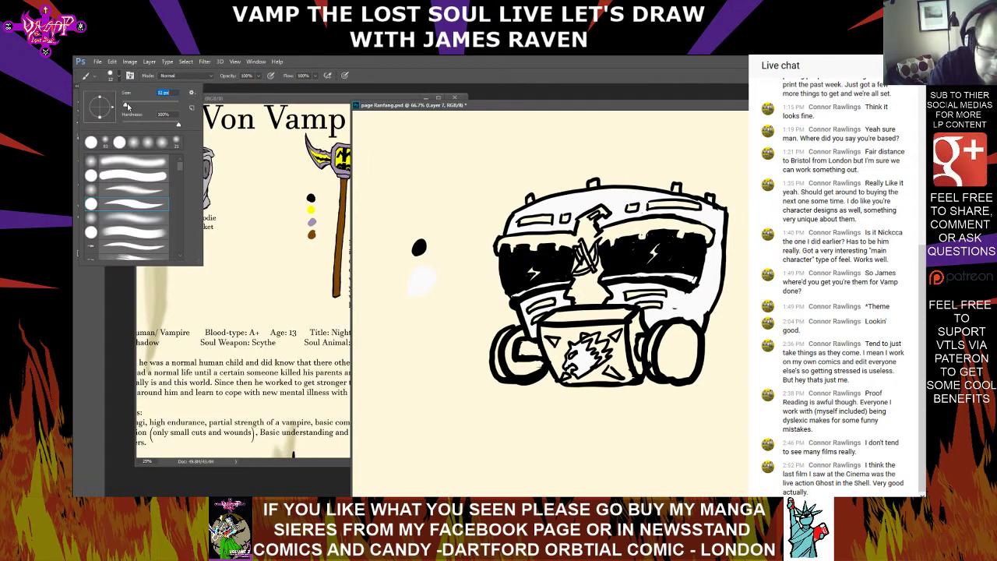
{"action": "key", "text": "Return"}
{"action": "left_click", "coordinate": [417, 315]}
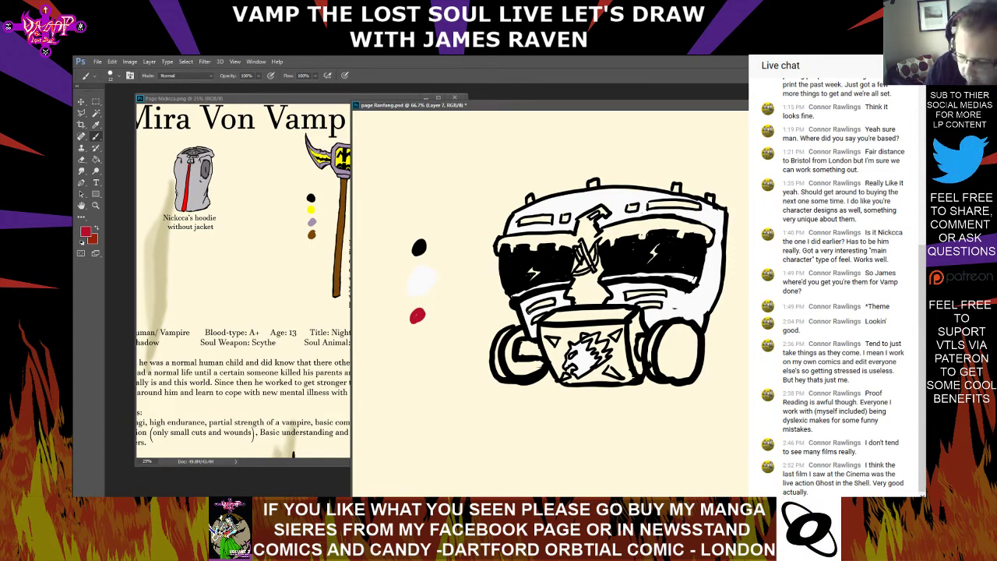
{"action": "left_click_drag", "start_coordinate": [547, 304], "coordinate": [552, 302]}
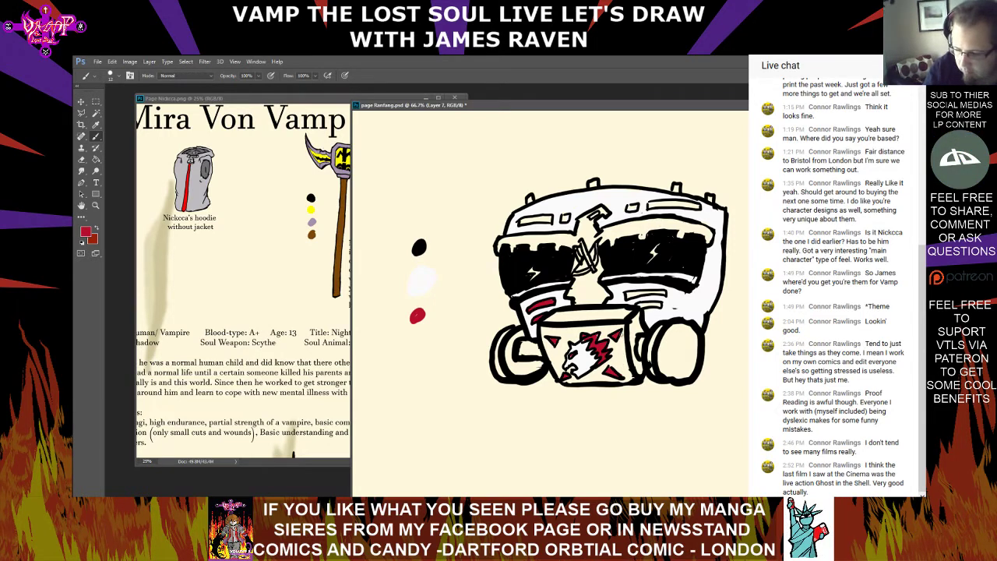
{"action": "left_click_drag", "start_coordinate": [628, 296], "coordinate": [645, 293]}
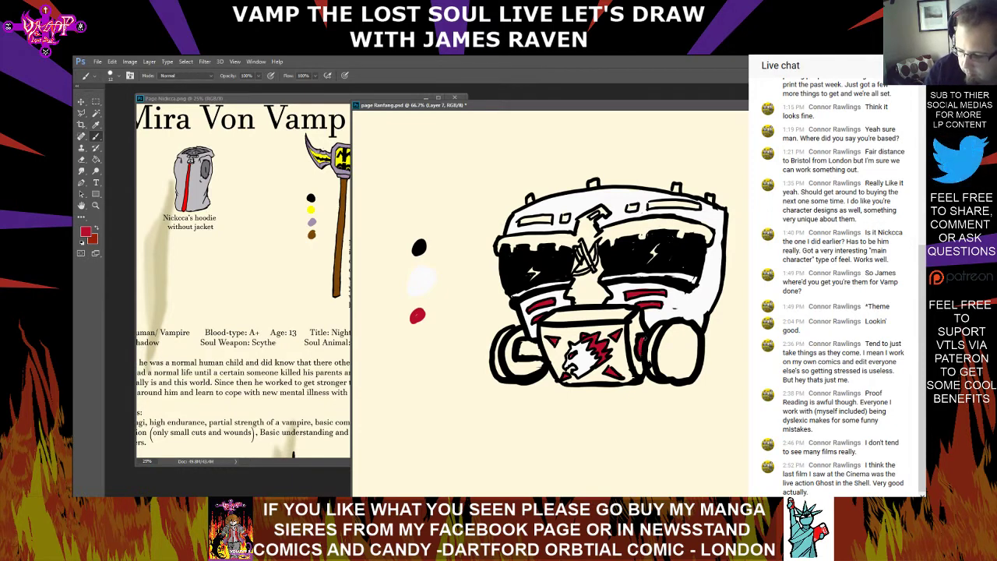
Fill both round side canisters and the face of the animal emblem on the mouth box with crimson
{"action": "left_click_drag", "start_coordinate": [657, 331], "coordinate": [649, 360]}
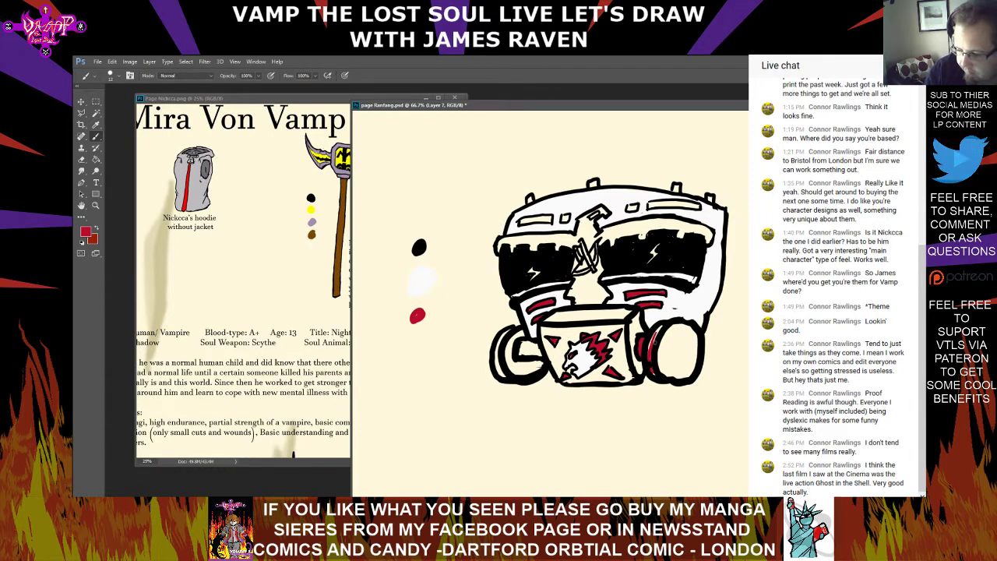
{"action": "mouse_move", "coordinate": [666, 327]}
{"action": "left_mouse_down"}
{"action": "mouse_move", "coordinate": [664, 370]}
{"action": "mouse_move", "coordinate": [680, 350]}
{"action": "left_mouse_up"}
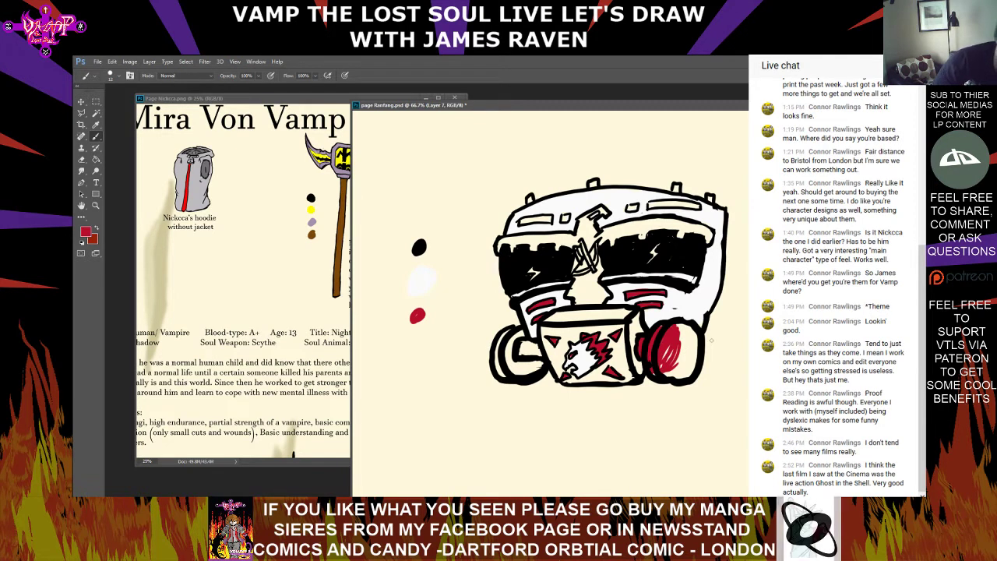
{"action": "mouse_move", "coordinate": [666, 363]}
{"action": "left_mouse_down"}
{"action": "mouse_move", "coordinate": [662, 371]}
{"action": "mouse_move", "coordinate": [689, 369]}
{"action": "mouse_move", "coordinate": [695, 349]}
{"action": "mouse_move", "coordinate": [670, 360]}
{"action": "mouse_move", "coordinate": [684, 324]}
{"action": "left_mouse_up"}
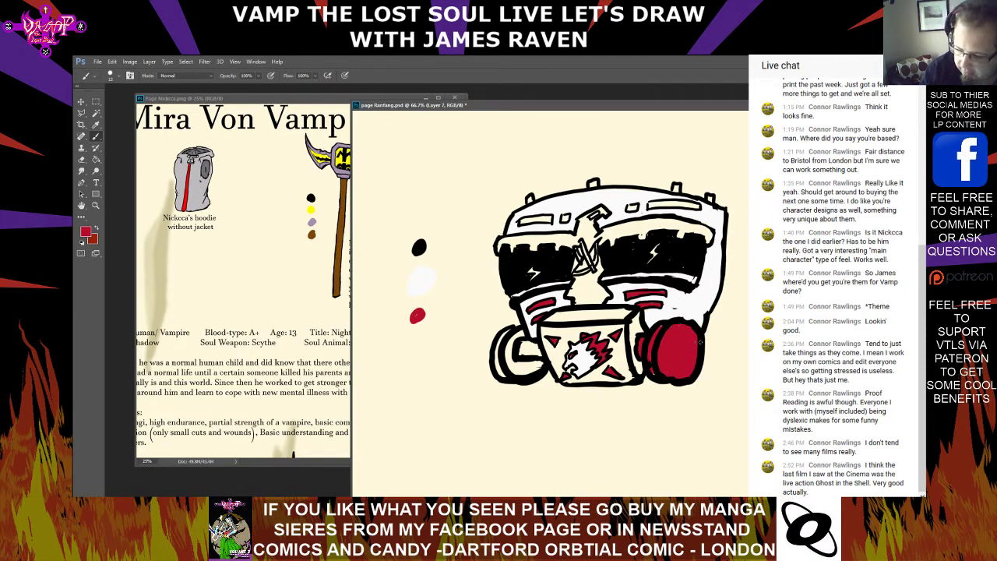
{"action": "mouse_move", "coordinate": [510, 336]}
{"action": "left_mouse_down"}
{"action": "mouse_move", "coordinate": [515, 360]}
{"action": "mouse_move", "coordinate": [536, 347]}
{"action": "left_mouse_up"}
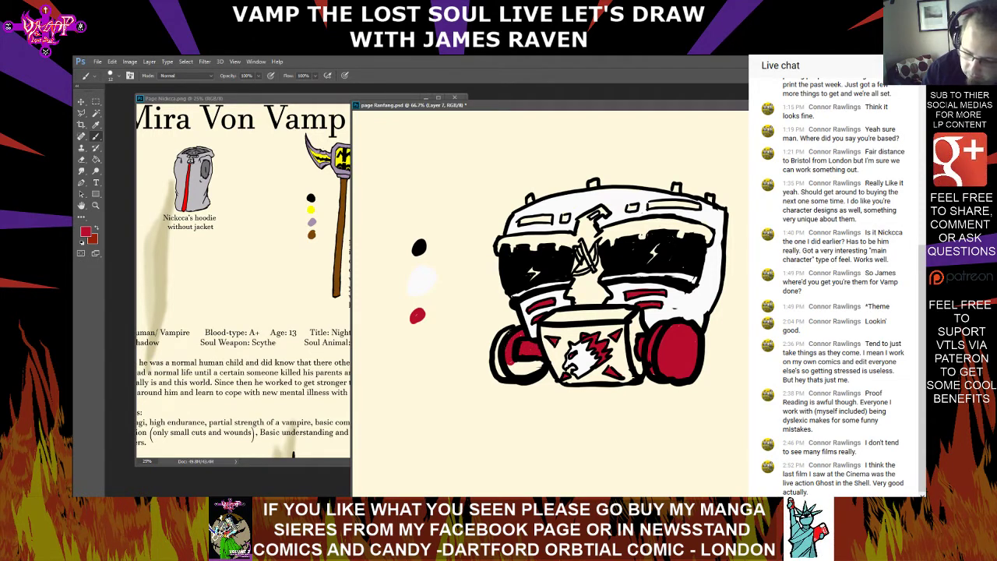
{"action": "mouse_move", "coordinate": [499, 341]}
{"action": "left_mouse_down"}
{"action": "mouse_move", "coordinate": [508, 376]}
{"action": "mouse_move", "coordinate": [535, 373]}
{"action": "left_mouse_up"}
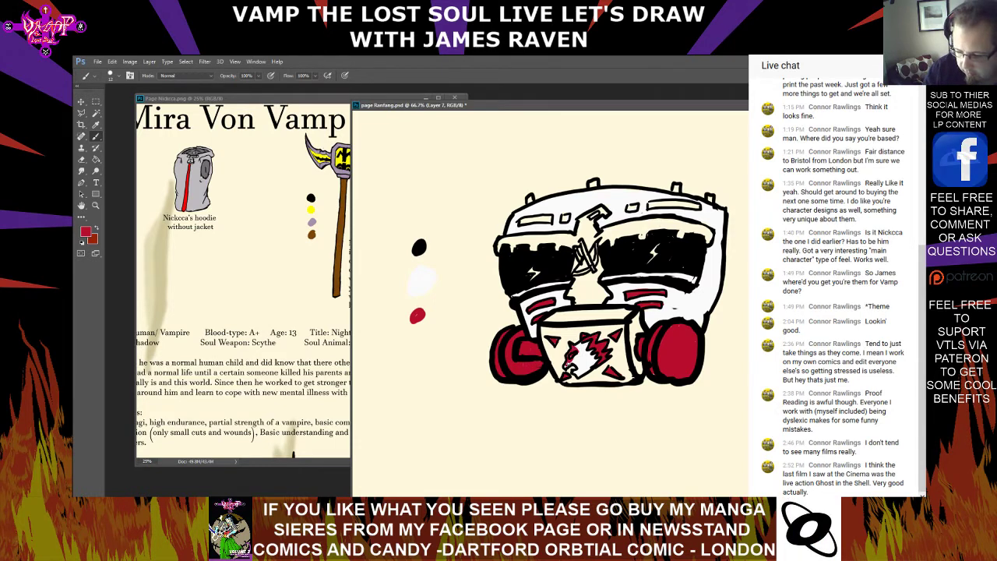
{"action": "mouse_move", "coordinate": [576, 358]}
{"action": "left_mouse_down"}
{"action": "mouse_move", "coordinate": [584, 369]}
{"action": "mouse_move", "coordinate": [591, 345]}
{"action": "mouse_move", "coordinate": [577, 350]}
{"action": "left_mouse_up"}
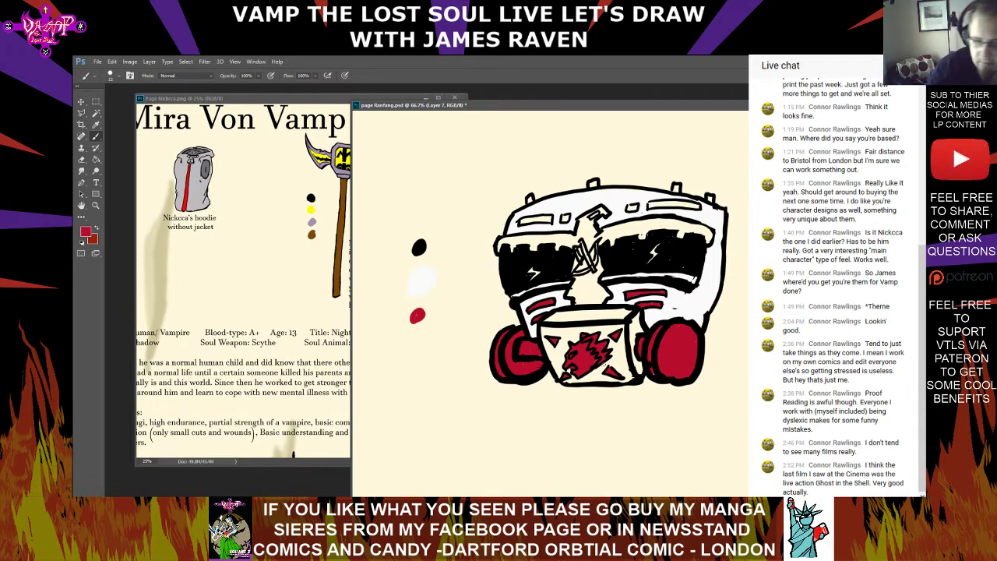
Set the foreground colour to white ffffff, and paint the emblem's mane and a small animal head on the front-facing canister
{"action": "left_click", "coordinate": [87, 231]}
{"action": "left_click", "coordinate": [418, 200]}
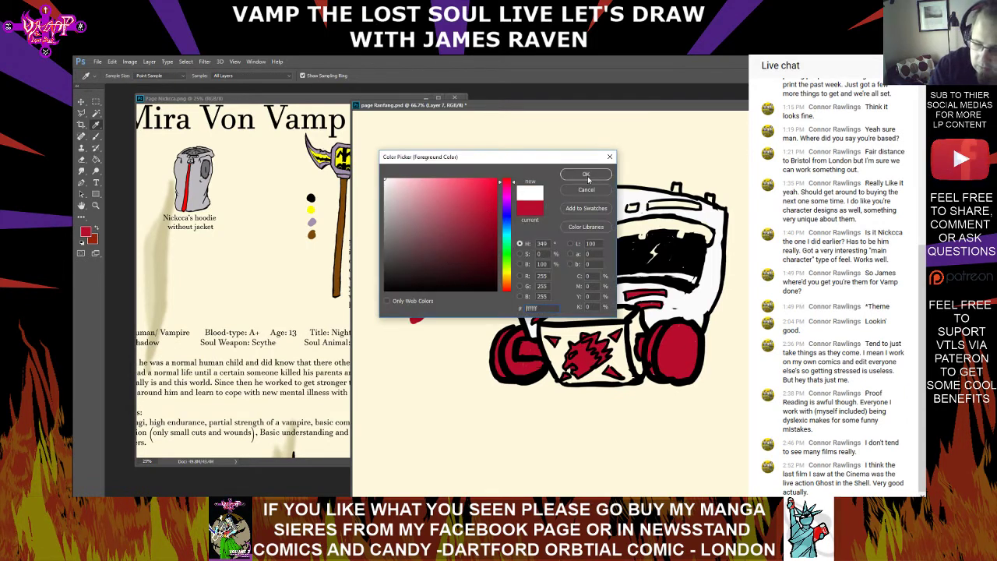
{"action": "left_click", "coordinate": [588, 176]}
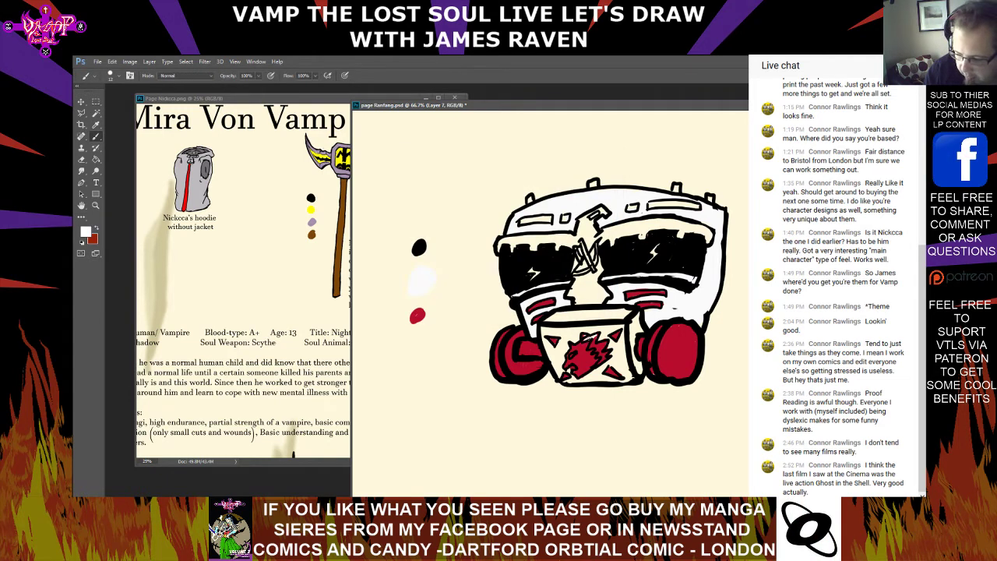
{"action": "left_click_drag", "start_coordinate": [592, 337], "coordinate": [602, 352]}
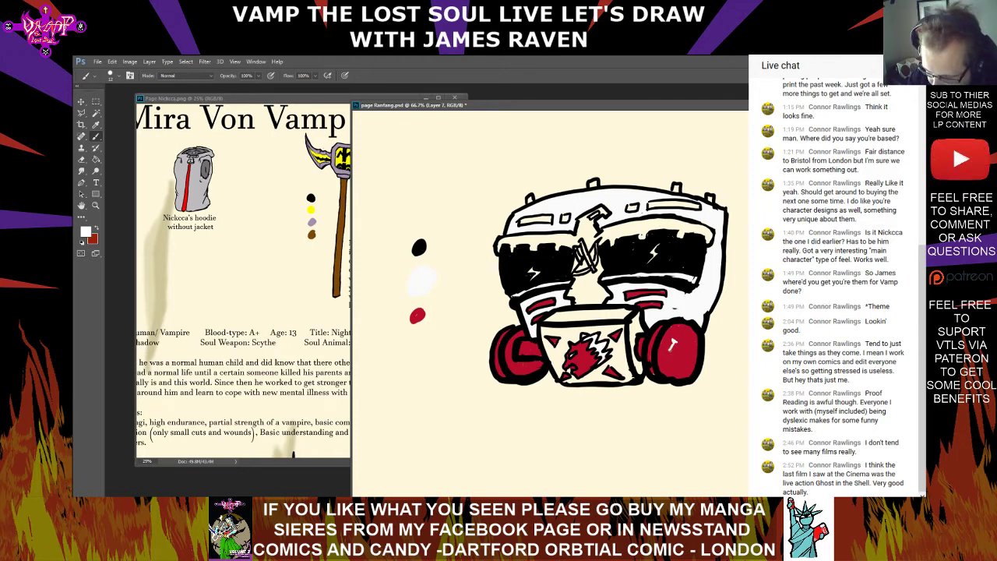
{"action": "mouse_move", "coordinate": [671, 352]}
{"action": "left_mouse_down"}
{"action": "mouse_move", "coordinate": [666, 362]}
{"action": "mouse_move", "coordinate": [677, 356]}
{"action": "mouse_move", "coordinate": [670, 345]}
{"action": "mouse_move", "coordinate": [686, 338]}
{"action": "mouse_move", "coordinate": [690, 349]}
{"action": "left_mouse_up"}
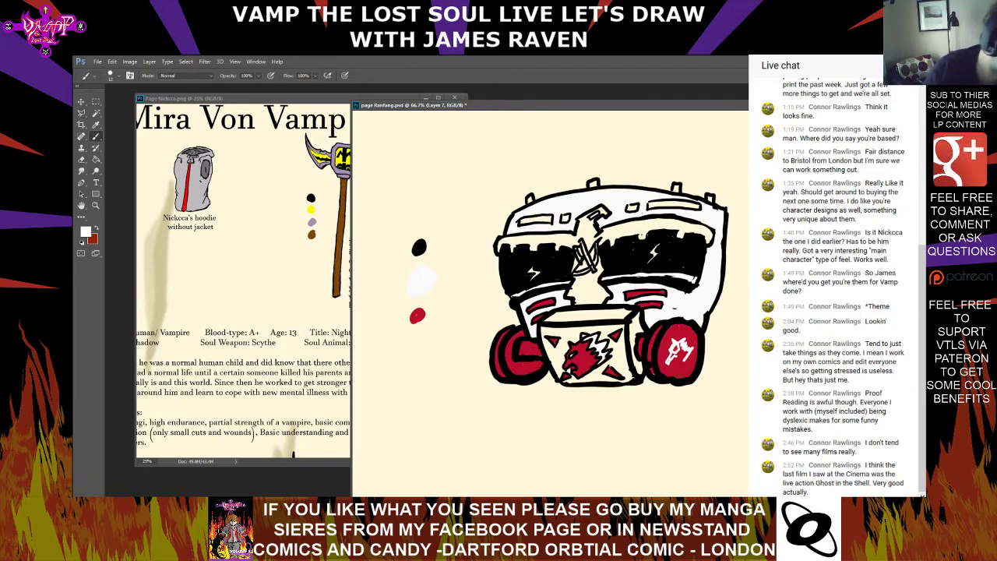
{"action": "mouse_move", "coordinate": [673, 364]}
{"action": "left_mouse_down"}
{"action": "mouse_move", "coordinate": [686, 338]}
{"action": "mouse_move", "coordinate": [693, 344]}
{"action": "mouse_move", "coordinate": [677, 361]}
{"action": "mouse_move", "coordinate": [689, 356]}
{"action": "left_mouse_up"}
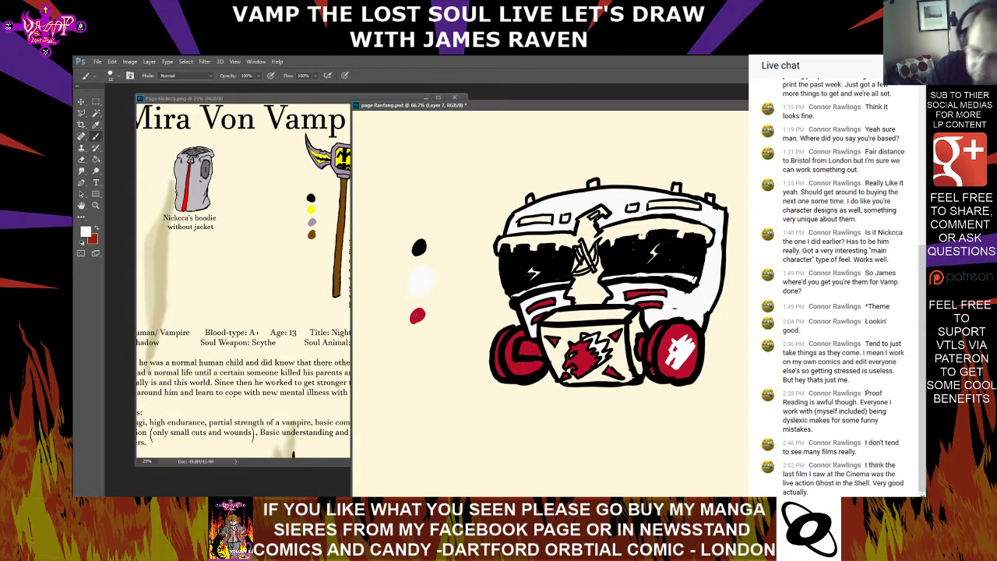
Set the foreground colour to cyan 17fafd and fill the small slots across the mask's forehead
{"action": "left_click", "coordinate": [87, 231]}
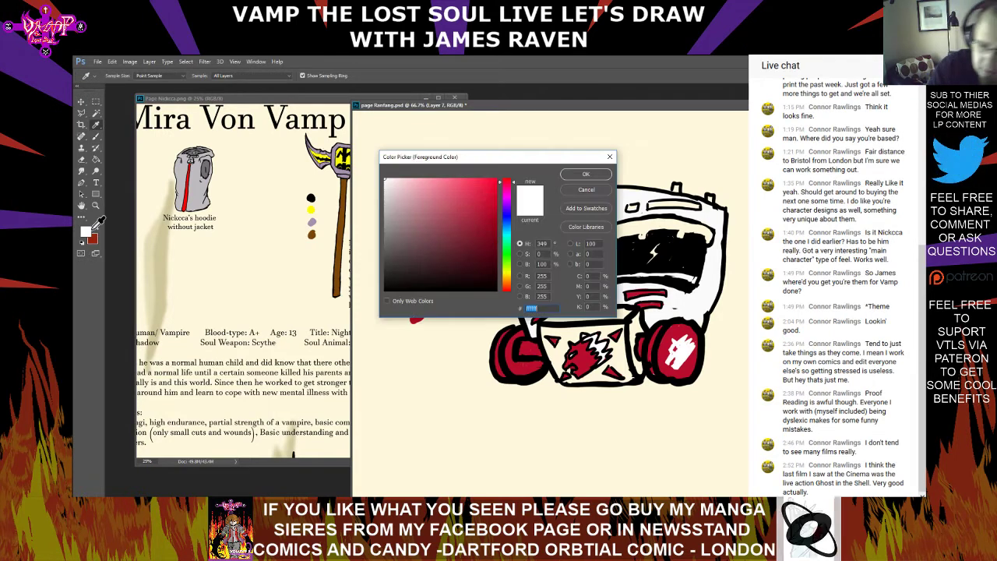
{"action": "left_click", "coordinate": [507, 241]}
{"action": "left_click", "coordinate": [507, 221]}
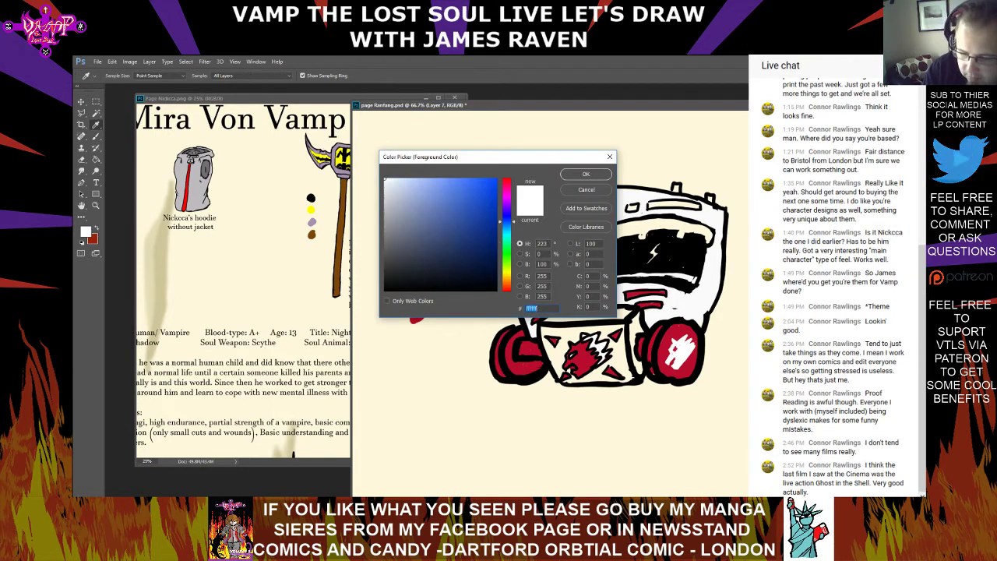
{"action": "left_click", "coordinate": [507, 234]}
{"action": "left_click", "coordinate": [486, 180]}
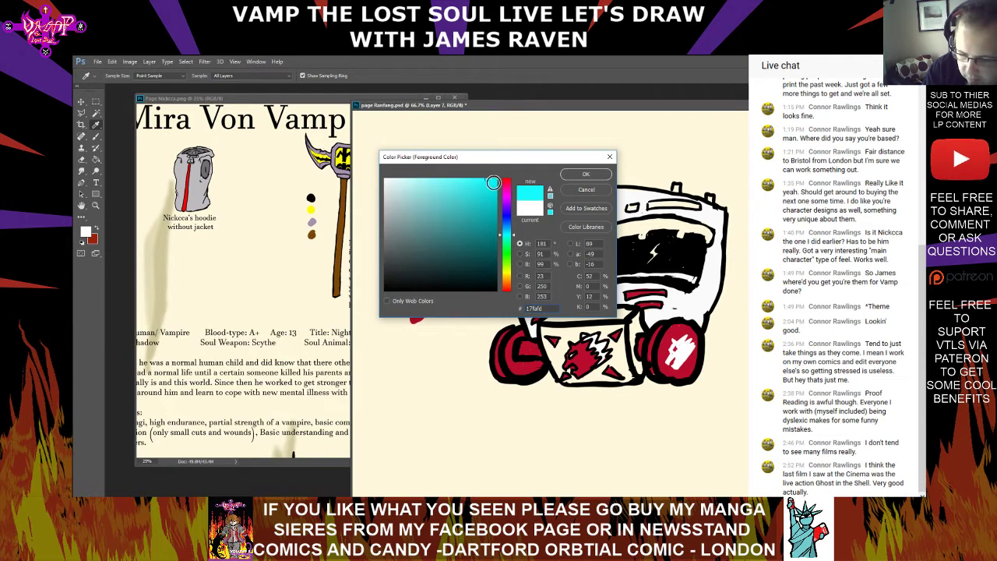
{"action": "left_click", "coordinate": [585, 175]}
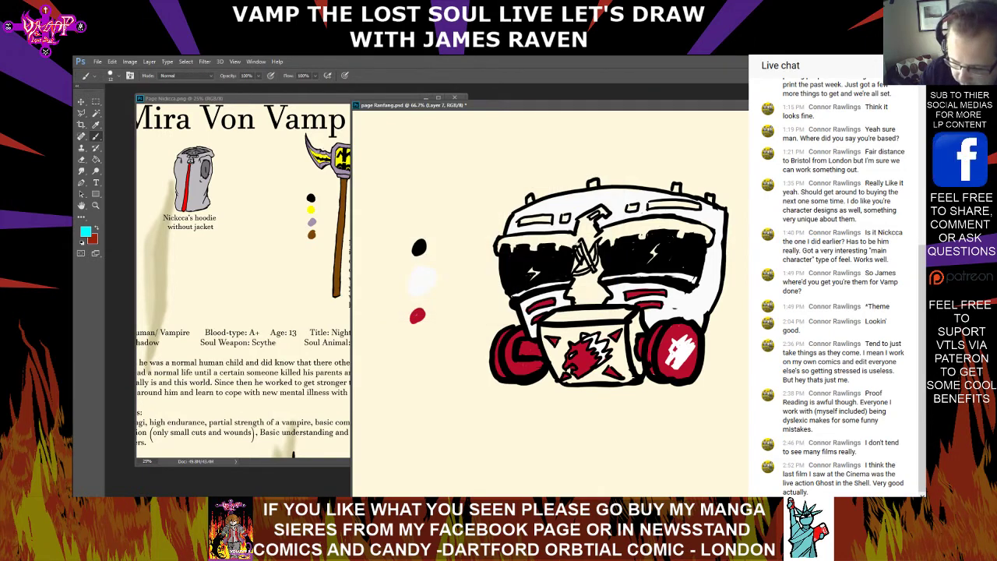
{"action": "left_click_drag", "start_coordinate": [567, 218], "coordinate": [546, 219]}
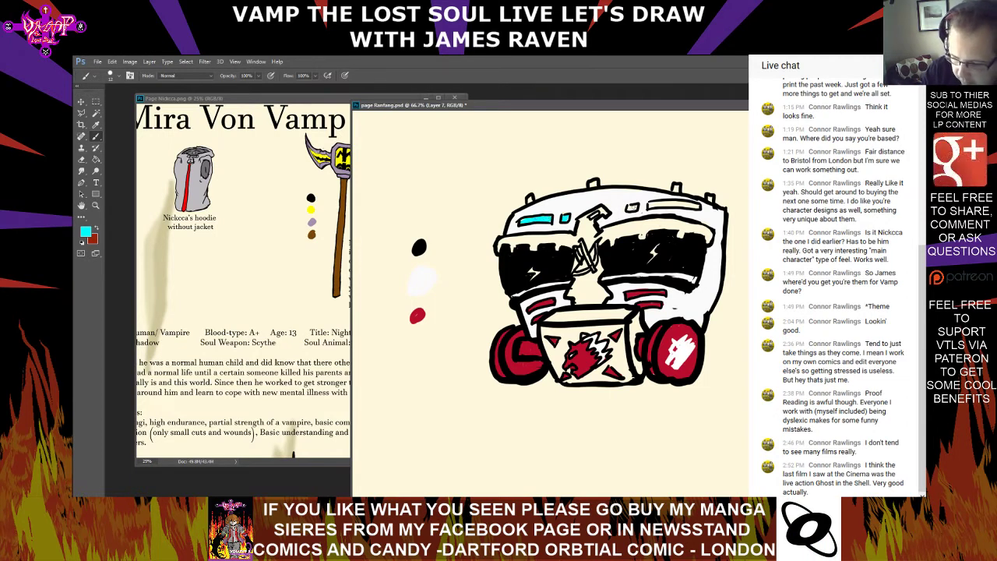
{"action": "left_click_drag", "start_coordinate": [651, 206], "coordinate": [691, 205]}
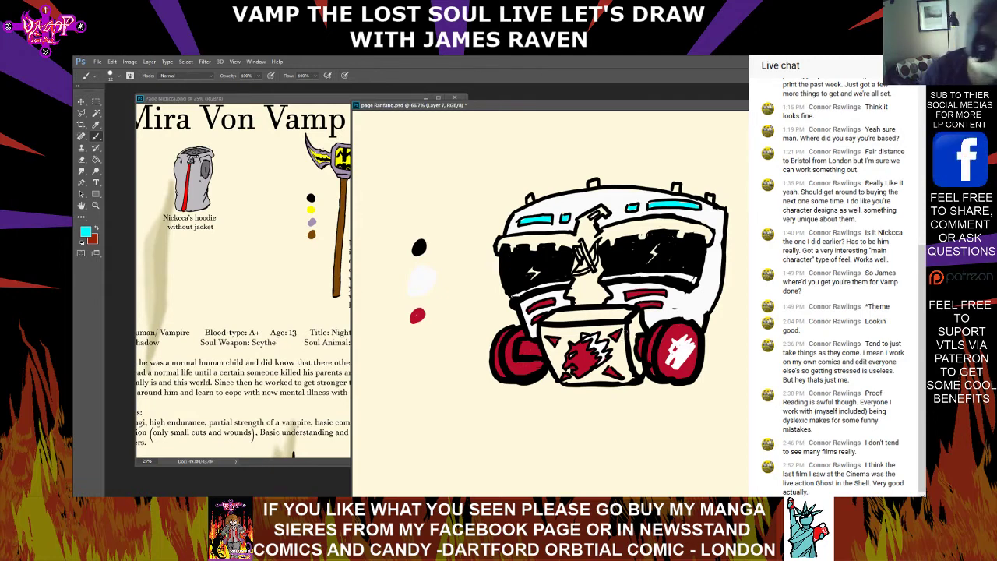
Paint the mask's central nose strip and the brow band above both lenses cyan
{"action": "mouse_move", "coordinate": [586, 240]}
{"action": "left_mouse_down"}
{"action": "mouse_move", "coordinate": [581, 283]}
{"action": "mouse_move", "coordinate": [569, 293]}
{"action": "mouse_move", "coordinate": [601, 293]}
{"action": "left_mouse_up"}
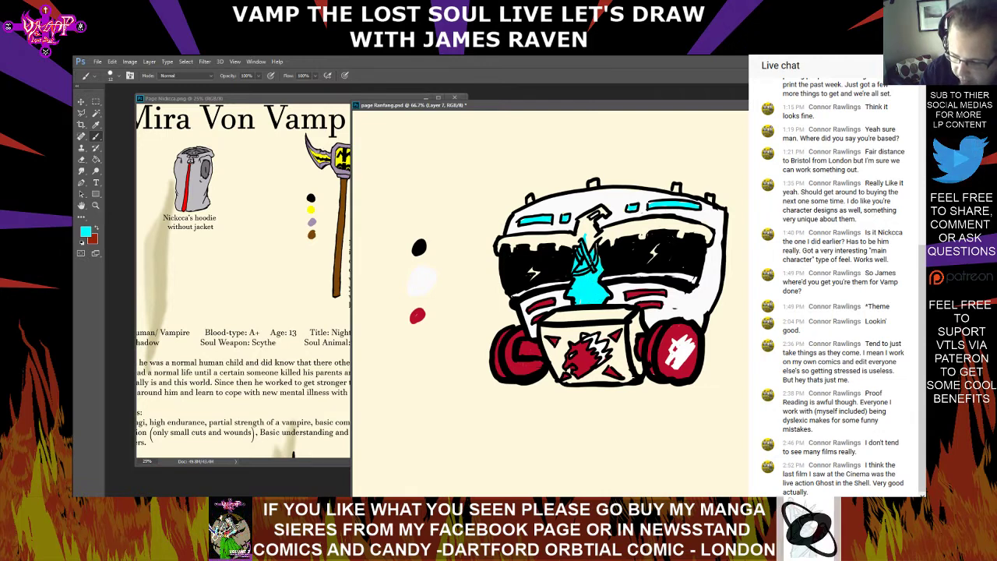
{"action": "left_click_drag", "start_coordinate": [593, 221], "coordinate": [583, 249]}
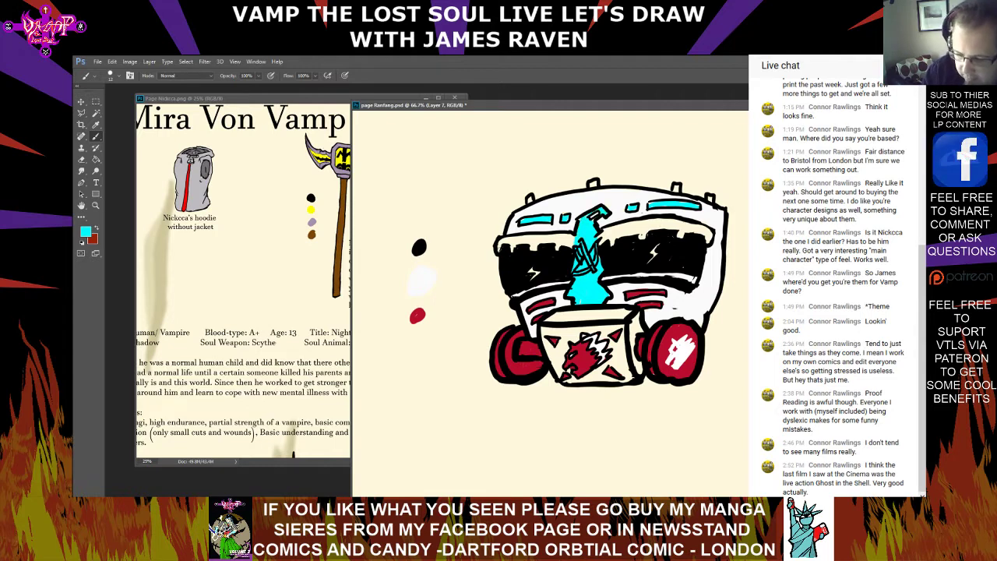
{"action": "mouse_move", "coordinate": [499, 249]}
{"action": "left_mouse_down"}
{"action": "mouse_move", "coordinate": [534, 239]}
{"action": "mouse_move", "coordinate": [507, 248]}
{"action": "mouse_move", "coordinate": [575, 244]}
{"action": "mouse_move", "coordinate": [570, 236]}
{"action": "mouse_move", "coordinate": [632, 226]}
{"action": "mouse_move", "coordinate": [605, 228]}
{"action": "mouse_move", "coordinate": [649, 238]}
{"action": "mouse_move", "coordinate": [640, 236]}
{"action": "mouse_move", "coordinate": [661, 223]}
{"action": "mouse_move", "coordinate": [710, 234]}
{"action": "mouse_move", "coordinate": [692, 226]}
{"action": "left_mouse_up"}
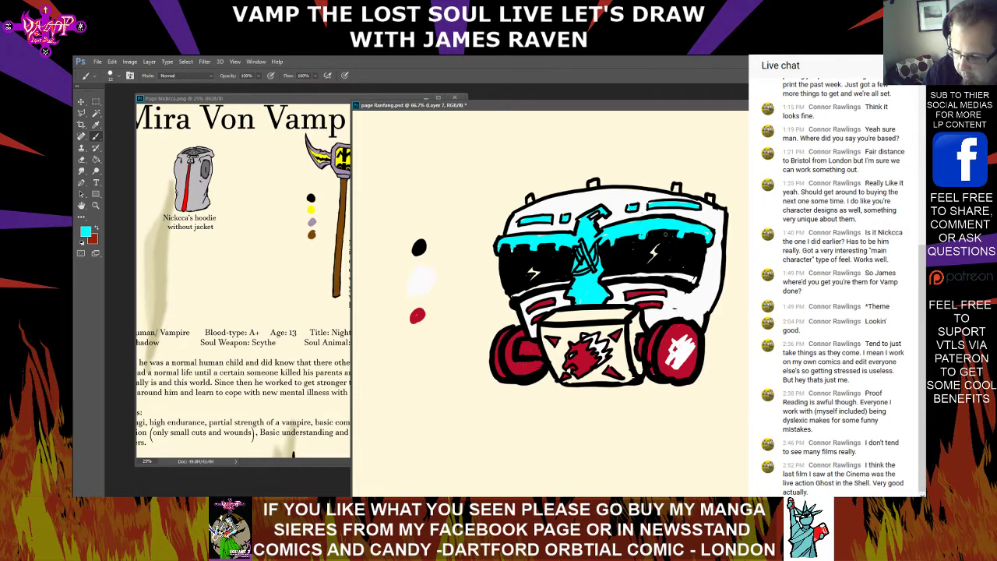
Set the foreground colour to yellow fff600 and paint the symbol on the nose strip between the lenses
{"action": "left_click", "coordinate": [91, 230]}
{"action": "left_click", "coordinate": [505, 277]}
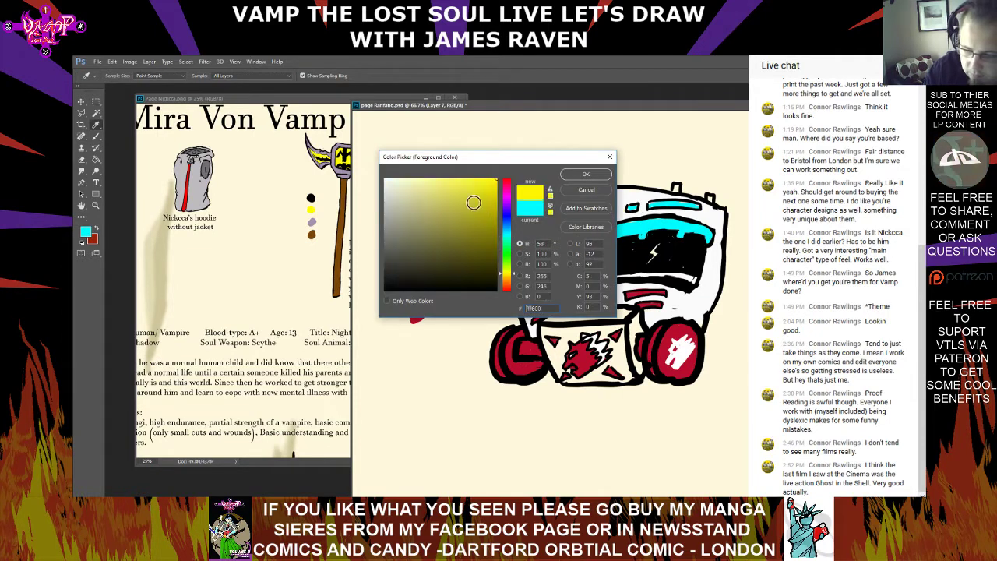
{"action": "left_click", "coordinate": [585, 174]}
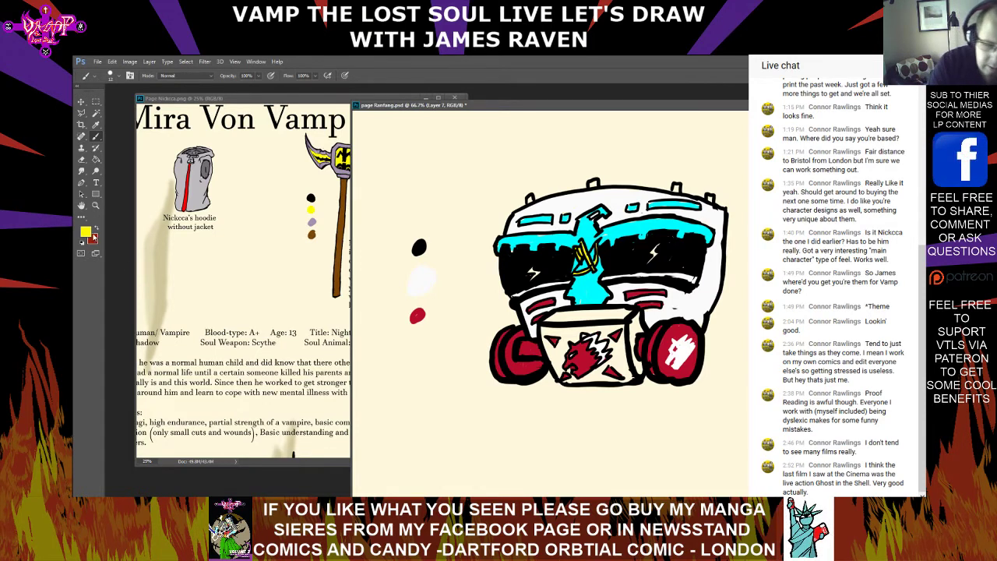
Paint the mouth box's left part and top rim green 00ff12, and add a matching swatch below the crimson one
{"action": "left_click", "coordinate": [87, 231]}
{"action": "left_click", "coordinate": [508, 253]}
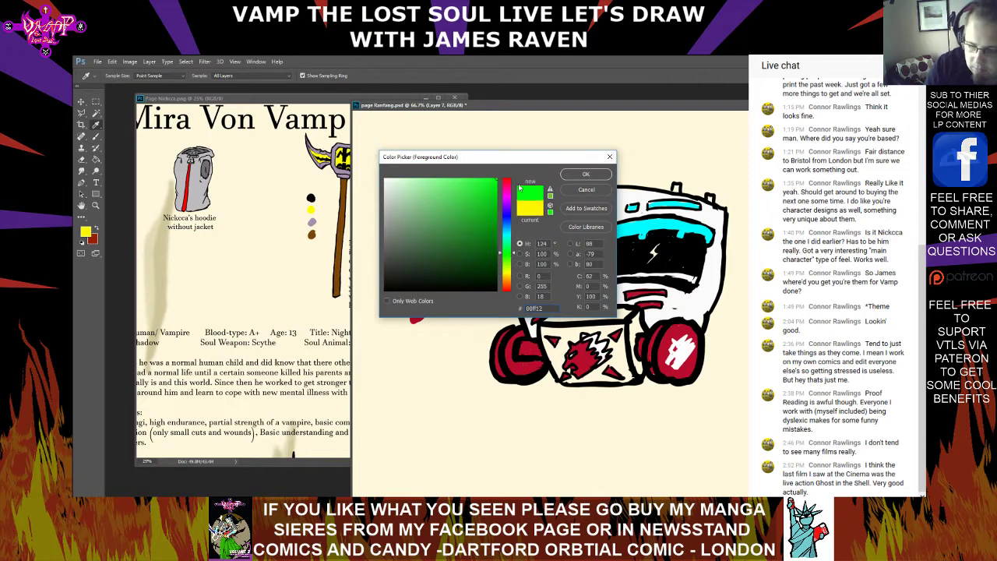
{"action": "left_click", "coordinate": [587, 174]}
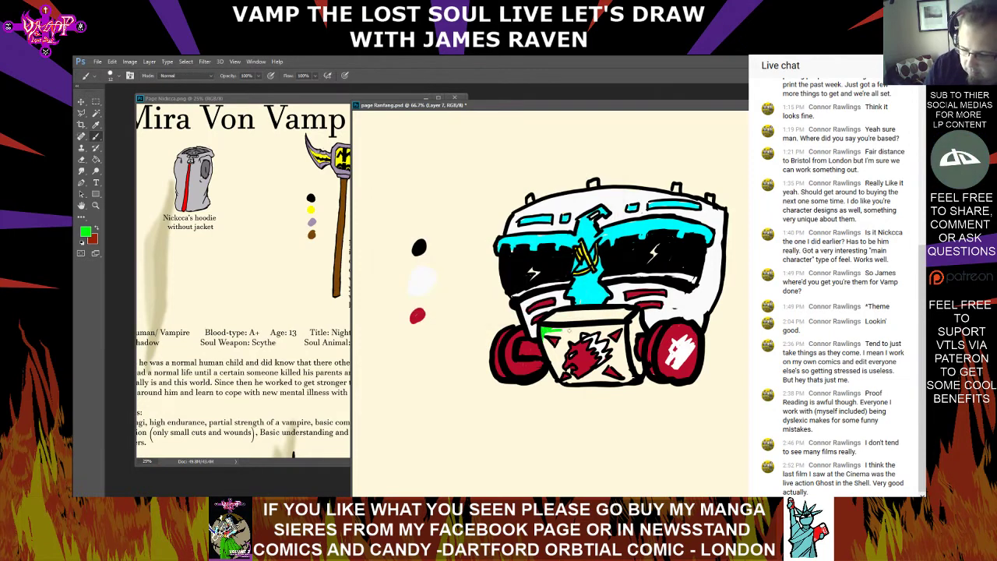
{"action": "mouse_move", "coordinate": [570, 330]}
{"action": "left_mouse_down"}
{"action": "mouse_move", "coordinate": [578, 333]}
{"action": "mouse_move", "coordinate": [557, 334]}
{"action": "mouse_move", "coordinate": [552, 352]}
{"action": "mouse_move", "coordinate": [557, 376]}
{"action": "mouse_move", "coordinate": [560, 345]}
{"action": "left_mouse_up"}
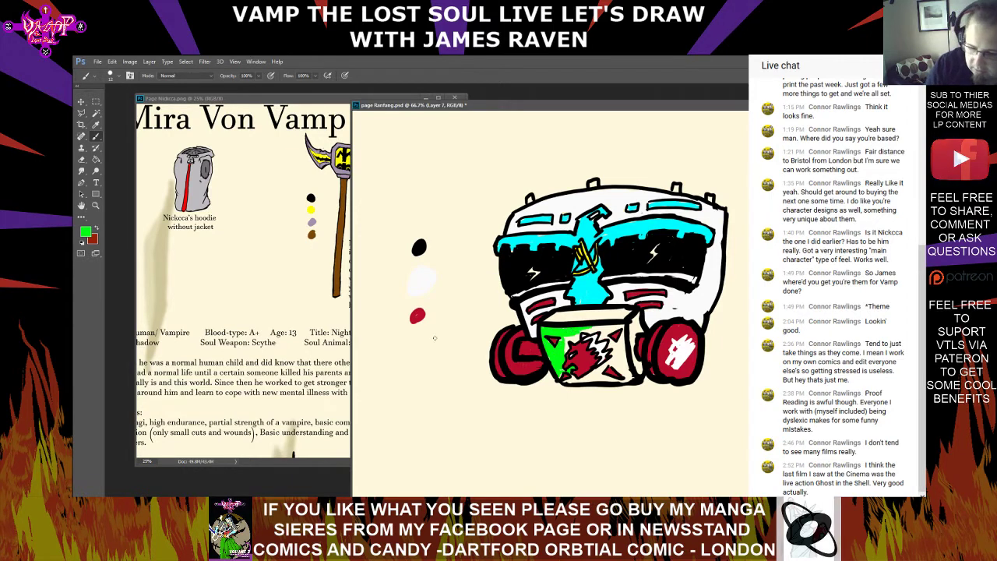
{"action": "left_click_drag", "start_coordinate": [418, 330], "coordinate": [422, 337]}
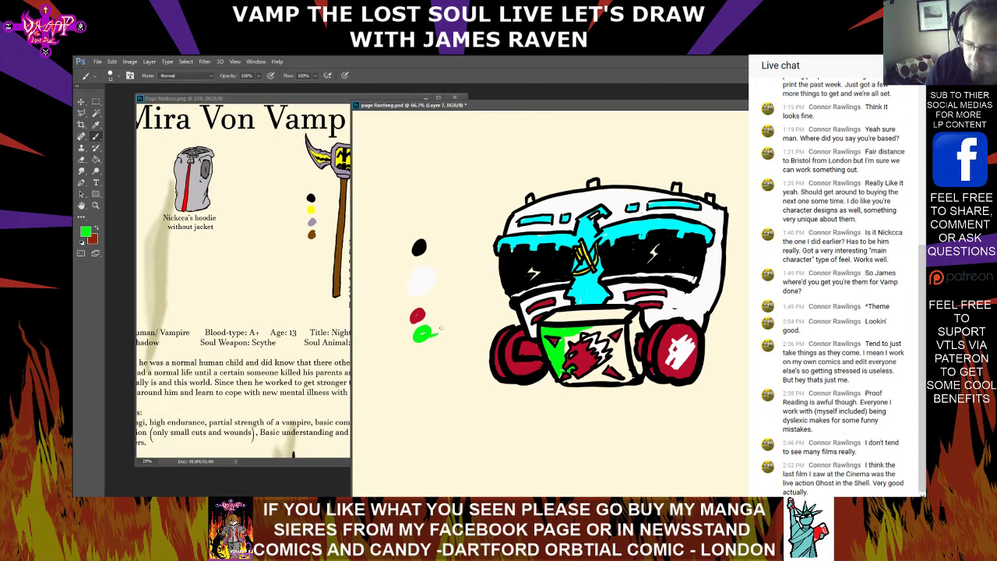
{"action": "mouse_move", "coordinate": [555, 319]}
{"action": "left_mouse_down"}
{"action": "mouse_move", "coordinate": [567, 320]}
{"action": "mouse_move", "coordinate": [545, 317]}
{"action": "mouse_move", "coordinate": [619, 313]}
{"action": "mouse_move", "coordinate": [576, 311]}
{"action": "left_mouse_up"}
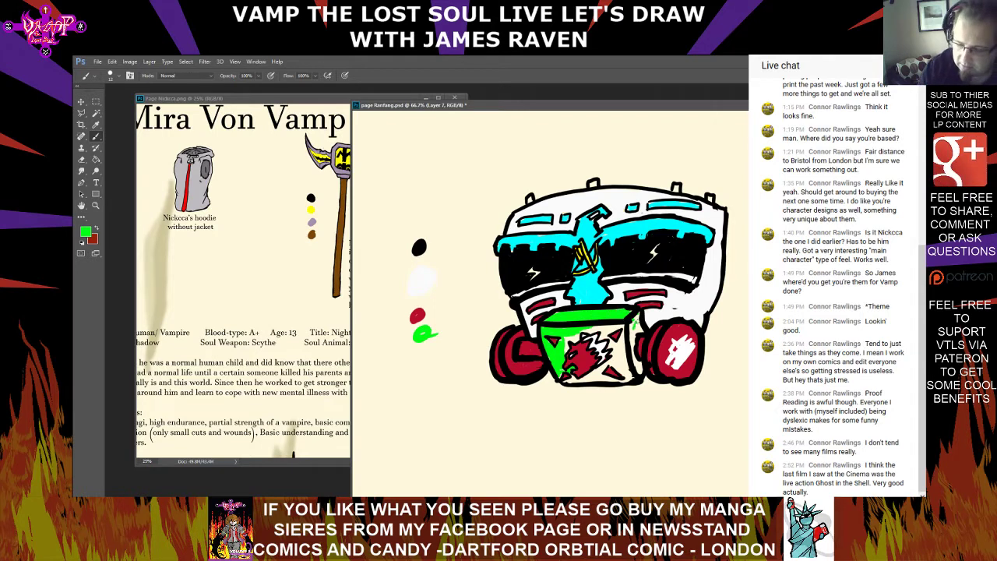
{"action": "left_click_drag", "start_coordinate": [634, 315], "coordinate": [632, 344]}
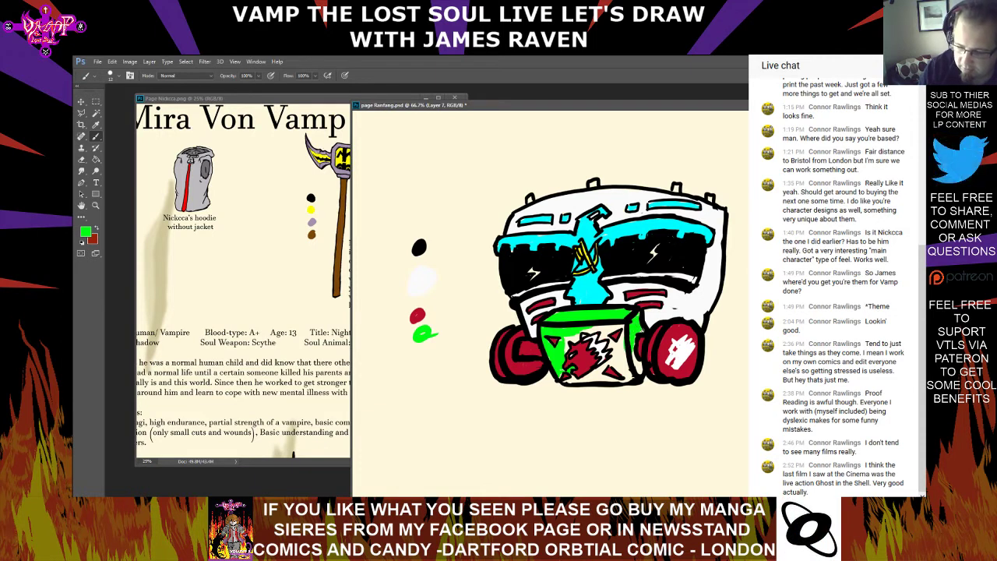
{"action": "mouse_move", "coordinate": [632, 349]}
{"action": "left_mouse_down"}
{"action": "mouse_move", "coordinate": [632, 360]}
{"action": "mouse_move", "coordinate": [618, 327]}
{"action": "left_mouse_up"}
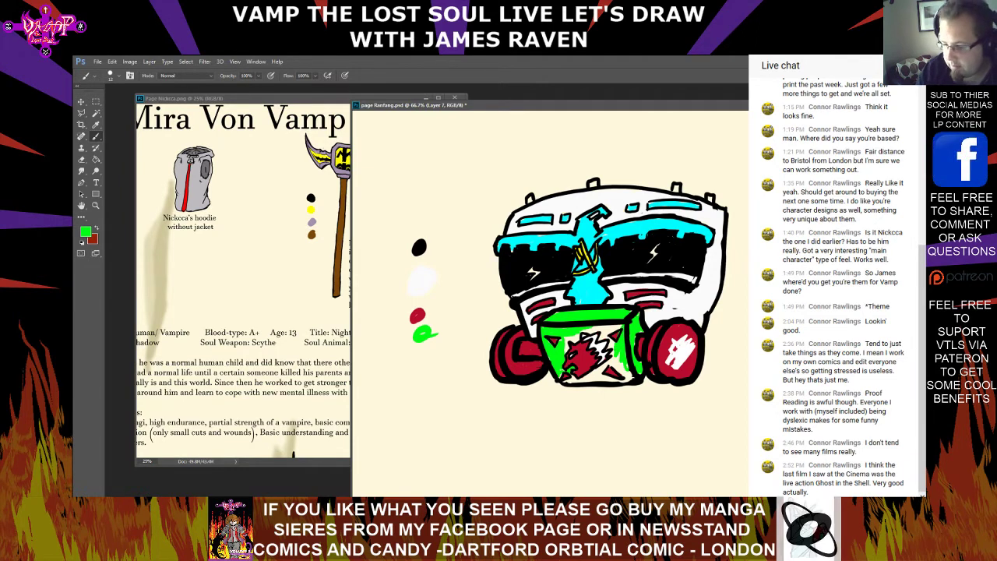
{"action": "key", "text": "ctrl+alt+z"}
{"action": "key", "text": "ctrl+alt+z"}
{"action": "key", "text": "ctrl+alt+z"}
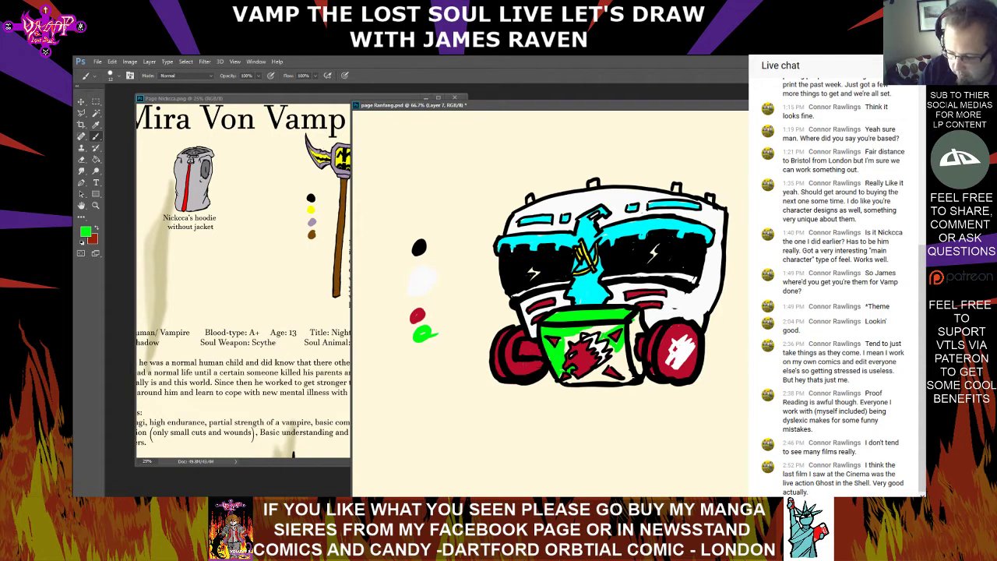
Paint the rest of the mask's mouth box green and add a cyan swatch sampled from the brow band below the green one
{"action": "left_click_drag", "start_coordinate": [572, 341], "coordinate": [583, 336]}
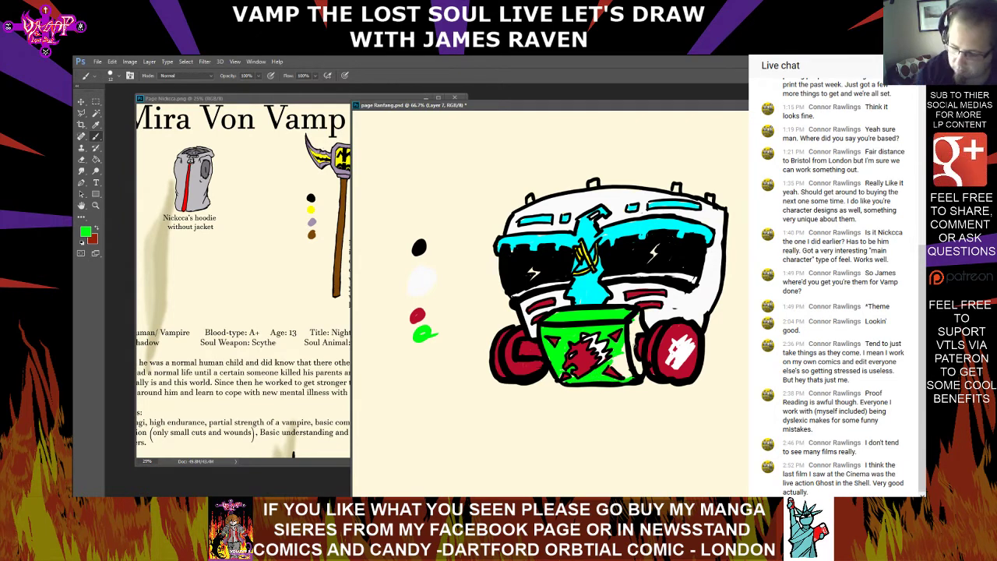
{"action": "mouse_move", "coordinate": [618, 368]}
{"action": "left_mouse_down"}
{"action": "mouse_move", "coordinate": [628, 376]}
{"action": "mouse_move", "coordinate": [629, 353]}
{"action": "mouse_move", "coordinate": [642, 369]}
{"action": "left_mouse_up"}
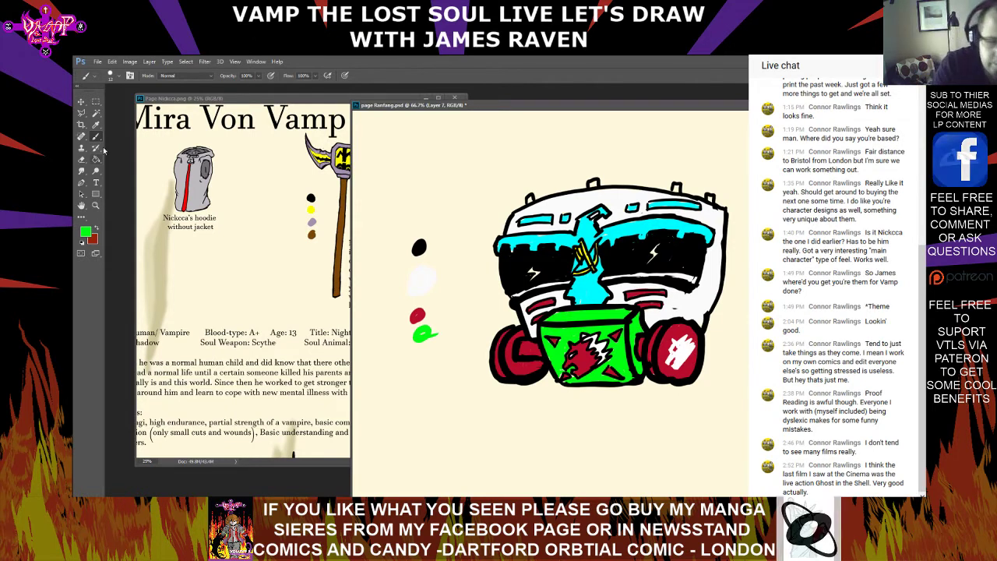
{"action": "key", "text": "i"}
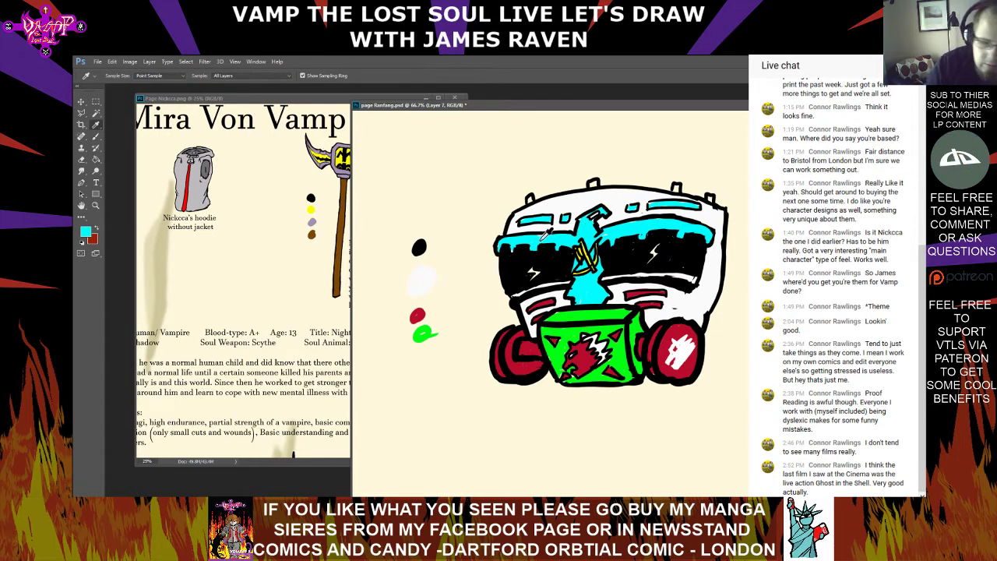
{"action": "key", "text": "b"}
{"action": "left_click_drag", "start_coordinate": [428, 352], "coordinate": [425, 361]}
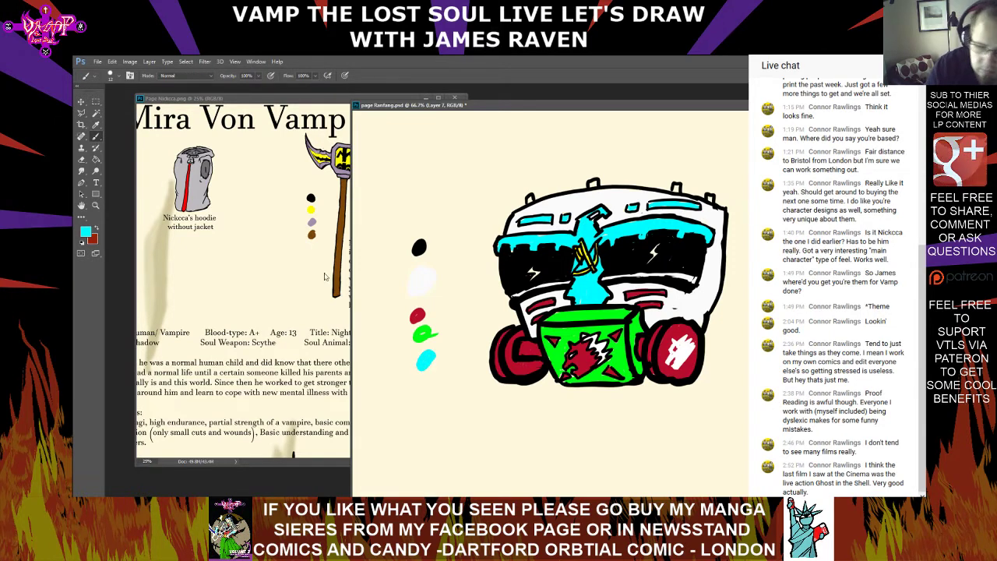
Sample the yellow from the nose strip symbol and add a matching swatch below the cyan one
{"action": "left_click", "coordinate": [99, 126]}
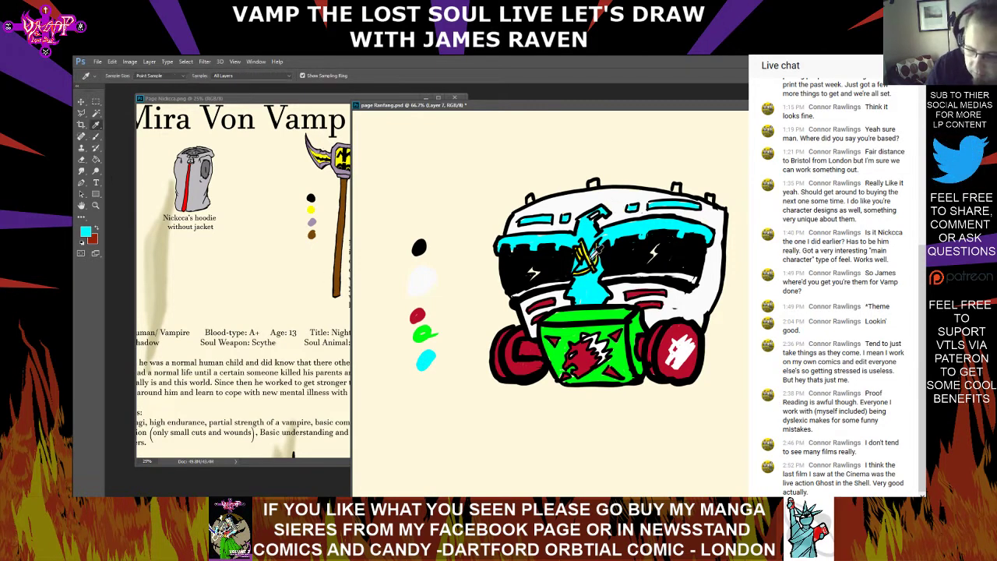
{"action": "left_click", "coordinate": [590, 251]}
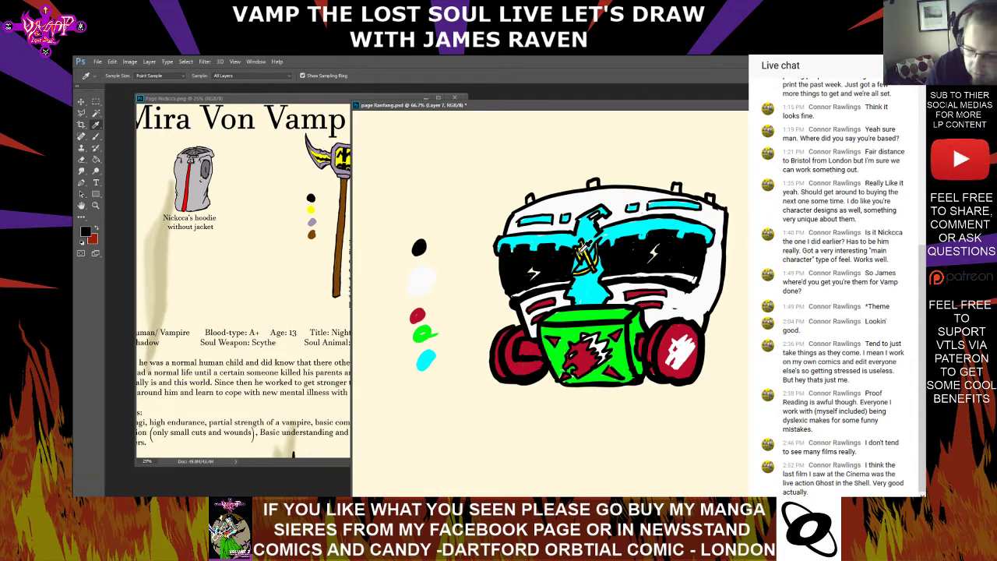
{"action": "left_click", "coordinate": [579, 253]}
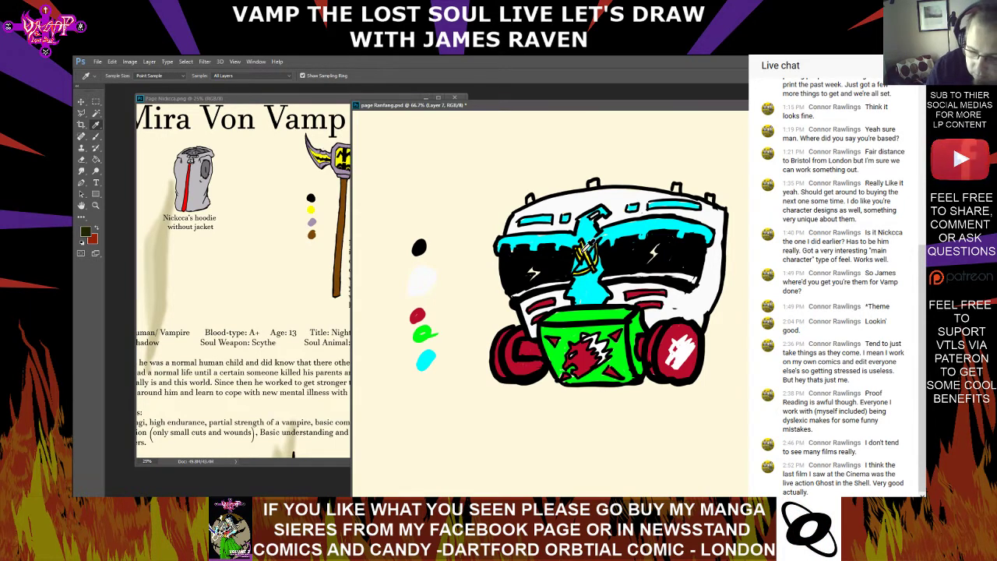
{"action": "left_click", "coordinate": [581, 251]}
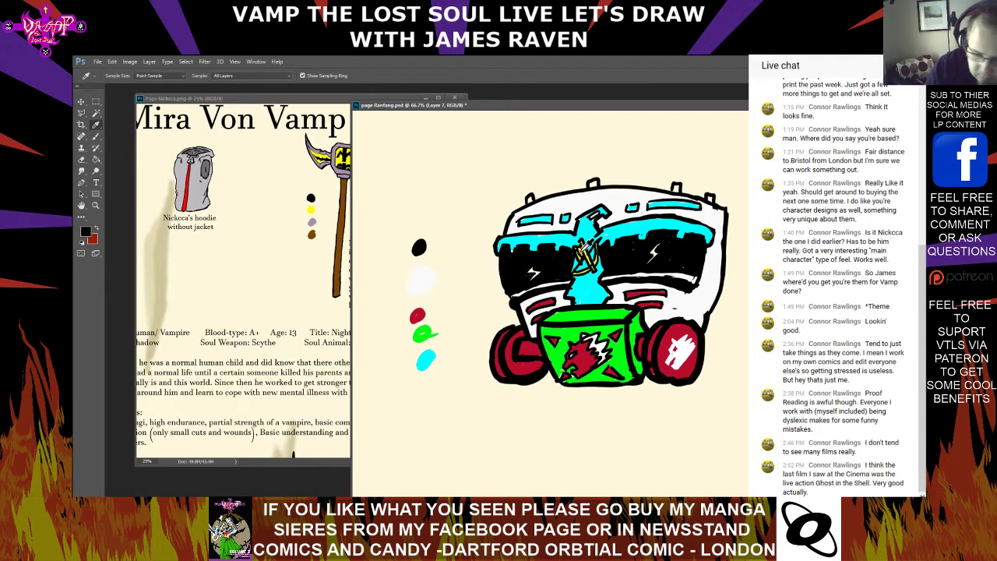
{"action": "left_click", "coordinate": [589, 256]}
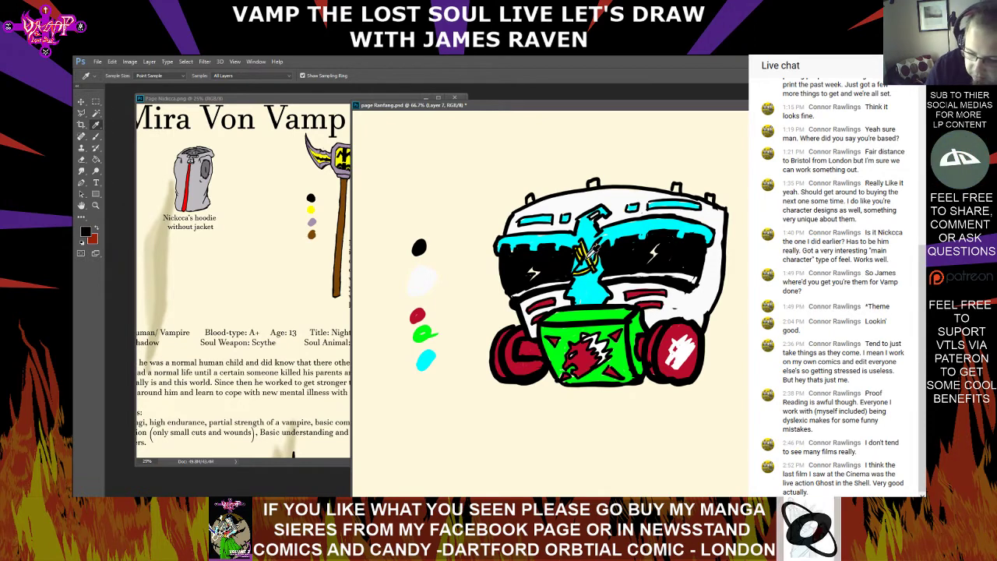
{"action": "left_click", "coordinate": [590, 256]}
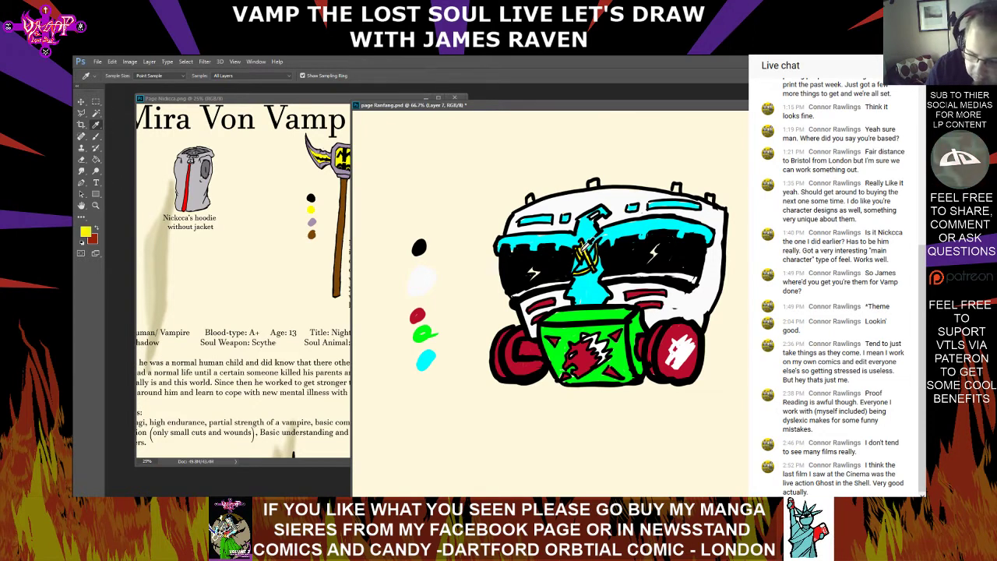
{"action": "left_click", "coordinate": [97, 137]}
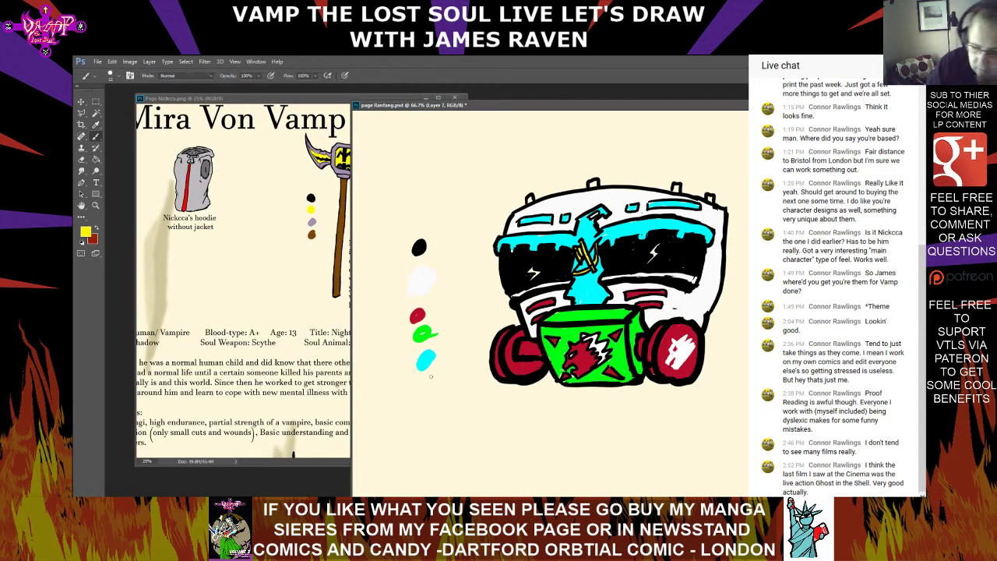
{"action": "left_click_drag", "start_coordinate": [426, 379], "coordinate": [428, 386]}
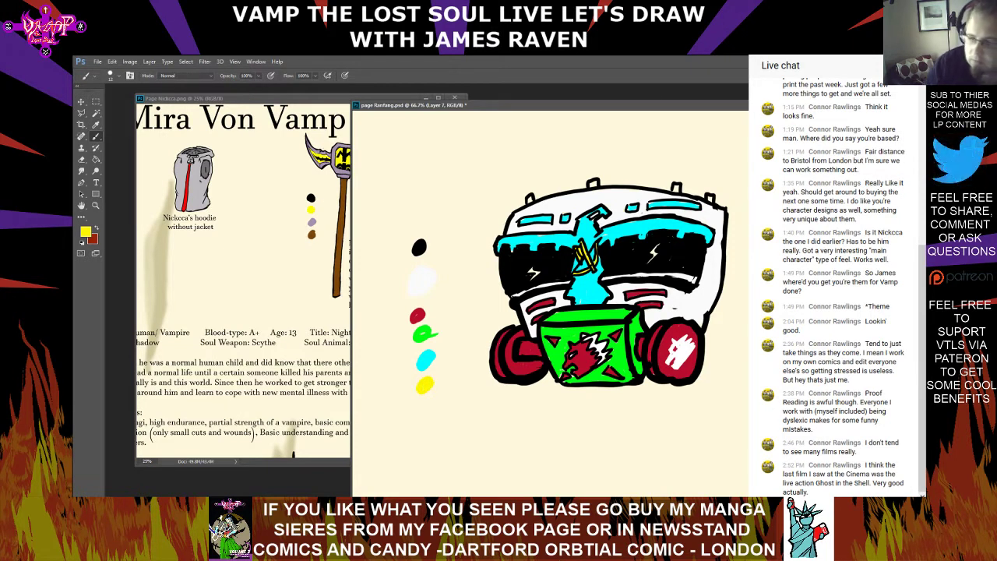
Make a rectangular selection around the mask drawing and its swatches and copy it merged
{"action": "key", "text": "ctrl+minus"}
{"action": "key", "text": "ctrl+minus"}
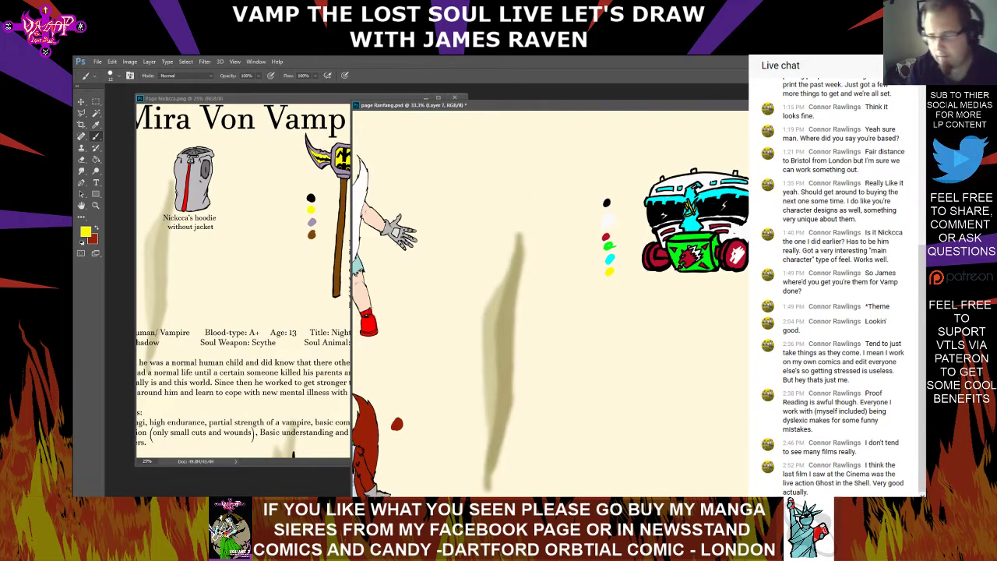
{"action": "key", "text": "ctrl+minus"}
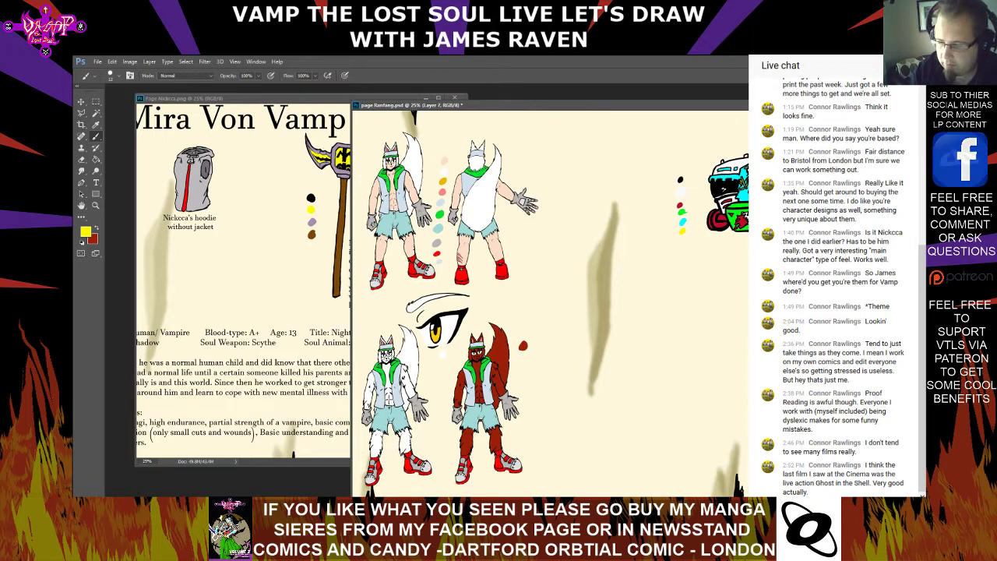
{"action": "key", "text": "m"}
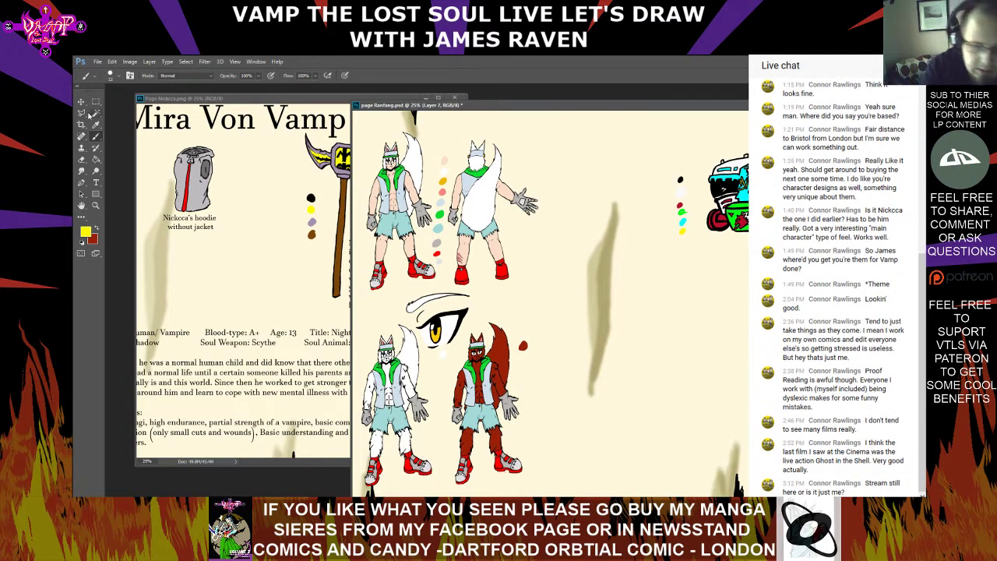
{"action": "left_click_drag", "start_coordinate": [654, 145], "coordinate": [748, 276]}
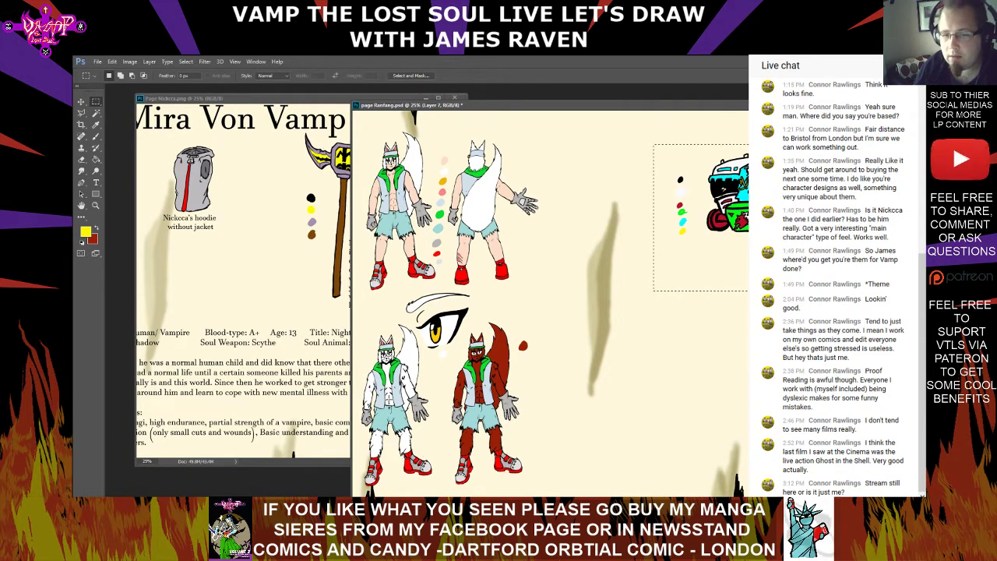
{"action": "key", "text": "ctrl+Tab"}
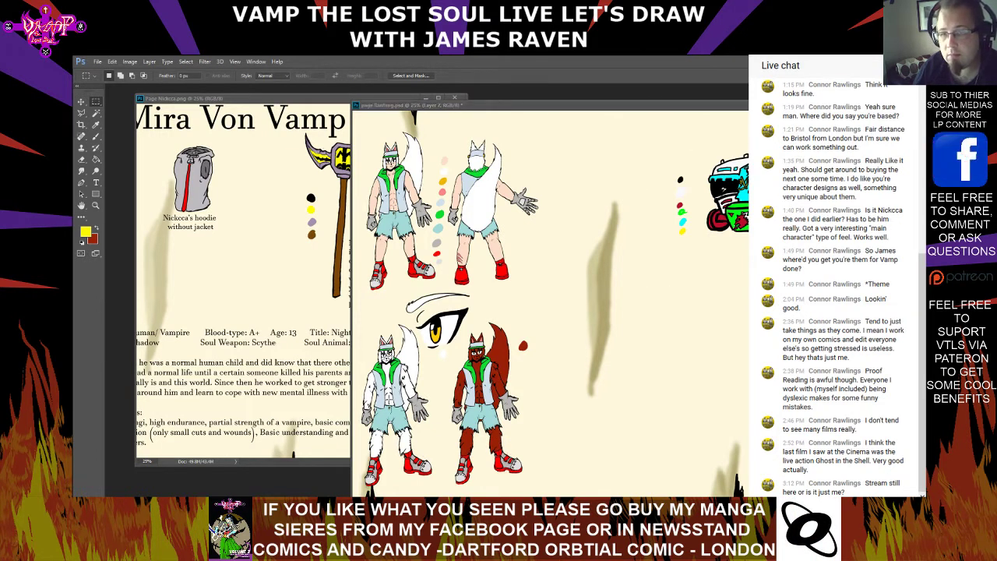
{"action": "key", "text": "ctrl+Tab"}
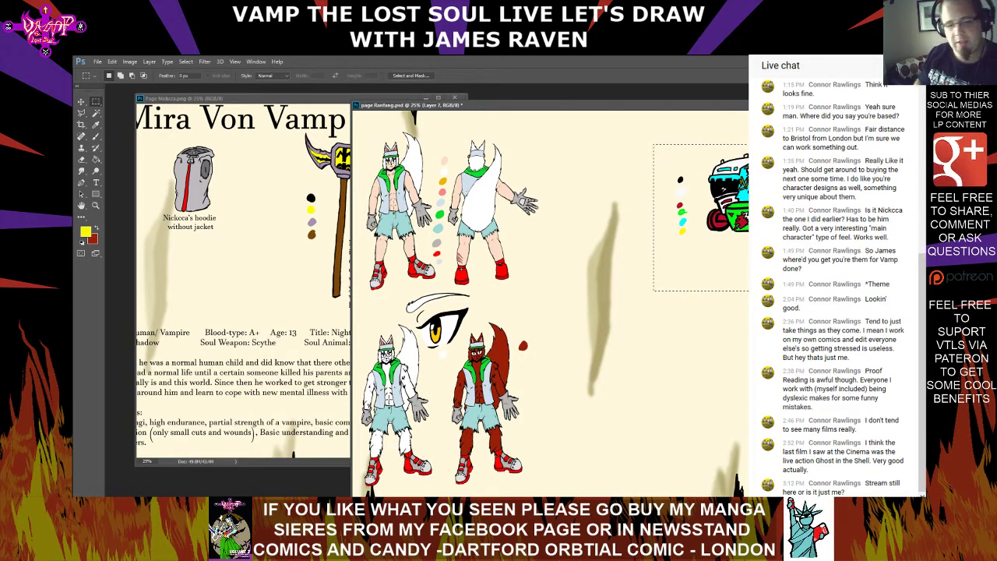
{"action": "left_click", "coordinate": [112, 62]}
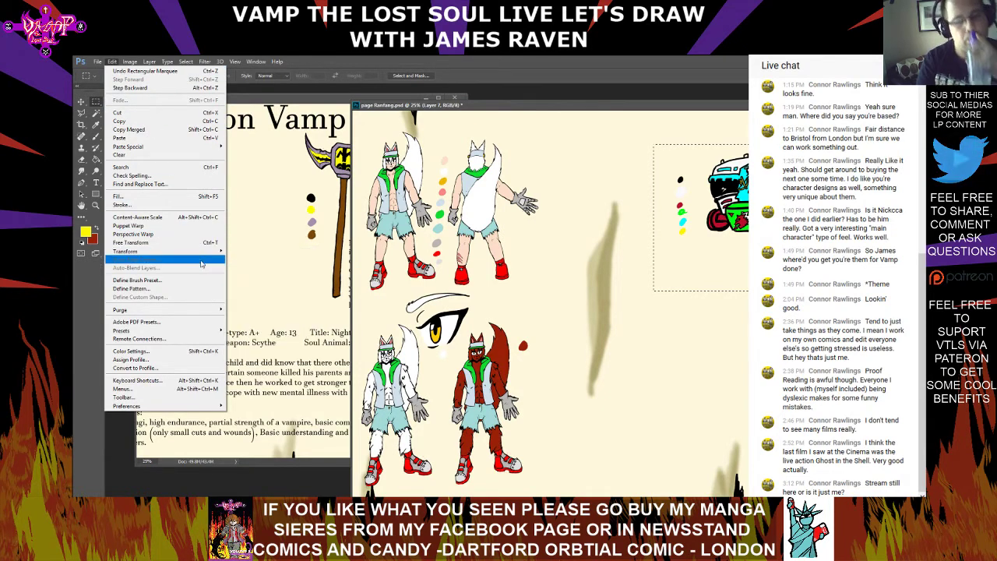
{"action": "left_click", "coordinate": [187, 131]}
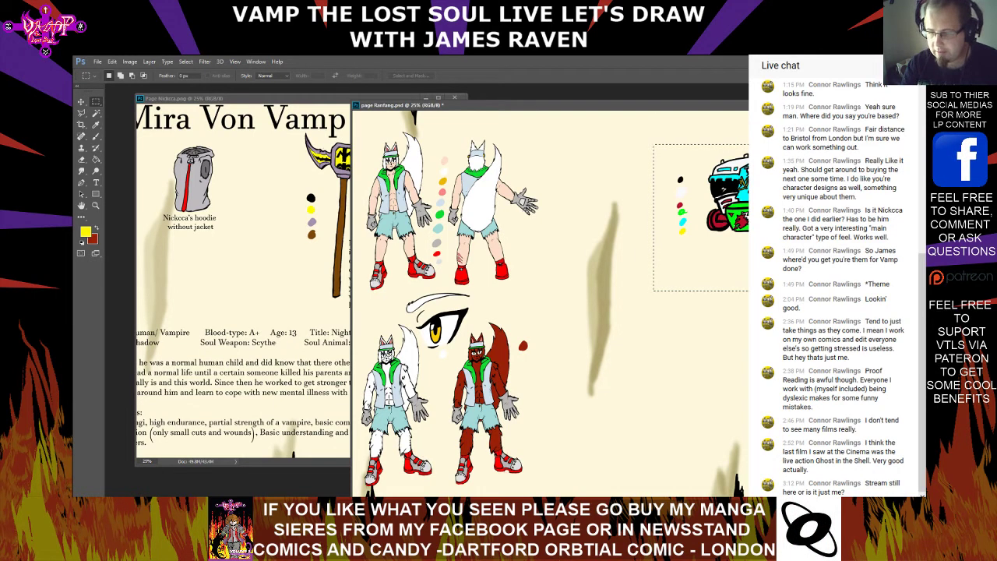
Bring the whole mask drawing into view and try to apply Free Transform to the selected area
{"action": "left_click_drag", "start_coordinate": [614, 105], "coordinate": [437, 105]}
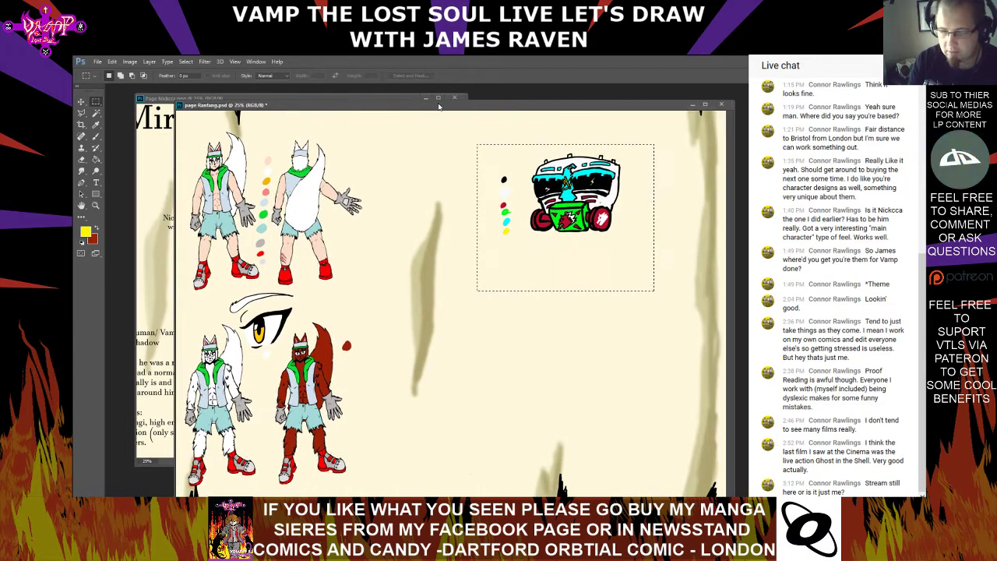
{"action": "left_click", "coordinate": [110, 62]}
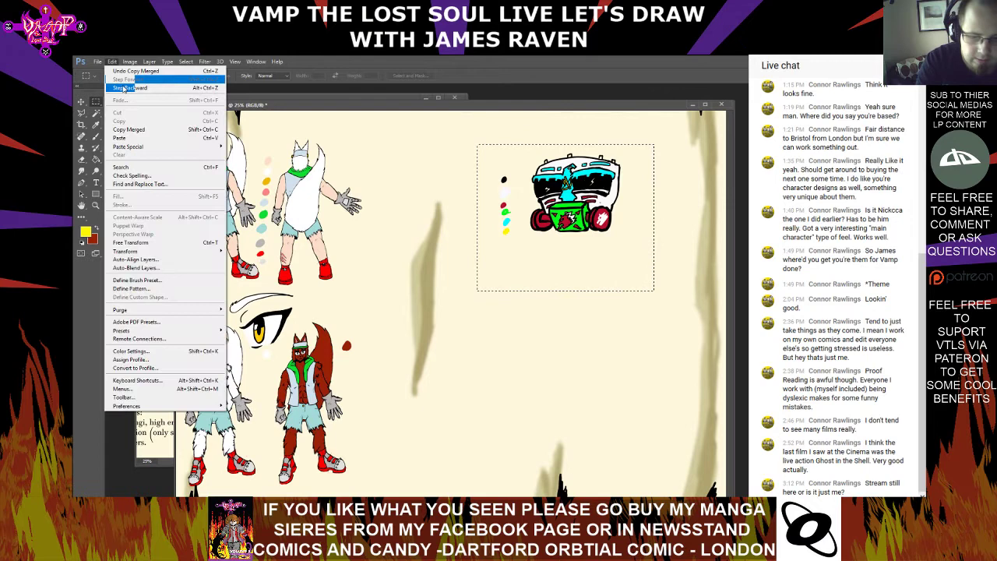
{"action": "left_click", "coordinate": [155, 244]}
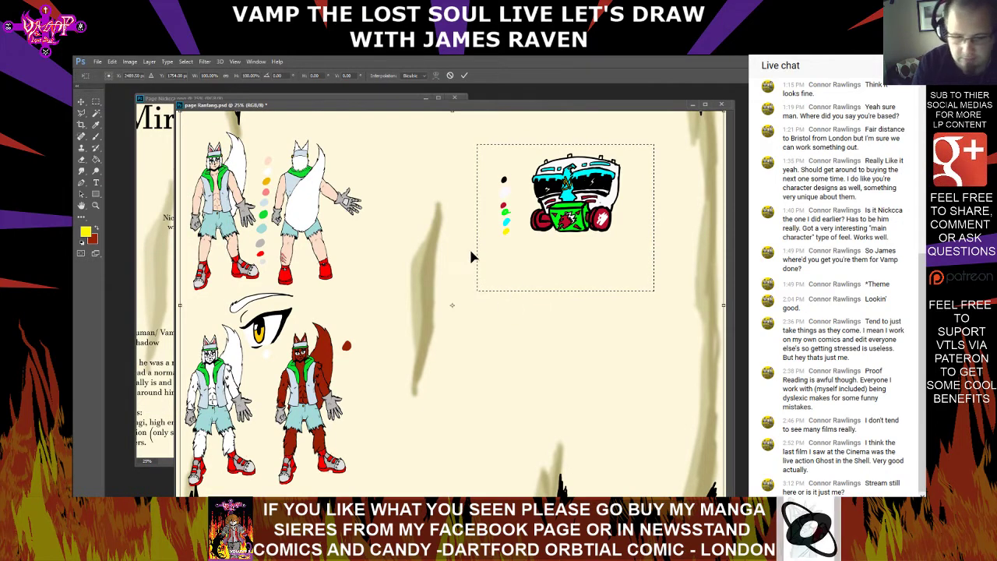
{"action": "left_click", "coordinate": [111, 61]}
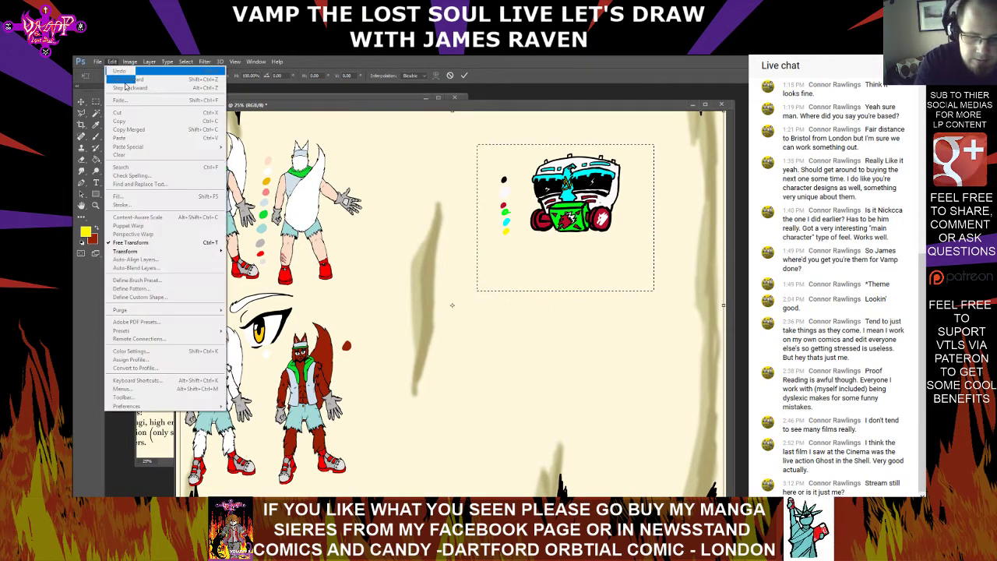
{"action": "left_click", "coordinate": [511, 243]}
Try moving the mask drawing slightly down the page with the Move tool and undo the move
{"action": "left_click", "coordinate": [81, 103]}
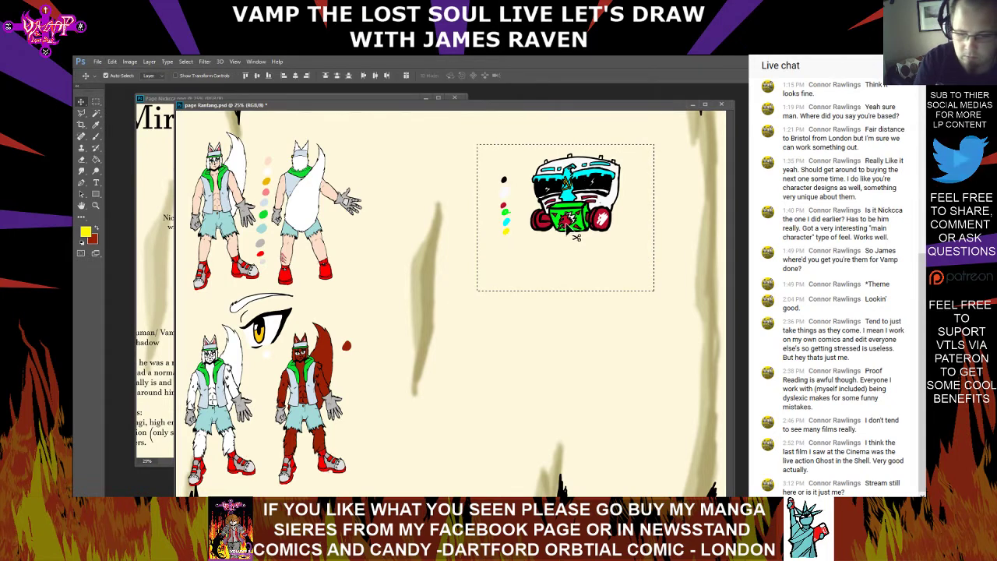
{"action": "left_click_drag", "start_coordinate": [576, 210], "coordinate": [579, 238]}
{"action": "scroll", "coordinate": [580, 237], "scroll_direction": "down", "scroll_amount": 1}
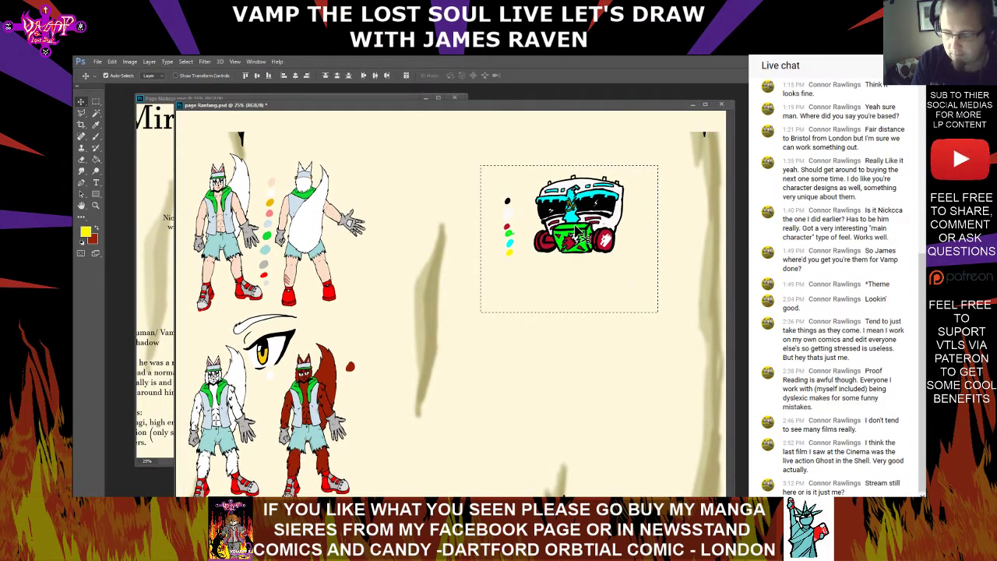
{"action": "left_click", "coordinate": [112, 62]}
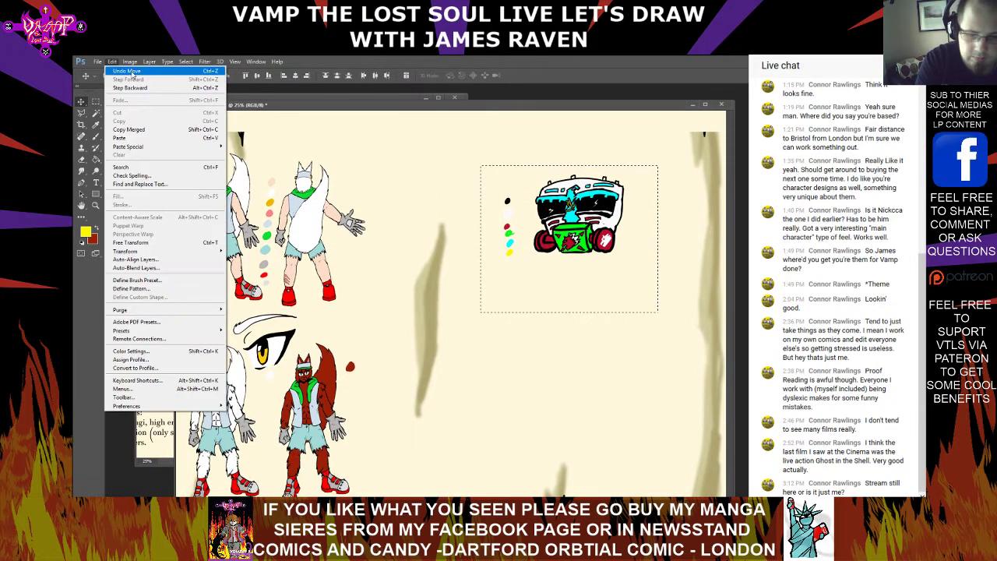
{"action": "left_click", "coordinate": [131, 71]}
{"action": "left_click", "coordinate": [109, 63]}
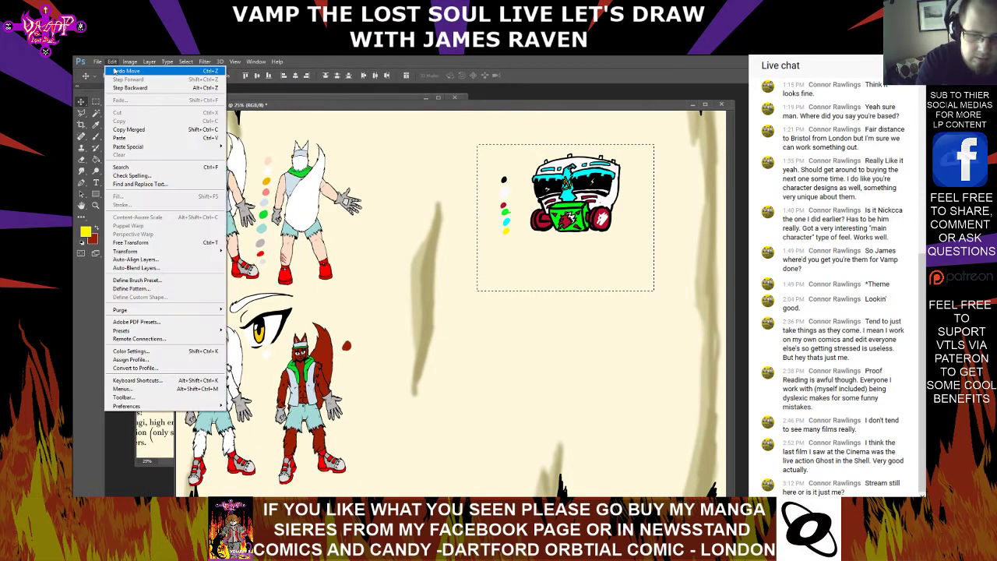
{"action": "left_click", "coordinate": [178, 245]}
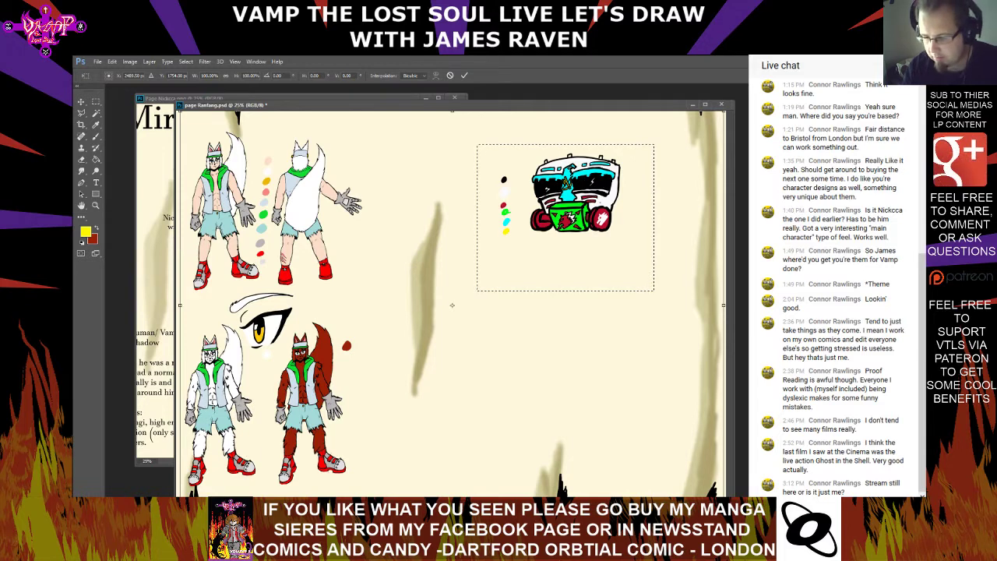
{"action": "key", "text": "Return"}
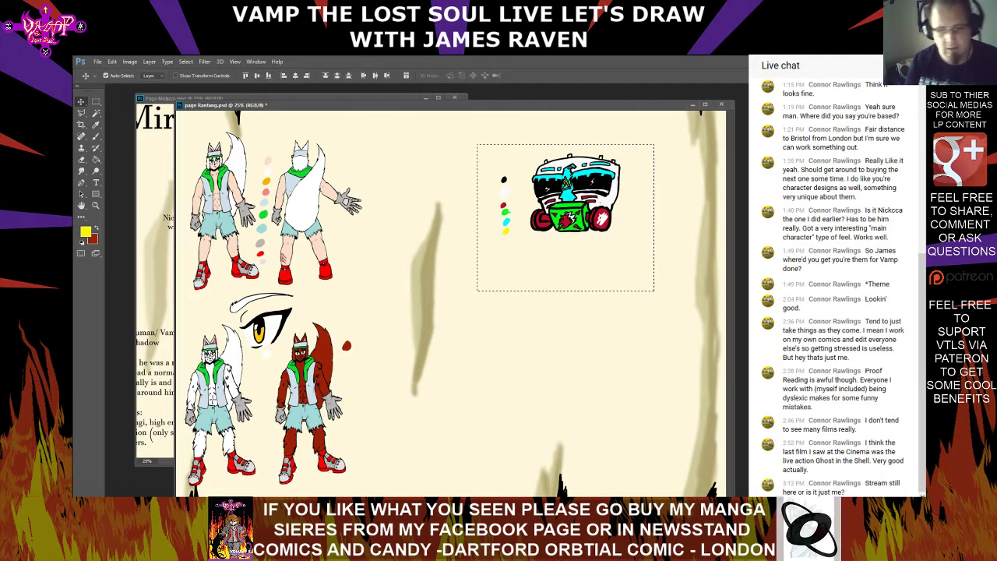
Replace the selection with a larger rectangle around the mask and swatches and try Free Transform on it
{"action": "left_click", "coordinate": [96, 102]}
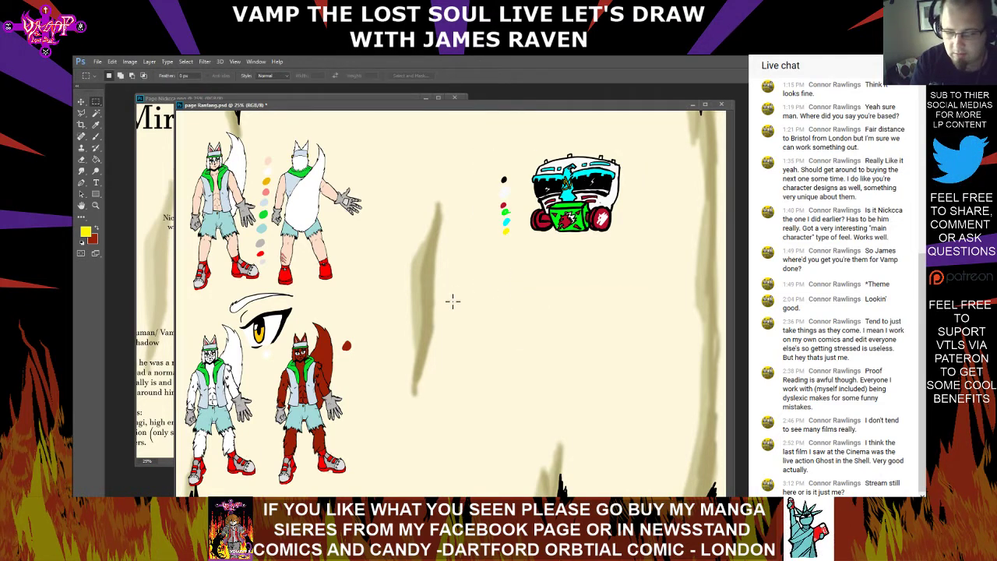
{"action": "left_click_drag", "start_coordinate": [452, 301], "coordinate": [680, 135]}
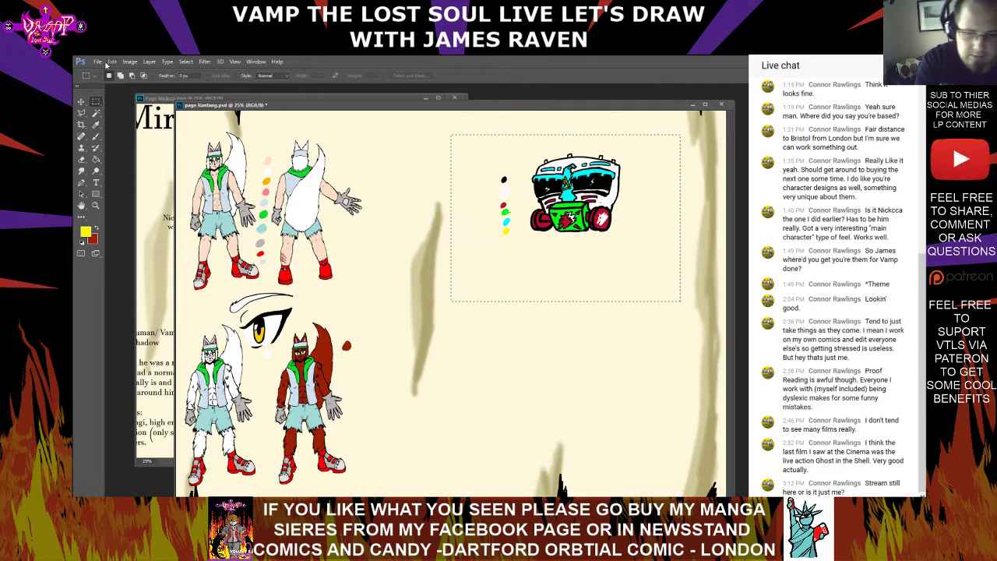
{"action": "left_click", "coordinate": [112, 62]}
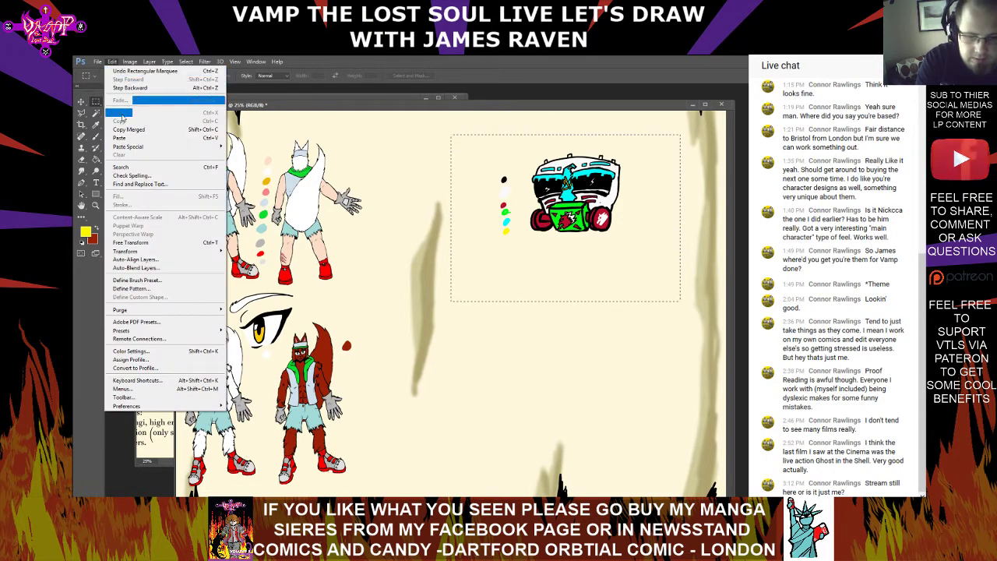
{"action": "left_click", "coordinate": [136, 242]}
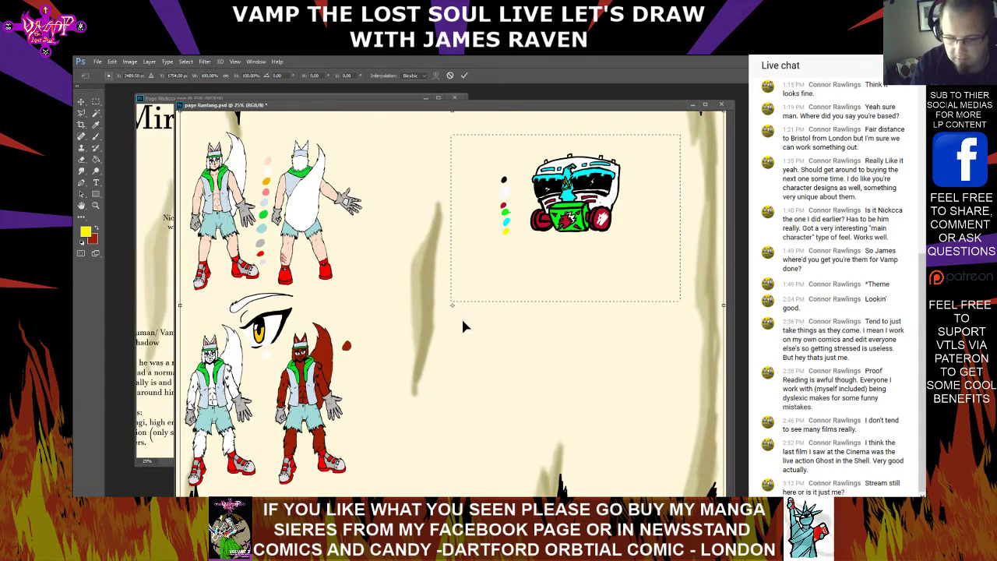
{"action": "key", "text": "Return"}
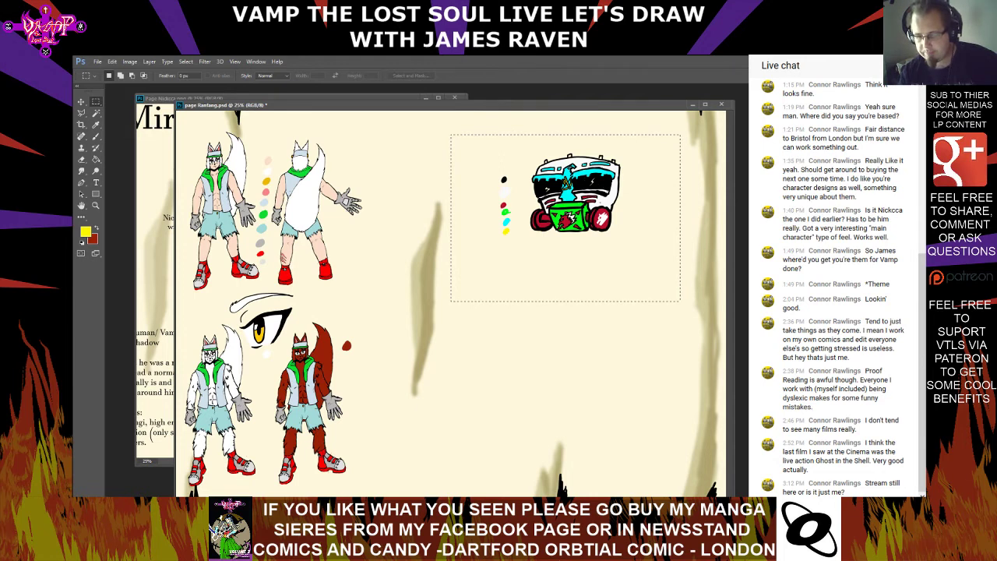
Clear the selection and paste the copied mask drawing with its swatches onto the page as a separate layer
{"action": "left_click", "coordinate": [577, 254]}
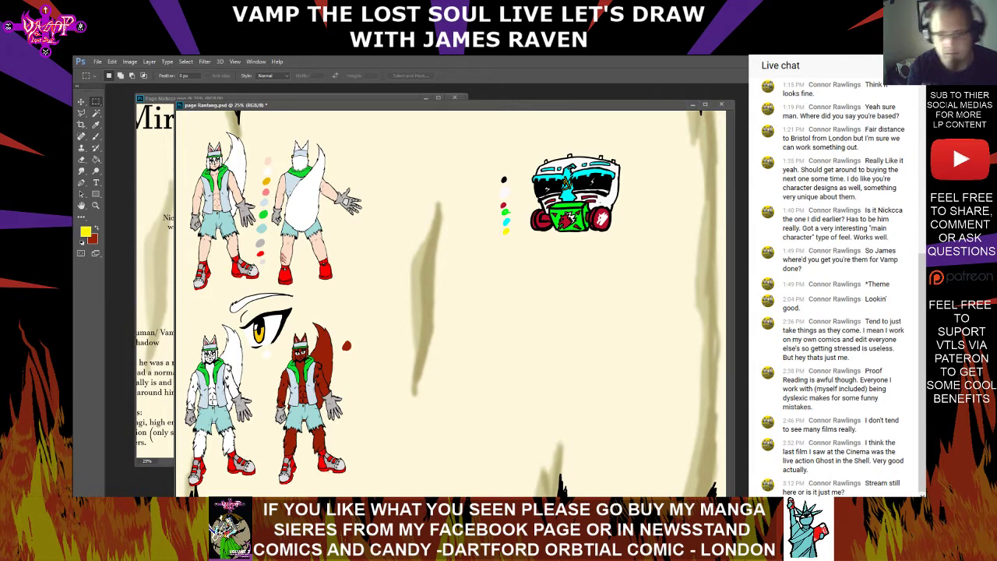
{"action": "left_click", "coordinate": [97, 61]}
{"action": "left_click", "coordinate": [97, 61]}
{"action": "left_click", "coordinate": [112, 61]}
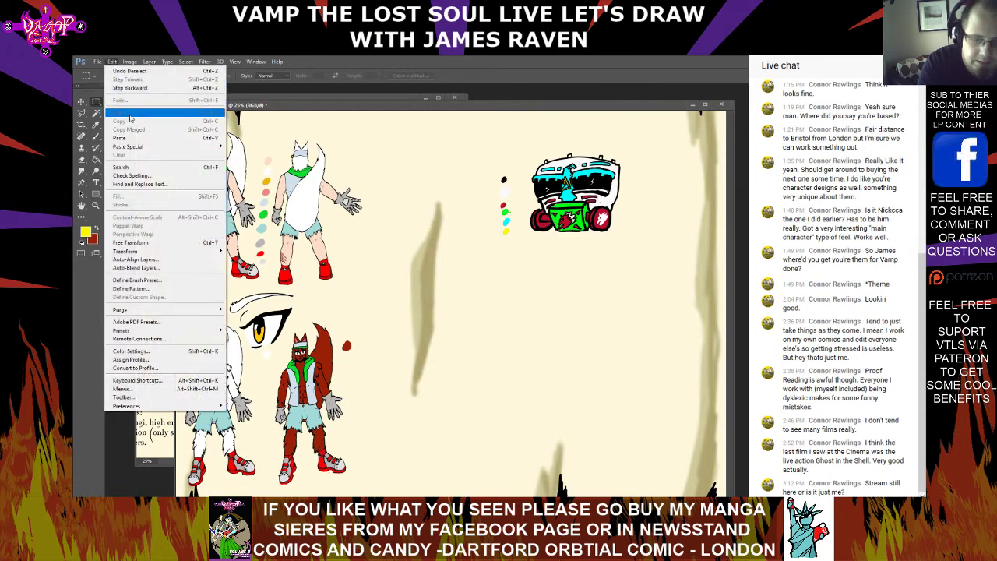
{"action": "left_click", "coordinate": [130, 138]}
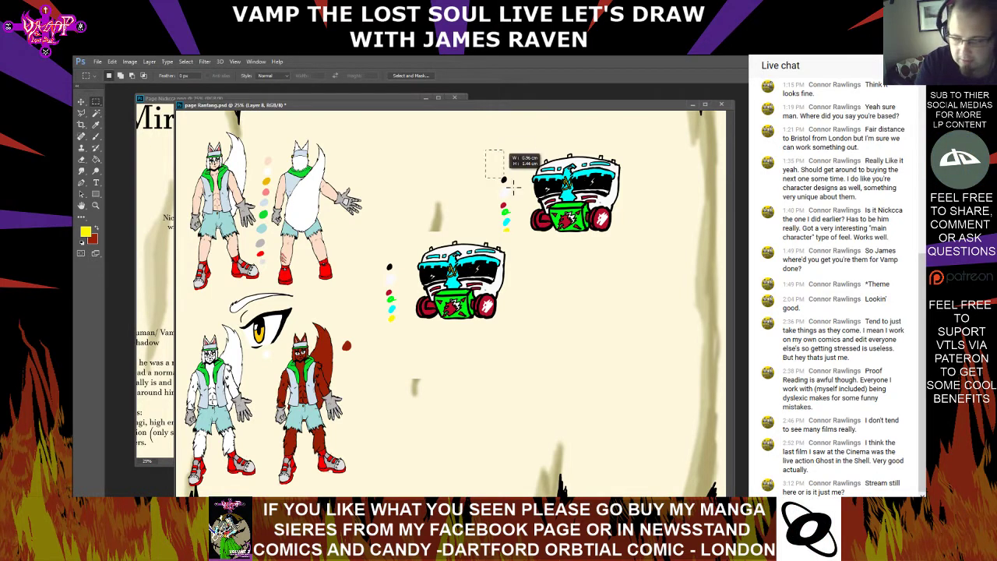
Remove the original mask drawing and swatches, make the pasted copy's layer active, and clear the selection
{"action": "left_click_drag", "start_coordinate": [513, 187], "coordinate": [666, 271]}
{"action": "left_click_drag", "start_coordinate": [468, 131], "coordinate": [534, 190]}
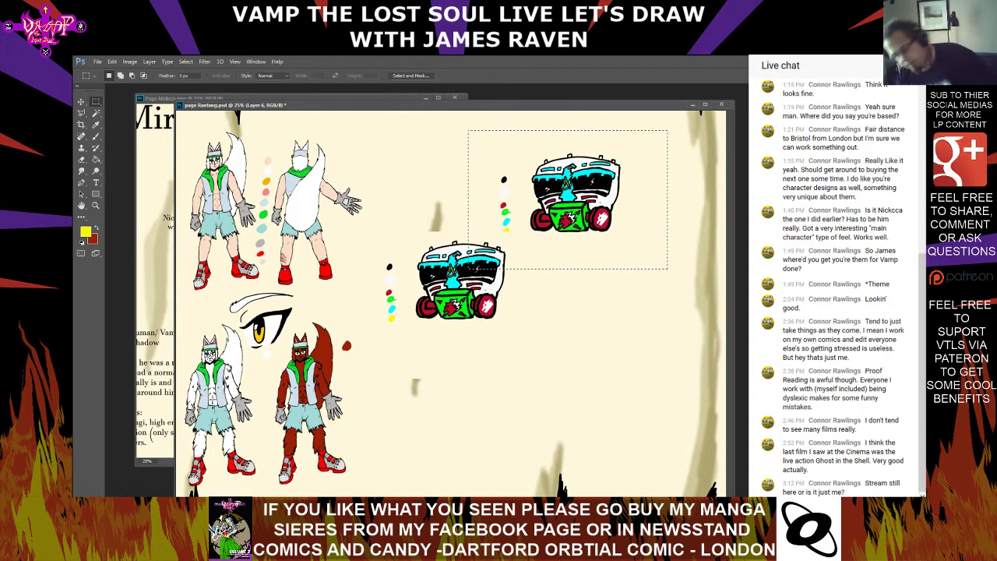
{"action": "key", "text": "alt+bracketright"}
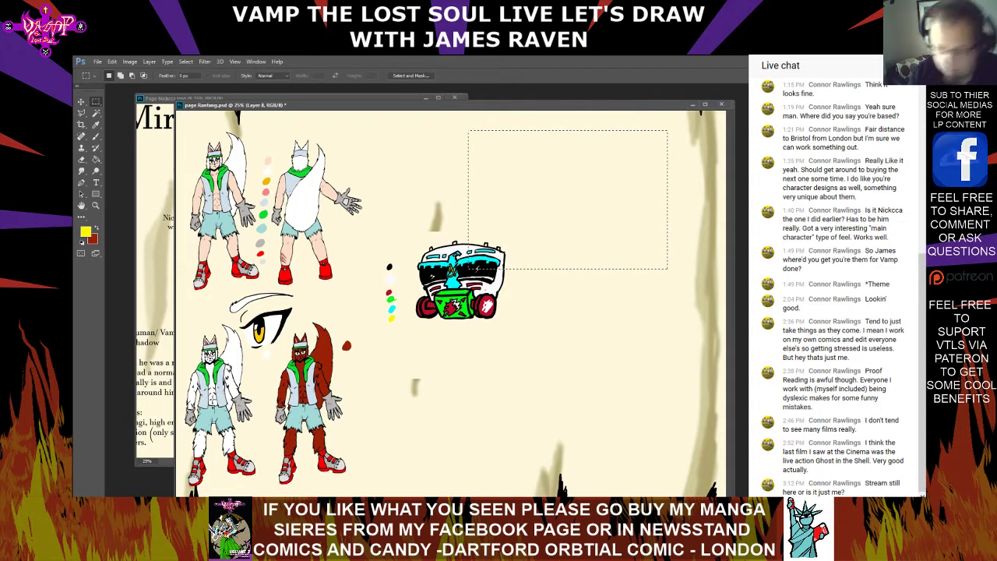
{"action": "left_click", "coordinate": [185, 61]}
{"action": "left_click", "coordinate": [194, 79]}
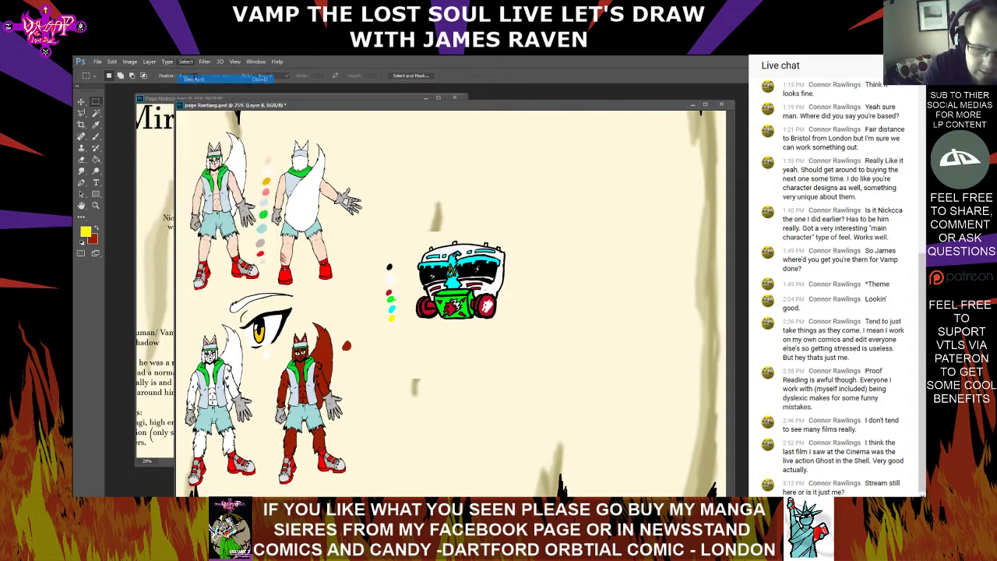
Free Transform the pasted mask and swatches to about 72% and place them near the page's upper-right area
{"action": "left_click", "coordinate": [112, 61]}
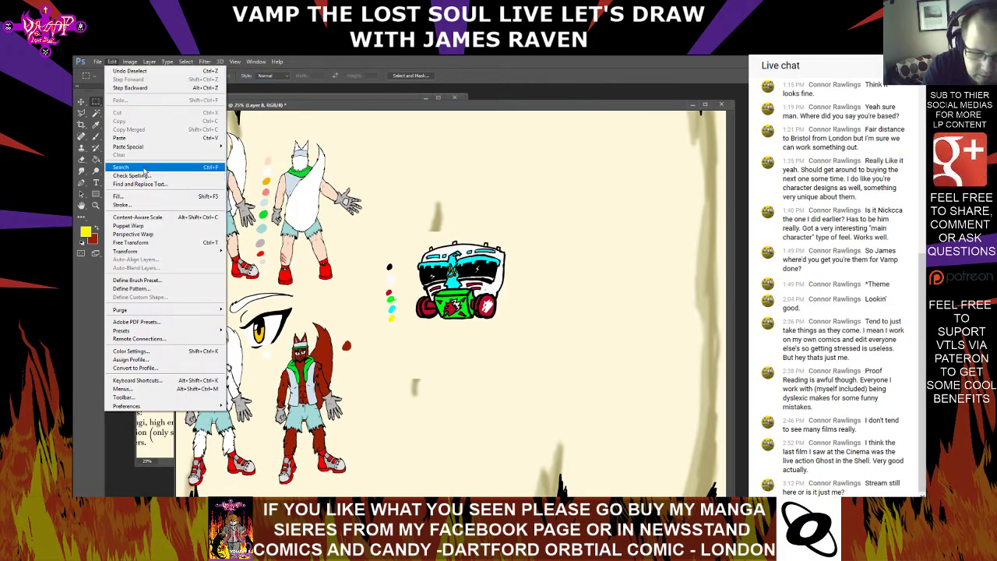
{"action": "left_click", "coordinate": [116, 66]}
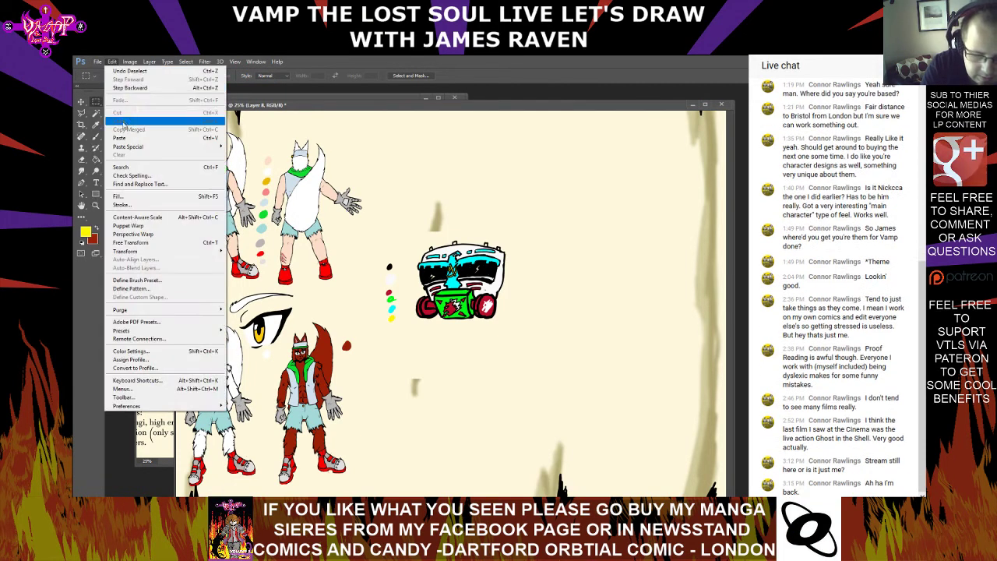
{"action": "left_click", "coordinate": [144, 242]}
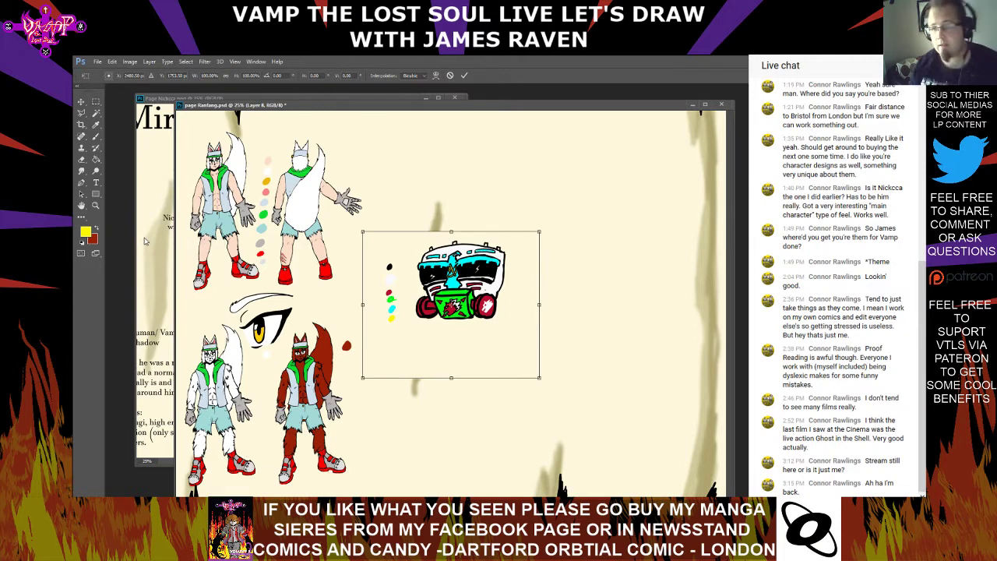
{"action": "left_click_drag", "start_coordinate": [363, 379], "coordinate": [412, 337]}
{"action": "mouse_move", "coordinate": [499, 261]}
{"action": "left_mouse_down"}
{"action": "mouse_move", "coordinate": [676, 162]}
{"action": "mouse_move", "coordinate": [620, 176]}
{"action": "left_mouse_up"}
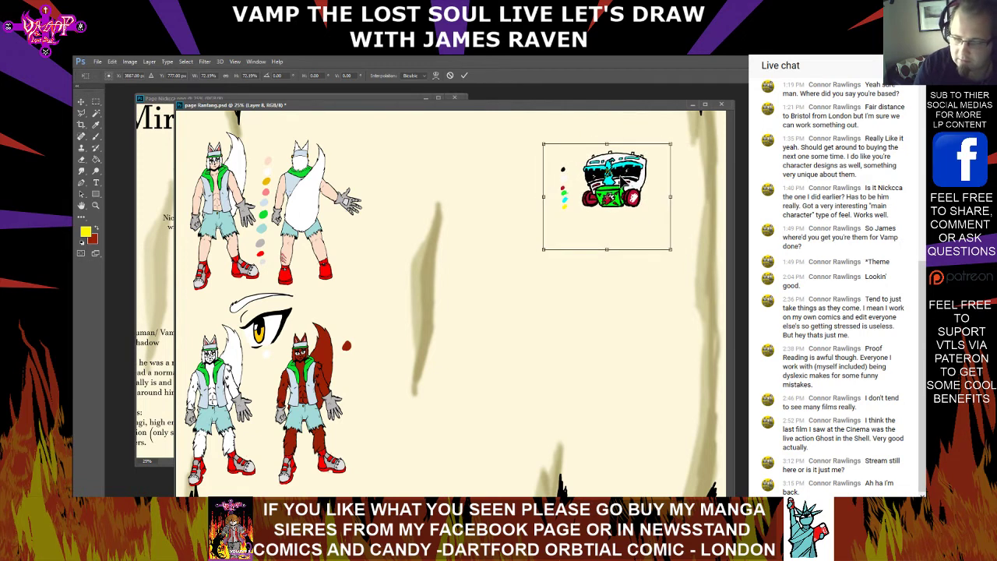
{"action": "key", "text": "Return"}
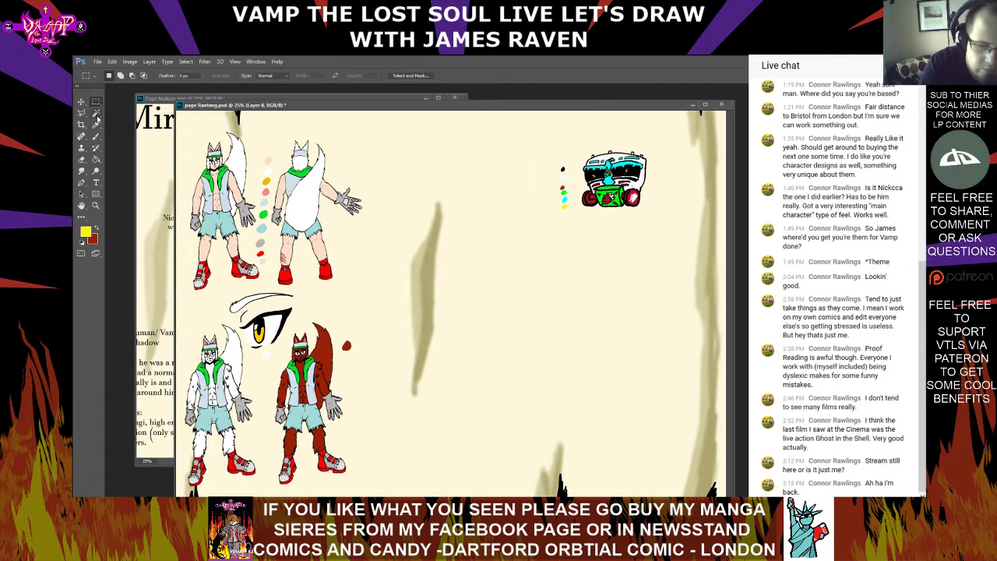
Set the Magic Wand tolerance to 0, select the plain background around the resized mask, and clear the selection
{"action": "left_click", "coordinate": [95, 113]}
{"action": "left_click", "coordinate": [575, 224]}
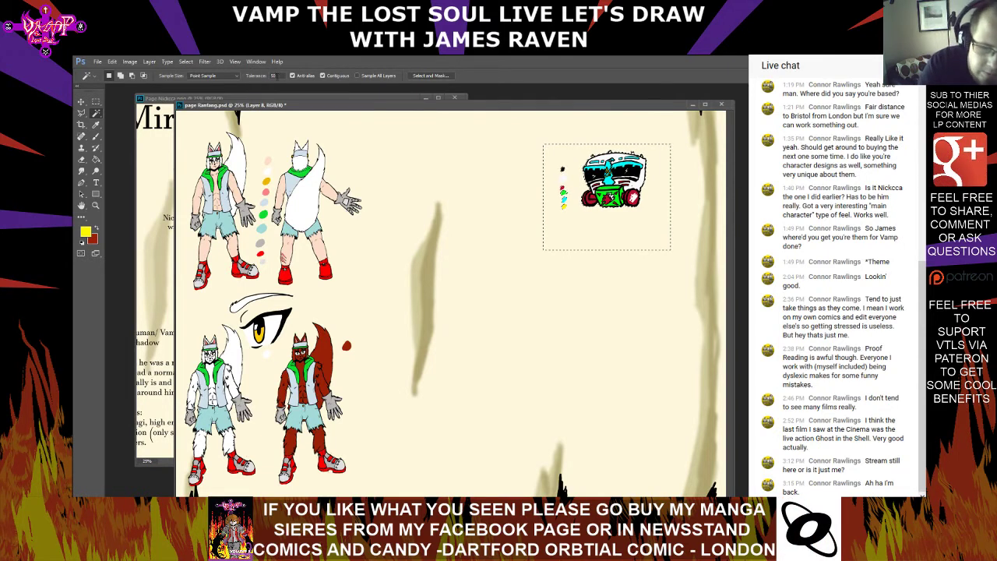
{"action": "left_click", "coordinate": [271, 76]}
{"action": "type", "text": "0"}
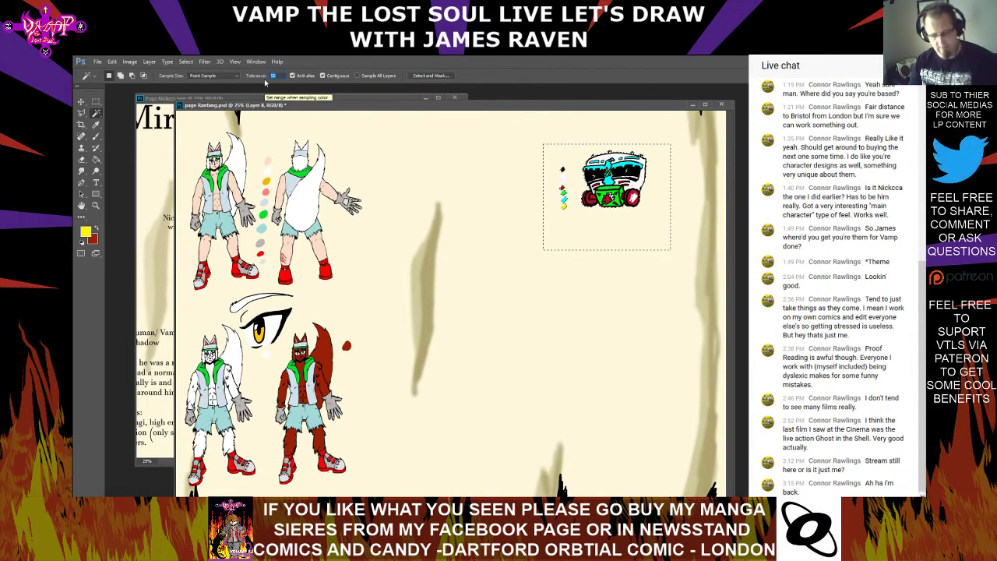
{"action": "key", "text": "ctrl+d"}
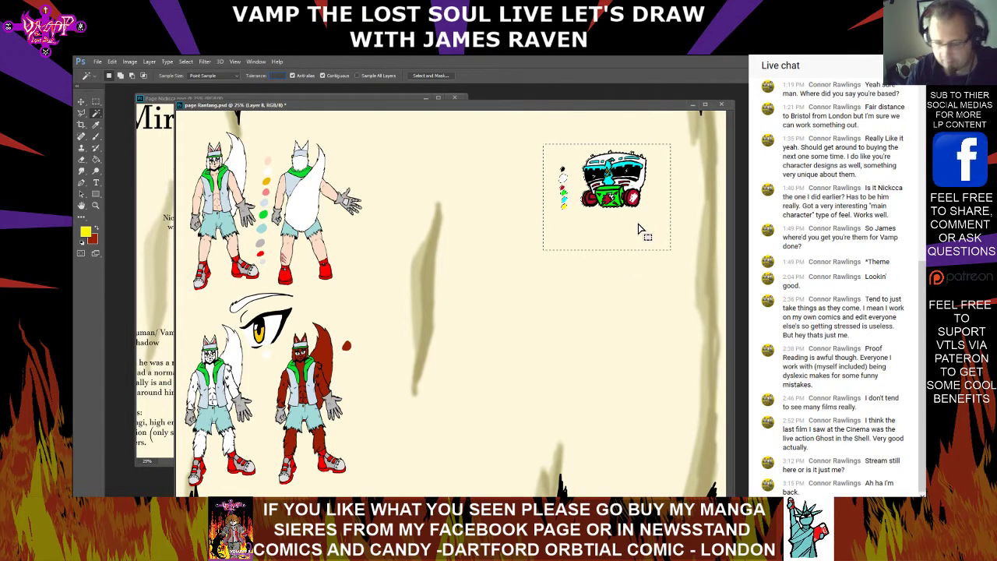
{"action": "left_click", "coordinate": [186, 62]}
{"action": "left_click", "coordinate": [192, 78]}
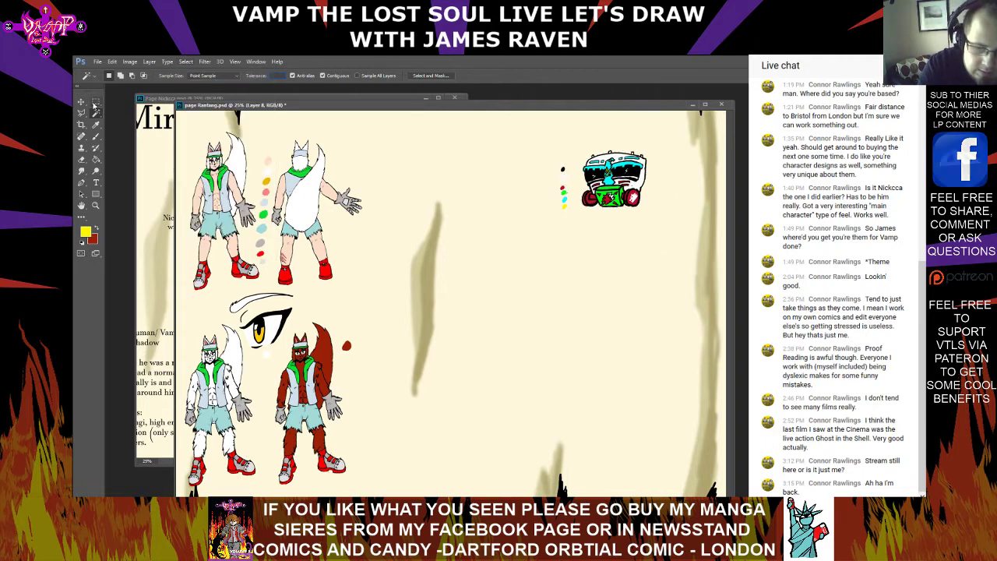
Move the mask and swatches slightly down and right, reselect their surrounding background with the Magic Wand, and deselect
{"action": "left_click", "coordinate": [82, 102]}
{"action": "left_click", "coordinate": [501, 225]}
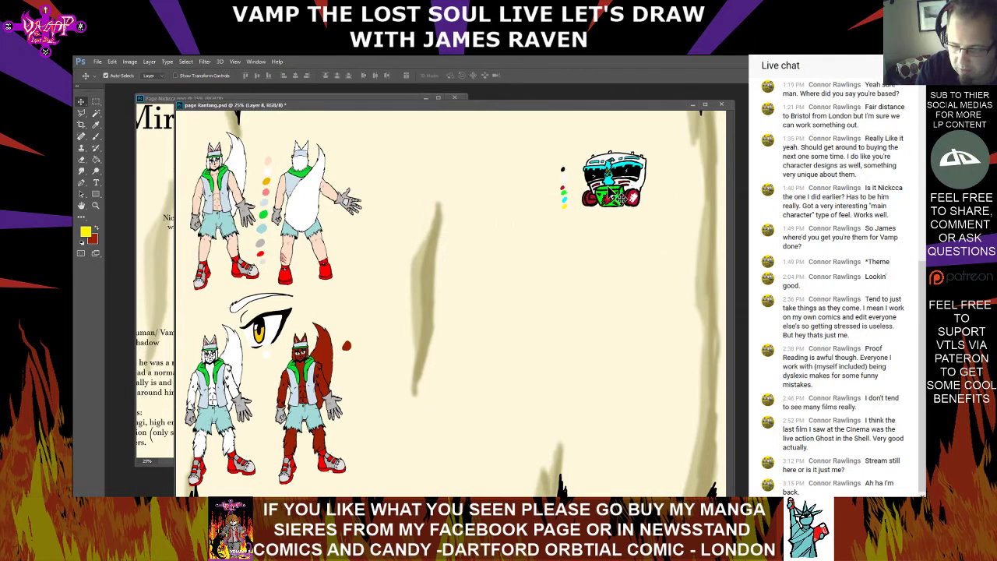
{"action": "left_click_drag", "start_coordinate": [617, 197], "coordinate": [639, 210]}
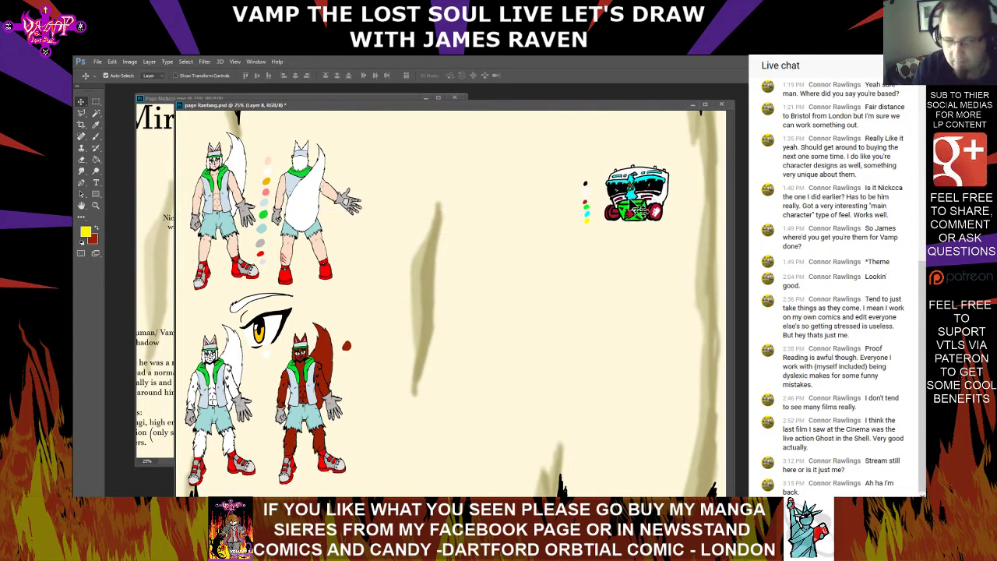
{"action": "left_click", "coordinate": [96, 113]}
{"action": "left_click", "coordinate": [691, 226]}
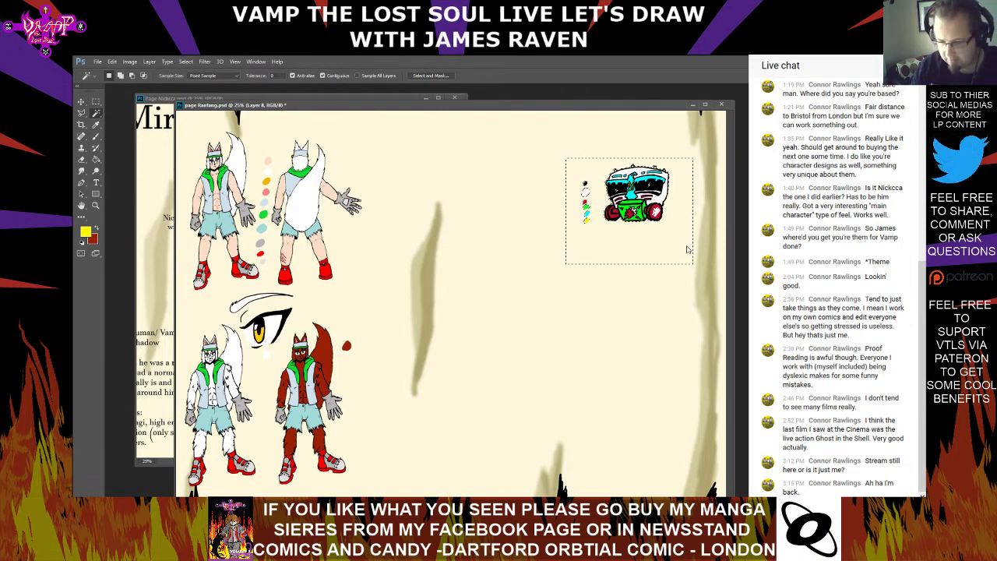
{"action": "left_click", "coordinate": [186, 62]}
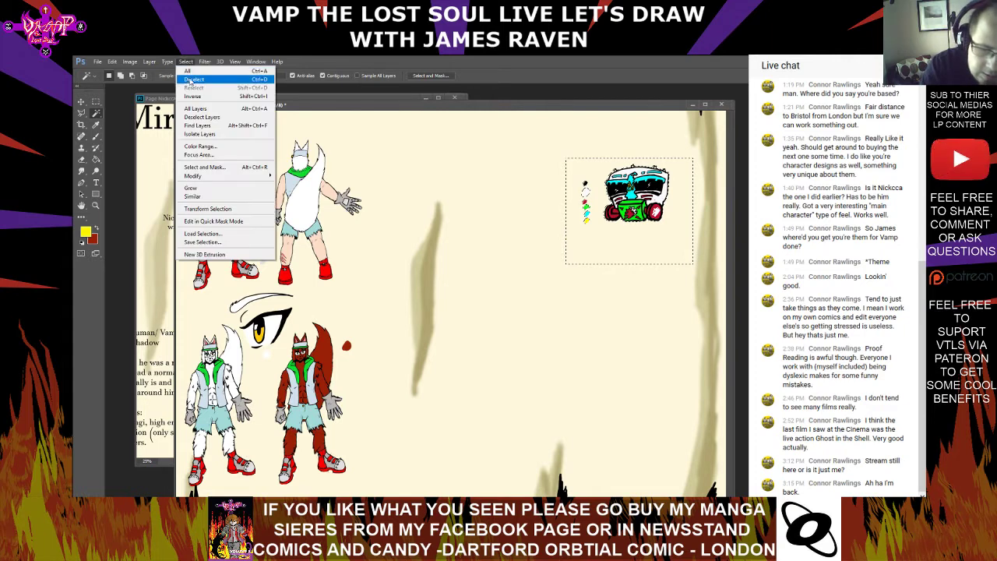
{"action": "left_click", "coordinate": [189, 80]}
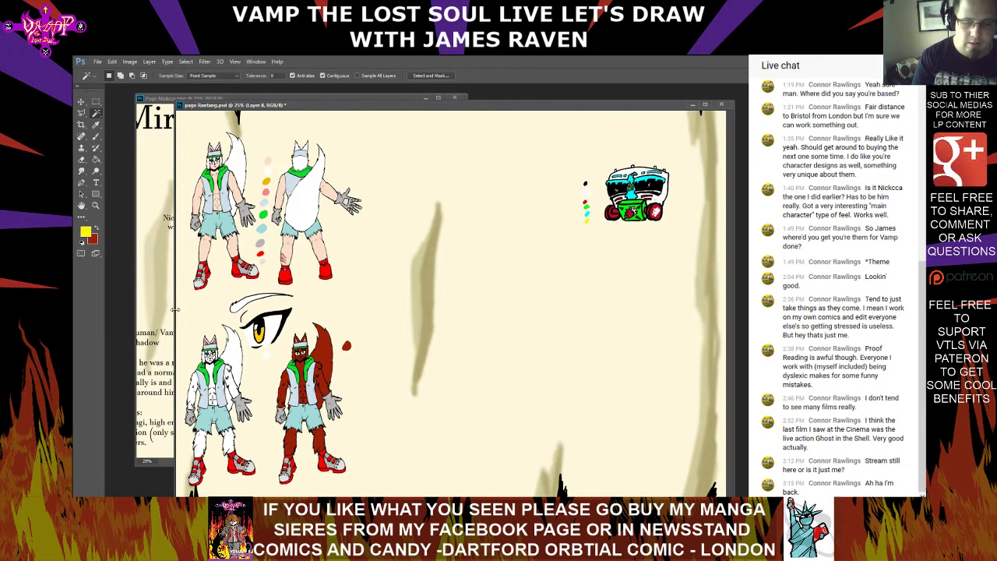
Narrow the page Ranfang.psd window and bring Page Nickcca.png forward with its title and figures in view
{"action": "left_click_drag", "start_coordinate": [174, 313], "coordinate": [429, 296]}
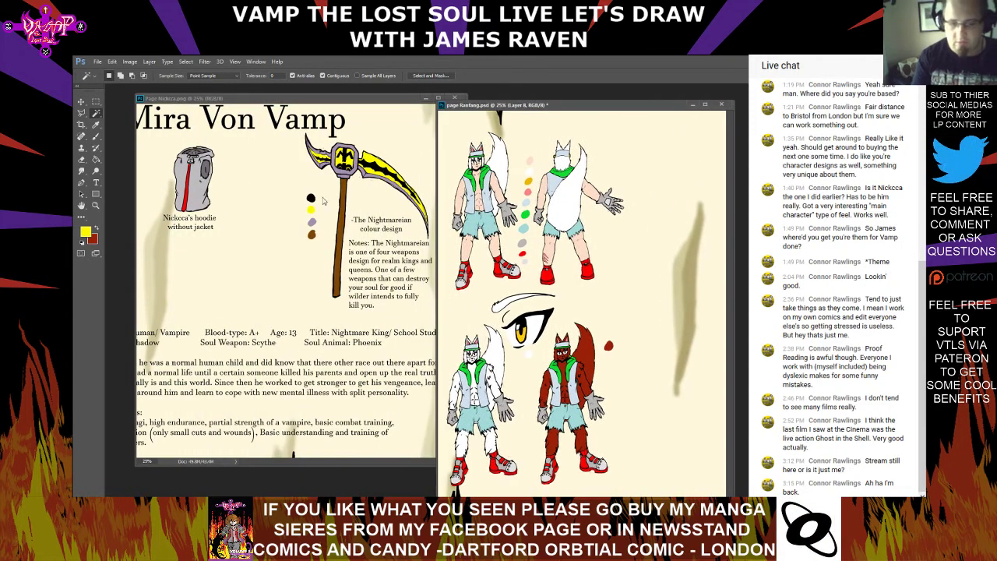
{"action": "left_click", "coordinate": [285, 101]}
{"action": "left_click_drag", "start_coordinate": [195, 284], "coordinate": [422, 272]}
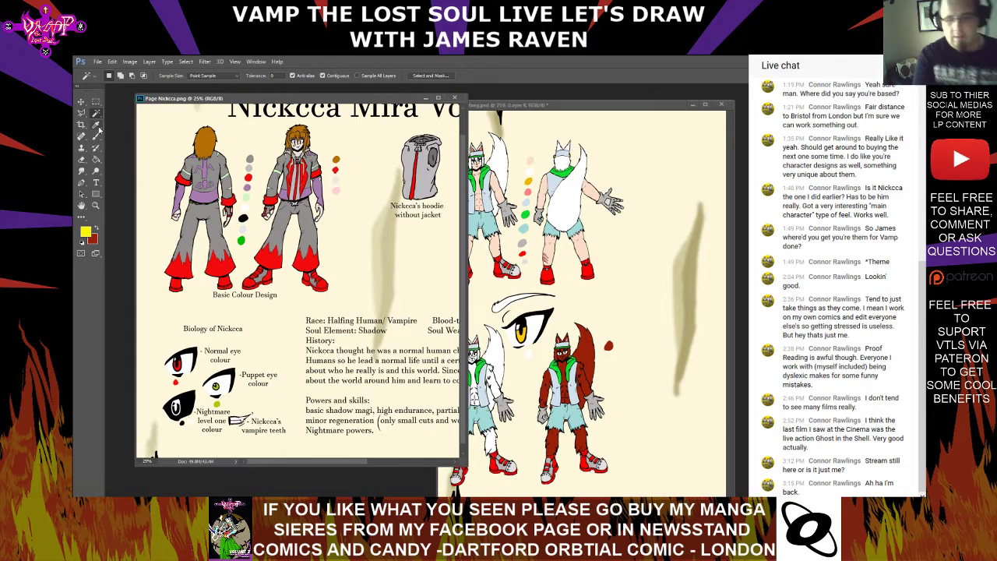
{"action": "scroll", "coordinate": [401, 143], "scroll_direction": "up", "scroll_amount": 1}
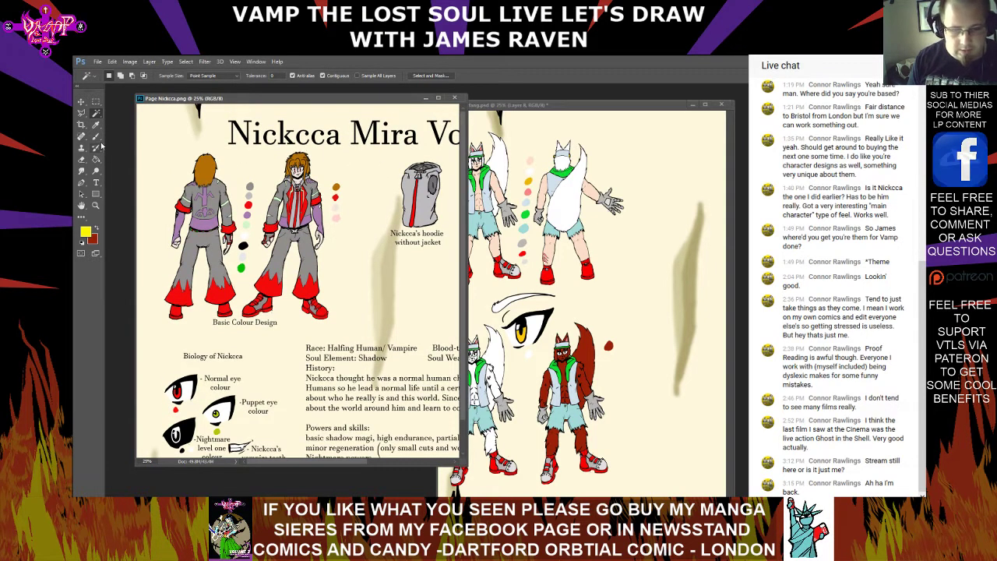
Try the Type tool on the title of Page Nickcca.png, cancel the text entry, and close the file without saving
{"action": "left_click", "coordinate": [97, 182]}
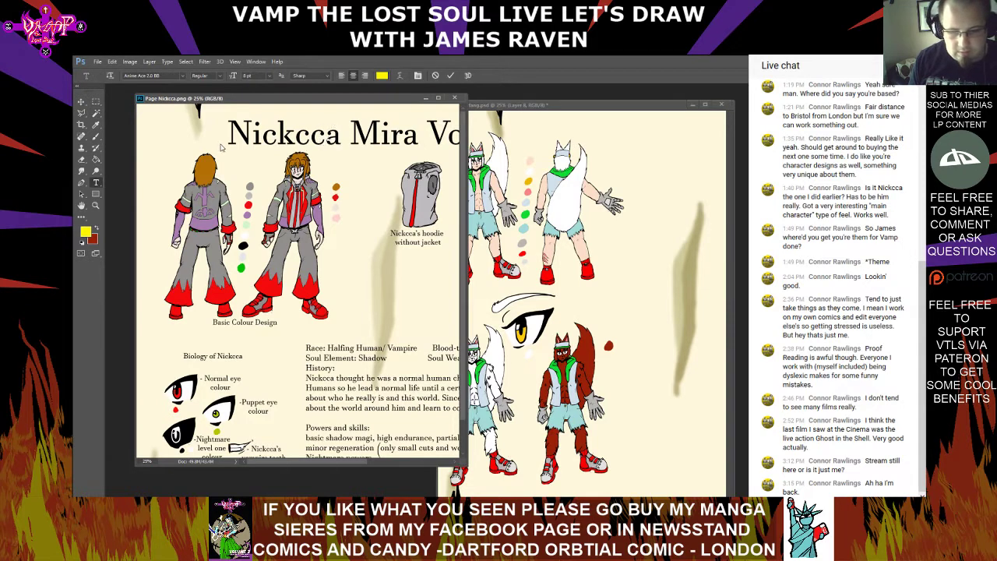
{"action": "key", "text": "Escape"}
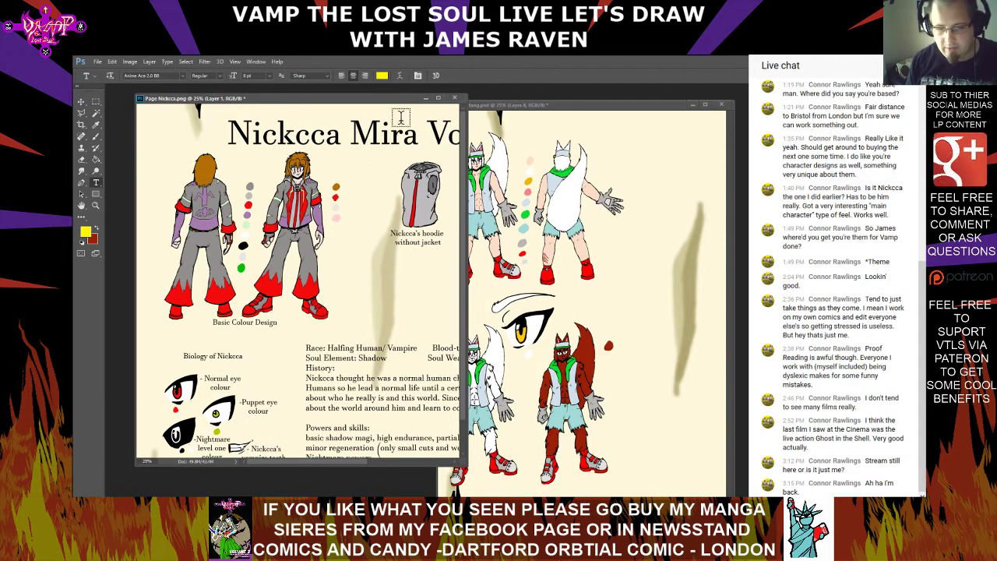
{"action": "left_click", "coordinate": [455, 98]}
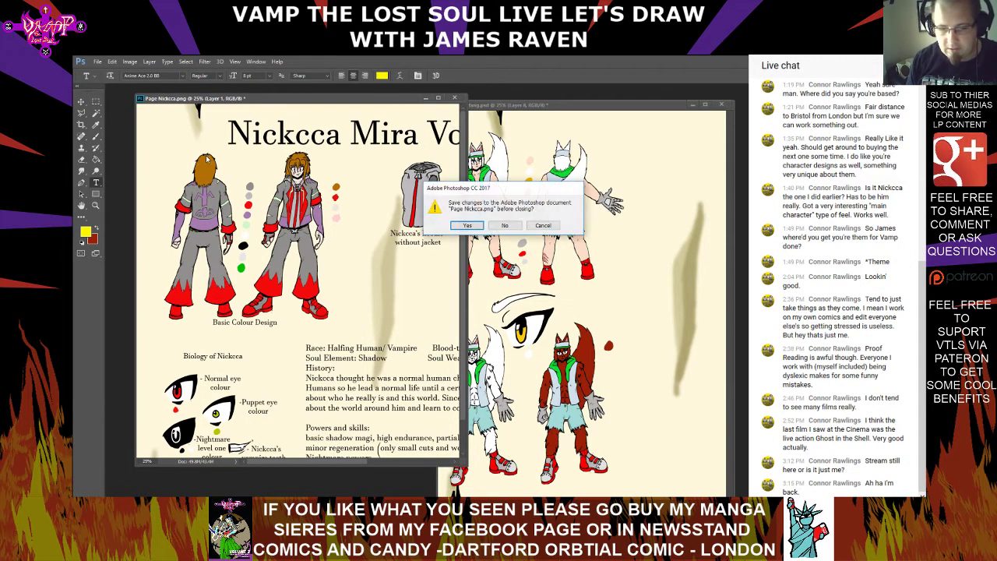
{"action": "left_click", "coordinate": [505, 225]}
Open Page Nickcca.psd and float page Ranfang.psd in its own window beside it
{"action": "left_click", "coordinate": [97, 61]}
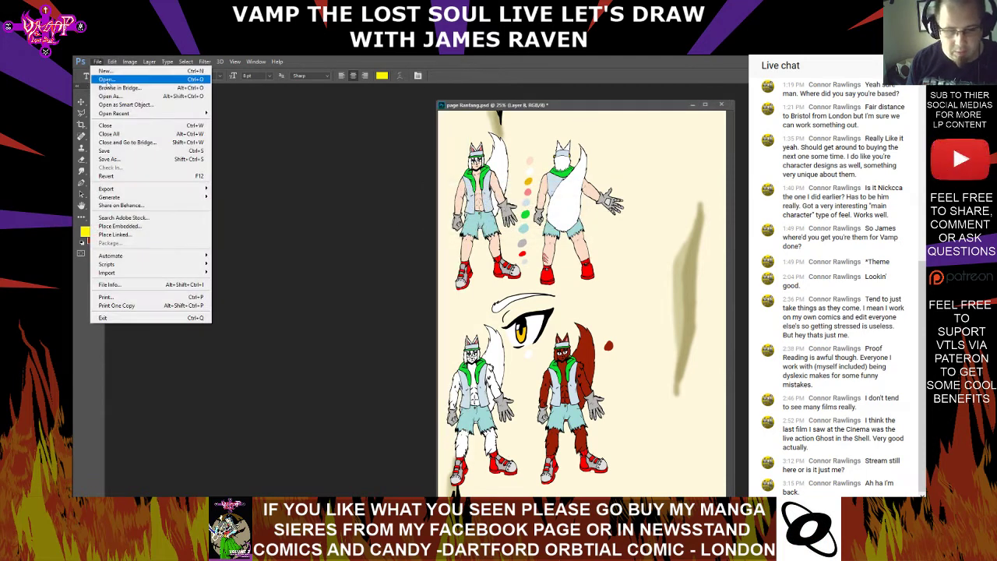
{"action": "left_click", "coordinate": [107, 79]}
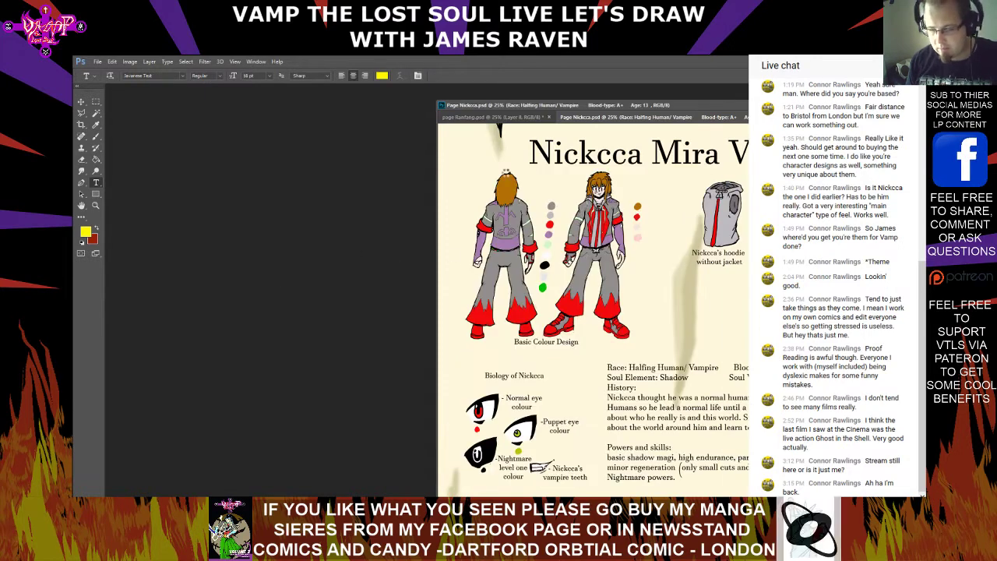
{"action": "left_click_drag", "start_coordinate": [492, 117], "coordinate": [148, 99]}
{"action": "left_click_drag", "start_coordinate": [213, 95], "coordinate": [296, 92]}
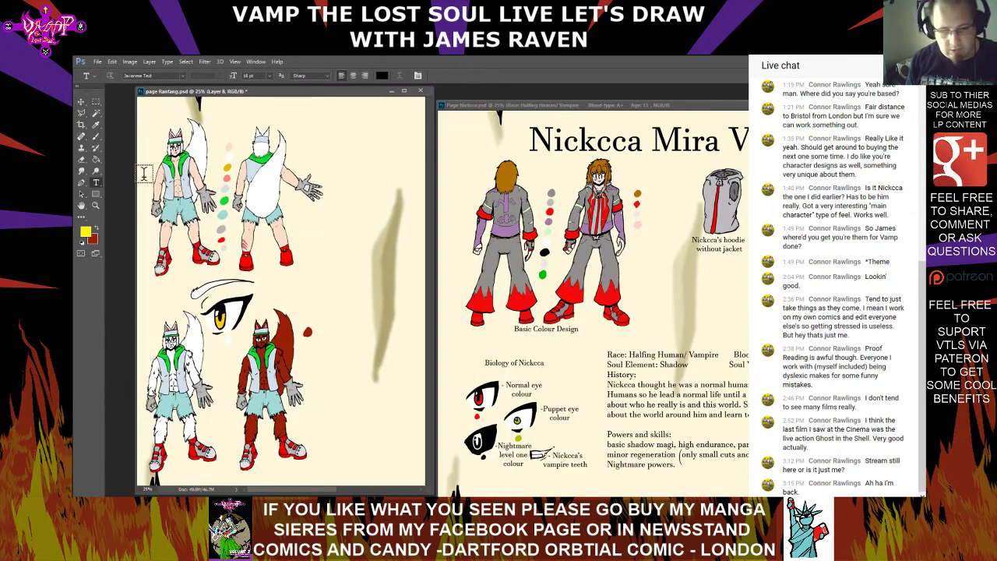
Select the whole title text on Page Nickcca.psd with the Type tool and copy it
{"action": "left_click", "coordinate": [534, 139]}
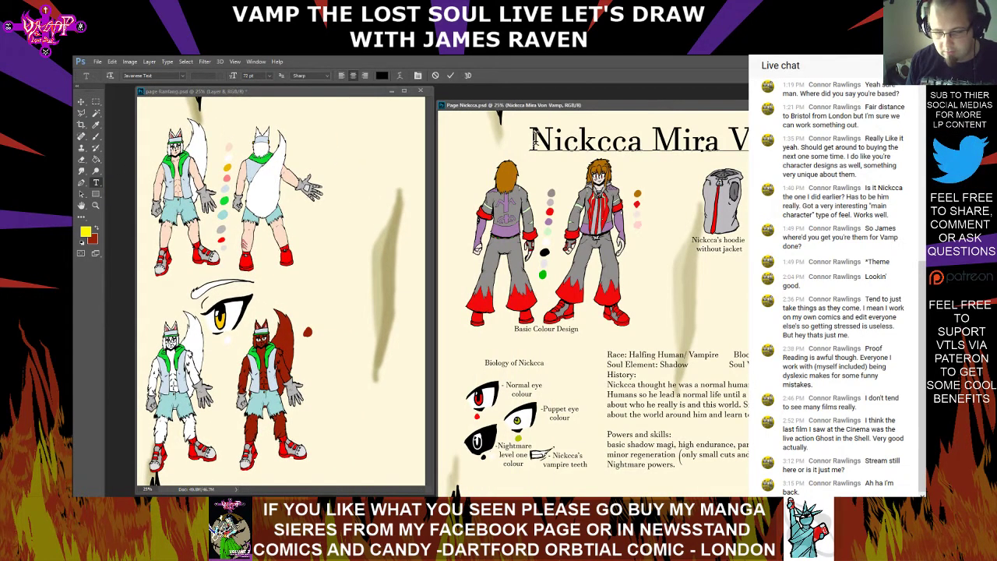
{"action": "left_click_drag", "start_coordinate": [534, 139], "coordinate": [787, 143]}
{"action": "right_click", "coordinate": [705, 141]}
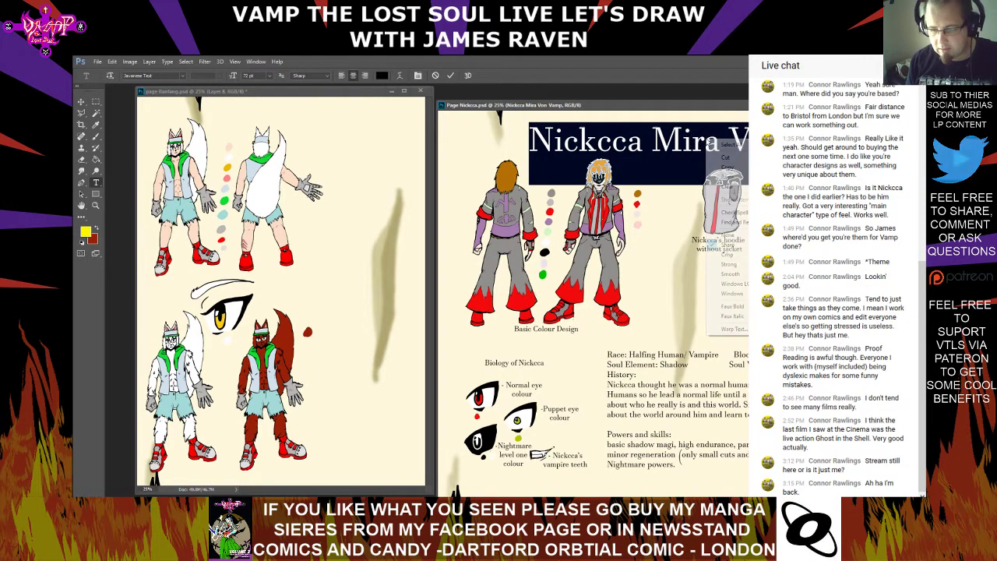
{"action": "left_click", "coordinate": [740, 168]}
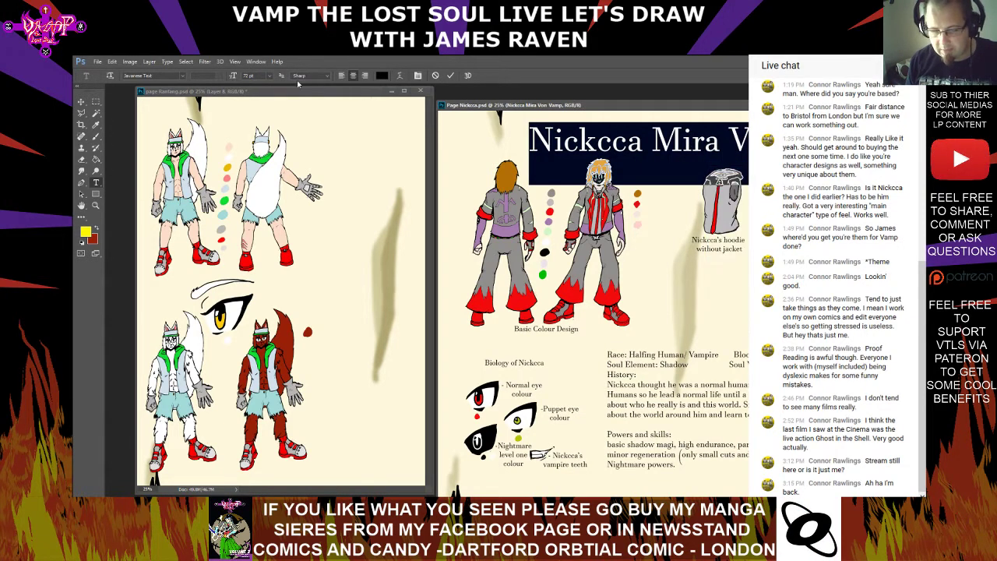
Paste the copied title as 72 pt text above the figures on page Ranfang.psd and commit it
{"action": "left_click", "coordinate": [349, 146]}
{"action": "right_click", "coordinate": [348, 134]}
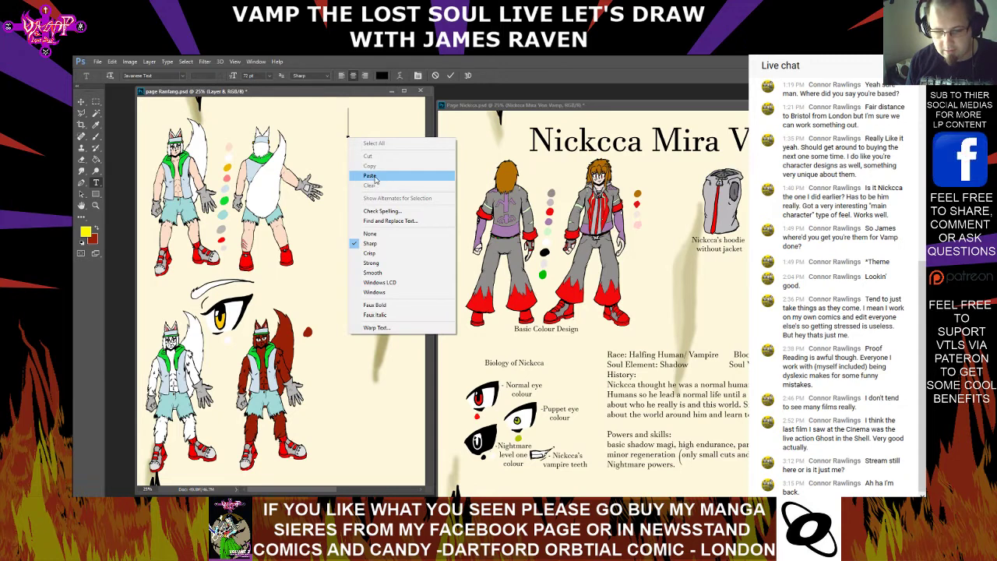
{"action": "left_click", "coordinate": [379, 180]}
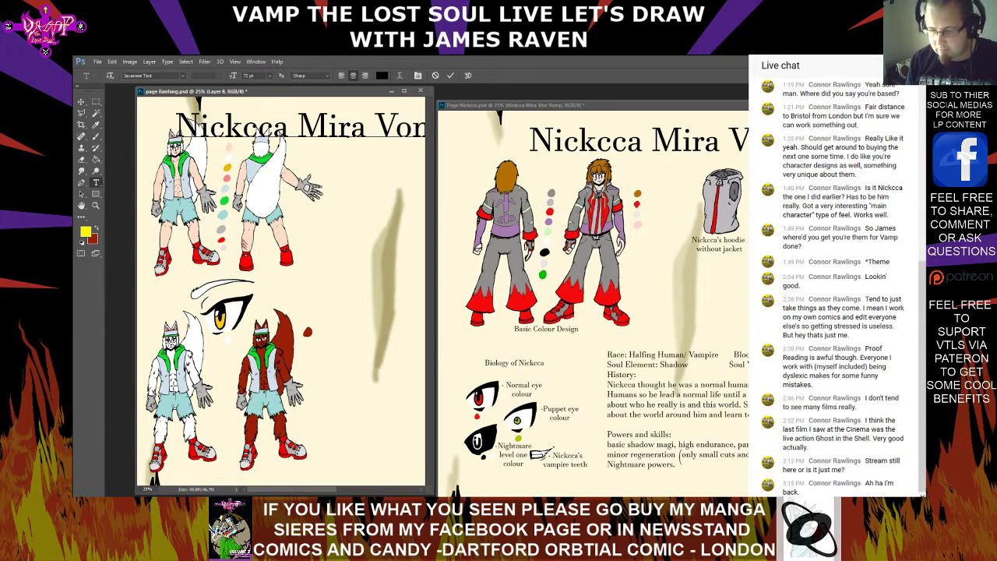
{"action": "key", "text": "ctrl+minus"}
{"action": "left_click", "coordinate": [82, 102]}
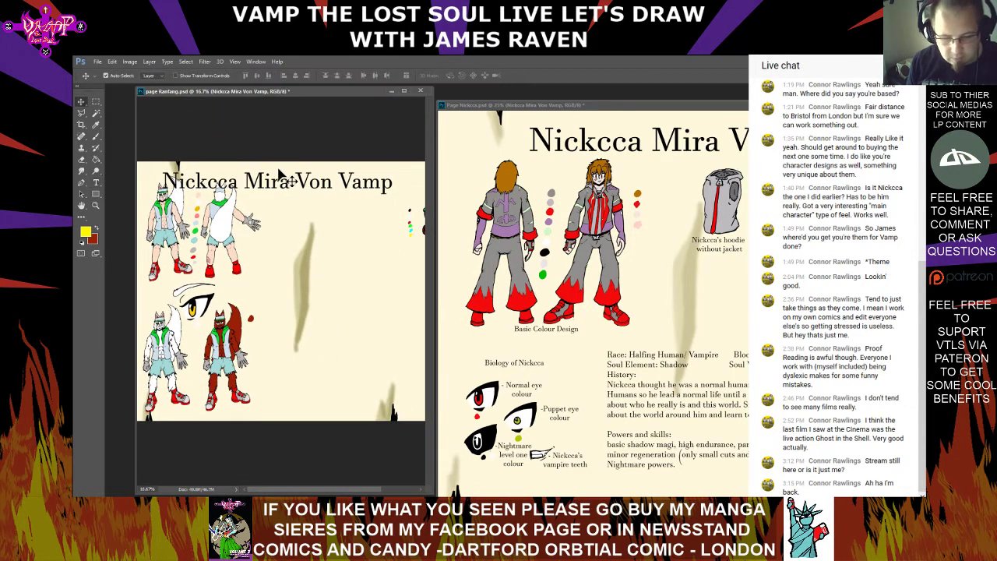
Move the pasted title toward the centre of page Ranfang.psd and replace its text with "Ranfang Hotfoot"
{"action": "left_click_drag", "start_coordinate": [287, 180], "coordinate": [348, 181]}
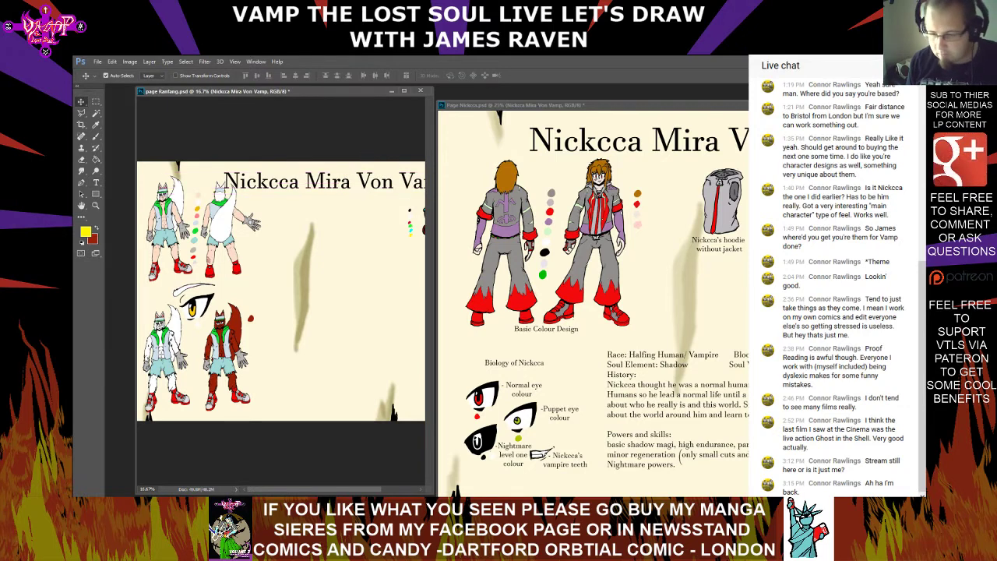
{"action": "left_click_drag", "start_coordinate": [335, 489], "coordinate": [361, 489]}
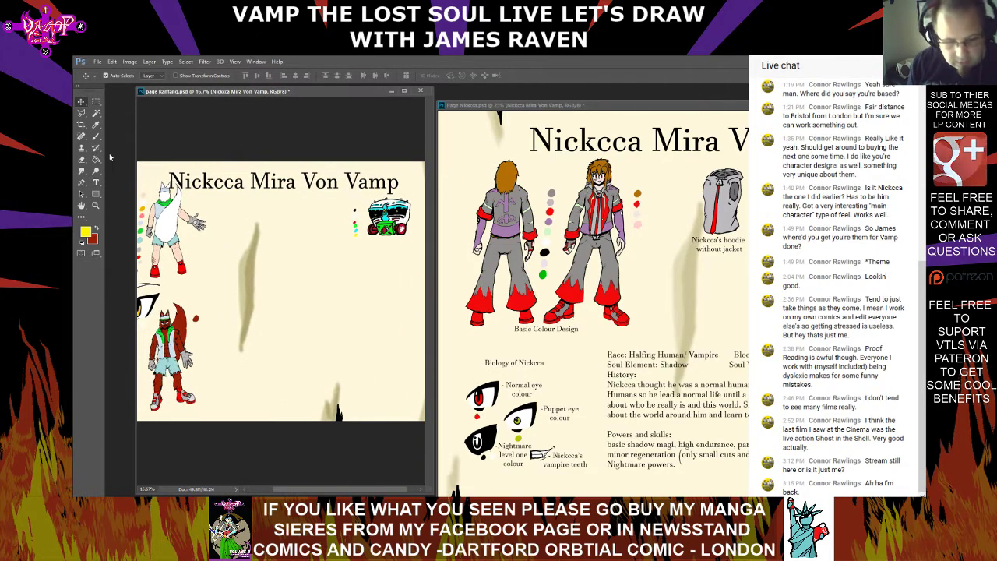
{"action": "left_click", "coordinate": [96, 182]}
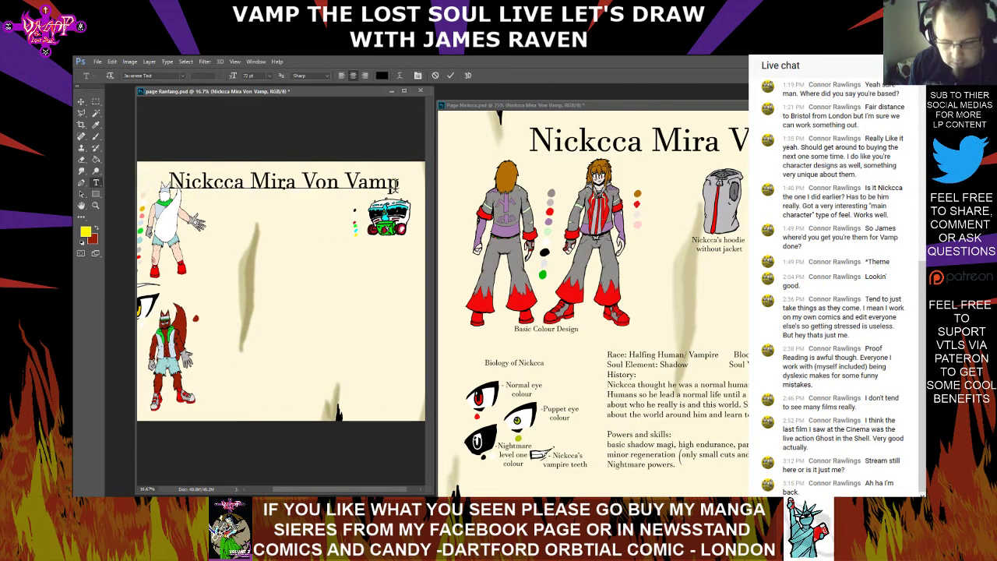
{"action": "left_click_drag", "start_coordinate": [399, 181], "coordinate": [182, 181]}
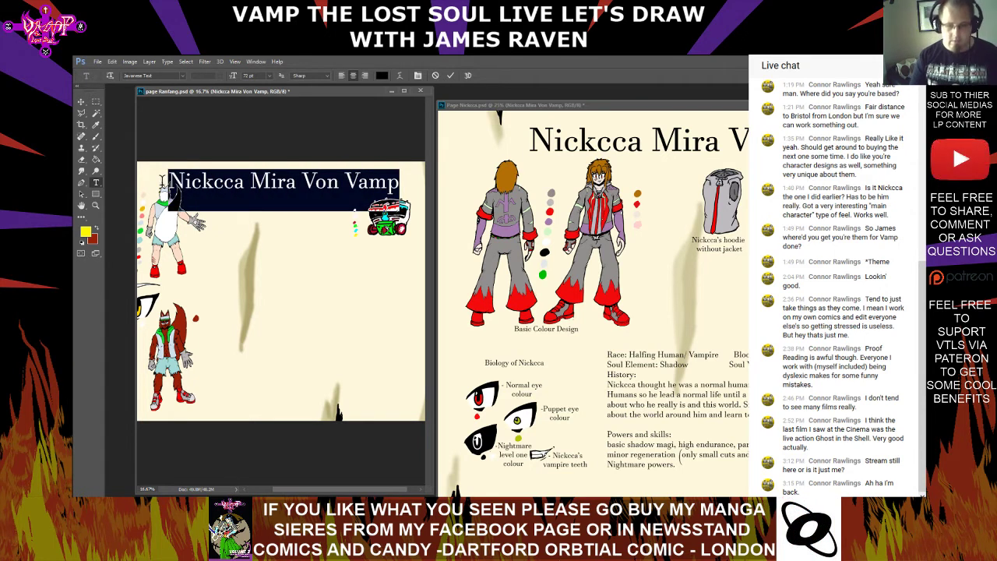
{"action": "type", "text": "Ranf"}
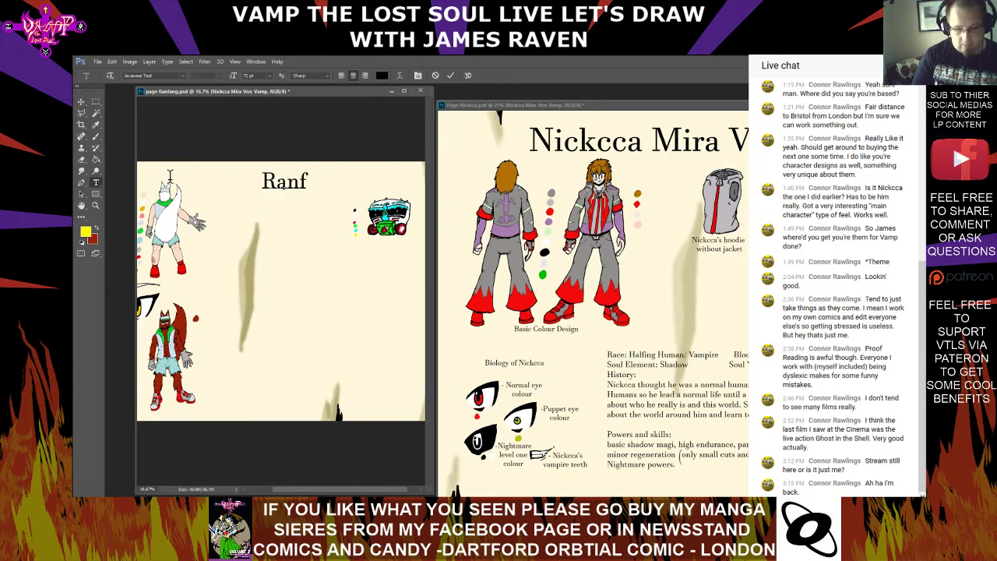
{"action": "type", "text": "ang H"}
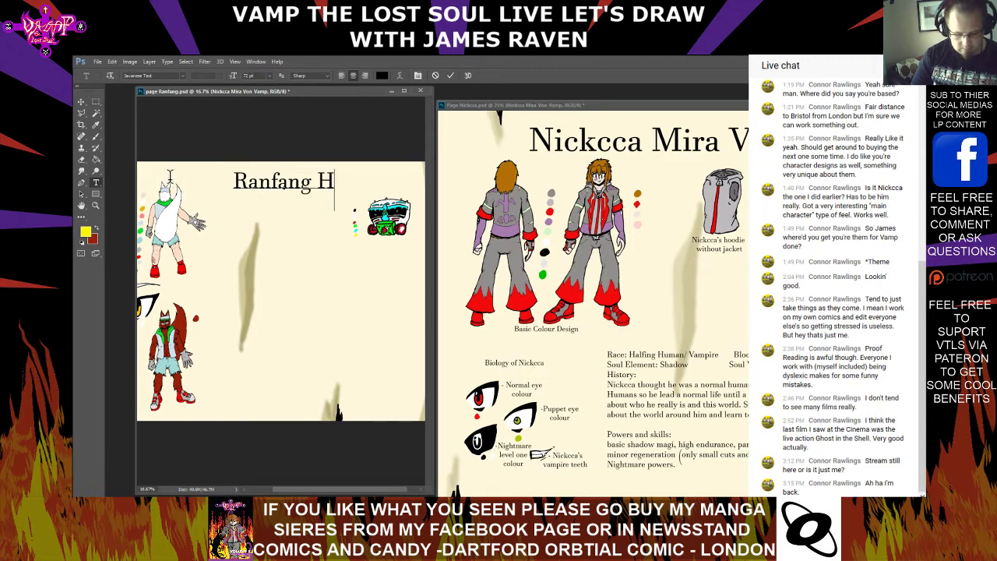
{"action": "type", "text": "ootfoot"}
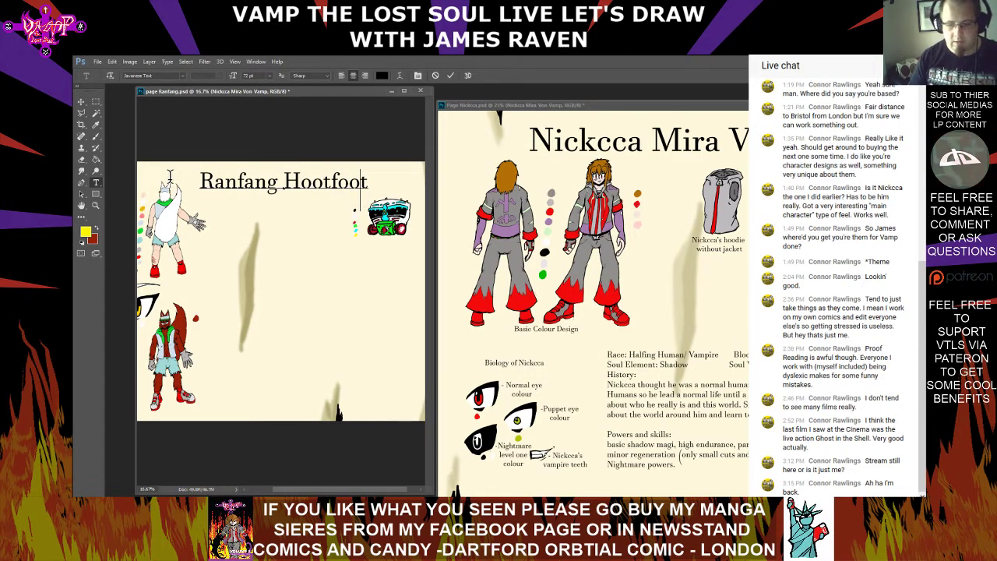
{"action": "key", "text": "Left"}
{"action": "key", "text": "BackSpace"}
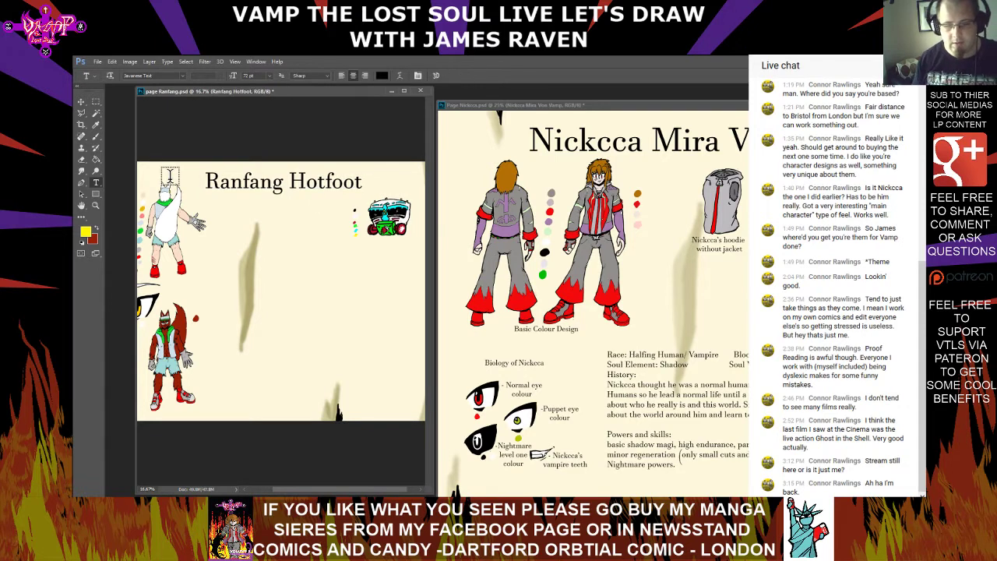
Select the whole "Basic Colour Design" caption on Page Nickcca.psd with the Type tool and copy it
{"action": "left_click", "coordinate": [537, 322]}
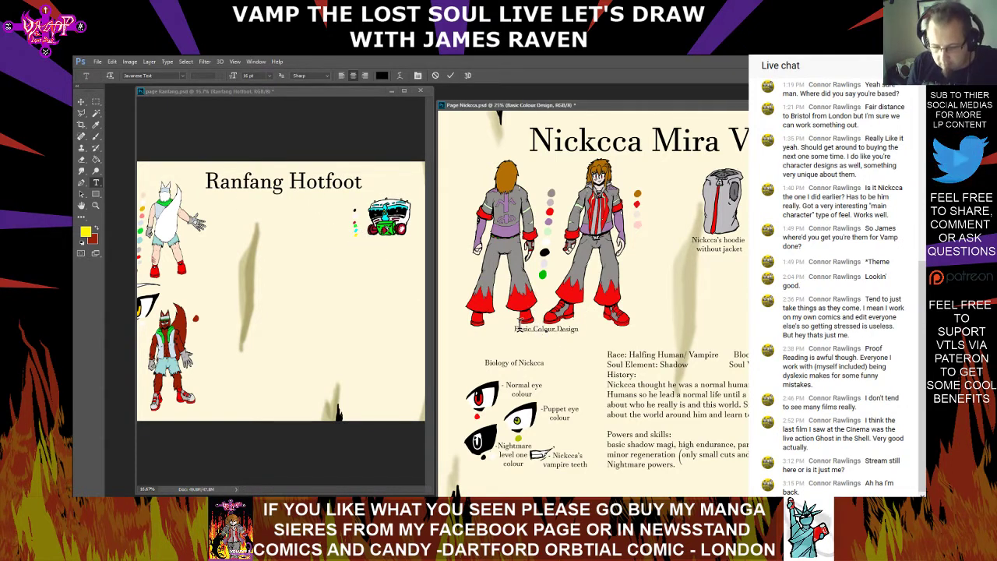
{"action": "left_click_drag", "start_coordinate": [515, 328], "coordinate": [611, 331]}
{"action": "right_click", "coordinate": [561, 331]}
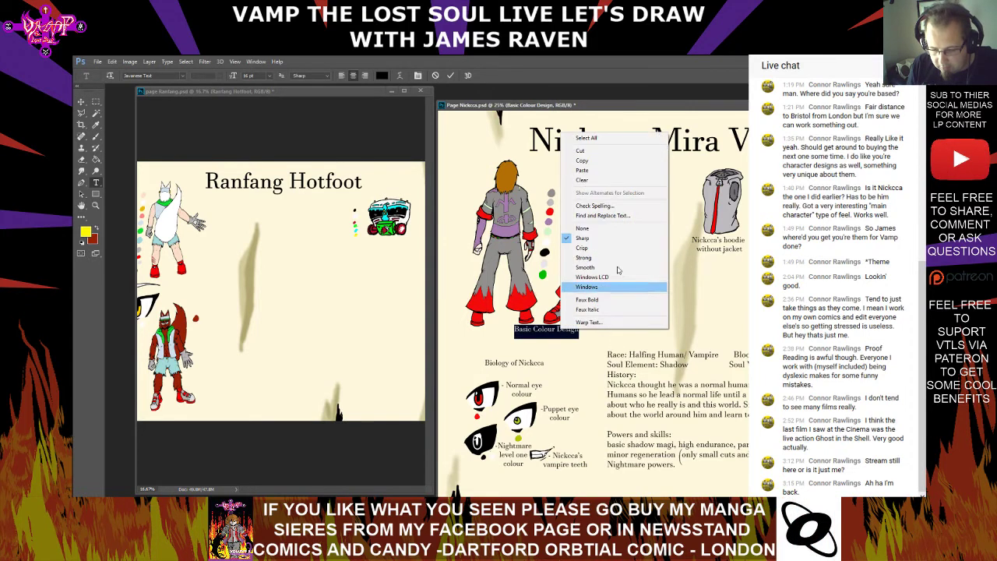
{"action": "left_click", "coordinate": [601, 162]}
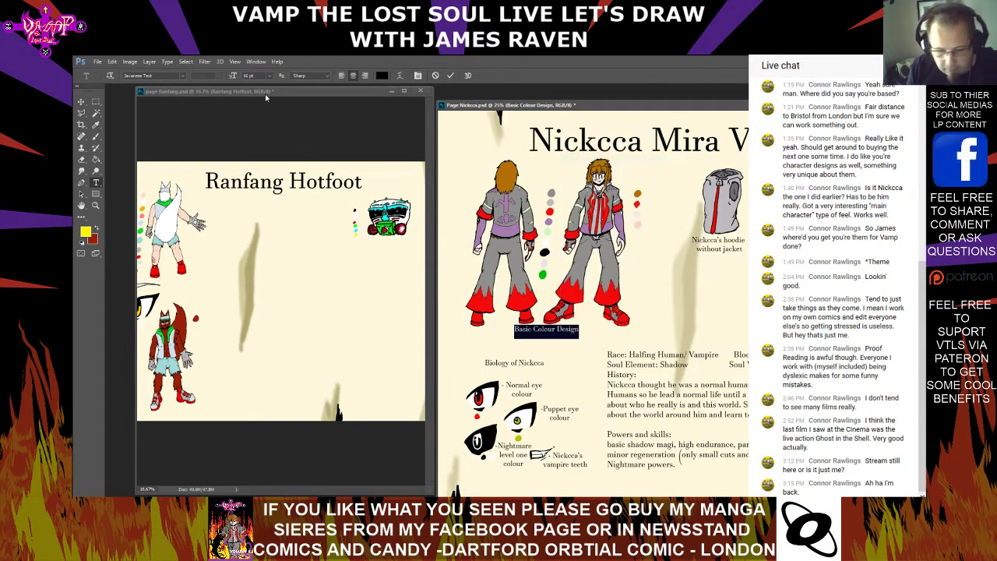
Paste the copied caption as a new text layer beside the upper figures on page Ranfang.psd
{"action": "left_click", "coordinate": [255, 91]}
{"action": "right_click", "coordinate": [195, 283]}
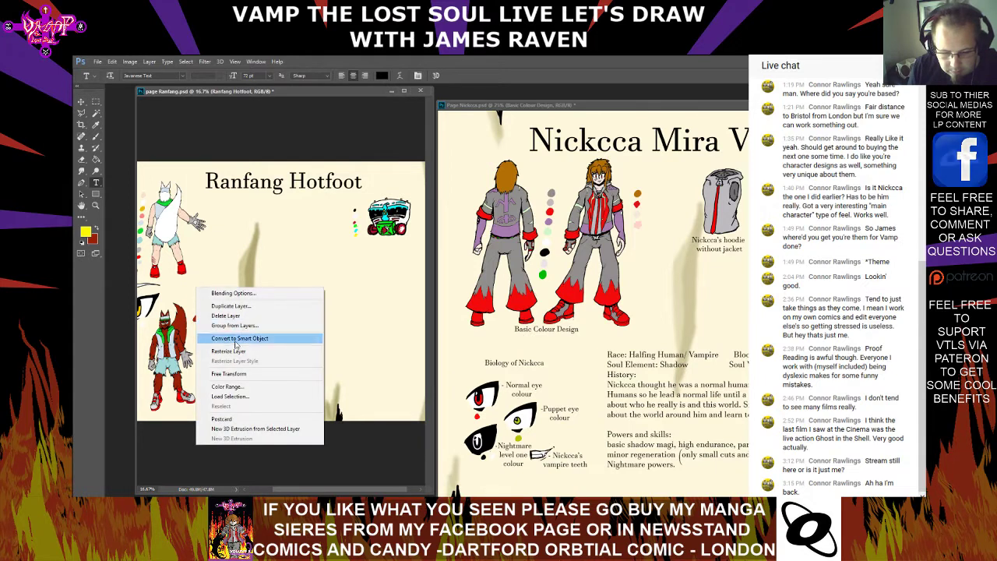
{"action": "left_click", "coordinate": [220, 266]}
{"action": "right_click", "coordinate": [220, 266]}
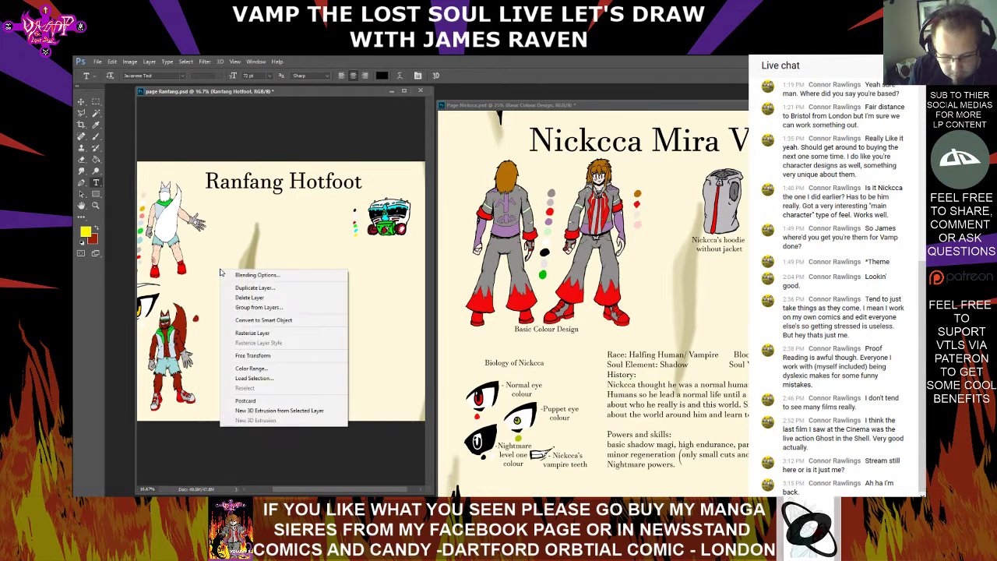
{"action": "left_click", "coordinate": [215, 267]}
{"action": "right_click", "coordinate": [216, 267]}
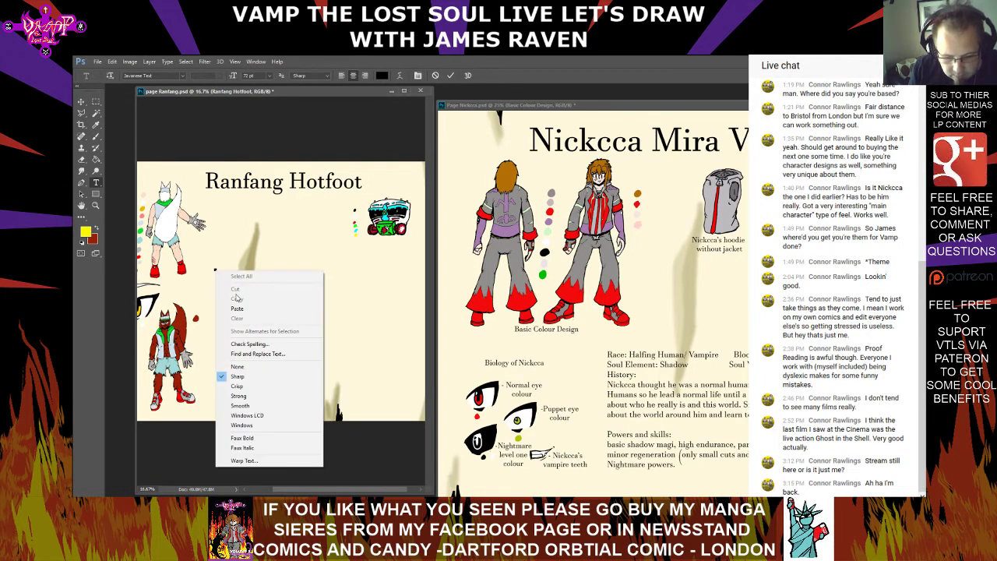
{"action": "left_click", "coordinate": [234, 304]}
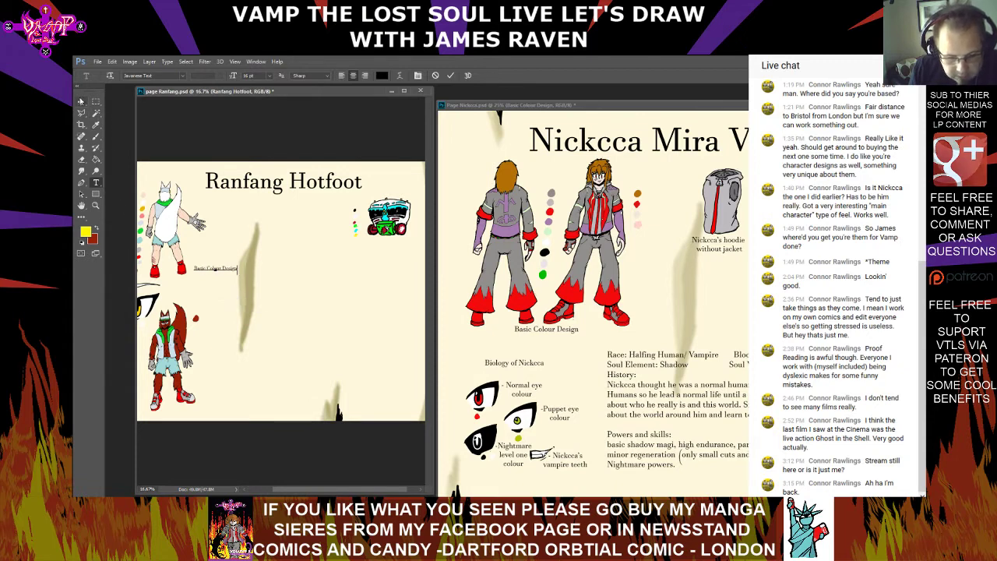
Commit the "Basic Colour Design" caption and move it directly beneath and between the two upper figures
{"action": "left_click", "coordinate": [82, 102]}
{"action": "left_click_drag", "start_coordinate": [221, 93], "coordinate": [290, 100]}
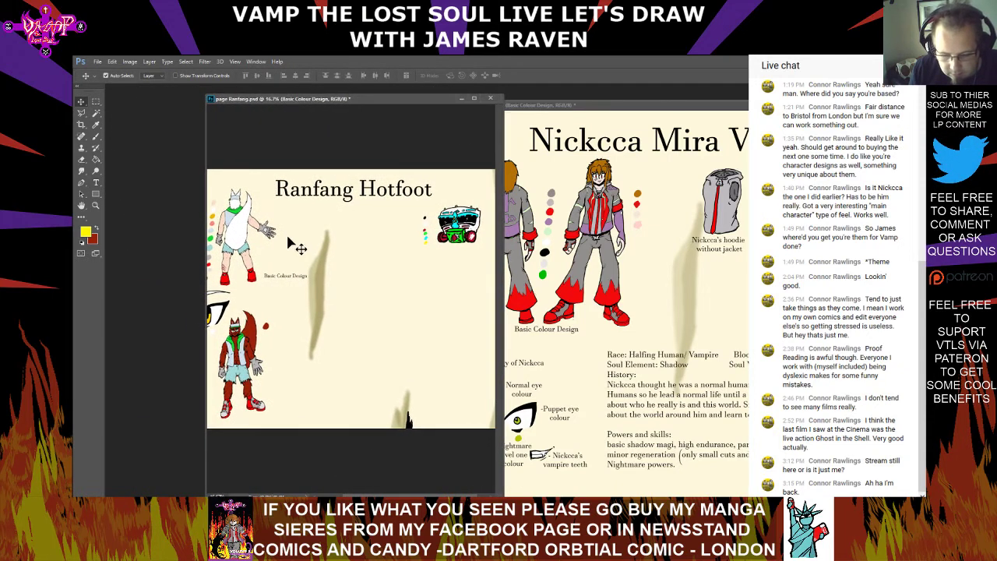
{"action": "left_click_drag", "start_coordinate": [288, 284], "coordinate": [231, 294]}
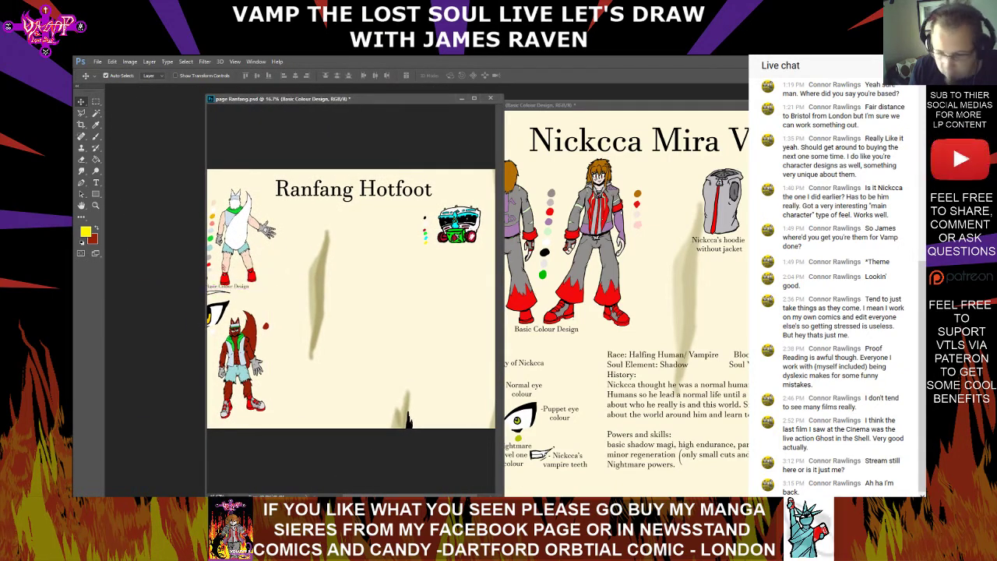
{"action": "left_click_drag", "start_coordinate": [385, 496], "coordinate": [361, 496]}
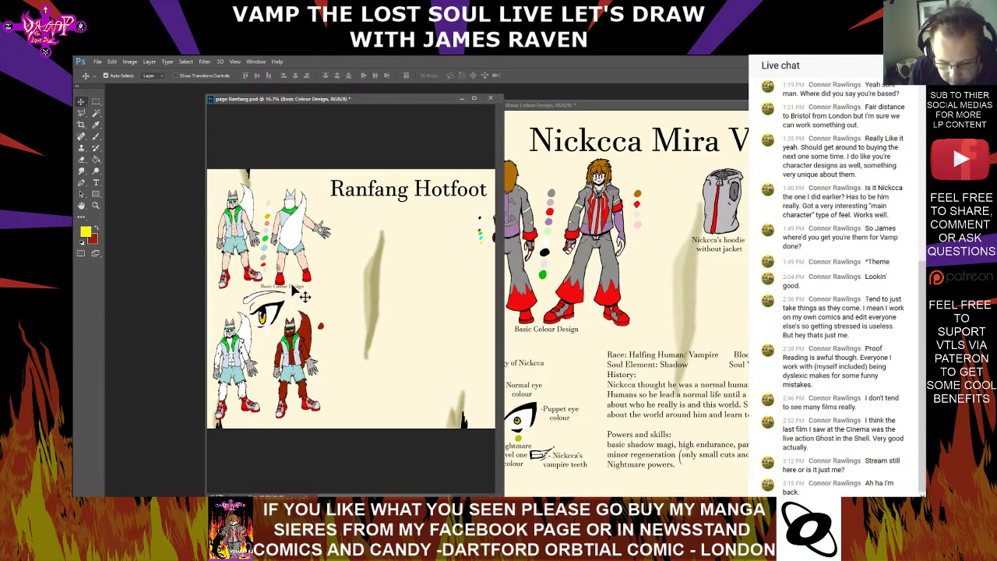
{"action": "left_click_drag", "start_coordinate": [294, 287], "coordinate": [274, 287]}
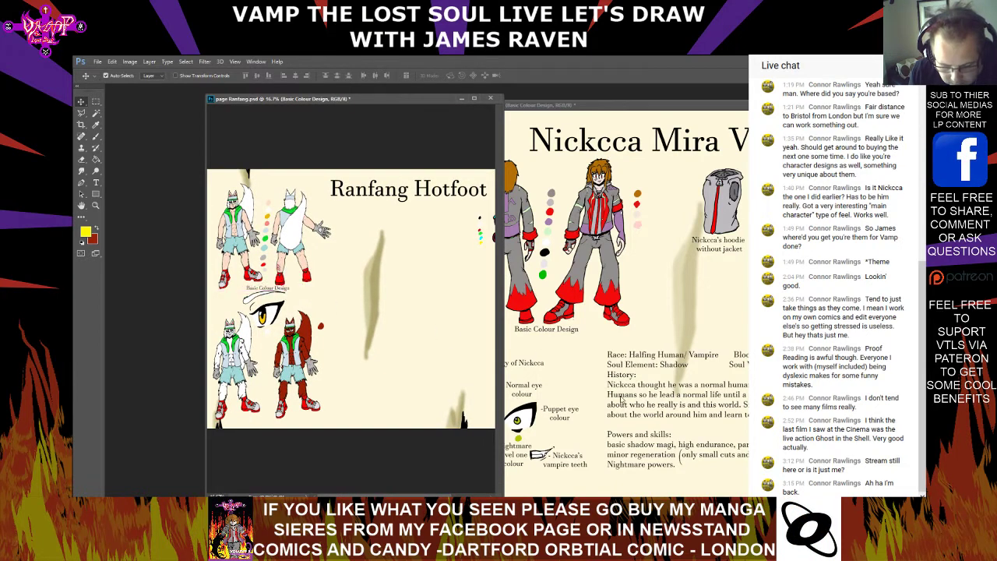
{"action": "key", "text": "Left"}
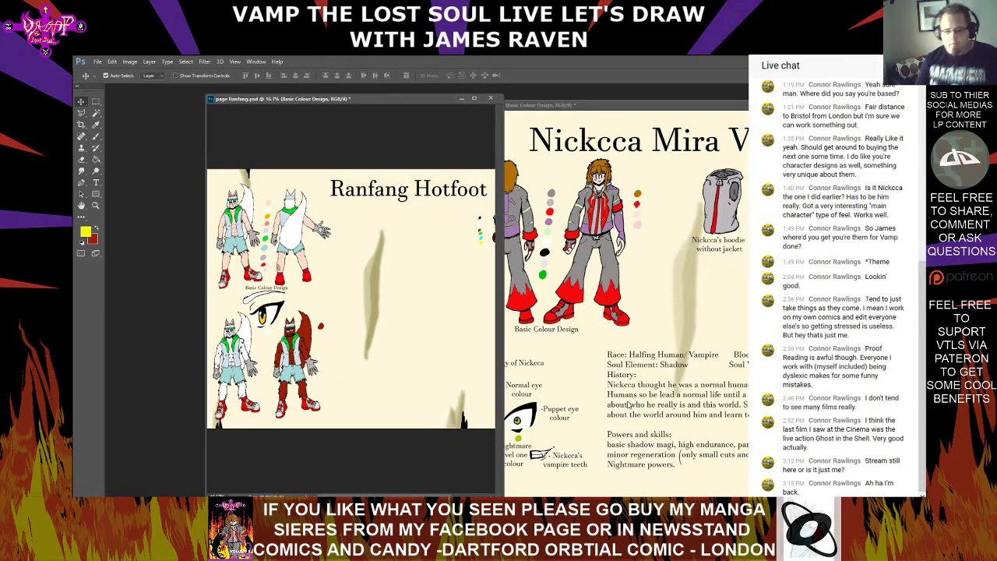
Select the "Biology of Nickcca" heading on Page Nickcca.psd with the Type tool and copy it
{"action": "left_click", "coordinate": [526, 371]}
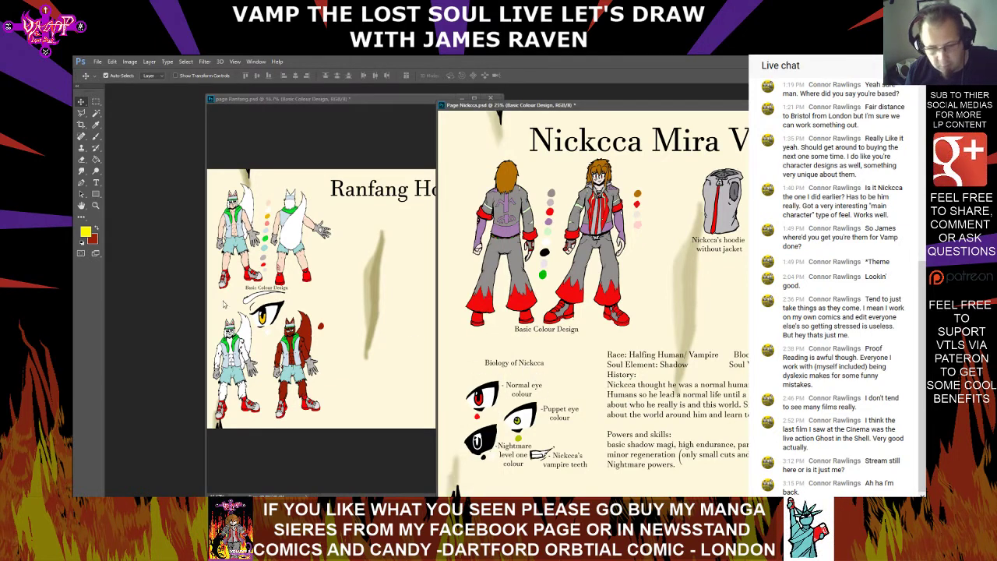
{"action": "left_click", "coordinate": [96, 183]}
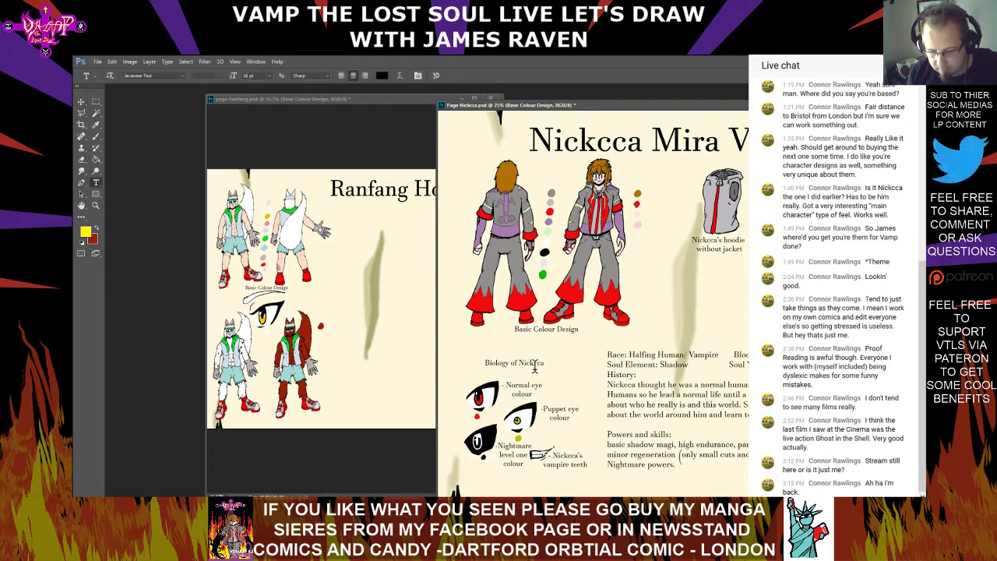
{"action": "right_click", "coordinate": [498, 362]}
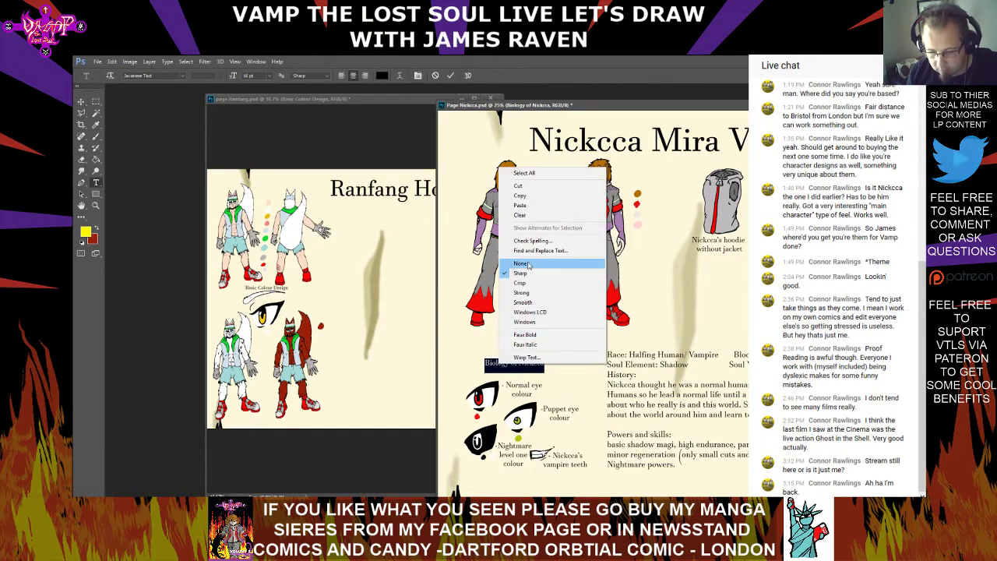
{"action": "left_click", "coordinate": [533, 196]}
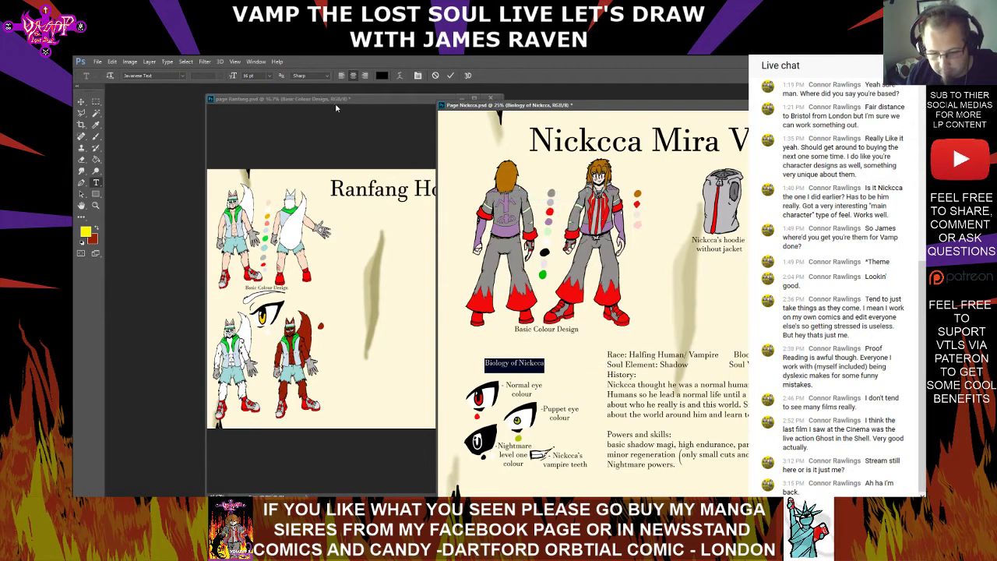
Paste the copied heading beneath the lower figures on page Ranfang.psd and reword it to "Biology of Ranfang"
{"action": "left_click", "coordinate": [335, 101]}
{"action": "left_click", "coordinate": [263, 421]}
{"action": "right_click", "coordinate": [263, 422]}
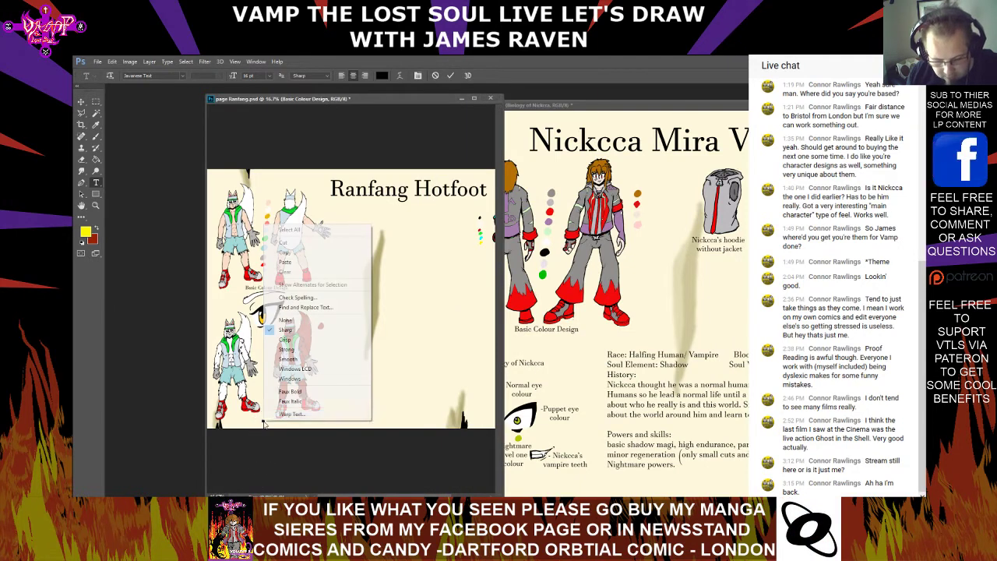
{"action": "left_click", "coordinate": [317, 262]}
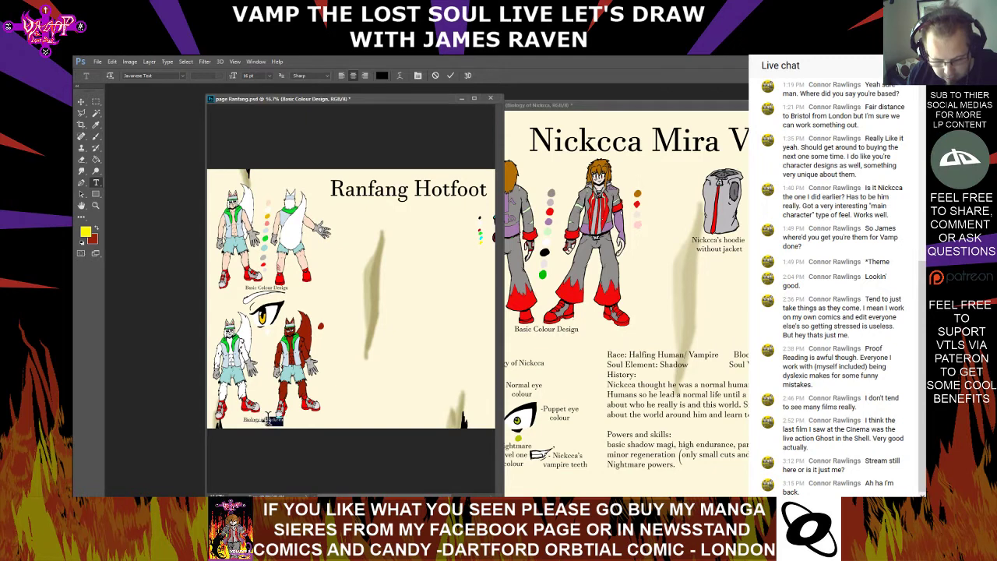
{"action": "type", "text": "Ran"}
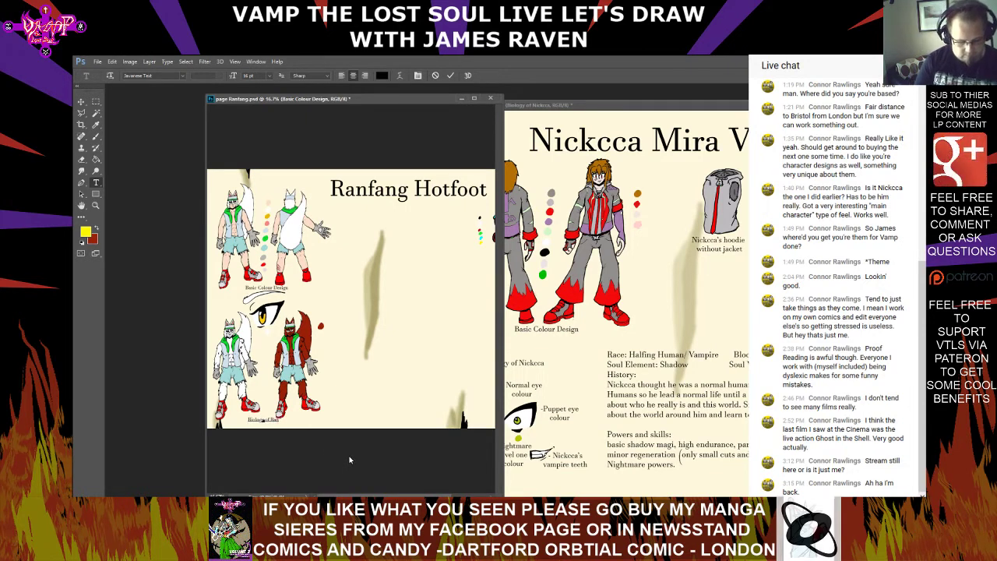
{"action": "type", "text": "fang"}
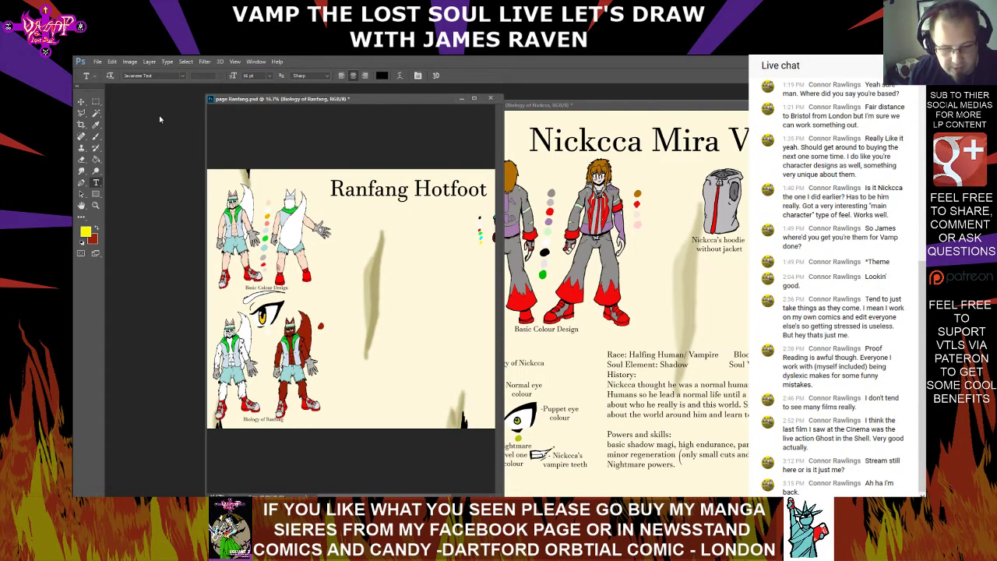
{"action": "left_click", "coordinate": [81, 102]}
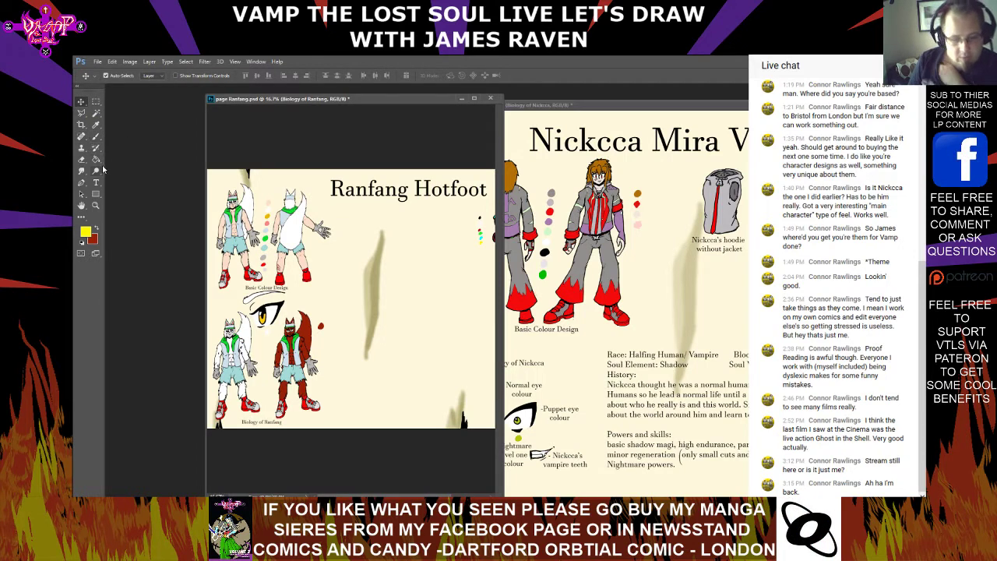
Select the whole profile text on Page Nickcca.psd, from Race through Powers and skills, and copy it
{"action": "left_click", "coordinate": [95, 183]}
{"action": "left_click", "coordinate": [537, 105]}
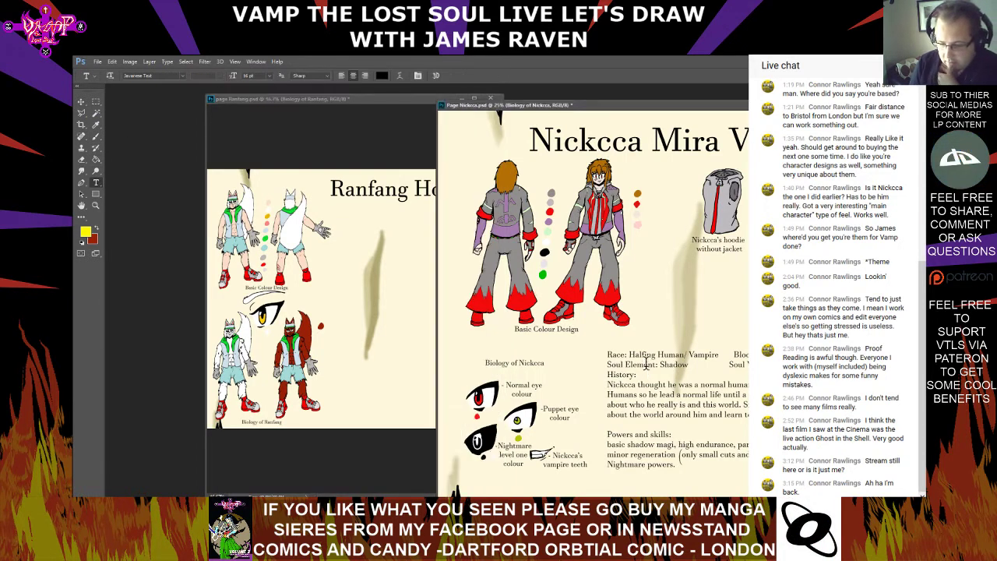
{"action": "left_click", "coordinate": [611, 355]}
{"action": "left_click_drag", "start_coordinate": [615, 355], "coordinate": [676, 467]}
{"action": "right_click", "coordinate": [678, 405]}
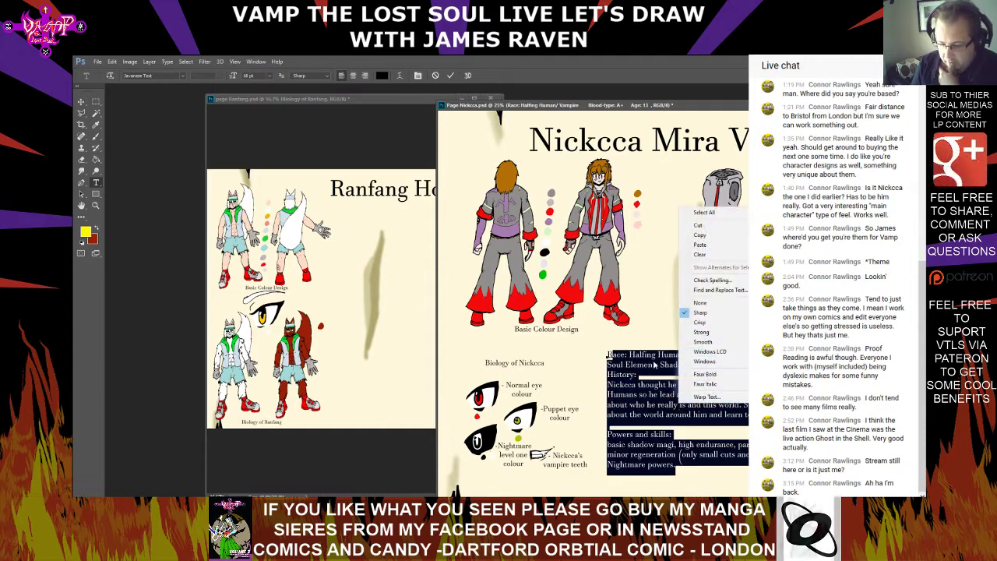
{"action": "left_click", "coordinate": [671, 361]}
{"action": "left_click", "coordinate": [610, 351]}
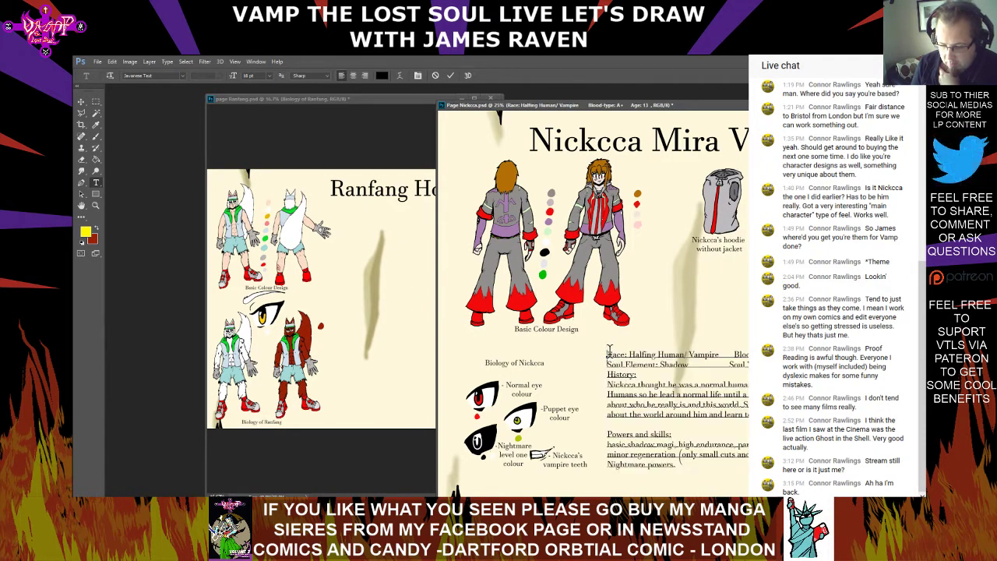
{"action": "left_click_drag", "start_coordinate": [610, 352], "coordinate": [675, 465]}
{"action": "right_click", "coordinate": [699, 389]}
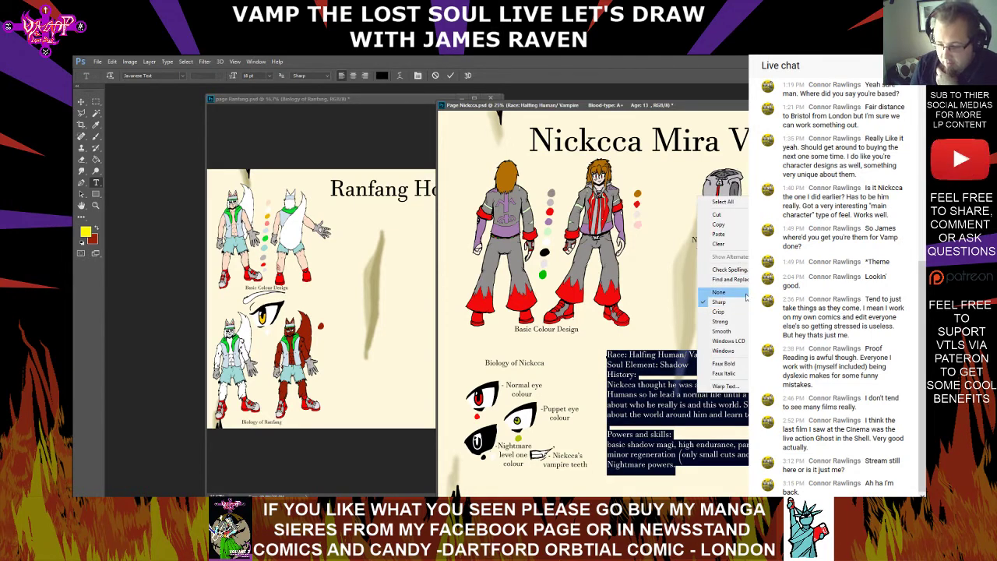
{"action": "left_click", "coordinate": [737, 226]}
Paste the copied profile text onto page Ranfang.psd beside the lower figures and shift the Page Nickcca.psd window farther away from it
{"action": "left_click", "coordinate": [388, 356]}
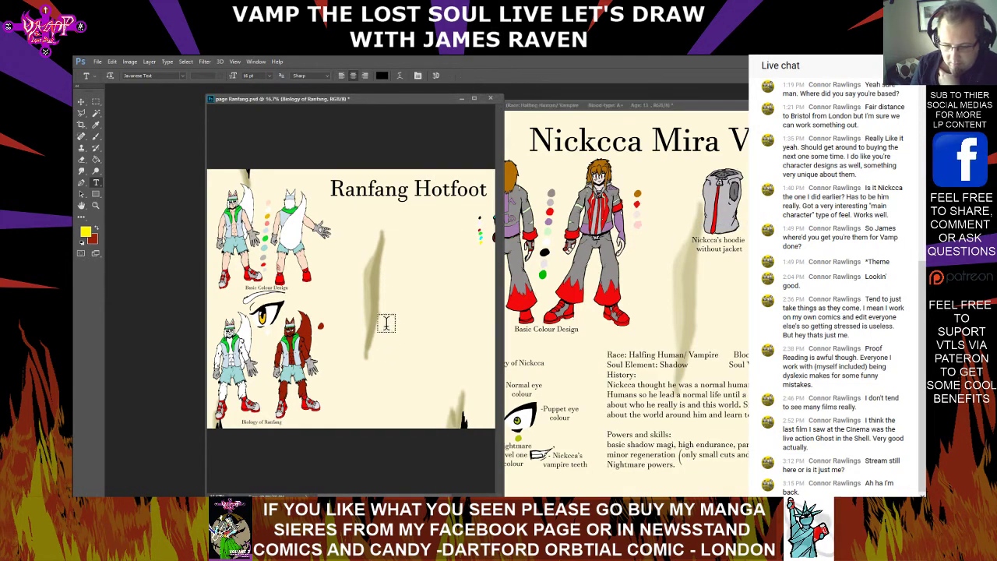
{"action": "right_click", "coordinate": [395, 304]}
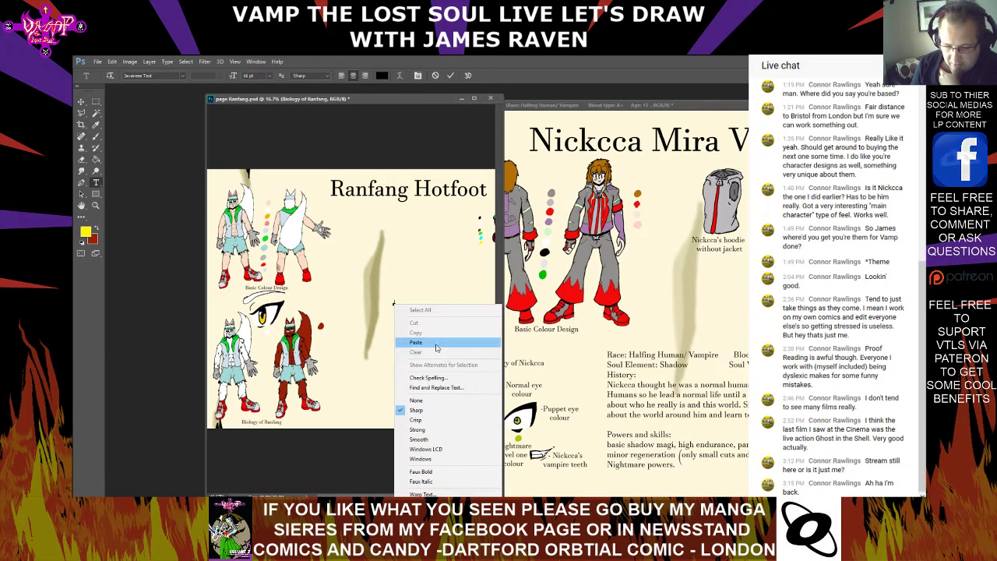
{"action": "left_click", "coordinate": [416, 342]}
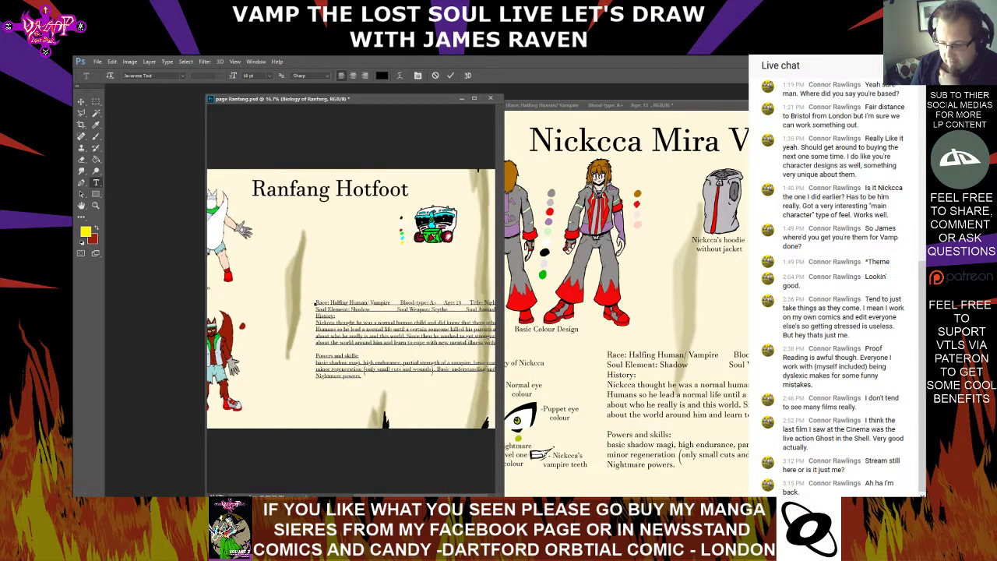
{"action": "left_click", "coordinate": [81, 101]}
{"action": "left_click_drag", "start_coordinate": [351, 322], "coordinate": [283, 360]}
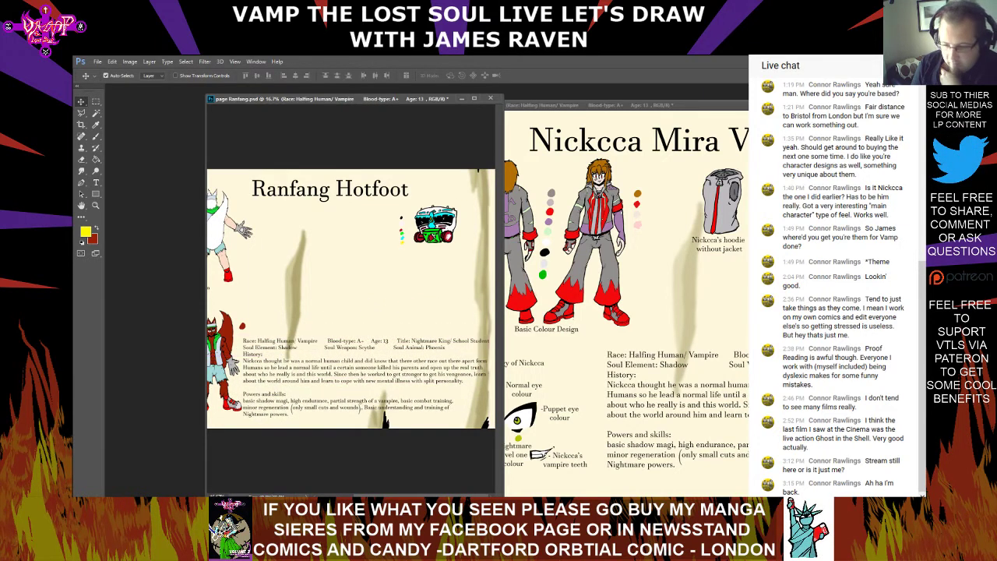
{"action": "left_click", "coordinate": [703, 108]}
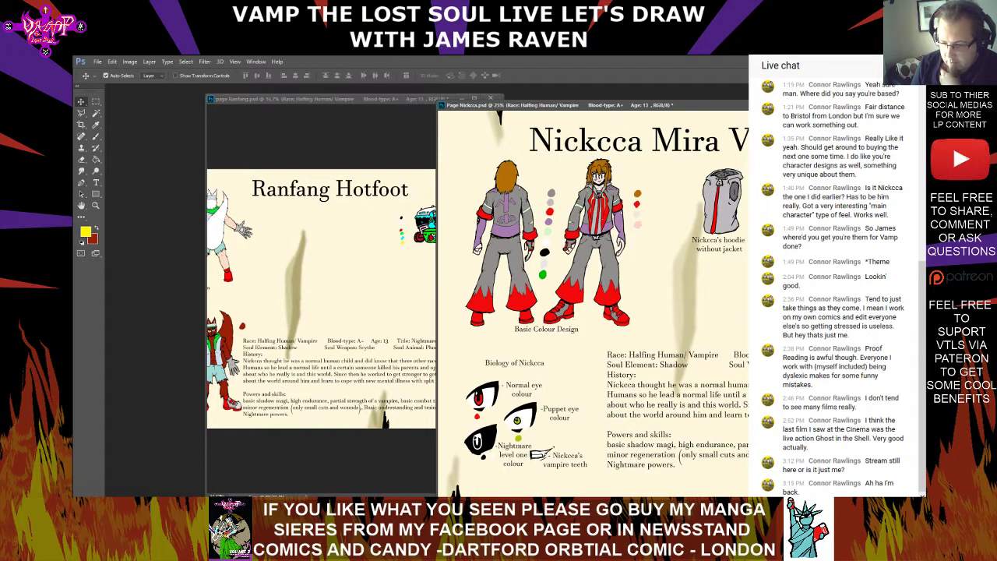
{"action": "left_click_drag", "start_coordinate": [672, 106], "coordinate": [807, 104]}
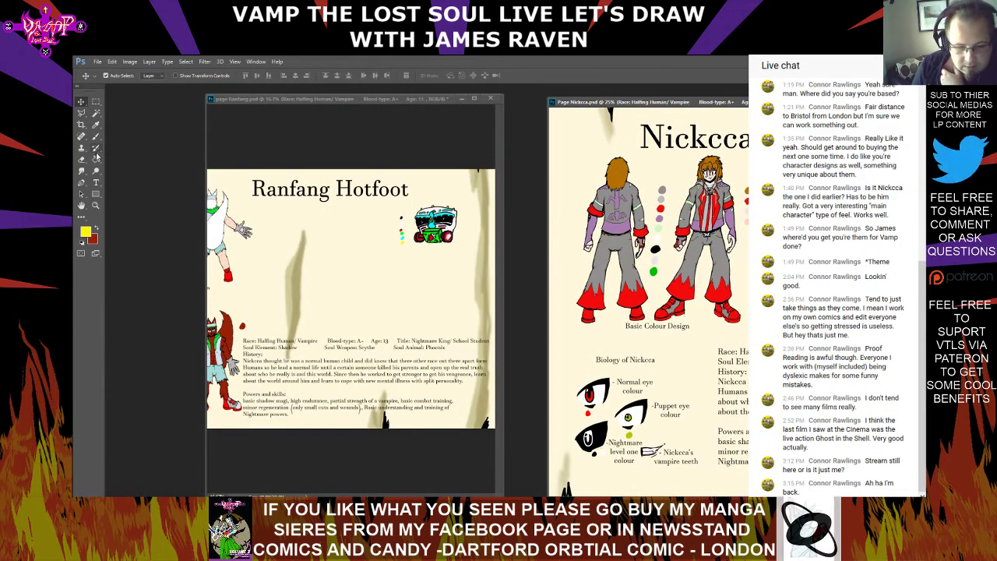
Sample the khaki shading colour of the parchment and set the Brush tool to a hard 66 px tip on page Ranfang.psd
{"action": "left_click", "coordinate": [96, 125]}
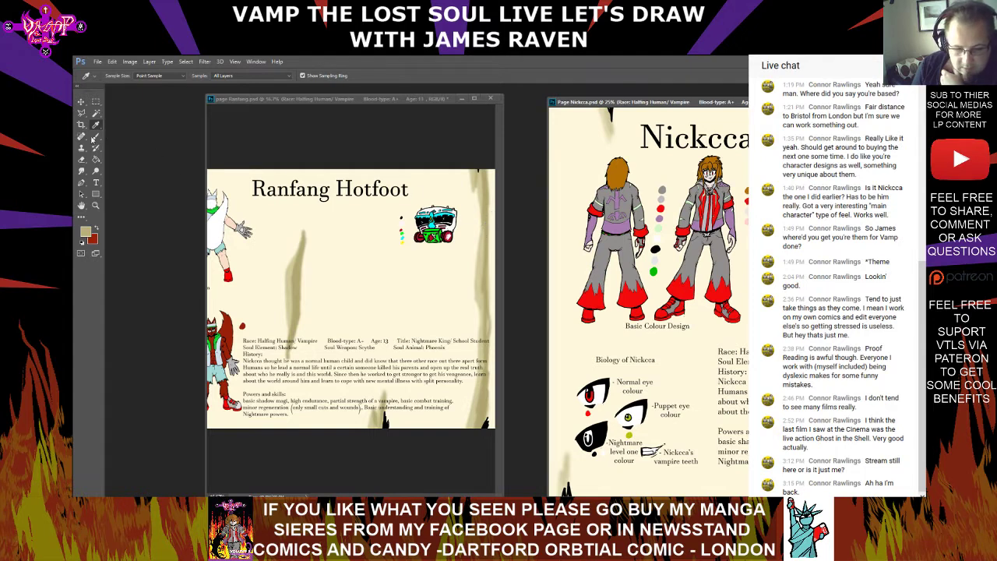
{"action": "key", "text": "b"}
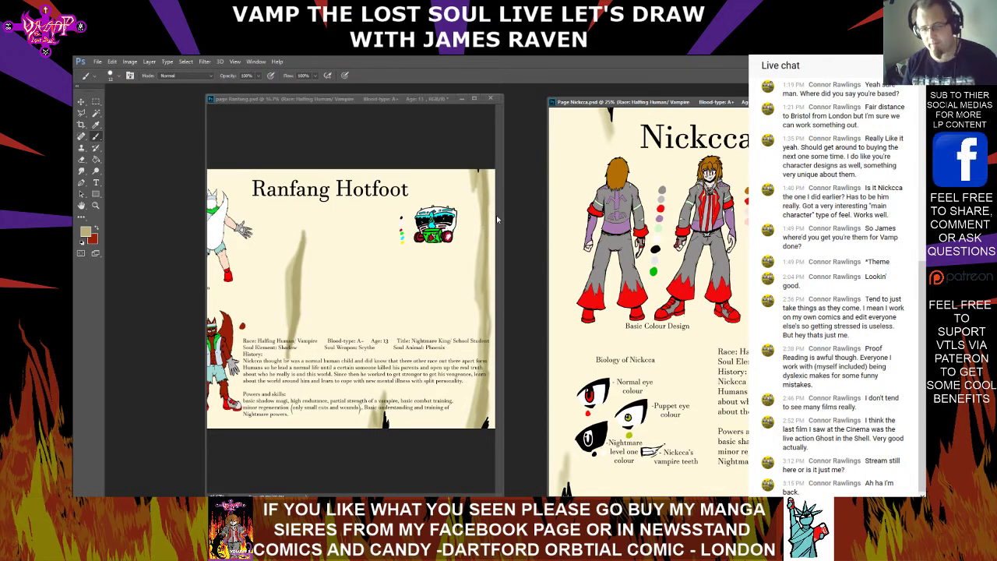
{"action": "left_click", "coordinate": [352, 100]}
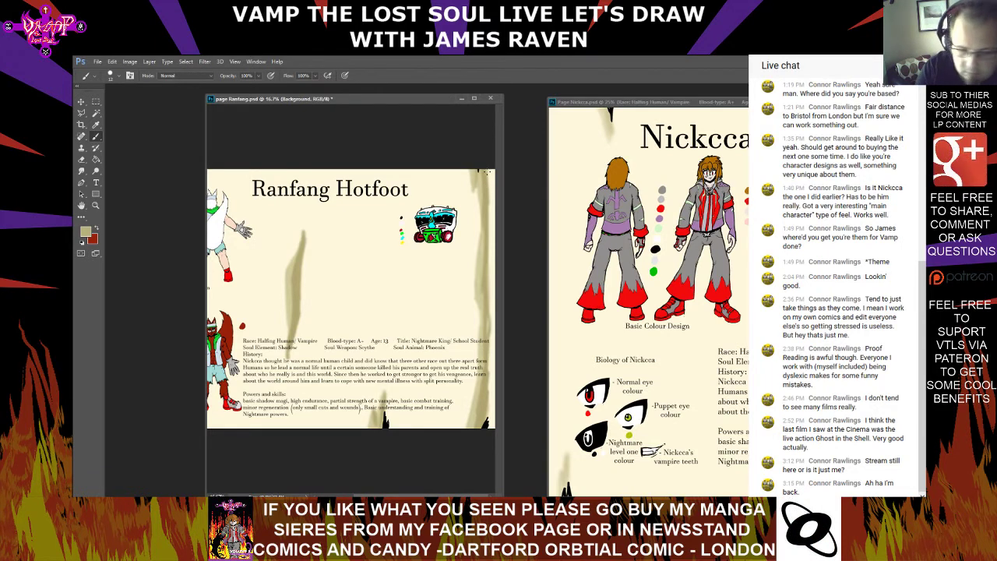
{"action": "left_click", "coordinate": [114, 78]}
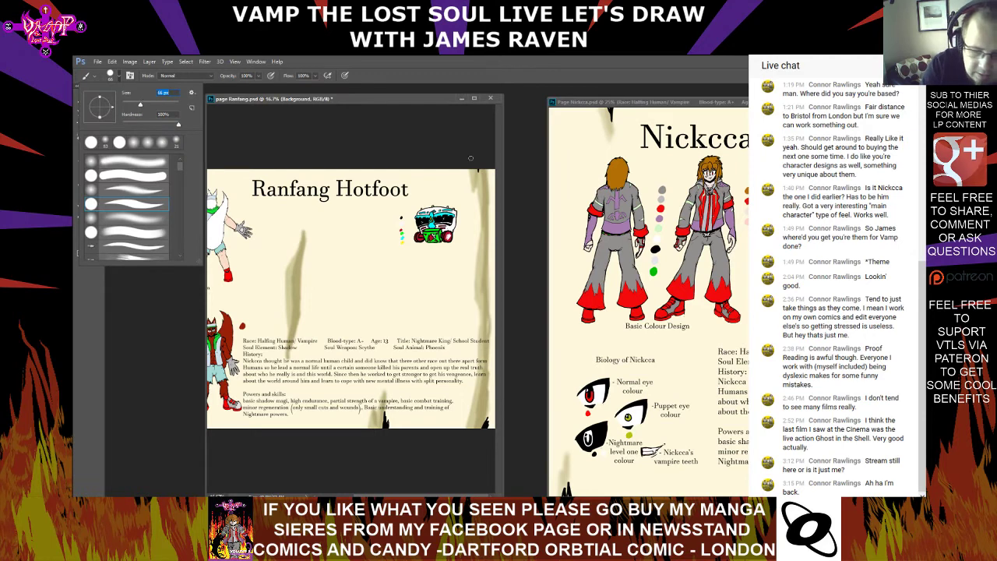
{"action": "key", "text": "Return"}
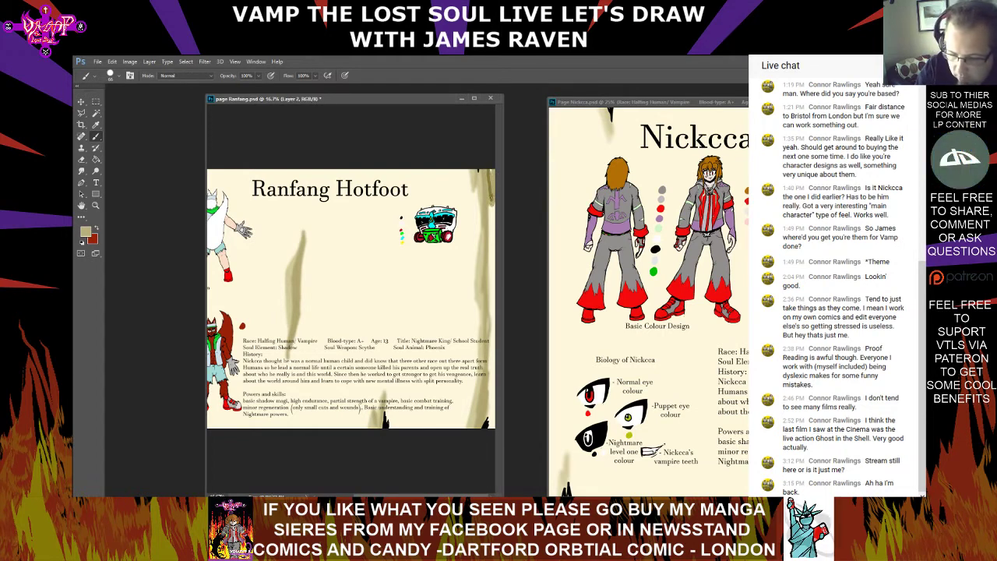
Try shading the page's right edge with a vertical hard-brush stroke
{"action": "left_click_drag", "start_coordinate": [492, 197], "coordinate": [491, 328]}
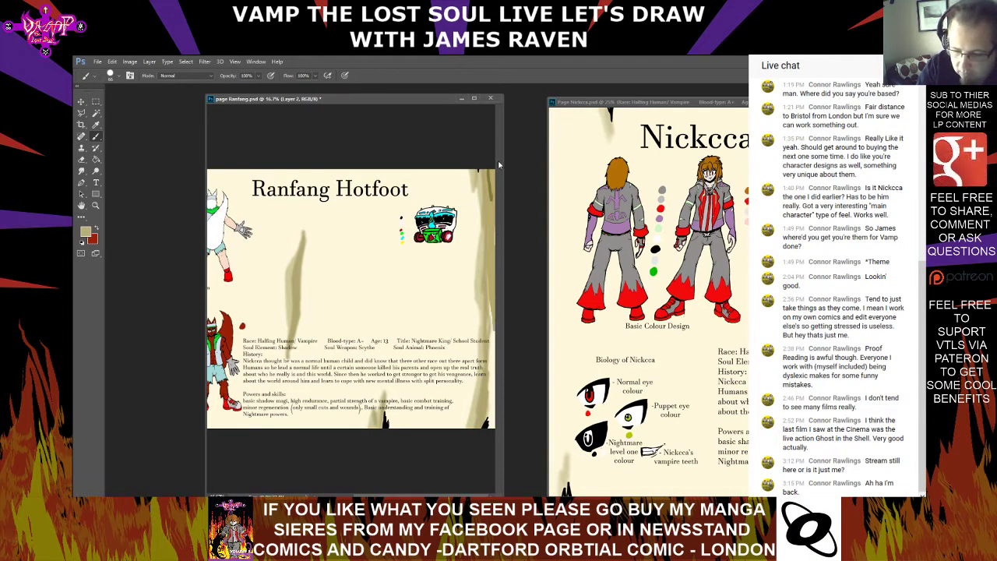
{"action": "key", "text": "Delete"}
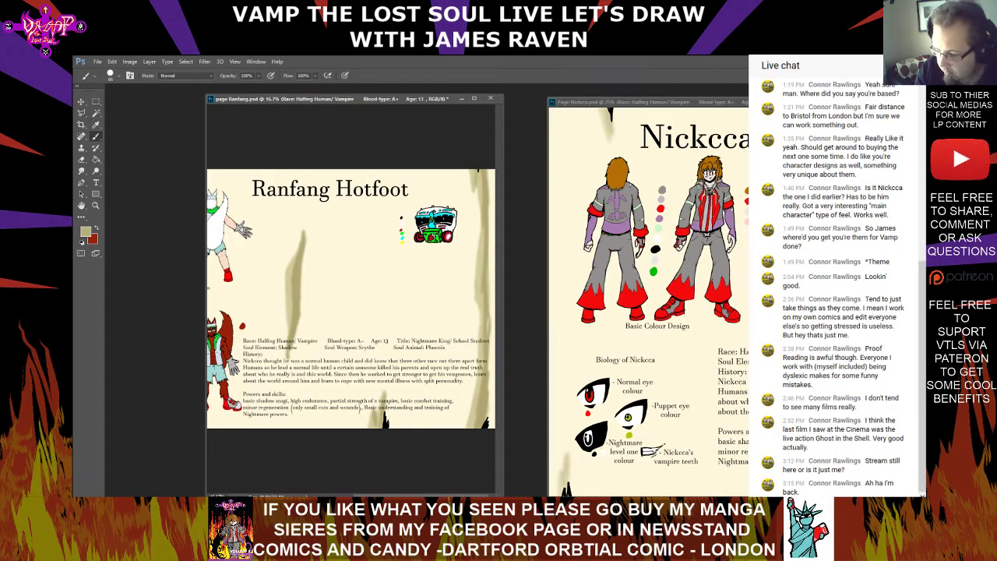
{"action": "key", "text": "ctrl+z"}
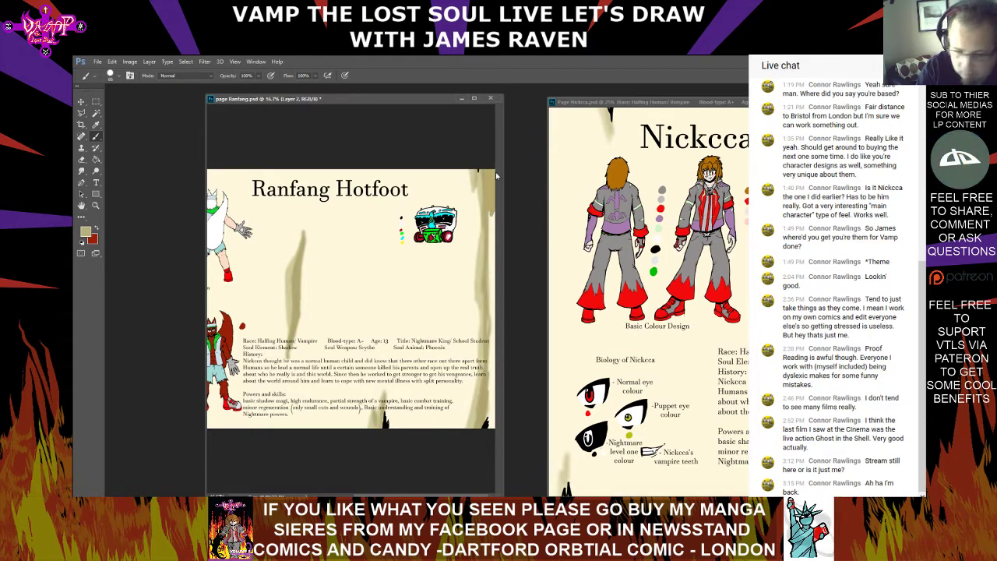
Switch to a soft round brush with 0% hardness and shade the full height of the parchment's right edge in khaki
{"action": "left_click", "coordinate": [117, 77]}
{"action": "left_click", "coordinate": [133, 142]}
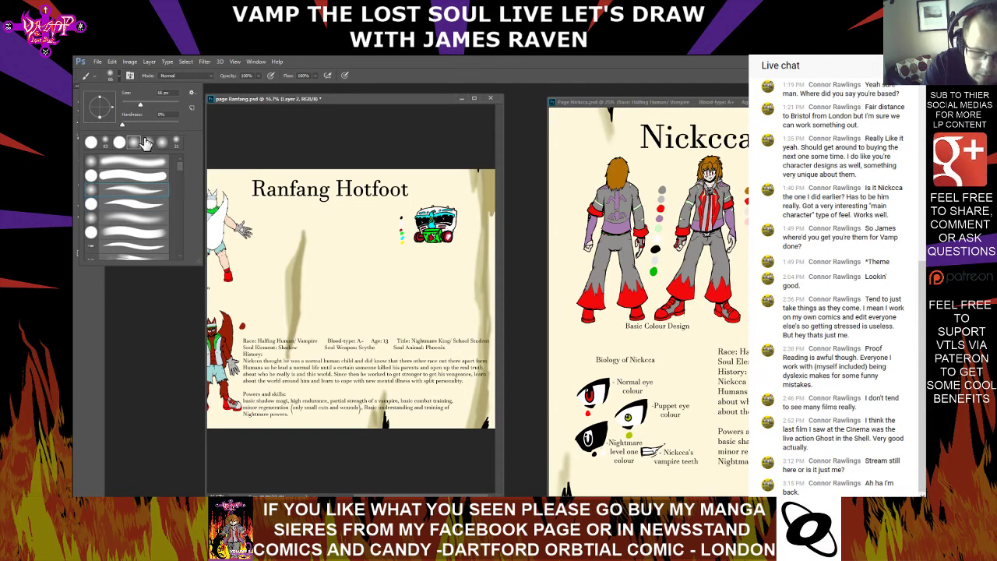
{"action": "left_click", "coordinate": [491, 181]}
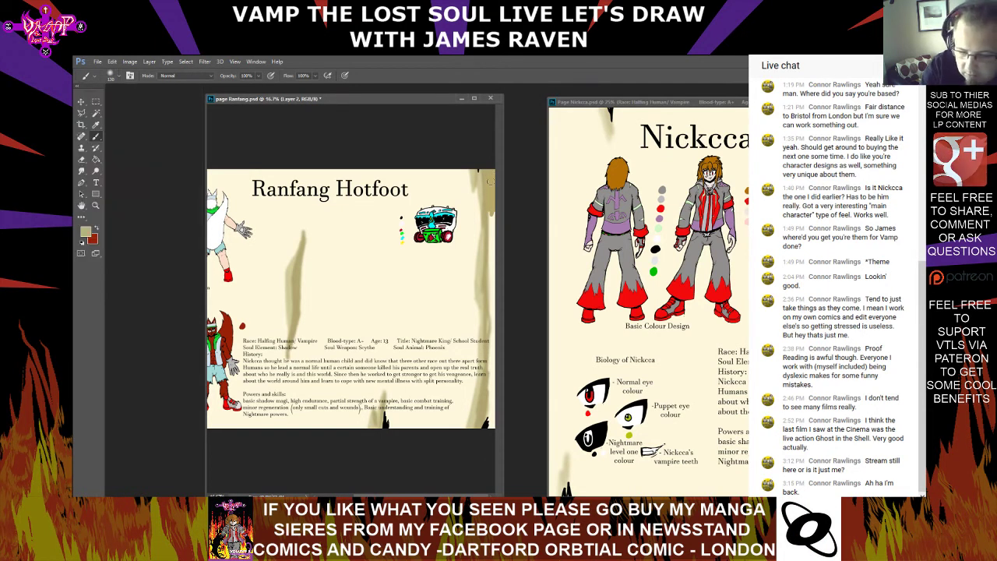
{"action": "left_click_drag", "start_coordinate": [488, 176], "coordinate": [489, 419]}
{"action": "left_click_drag", "start_coordinate": [493, 379], "coordinate": [492, 425]}
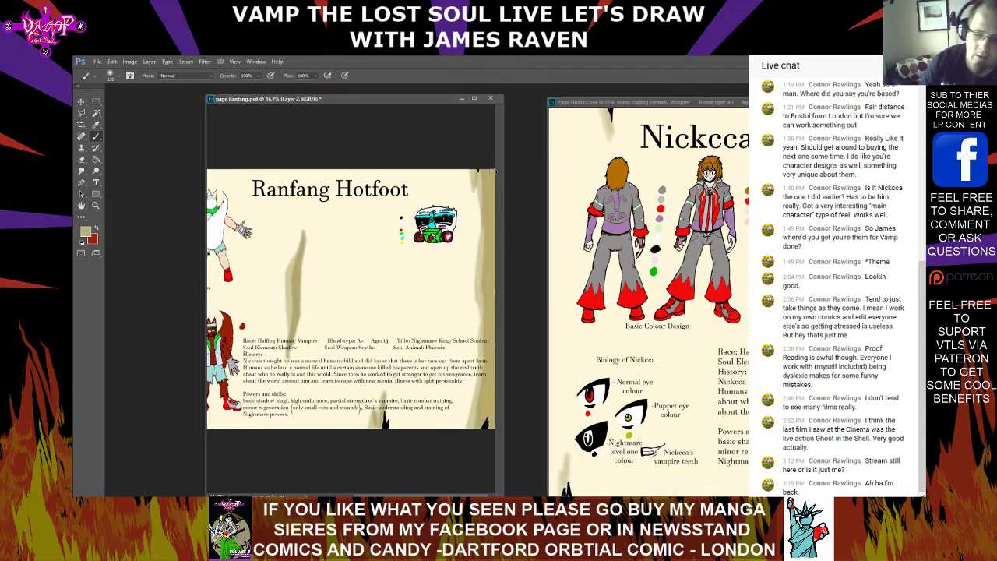
{"action": "left_click", "coordinate": [96, 125]}
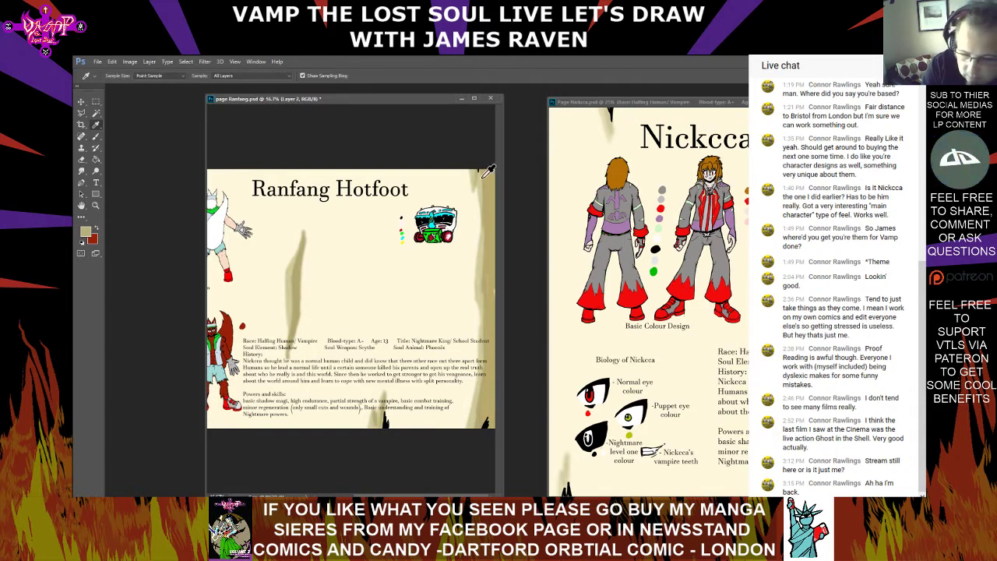
{"action": "left_click", "coordinate": [96, 137]}
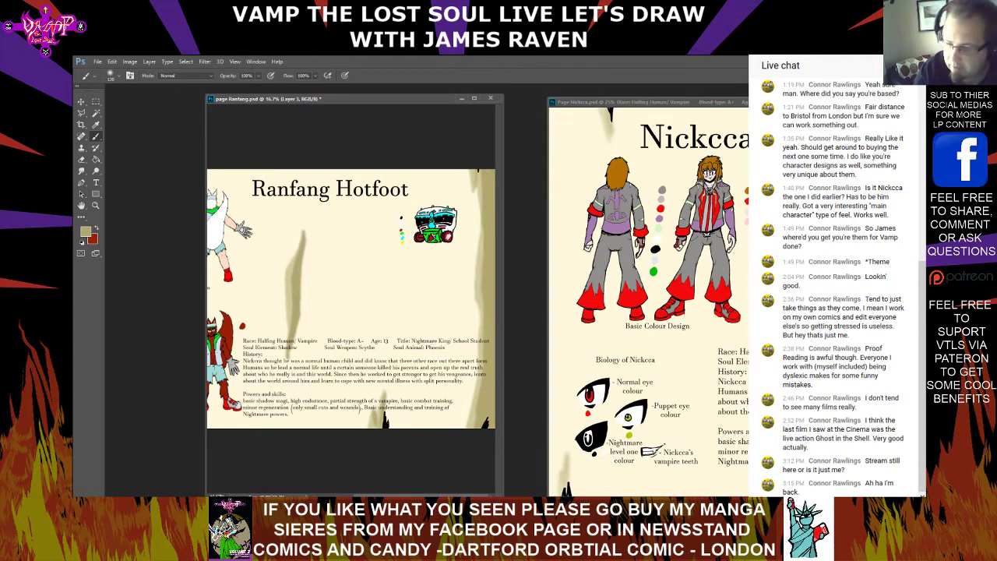
{"action": "key", "text": "ctrl+plus"}
{"action": "left_click_drag", "start_coordinate": [393, 496], "coordinate": [395, 495]}
{"action": "key", "text": "ctrl+minus"}
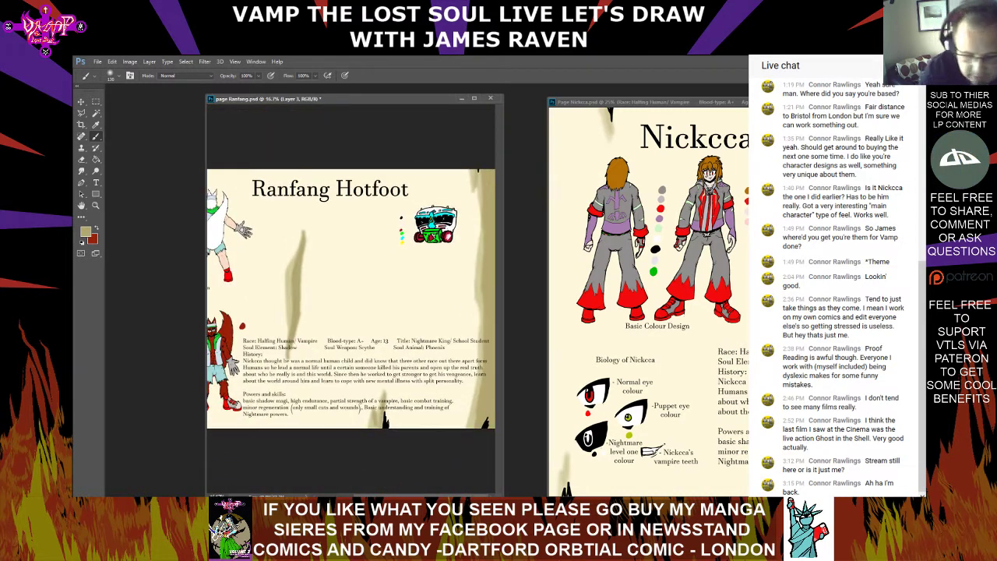
Replace the Race entry in the pasted profile text on page Ranfang.psd with "Werewolf"
{"action": "left_click", "coordinate": [96, 184]}
{"action": "left_click", "coordinate": [309, 341]}
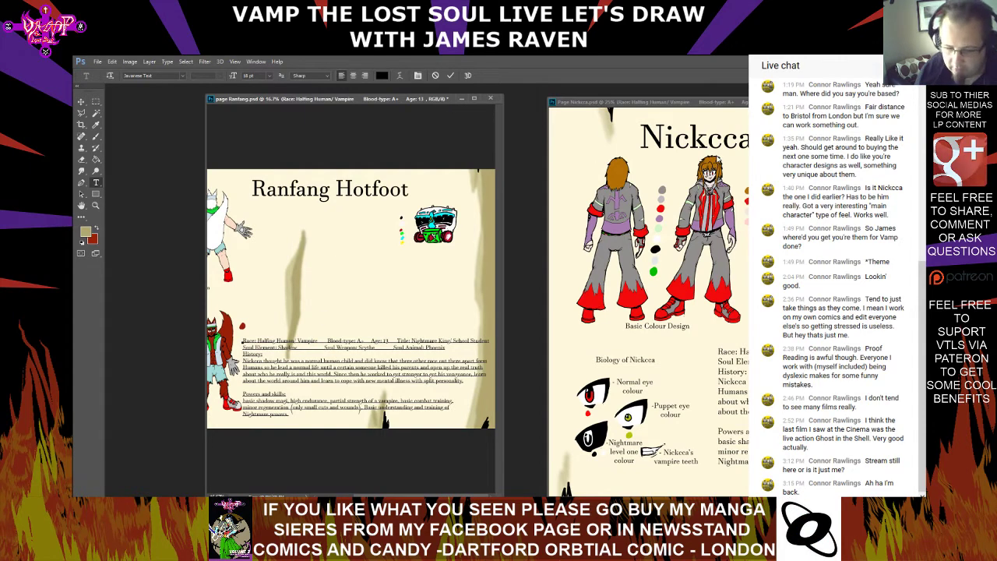
{"action": "key", "text": "ctrl+plus"}
{"action": "key", "text": "ctrl+plus"}
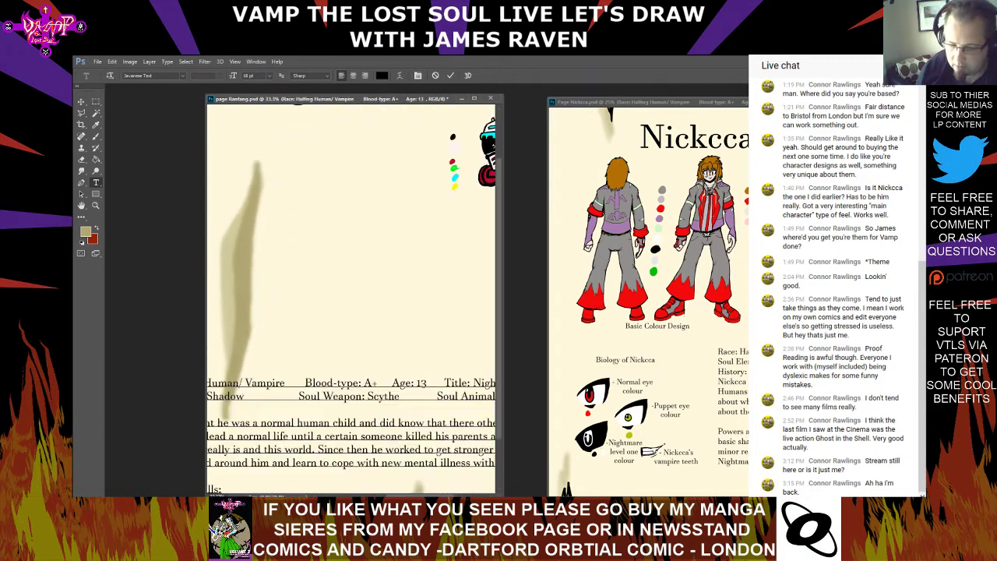
{"action": "left_click_drag", "start_coordinate": [226, 409], "coordinate": [361, 342]}
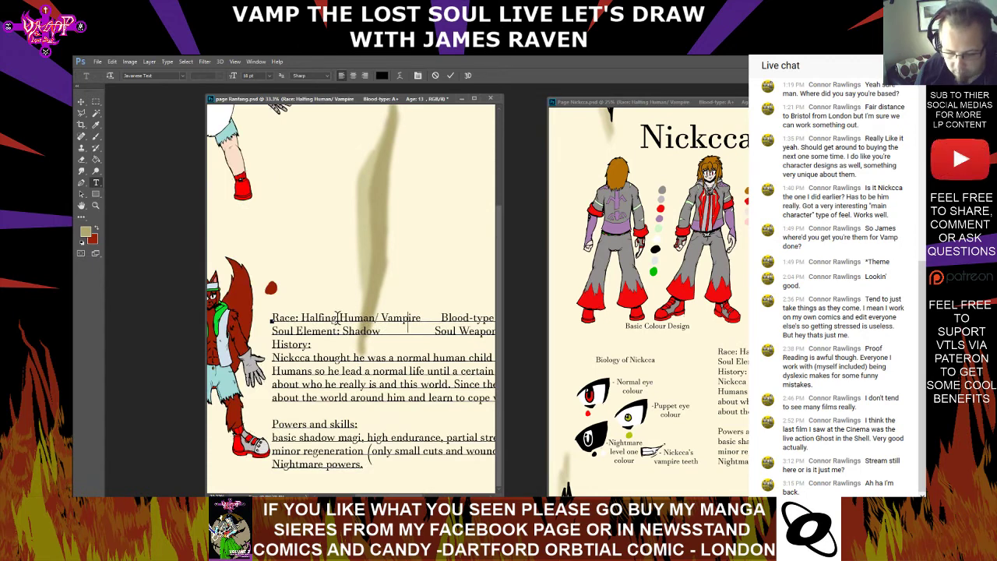
{"action": "left_click_drag", "start_coordinate": [304, 320], "coordinate": [422, 310]}
{"action": "type", "text": "Werewp Blood-type: A+ Age: 13"}
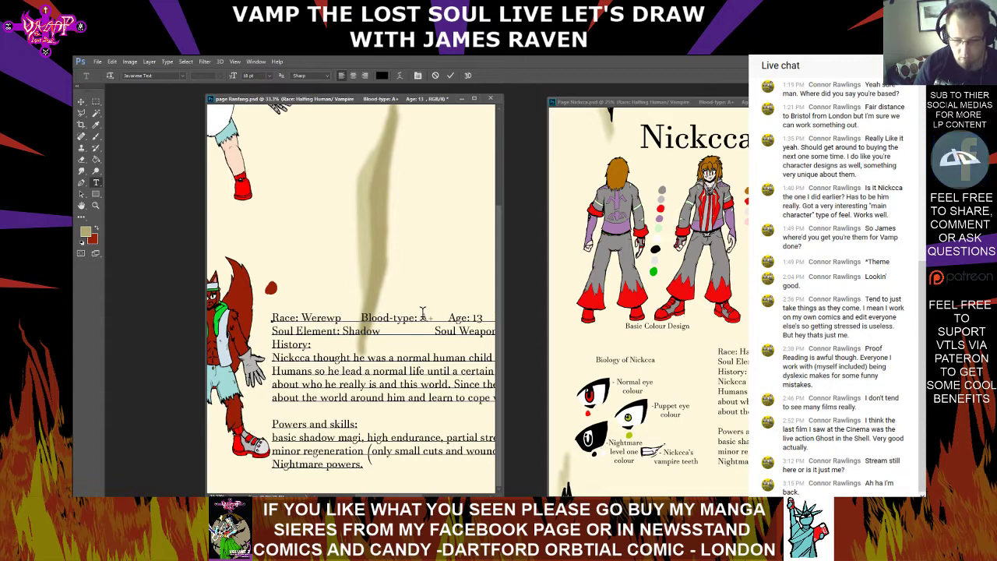
{"action": "key", "text": "BackSpace"}
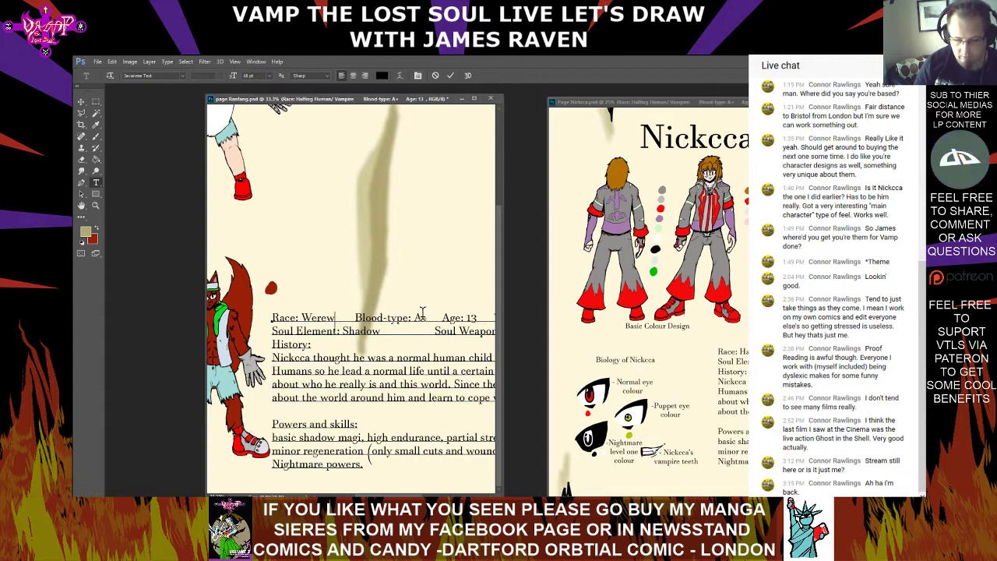
{"action": "type", "text": "olf"}
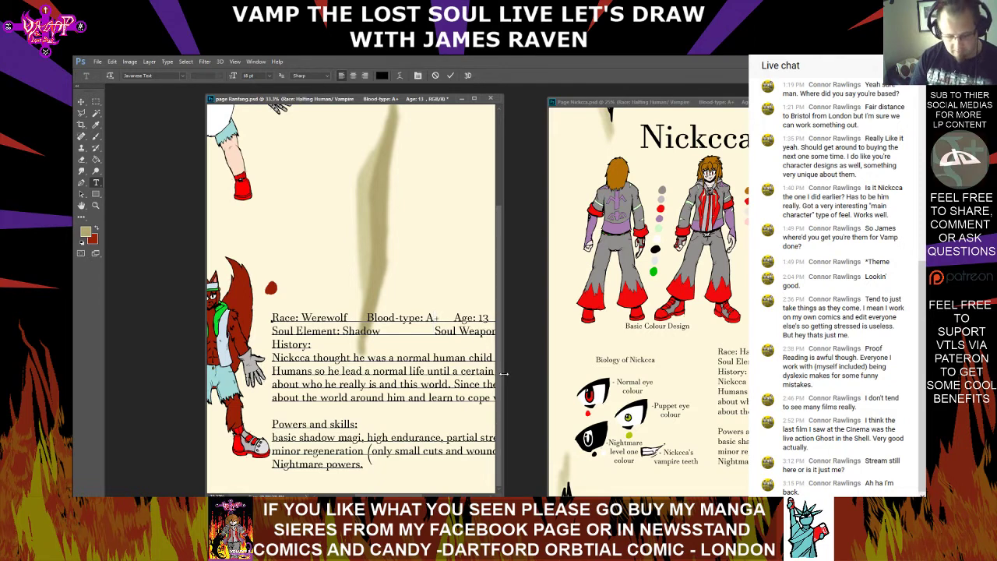
Change the profile's first line to blood-type O- and age 12, and cut "Nightmare King/" so the title reads "School Student"
{"action": "key", "text": "BackSpace"}
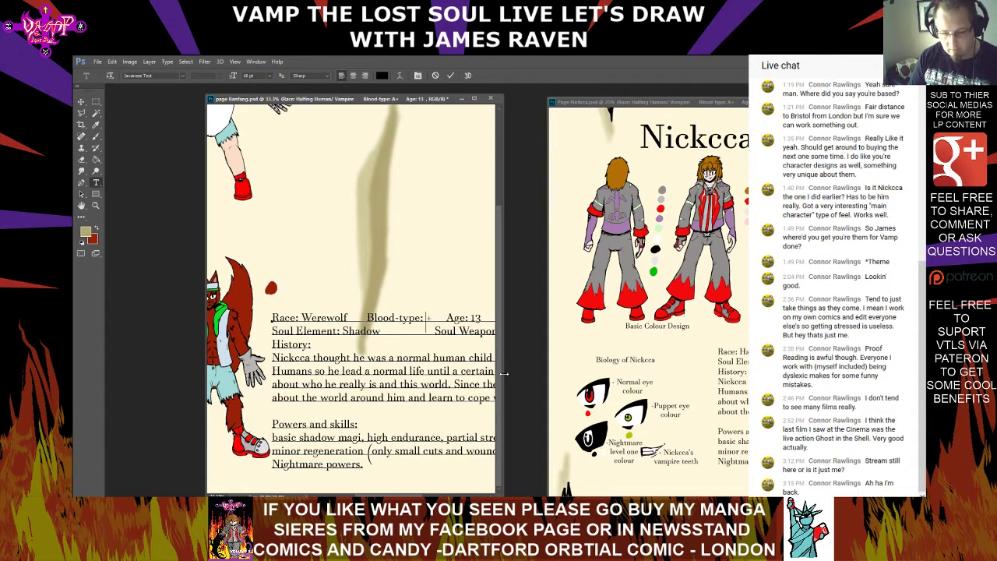
{"action": "type", "text": "O-"}
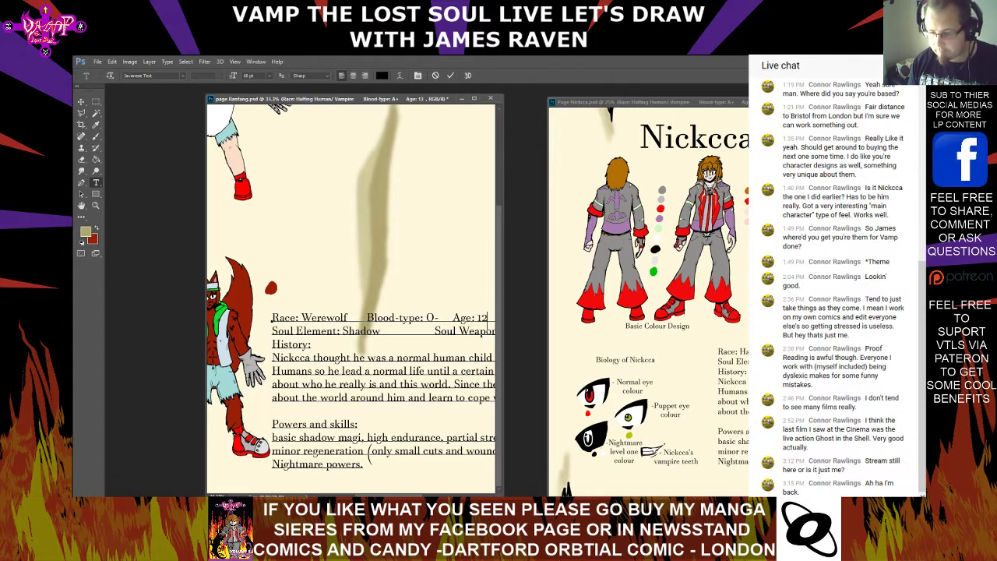
{"action": "type", "text": "2"}
{"action": "left_click_drag", "start_coordinate": [397, 318], "coordinate": [315, 314]}
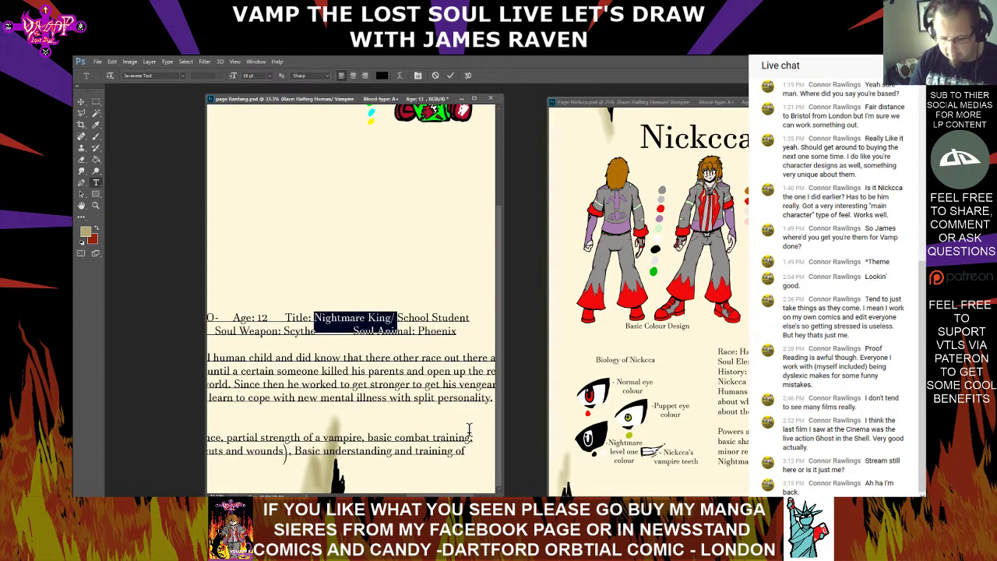
{"action": "key", "text": "BackSpace"}
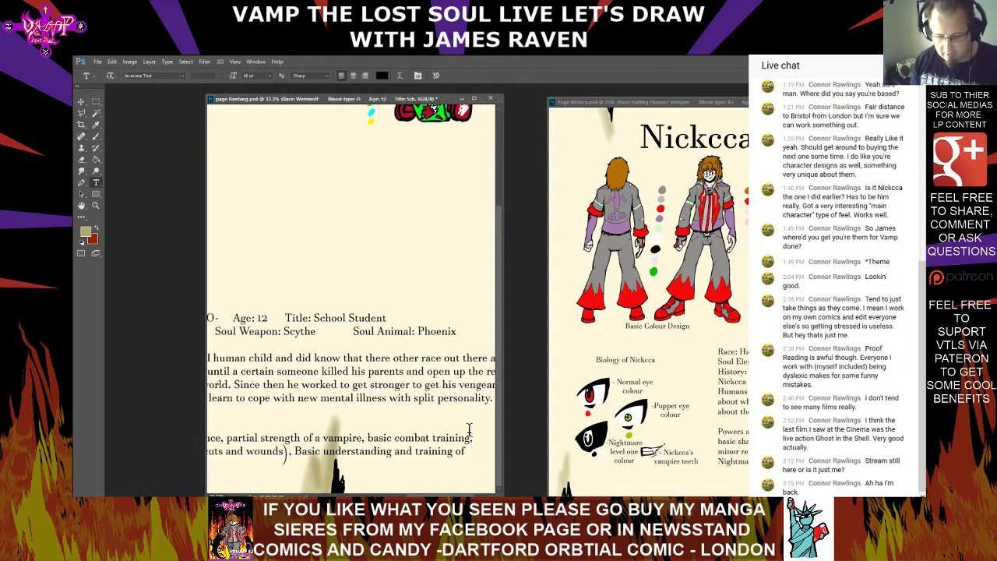
{"action": "left_click_drag", "start_coordinate": [444, 496], "coordinate": [394, 496]}
{"action": "left_click_drag", "start_coordinate": [310, 331], "coordinate": [357, 332]}
{"action": "type", "text": "fire Soul Weapon: Scythe"}
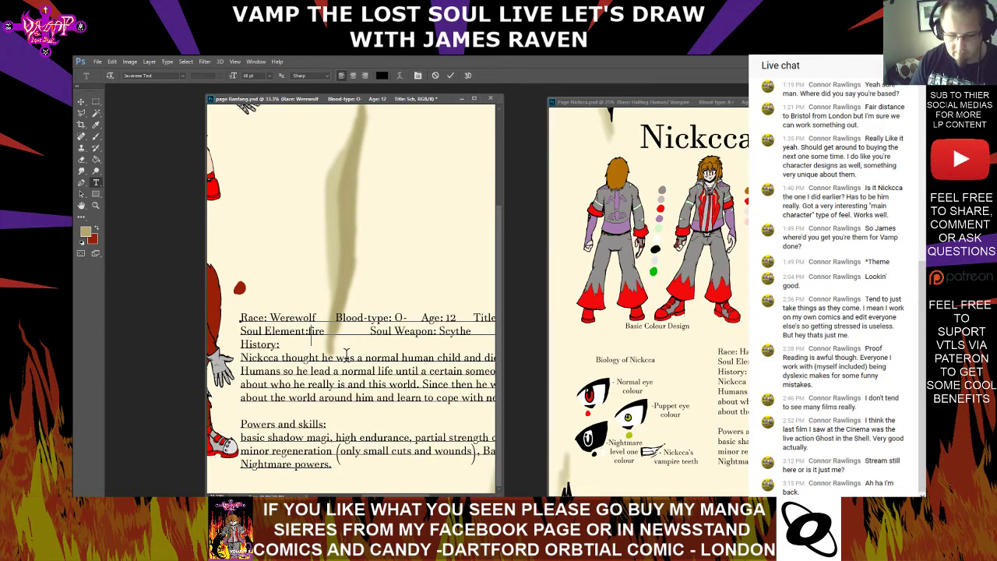
{"action": "key", "text": "Left"}
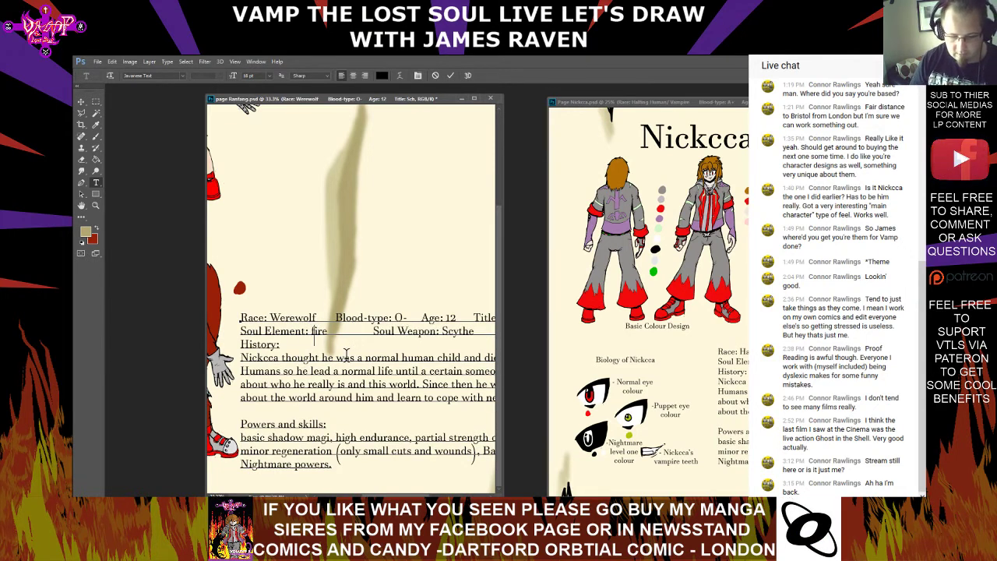
{"action": "key", "text": "Right"}
{"action": "key", "text": "BackSpace"}
{"action": "type", "text": "F"}
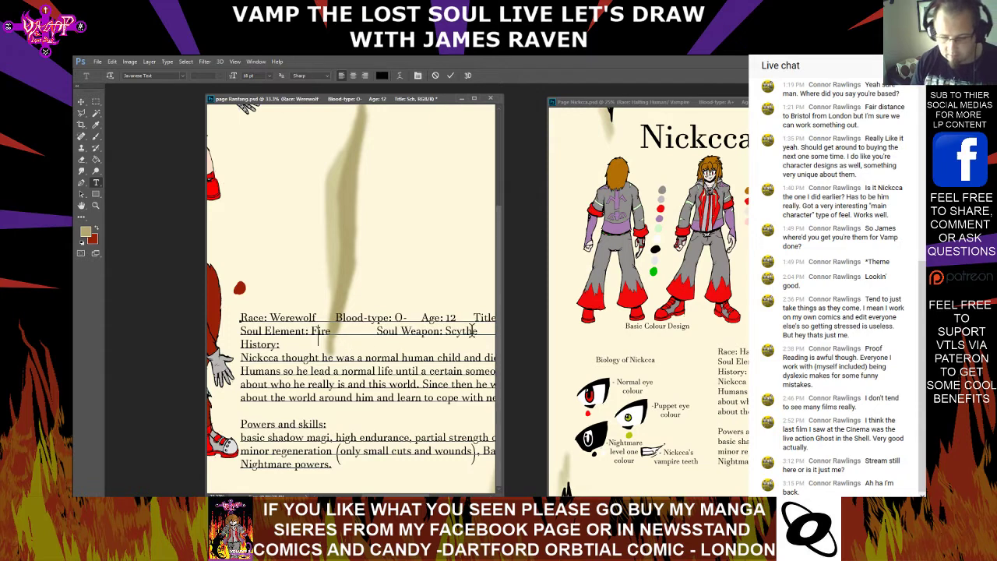
{"action": "key", "text": "Down"}
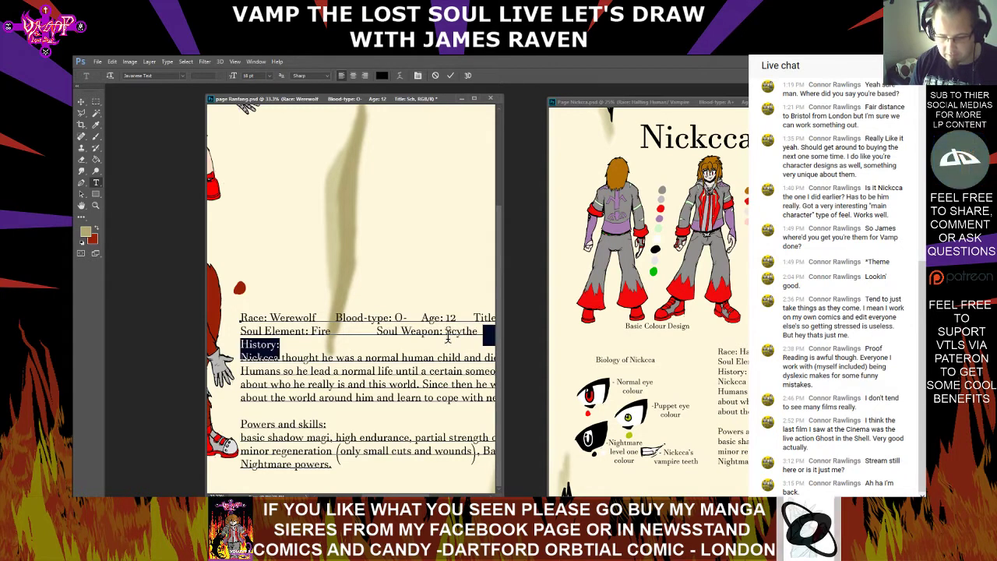
{"action": "double_click", "coordinate": [448, 331]}
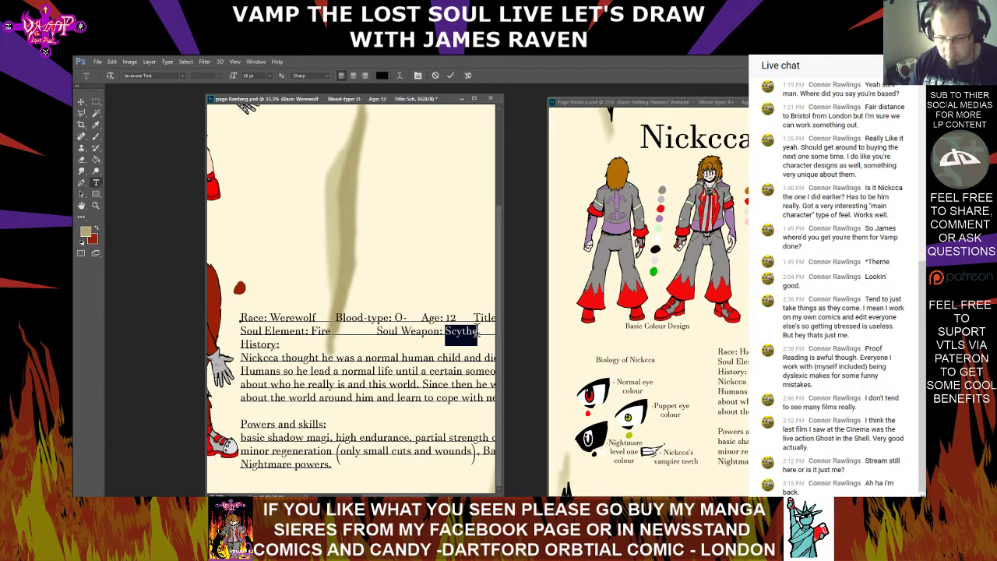
{"action": "scroll", "coordinate": [448, 331], "scroll_direction": "right", "scroll_amount": 5}
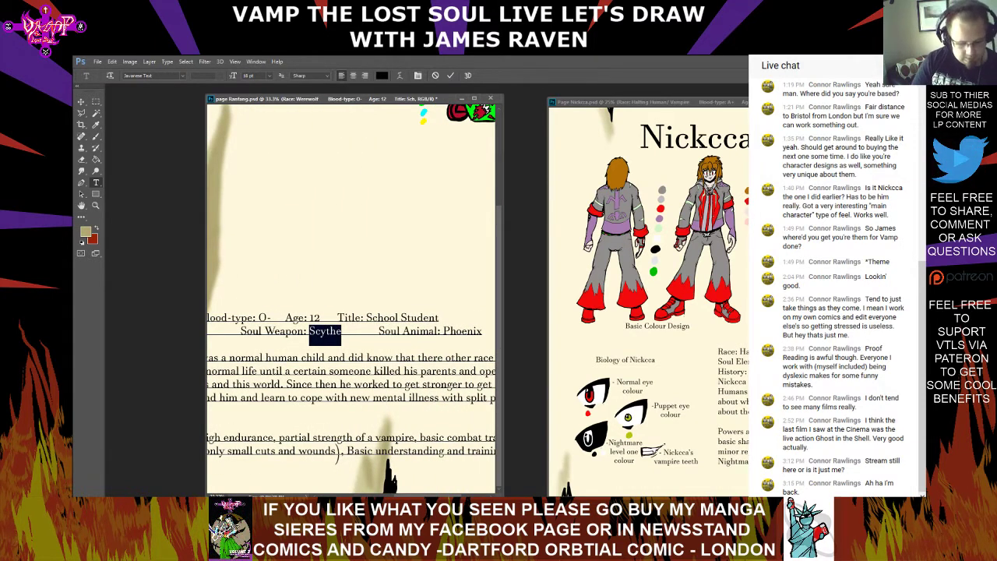
{"action": "type", "text": "Ste"}
{"action": "type", "text": "e"}
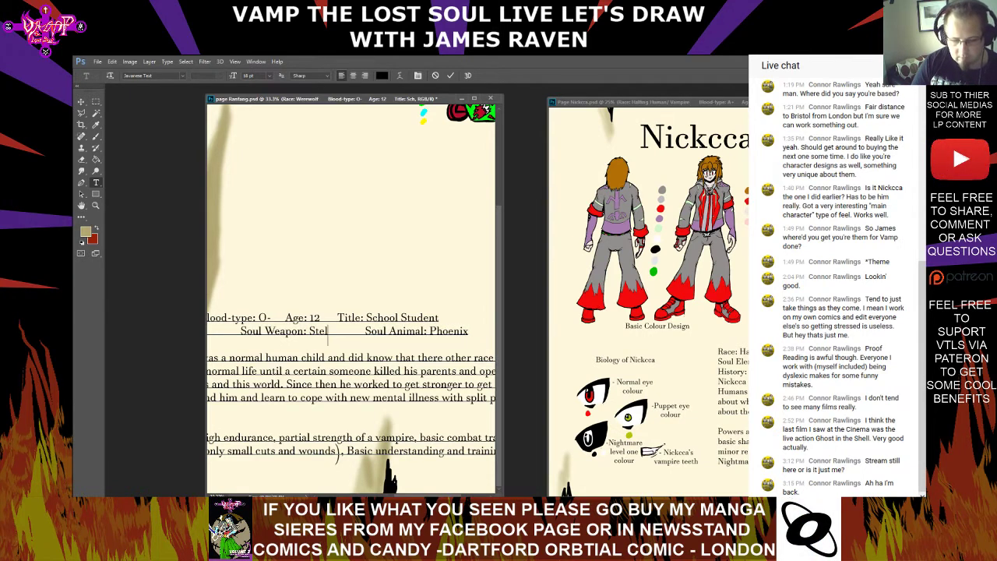
{"action": "type", "text": "l"}
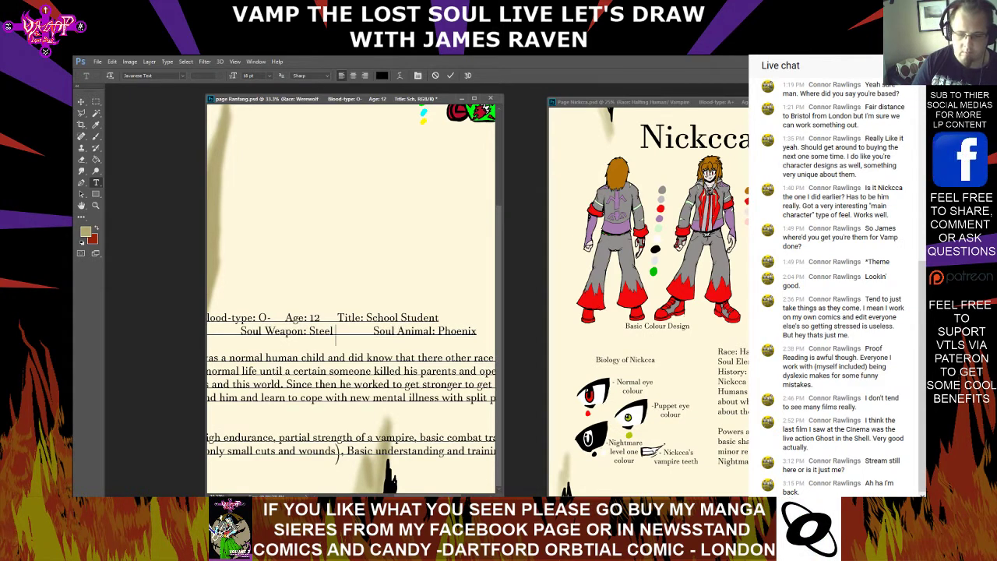
{"action": "type", "text": " Gloveds"}
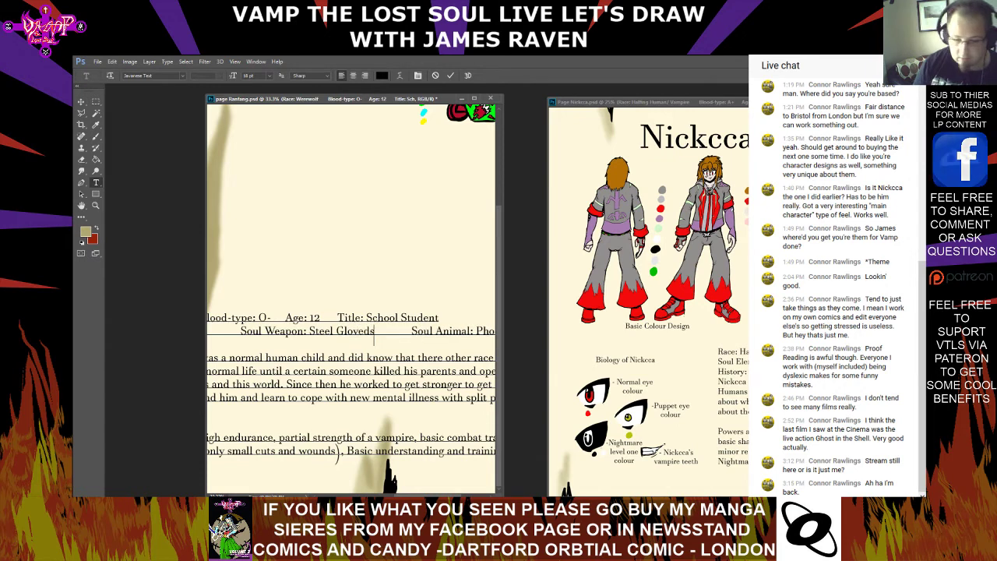
{"action": "key", "text": "BackSpace"}
{"action": "key", "text": "BackSpace"}
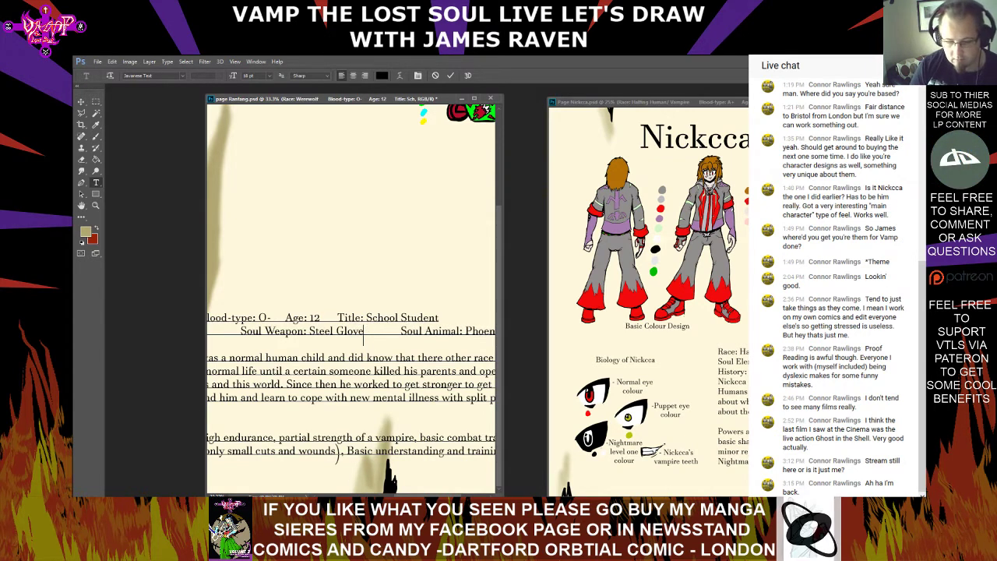
{"action": "type", "text": "s/"}
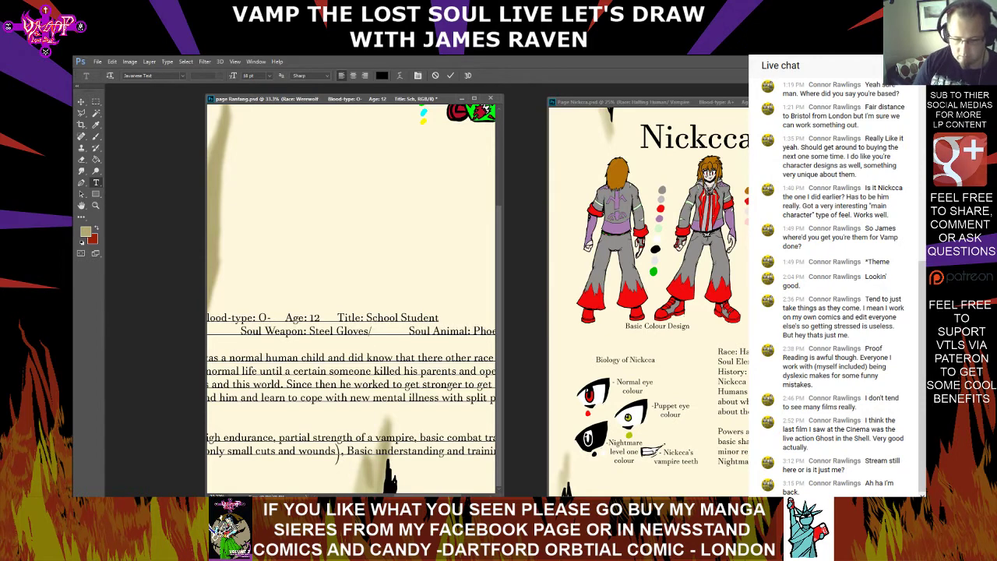
{"action": "key", "text": "BackSpace"}
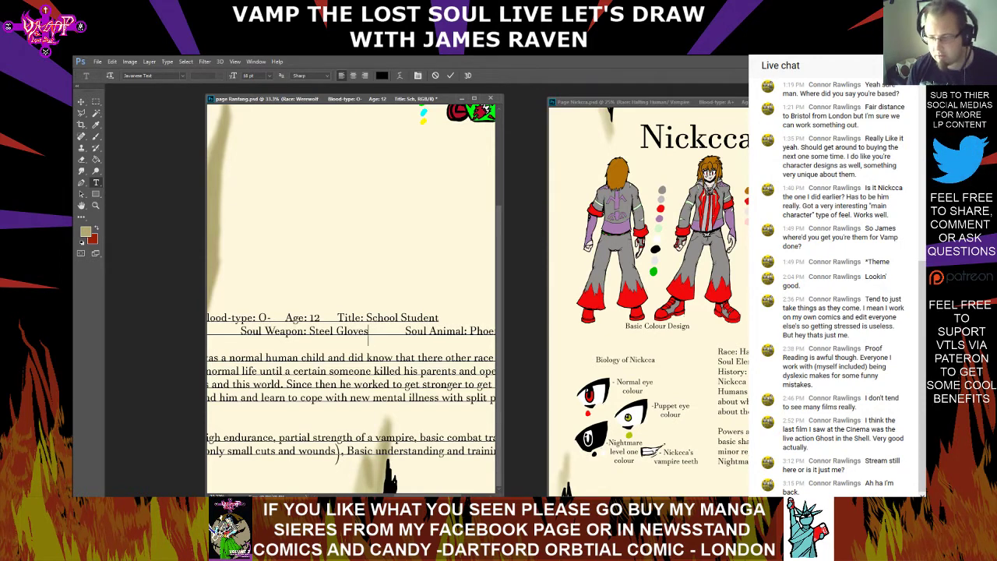
{"action": "left_click_drag", "start_coordinate": [426, 496], "coordinate": [455, 495]}
{"action": "left_click", "coordinate": [369, 333]}
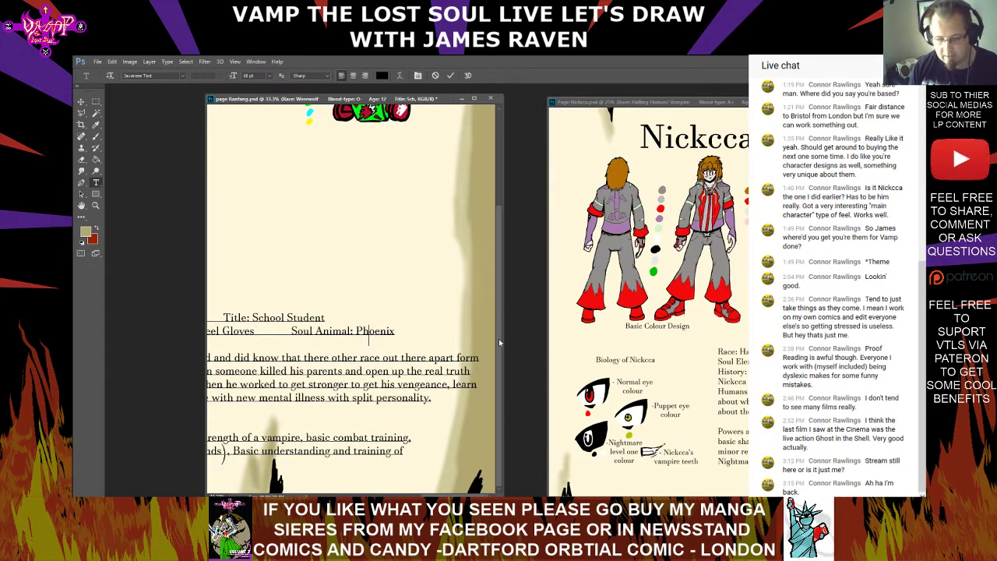
{"action": "key", "text": "Right"}
{"action": "key", "text": "Right"}
{"action": "key", "text": "Right"}
{"action": "key", "text": "Right"}
{"action": "key", "text": "Right"}
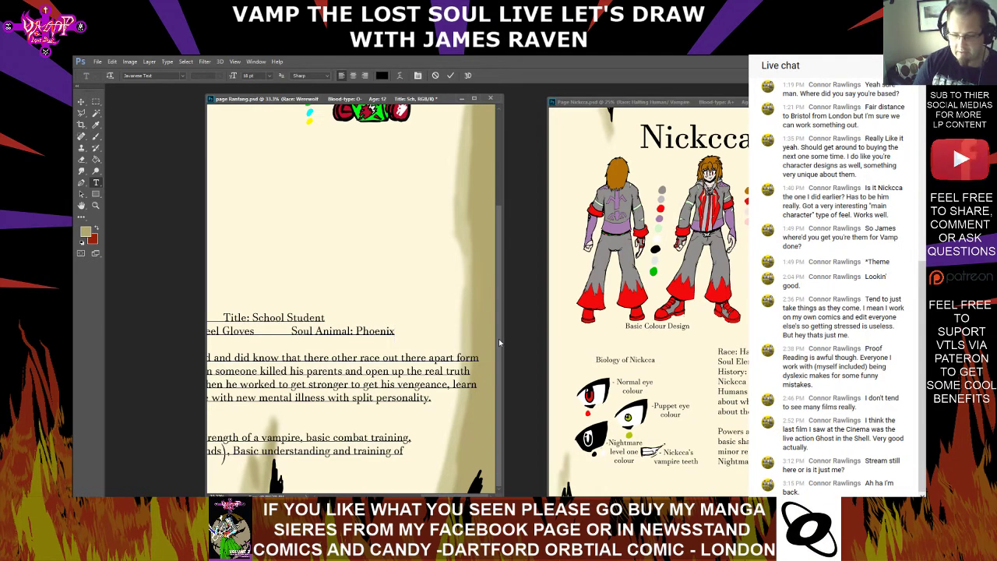
{"action": "key", "text": "BackSpace"}
{"action": "key", "text": "BackSpace"}
{"action": "key", "text": "BackSpace"}
{"action": "key", "text": "BackSpace"}
{"action": "key", "text": "BackSpace"}
{"action": "key", "text": "BackSpace"}
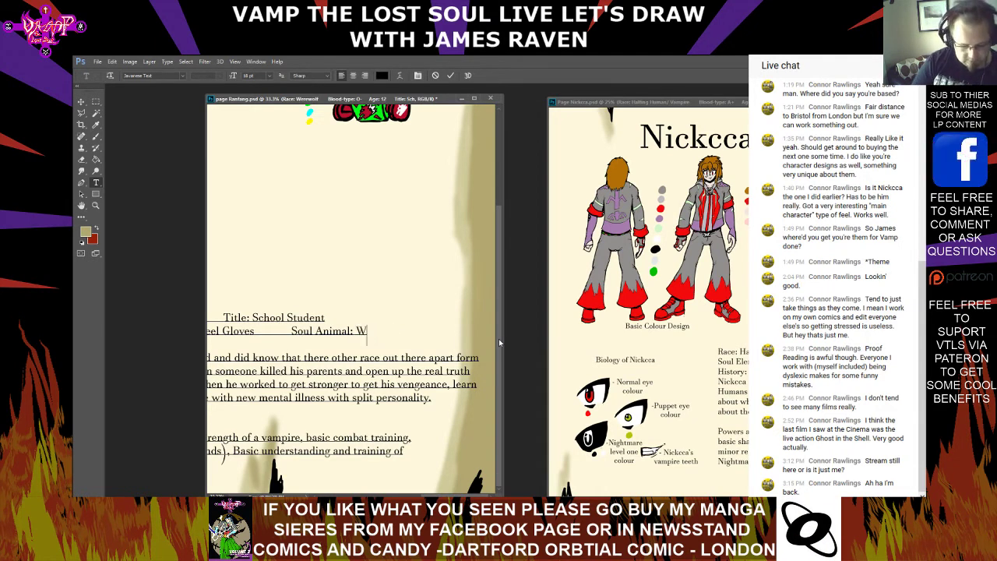
{"action": "type", "text": "Woldf"}
{"action": "key", "text": "Left"}
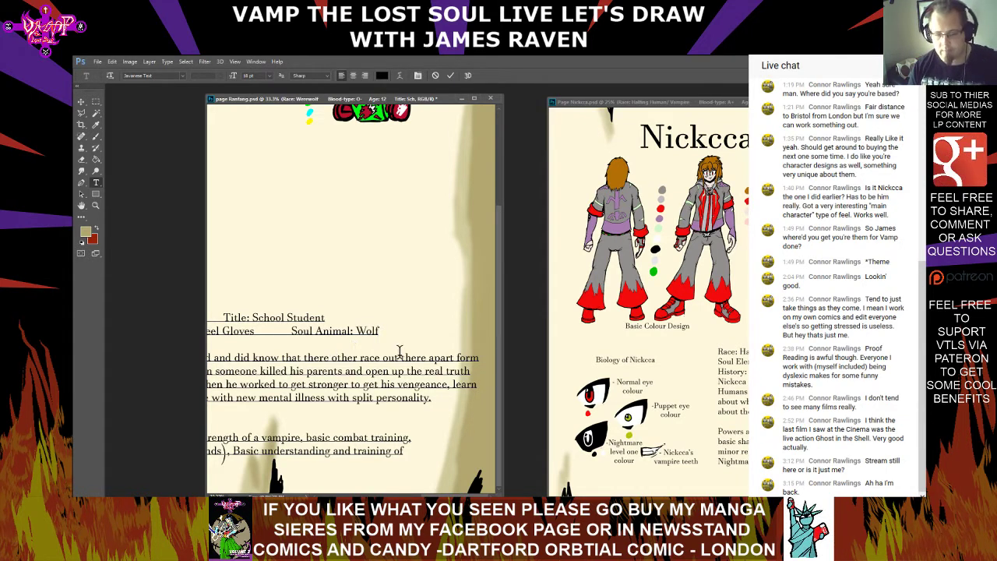
{"action": "key", "text": "ctrl+Return"}
{"action": "left_click_drag", "start_coordinate": [399, 352], "coordinate": [458, 358]}
{"action": "left_click", "coordinate": [419, 334]}
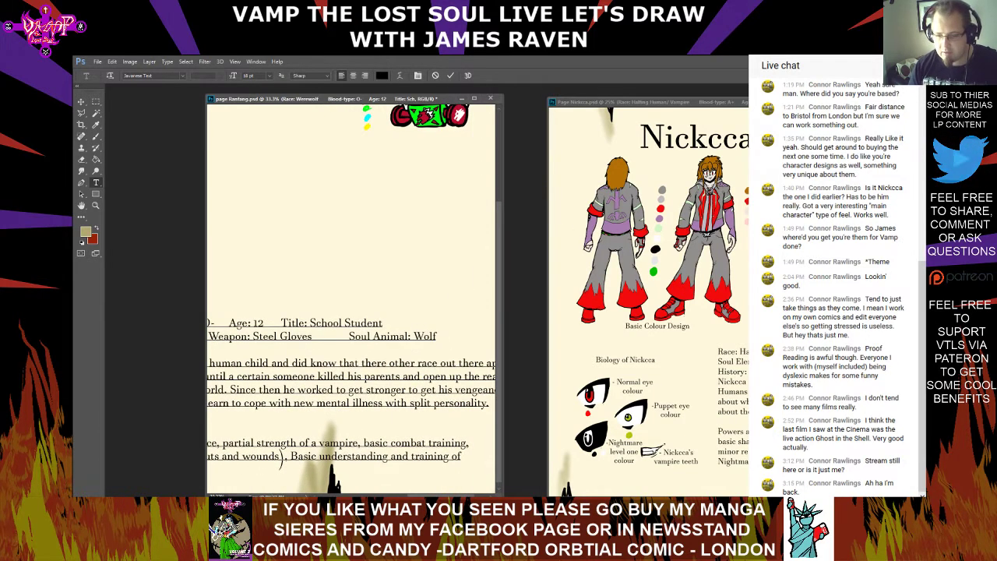
{"action": "key", "text": "ctrl+Return"}
Replace the whole Nickcca paragraph under History with new text beginning "Ranfang was born in the Us"
{"action": "left_click_drag", "start_coordinate": [296, 374], "coordinate": [385, 369]}
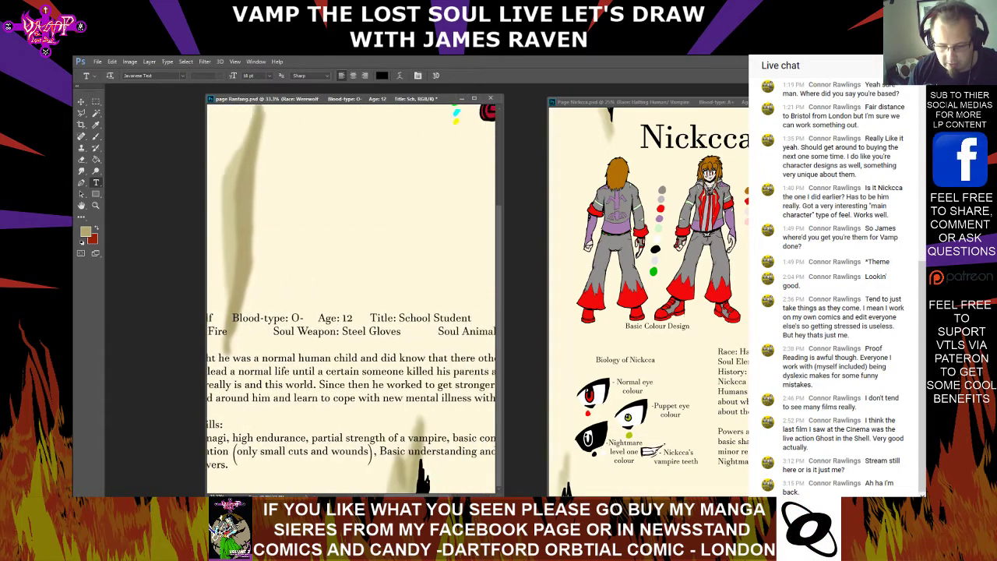
{"action": "left_click_drag", "start_coordinate": [430, 495], "coordinate": [458, 495]}
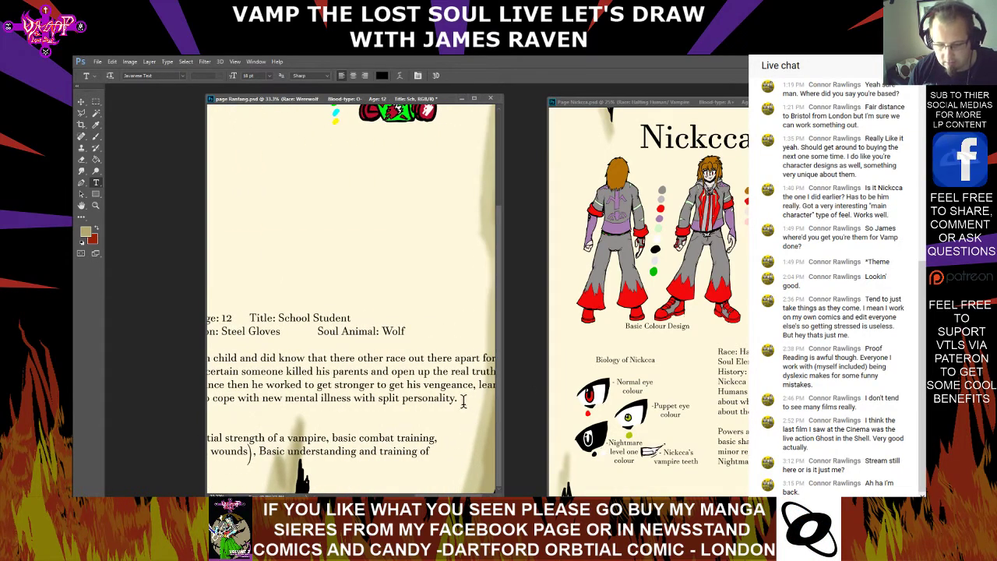
{"action": "left_click_drag", "start_coordinate": [463, 399], "coordinate": [245, 356]}
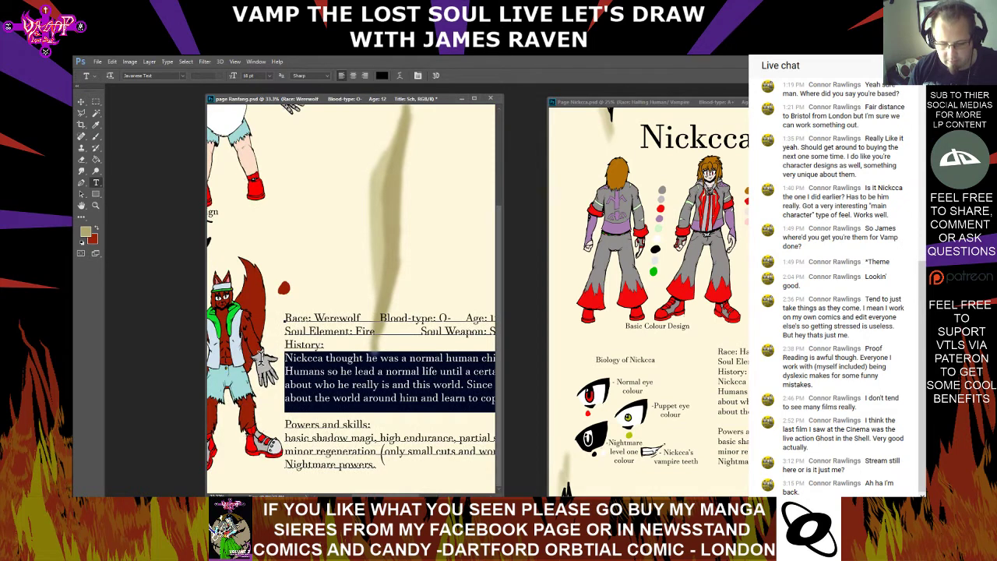
Continue Ranfang's History sentence so it reads "born in the USA in a", removing the trial words "north acriam"
{"action": "type", "text": "R"}
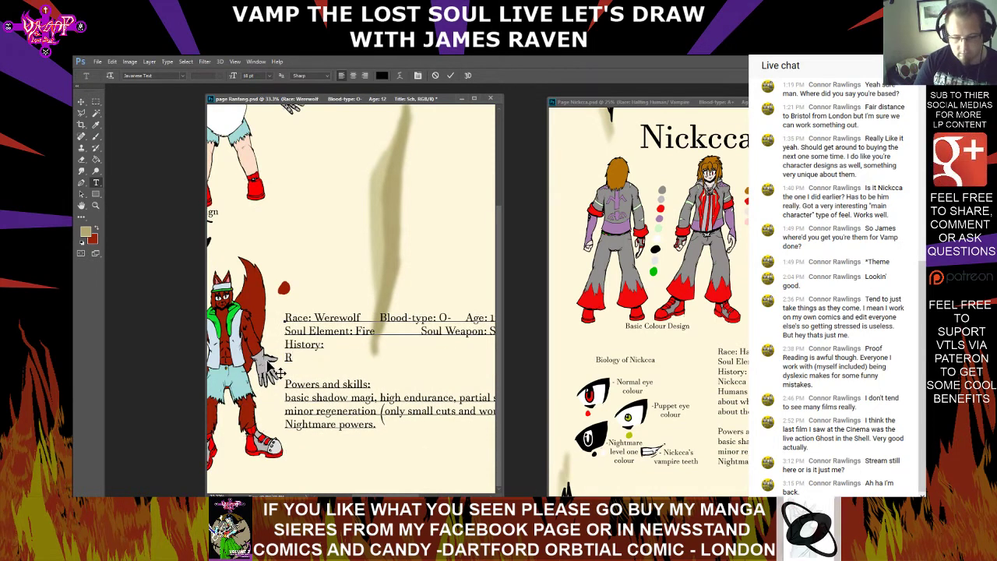
{"action": "type", "text": "anfang was born in t"}
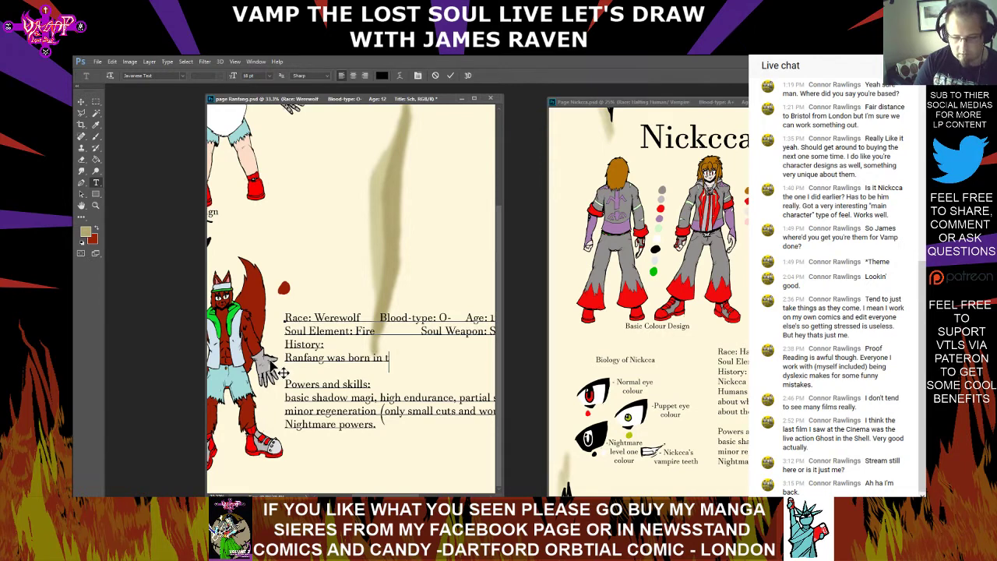
{"action": "type", "text": "he Us"}
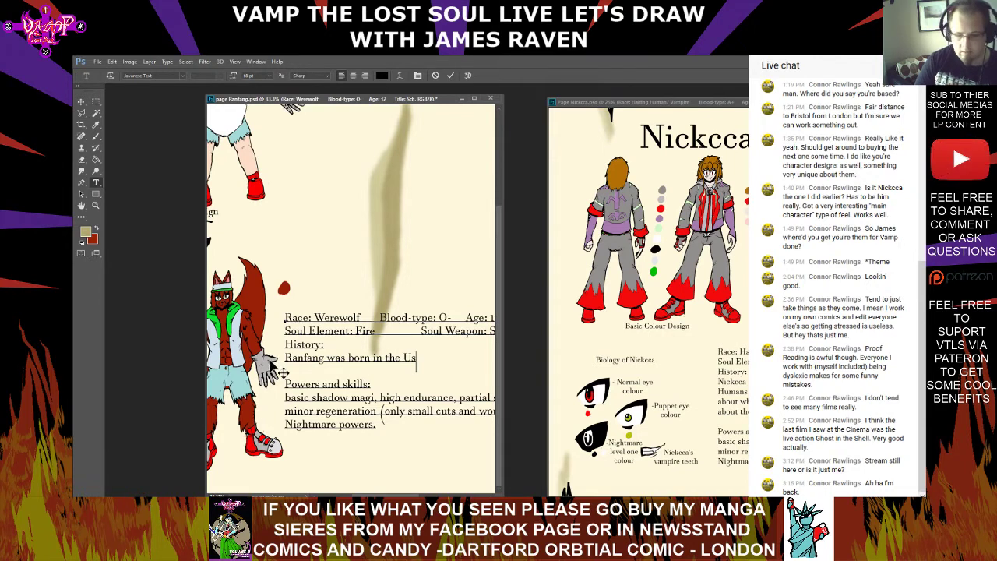
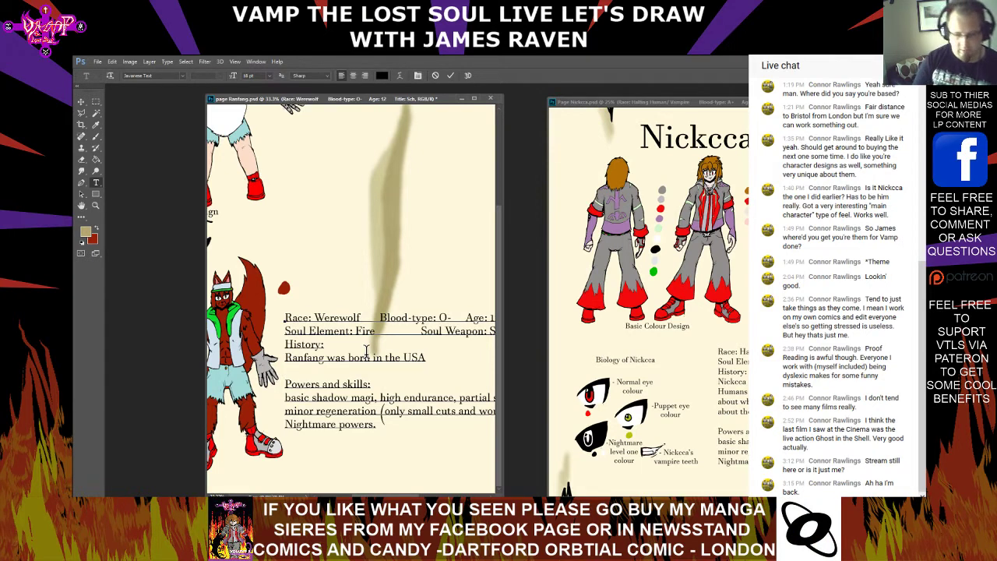
Replace the whole Nickcca paragraph under History with new text beginning "Ranfang was born in the Us"
Continue Ranfang's History sentence so it reads "born in the USA in a", removing the trial words "north acriam"
{"action": "type", "text": "A in a north"}
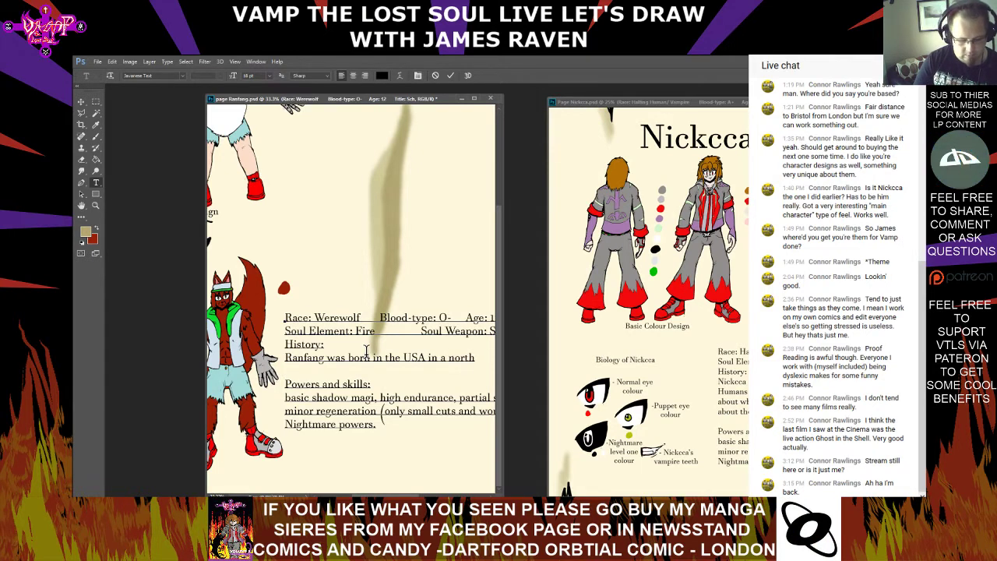
{"action": "type", "text": " acri"}
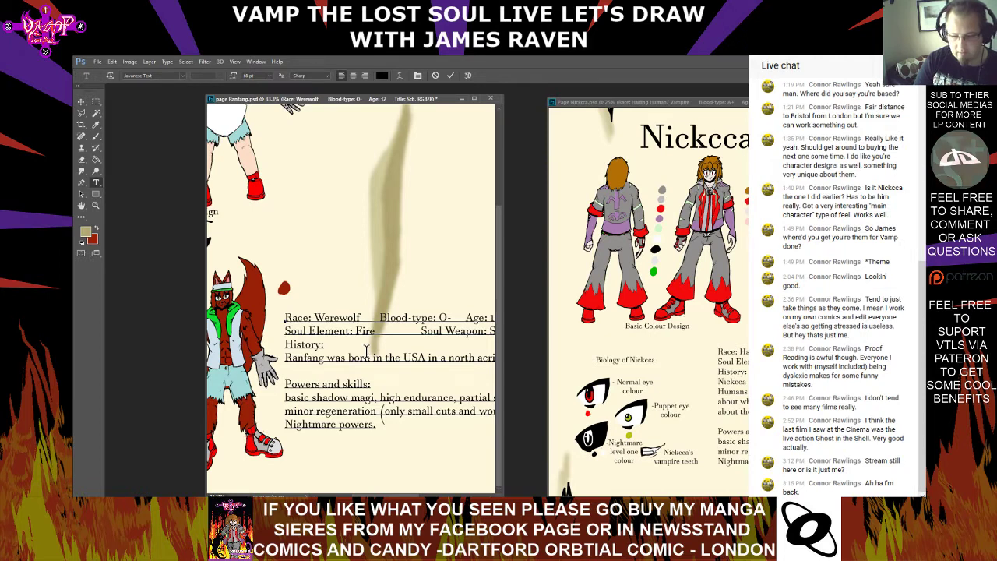
{"action": "type", "text": "am"}
{"action": "scroll", "coordinate": [351, 301], "scroll_direction": "right", "scroll_amount": 4}
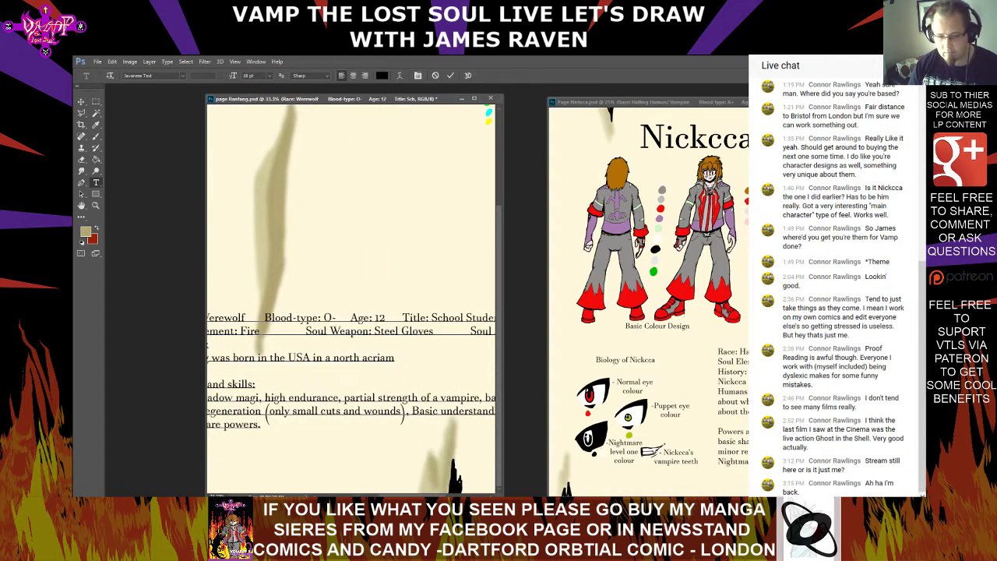
{"action": "key", "text": "BackSpace"}
{"action": "key", "text": "BackSpace"}
{"action": "key", "text": "BackSpace"}
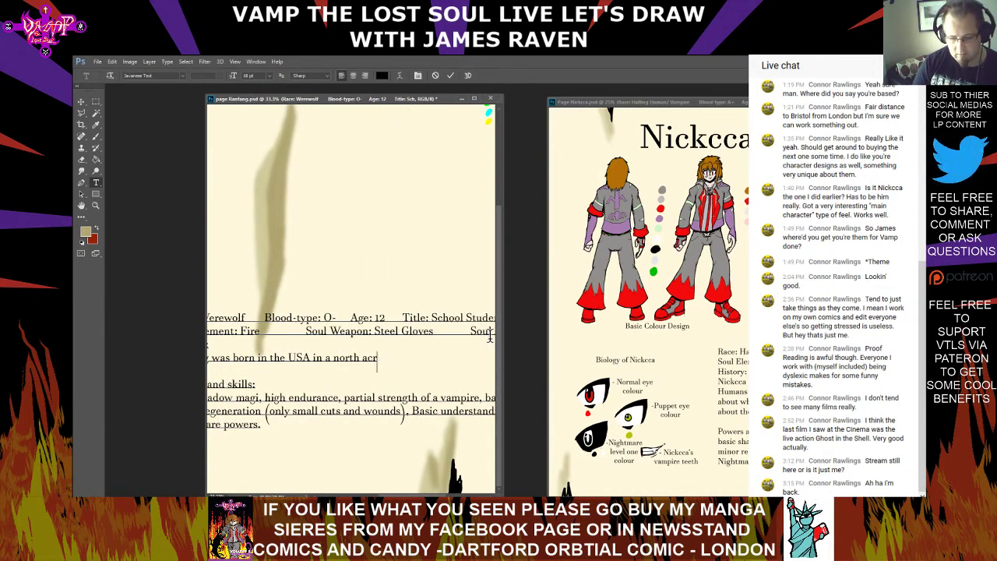
{"action": "key", "text": "BackSpace"}
{"action": "key", "text": "BackSpace"}
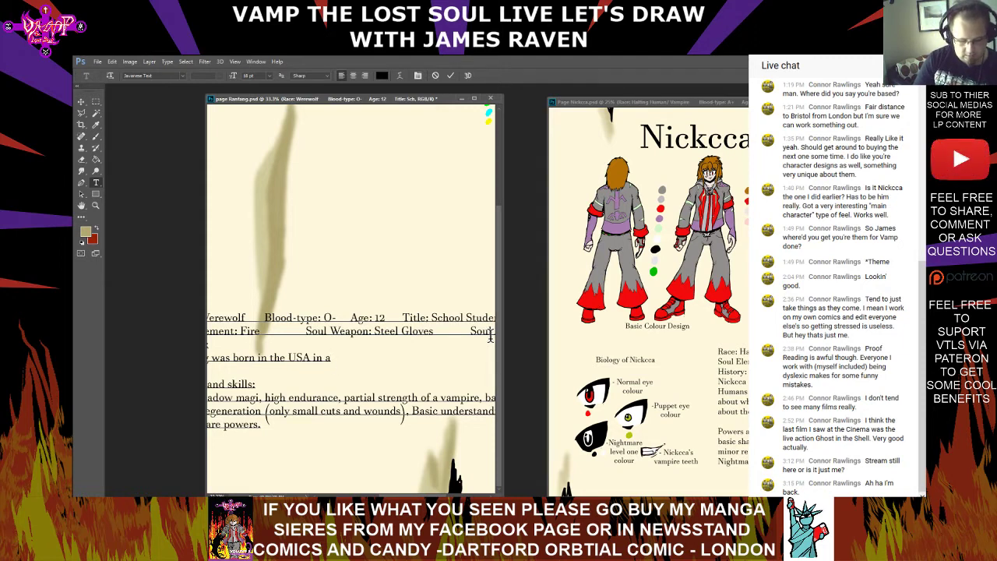
Add "werewolf Inden tribe" to Ranfang's History sentence, correcting the misspelled ending of "werewolf"
{"action": "type", "text": "we"}
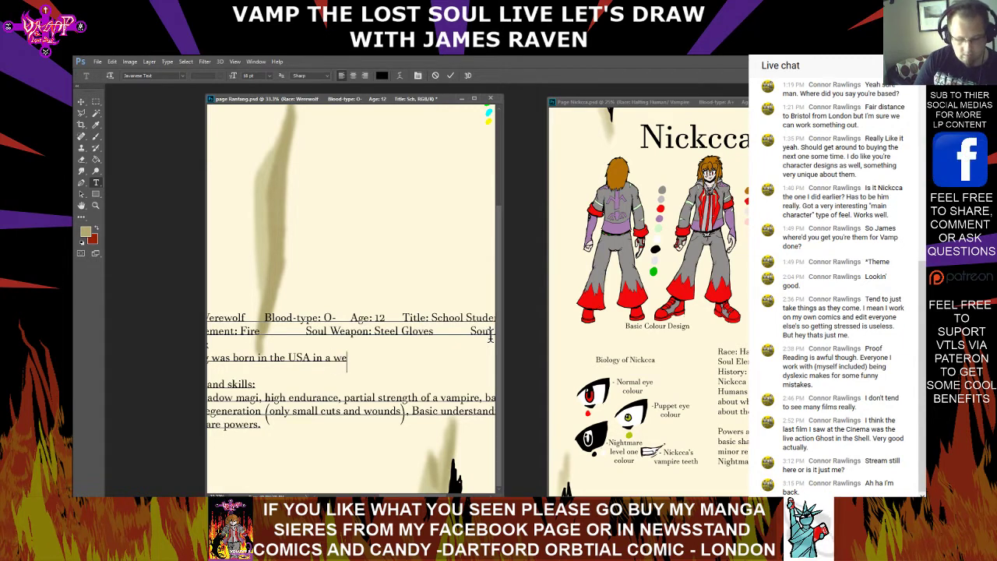
{"action": "type", "text": "rewold"}
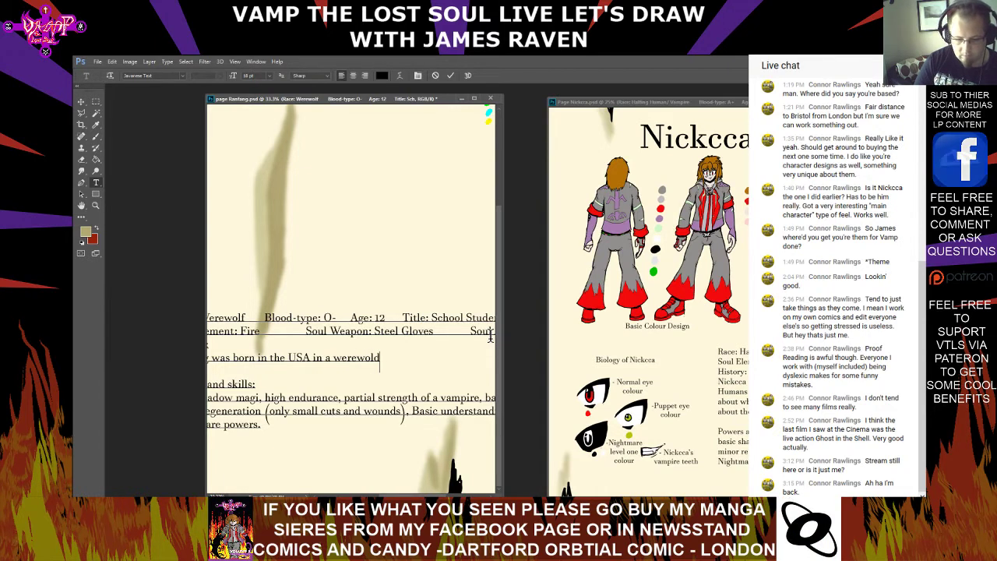
{"action": "key", "text": "BackSpace"}
{"action": "key", "text": "BackSpace"}
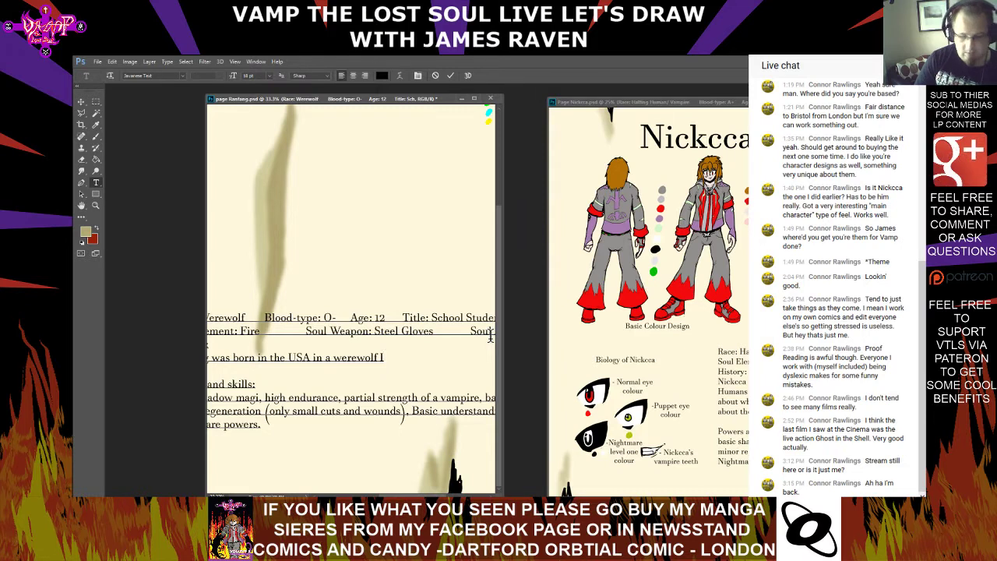
{"action": "type", "text": "nde"}
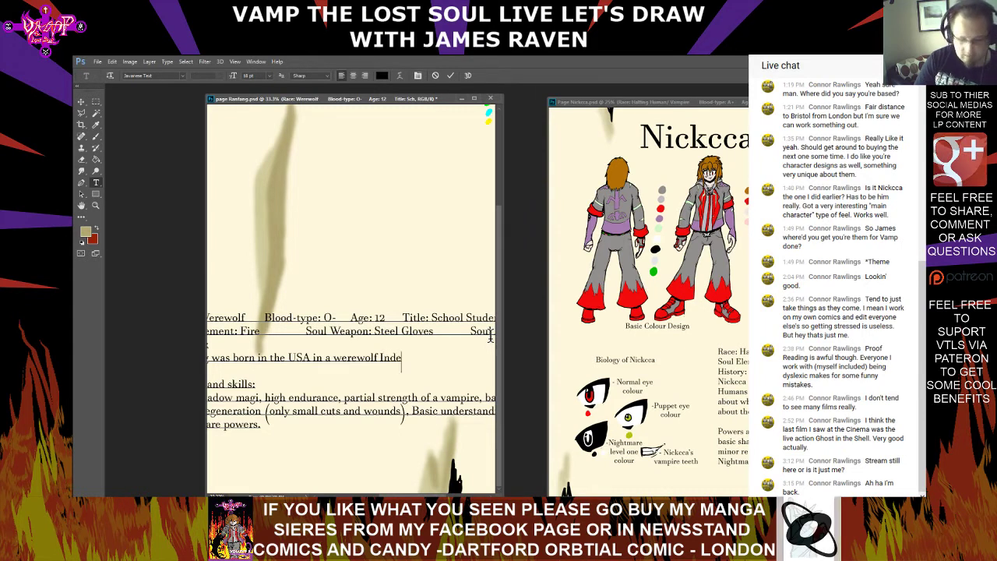
{"action": "type", "text": "n tribe "}
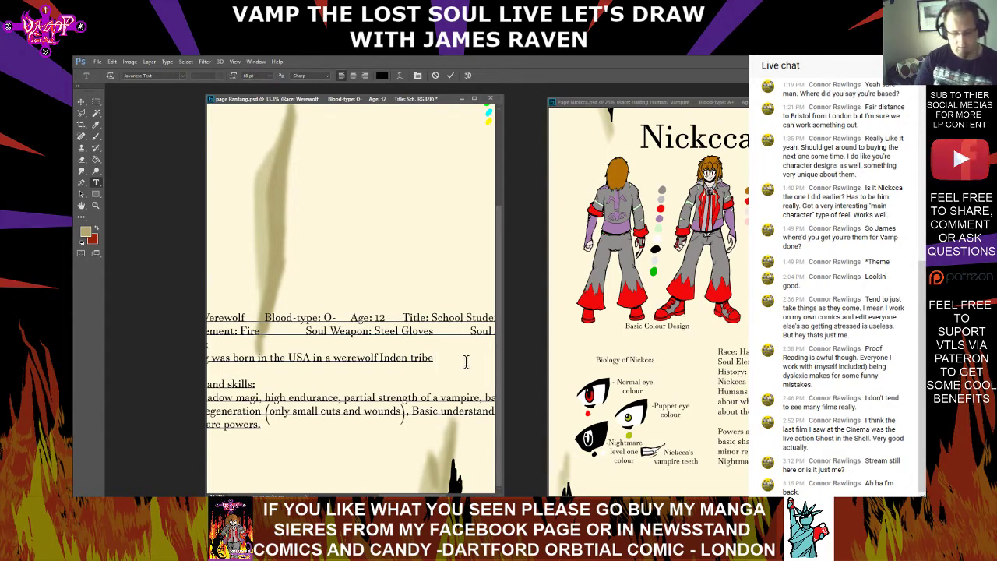
{"action": "type", "text": "most of his l"}
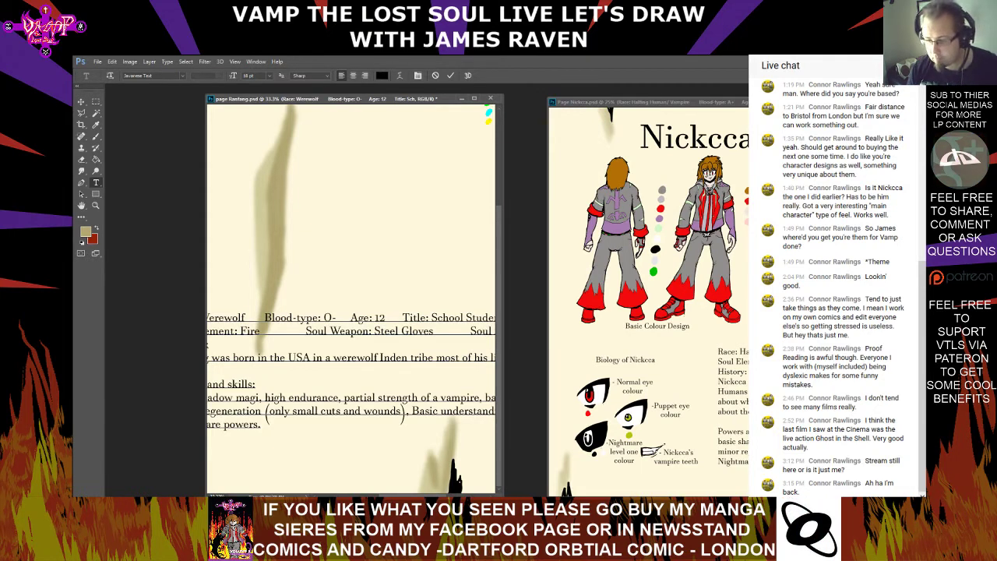
Extend the first History line with "most of his life untill he was 8 and was"
{"action": "key", "text": "ctrl+minus"}
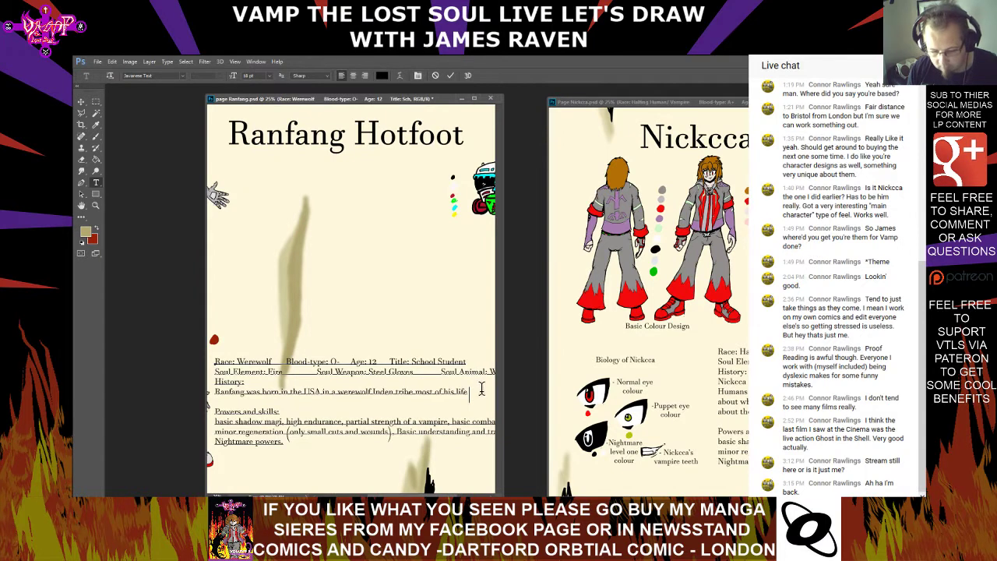
{"action": "type", "text": "until"}
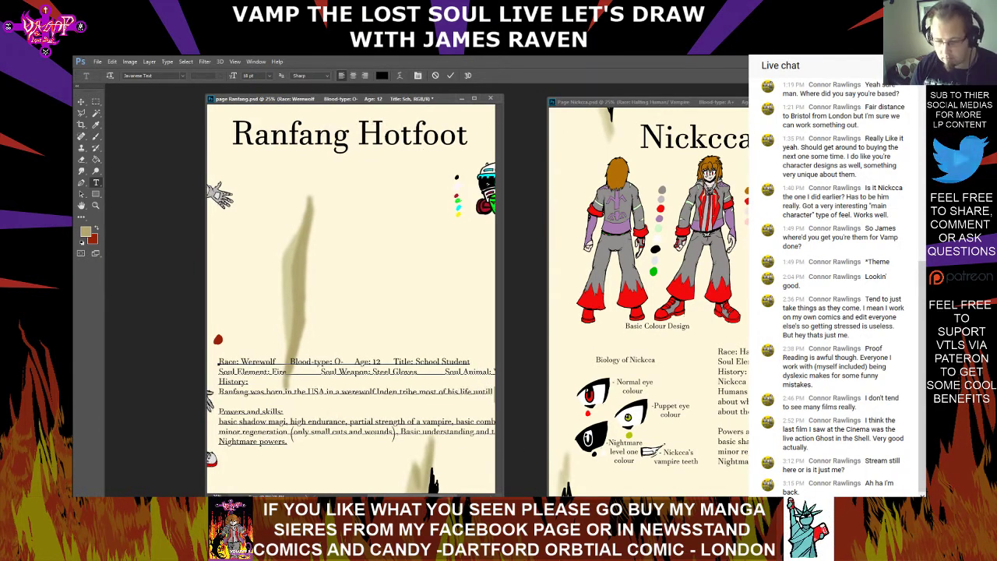
{"action": "left_click_drag", "start_coordinate": [389, 495], "coordinate": [427, 496]}
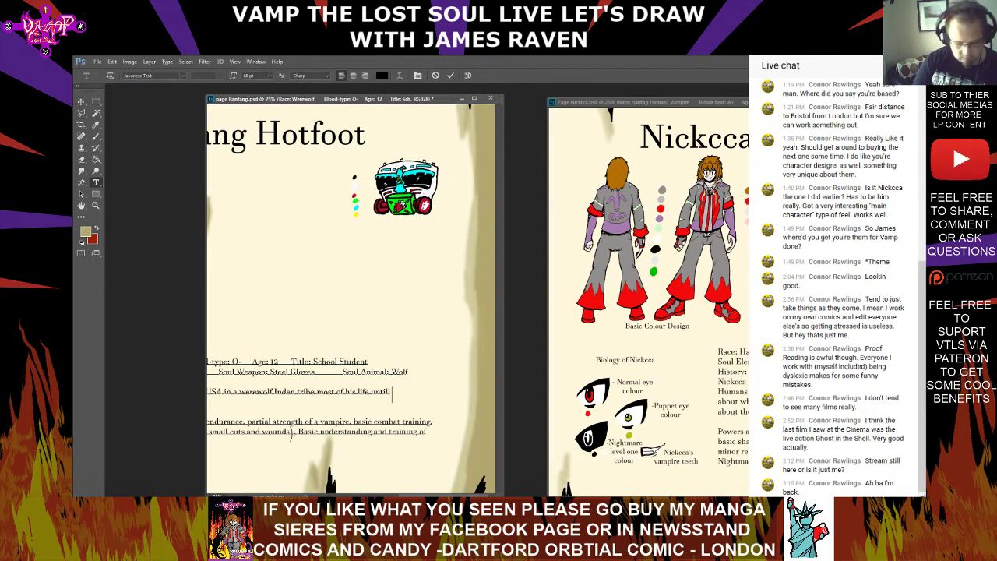
{"action": "type", "text": "he was"}
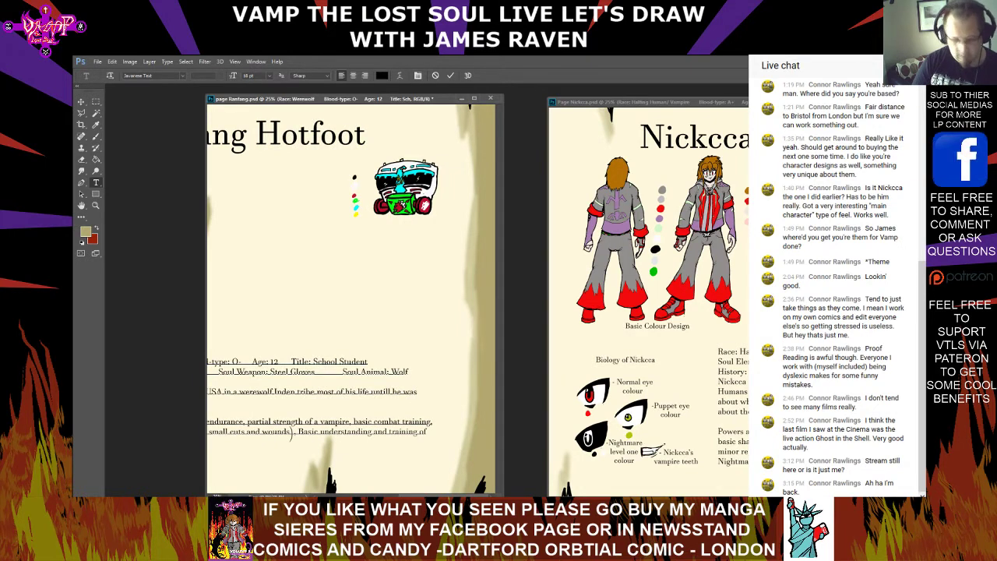
{"action": "type", "text": " 8 and"}
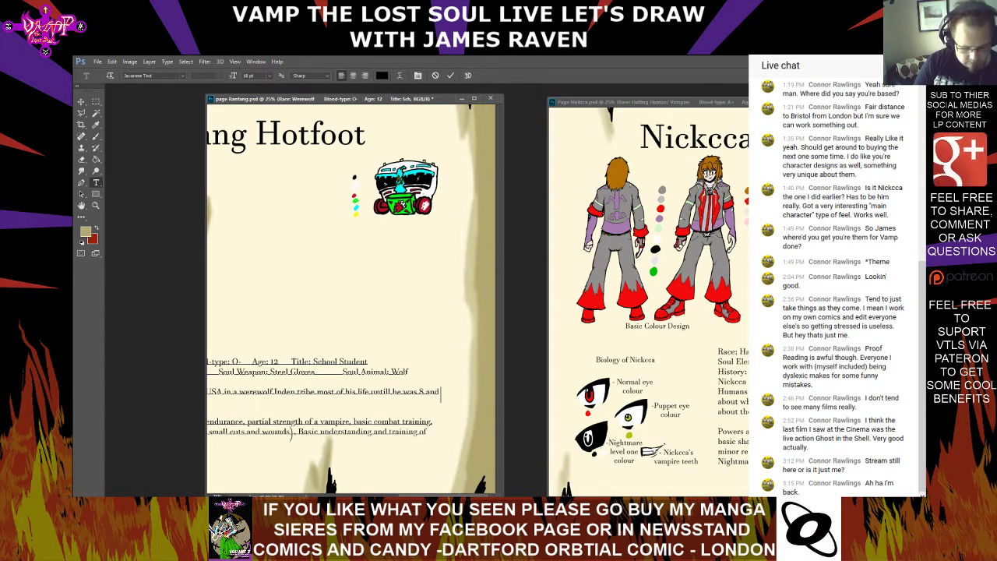
{"action": "type", "text": " was"}
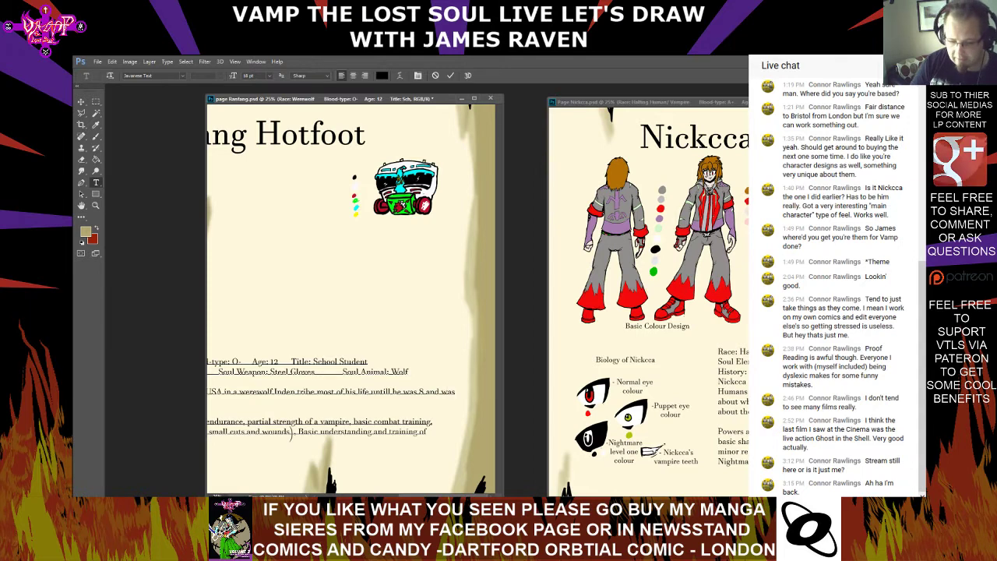
Start a second History line reading "left for dead in ally in London UK"
{"action": "key", "text": "Return"}
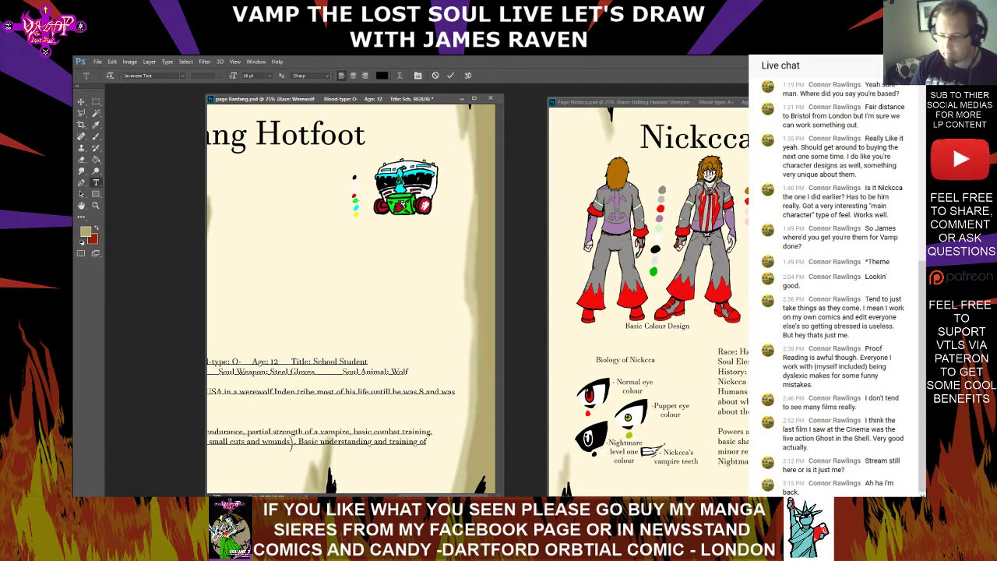
{"action": "type", "text": "left for"}
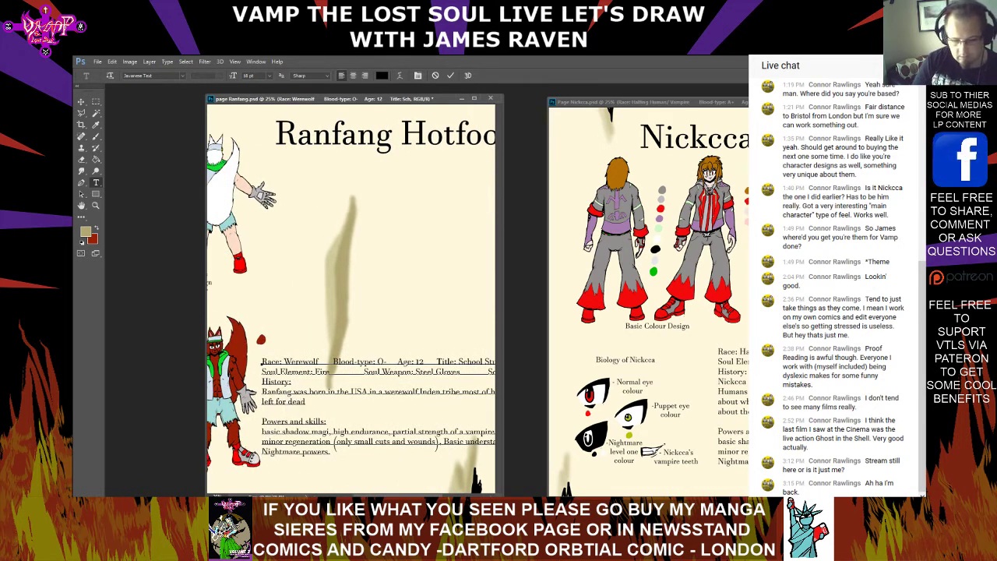
{"action": "type", "text": " dead in ally"}
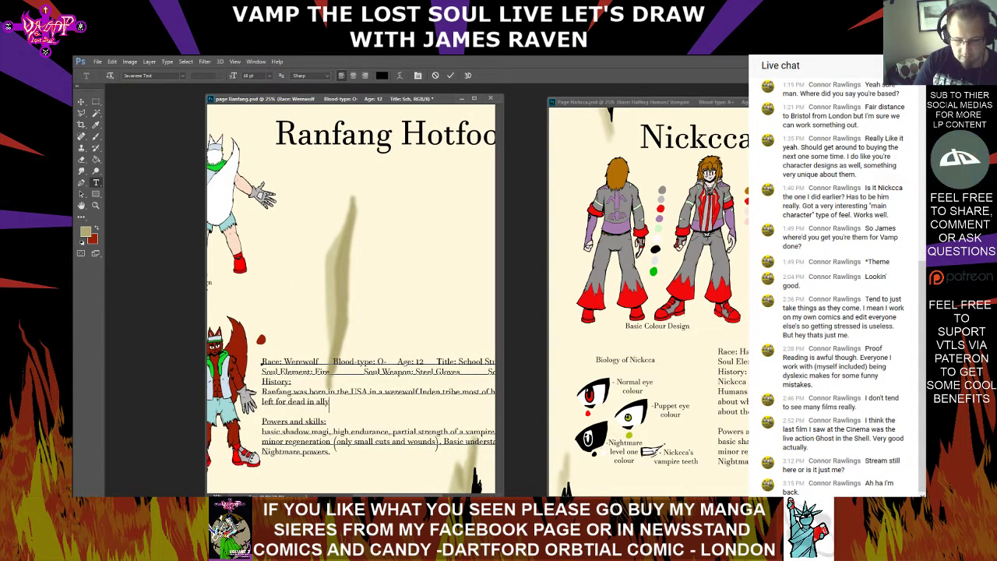
{"action": "type", "text": " in"}
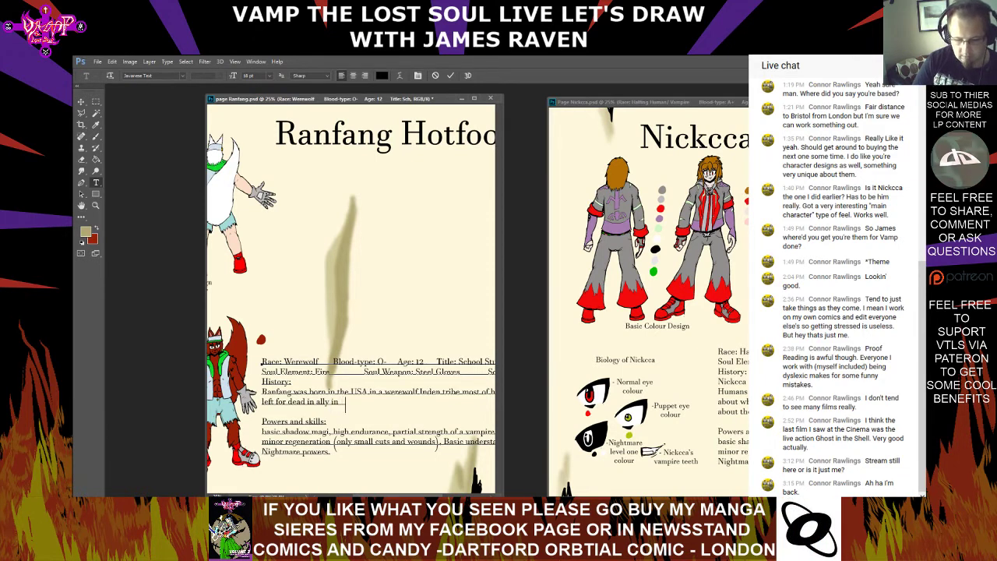
{"action": "type", "text": " London"}
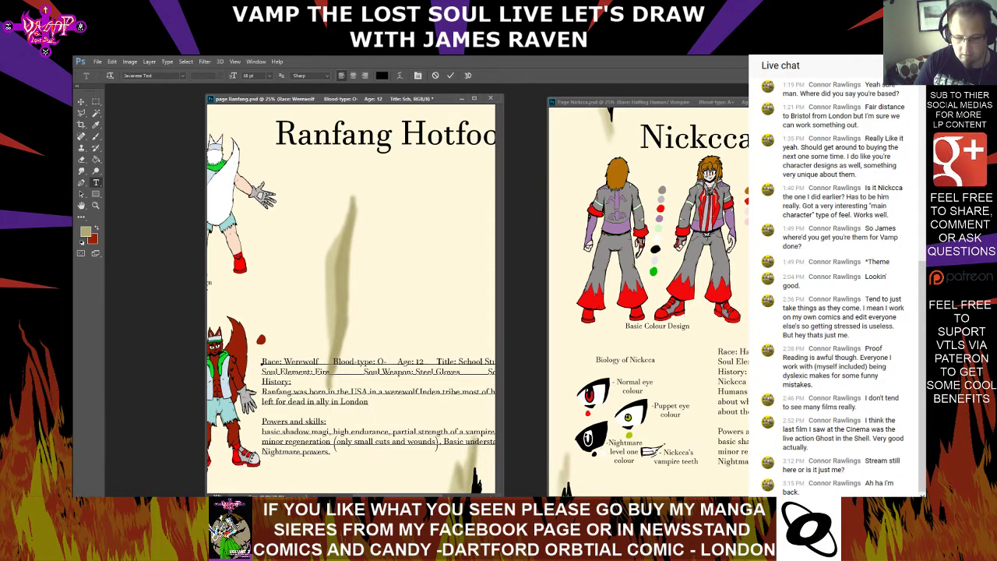
{"action": "type", "text": " Uk"}
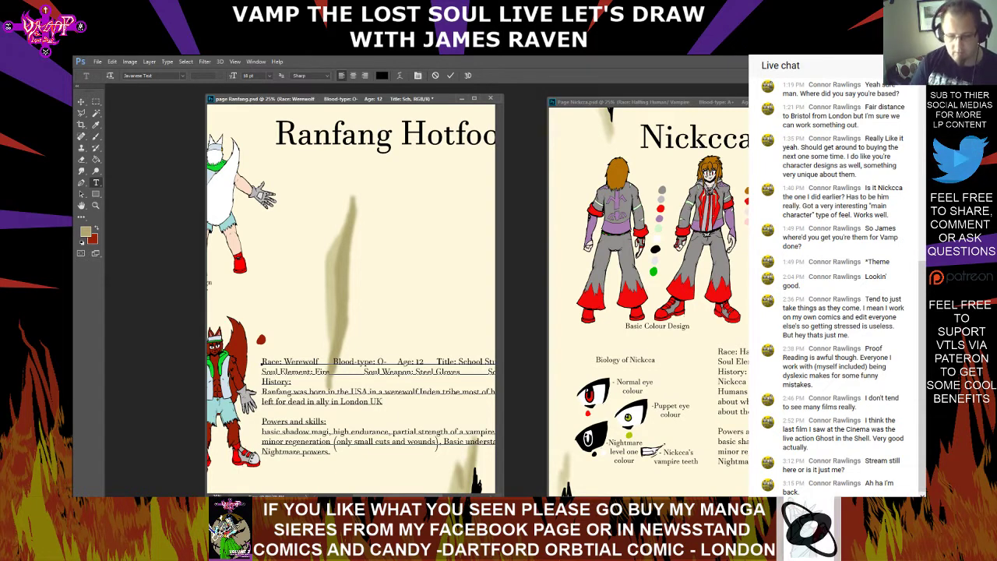
{"action": "type", "text": " fo"}
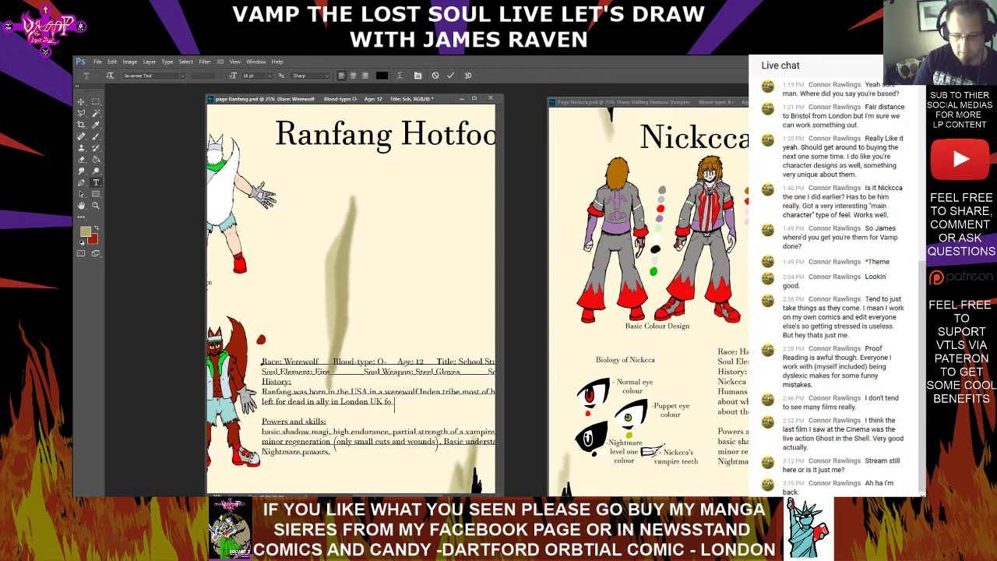
{"action": "type", "text": "rma holiday"}
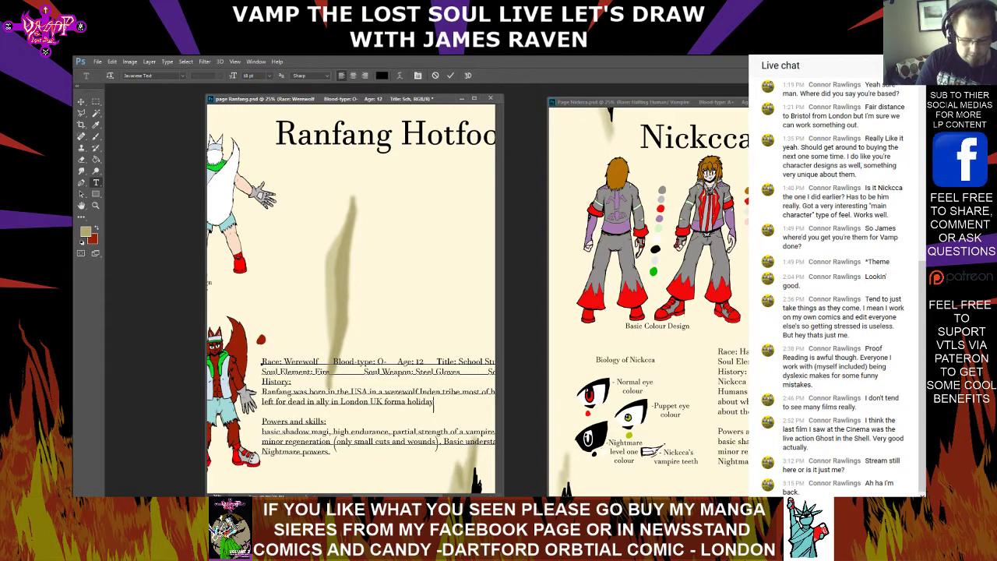
{"action": "type", "text": " gone wroung"}
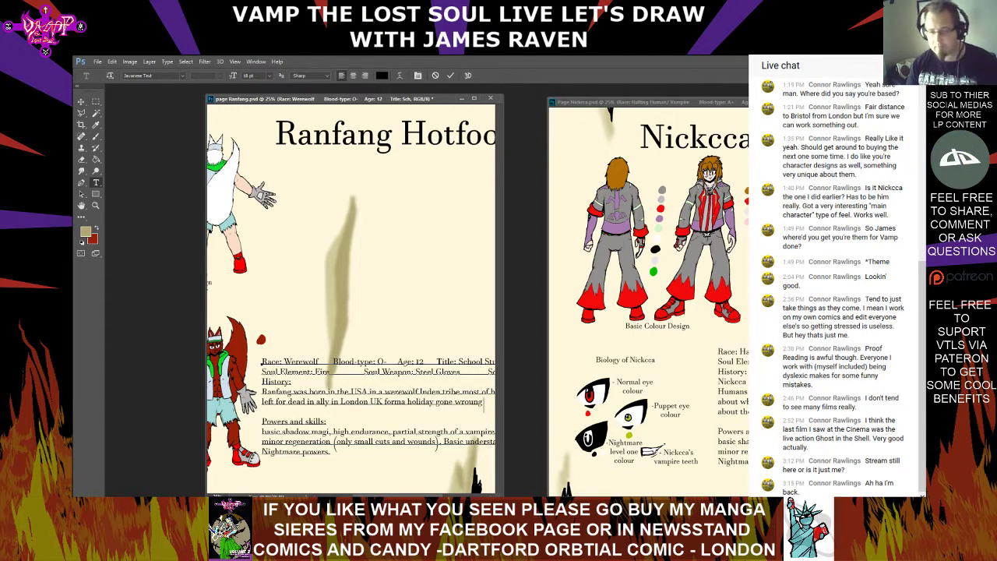
Add "and was apodted by two other" to the second History line, removing the partial word begun after it
{"action": "scroll", "coordinate": [351, 299], "scroll_direction": "right", "scroll_amount": 3}
{"action": "type", "text": "a"}
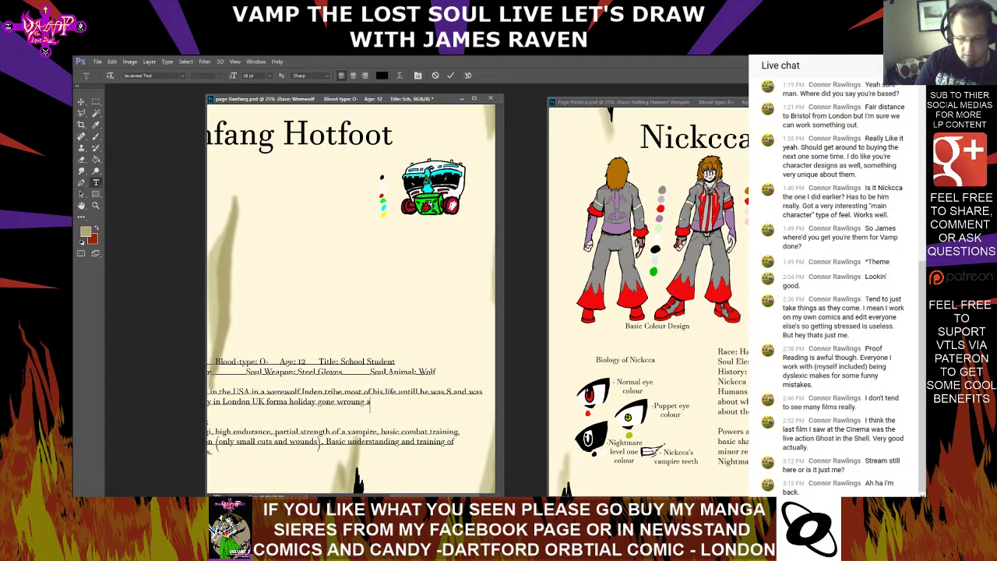
{"action": "type", "text": "nd was"}
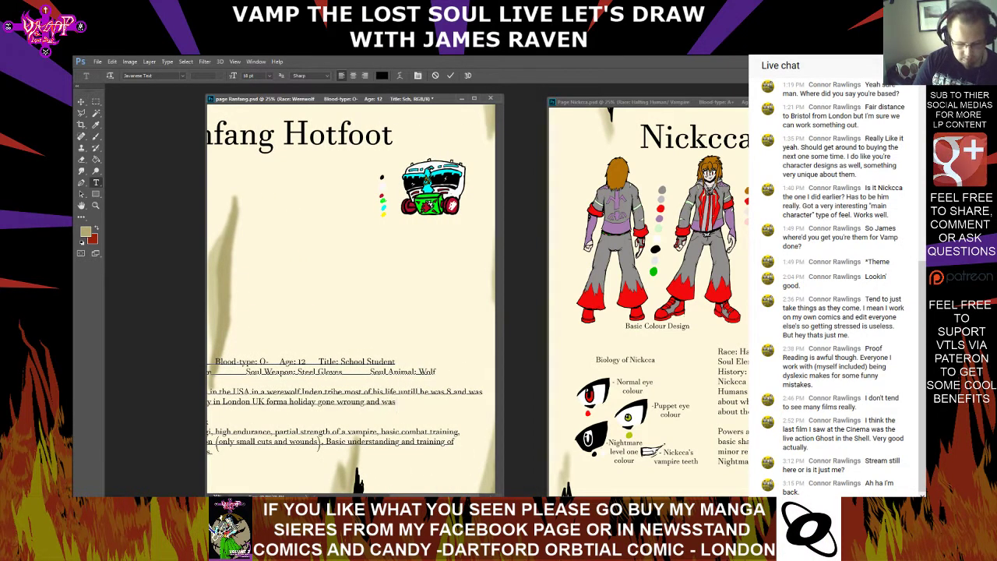
{"action": "type", "text": " apod"}
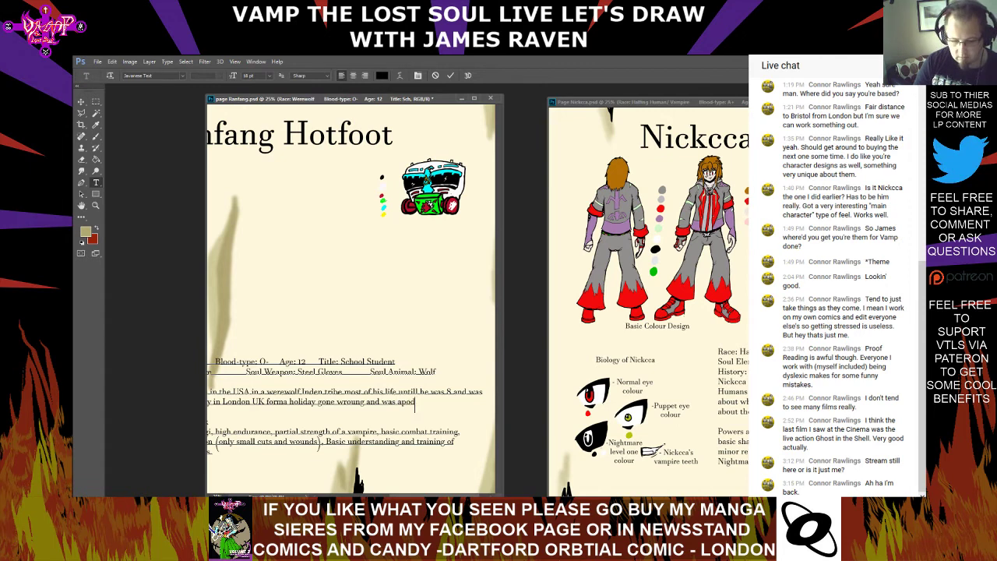
{"action": "type", "text": "ted"}
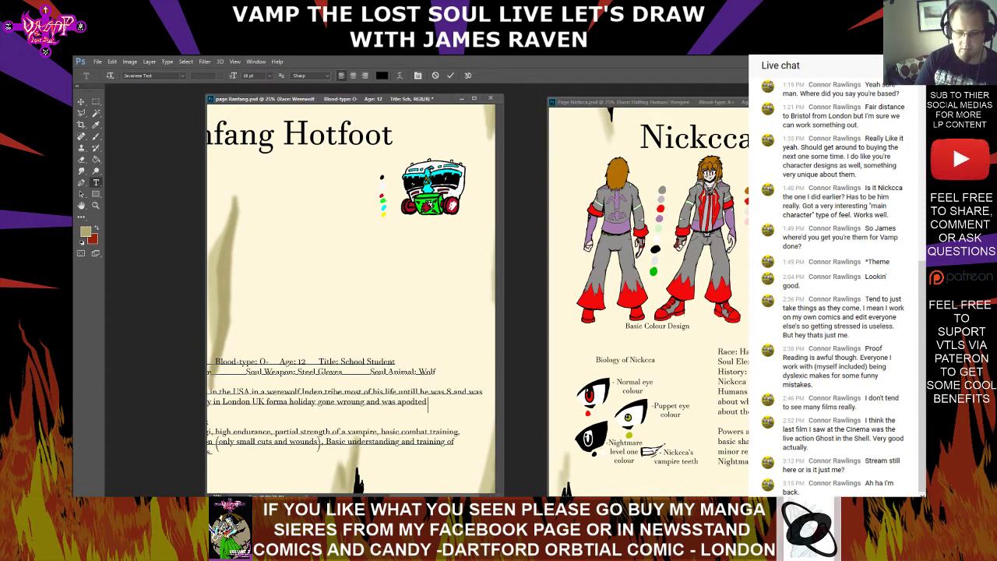
{"action": "type", "text": " hu"}
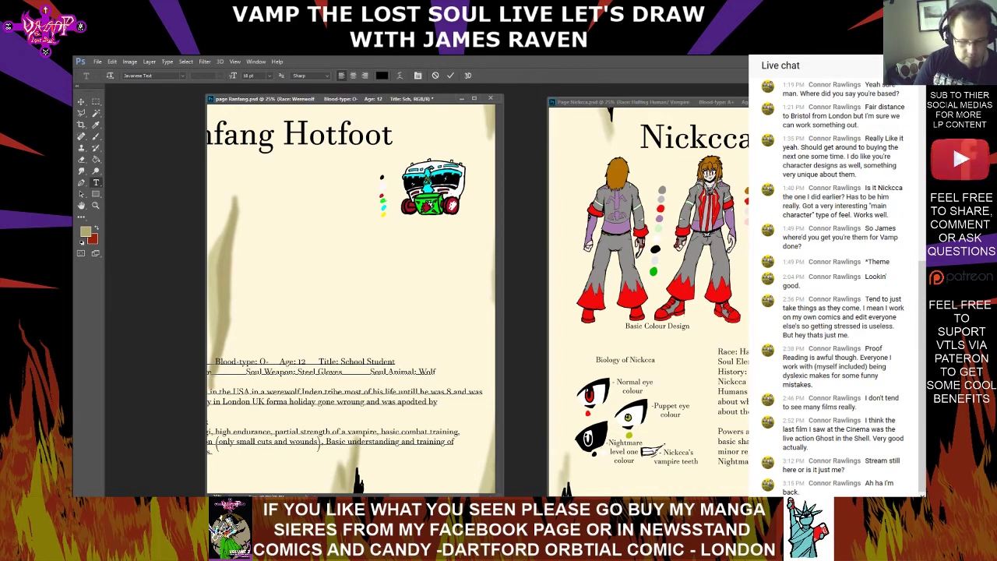
{"action": "type", "text": " two other wer"}
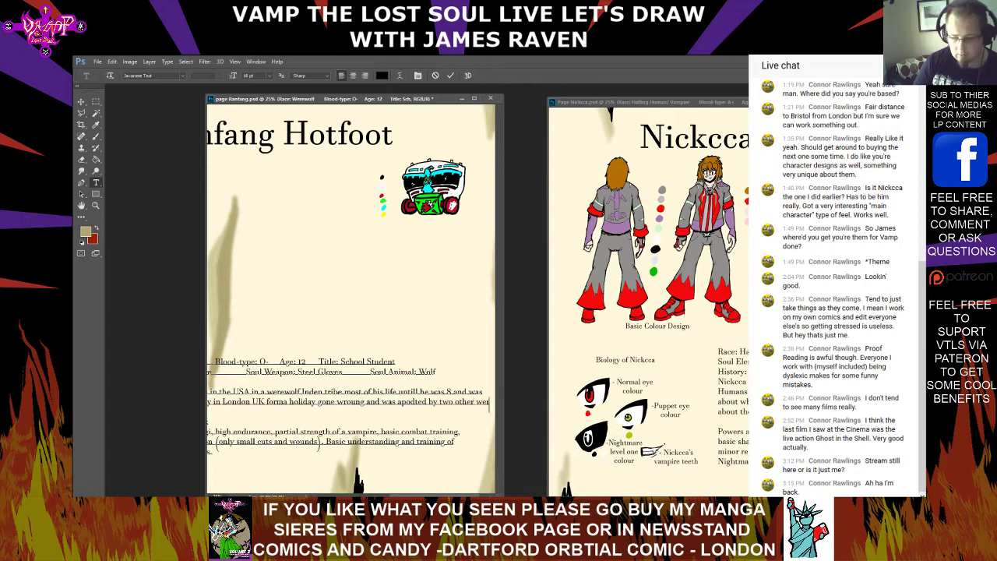
{"action": "type", "text": "e"}
{"action": "key", "text": "BackSpace"}
{"action": "key", "text": "BackSpace"}
{"action": "key", "text": "BackSpace"}
{"action": "key", "text": "BackSpace"}
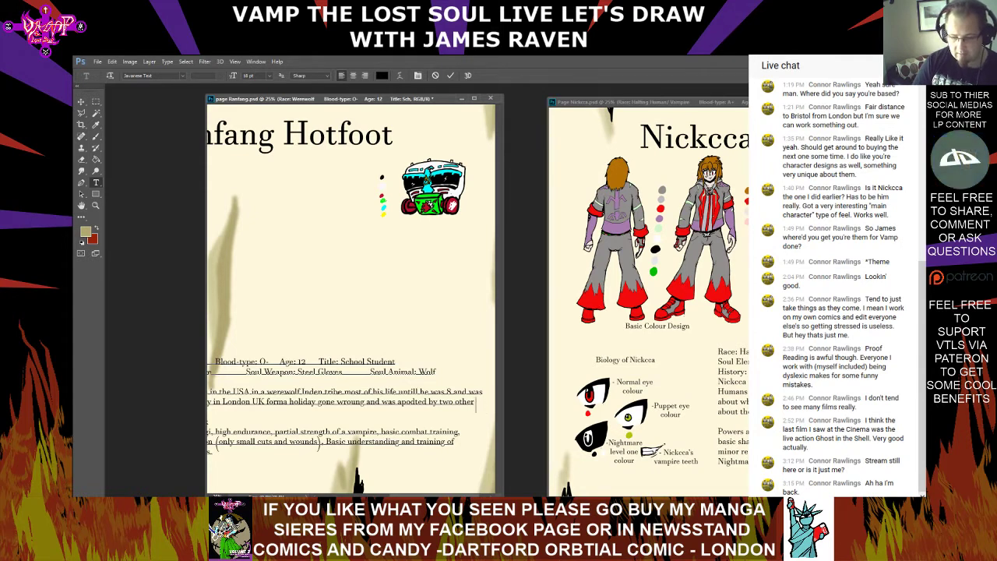
Start a third History line on the Ranfang page reading "werewolfs of UK rederince"
{"action": "key", "text": "Return"}
{"action": "left_click_drag", "start_coordinate": [437, 496], "coordinate": [390, 496]}
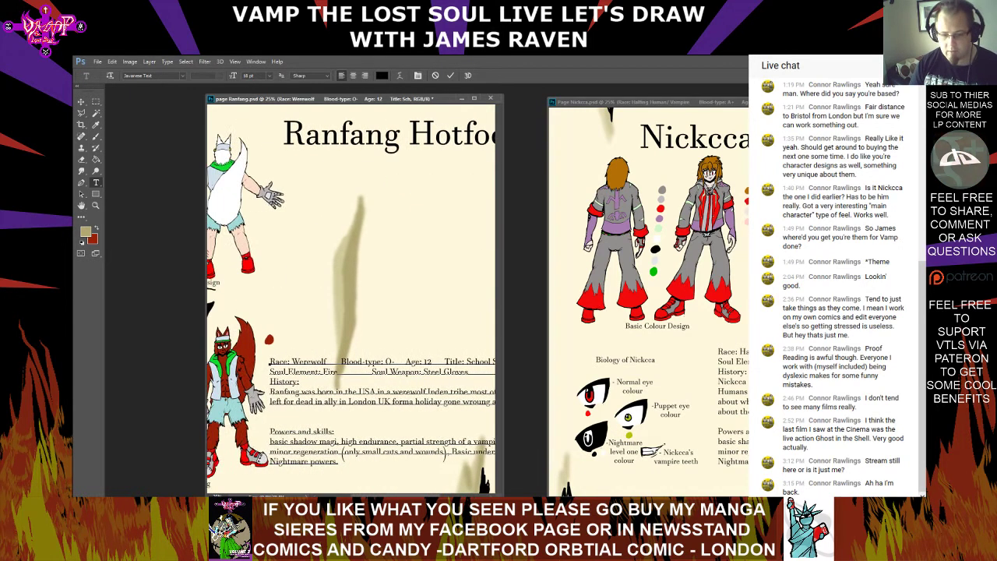
{"action": "type", "text": "were"}
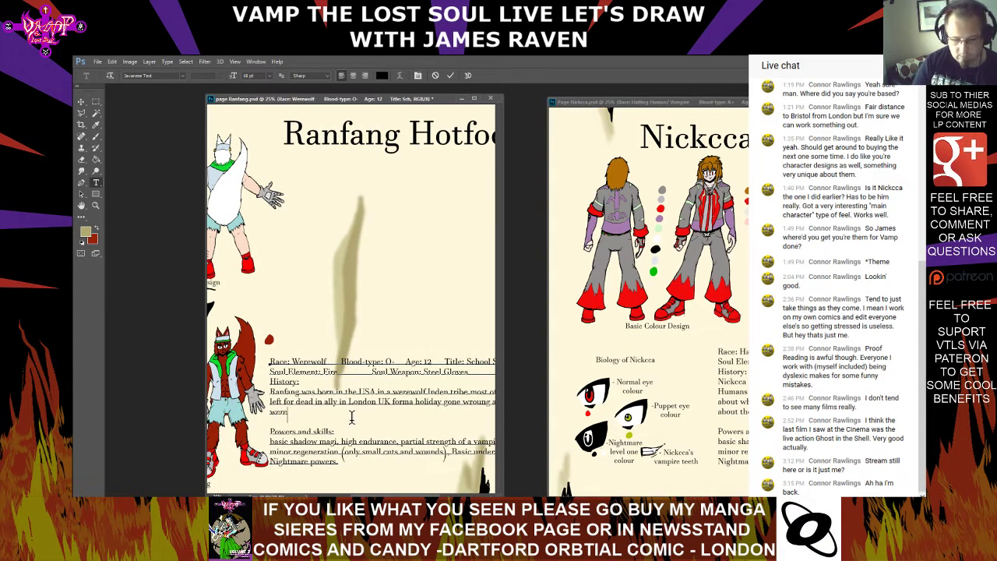
{"action": "type", "text": "w"}
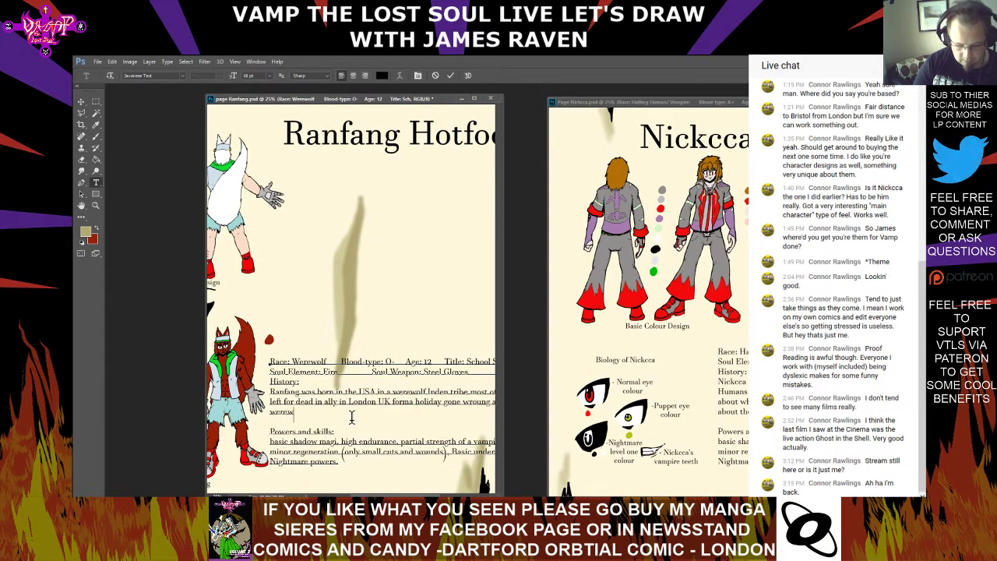
{"action": "type", "text": "olfs of"}
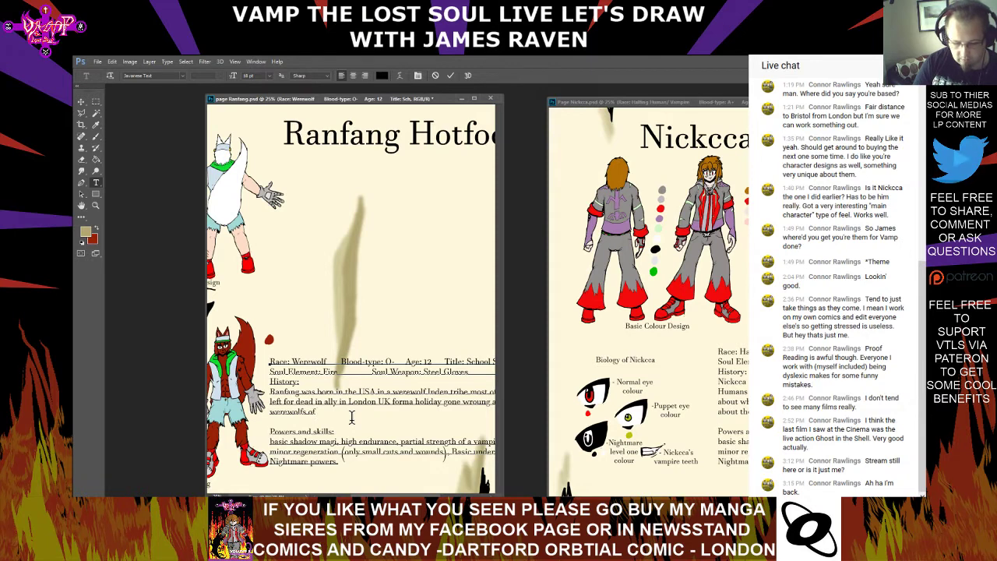
{"action": "type", "text": " UK"}
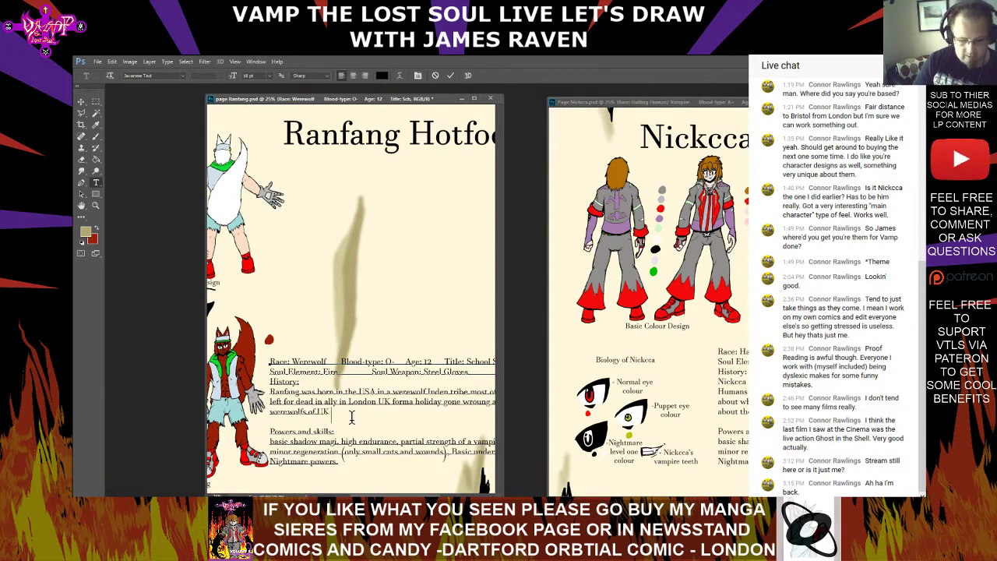
{"action": "type", "text": " red"}
{"action": "type", "text": "e"}
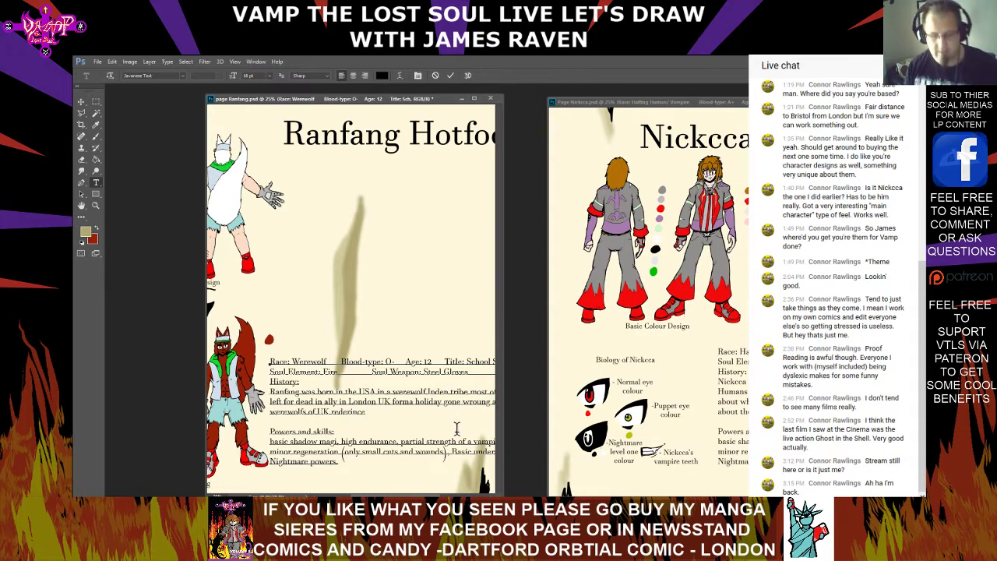
{"action": "type", "text": "y and "}
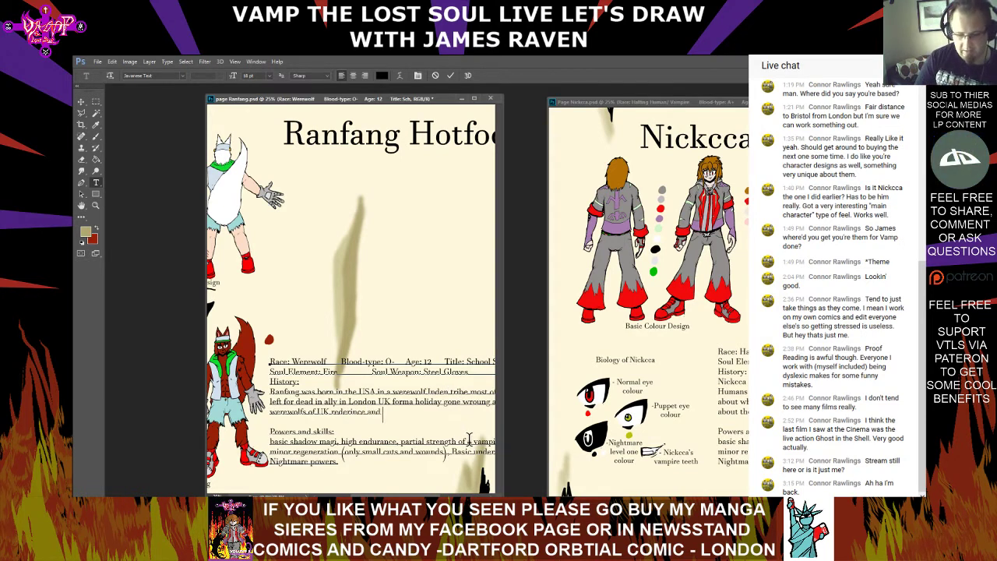
{"action": "type", "text": "has living the"}
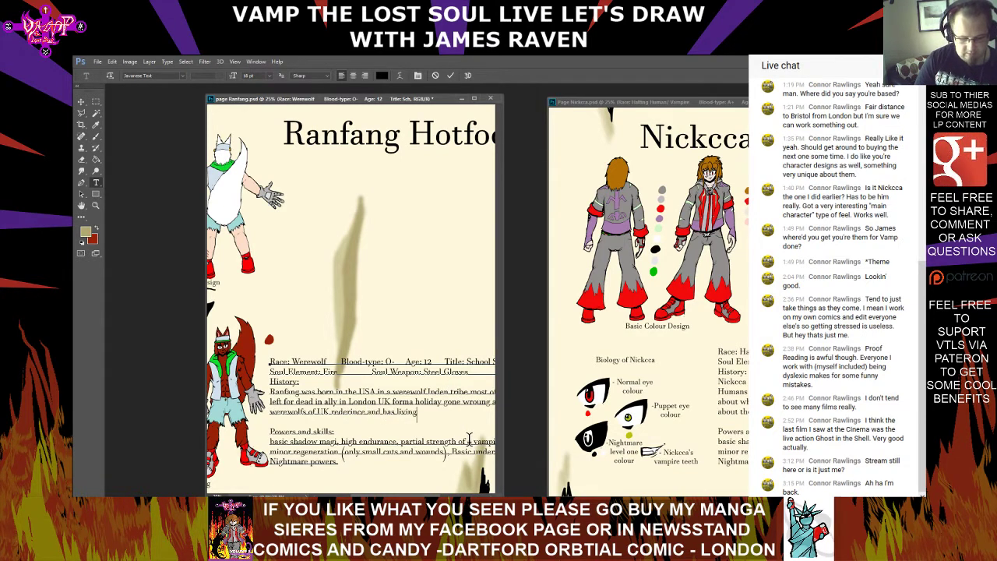
{"action": "type", "text": "re ever since"}
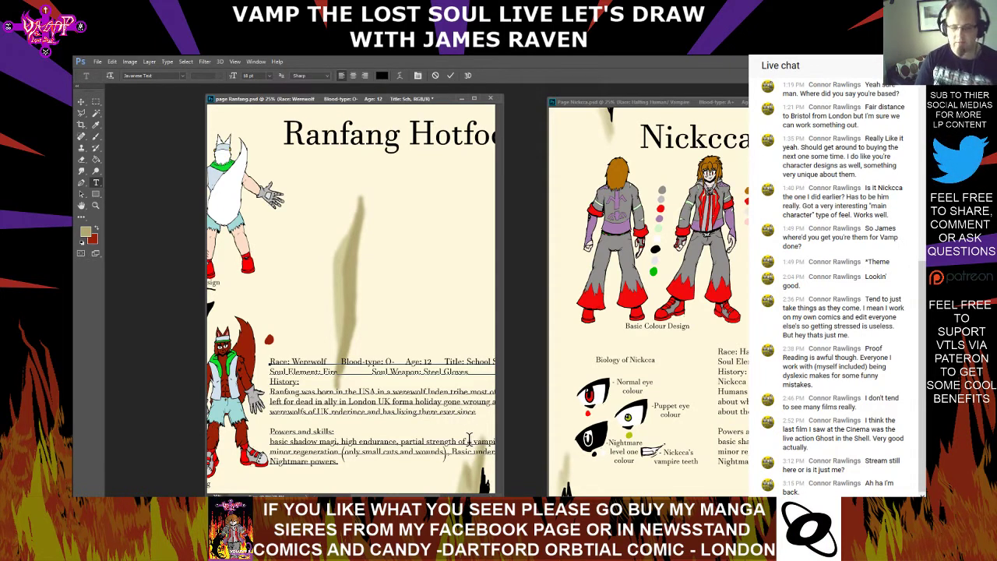
Finish the third History line with "and has living in the uk ever since." and commit the text edit
{"action": "key", "text": "BackSpace"}
{"action": "key", "text": "BackSpace"}
{"action": "key", "text": "BackSpace"}
{"action": "key", "text": "BackSpace"}
{"action": "key", "text": "BackSpace"}
{"action": "key", "text": "BackSpace"}
{"action": "key", "text": "BackSpace"}
{"action": "key", "text": "BackSpace"}
{"action": "key", "text": "BackSpace"}
{"action": "key", "text": "BackSpace"}
{"action": "key", "text": "BackSpace"}
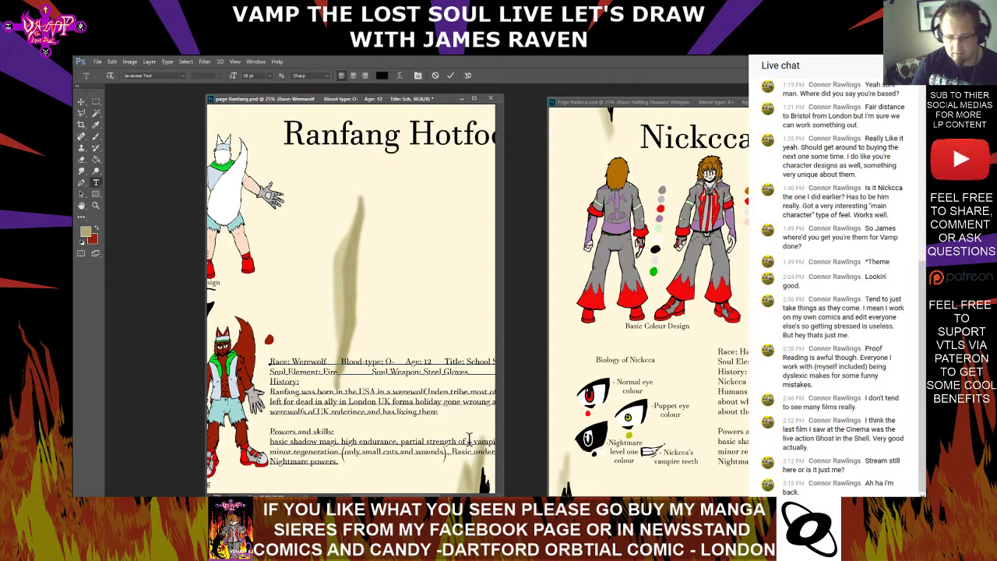
{"action": "type", "text": "in the n"}
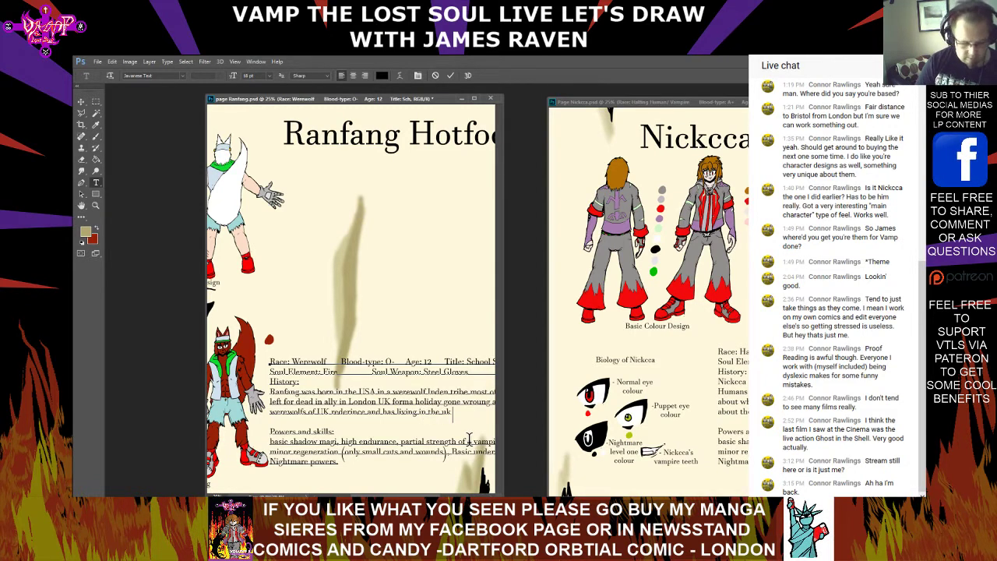
{"action": "type", "text": "k ever since."}
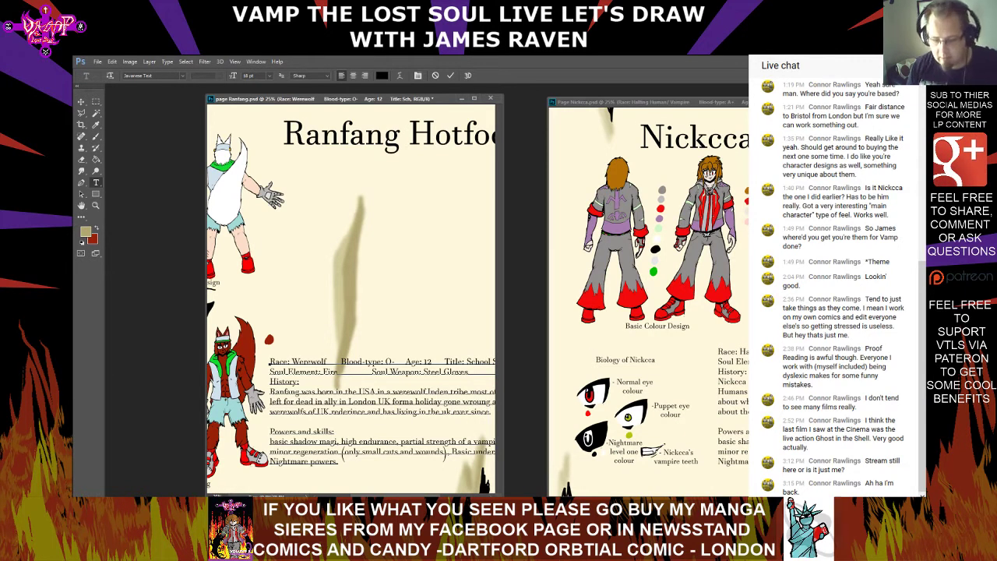
{"action": "key", "text": "ctrl+Return"}
{"action": "scroll", "coordinate": [351, 299], "scroll_direction": "right", "scroll_amount": 2}
{"action": "scroll", "coordinate": [351, 307], "scroll_direction": "left", "scroll_amount": 1}
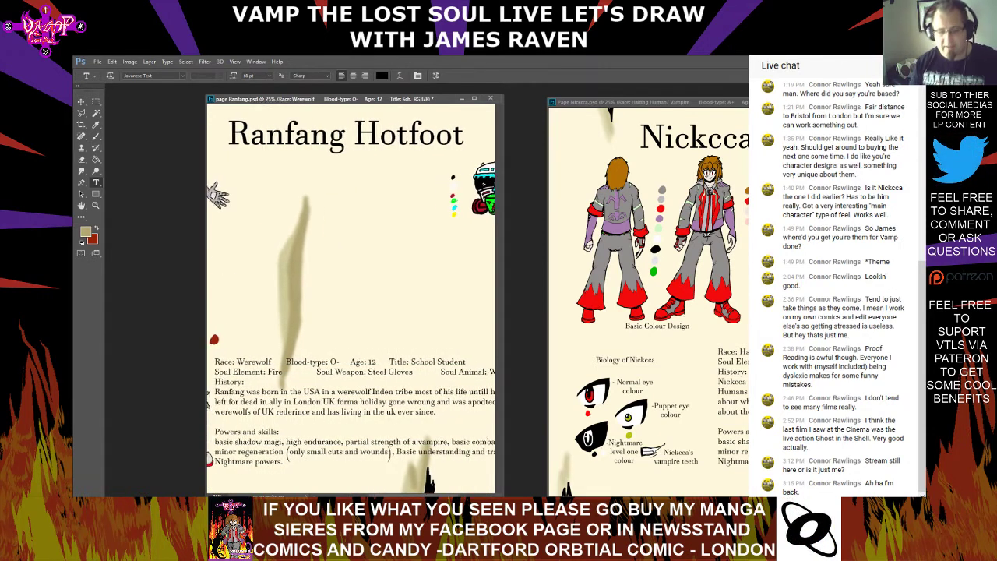
Replace the copied text under the "Powers and skills:" heading with "Werewolf tranformateion,"
{"action": "left_click", "coordinate": [290, 466]}
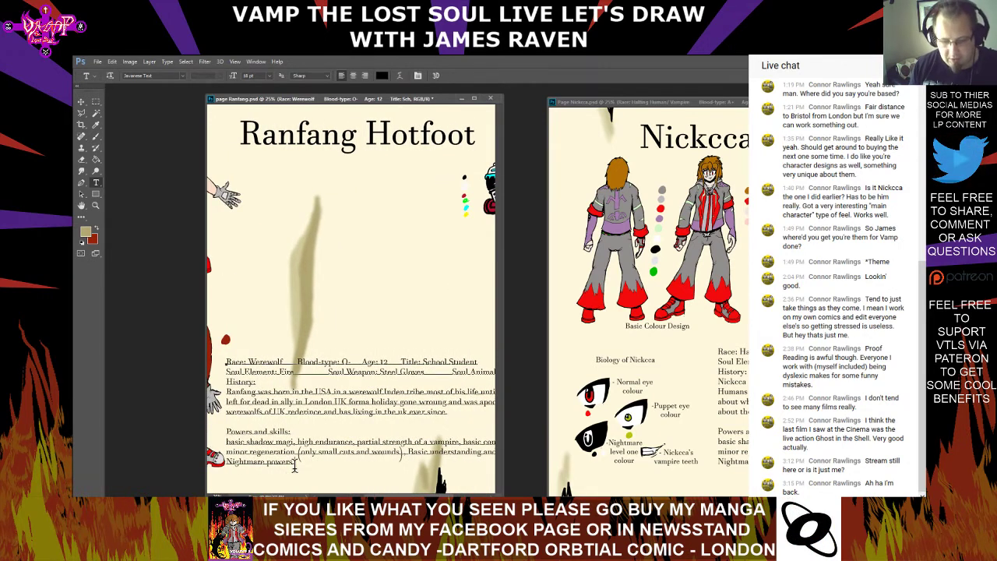
{"action": "left_click_drag", "start_coordinate": [293, 465], "coordinate": [228, 444]}
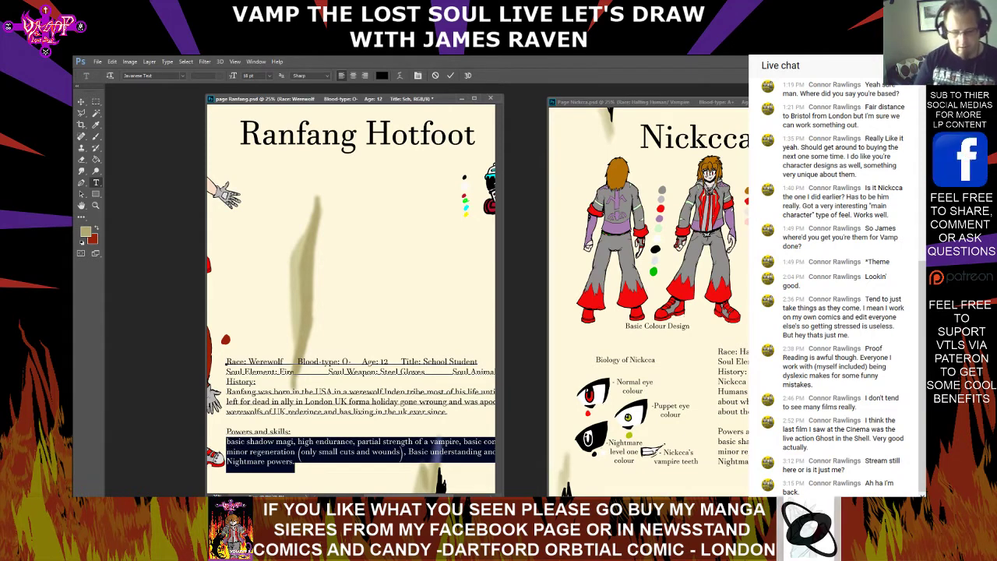
{"action": "type", "text": "Were"}
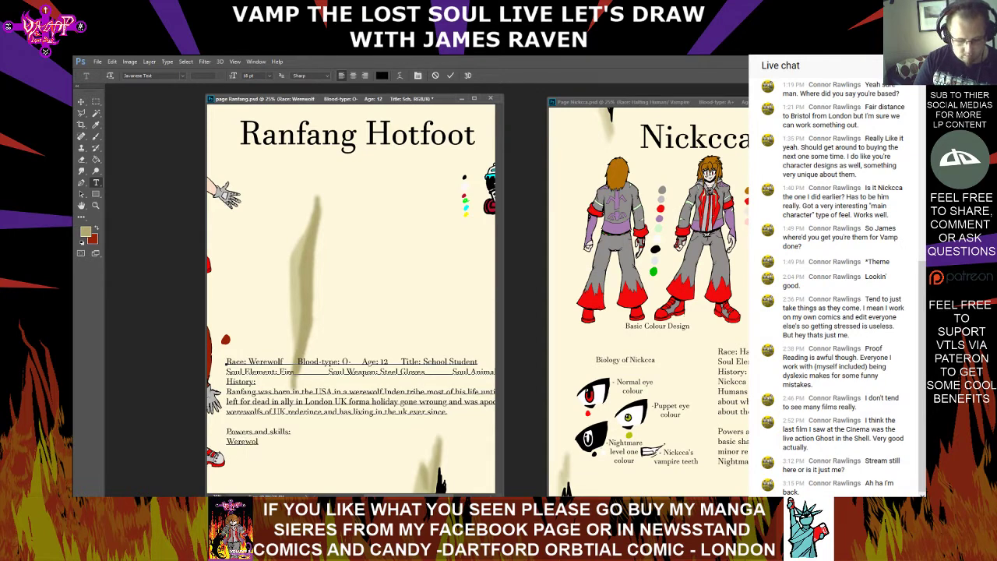
{"action": "type", "text": "wolf t"}
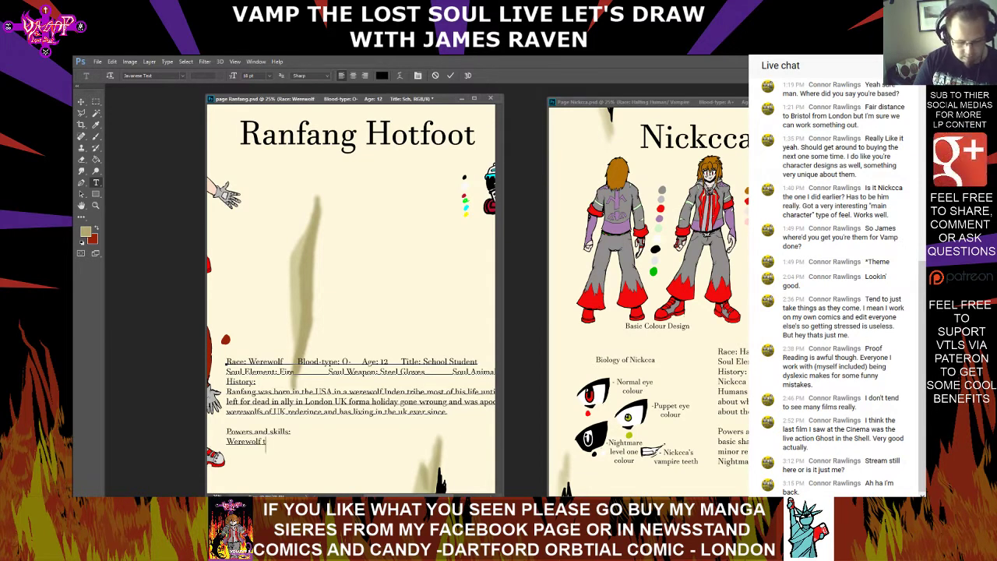
{"action": "type", "text": "ranformateion."}
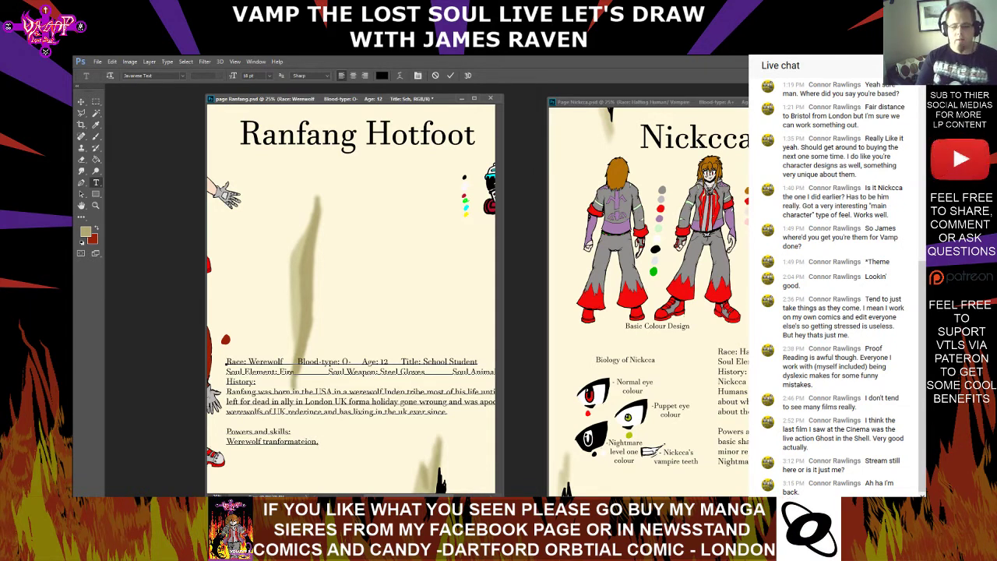
{"action": "key", "text": "BackSpace"}
{"action": "type", "text": ", Speed"}
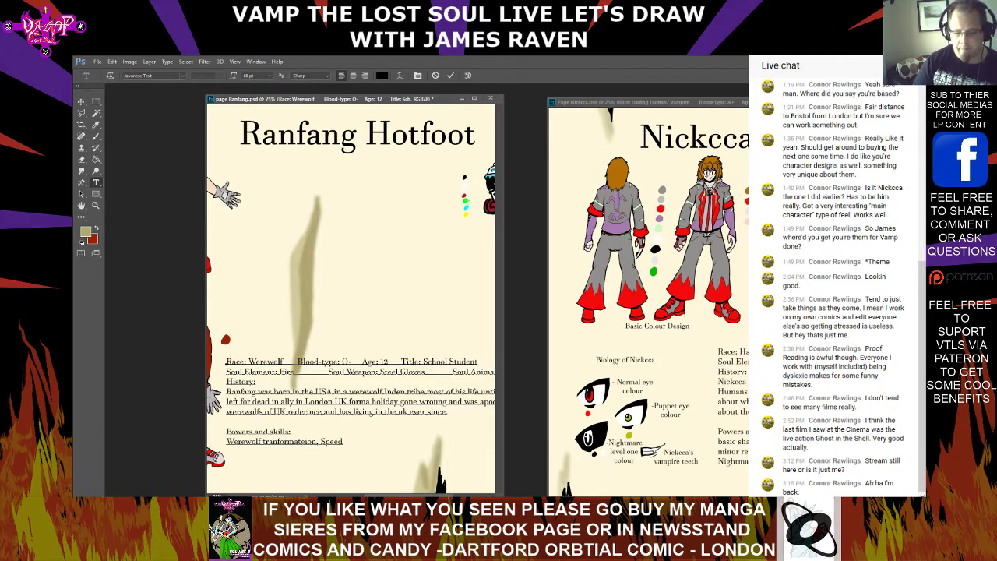
{"action": "key", "text": "BackSpace"}
{"action": "key", "text": "BackSpace"}
{"action": "key", "text": "BackSpace"}
{"action": "key", "text": "BackSpace"}
{"action": "key", "text": "BackSpace"}
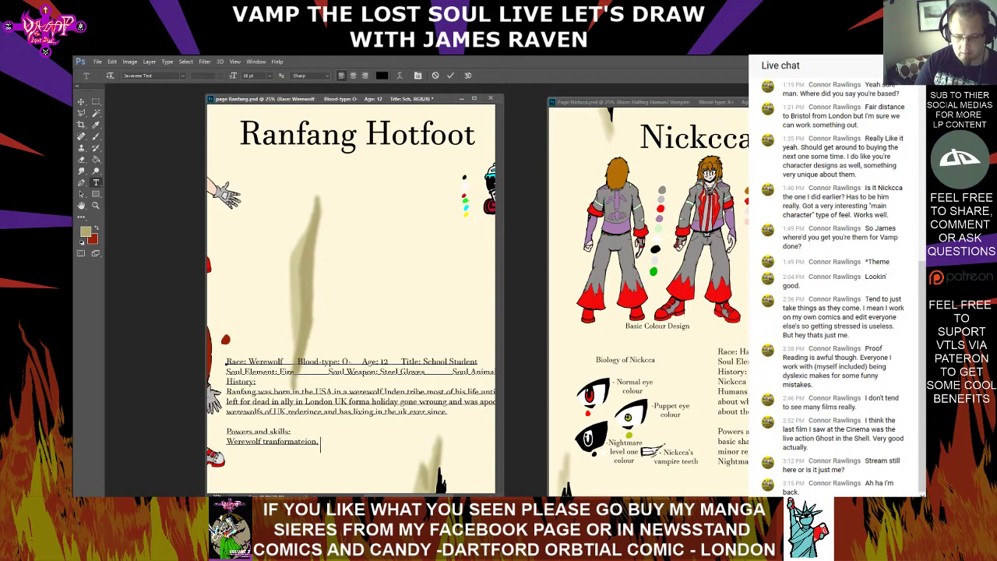
{"action": "type", "text": "Cam"}
{"action": "key", "text": "BackSpace"}
{"action": "key", "text": "BackSpace"}
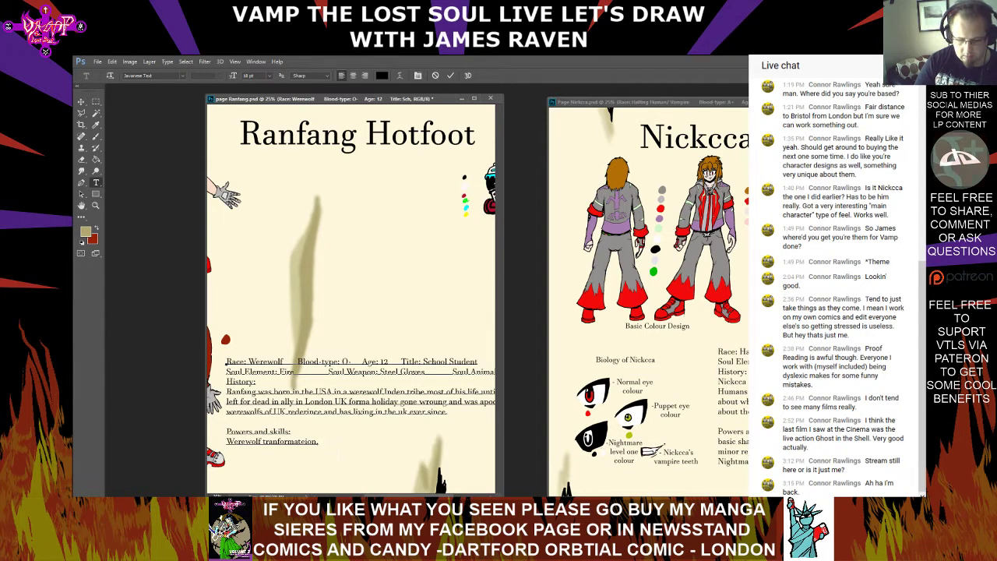
Continue the Powers and skills line with "can run up to 50mpf"
{"action": "type", "text": "can run "}
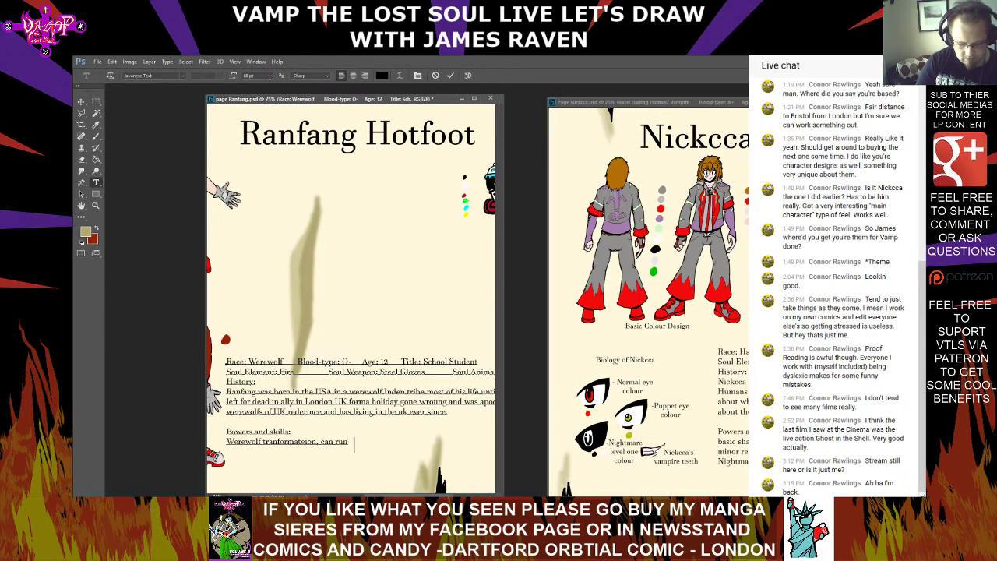
{"action": "type", "text": "up to"}
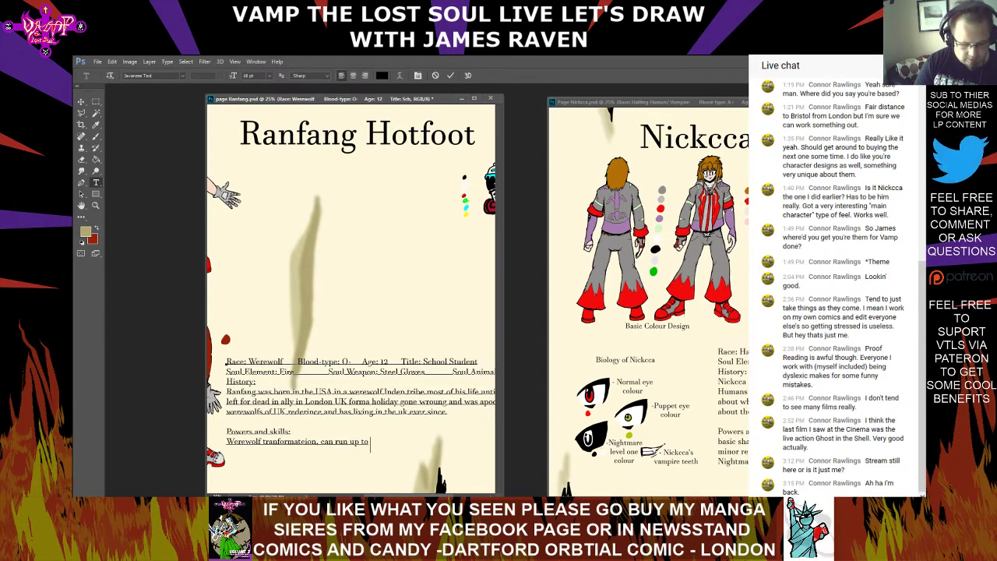
{"action": "type", "text": " 50m"}
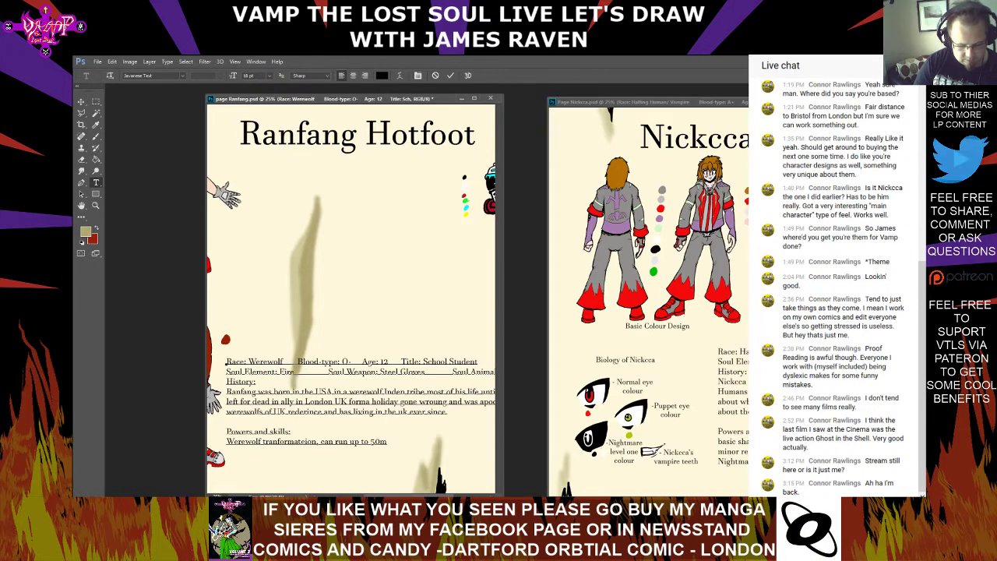
{"action": "type", "text": "p"}
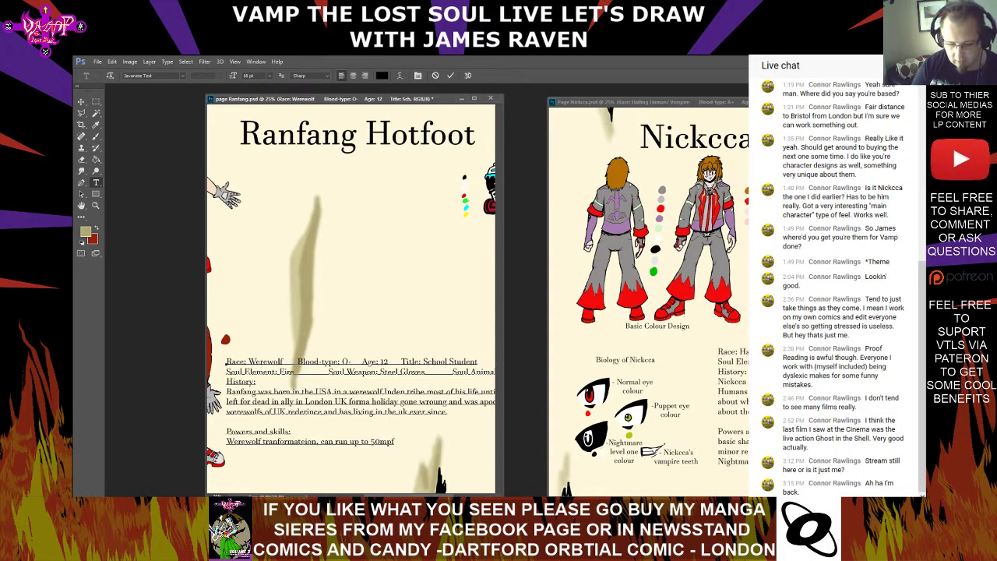
{"action": "type", "text": "h"}
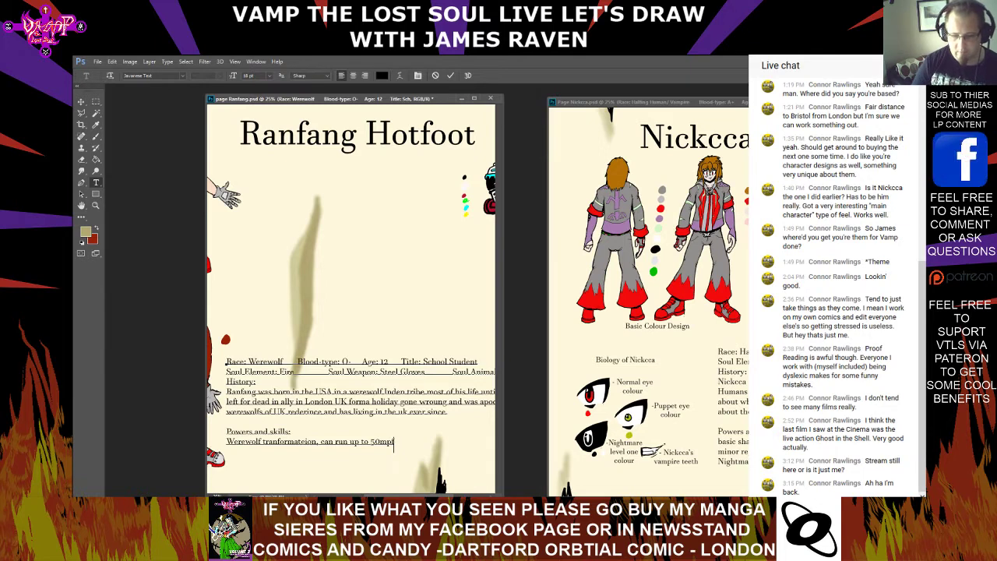
Change the running speed in the Powers and skills line to "30mph"
{"action": "key", "text": "BackSpace"}
{"action": "key", "text": "BackSpace"}
{"action": "key", "text": "BackSpace"}
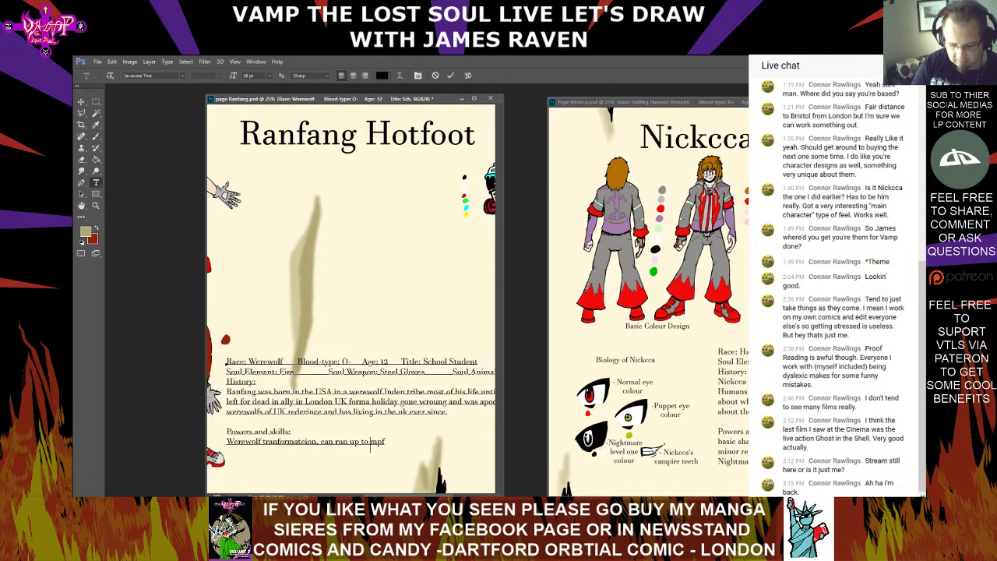
{"action": "type", "text": "30mph"}
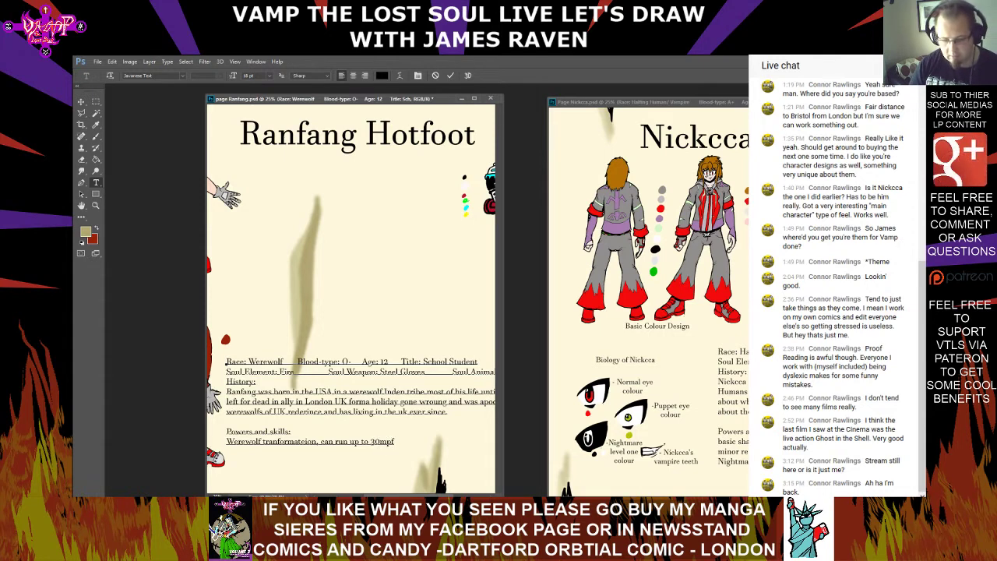
{"action": "type", "text": " were"}
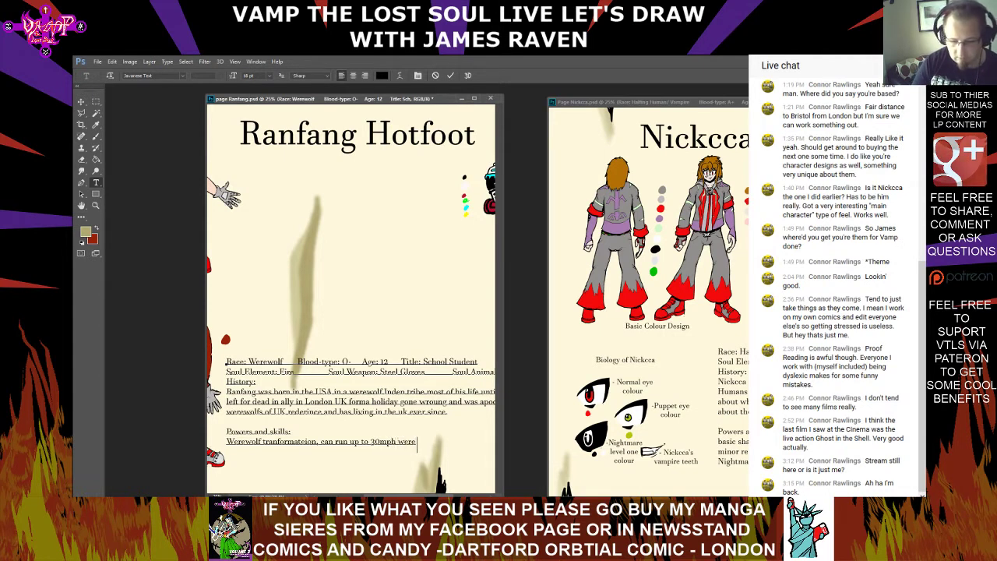
{"action": "type", "text": " fr"}
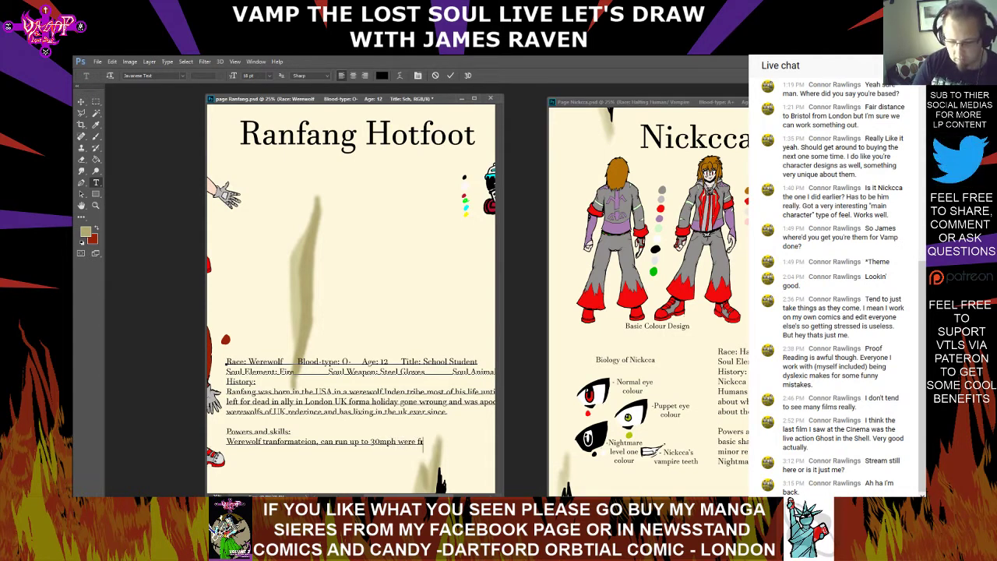
Append "were form 50mph" to the Powers and skills line, removing the false starts after "were f"
{"action": "key", "text": "BackSpace"}
{"action": "type", "text": "pr"}
{"action": "key", "text": "BackSpace"}
{"action": "key", "text": "BackSpace"}
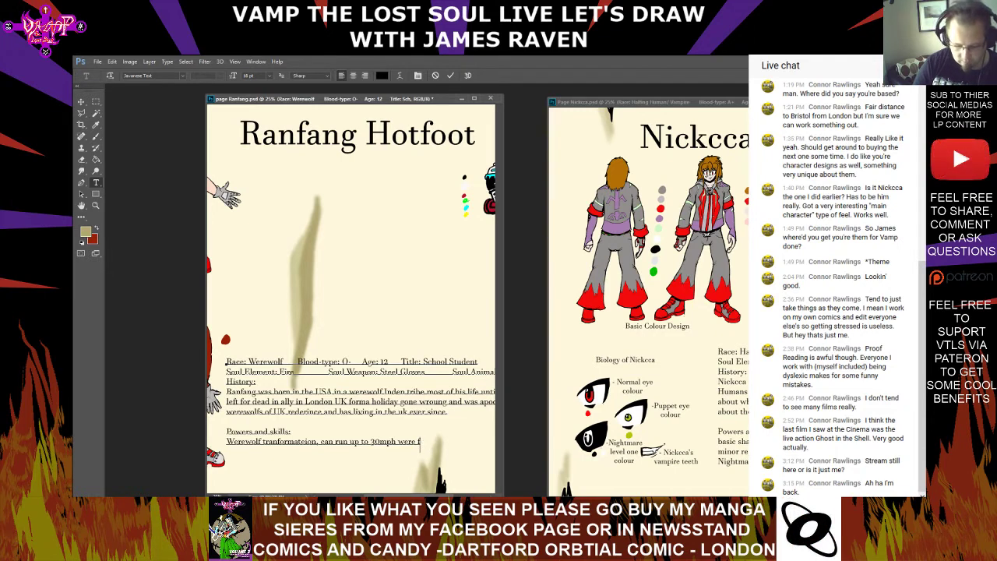
{"action": "type", "text": "orm 5 "}
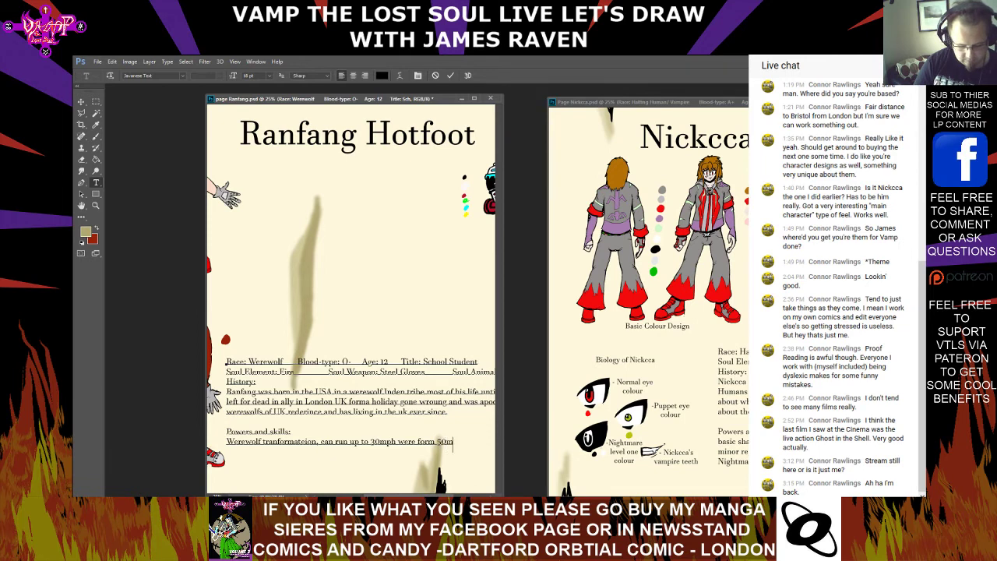
{"action": "type", "text": "0mph"}
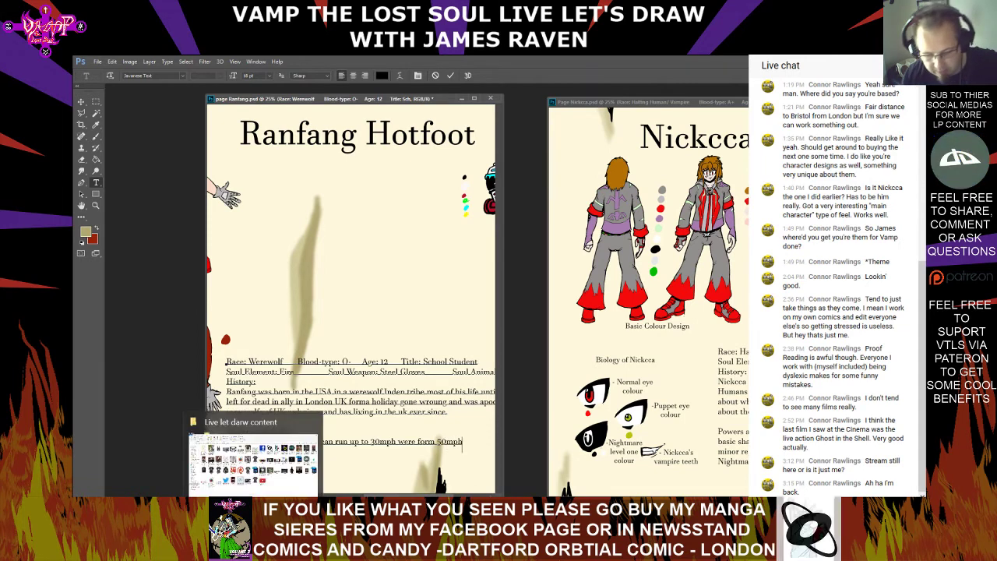
Insert "but" between "30mph" and "were form" in the Powers and skills line
{"action": "left_click", "coordinate": [435, 444]}
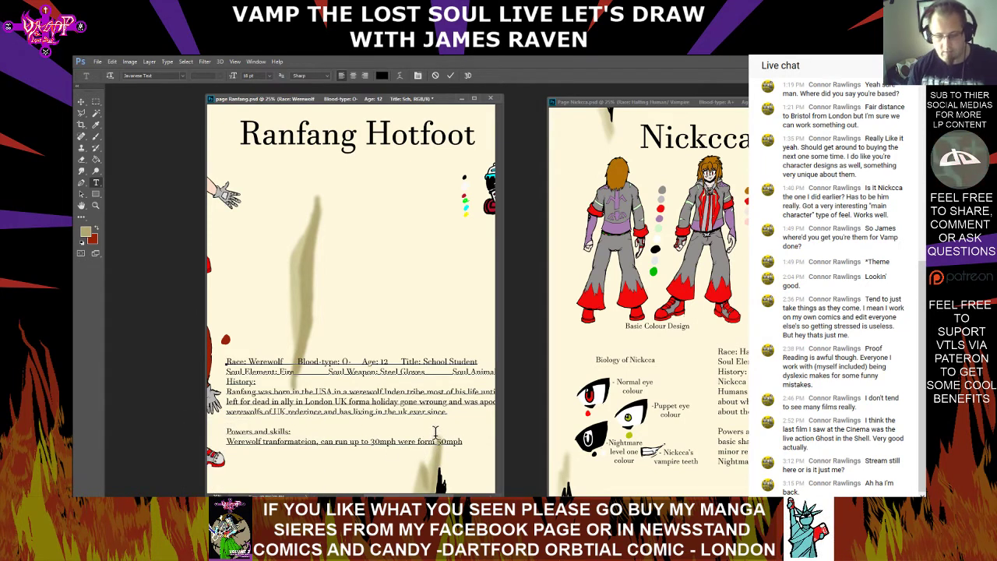
{"action": "left_click", "coordinate": [397, 441]}
{"action": "type", "text": "but "}
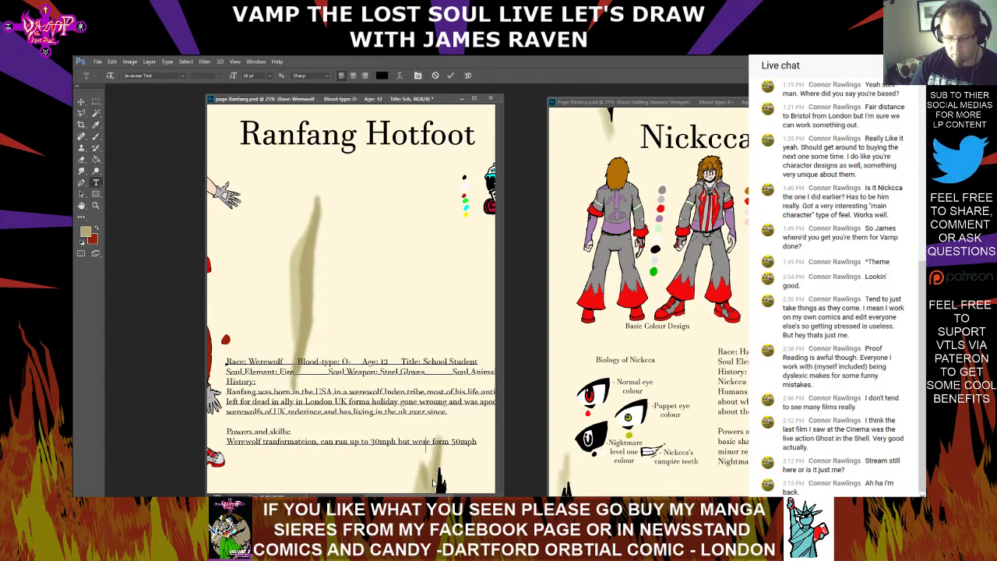
{"action": "type", "text": "werewolf"}
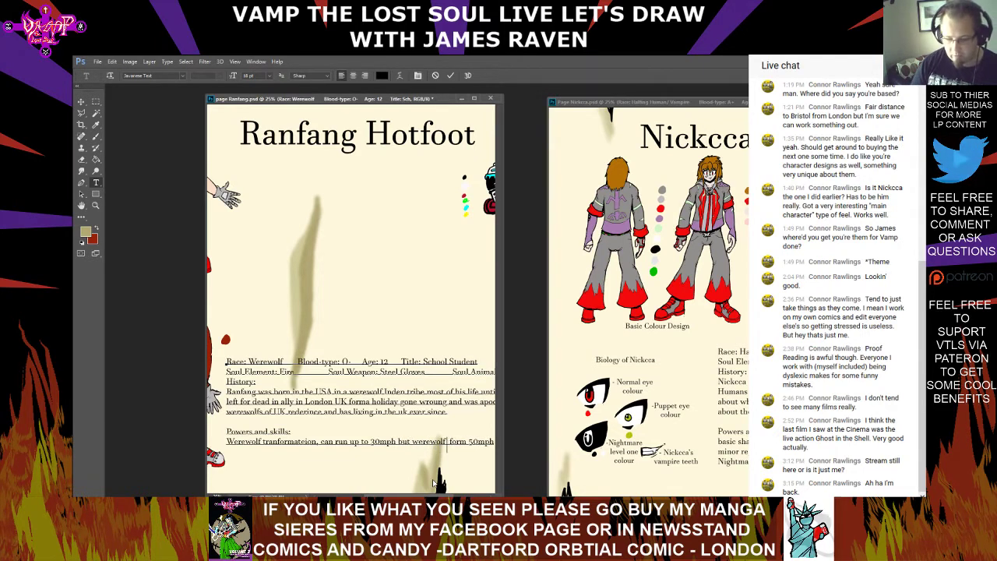
Complete "were form" to "werewolf form" in the Powers and skills line
{"action": "key", "text": "BackSpace"}
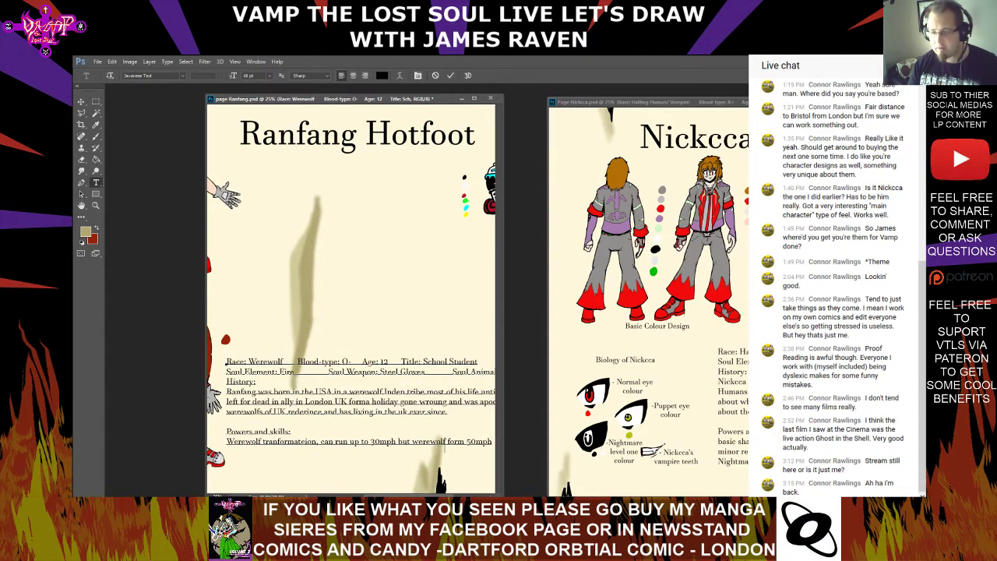
Append ", part werewolf snegth" after "50mph" in the Powers and skills line, removing the false start "very mind"
{"action": "scroll", "coordinate": [427, 446], "scroll_direction": "right", "scroll_amount": 4}
{"action": "left_click", "coordinate": [382, 442]}
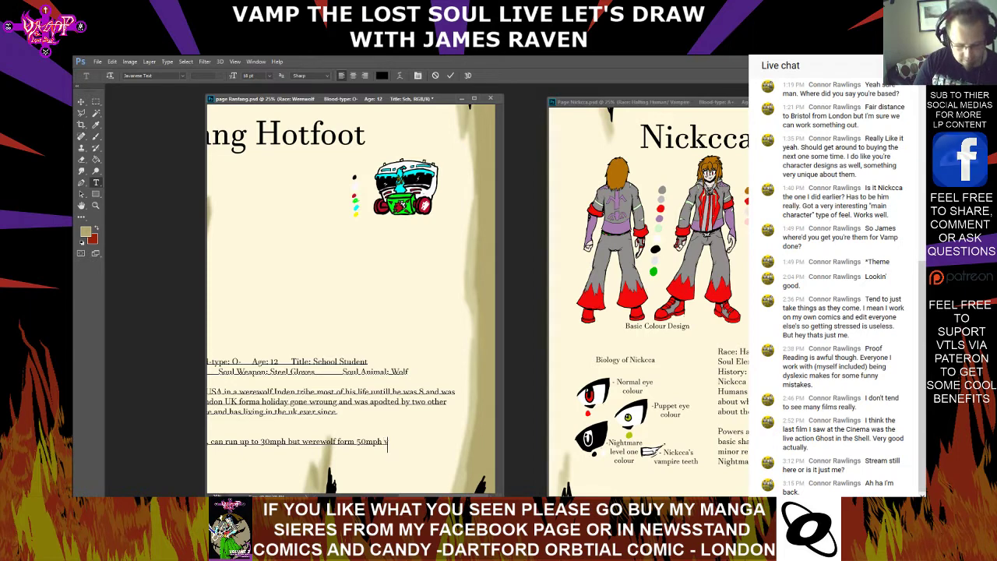
{"action": "type", "text": "very m"}
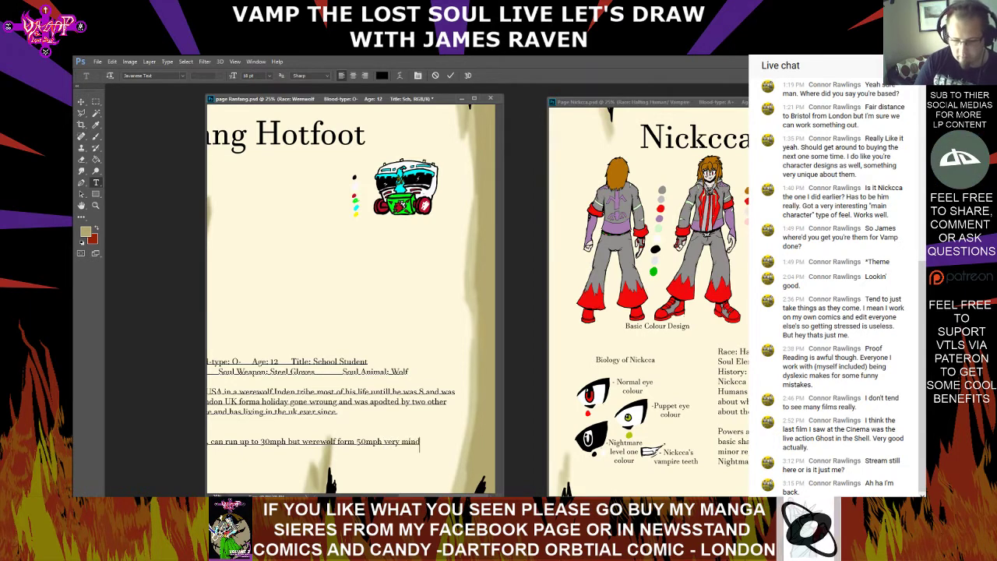
{"action": "key", "text": "BackSpace"}
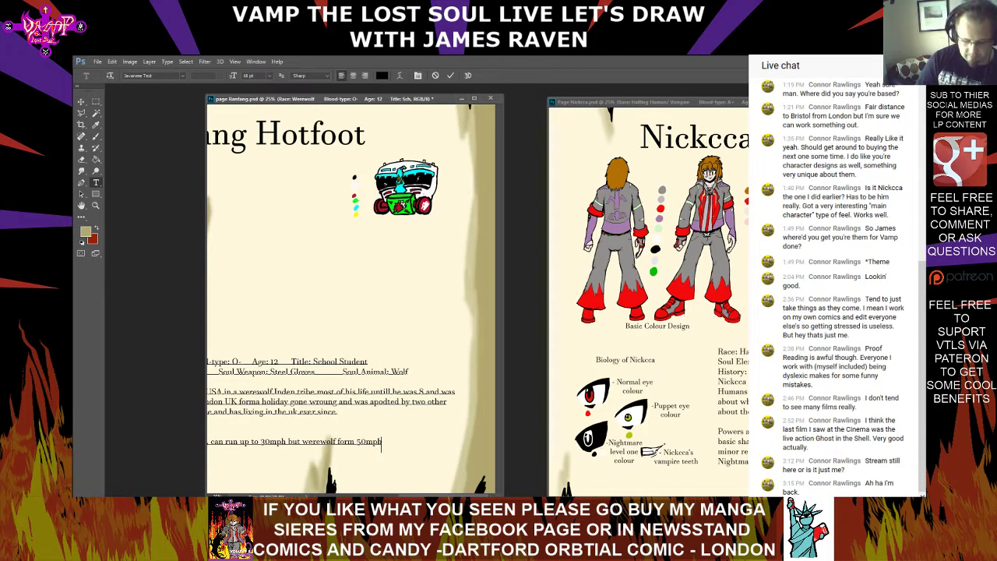
{"action": "type", "text": "."}
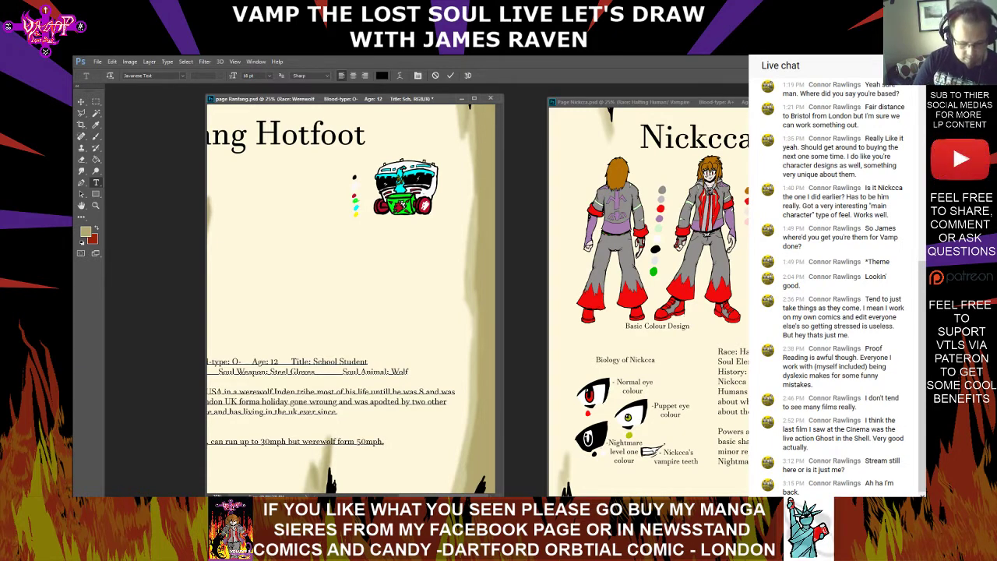
{"action": "type", "text": " part"}
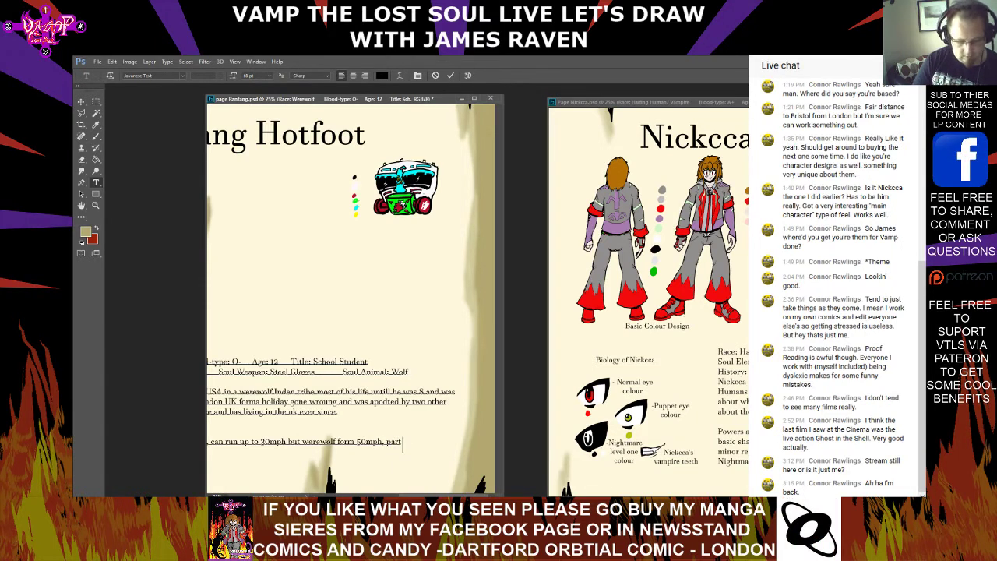
{"action": "type", "text": " werewolf sne"}
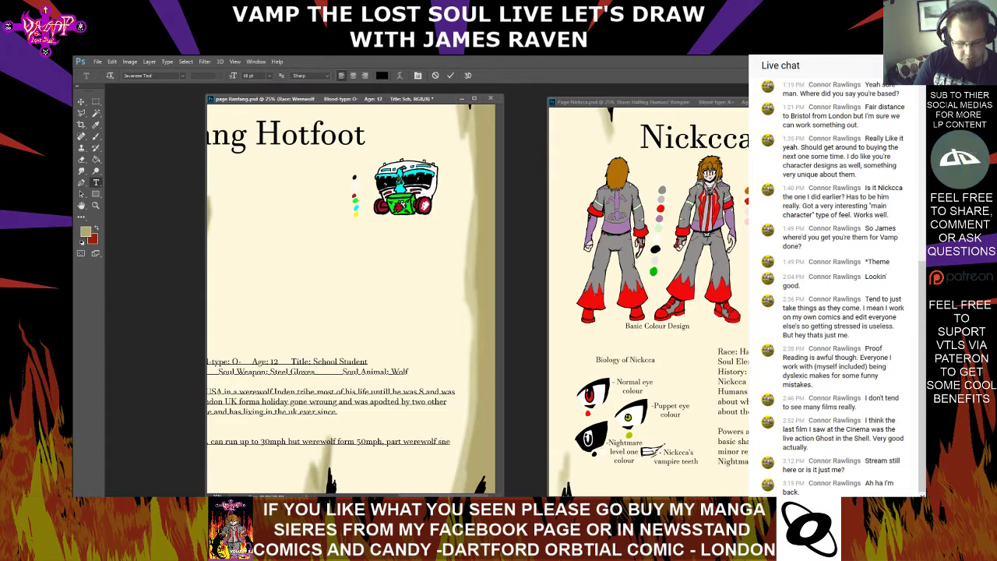
{"action": "key", "text": "BackSpace"}
{"action": "type", "text": "gth"}
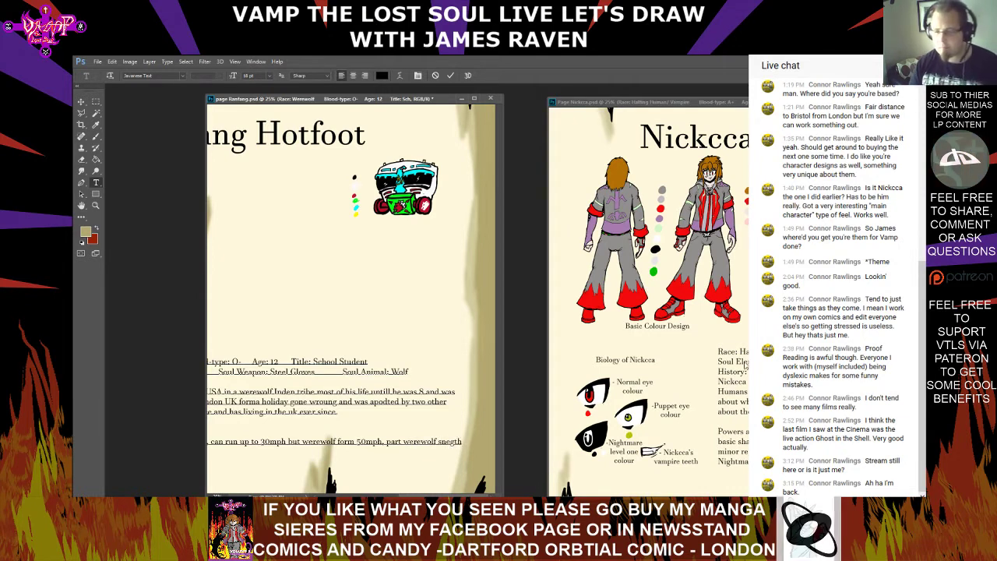
Continue the Powers and skills text with a comma after "snegth" and "close combat training,"
{"action": "scroll", "coordinate": [351, 296], "scroll_direction": "left", "scroll_amount": 5}
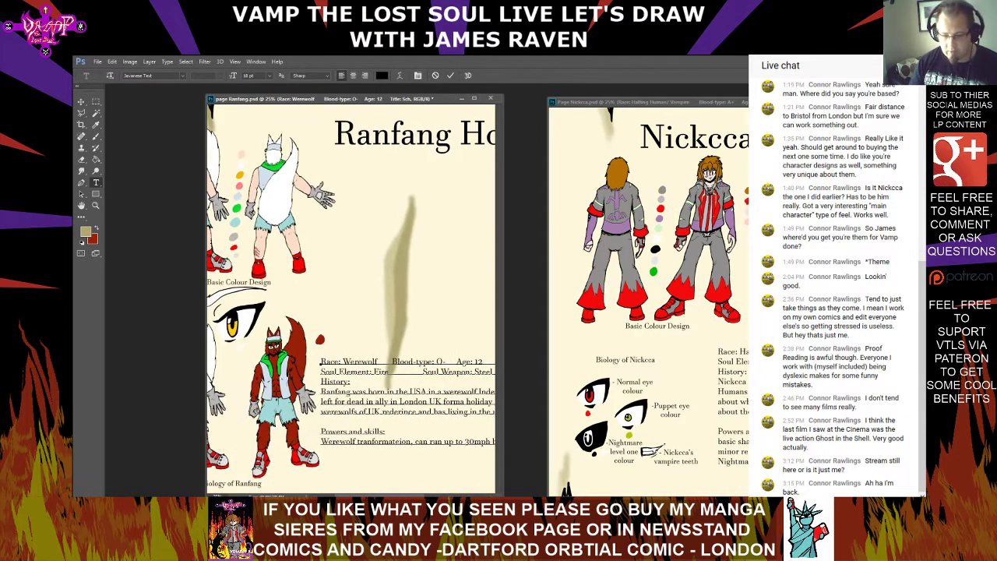
{"action": "type", "text": "c"}
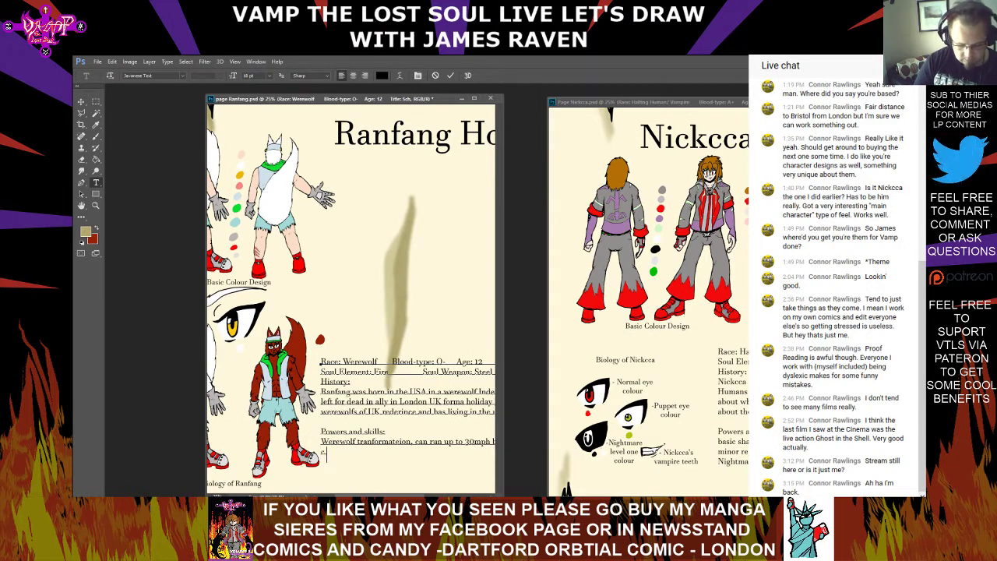
{"action": "type", "text": "m"}
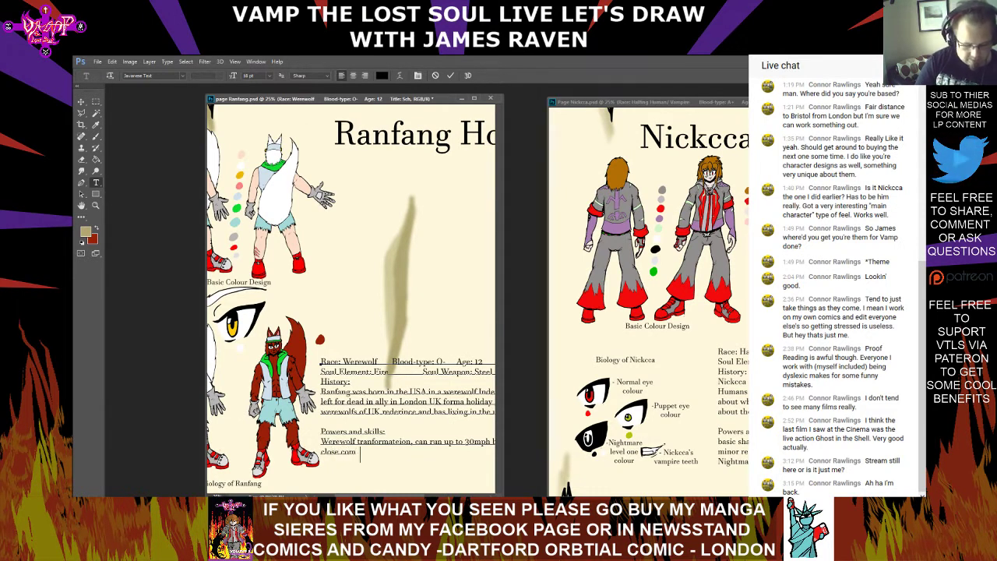
{"action": "type", "text": "bat training"}
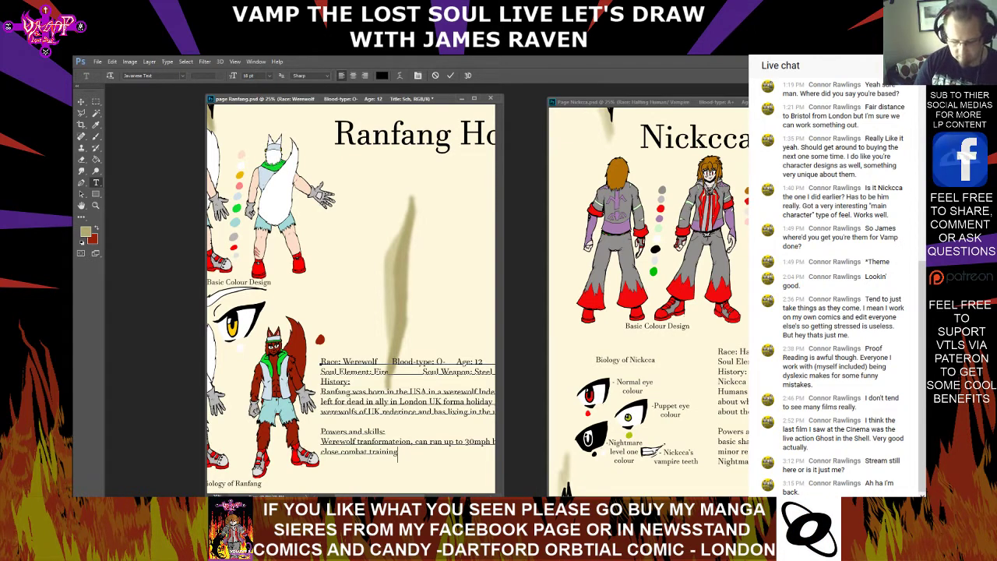
{"action": "left_click_drag", "start_coordinate": [374, 496], "coordinate": [441, 496]}
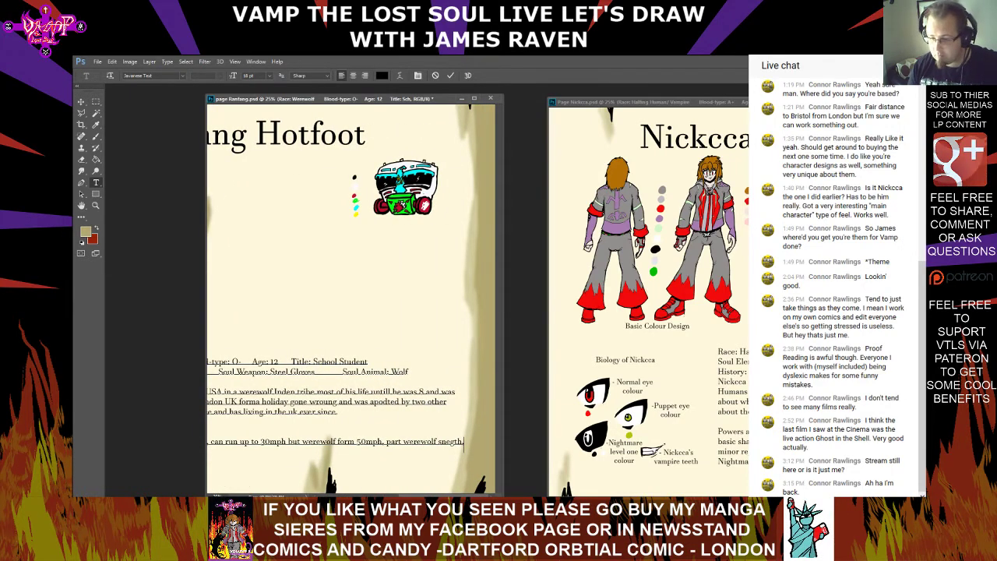
{"action": "scroll", "coordinate": [421, 459], "scroll_direction": "left", "scroll_amount": 5}
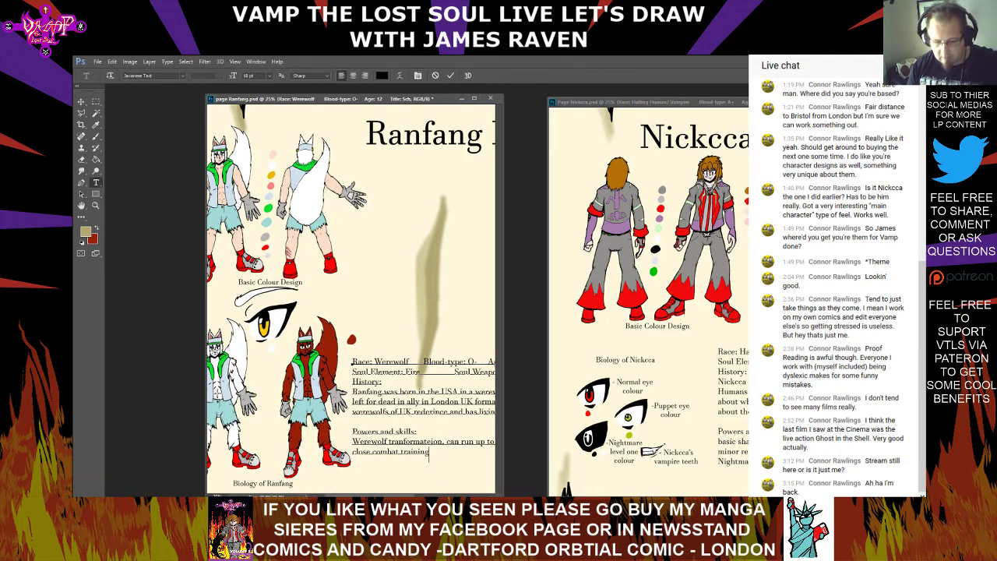
{"action": "type", "text": ","}
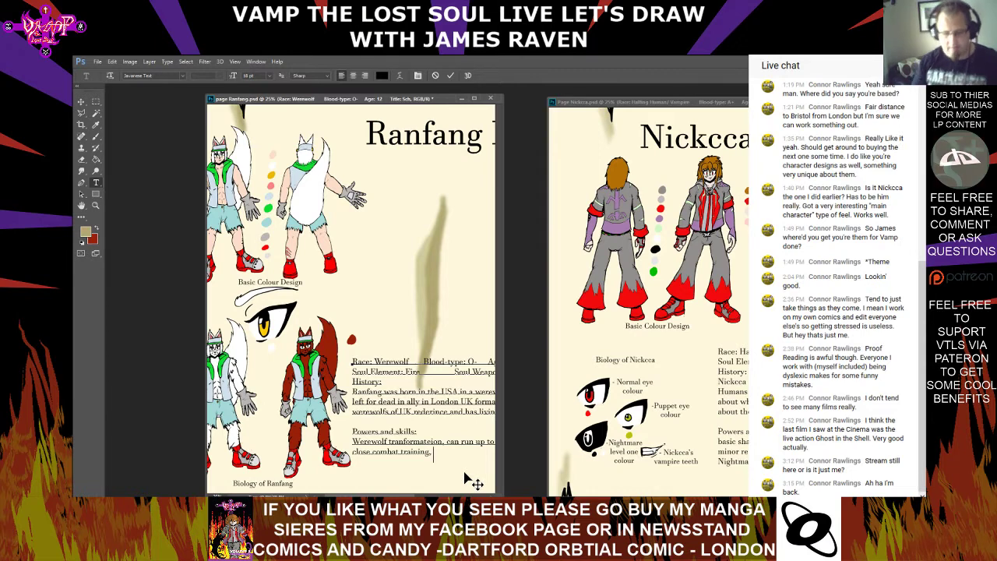
{"action": "type", "text": "Hype"}
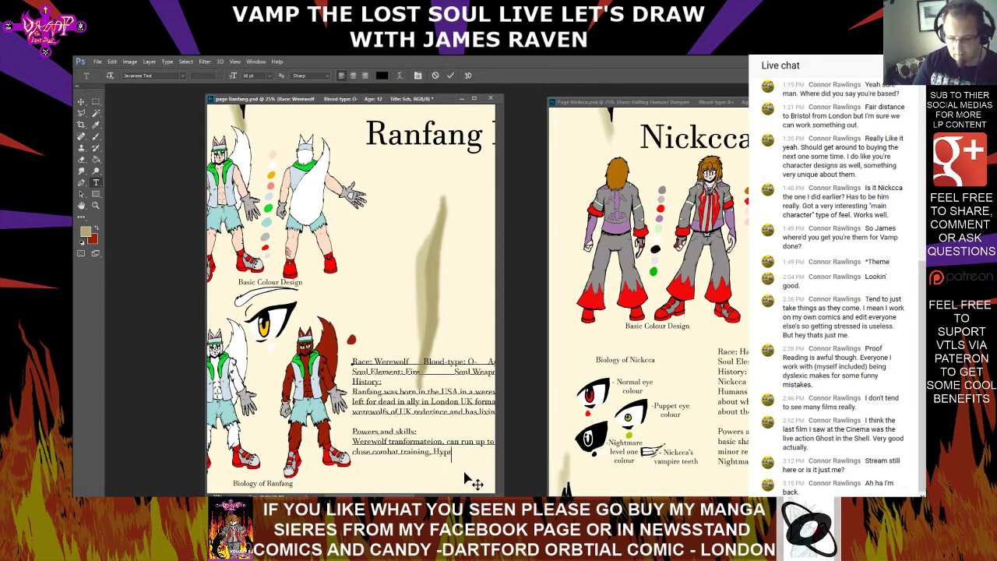
{"action": "key", "text": "BackSpace"}
{"action": "key", "text": "BackSpace"}
{"action": "key", "text": "BackSpace"}
{"action": "key", "text": "BackSpace"}
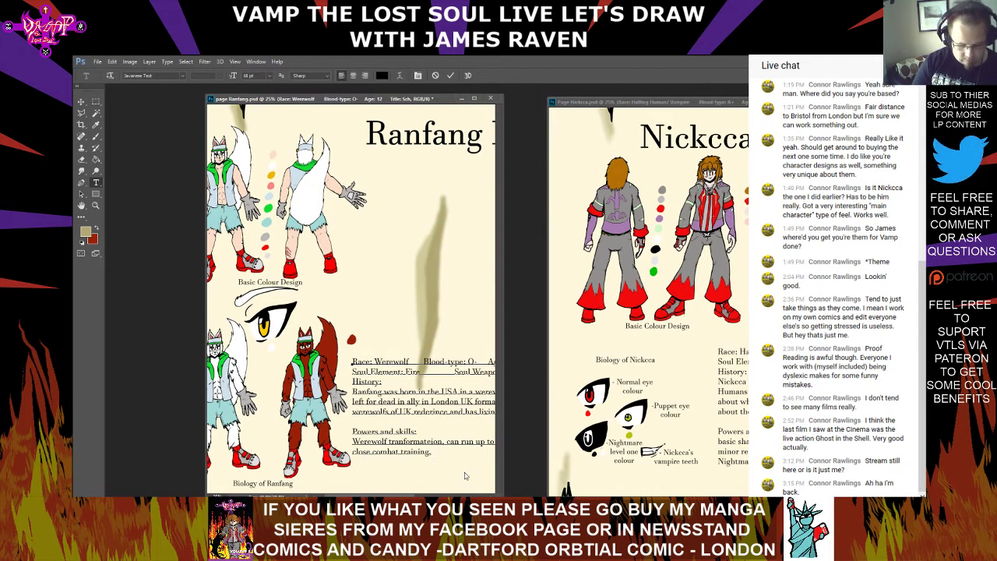
Add "Trans Hyper wolf" after "close combat training," in the Powers and skills text, correcting the mistyped letters
{"action": "type", "text": "Trans"}
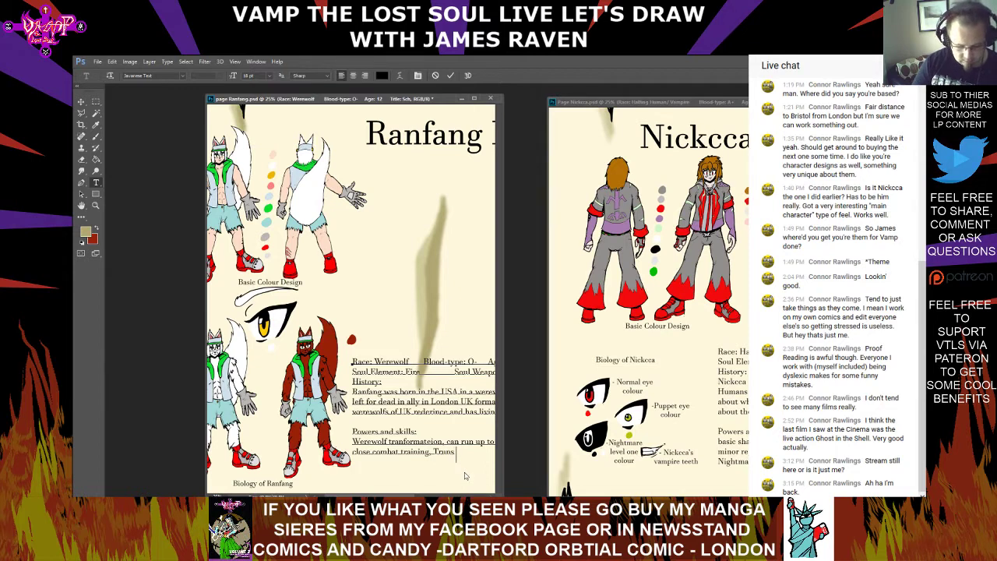
{"action": "type", "text": " Hyp"}
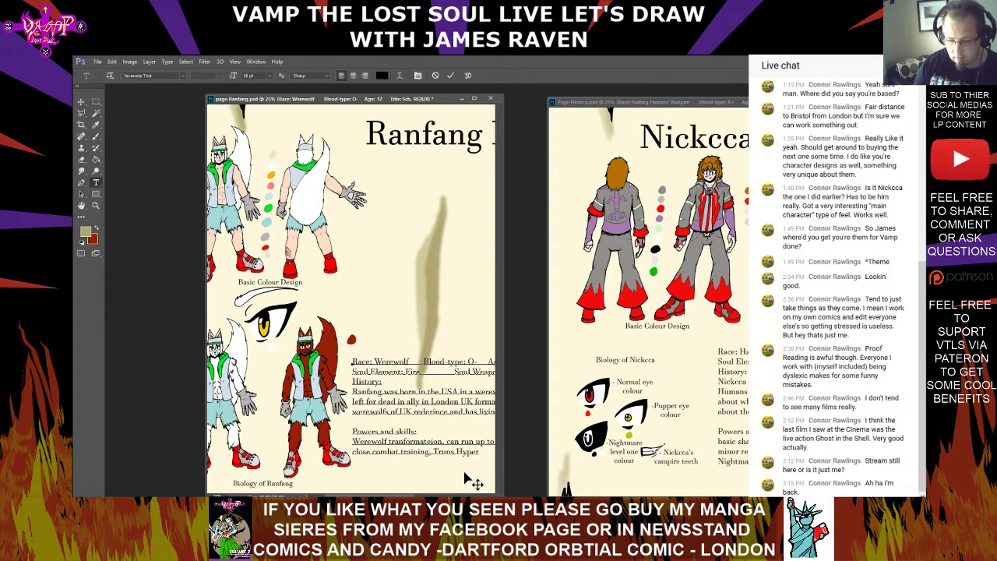
{"action": "type", "text": "er e"}
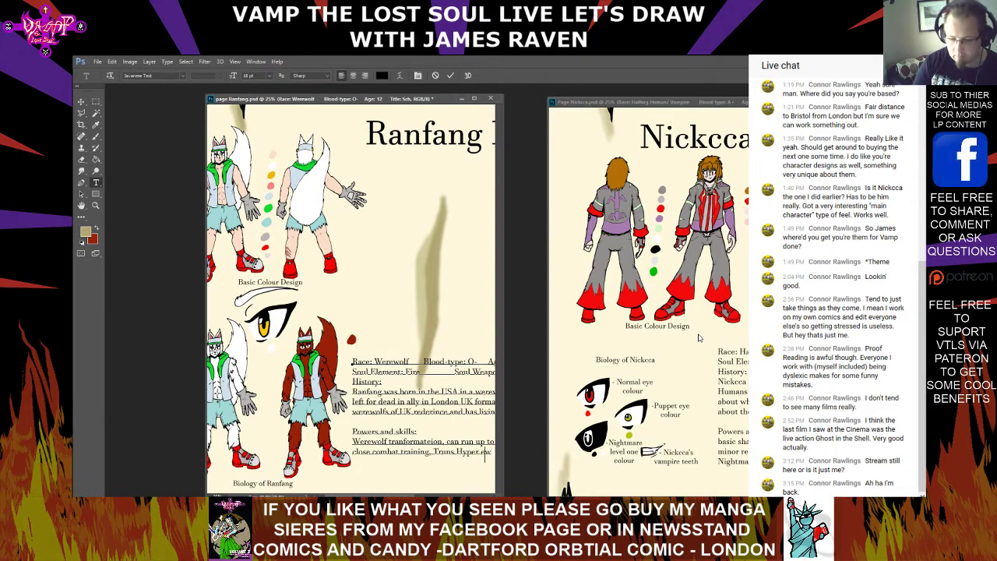
{"action": "type", "text": "xpl"}
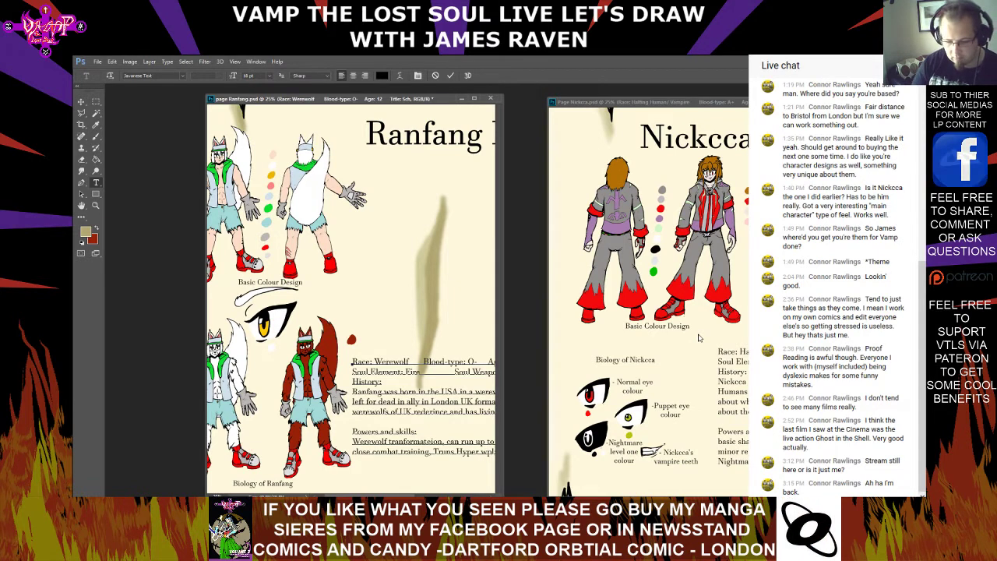
{"action": "key", "text": "BackSpace"}
{"action": "key", "text": "BackSpace"}
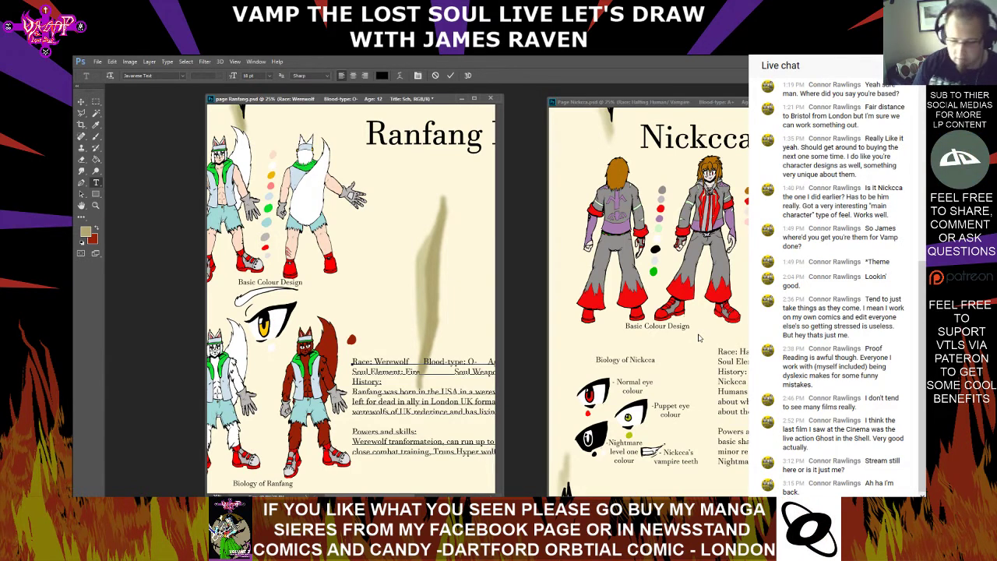
Append "when hit with" after "Trans Hyper wolf" in the Powers and skills text
{"action": "scroll", "coordinate": [351, 299], "scroll_direction": "right", "scroll_amount": 3}
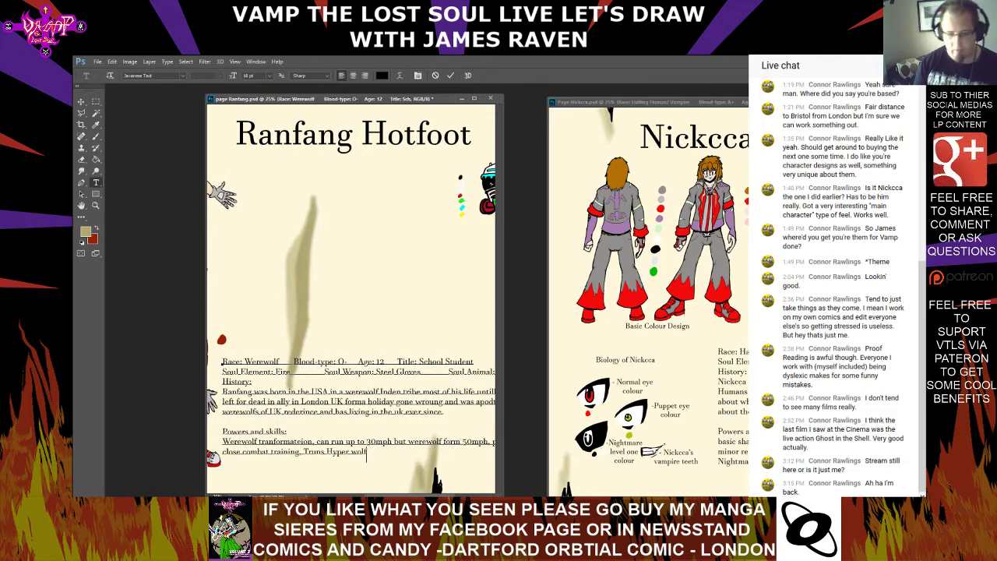
{"action": "type", "text": "hen"}
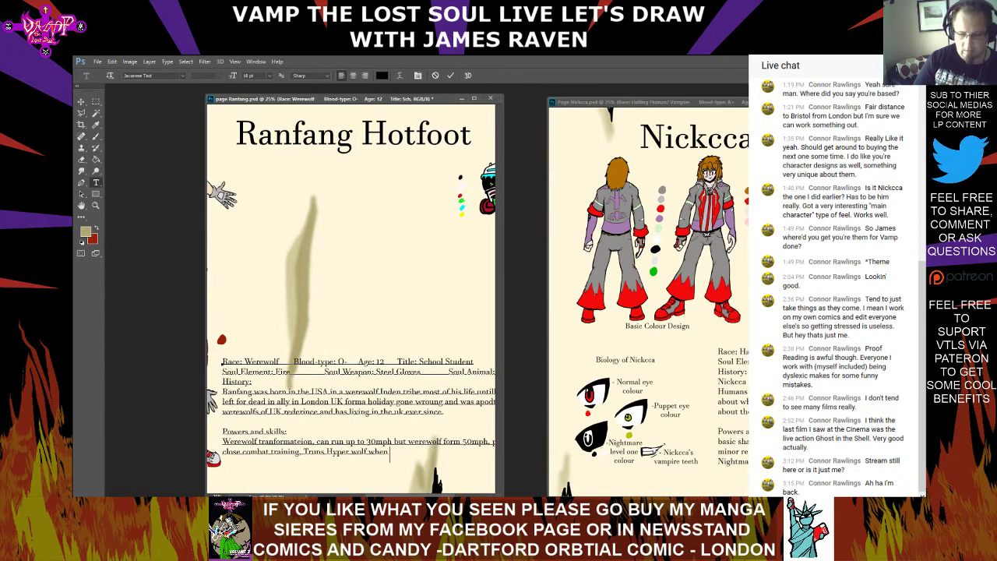
{"action": "type", "text": " hit with"}
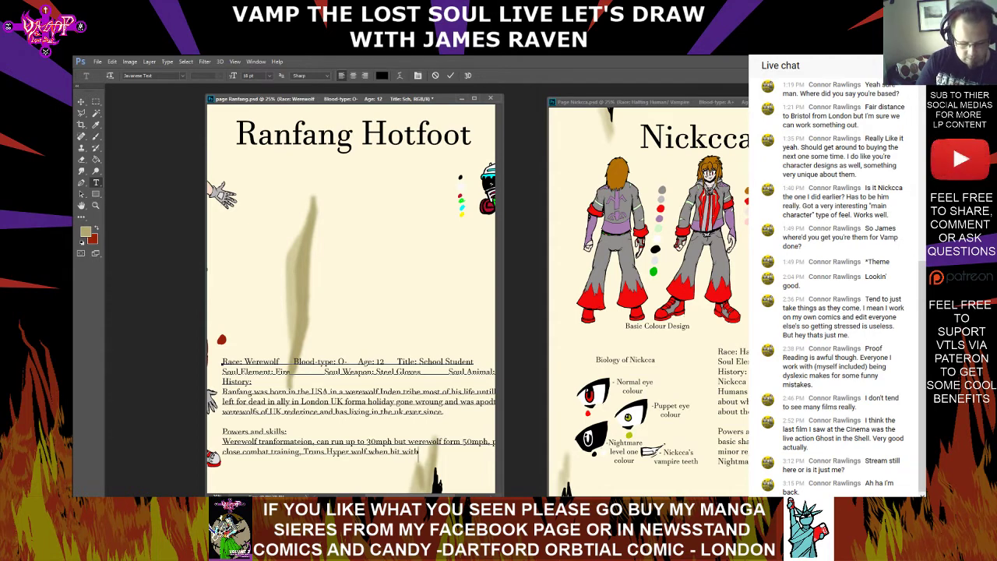
{"action": "type", "text": " Fir"}
{"action": "key", "text": "BackSpace"}
{"action": "key", "text": "BackSpace"}
{"action": "key", "text": "BackSpace"}
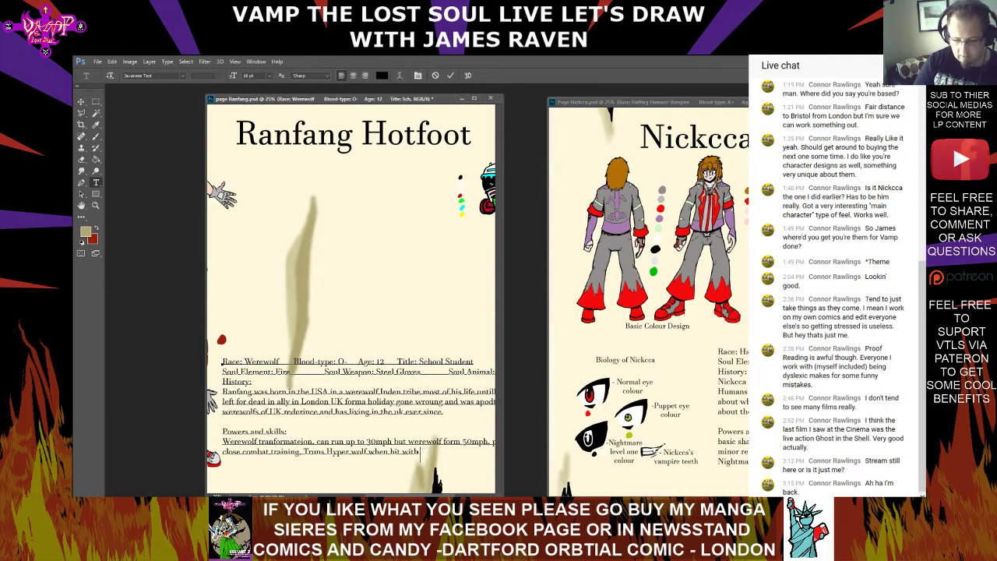
Continue the Powers and skills text with "any type of fire magi with major boost in speed"
{"action": "type", "text": "an"}
{"action": "type", "text": "y typ"}
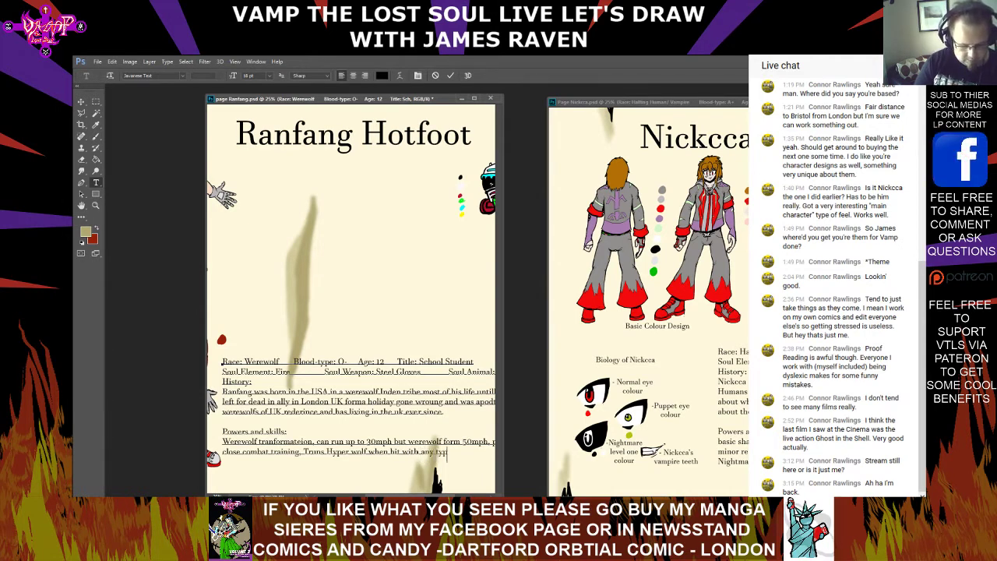
{"action": "type", "text": "e of fire magi"}
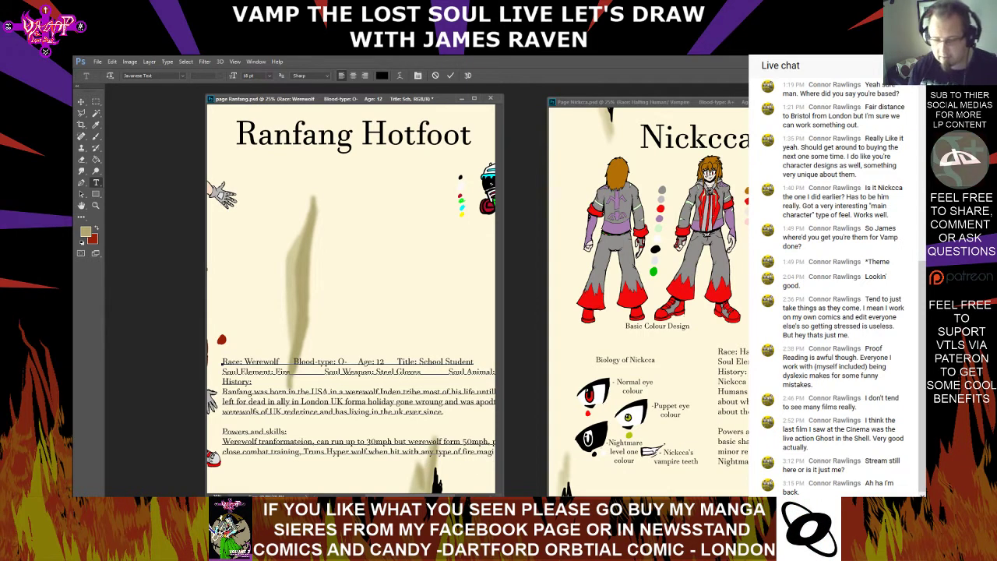
{"action": "scroll", "coordinate": [350, 300], "scroll_direction": "right", "scroll_amount": 3}
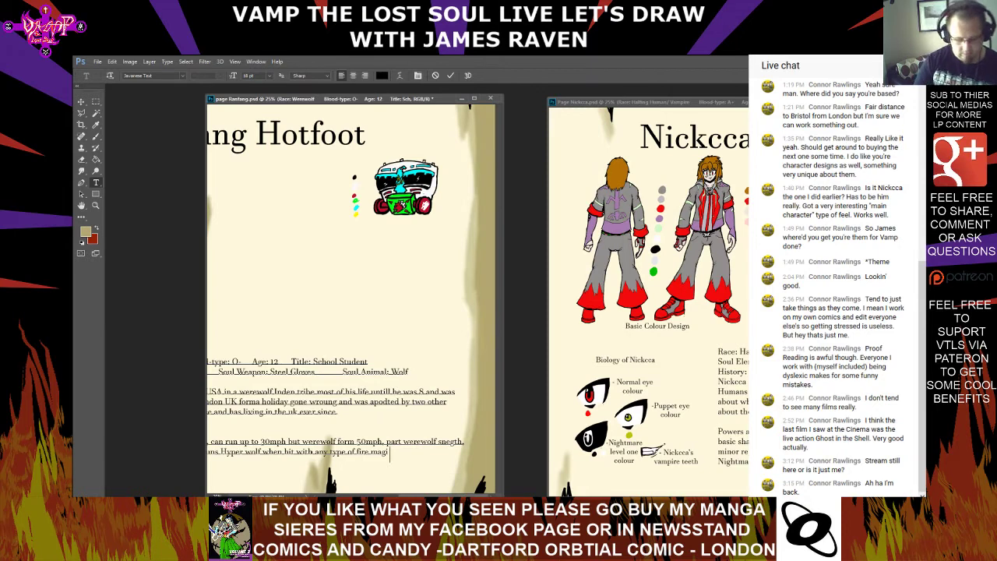
{"action": "type", "text": "gi with ma"}
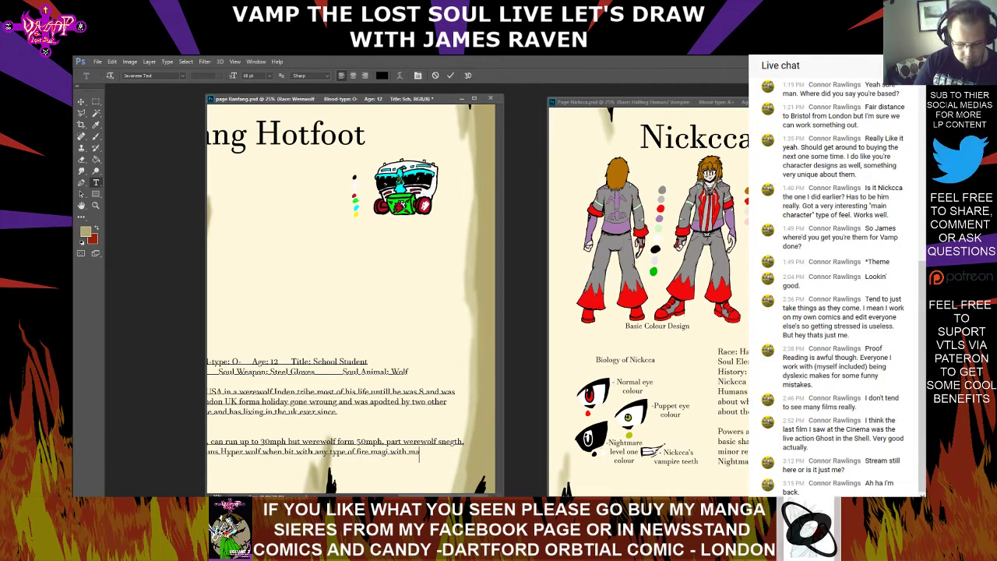
{"action": "type", "text": "jor boost in speed."}
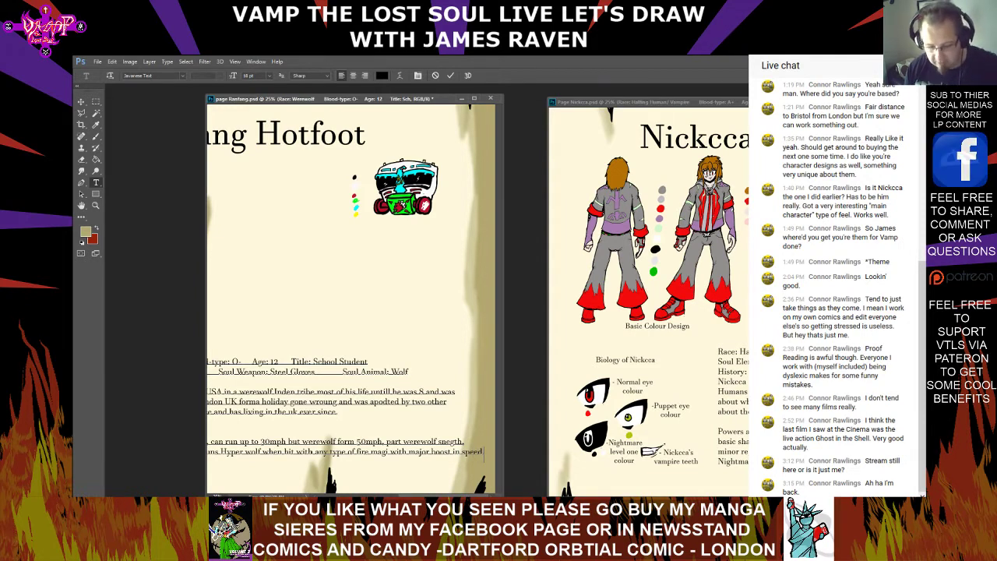
{"action": "scroll", "coordinate": [350, 300], "scroll_direction": "left", "scroll_amount": 5}
{"action": "scroll", "coordinate": [356, 340], "scroll_direction": "right", "scroll_amount": 3}
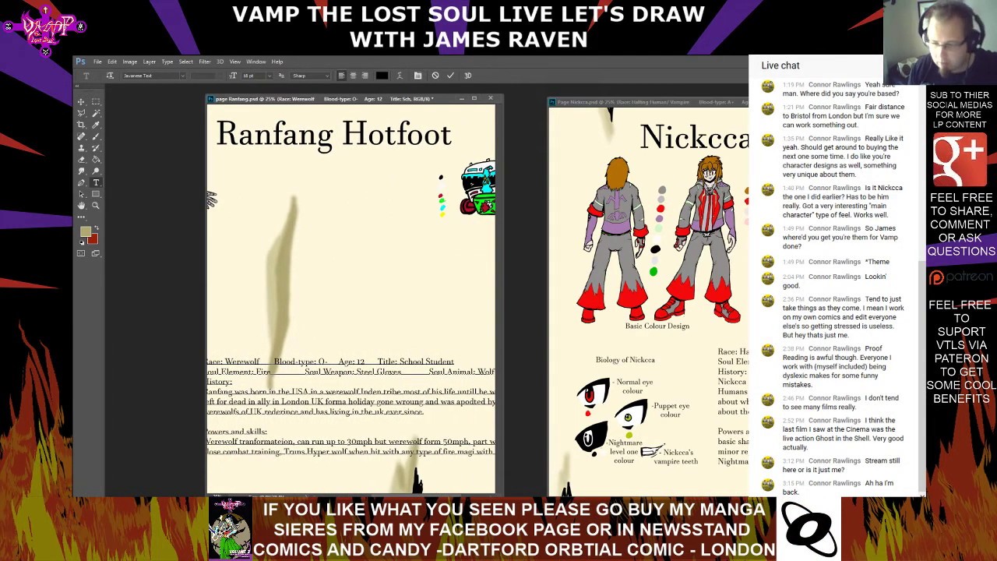
{"action": "scroll", "coordinate": [362, 343], "scroll_direction": "right", "scroll_amount": 2}
{"action": "scroll", "coordinate": [351, 300], "scroll_direction": "left", "scroll_amount": 5}
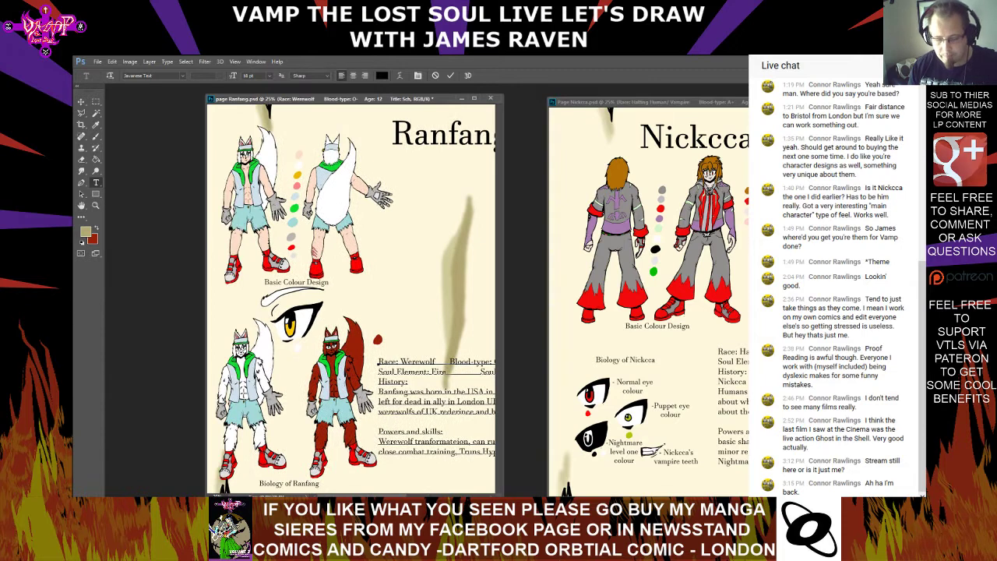
{"action": "left_click", "coordinate": [96, 171]}
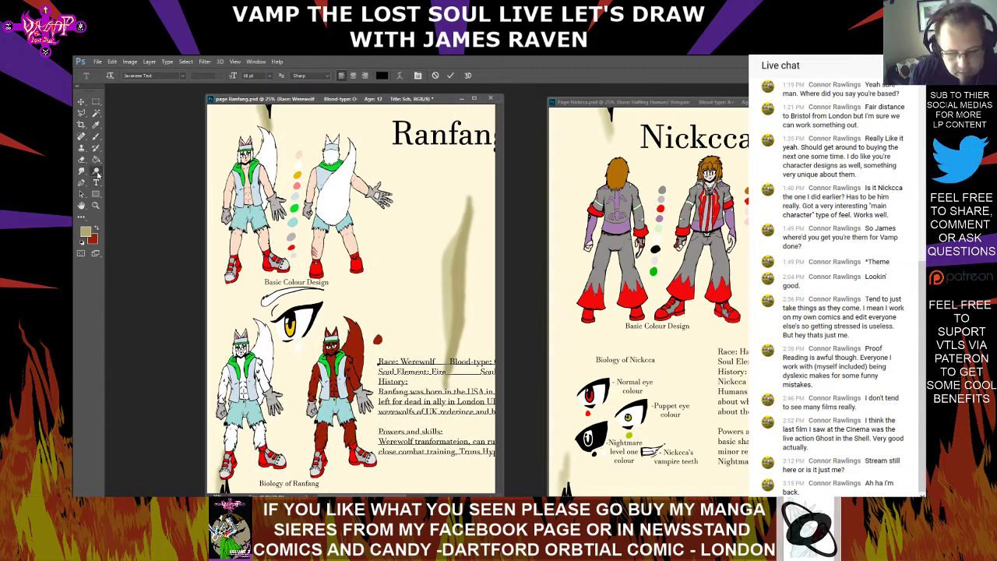
Add the text label "Werepup form" on two lines above the white wolf figure
{"action": "left_click", "coordinate": [97, 183]}
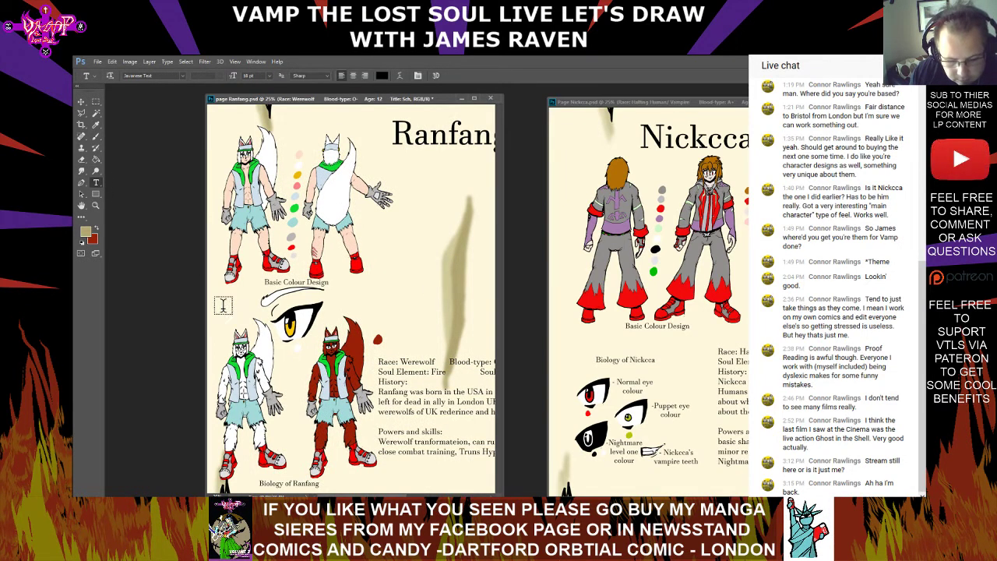
{"action": "type", "text": "repup"}
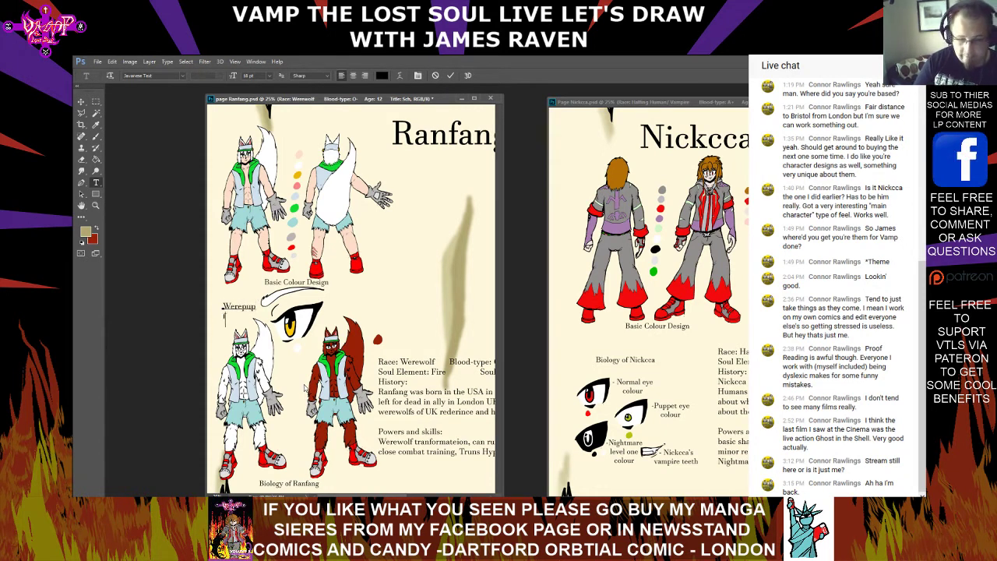
{"action": "key", "text": "ctrl+Return"}
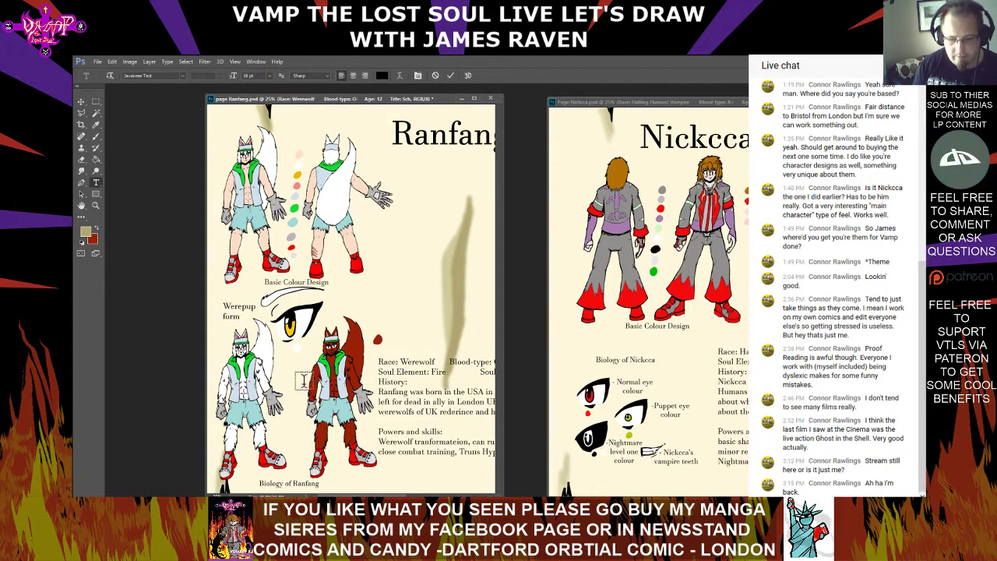
Add the text label "Hyper wolf Form" on two lines above the red-brown wolf figure, correcting the mistyped letter
{"action": "left_click", "coordinate": [331, 307]}
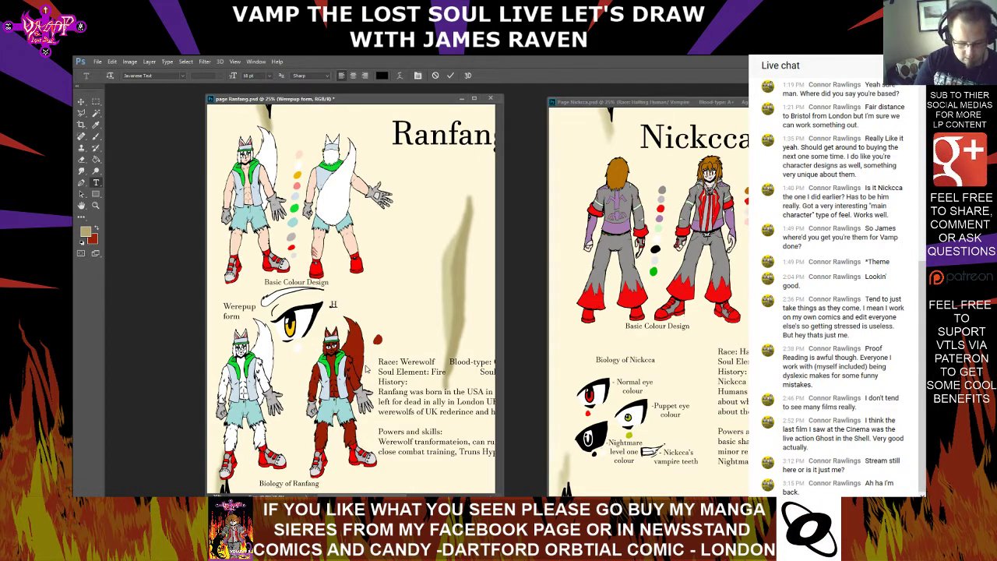
{"action": "type", "text": "Hyper wold"}
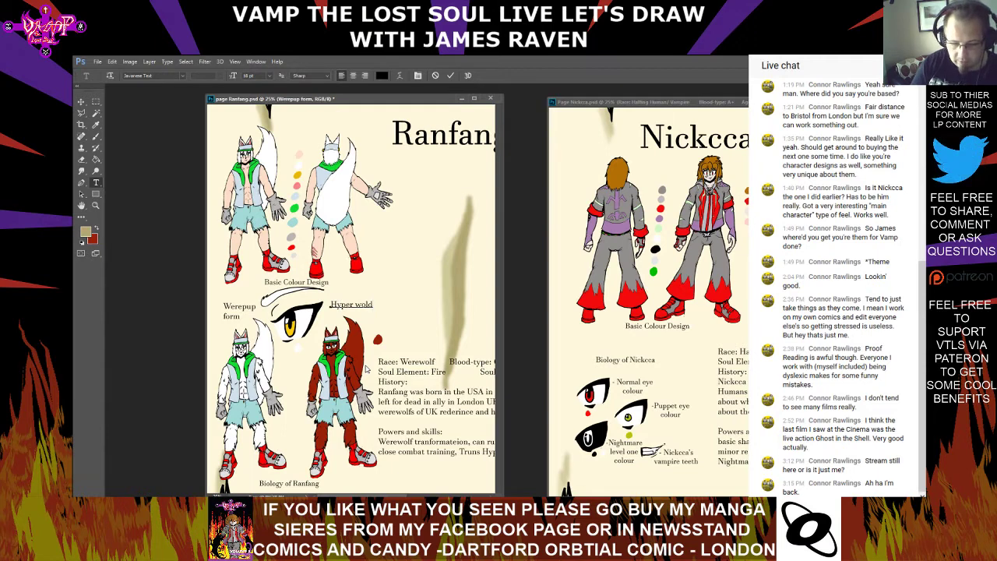
{"action": "key", "text": "BackSpace"}
{"action": "type", "text": "f"}
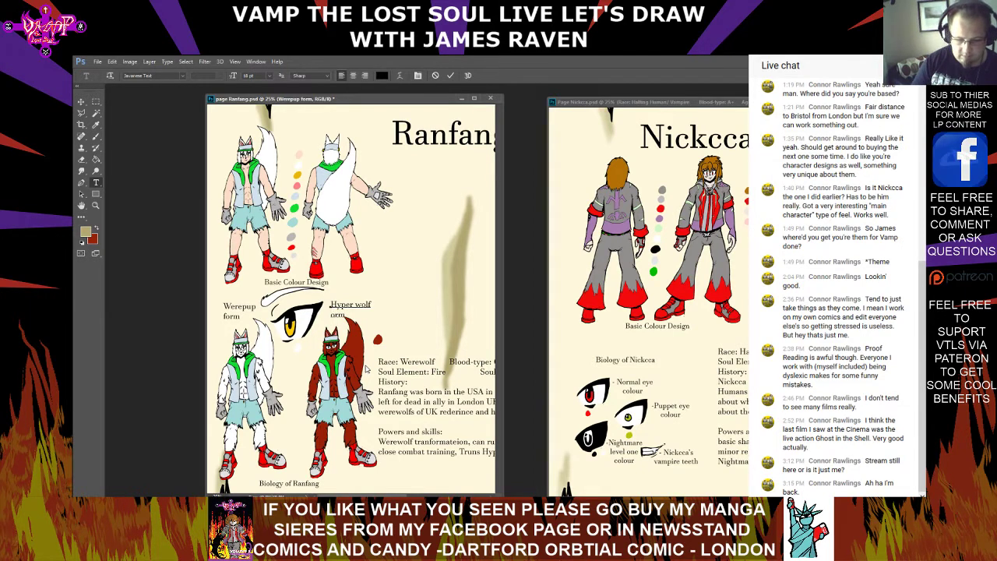
{"action": "key", "text": "ctrl+Return"}
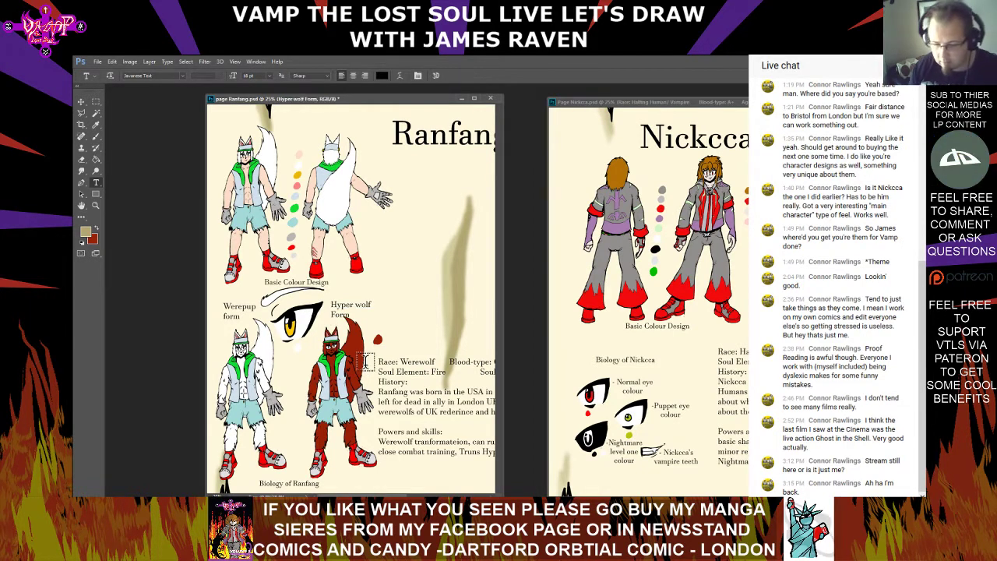
Capitalise "Form" in the Werepup label and set the whole label's text size to 12 pt
{"action": "left_click", "coordinate": [225, 316]}
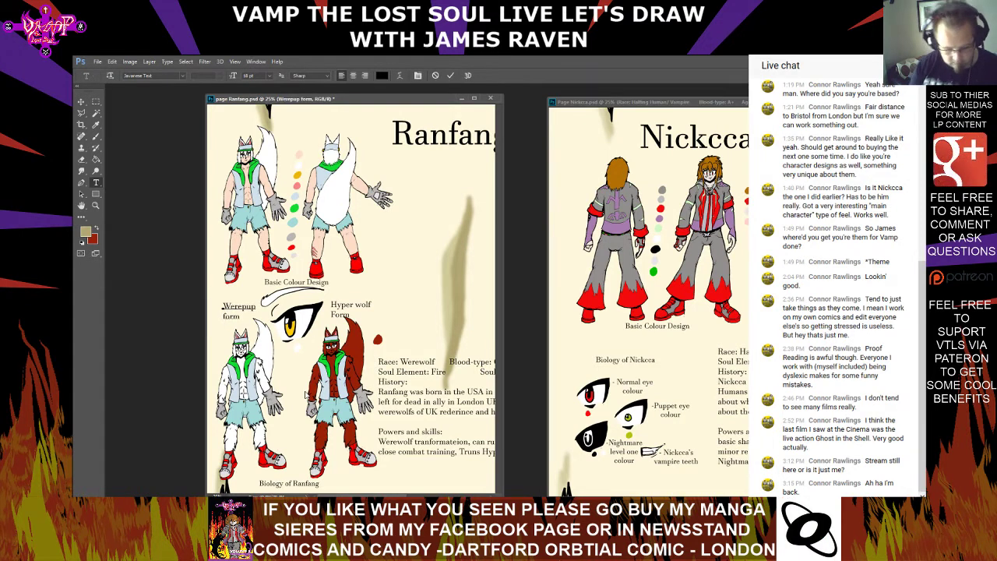
{"action": "key", "text": "ctrl+Return"}
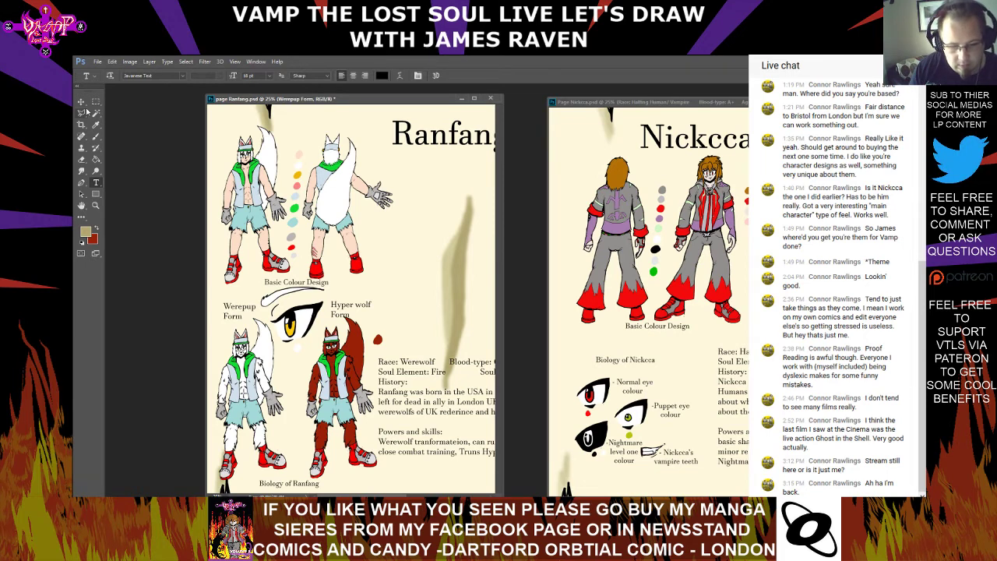
{"action": "left_click", "coordinate": [228, 308]}
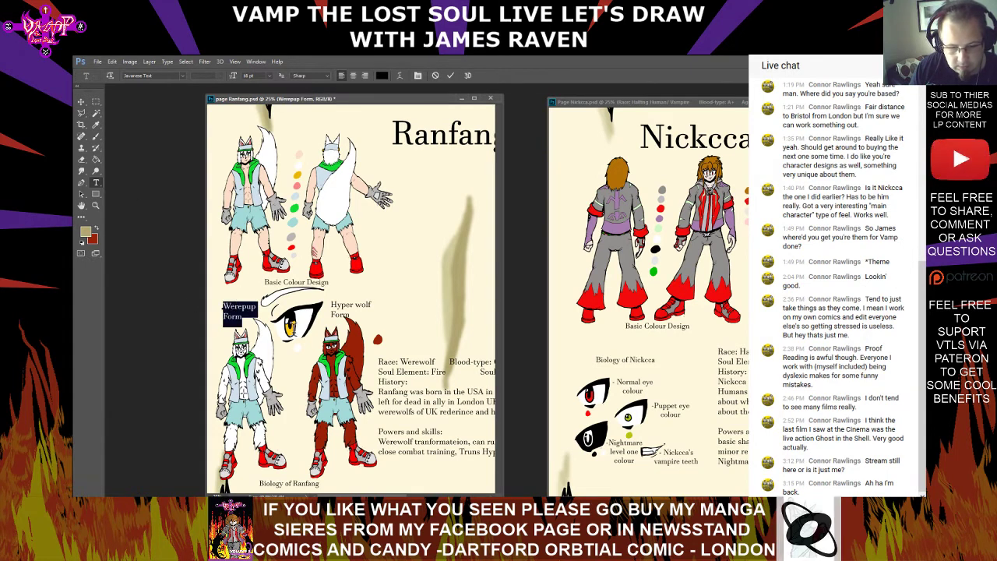
{"action": "key", "text": "ctrl+a"}
{"action": "left_click", "coordinate": [269, 75]}
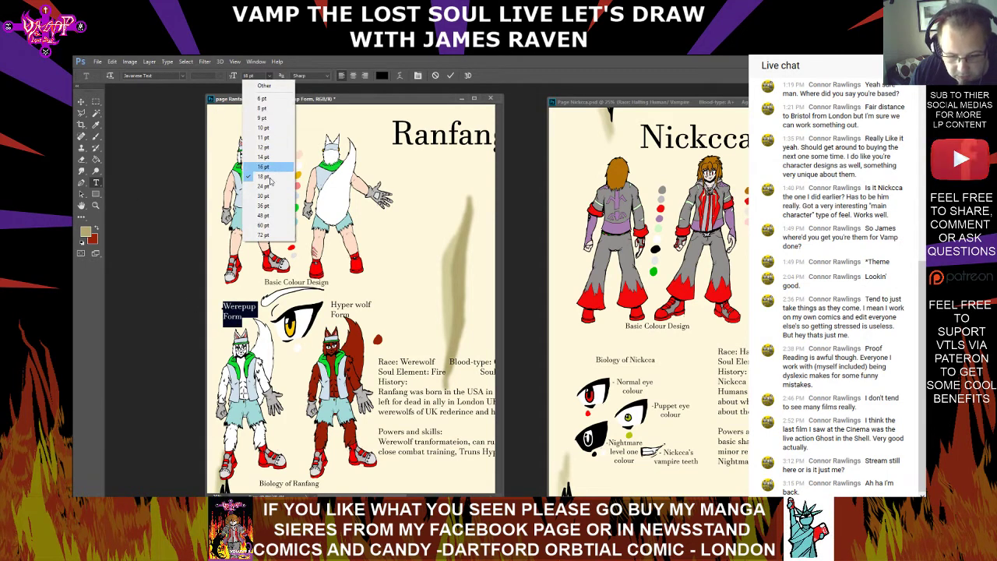
{"action": "left_click", "coordinate": [263, 147]}
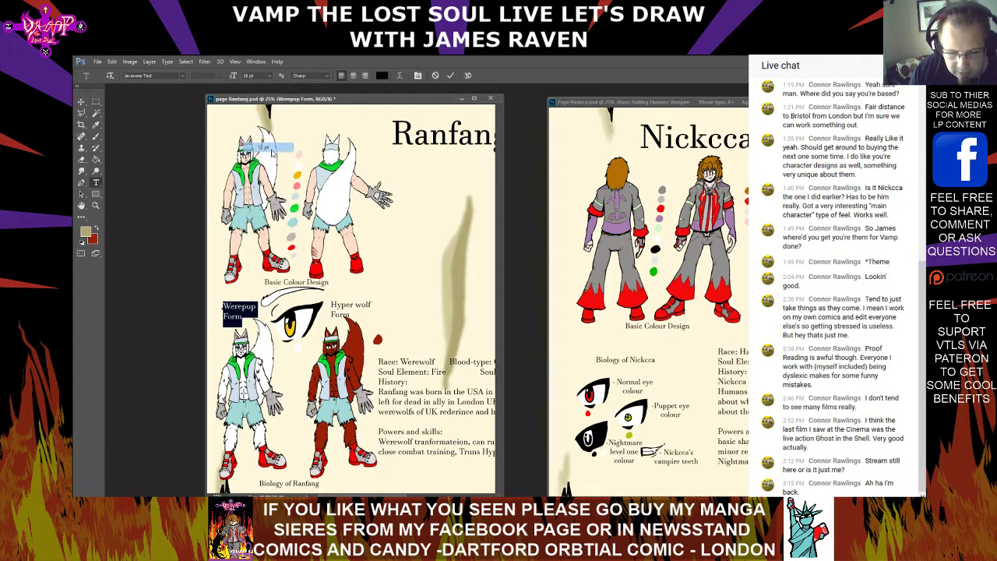
{"action": "left_click", "coordinate": [96, 101]}
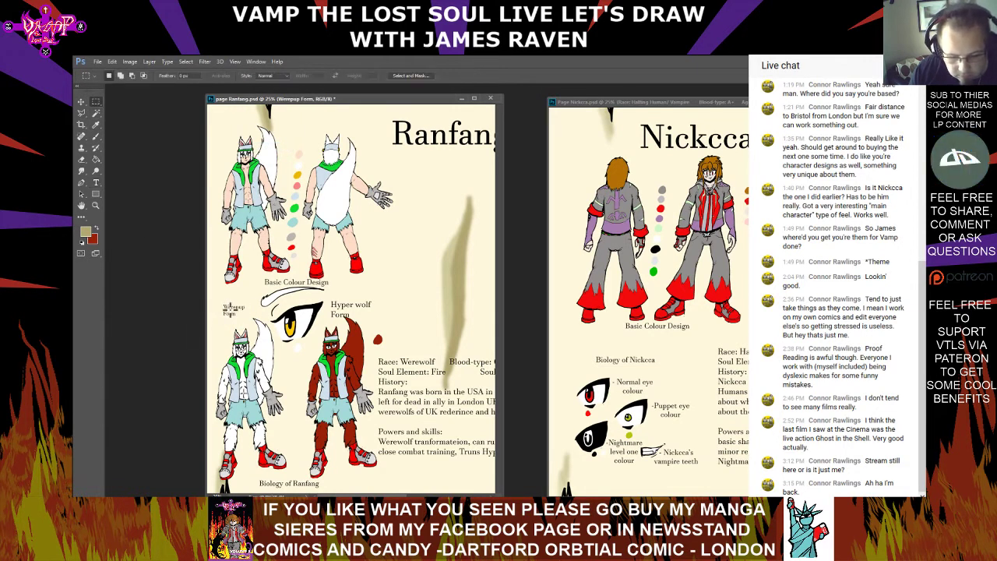
{"action": "left_click", "coordinate": [81, 113]}
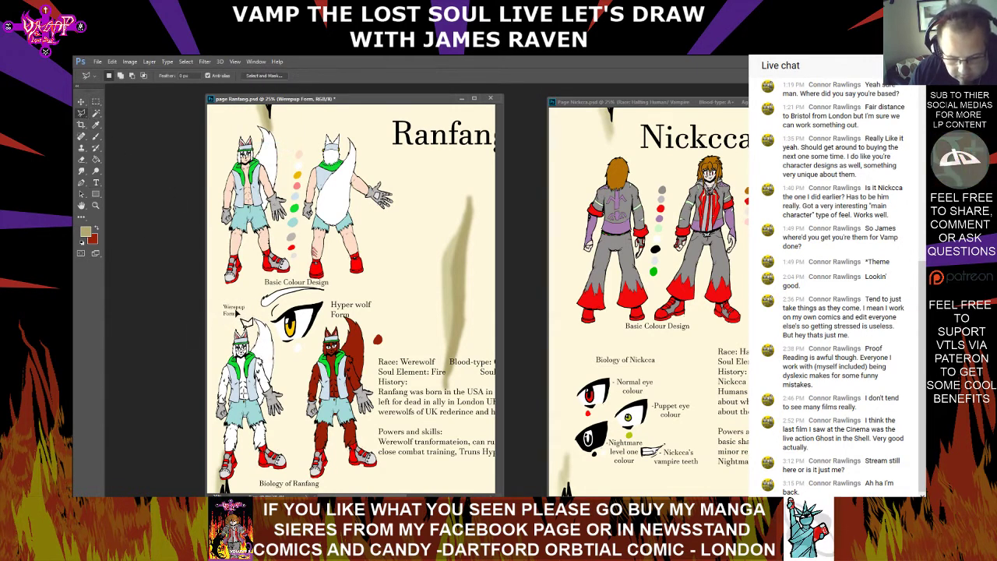
{"action": "double_click", "coordinate": [232, 313]}
{"action": "left_click", "coordinate": [484, 225]}
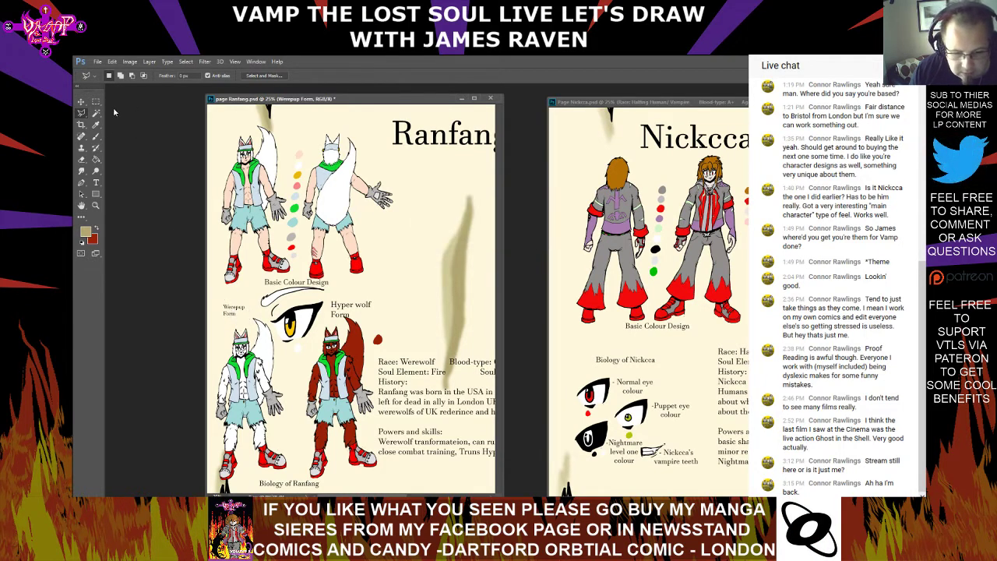
{"action": "left_click", "coordinate": [81, 102]}
{"action": "left_click_drag", "start_coordinate": [232, 310], "coordinate": [230, 313]}
{"action": "left_click", "coordinate": [95, 183]}
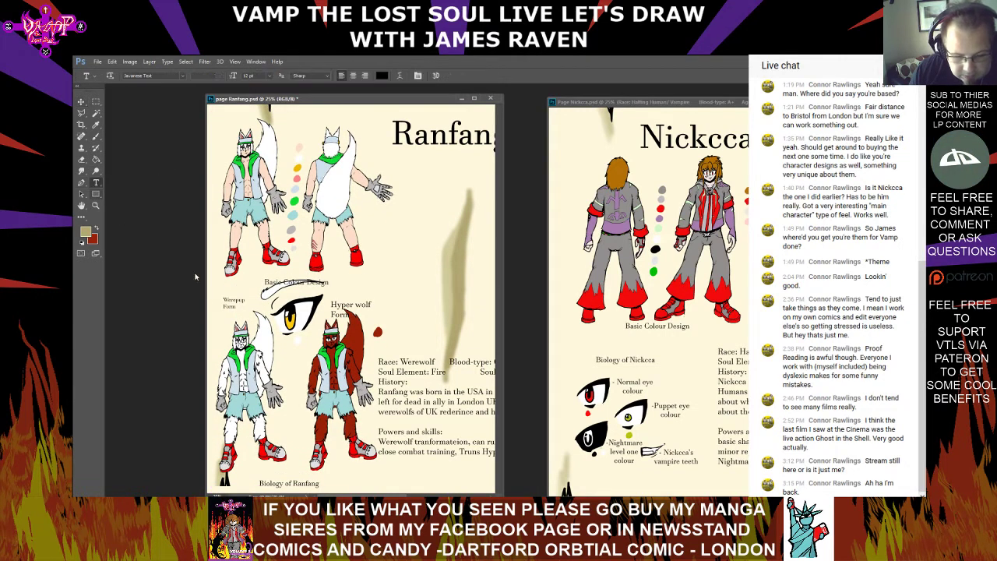
{"action": "left_click", "coordinate": [230, 302]}
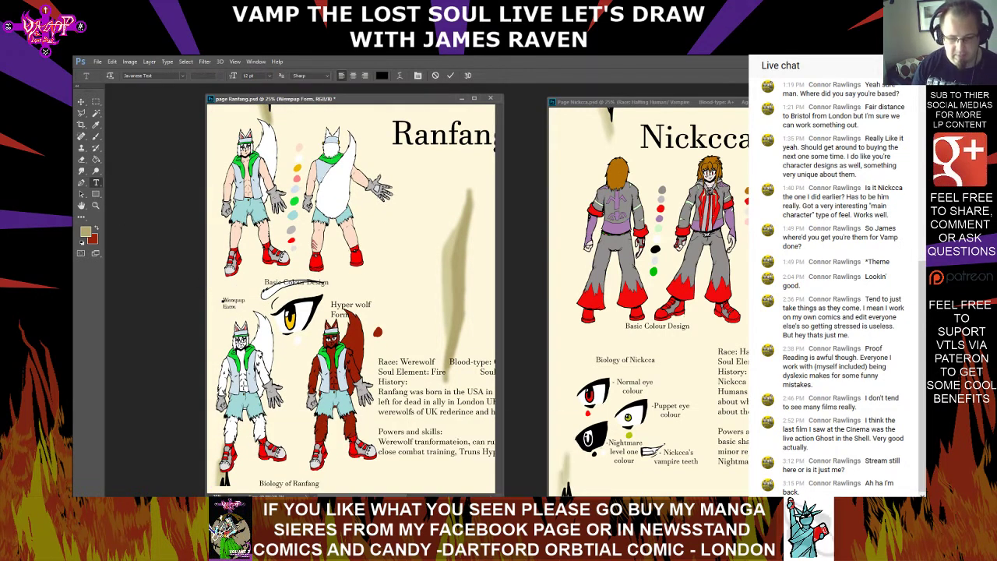
{"action": "left_click", "coordinate": [81, 102]}
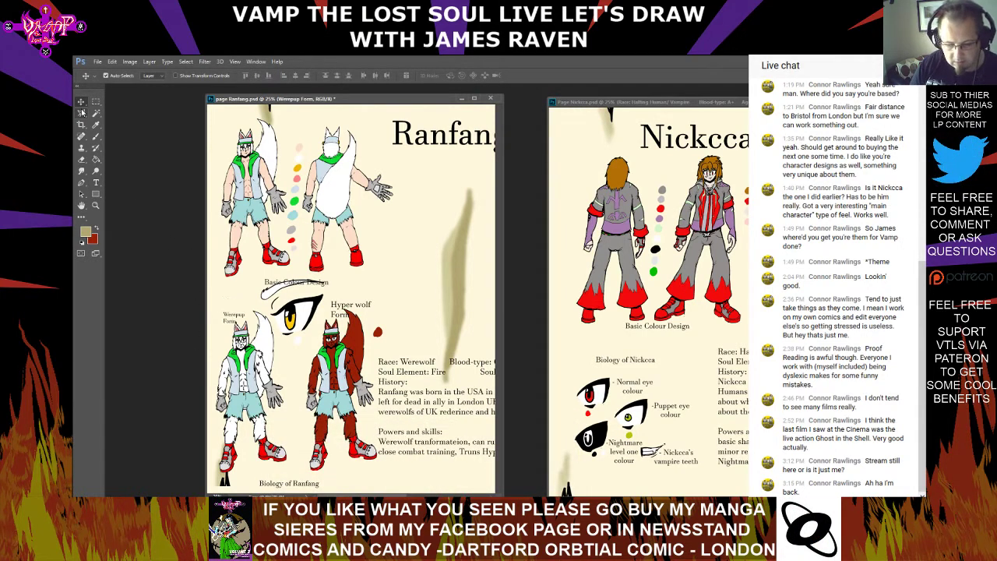
{"action": "key", "text": "Left"}
{"action": "key", "text": "Left"}
{"action": "key", "text": "Left"}
{"action": "key", "text": "Left"}
{"action": "key", "text": "Left"}
{"action": "key", "text": "Left"}
{"action": "key", "text": "Left"}
{"action": "key", "text": "Left"}
{"action": "key", "text": "Left"}
{"action": "key", "text": "Left"}
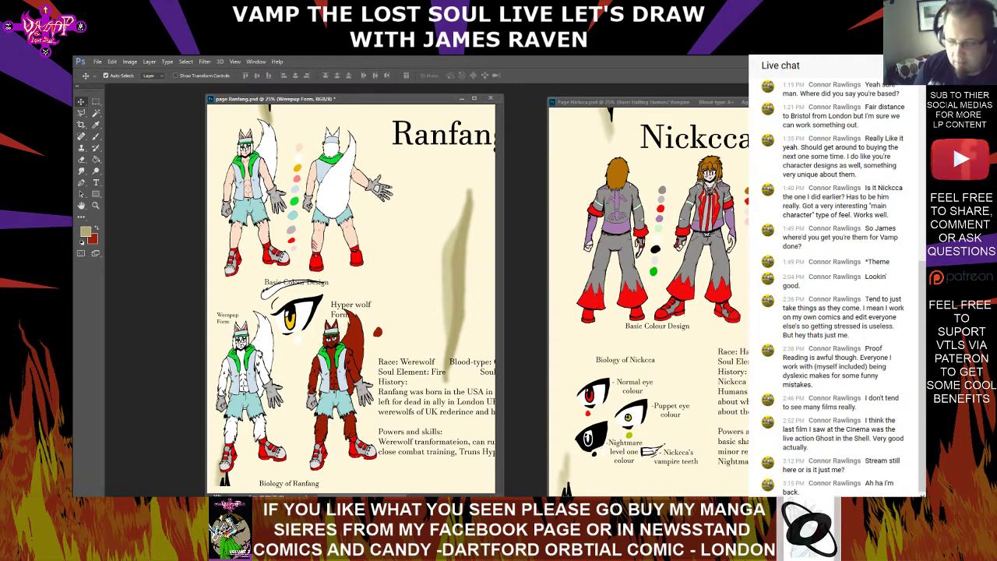
{"action": "key", "text": "ctrl+z"}
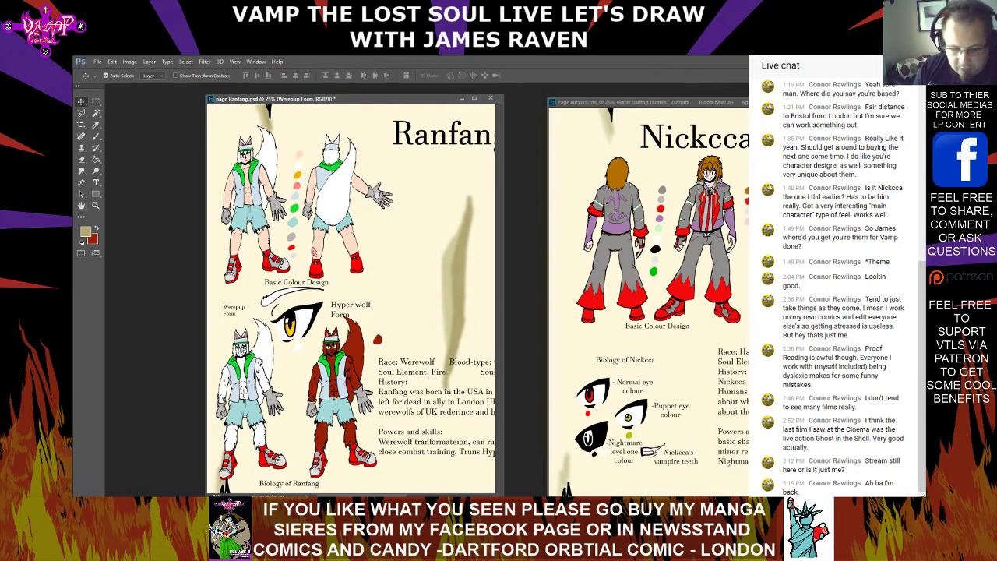
Nudge the "Werepup Form" label down and slightly left so it sits beside the white wolf figure's ears
{"action": "left_click", "coordinate": [96, 182]}
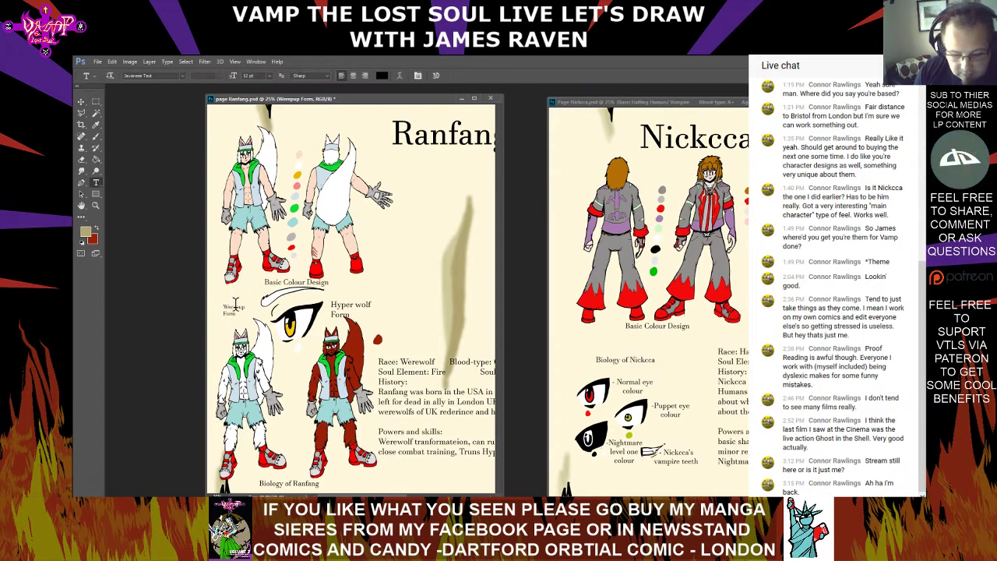
{"action": "left_click", "coordinate": [81, 102]}
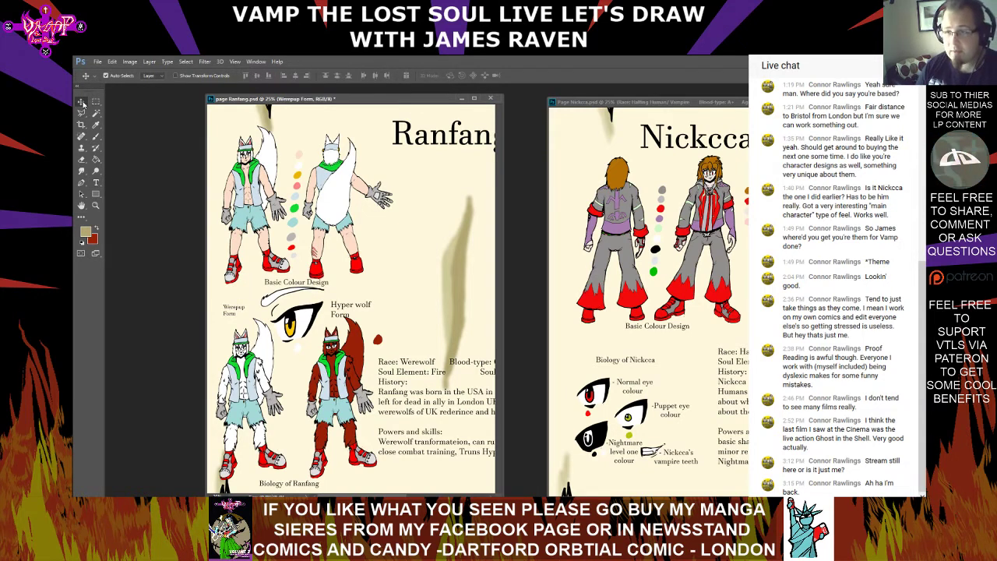
{"action": "key", "text": "Down"}
{"action": "key", "text": "Down"}
{"action": "key", "text": "Down"}
{"action": "key", "text": "Down"}
{"action": "key", "text": "Down"}
{"action": "key", "text": "Down"}
{"action": "key", "text": "Down"}
{"action": "key", "text": "Down"}
{"action": "key", "text": "Down"}
{"action": "key", "text": "Down"}
{"action": "key", "text": "Down"}
{"action": "key", "text": "Down"}
{"action": "key", "text": "Down"}
{"action": "key", "text": "Down"}
{"action": "key", "text": "Down"}
{"action": "key", "text": "Down"}
{"action": "key", "text": "Down"}
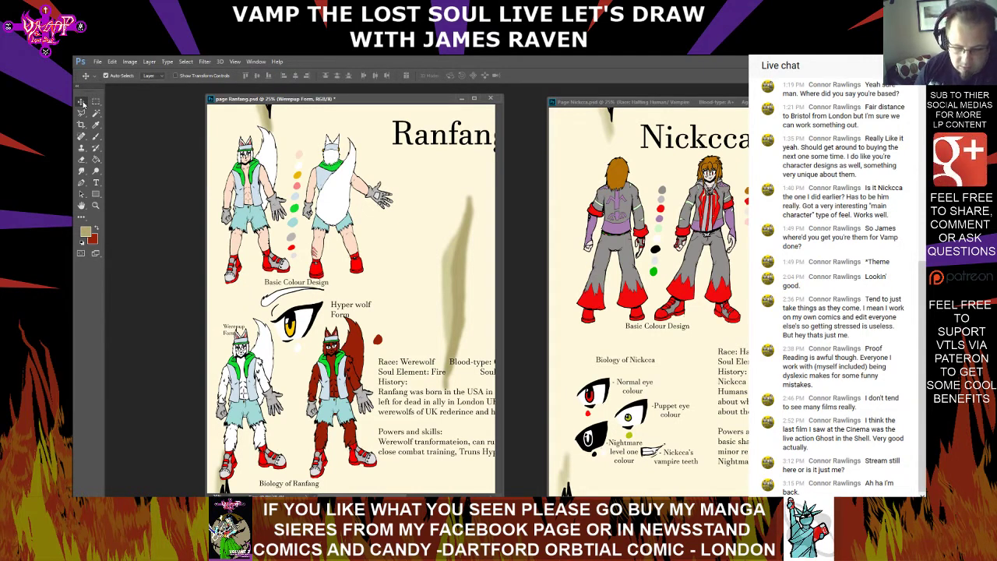
{"action": "key", "text": "Left"}
{"action": "key", "text": "Left"}
{"action": "key", "text": "Left"}
{"action": "key", "text": "Left"}
{"action": "key", "text": "Left"}
{"action": "key", "text": "Left"}
{"action": "key", "text": "Left"}
{"action": "key", "text": "Left"}
{"action": "key", "text": "Left"}
{"action": "key", "text": "Up"}
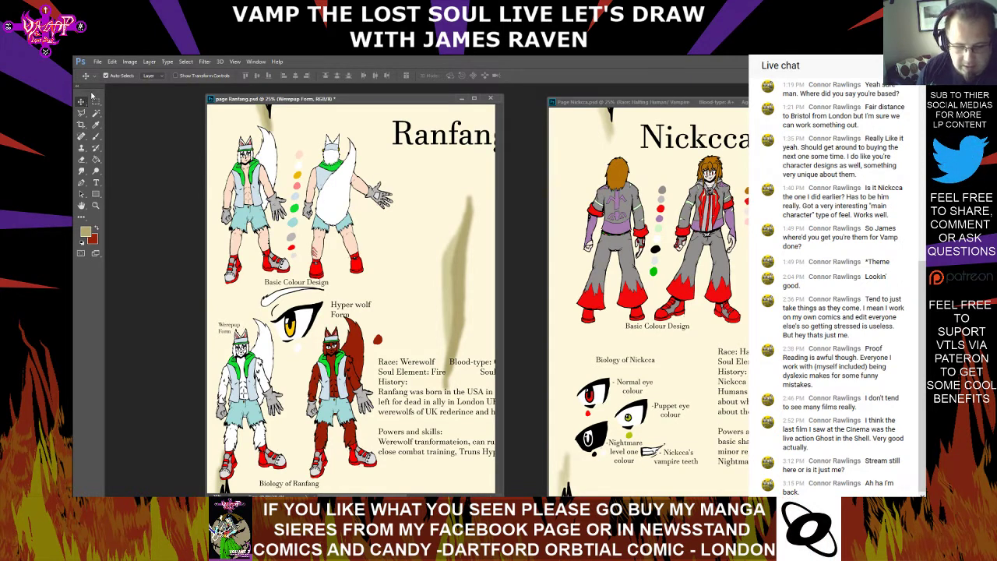
Capitalise "Wolf" in the Hyper wolf label and set the whole label's text size to 12 pt
{"action": "left_click", "coordinate": [96, 182]}
{"action": "left_click", "coordinate": [332, 314]}
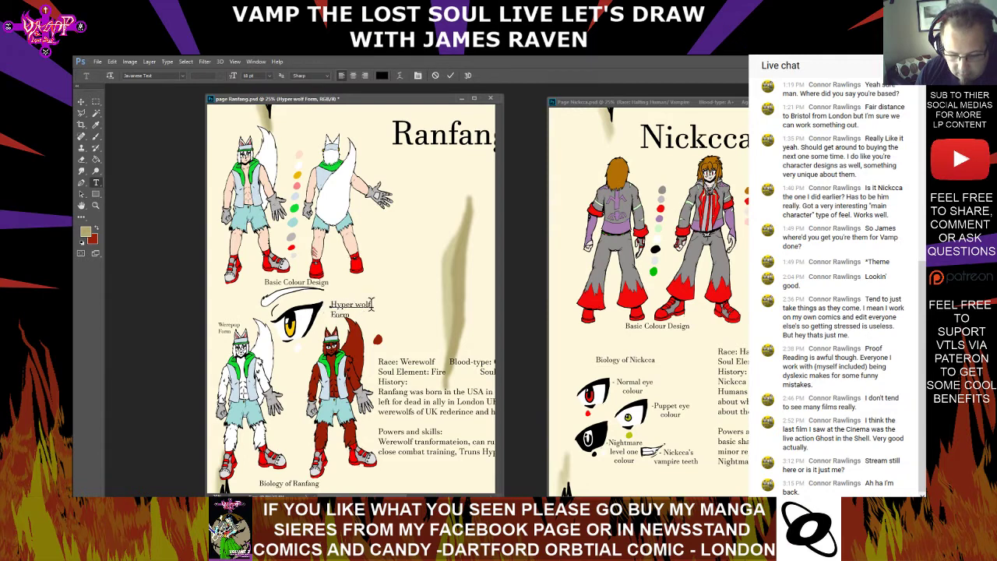
{"action": "key", "text": "BackSpace"}
{"action": "type", "text": "W"}
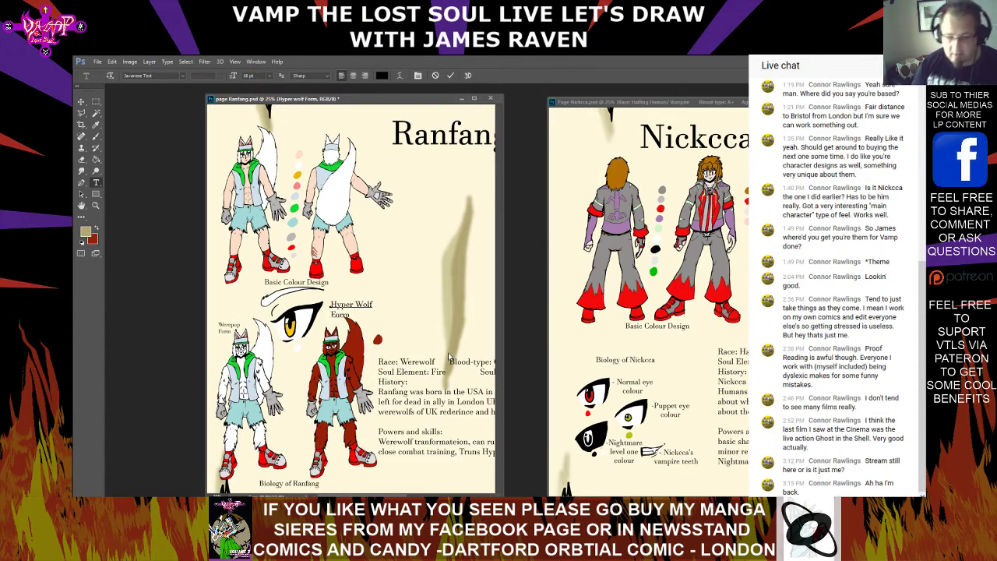
{"action": "left_click_drag", "start_coordinate": [328, 302], "coordinate": [390, 314]}
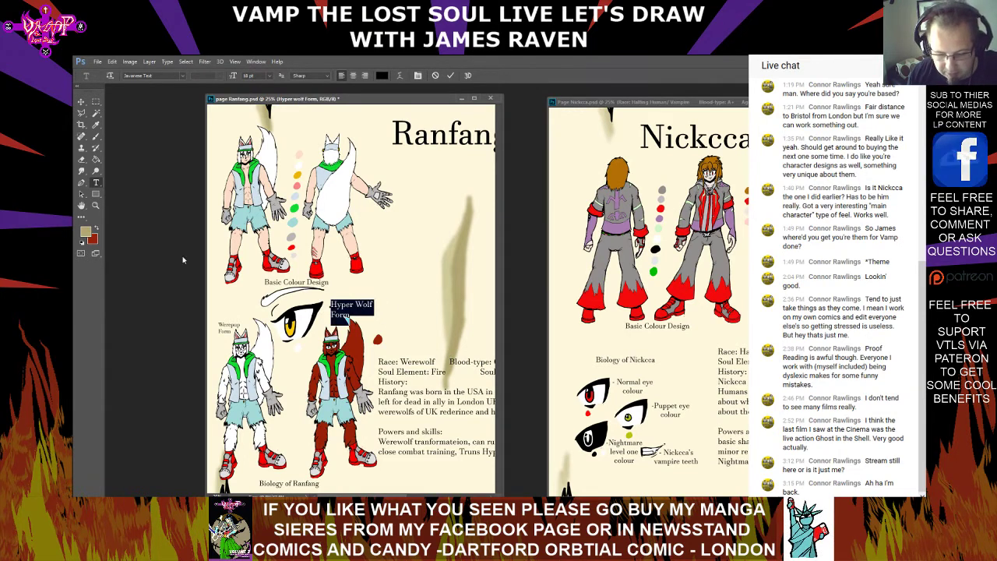
{"action": "left_click", "coordinate": [184, 78]}
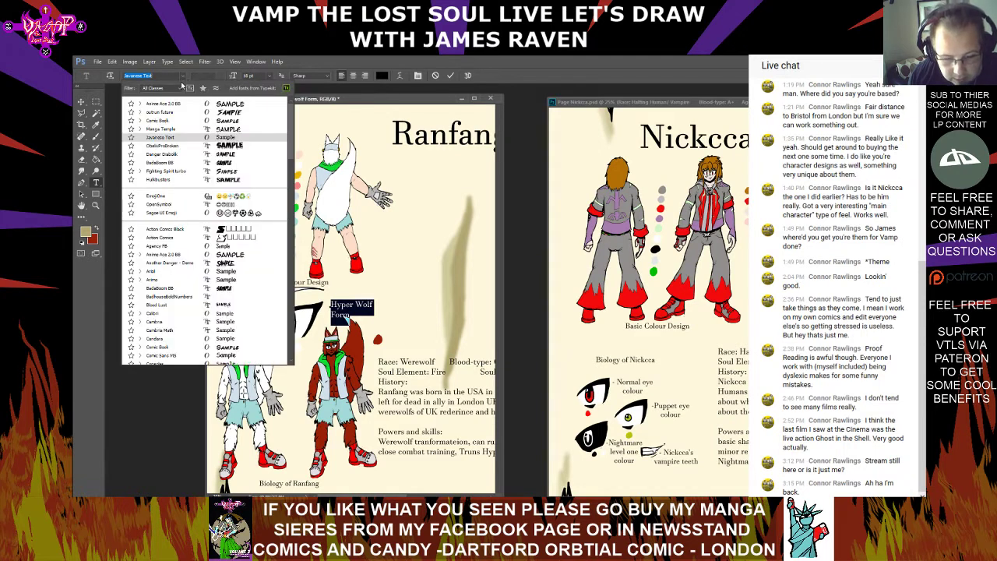
{"action": "left_click", "coordinate": [182, 78]}
{"action": "left_click", "coordinate": [269, 76]}
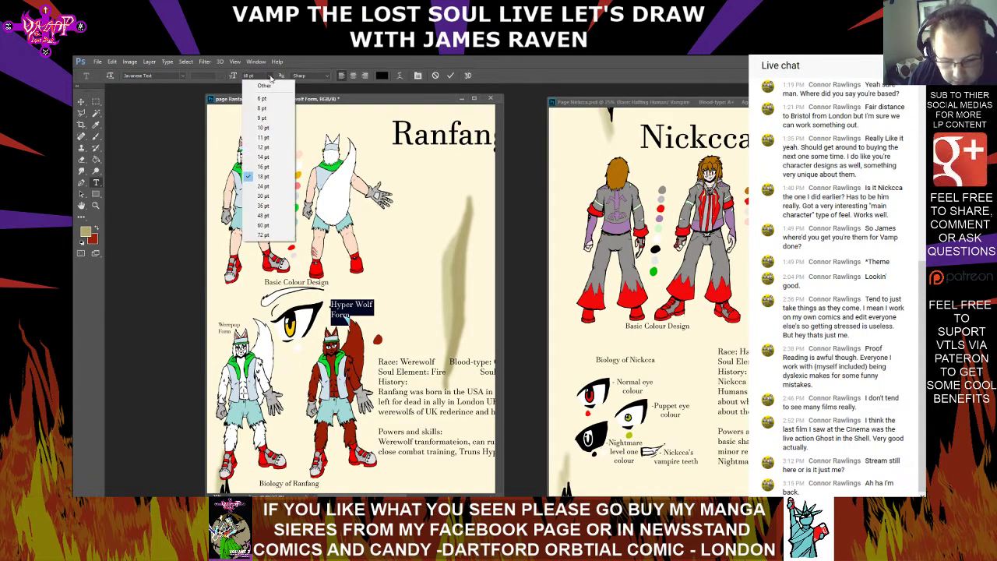
{"action": "left_click", "coordinate": [270, 147]}
Nudge the "Hyper Wolf Form" label down and left into the gap between the white and red-brown wolf figures
{"action": "key", "text": "v"}
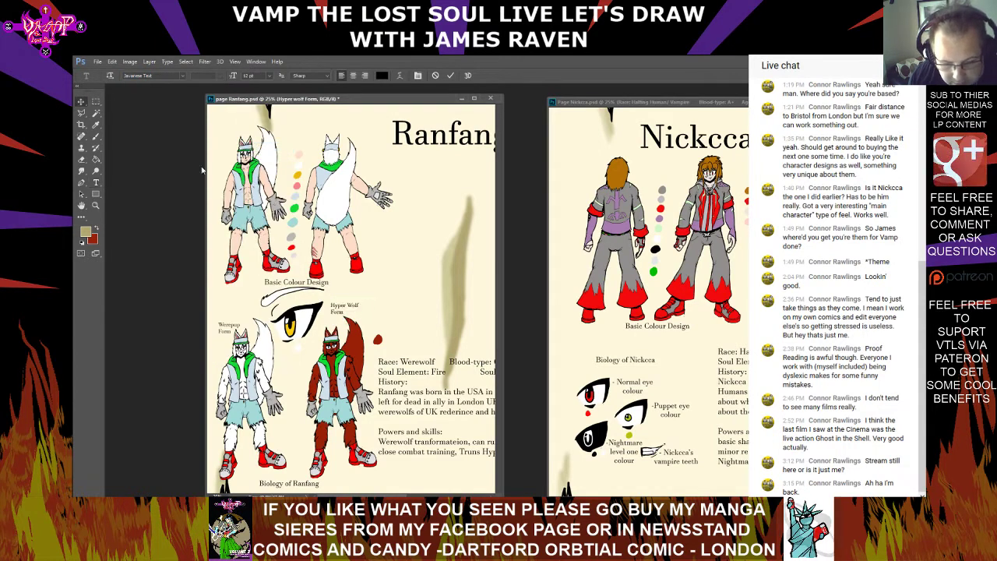
{"action": "key", "text": "shift+Down"}
{"action": "key", "text": "shift+Down"}
{"action": "key", "text": "shift+Down"}
{"action": "key", "text": "shift+Down"}
{"action": "key", "text": "shift+Down"}
{"action": "key", "text": "shift+Down"}
{"action": "key", "text": "shift+Down"}
{"action": "key", "text": "shift+Down"}
{"action": "key", "text": "shift+Down"}
{"action": "key", "text": "shift+Down"}
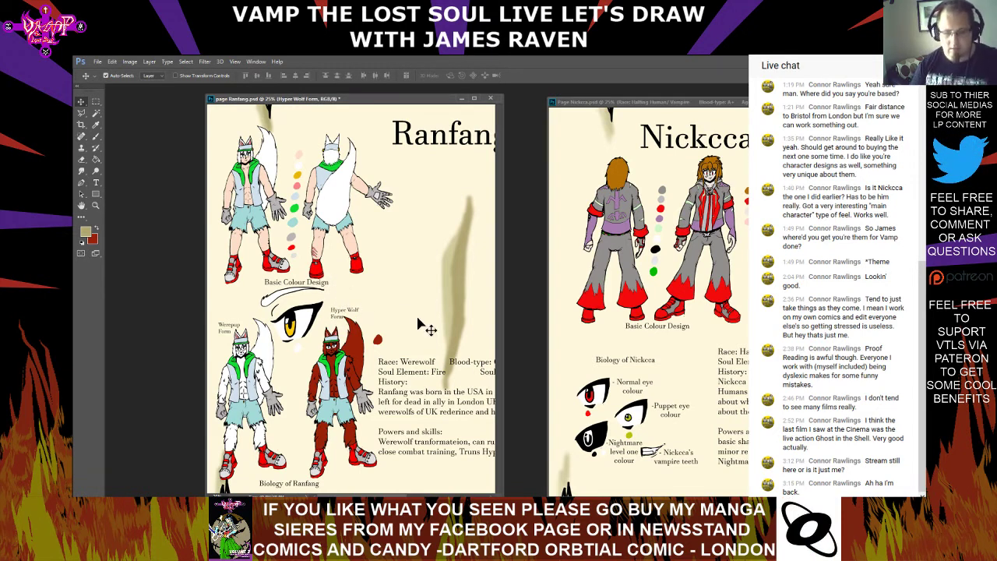
{"action": "key", "text": "shift+Left"}
{"action": "key", "text": "shift+Left"}
{"action": "key", "text": "shift+Left"}
{"action": "key", "text": "shift+Left"}
{"action": "key", "text": "shift+Left"}
{"action": "key", "text": "shift+Left"}
{"action": "key", "text": "shift+Left"}
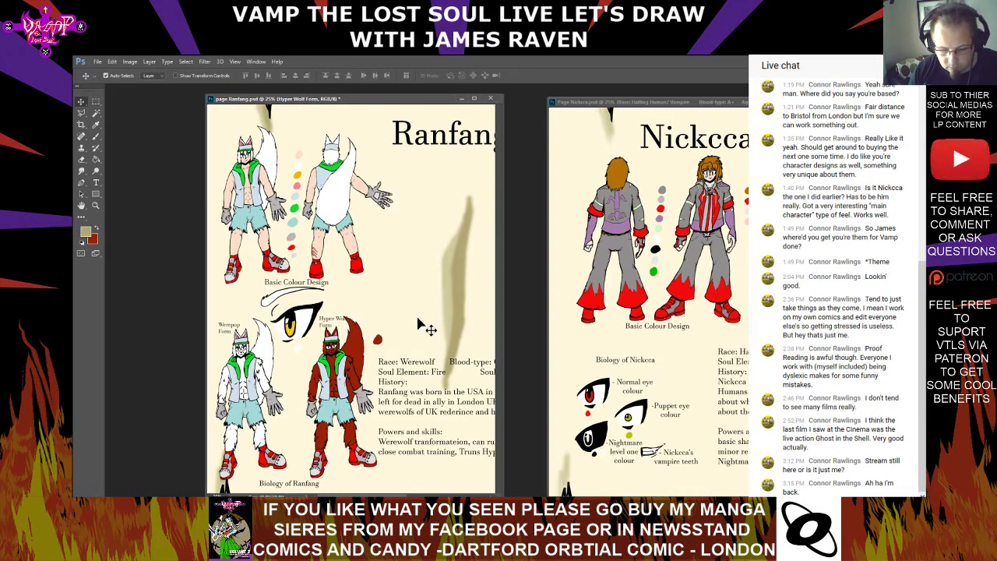
{"action": "key", "text": "Down"}
{"action": "key", "text": "Down"}
{"action": "key", "text": "Down"}
{"action": "key", "text": "Down"}
{"action": "key", "text": "Down"}
{"action": "key", "text": "Down"}
{"action": "key", "text": "Down"}
{"action": "key", "text": "Down"}
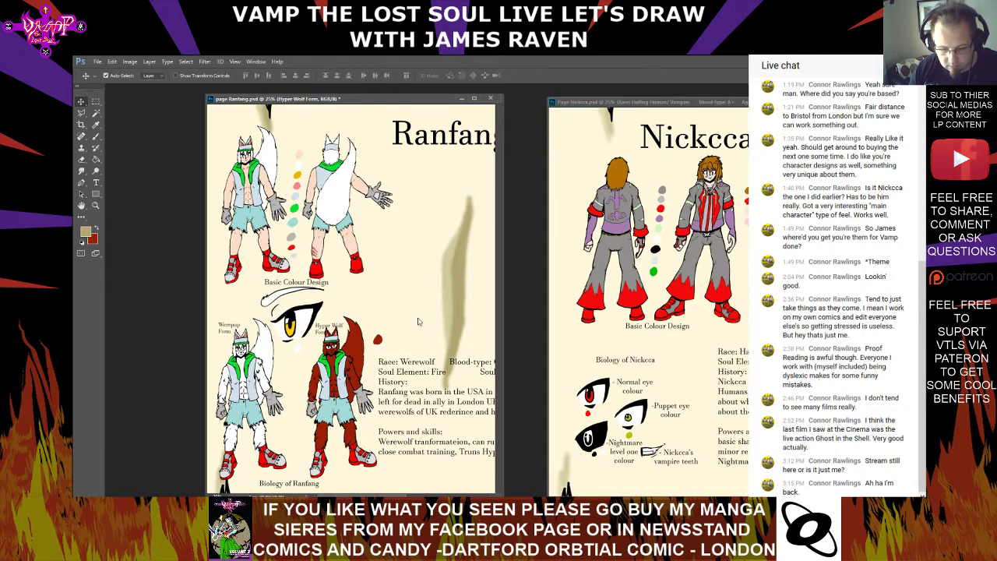
{"action": "key", "text": "Left"}
{"action": "key", "text": "Left"}
{"action": "key", "text": "Left"}
{"action": "key", "text": "Left"}
{"action": "key", "text": "Down"}
{"action": "key", "text": "Down"}
{"action": "key", "text": "Down"}
{"action": "key", "text": "Down"}
{"action": "key", "text": "Down"}
{"action": "key", "text": "Down"}
{"action": "key", "text": "Down"}
{"action": "key", "text": "Down"}
{"action": "key", "text": "Down"}
{"action": "key", "text": "Down"}
{"action": "key", "text": "Down"}
{"action": "key", "text": "Down"}
{"action": "key", "text": "Down"}
{"action": "key", "text": "Down"}
{"action": "key", "text": "Down"}
{"action": "key", "text": "Down"}
{"action": "key", "text": "Down"}
{"action": "key", "text": "Down"}
{"action": "key", "text": "Down"}
{"action": "key", "text": "Down"}
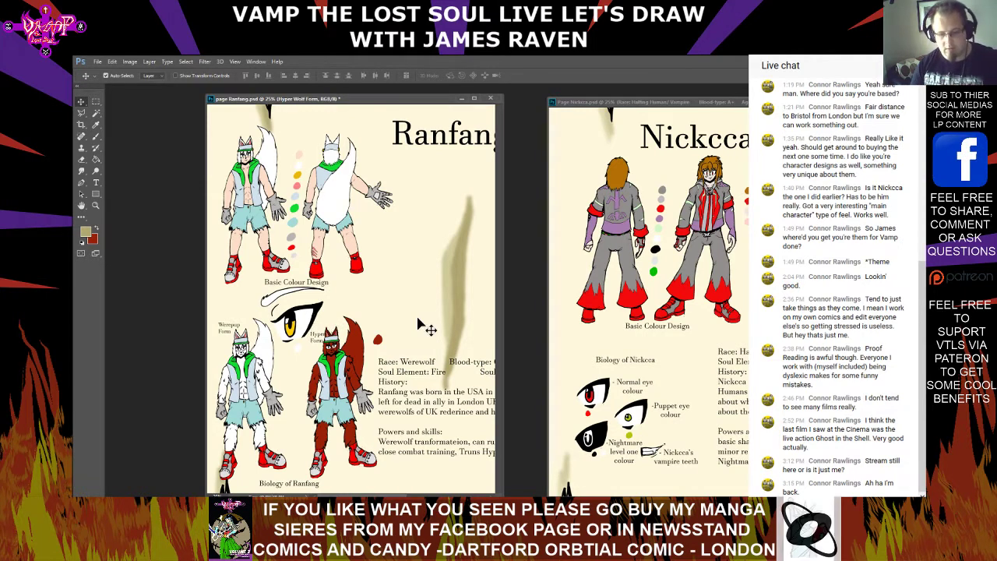
{"action": "key", "text": "Down"}
{"action": "key", "text": "Down"}
{"action": "key", "text": "Down"}
{"action": "key", "text": "Down"}
{"action": "key", "text": "Down"}
{"action": "key", "text": "Down"}
{"action": "key", "text": "Down"}
{"action": "key", "text": "Down"}
{"action": "key", "text": "Down"}
{"action": "key", "text": "Down"}
{"action": "key", "text": "Down"}
{"action": "key", "text": "Down"}
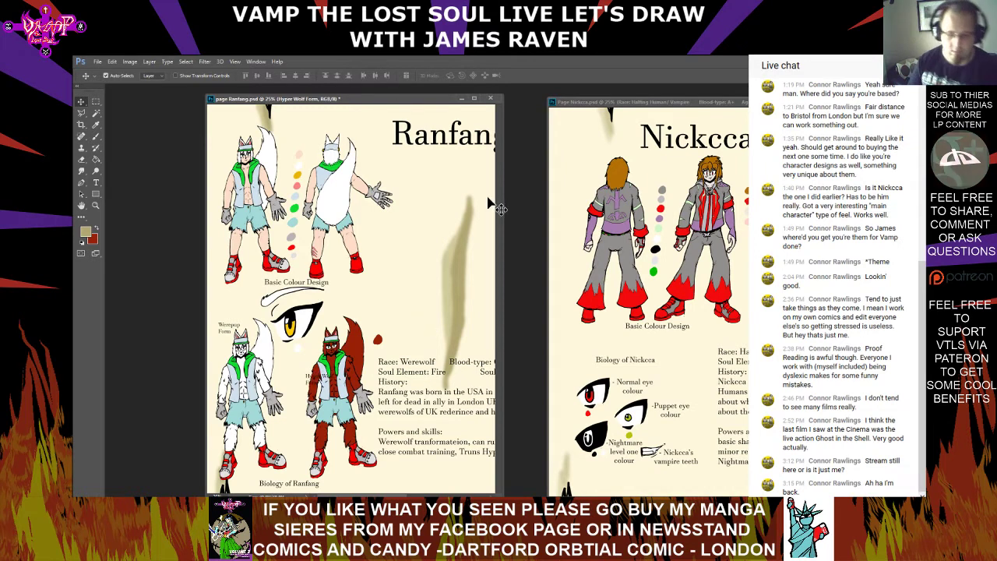
Nudge the "Hyper Wolf Form" label further left, clear of the red-brown wolf figure's arm
{"action": "key", "text": "Left"}
{"action": "key", "text": "Left"}
{"action": "key", "text": "Left"}
{"action": "key", "text": "Left"}
{"action": "key", "text": "Left"}
{"action": "key", "text": "Left"}
{"action": "key", "text": "Left"}
{"action": "key", "text": "Left"}
{"action": "key", "text": "Left"}
{"action": "key", "text": "Left"}
{"action": "key", "text": "Left"}
{"action": "key", "text": "Left"}
{"action": "key", "text": "Left"}
{"action": "key", "text": "Left"}
{"action": "key", "text": "Left"}
{"action": "key", "text": "Left"}
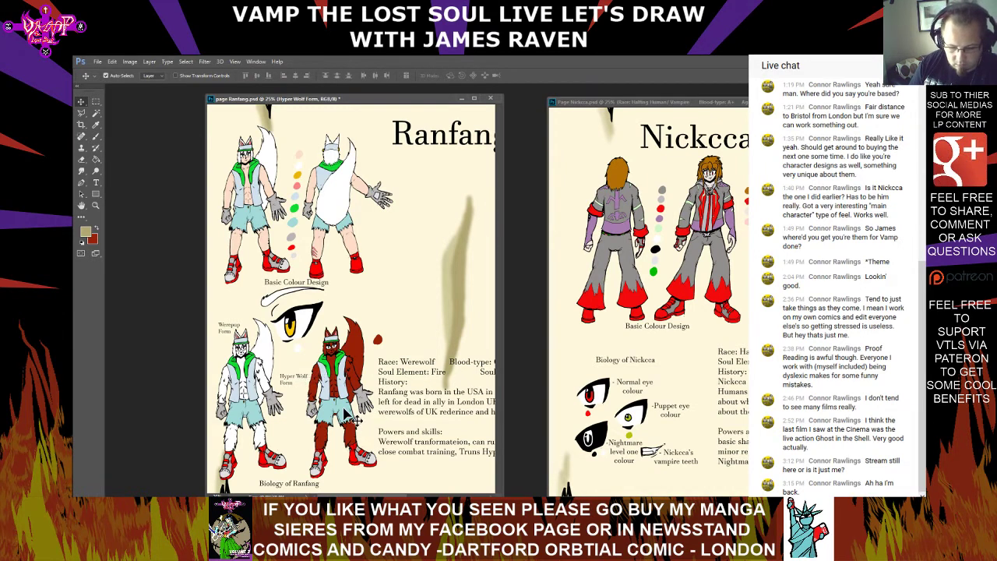
Add a two-line 12 pt label reading "Normal eye colour" directly beneath the eye drawing
{"action": "key", "text": "t"}
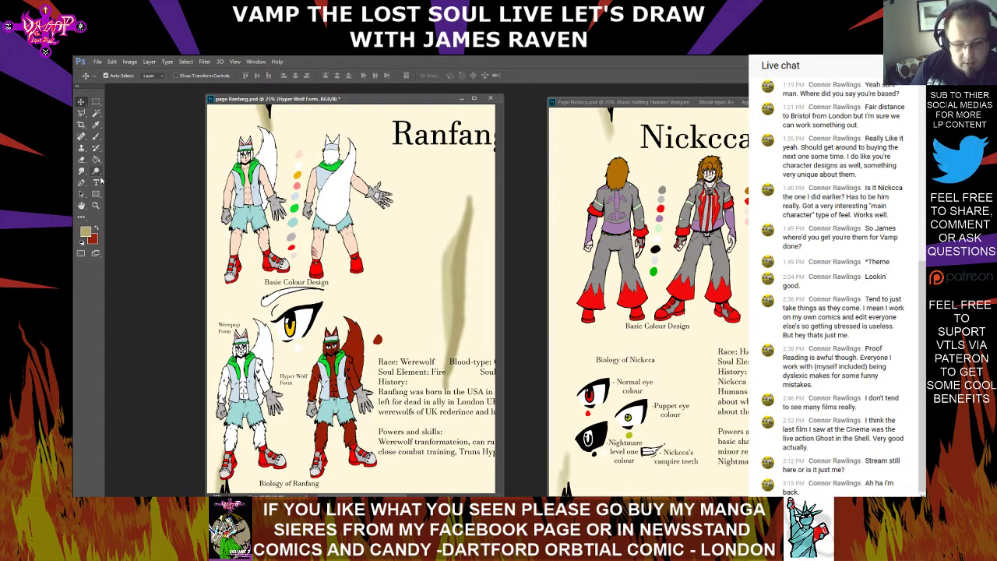
{"action": "left_click", "coordinate": [285, 355]}
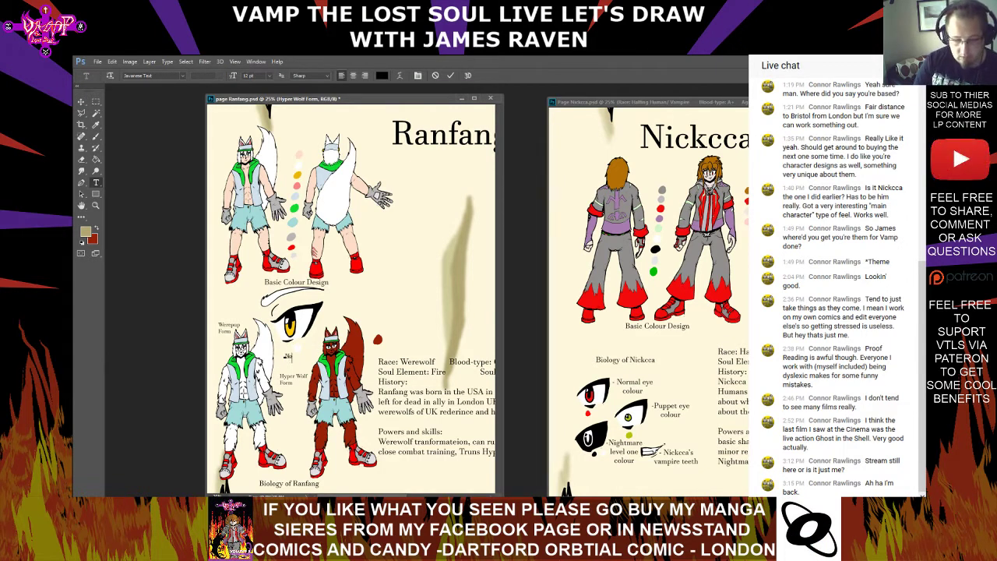
{"action": "type", "text": "Normal"}
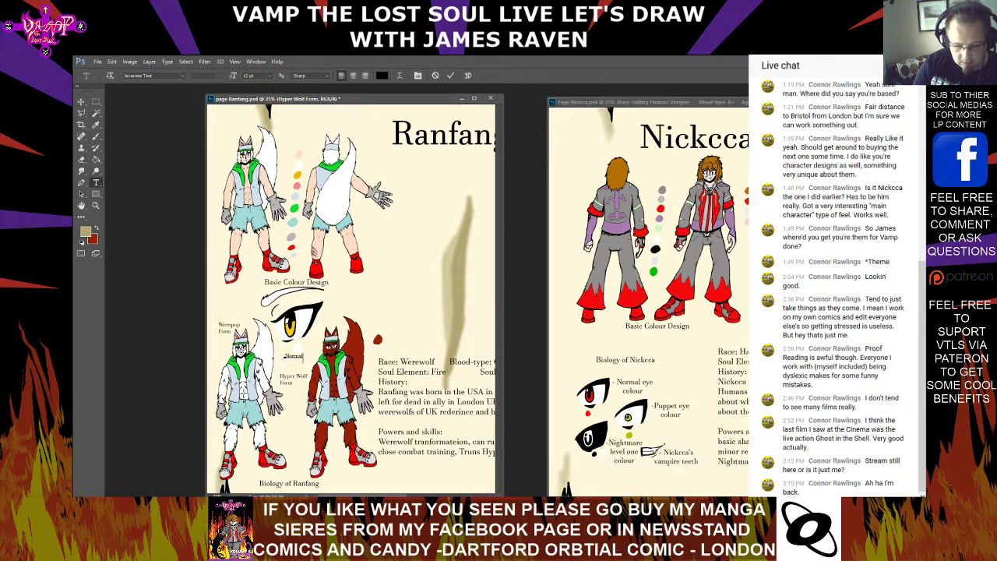
{"action": "type", "text": " eye"}
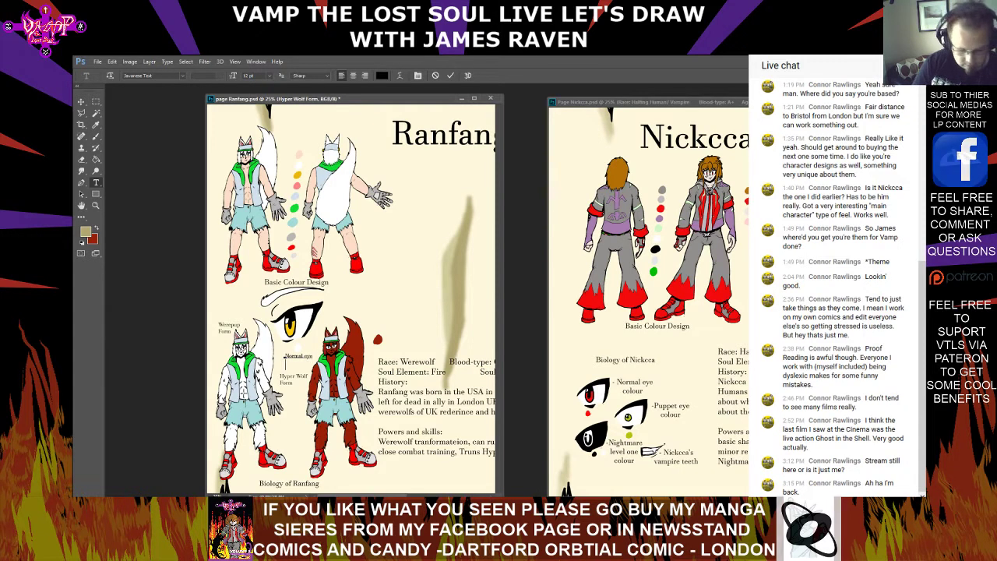
{"action": "key", "text": "Return"}
{"action": "type", "text": "co"}
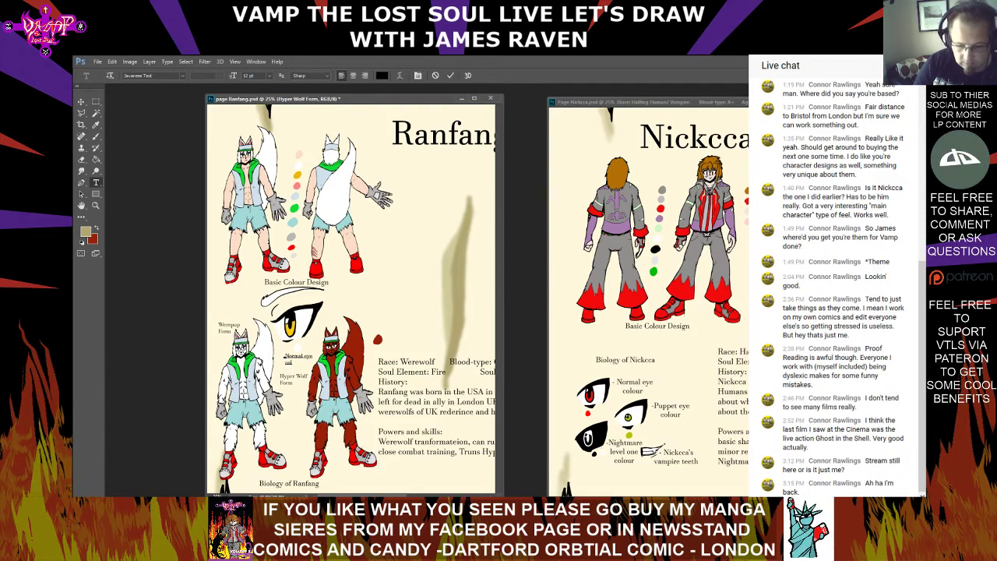
{"action": "type", "text": "lour"}
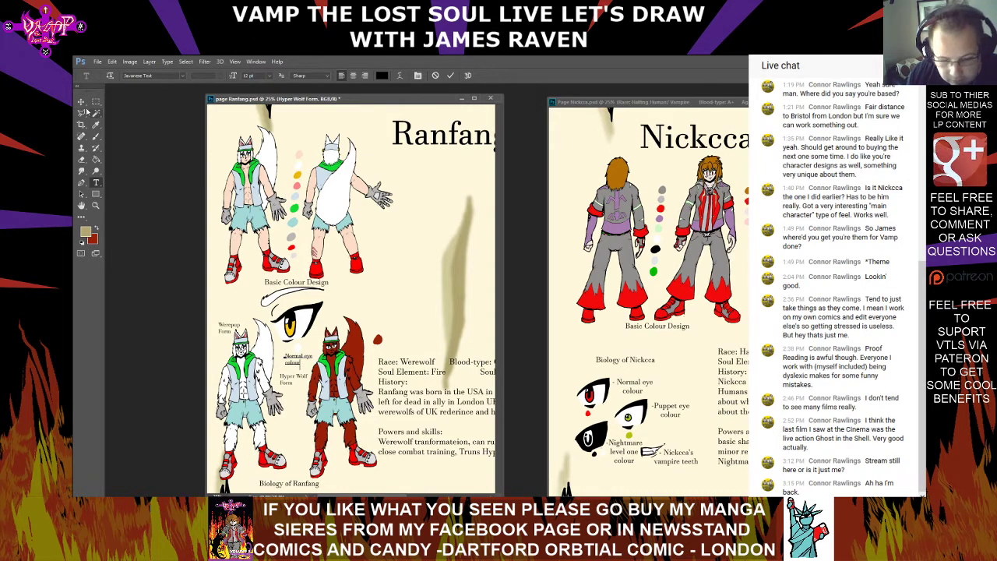
{"action": "left_click", "coordinate": [81, 102]}
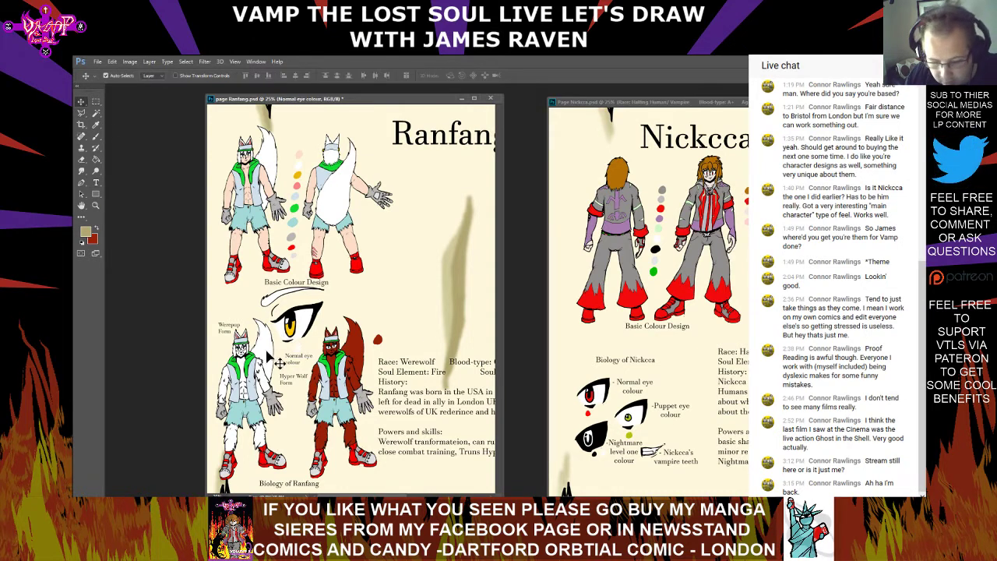
Move the "Hyper Wolf Form" label beside the red-brown figure's feet and the "Werepup Form" label beside the white figure's feet
{"action": "left_click_drag", "start_coordinate": [289, 382], "coordinate": [351, 476]}
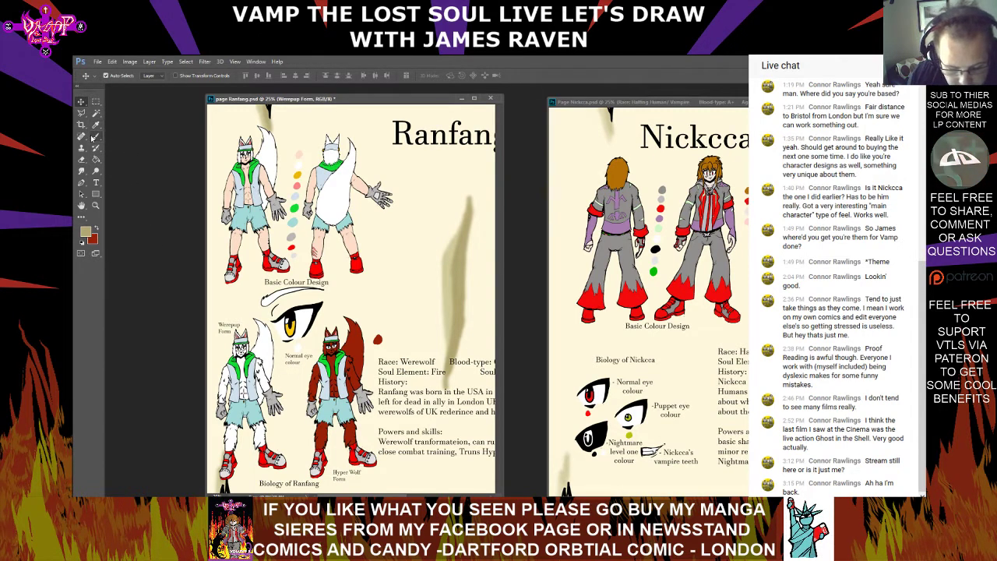
{"action": "left_click", "coordinate": [96, 182]}
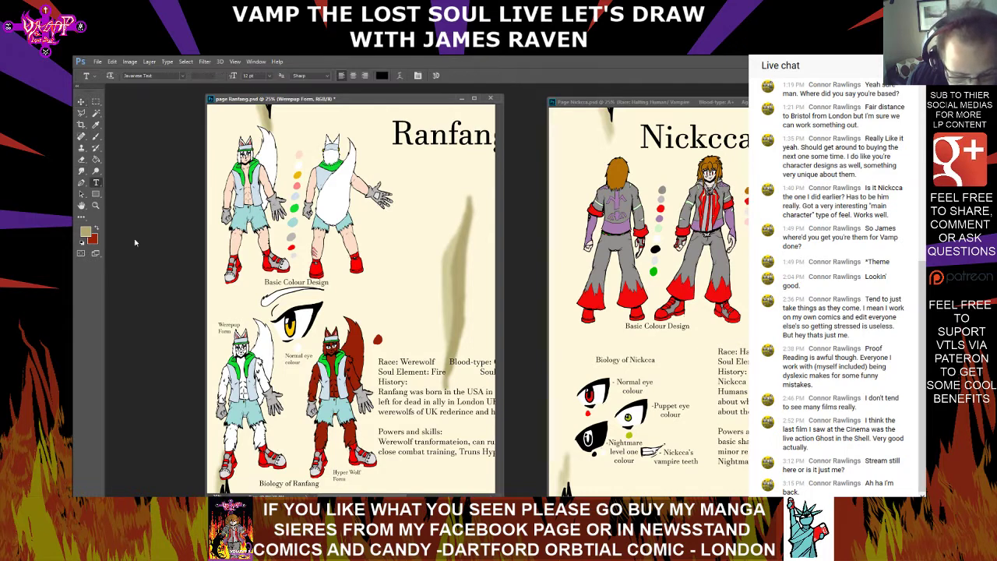
{"action": "left_click", "coordinate": [81, 102]}
{"action": "left_click_drag", "start_coordinate": [222, 334], "coordinate": [242, 479]}
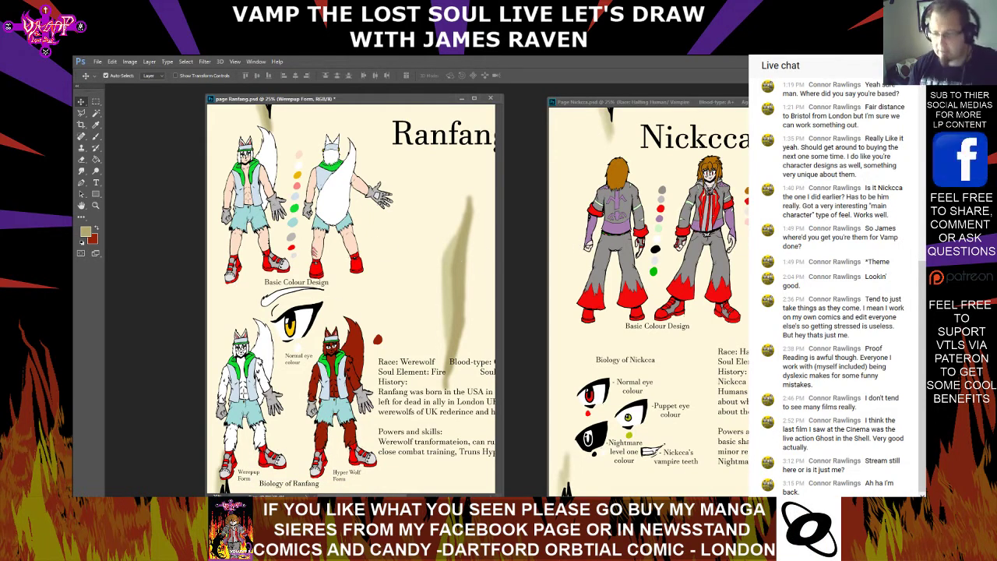
Add a "Mask" caption beneath the mask drawing and set its text size to 18 pt
{"action": "left_click_drag", "start_coordinate": [362, 495], "coordinate": [426, 495]}
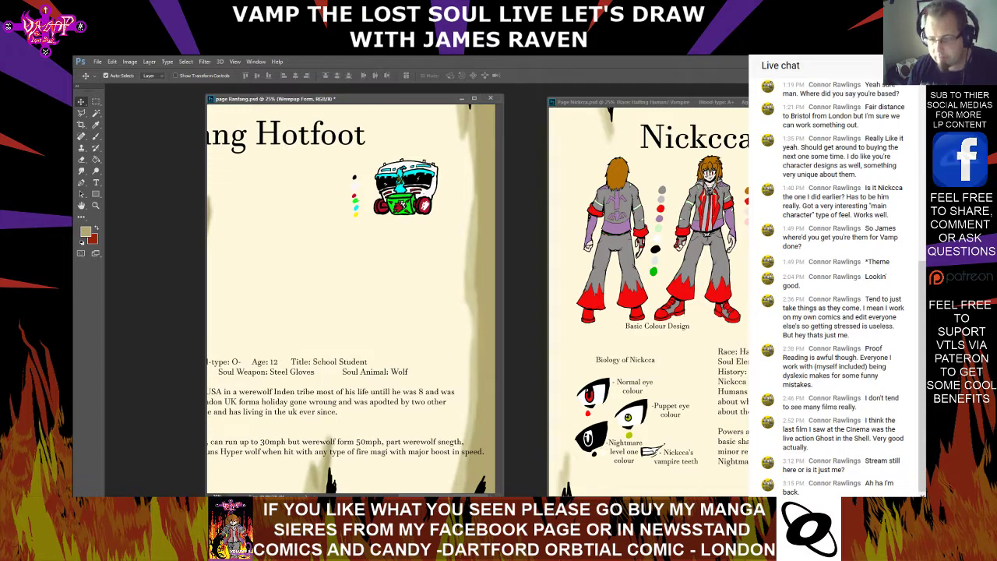
{"action": "left_click", "coordinate": [96, 184]}
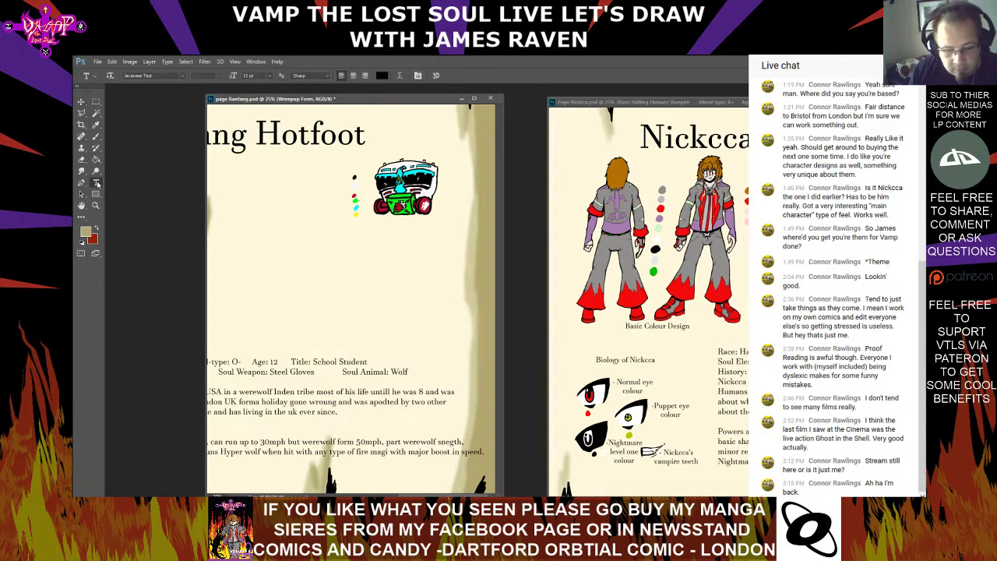
{"action": "left_click", "coordinate": [395, 229]}
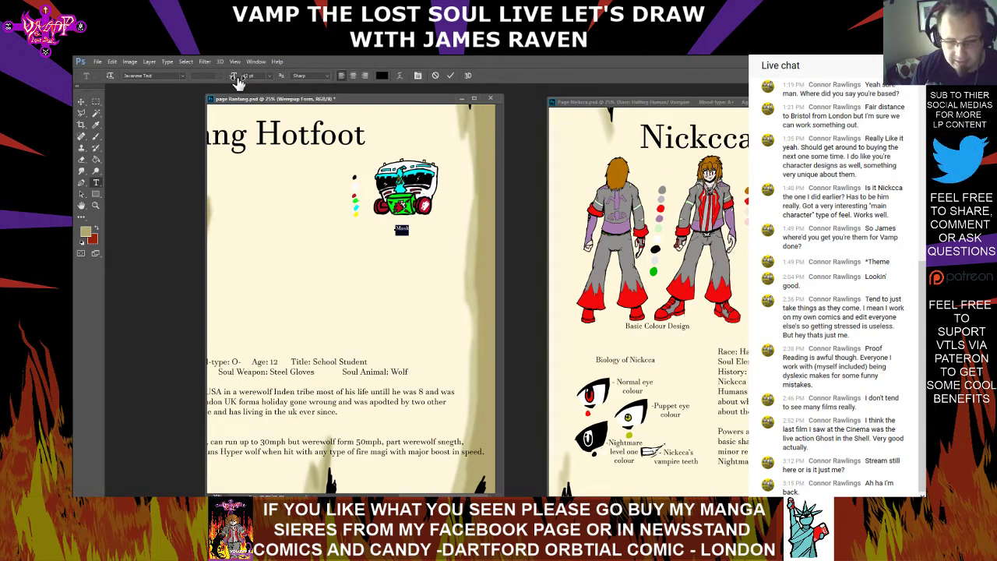
{"action": "left_click", "coordinate": [272, 76]}
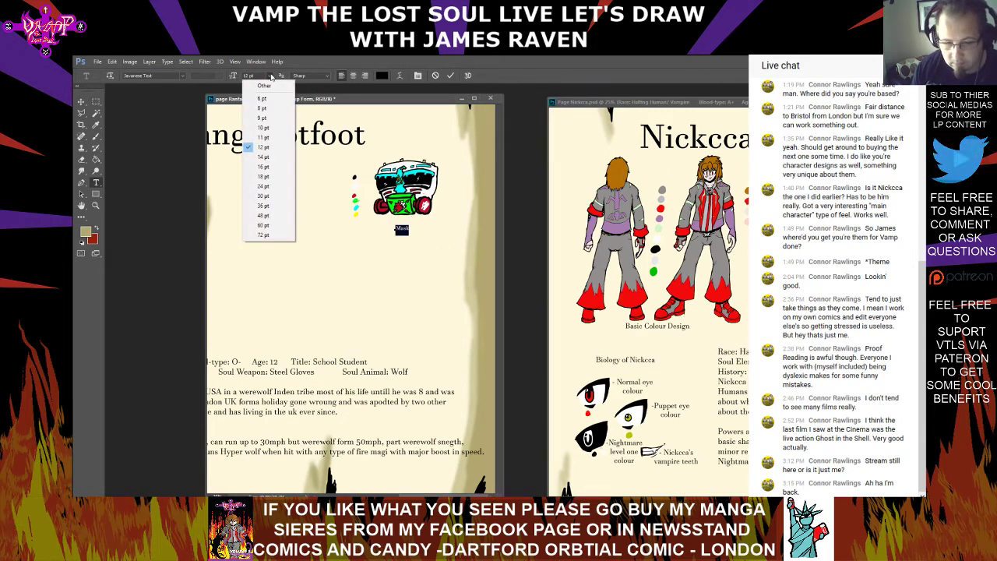
{"action": "left_click", "coordinate": [271, 177]}
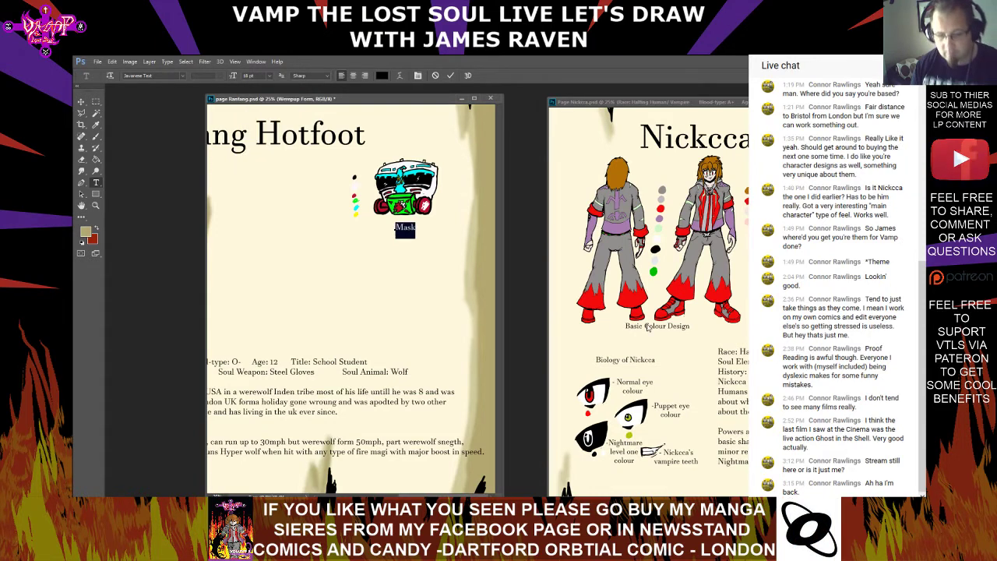
{"action": "left_click", "coordinate": [415, 223]}
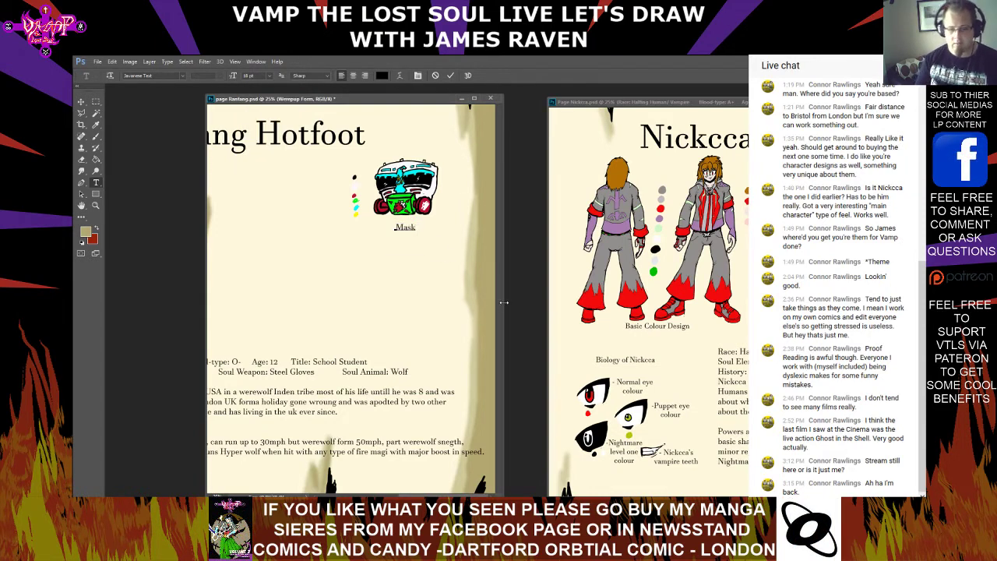
Expand the mask caption to "Gasmask Of The Firelord" on two lines and shift it slightly left and up under the drawing
{"action": "type", "text": "Of"}
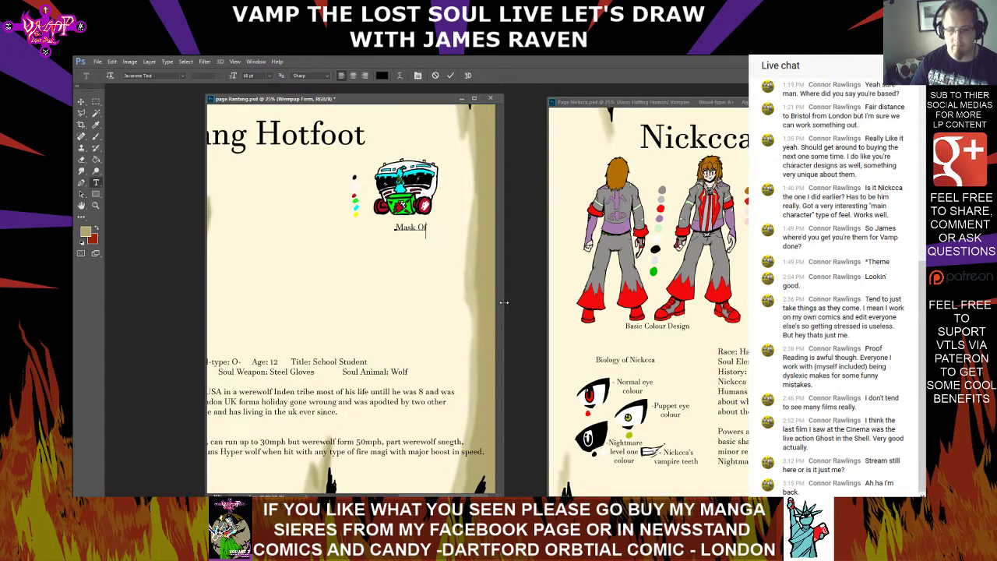
{"action": "key", "text": "BackSpace"}
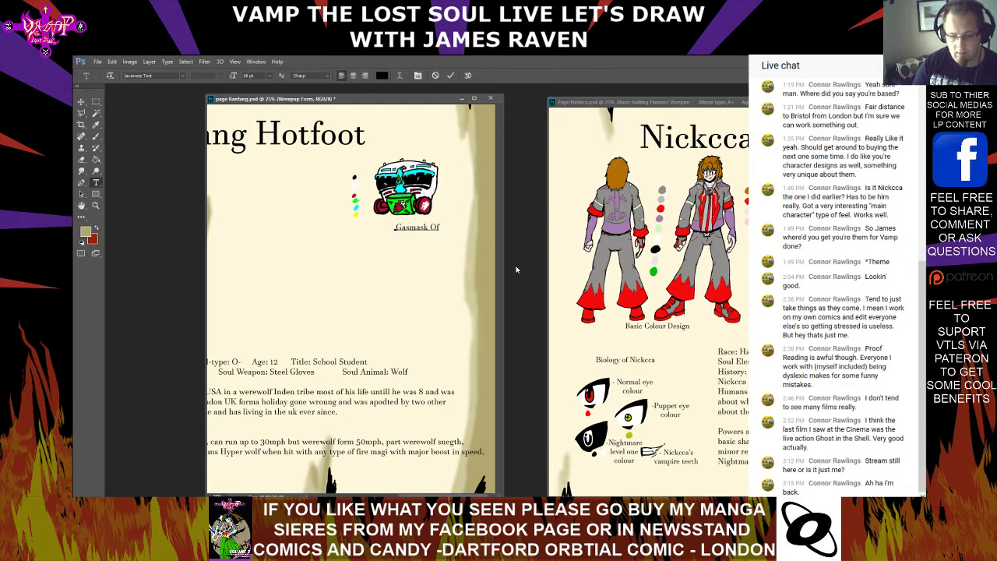
{"action": "type", "text": "Firelord"}
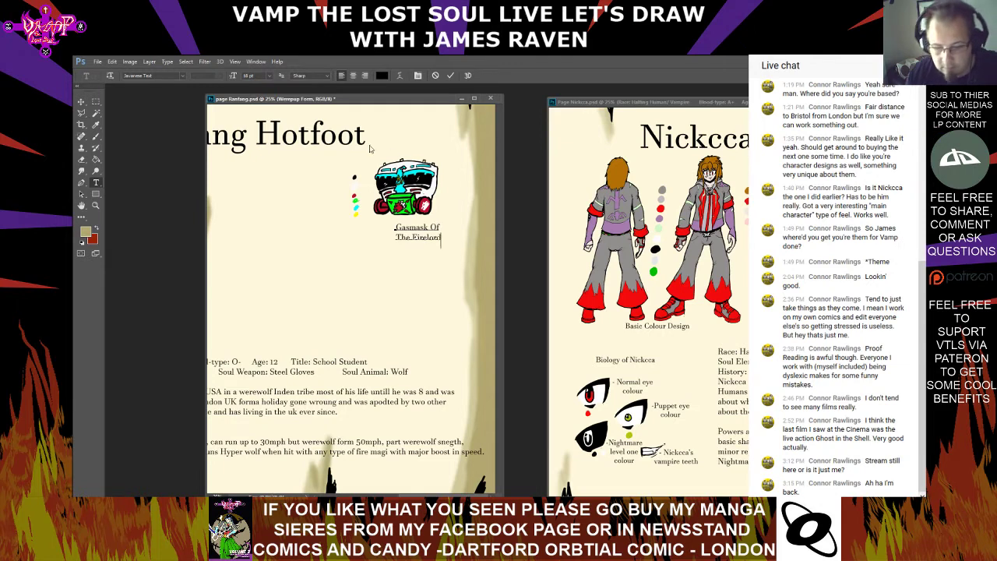
{"action": "left_click", "coordinate": [81, 102]}
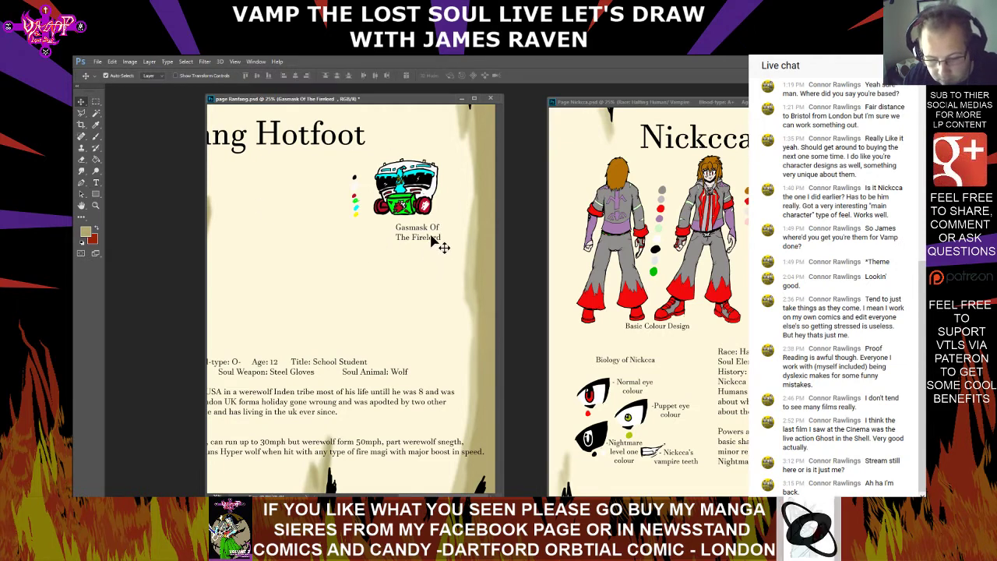
{"action": "left_click_drag", "start_coordinate": [440, 239], "coordinate": [418, 237]}
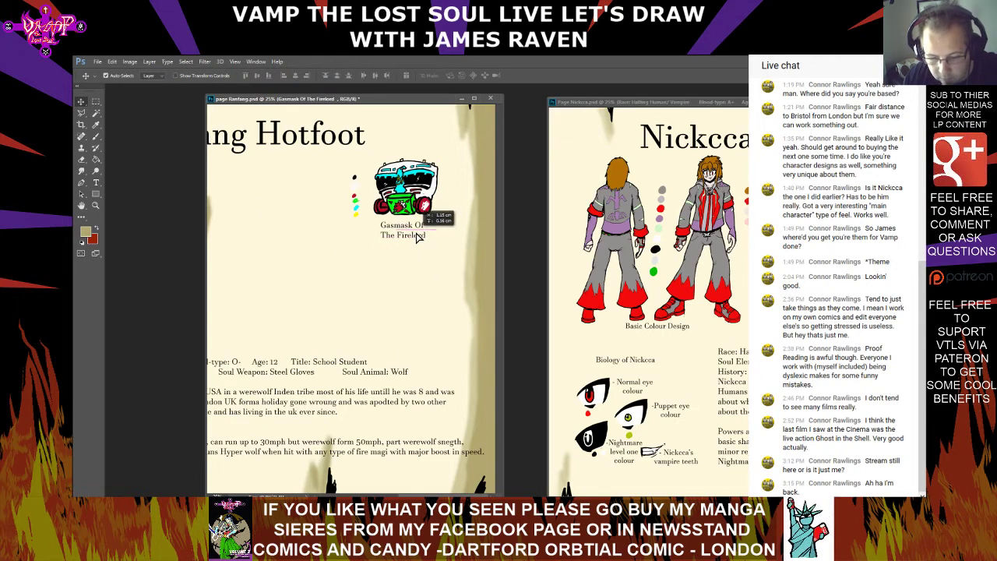
Replace "Firelord" in the mask caption with "FireWolf"
{"action": "left_click", "coordinate": [96, 182]}
{"action": "left_click", "coordinate": [421, 236]}
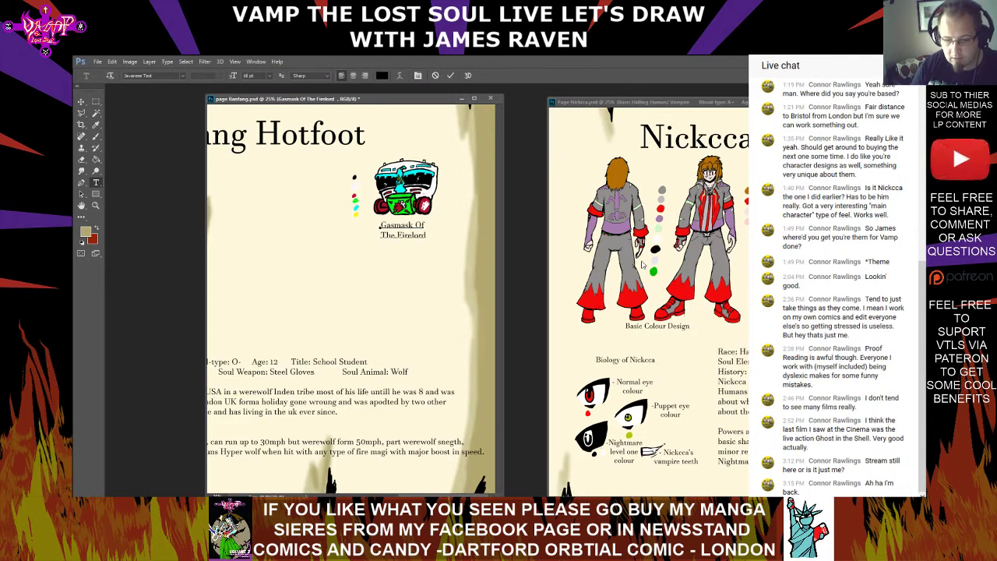
{"action": "type", "text": "Wolf"}
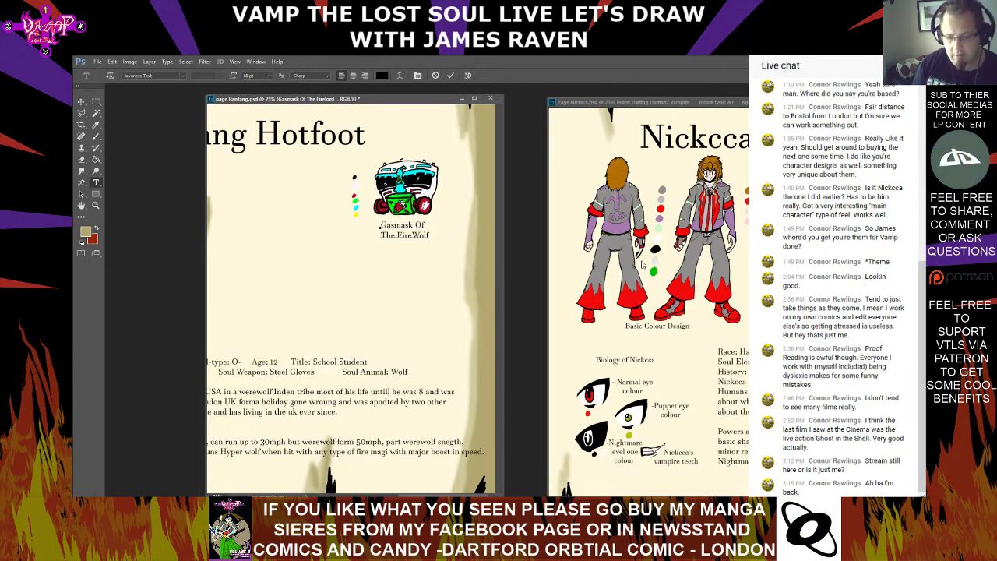
{"action": "key", "text": "ctrl+Return"}
Begin a 12 pt description on a new line beneath the mask caption with "Protects Ranfang form,"
{"action": "left_click", "coordinate": [404, 236]}
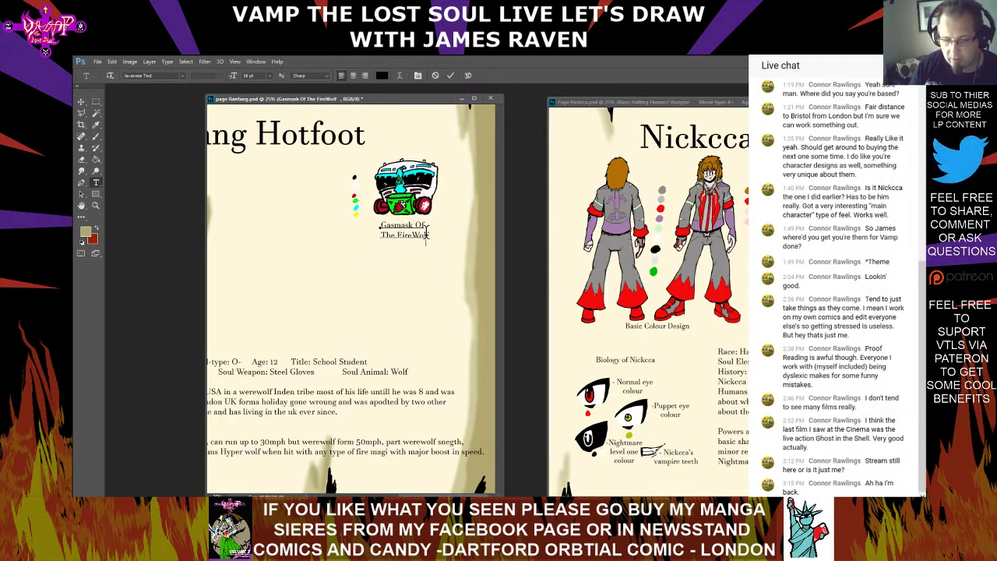
{"action": "left_click", "coordinate": [269, 76]}
{"action": "left_click", "coordinate": [275, 148]}
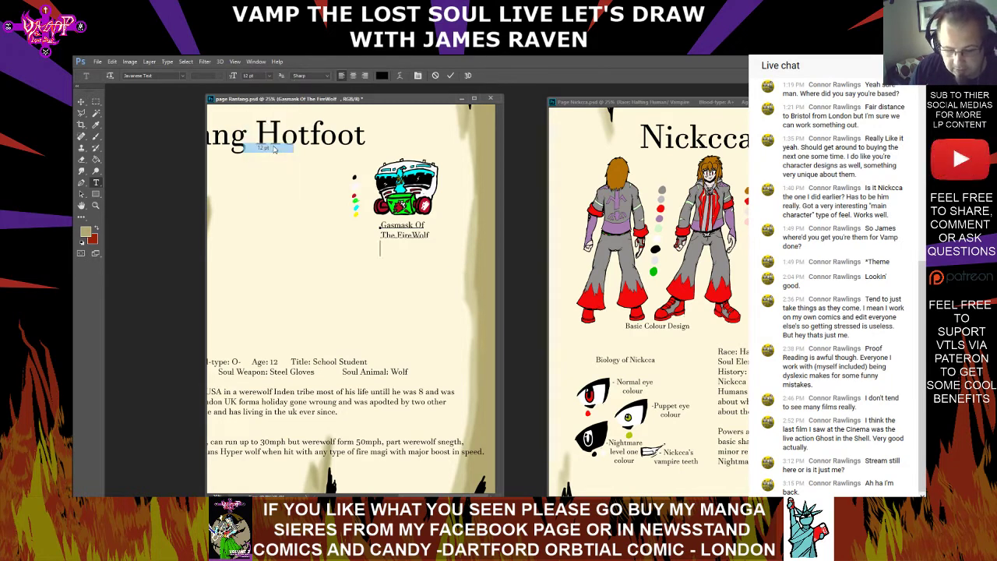
{"action": "type", "text": "Prote"}
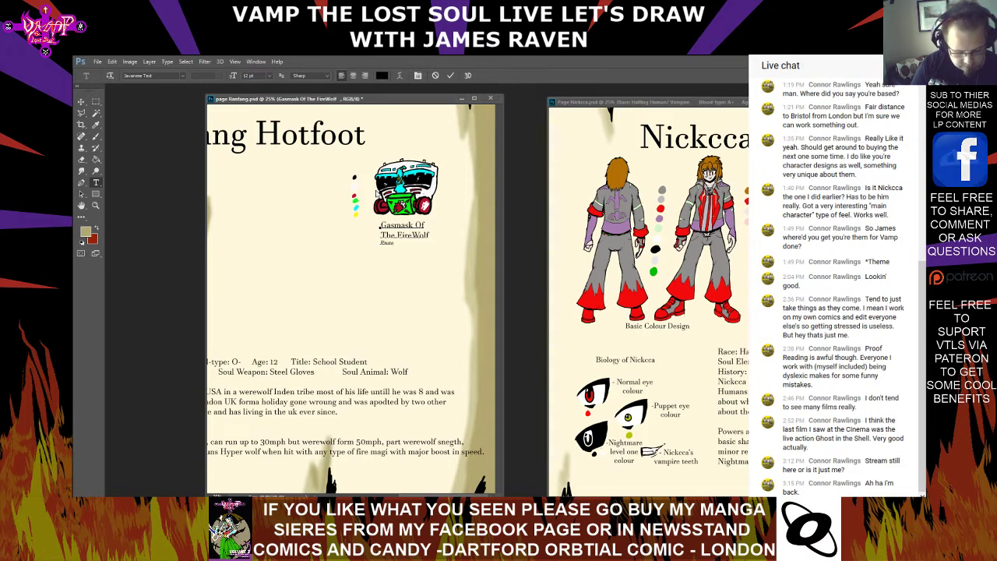
{"action": "type", "text": "cts us"}
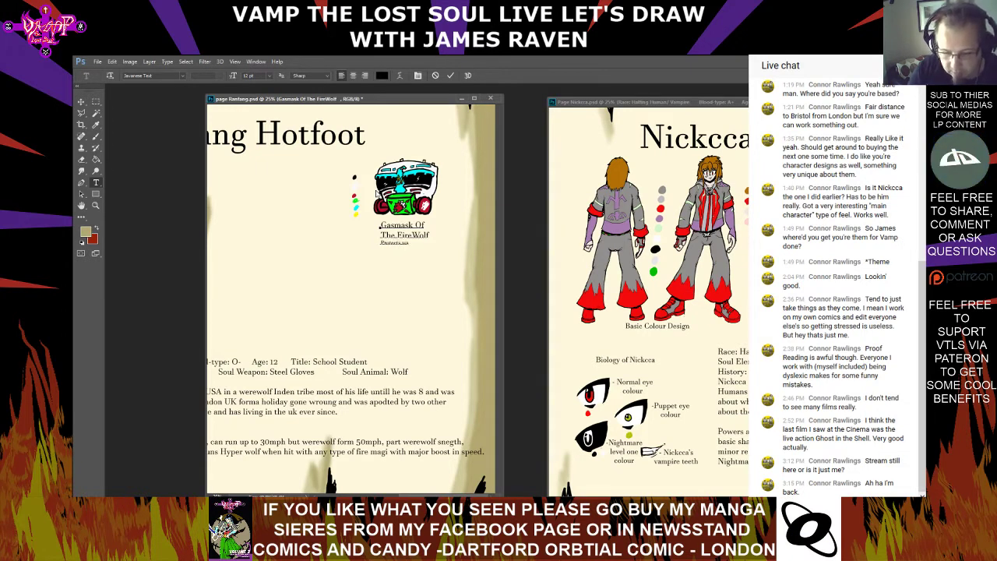
{"action": "key", "text": "BackSpace"}
{"action": "key", "text": "BackSpace"}
{"action": "key", "text": "BackSpace"}
{"action": "key", "text": "BackSpace"}
{"action": "key", "text": "BackSpace"}
{"action": "key", "text": "BackSpace"}
{"action": "key", "text": "BackSpace"}
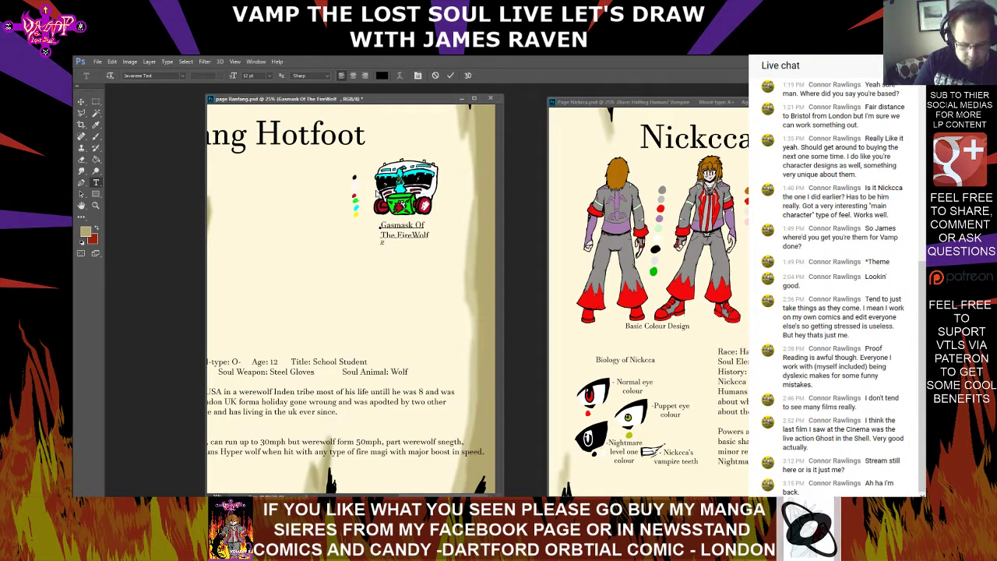
{"action": "type", "text": "Protects the"}
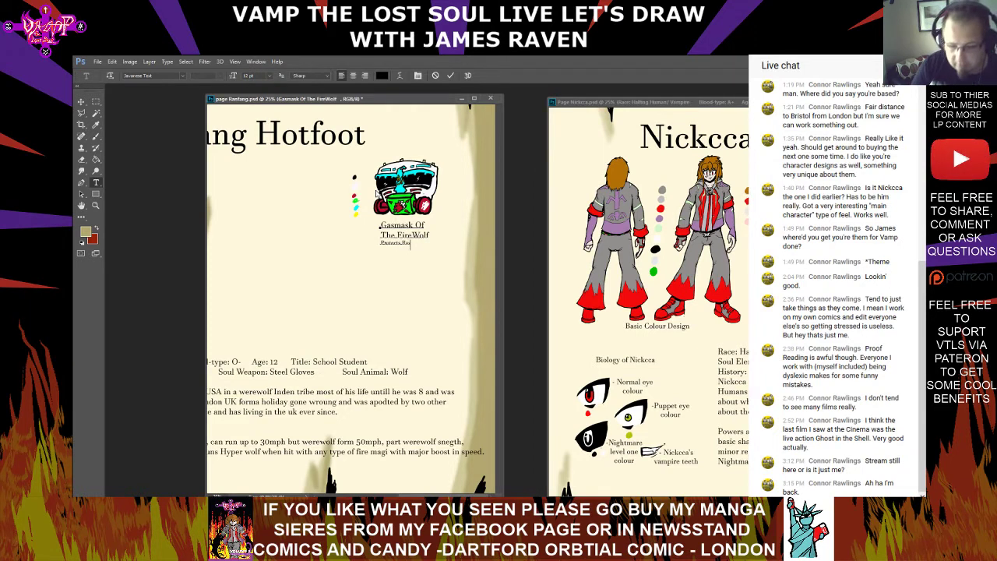
{"action": "key", "text": "BackSpace"}
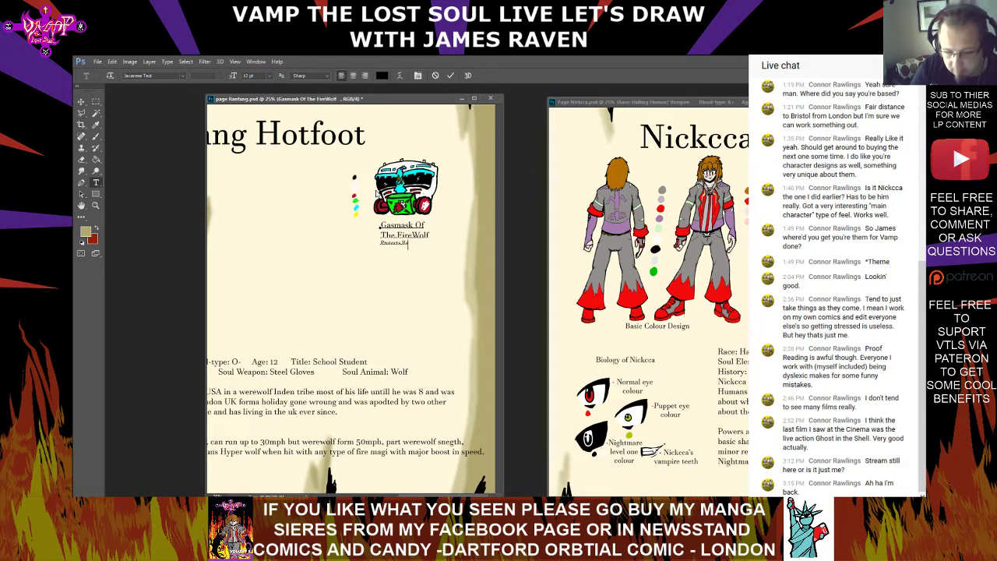
{"action": "type", "text": "n"}
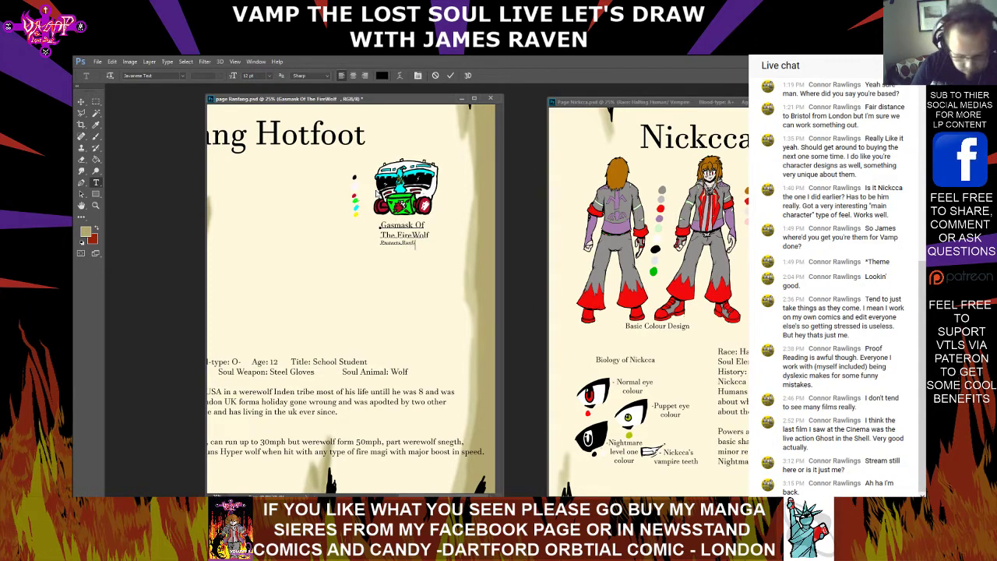
{"action": "type", "text": "fang from"}
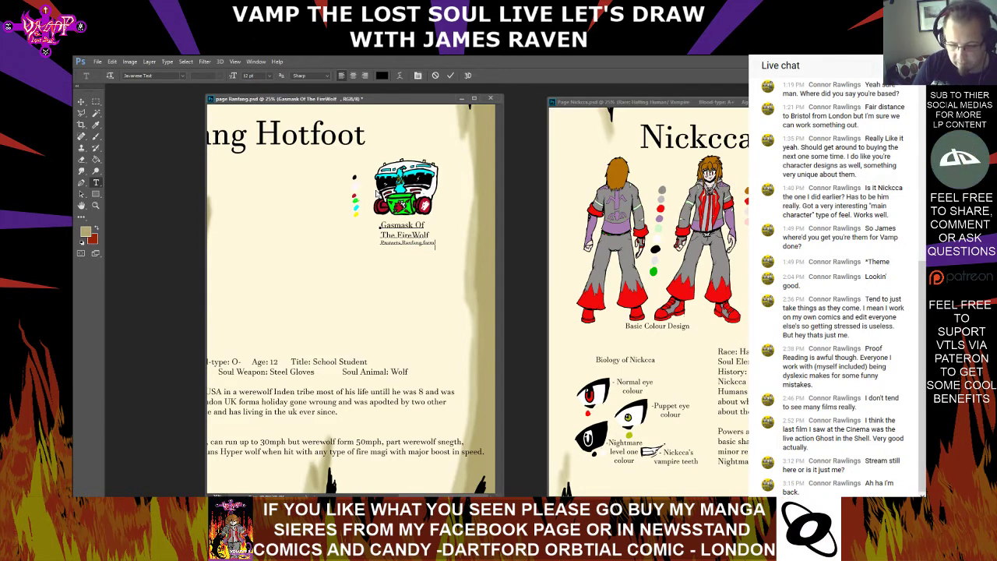
{"action": "type", "text": " getting hit i"}
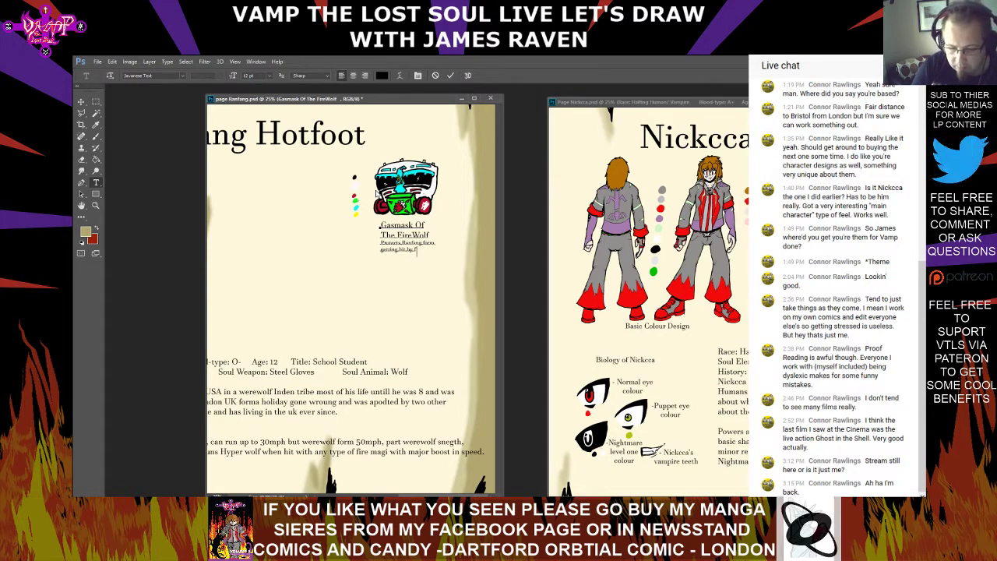
Continue the mask description with "getting hit by fire magi in the face due to"
{"action": "type", "text": "y fire Ma"}
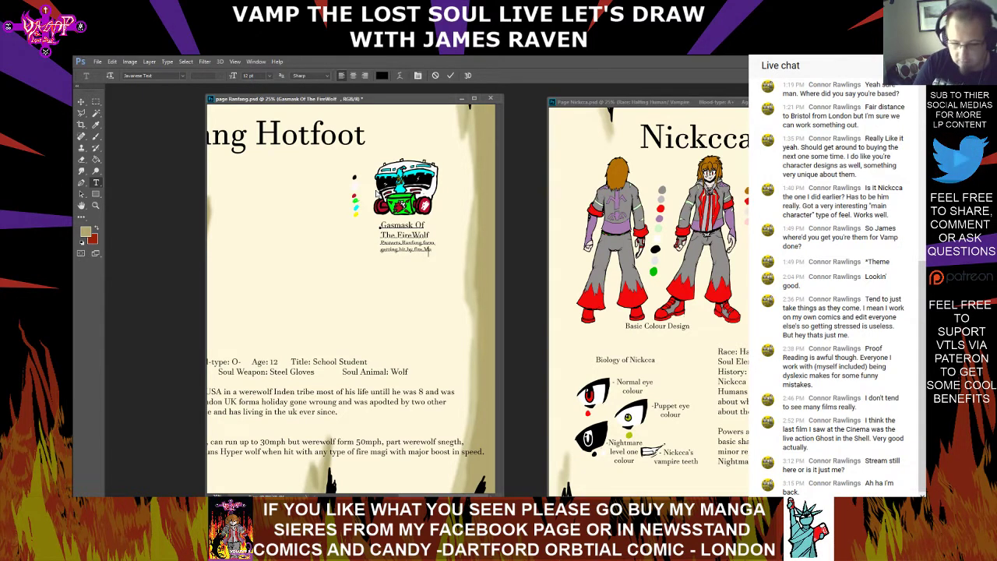
{"action": "key", "text": "BackSpace"}
{"action": "key", "text": "BackSpace"}
{"action": "type", "text": "mag"}
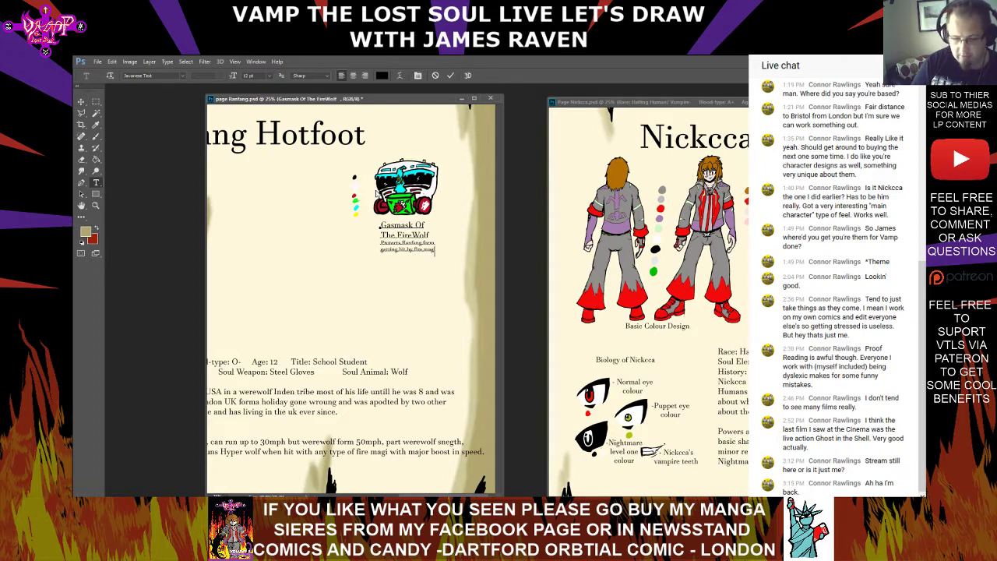
{"action": "type", "text": " in the"}
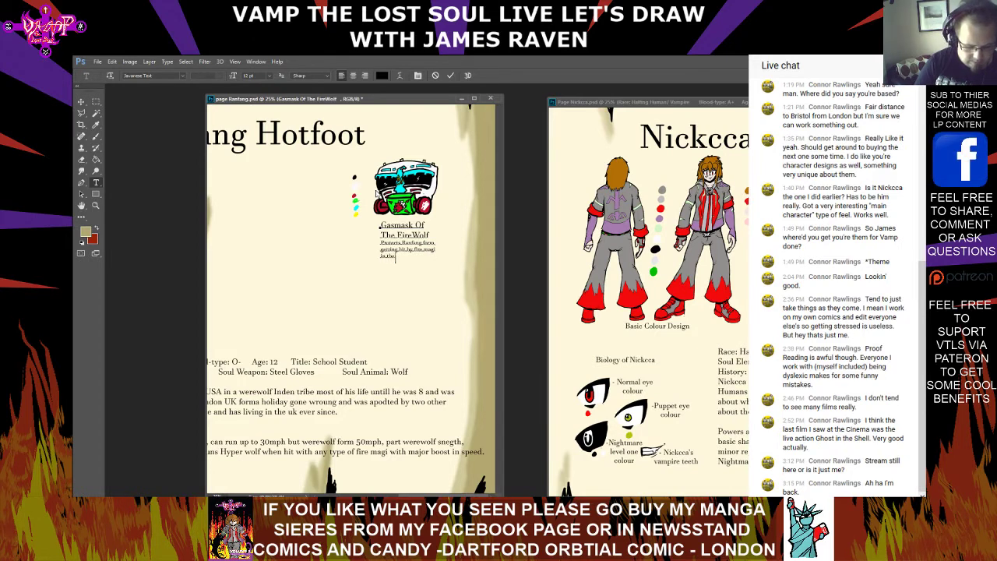
{"action": "type", "text": " face due to"}
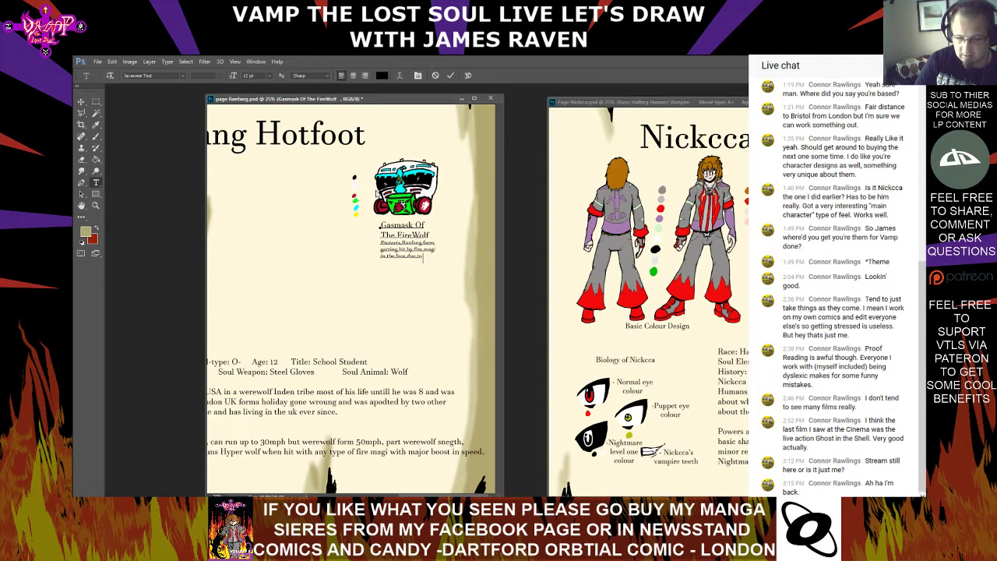
{"action": "type", "text": " his"}
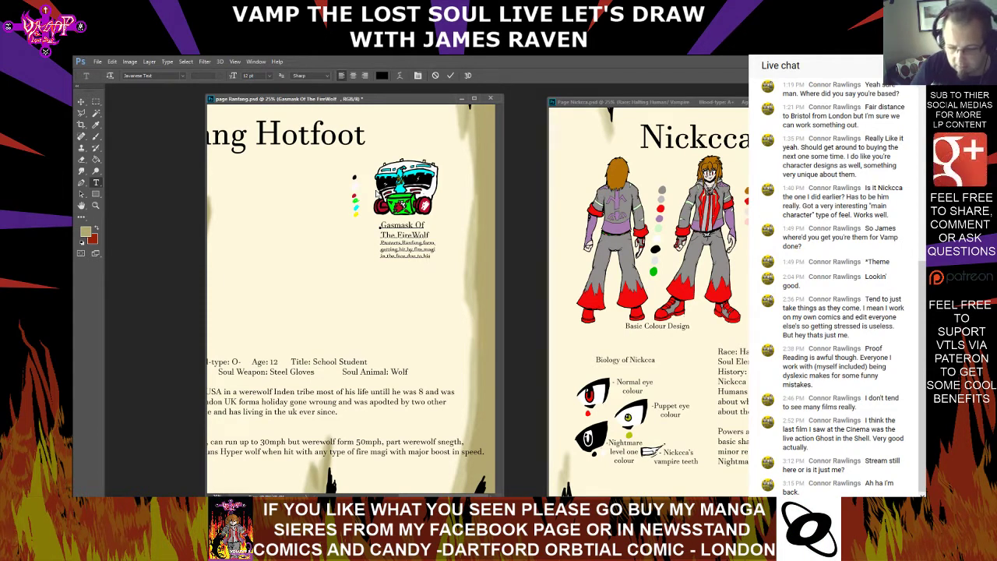
{"action": "type", "text": " olny spot se"}
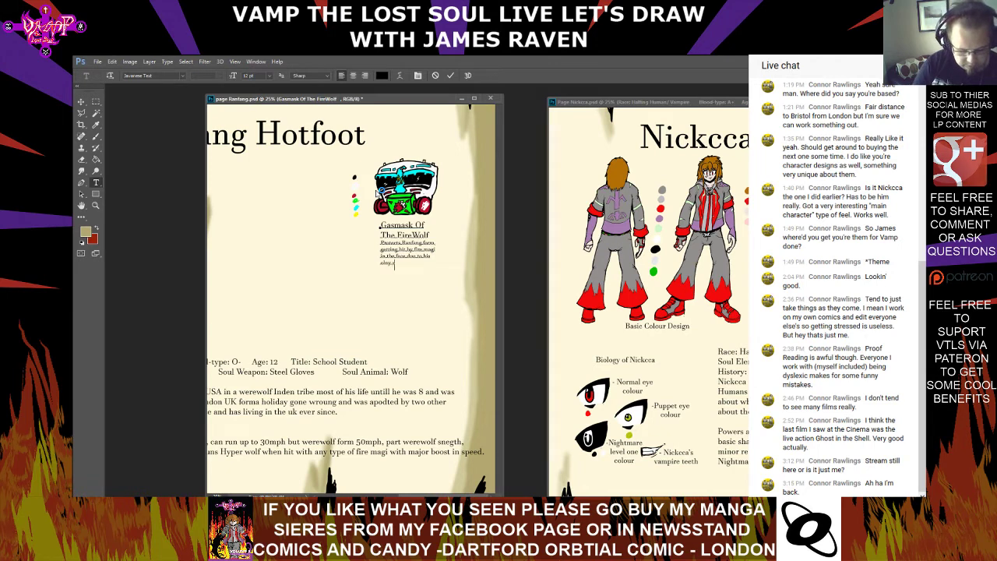
{"action": "type", "text": "re he can "}
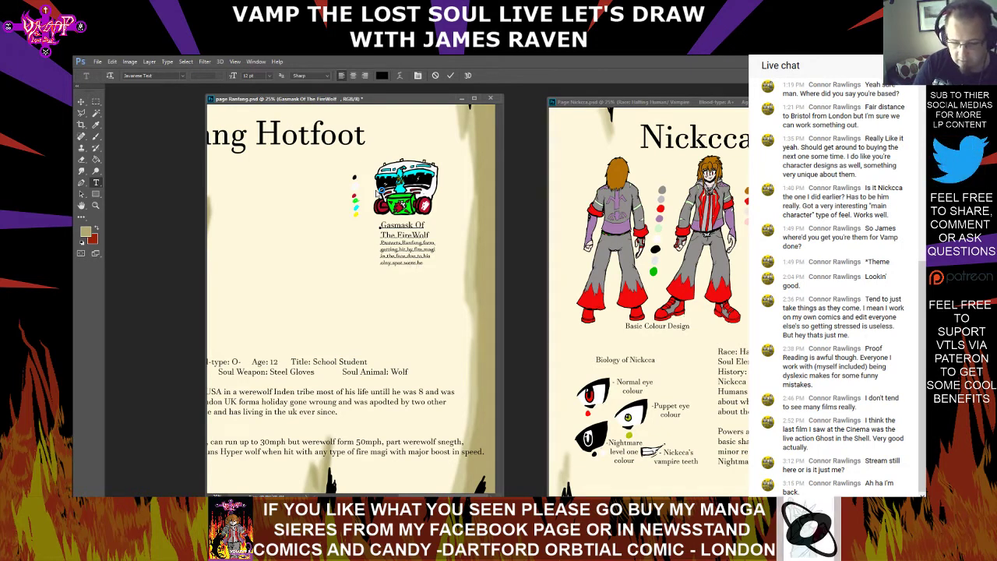
{"action": "type", "text": "at"}
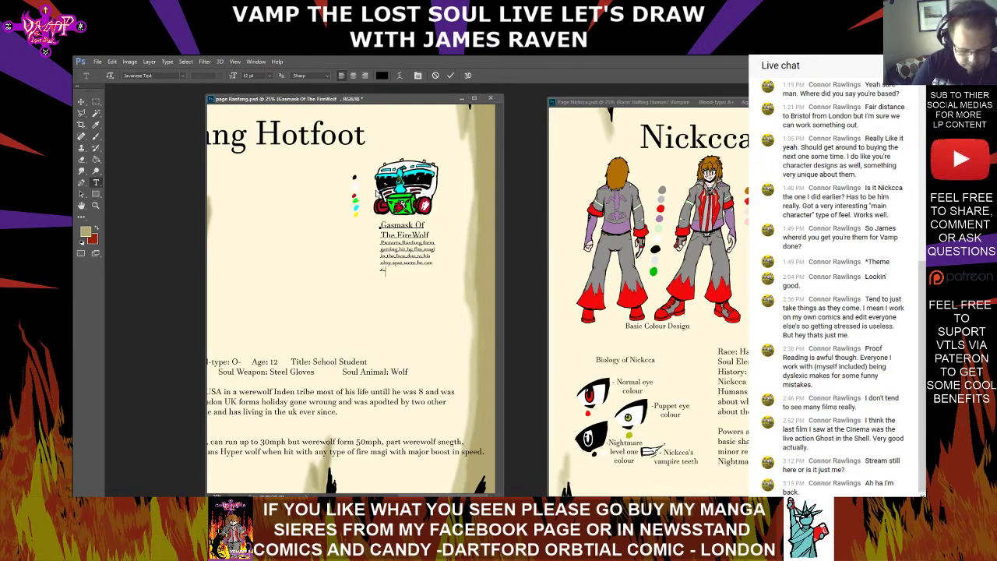
{"action": "type", "text": "n get by fire magi"}
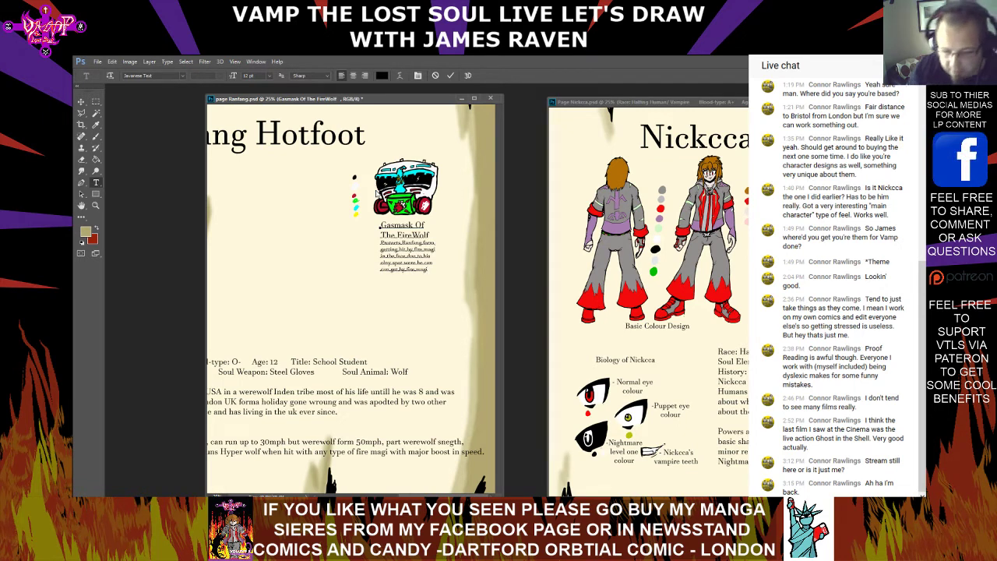
Finish the mask description with "his olny spot were he can can get by fire magi" and commit the text
{"action": "key", "text": "ctrl+Return"}
Shift the mask text slightly left and join its title "Gasmask Of The FireWolf" onto one line
{"action": "left_click", "coordinate": [81, 102]}
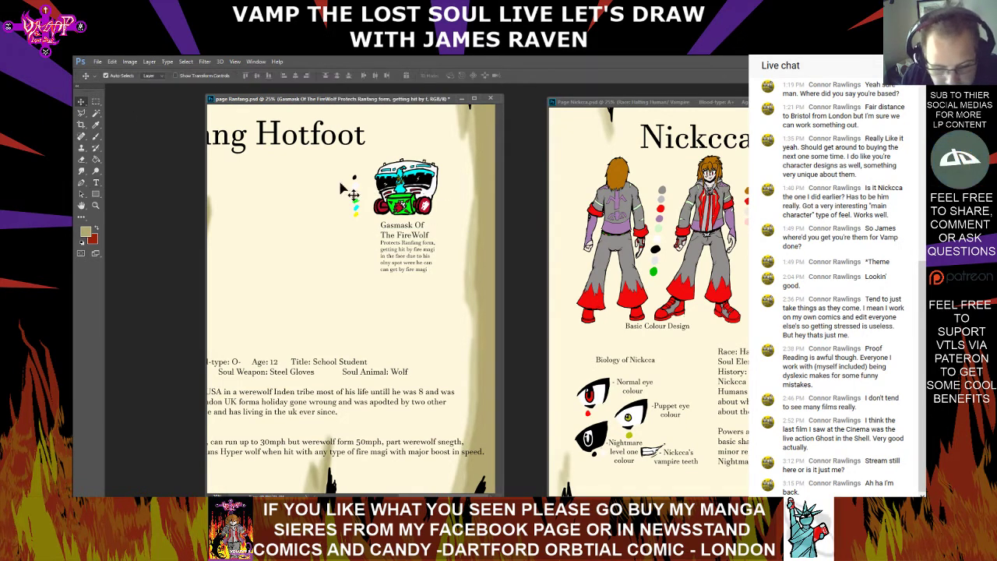
{"action": "left_click_drag", "start_coordinate": [434, 252], "coordinate": [428, 251]}
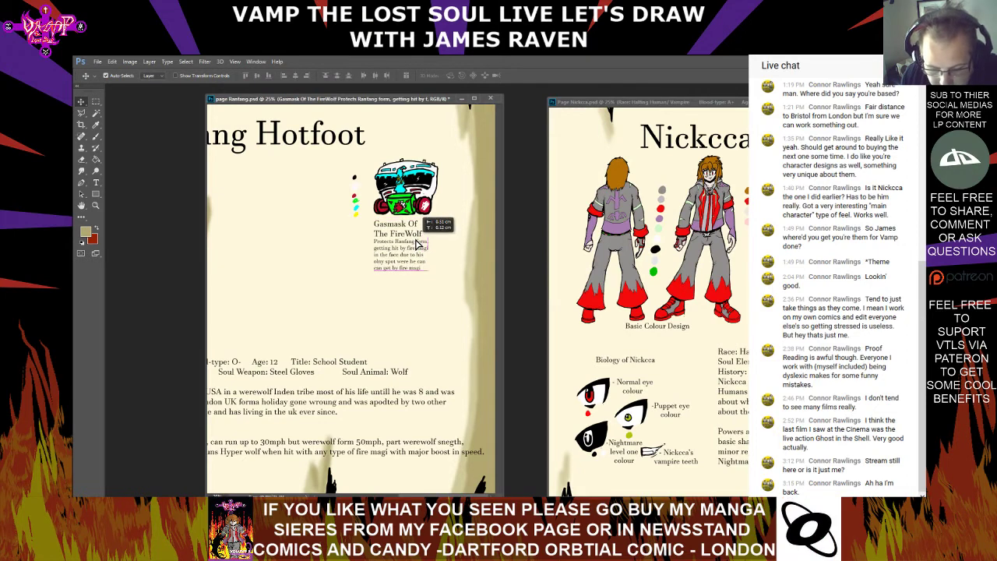
{"action": "left_click", "coordinate": [96, 183]}
{"action": "left_click", "coordinate": [375, 227]}
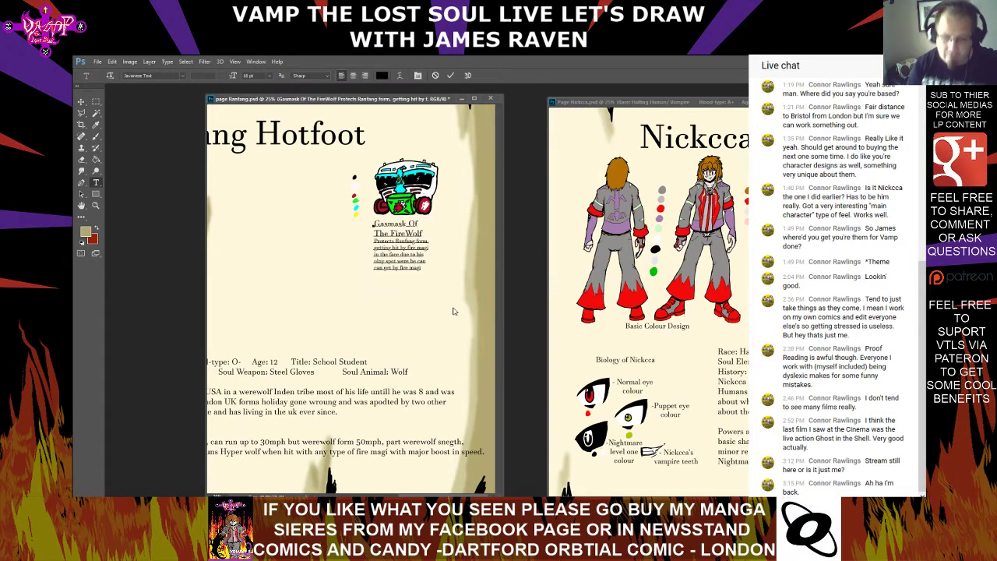
{"action": "key", "text": "BackSpace"}
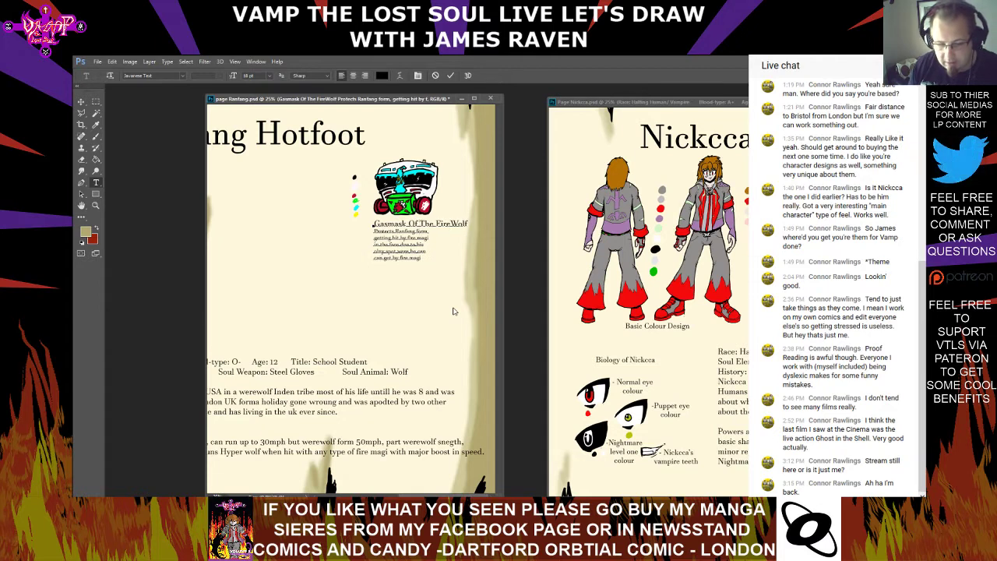
Center-align the mask title and description and move the text block directly beneath the mask drawing
{"action": "left_click_drag", "start_coordinate": [420, 260], "coordinate": [372, 222]}
{"action": "left_click", "coordinate": [353, 76]}
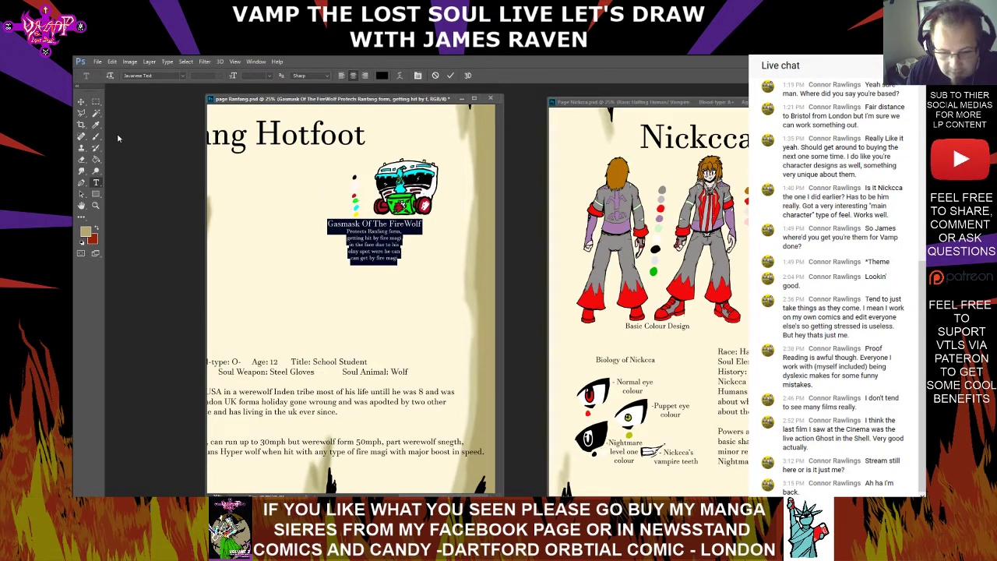
{"action": "left_click", "coordinate": [82, 102]}
{"action": "left_click_drag", "start_coordinate": [375, 230], "coordinate": [410, 228]}
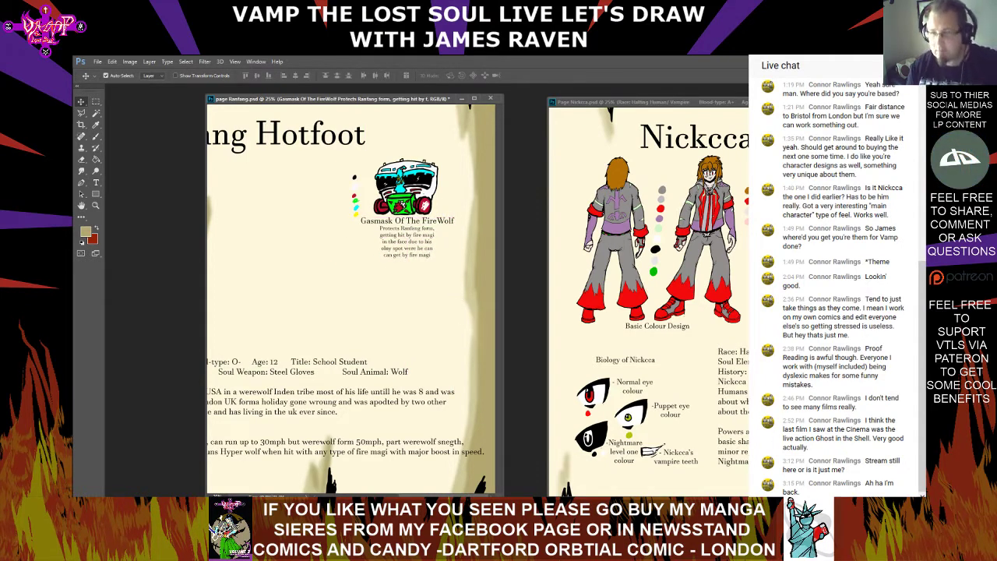
Center-align the "Normal eye colour" label and move it right so it sits beneath the eye drawing
{"action": "left_click_drag", "start_coordinate": [446, 496], "coordinate": [357, 495]}
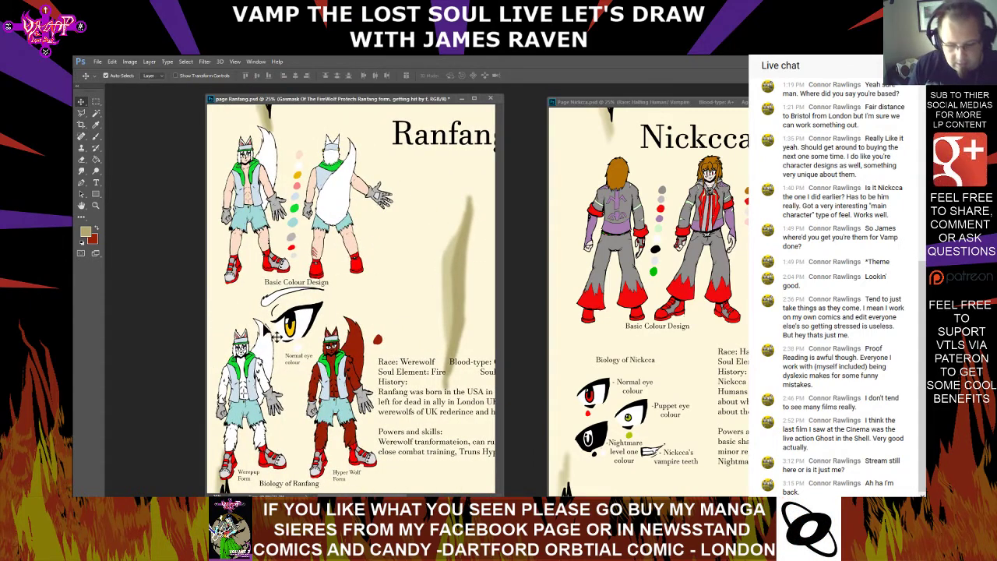
{"action": "left_click", "coordinate": [96, 182]}
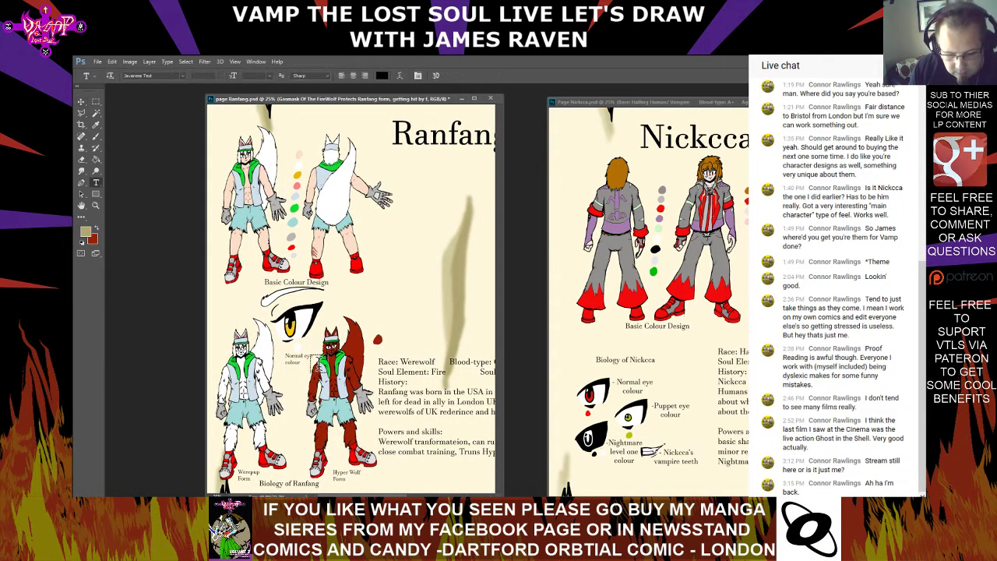
{"action": "left_click", "coordinate": [296, 358]}
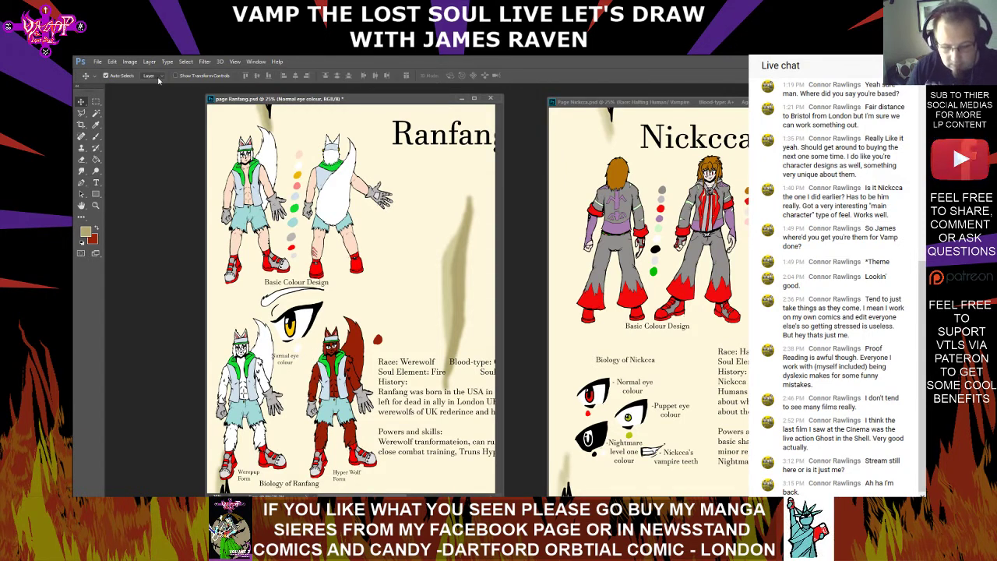
{"action": "key", "text": "Right"}
{"action": "key", "text": "Right"}
{"action": "key", "text": "Right"}
{"action": "key", "text": "Right"}
{"action": "key", "text": "Right"}
{"action": "key", "text": "Right"}
{"action": "key", "text": "Right"}
{"action": "key", "text": "Right"}
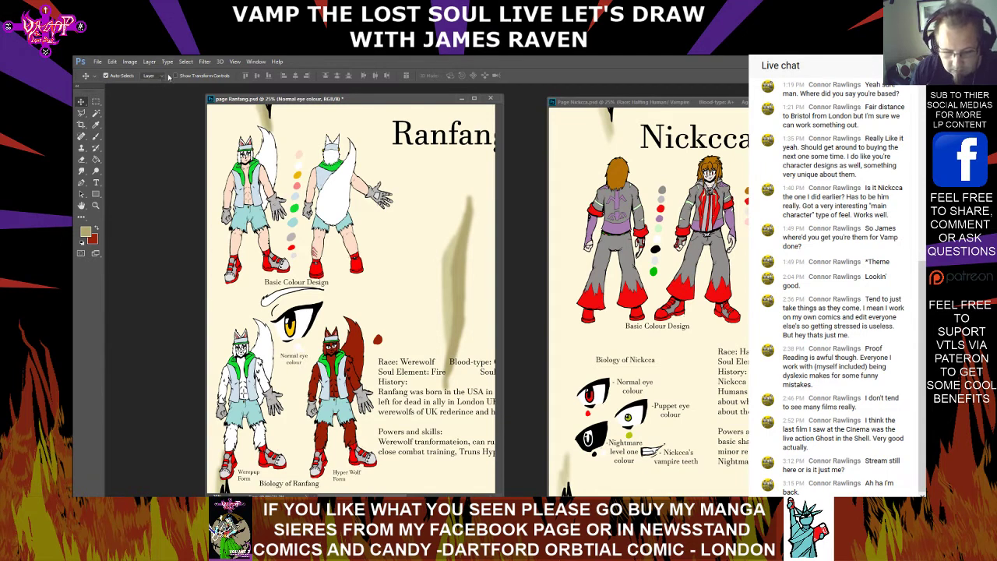
Center-align the "Werepup Form" label and move it back beside the white wolf figure's feet
{"action": "left_click", "coordinate": [101, 184]}
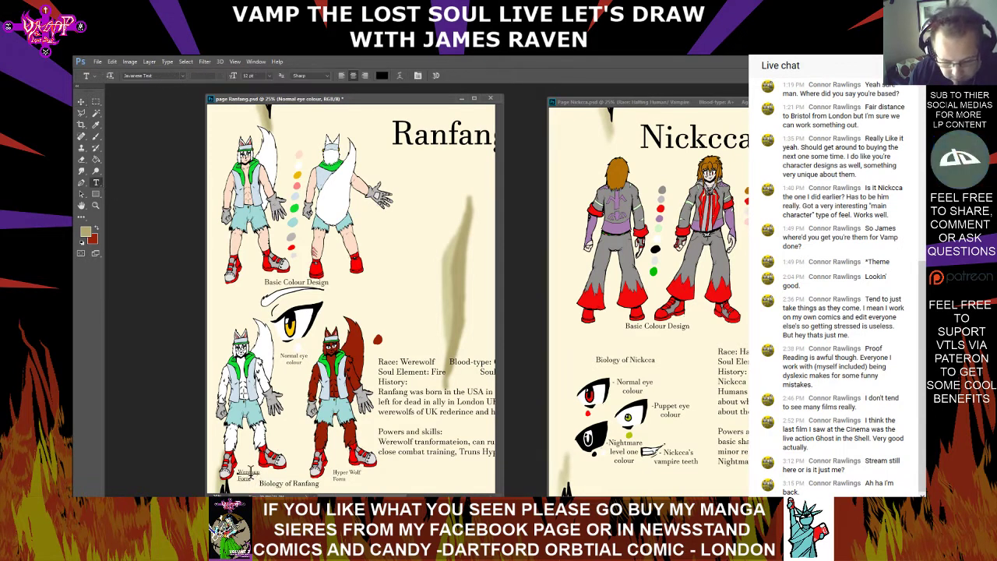
{"action": "left_click", "coordinate": [249, 475]}
{"action": "left_click_drag", "start_coordinate": [250, 477], "coordinate": [231, 463]}
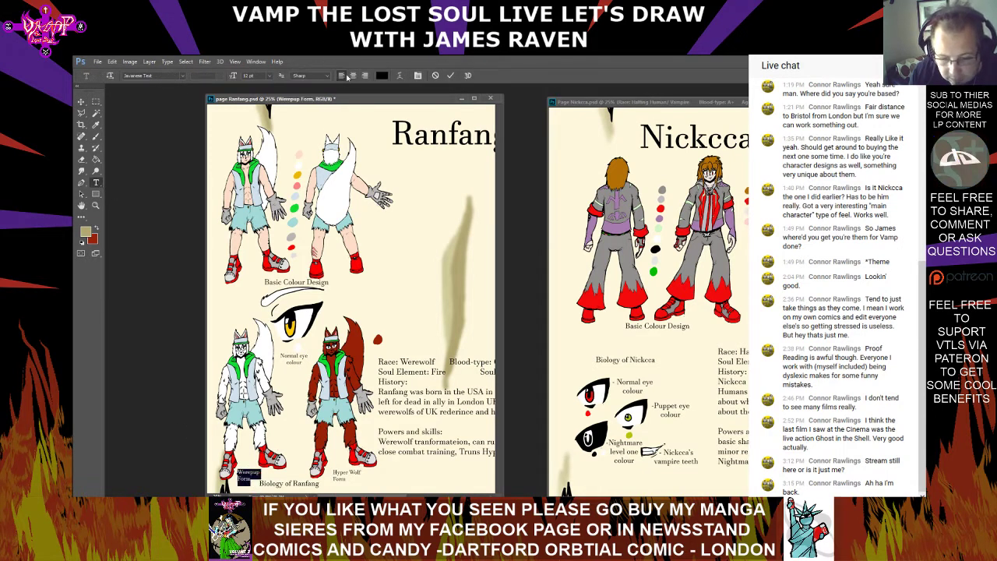
{"action": "left_click", "coordinate": [81, 102]}
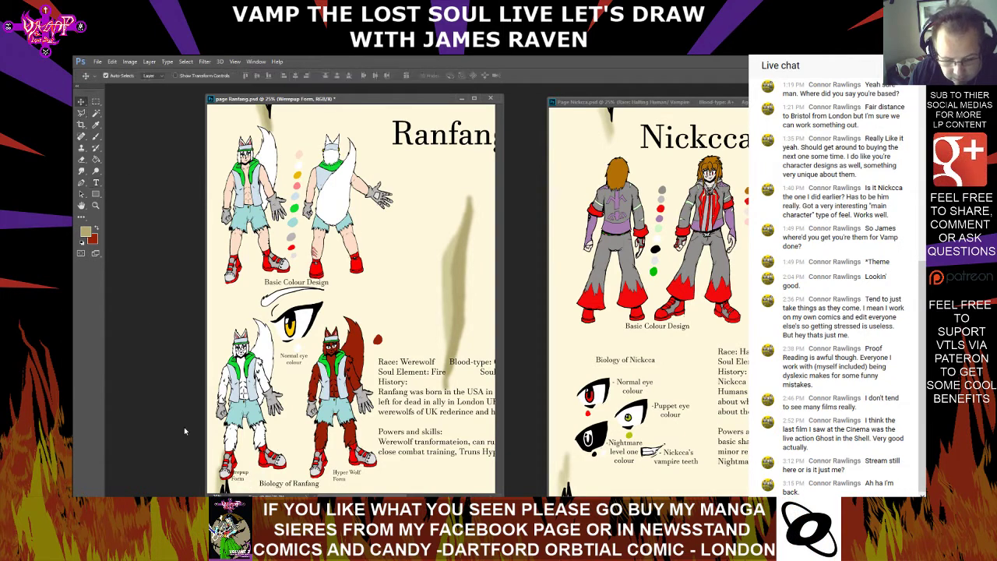
{"action": "left_click_drag", "start_coordinate": [248, 481], "coordinate": [252, 475]}
Center-align the "Hyper Wolf Form" label at the red wolf figure's feet
{"action": "left_click", "coordinate": [96, 182]}
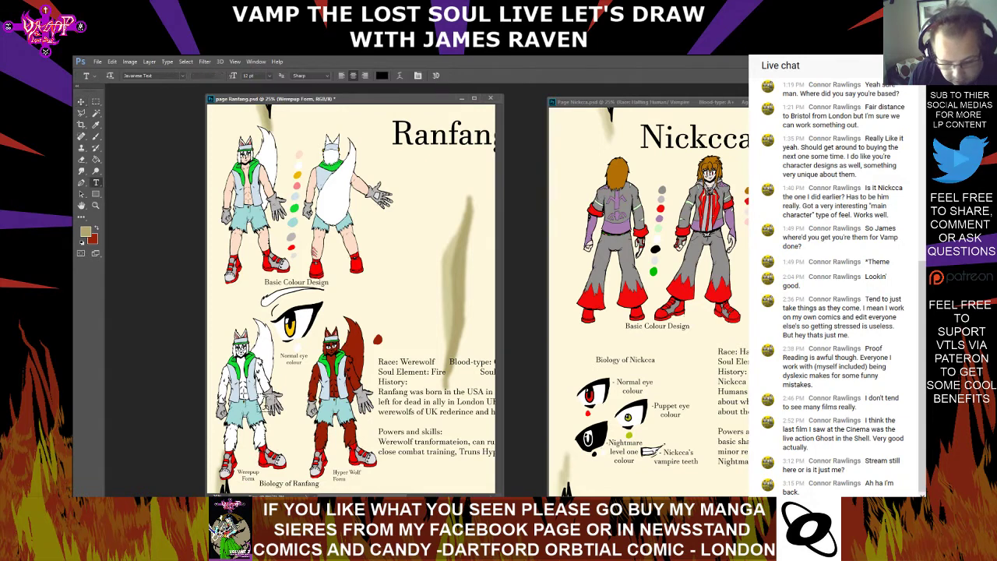
{"action": "left_click", "coordinate": [335, 474]}
{"action": "left_click_drag", "start_coordinate": [335, 475], "coordinate": [395, 477]}
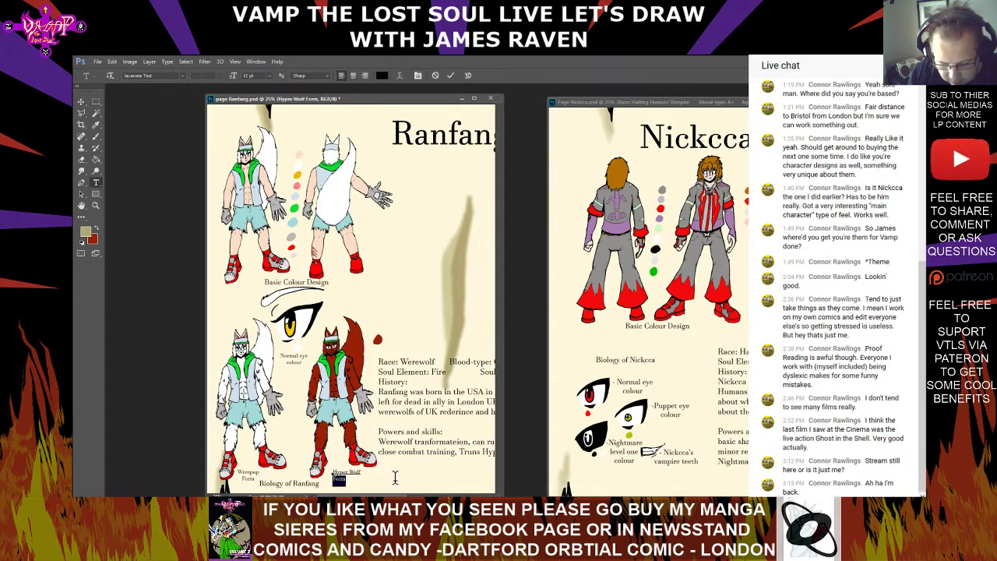
{"action": "left_click", "coordinate": [353, 76]}
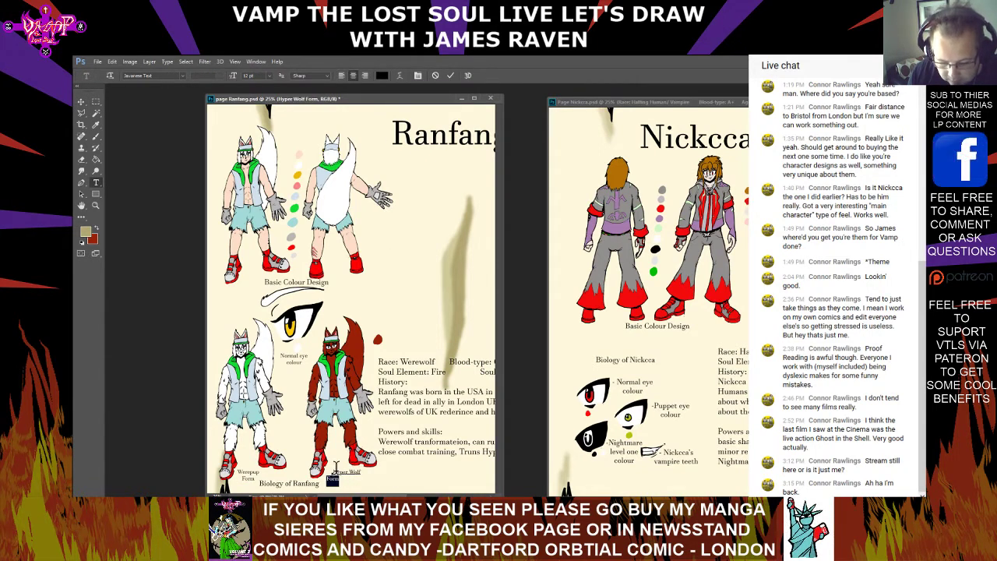
{"action": "left_click", "coordinate": [343, 473]}
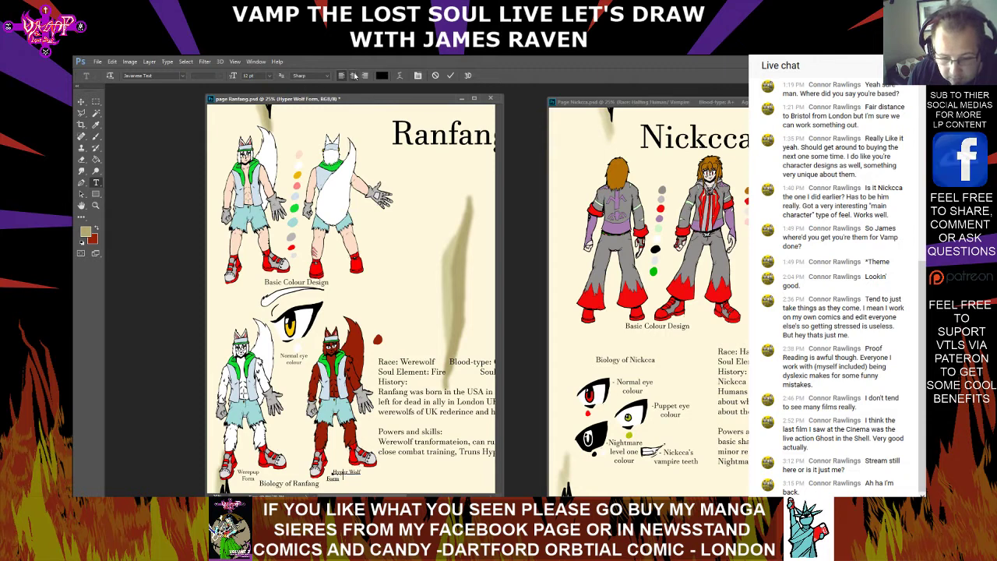
Move the "Biology of Ranfang" caption slightly right so it sits between the two wolf form labels
{"action": "left_click", "coordinate": [80, 101]}
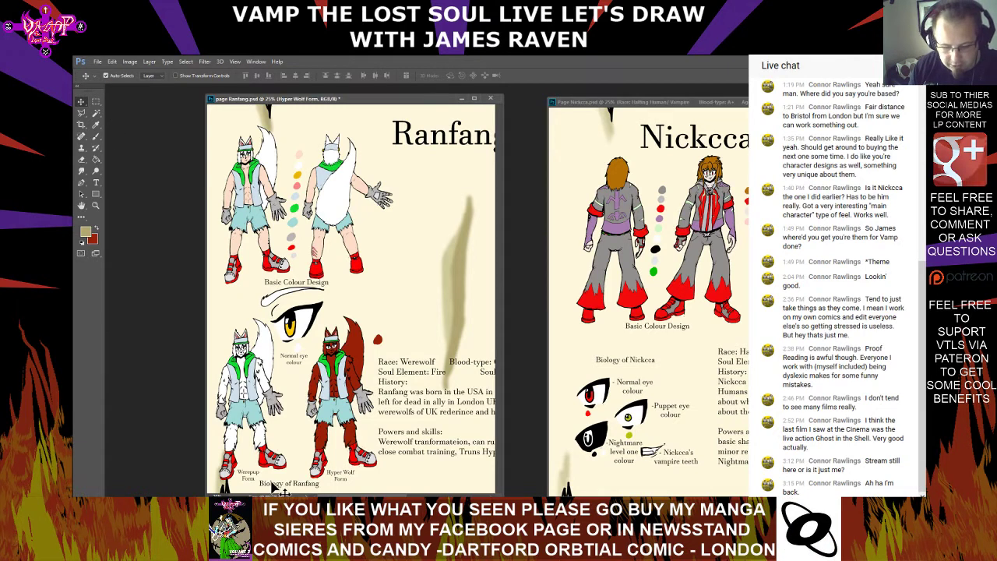
{"action": "left_click", "coordinate": [286, 487]}
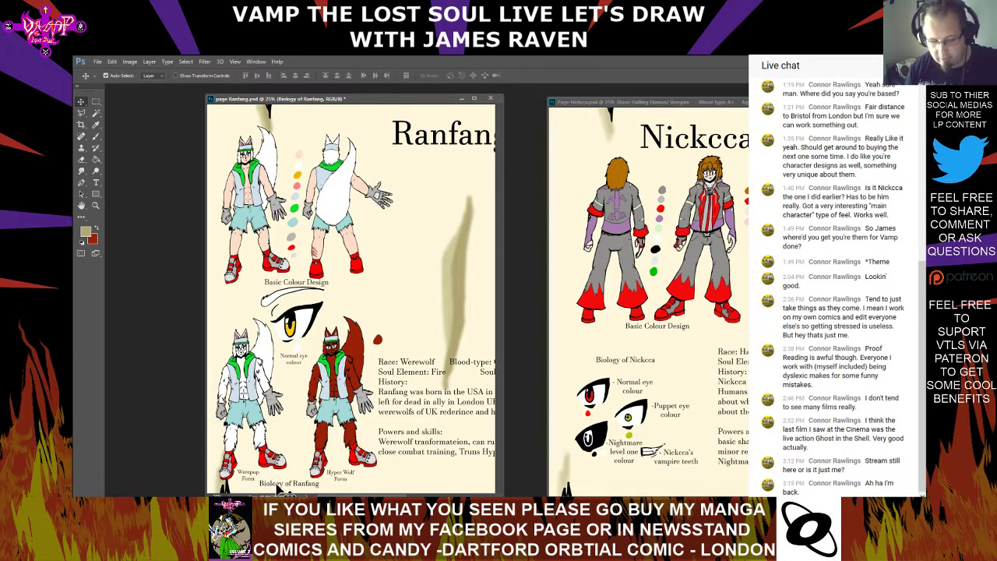
{"action": "left_click_drag", "start_coordinate": [287, 486], "coordinate": [293, 487]}
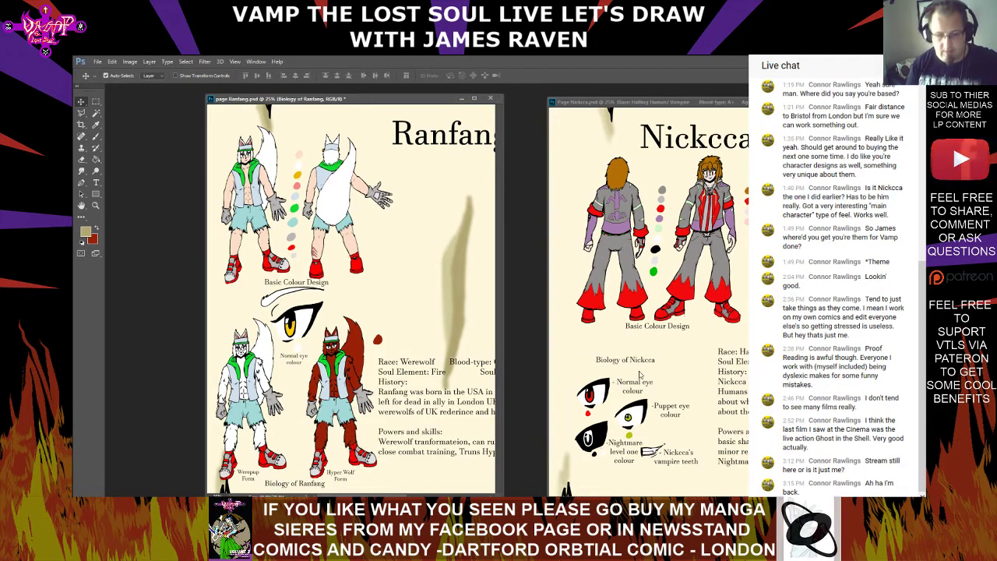
Spell-check the gasmask title and description, changing words to "Gas mask", "Fire Wolf" and "only" while ignoring "Ranfang"
{"action": "left_click_drag", "start_coordinate": [335, 496], "coordinate": [439, 496]}
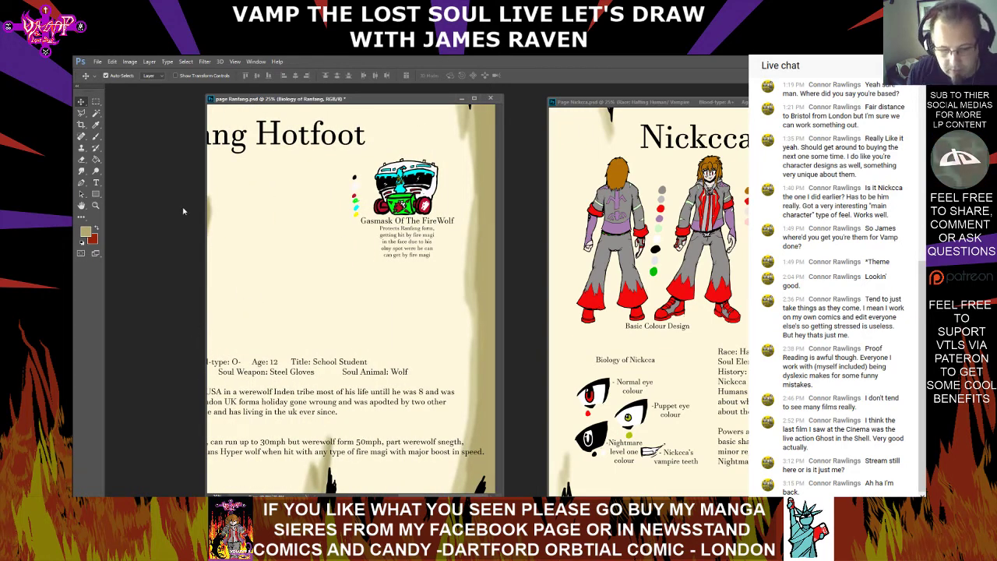
{"action": "key", "text": "t"}
{"action": "left_click", "coordinate": [421, 219]}
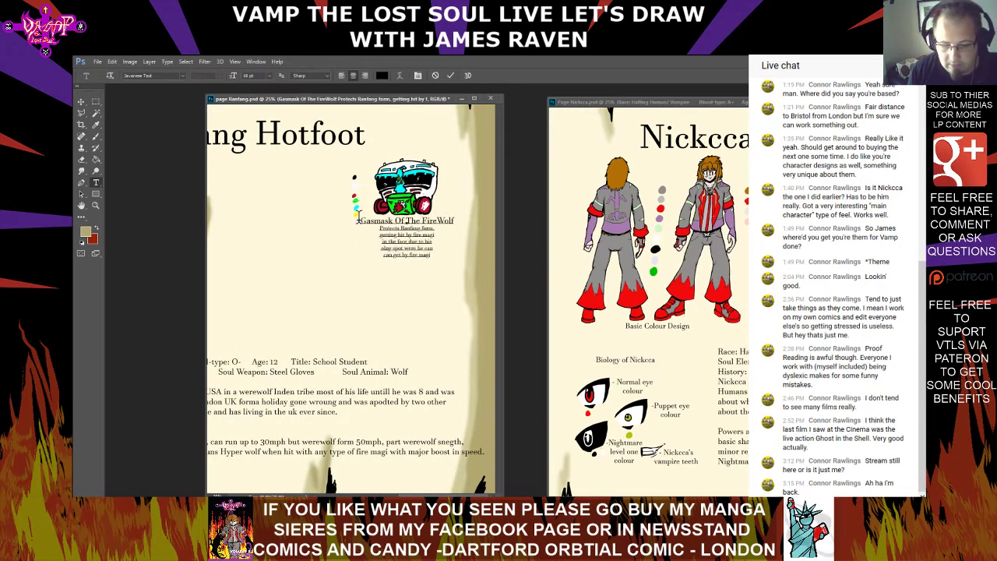
{"action": "left_click_drag", "start_coordinate": [360, 220], "coordinate": [448, 250]}
{"action": "right_click", "coordinate": [413, 250]}
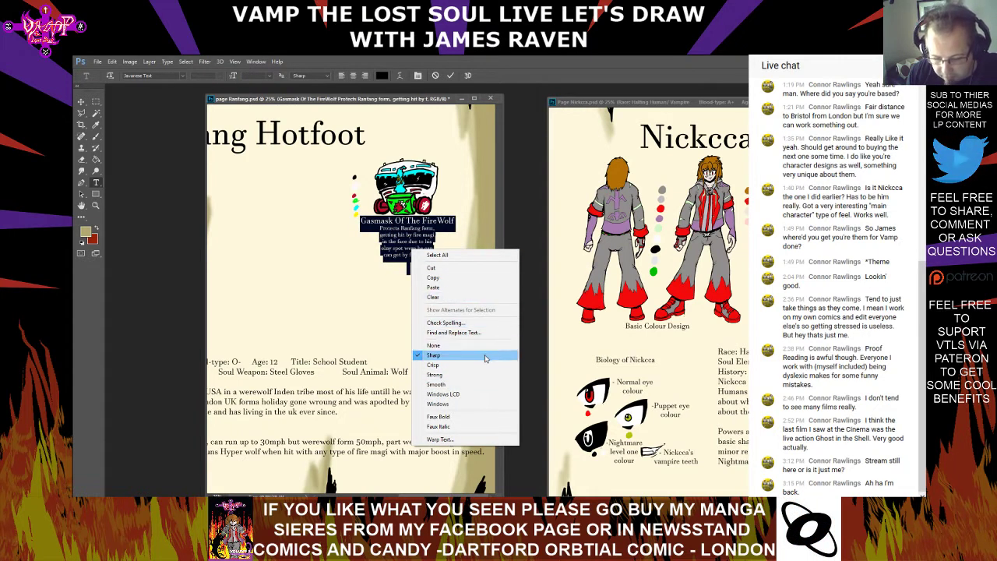
{"action": "left_click", "coordinate": [483, 324]}
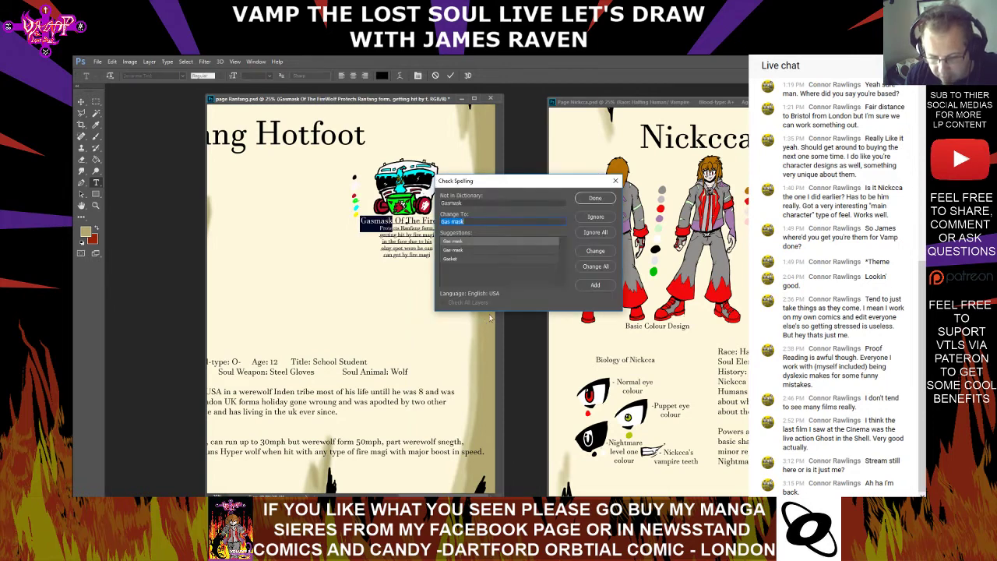
{"action": "double_click", "coordinate": [525, 240]}
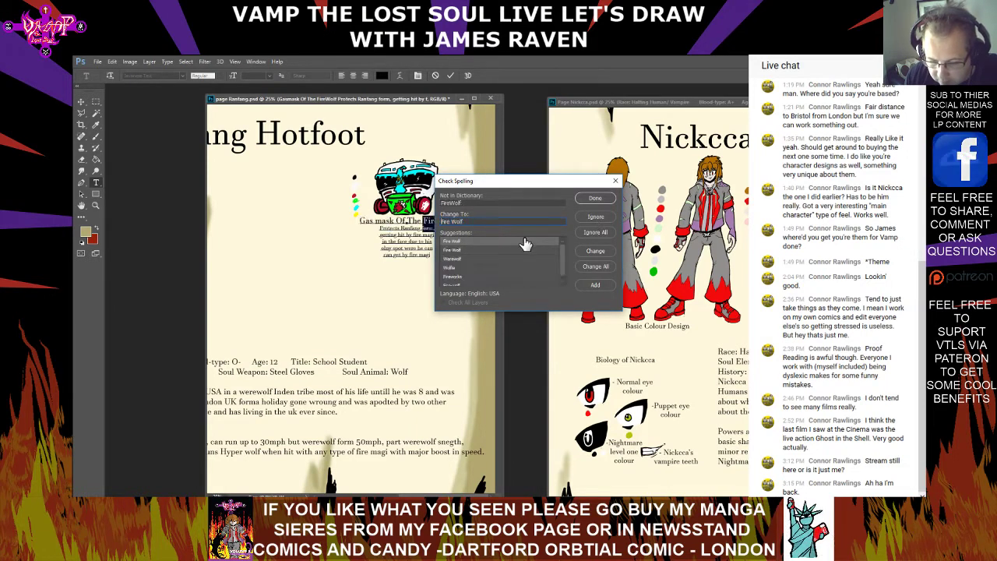
{"action": "double_click", "coordinate": [525, 242]}
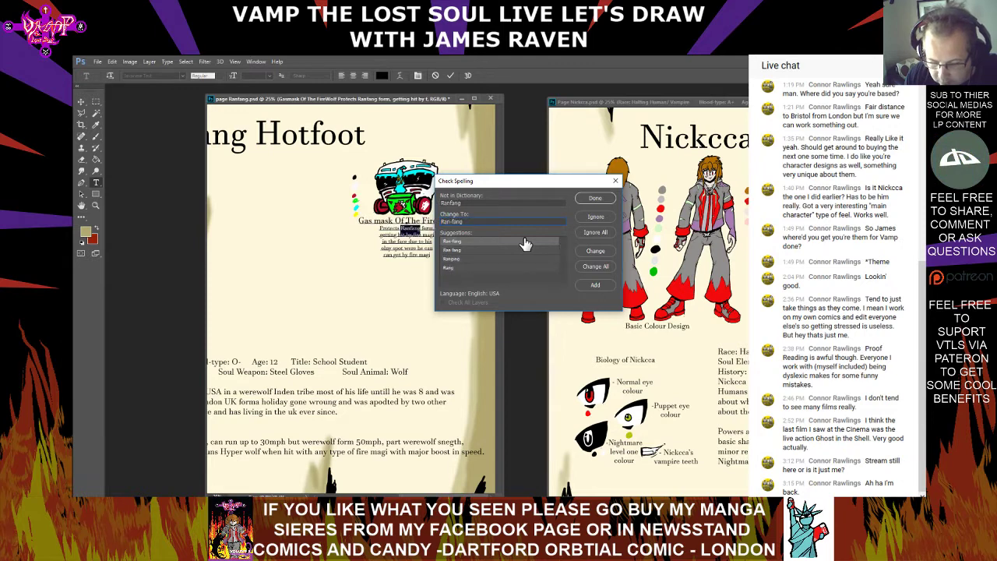
{"action": "left_click", "coordinate": [588, 222]}
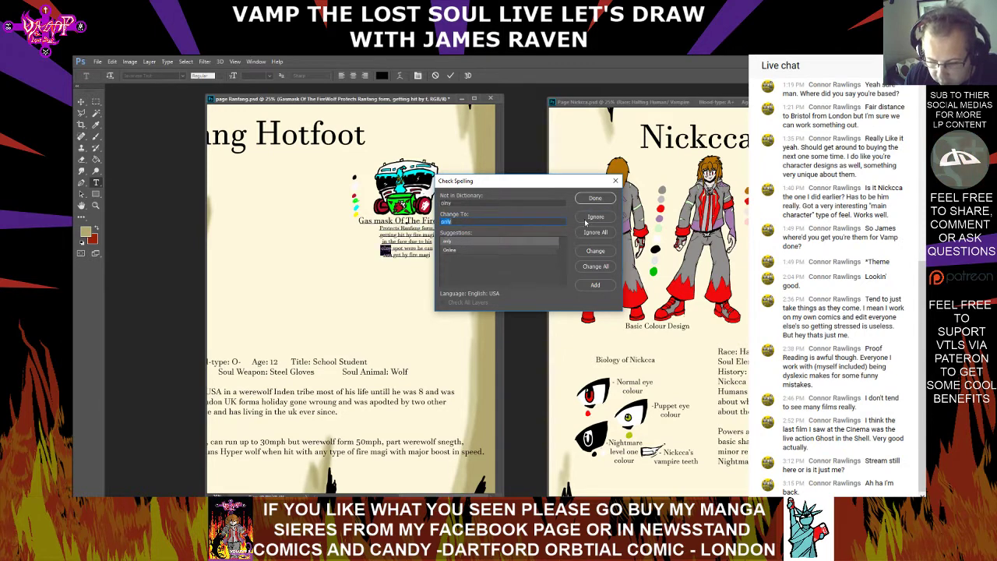
{"action": "double_click", "coordinate": [515, 242]}
{"action": "left_click", "coordinate": [499, 226]}
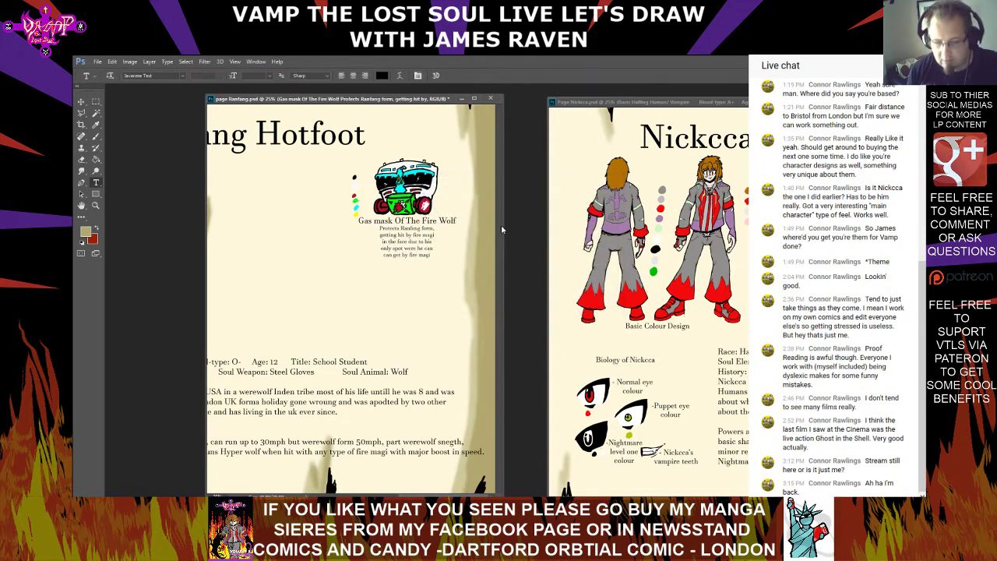
Move the Page Nickcca.psd window further away from page Ranfang.psd and make the Ranfang page active again
{"action": "scroll", "coordinate": [350, 300], "scroll_direction": "left", "scroll_amount": 5}
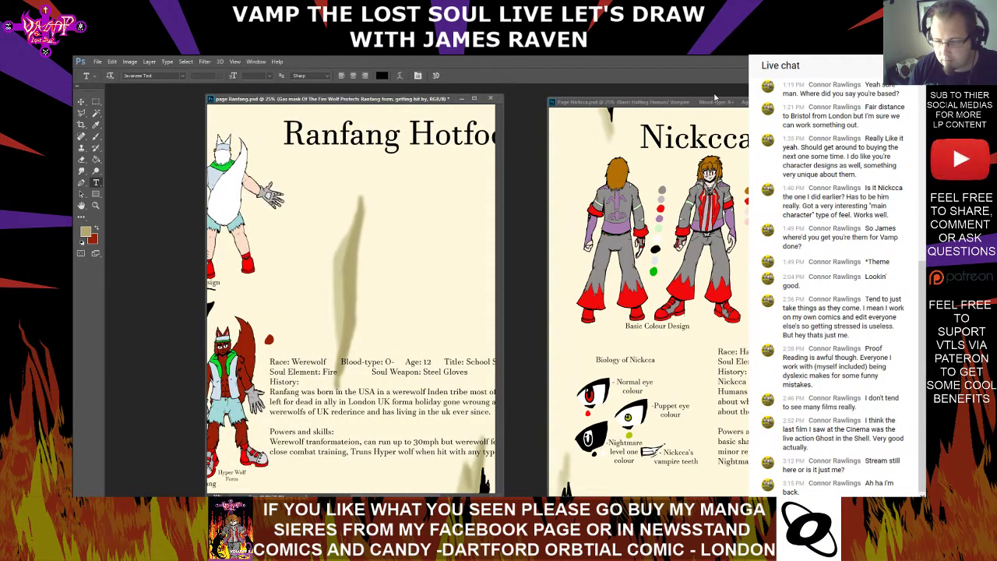
{"action": "left_click_drag", "start_coordinate": [711, 109], "coordinate": [763, 115]}
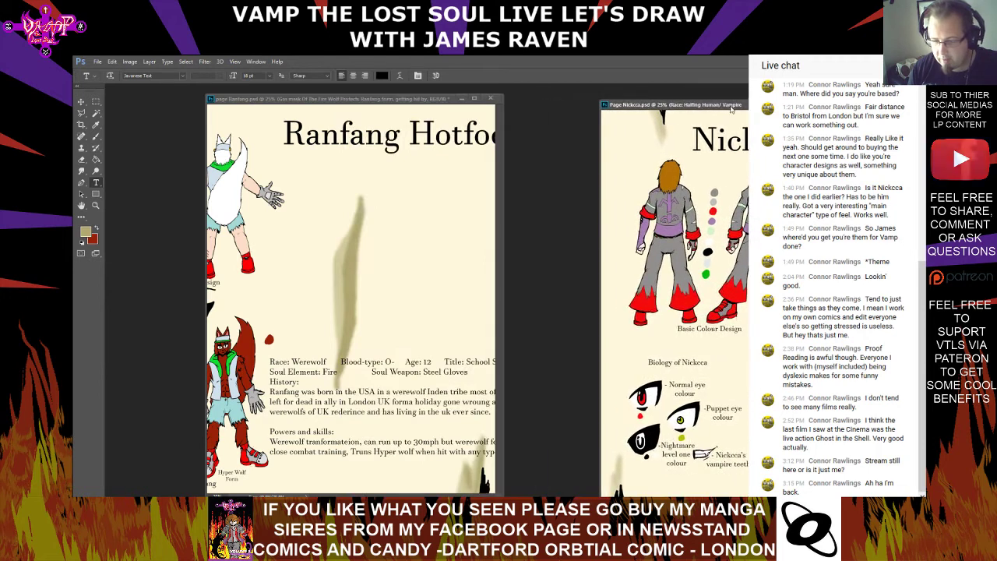
{"action": "left_click", "coordinate": [331, 101]}
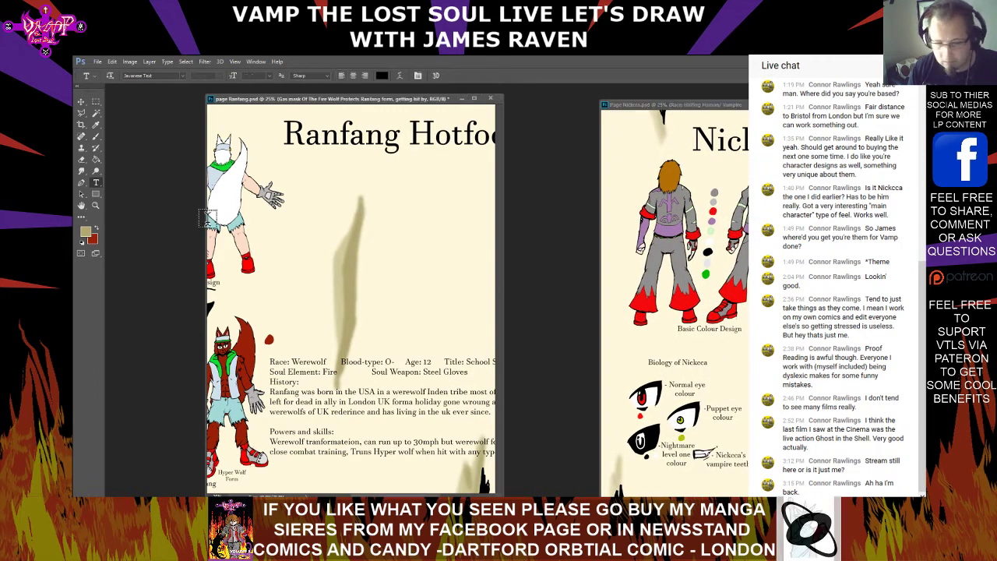
Start a spelling check on the whole Ranfang biography text and ignore the words "Ranfang" and "Inden"
{"action": "left_click", "coordinate": [316, 360]}
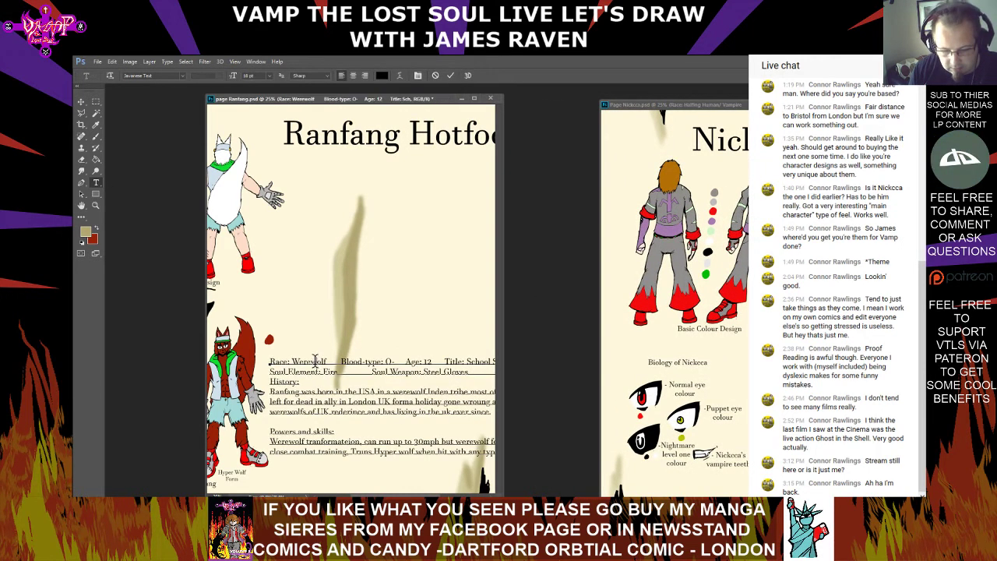
{"action": "left_click_drag", "start_coordinate": [271, 361], "coordinate": [635, 448]}
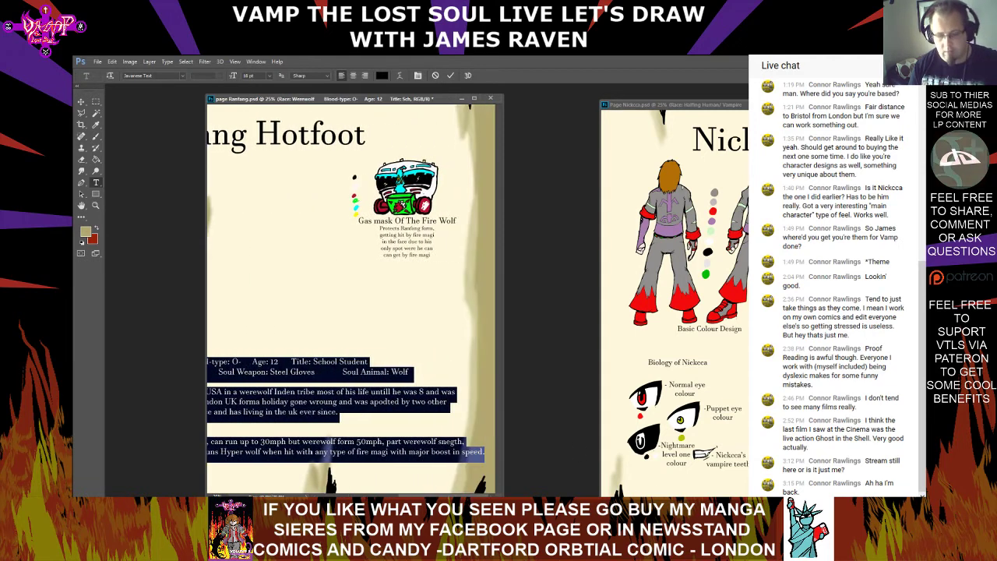
{"action": "right_click", "coordinate": [369, 445]}
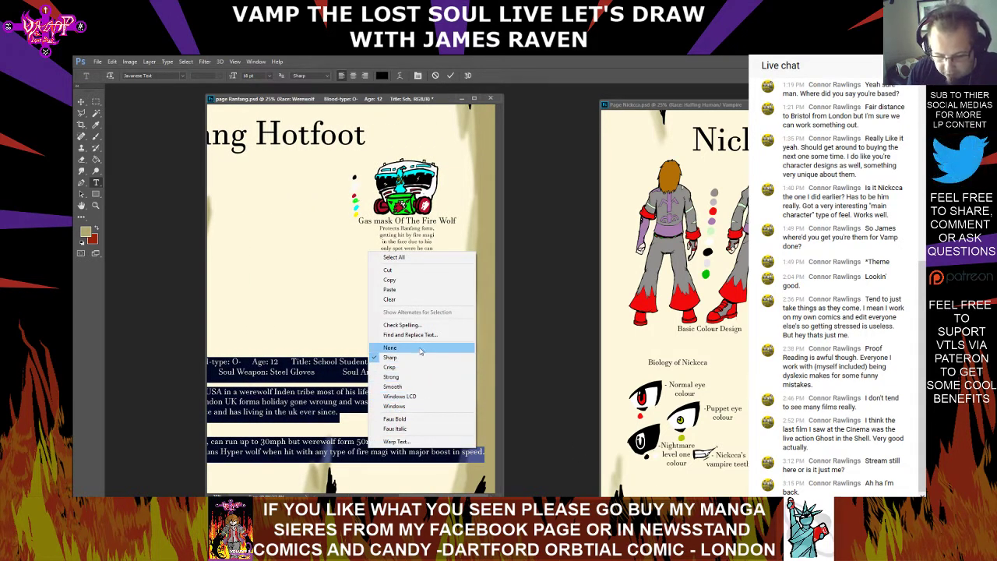
{"action": "left_click", "coordinate": [401, 325]}
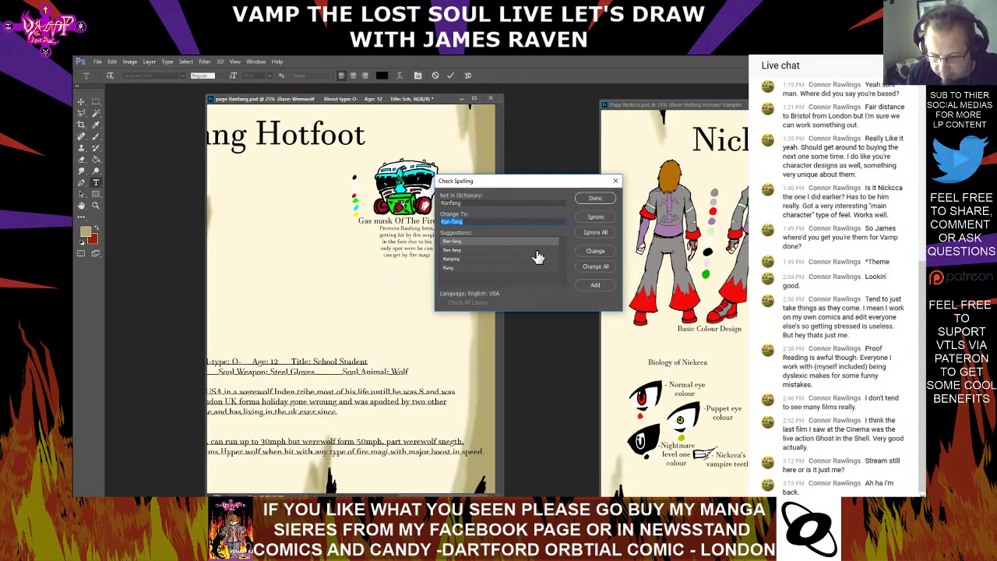
{"action": "left_click", "coordinate": [595, 216]}
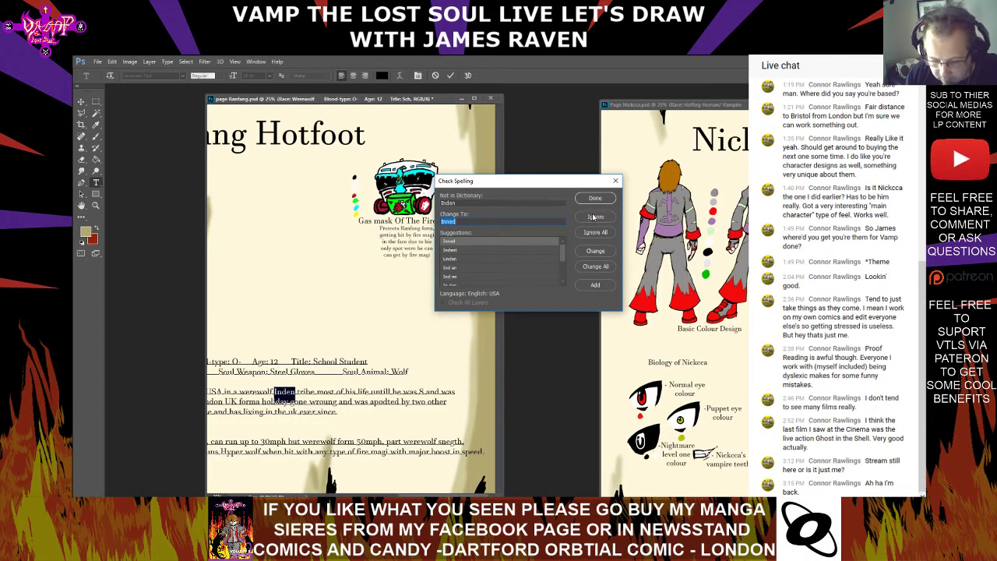
{"action": "scroll", "coordinate": [528, 259], "scroll_direction": "down", "scroll_amount": 1}
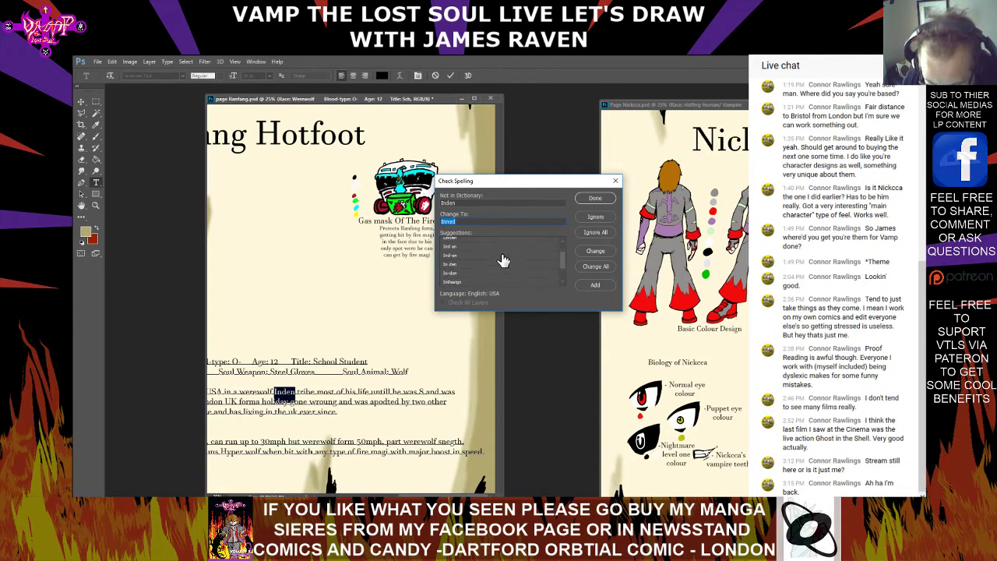
{"action": "scroll", "coordinate": [502, 259], "scroll_direction": "down", "scroll_amount": 5}
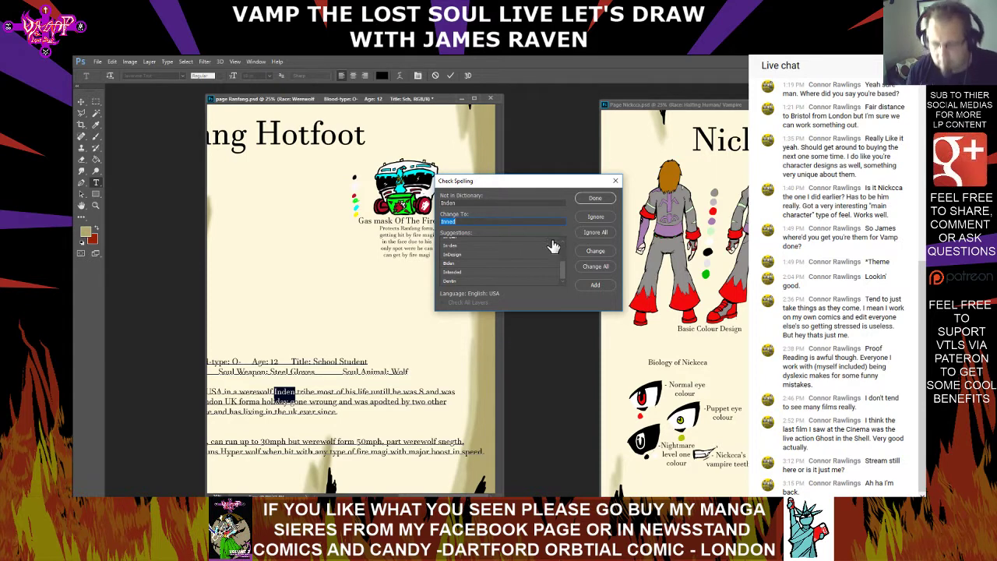
{"action": "left_click", "coordinate": [595, 217]}
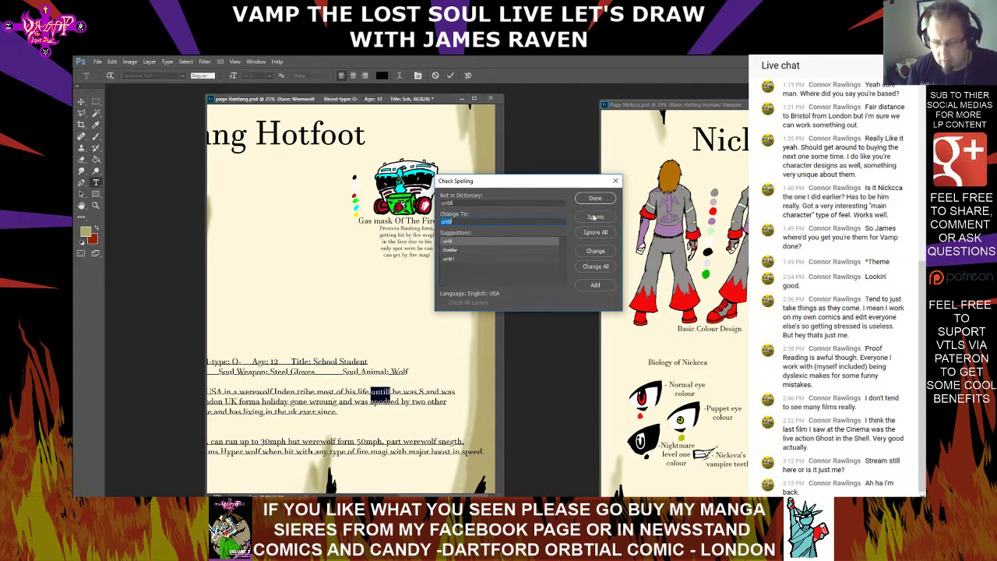
Replace the misspelled words in the History paragraph with "until", "form", "wrong", "adopted" and "werewolf's"
{"action": "double_click", "coordinate": [501, 242]}
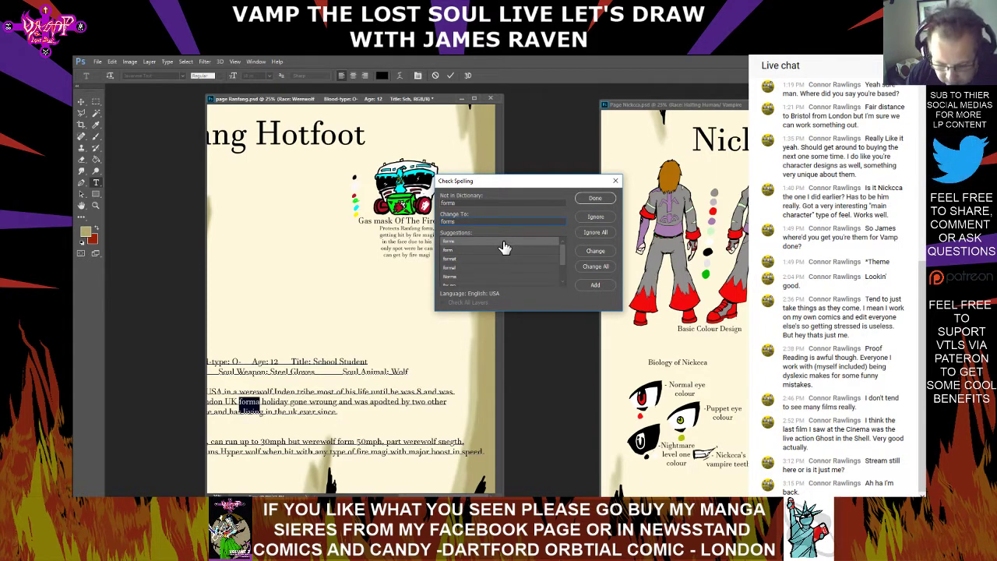
{"action": "double_click", "coordinate": [502, 251]}
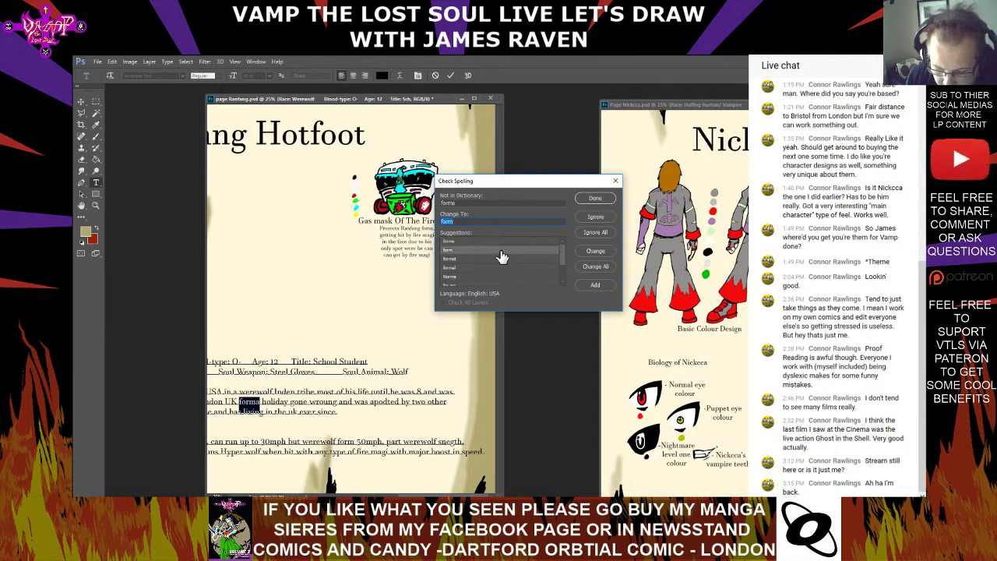
{"action": "double_click", "coordinate": [501, 243]}
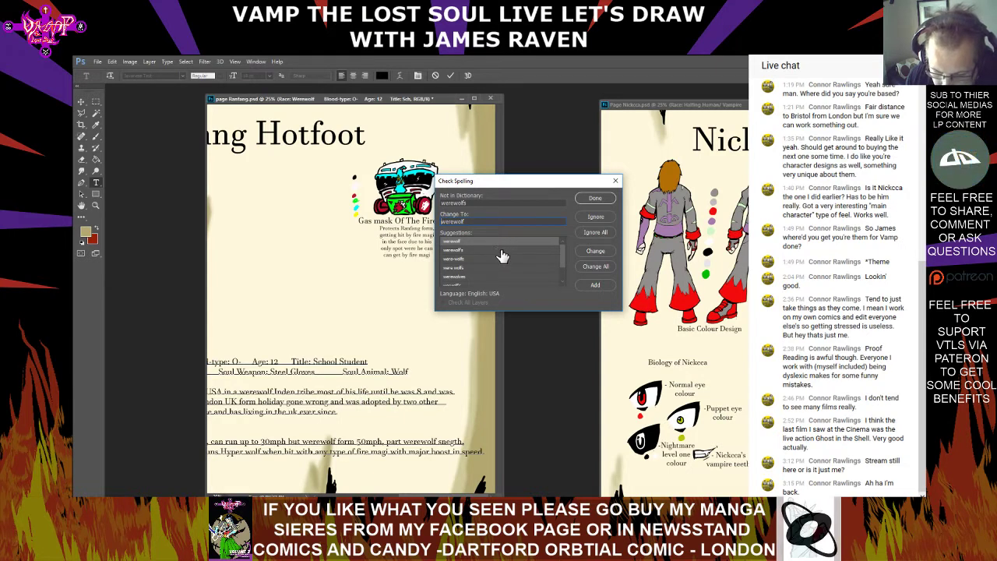
{"action": "left_click", "coordinate": [497, 250]}
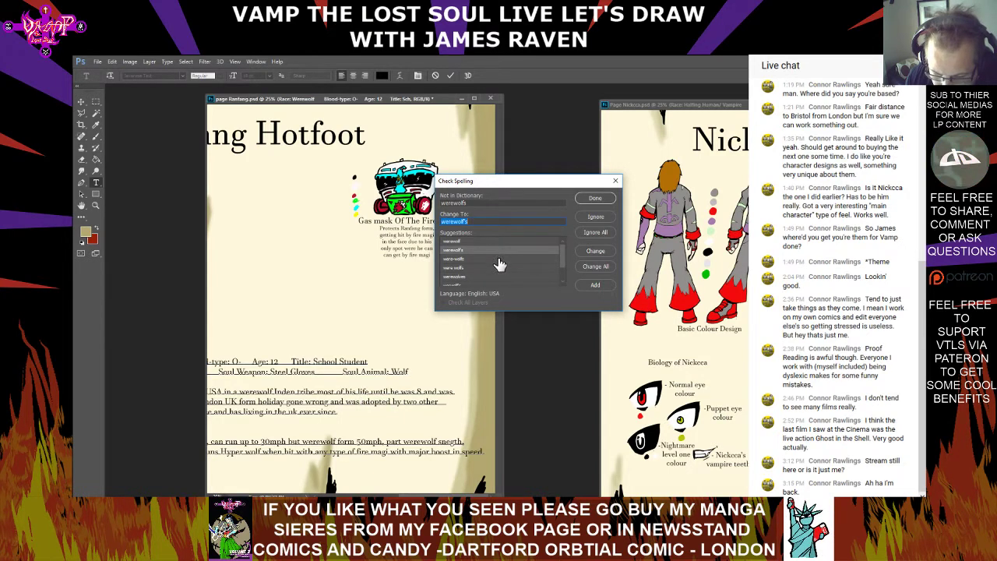
{"action": "double_click", "coordinate": [499, 251]}
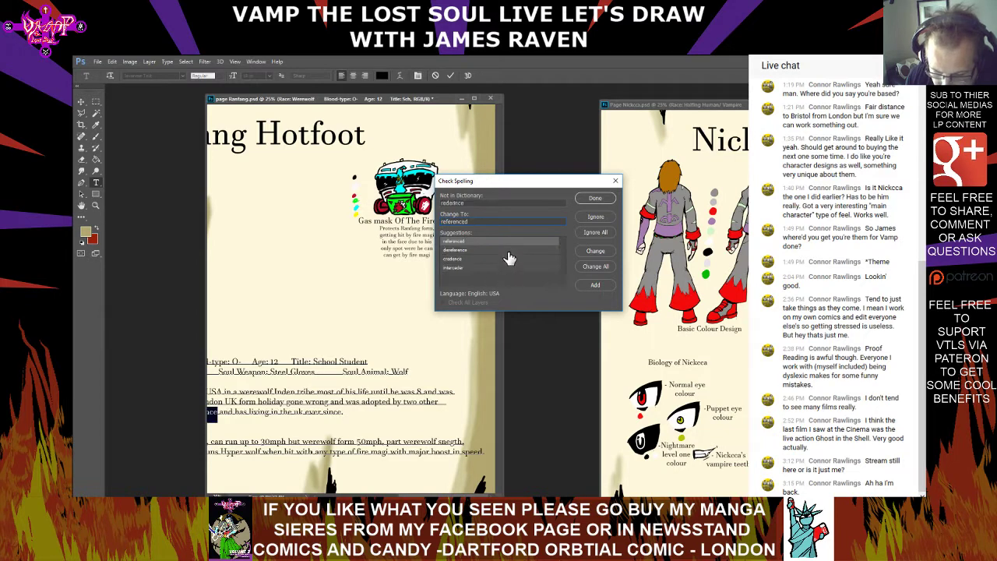
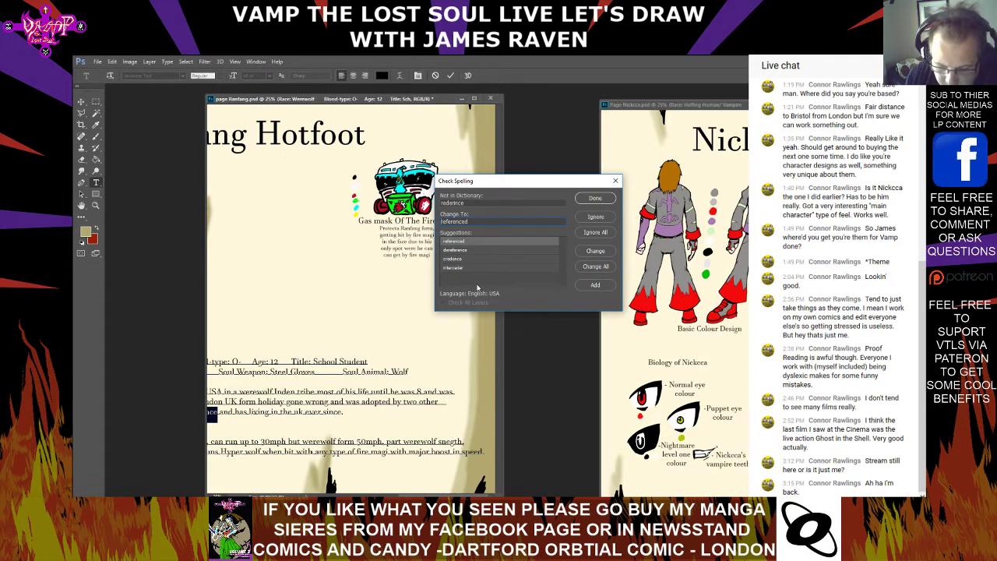
Finish the biography spelling check, ignoring "rederince", replacing words with "UK", "strength" and "Turns", and changing both speed values to "mph"
{"action": "left_click", "coordinate": [593, 219]}
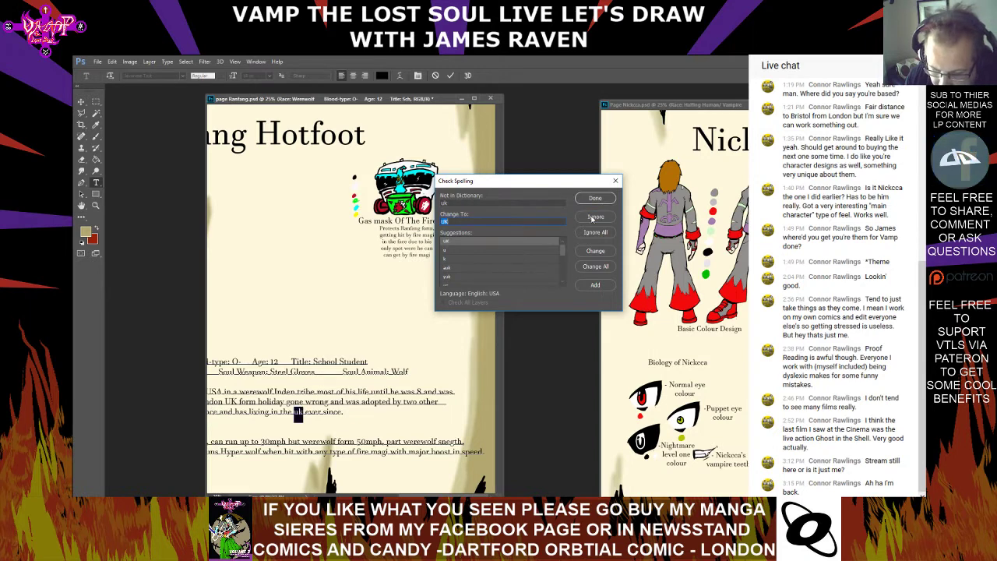
{"action": "double_click", "coordinate": [497, 243]}
{"action": "double_click", "coordinate": [500, 245]}
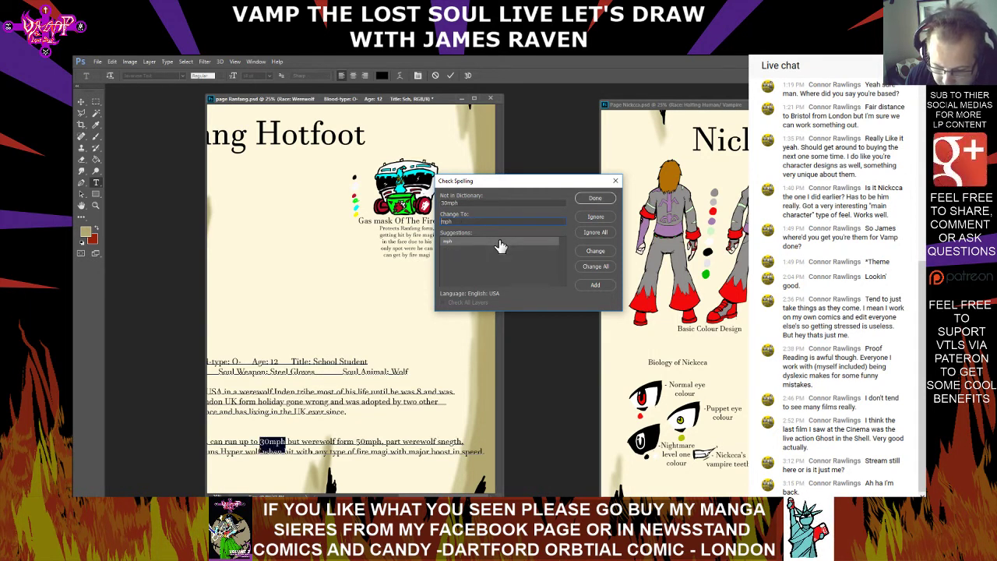
{"action": "double_click", "coordinate": [500, 244]}
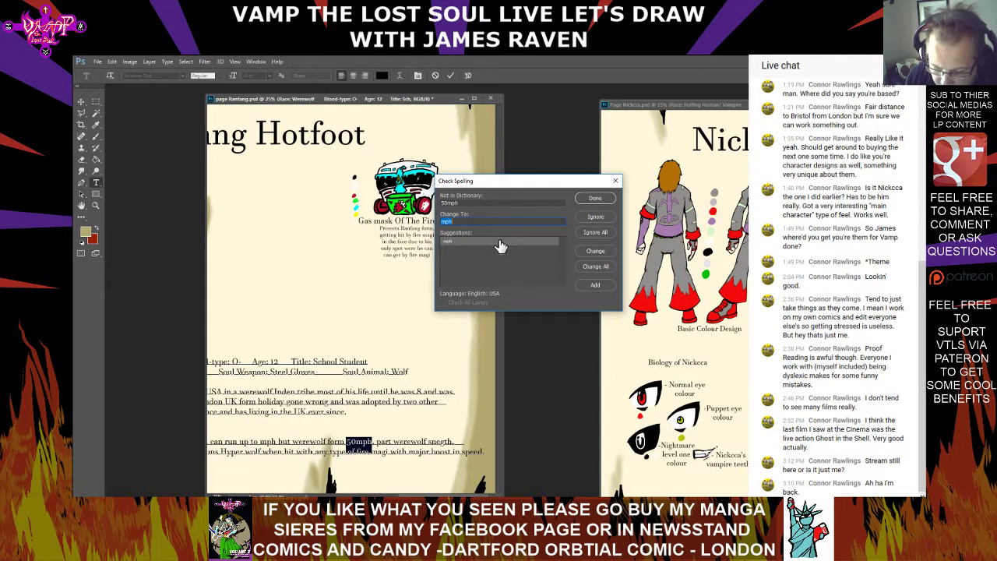
{"action": "double_click", "coordinate": [500, 245]}
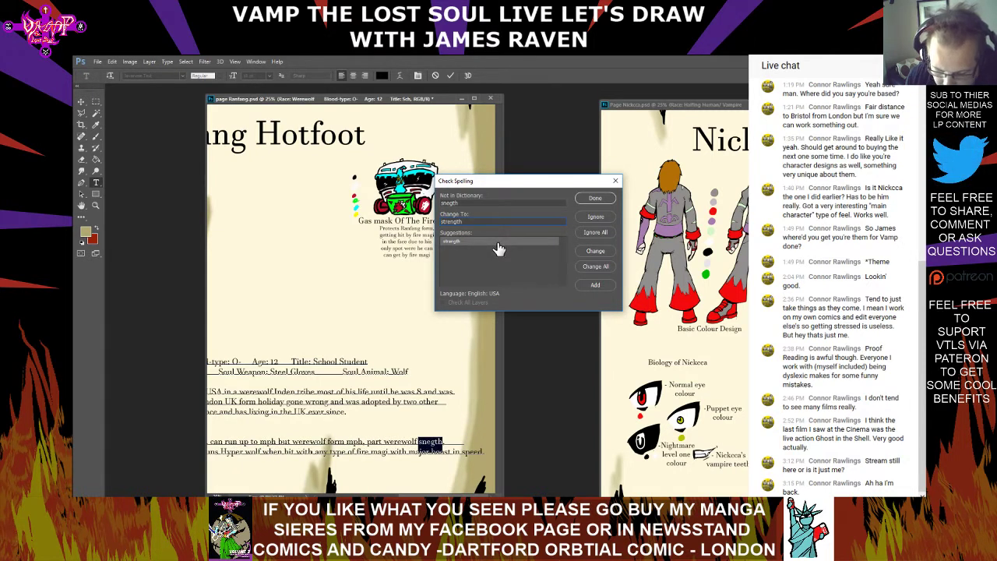
{"action": "double_click", "coordinate": [497, 243]}
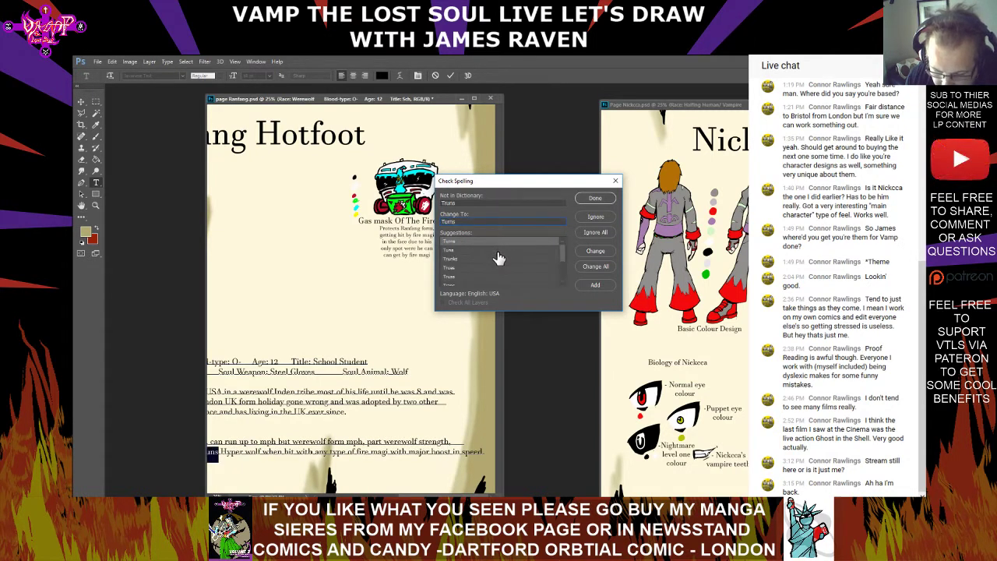
{"action": "double_click", "coordinate": [498, 244]}
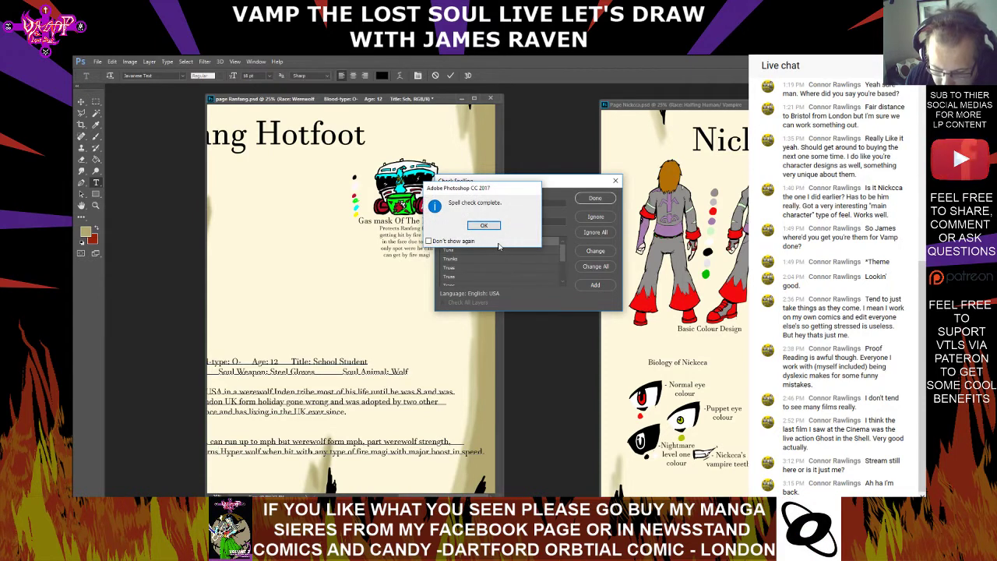
{"action": "left_click", "coordinate": [484, 226]}
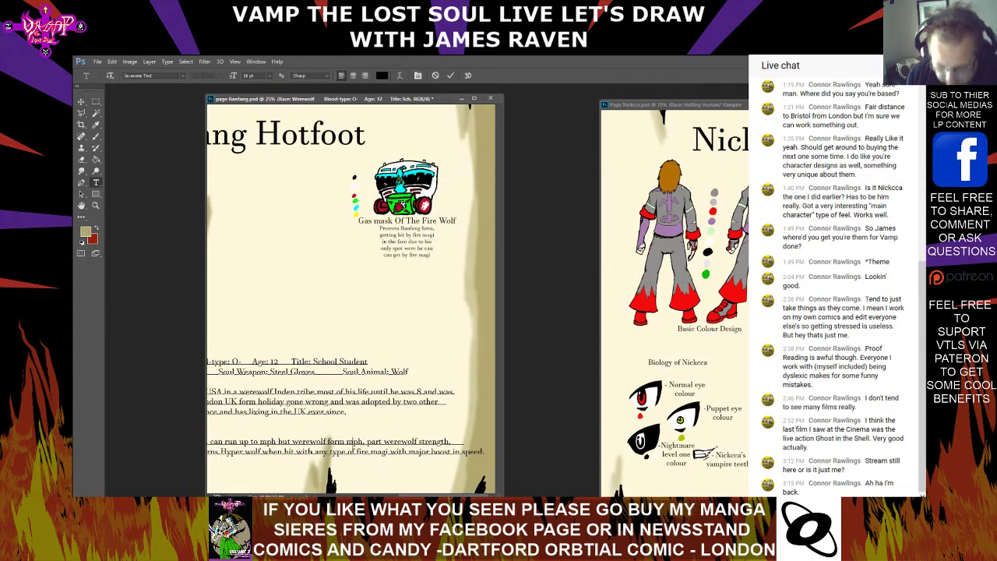
Restore the speed numbers in the Powers and skills paragraph as 30mph for running and 50mph for werewolf form
{"action": "type", "text": "50"}
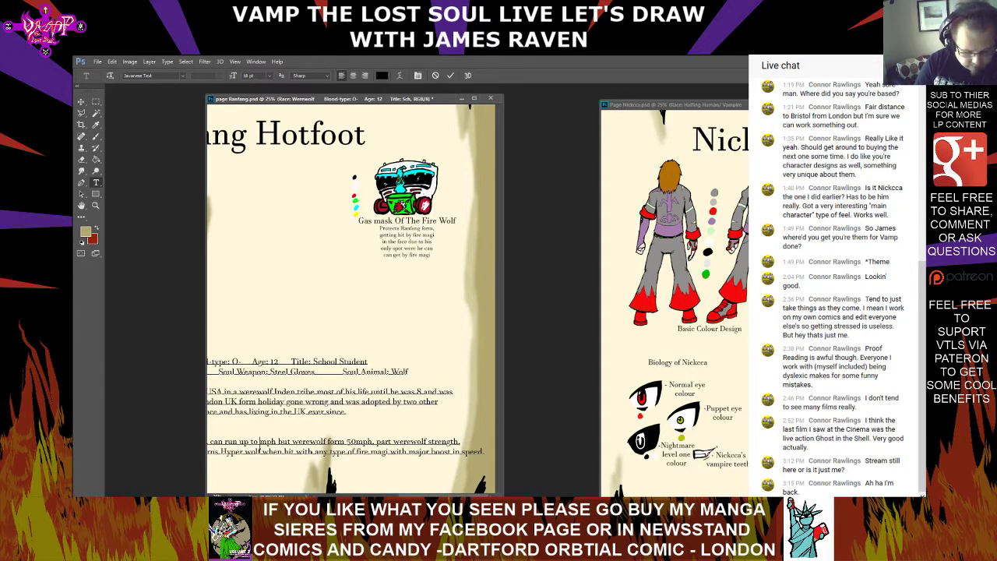
{"action": "type", "text": "30"}
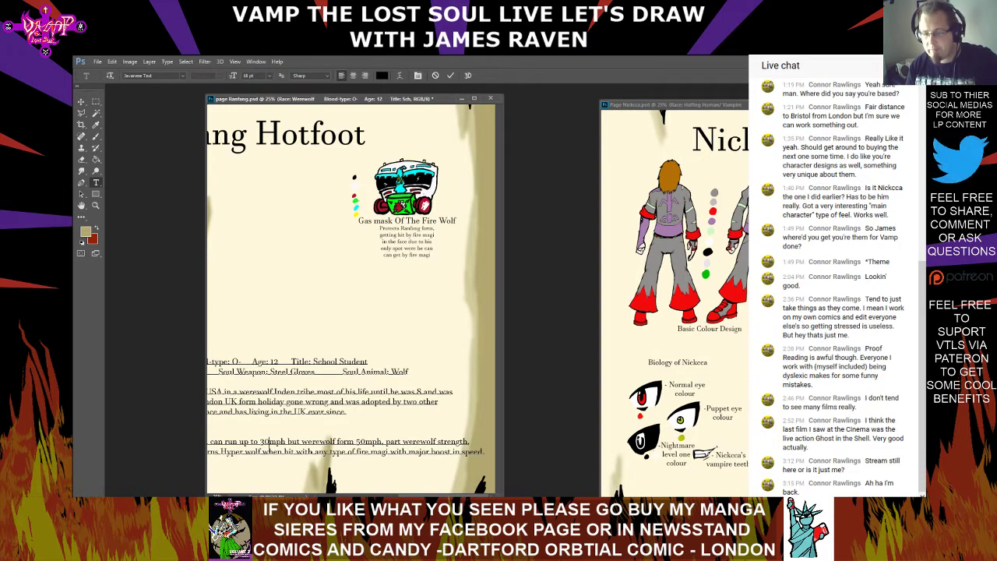
Replace "of UK rederince" after "werewolves" in the History paragraph with "who live om the uk" and commit the text
{"action": "left_click_drag", "start_coordinate": [424, 496], "coordinate": [377, 496]}
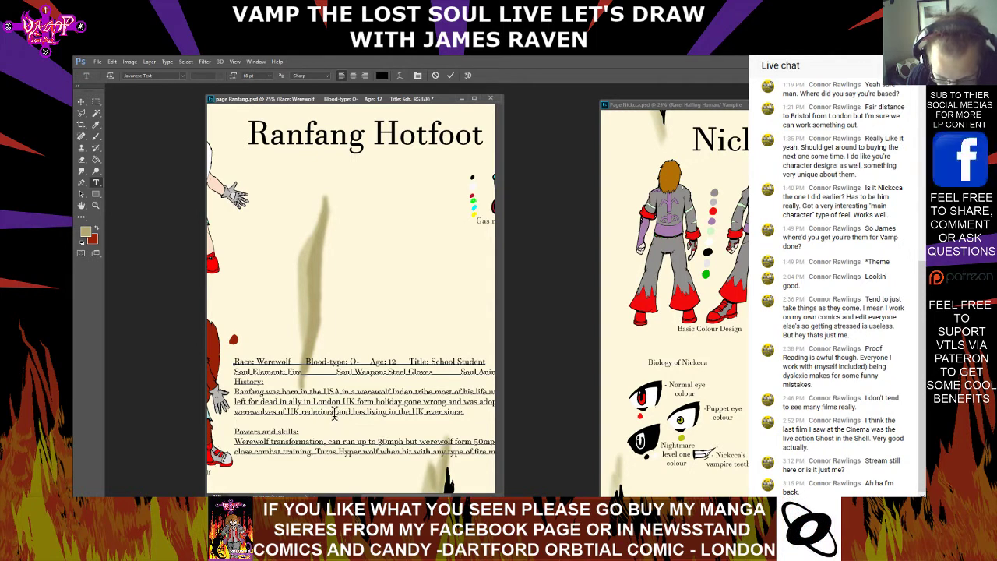
{"action": "left_click_drag", "start_coordinate": [335, 413], "coordinate": [301, 413]}
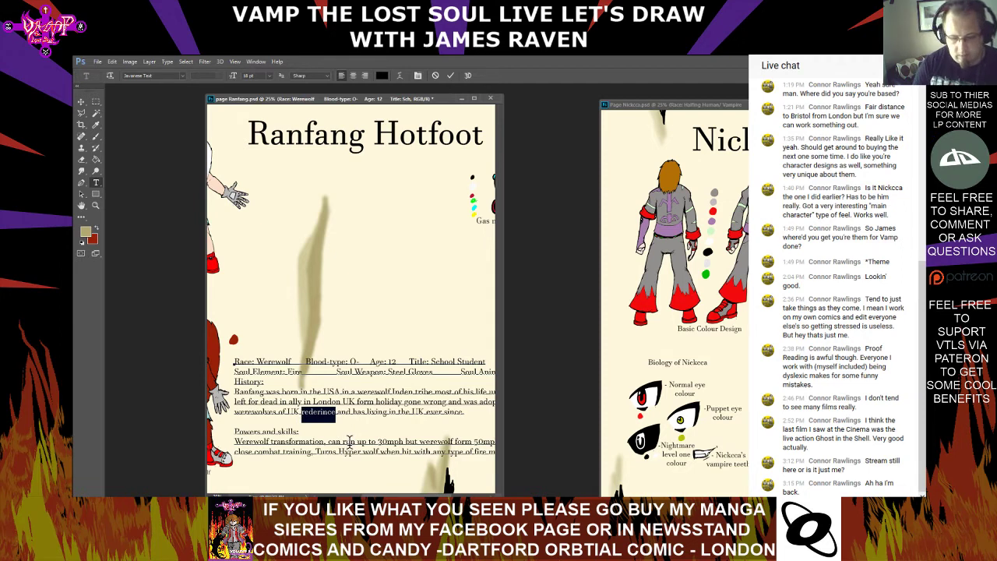
{"action": "key", "text": "BackSpace"}
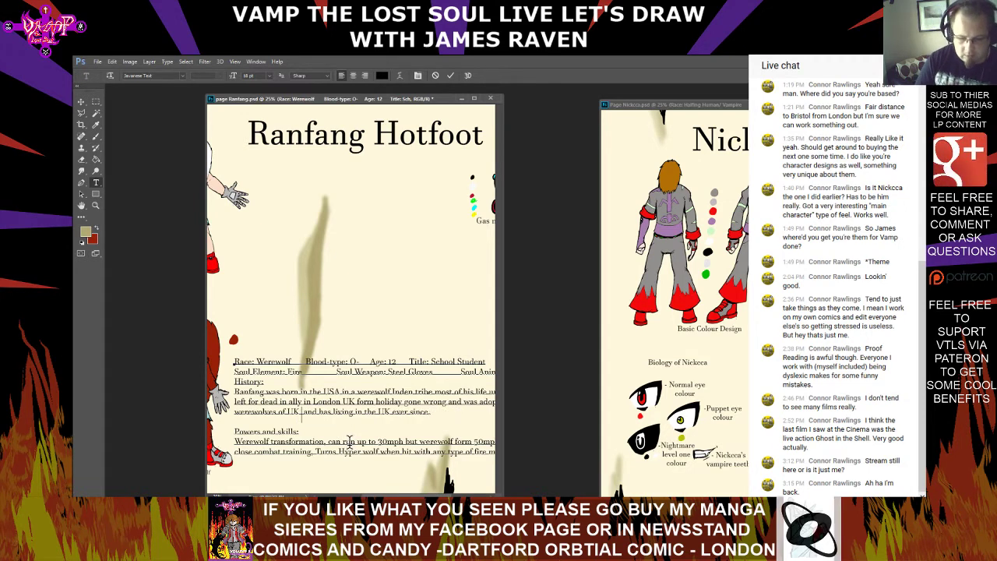
{"action": "key", "text": "BackSpace"}
{"action": "key", "text": "BackSpace"}
{"action": "key", "text": "BackSpace"}
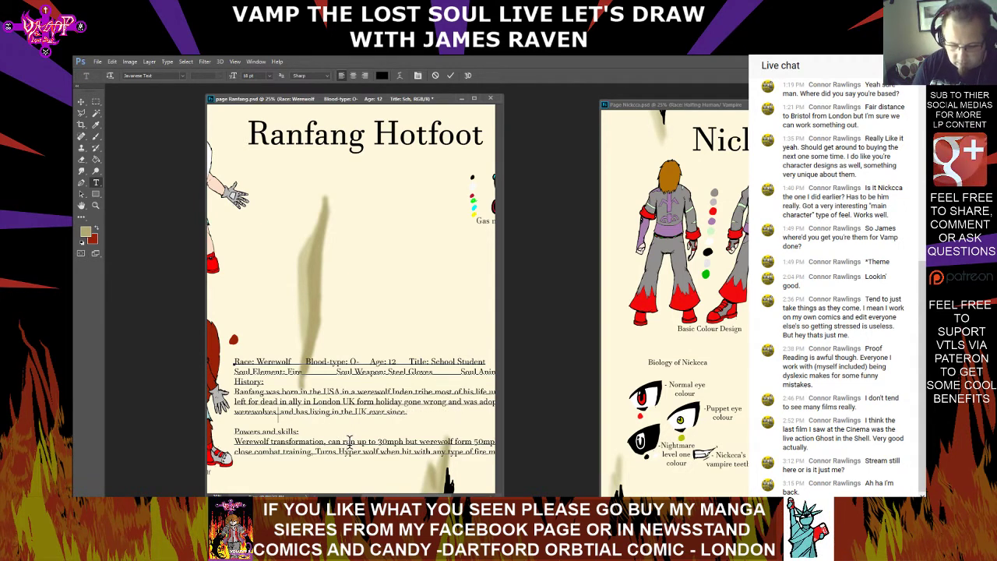
{"action": "key", "text": "BackSpace"}
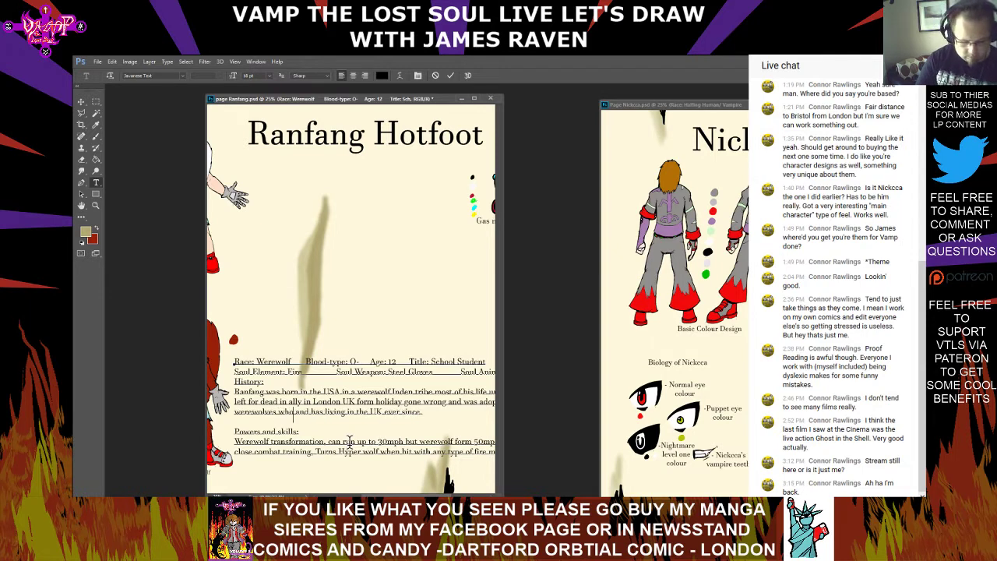
{"action": "type", "text": "who lieve"}
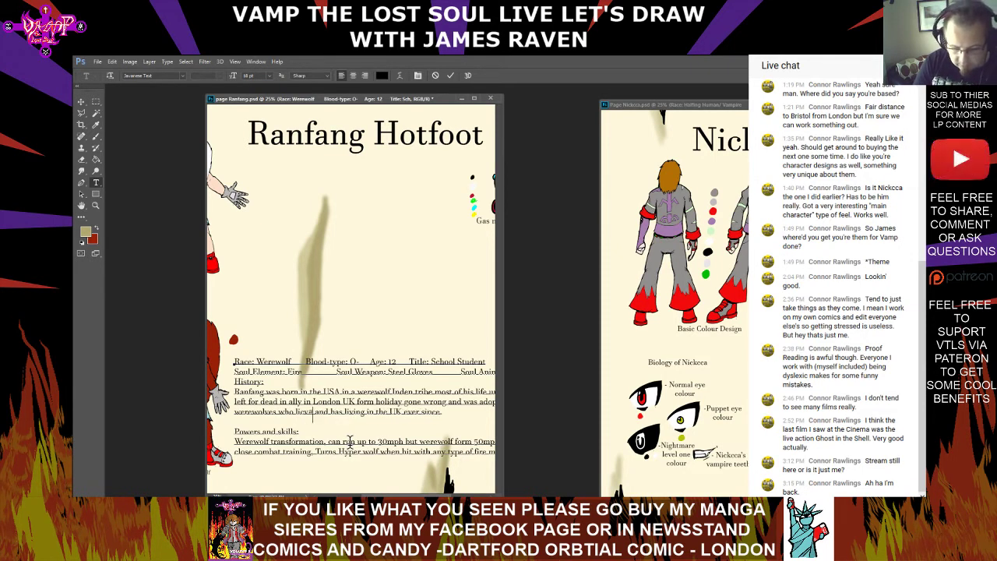
{"action": "type", "text": "e on tje"}
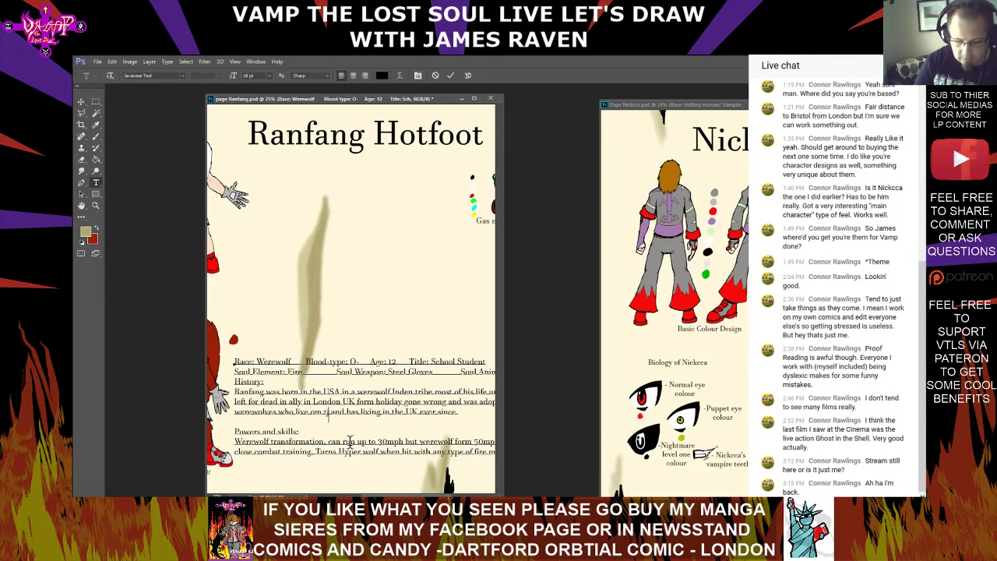
{"action": "key", "text": "BackSpace"}
{"action": "key", "text": "BackSpace"}
{"action": "type", "text": "he uk"}
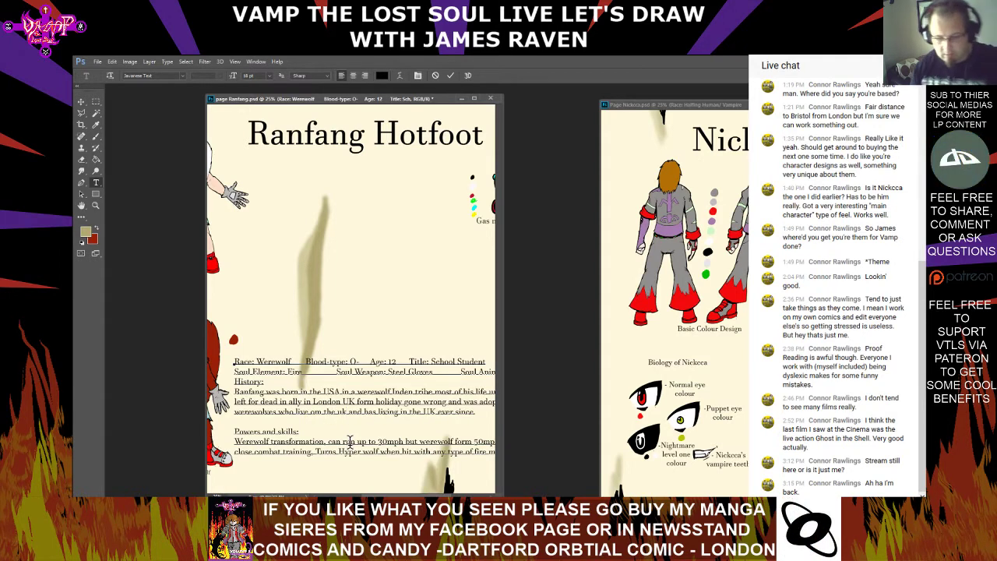
{"action": "key", "text": "ctrl+Return"}
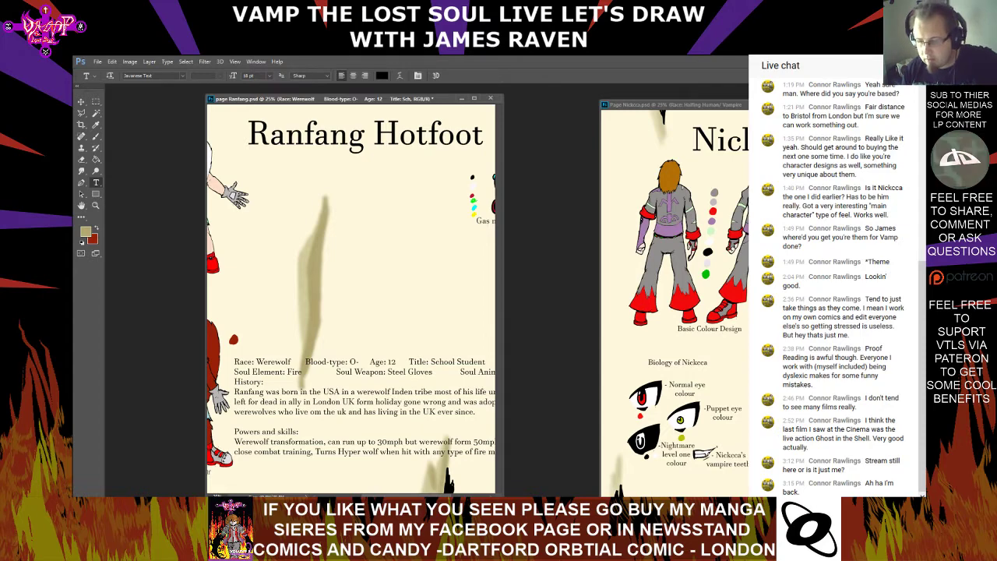
Widen the page Ranfang.psd window and review the biography text at 33.3% magnification
{"action": "key", "text": "ctrl+plus"}
{"action": "key", "text": "ctrl+plus"}
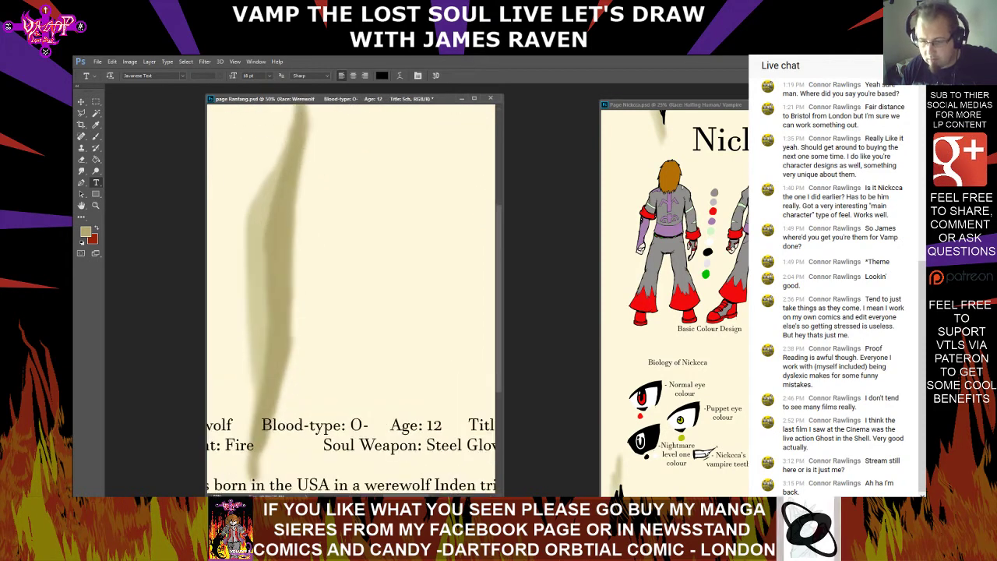
{"action": "scroll", "coordinate": [351, 296], "scroll_direction": "down", "scroll_amount": 5}
{"action": "key", "text": "ctrl+minus"}
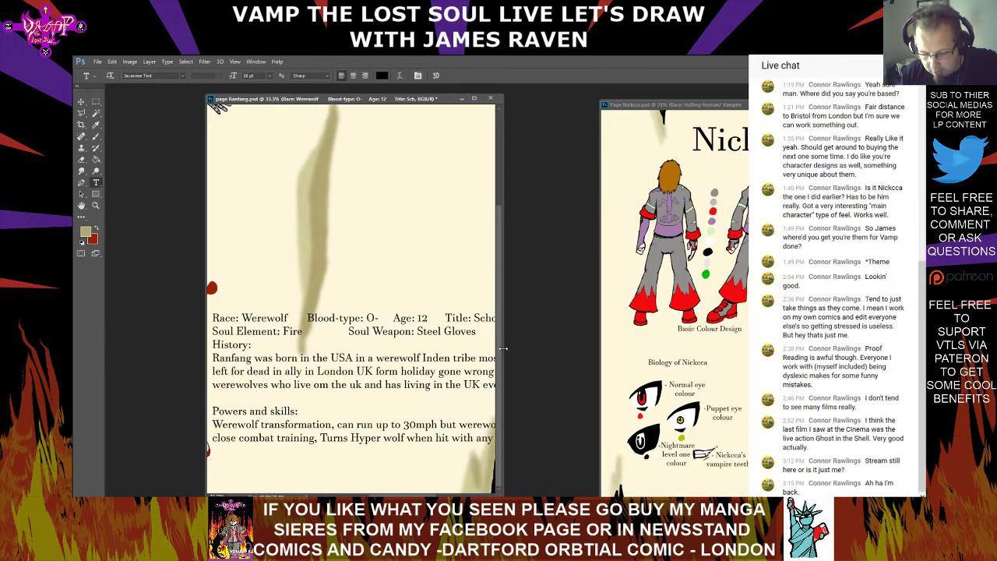
{"action": "left_click_drag", "start_coordinate": [501, 348], "coordinate": [785, 348]}
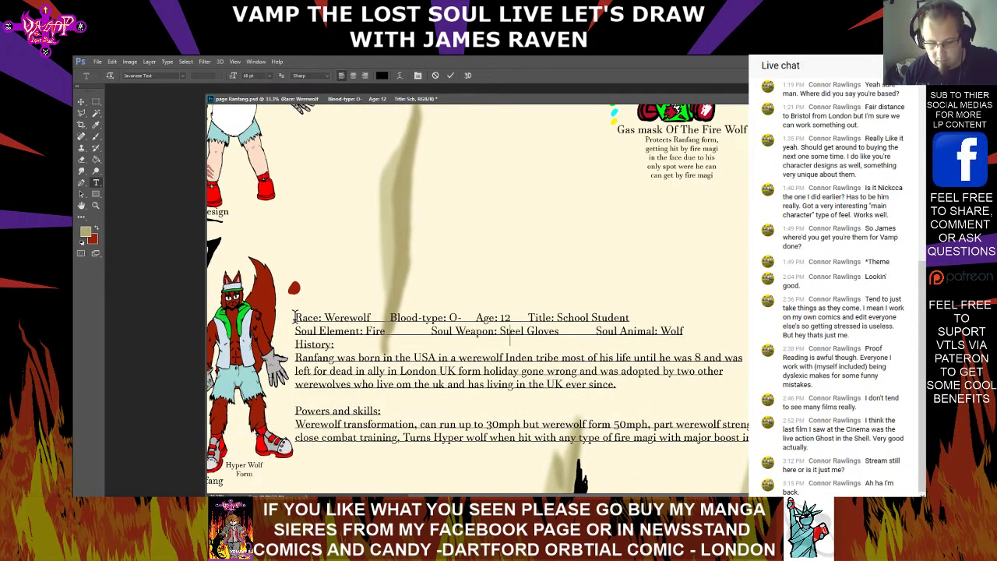
{"action": "left_click_drag", "start_coordinate": [295, 319], "coordinate": [617, 489]}
{"action": "left_click", "coordinate": [688, 470]}
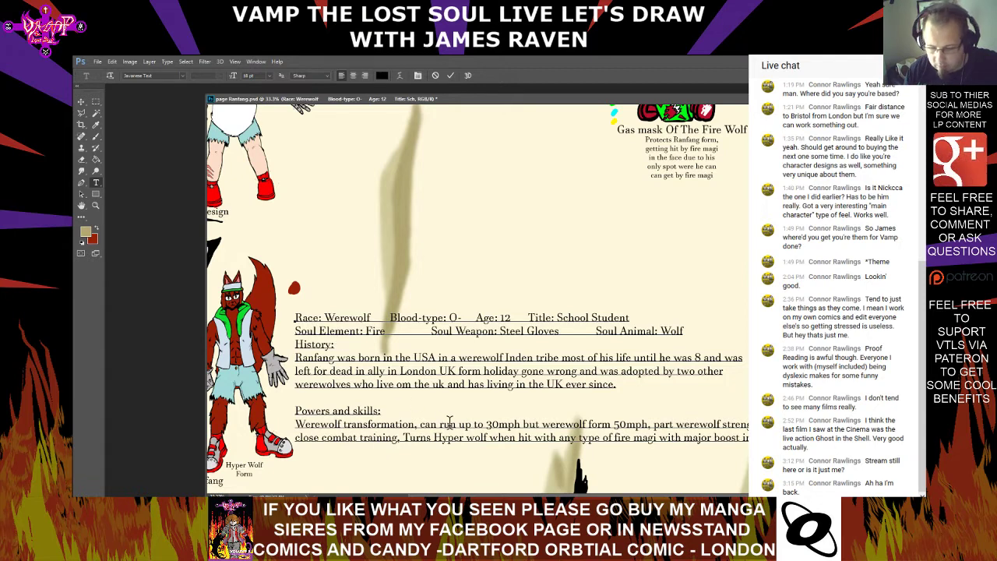
Remove line breaks from the gas mask description so its text runs in three longer lines, and commit the text
{"action": "scroll", "coordinate": [642, 305], "scroll_direction": "up", "scroll_amount": 1}
{"action": "scroll", "coordinate": [642, 304], "scroll_direction": "up", "scroll_amount": 2}
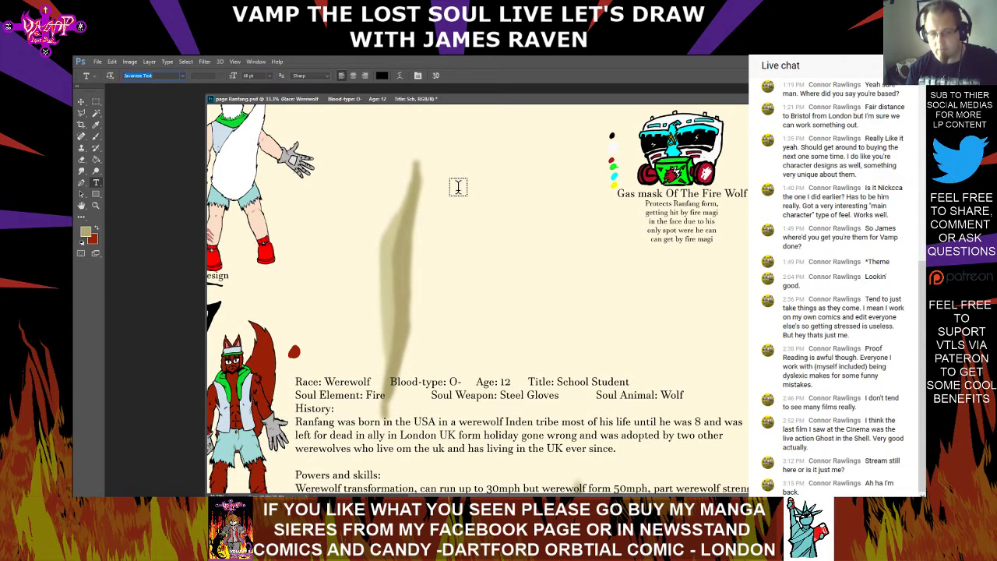
{"action": "left_click", "coordinate": [653, 212]}
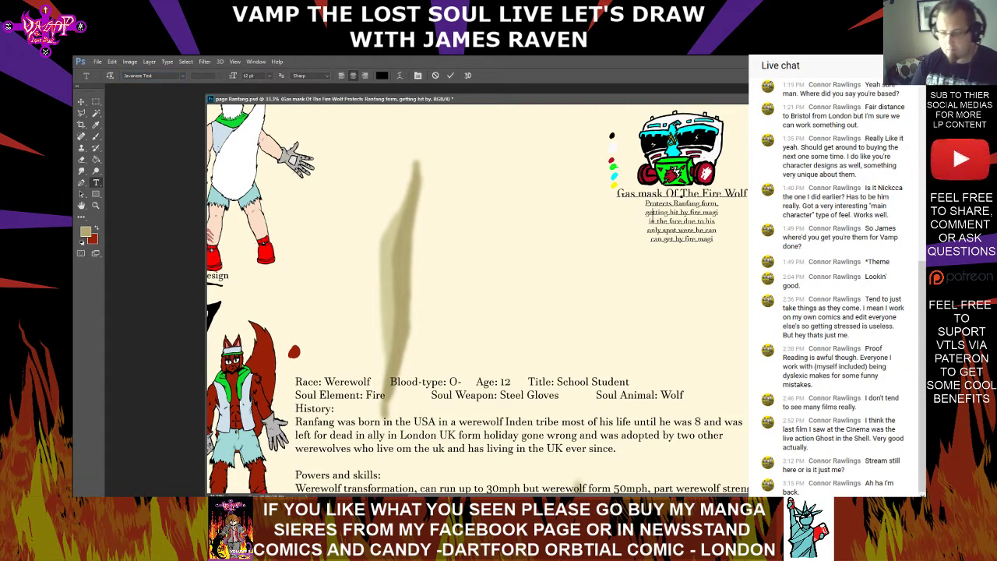
{"action": "key", "text": "BackSpace"}
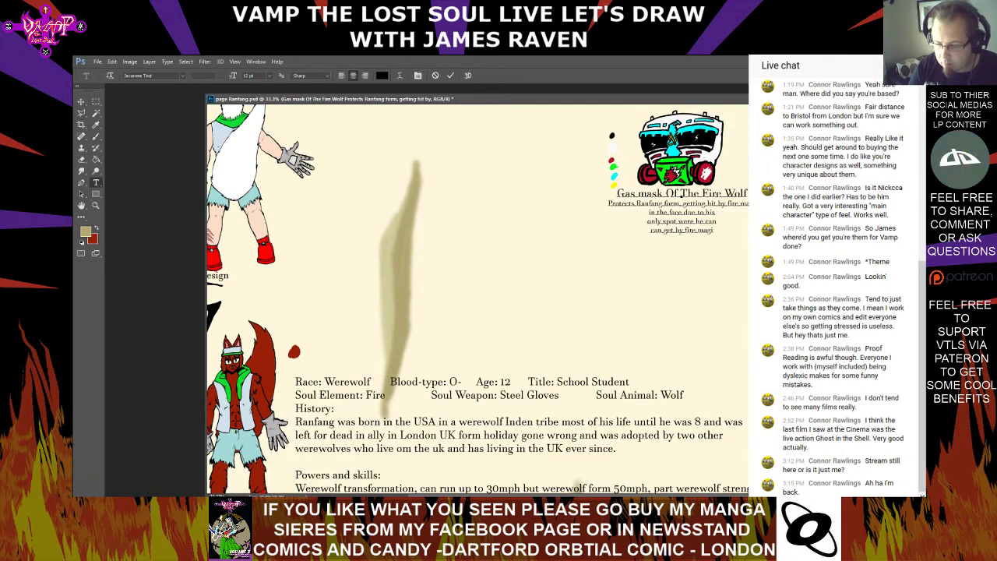
{"action": "key", "text": "BackSpace"}
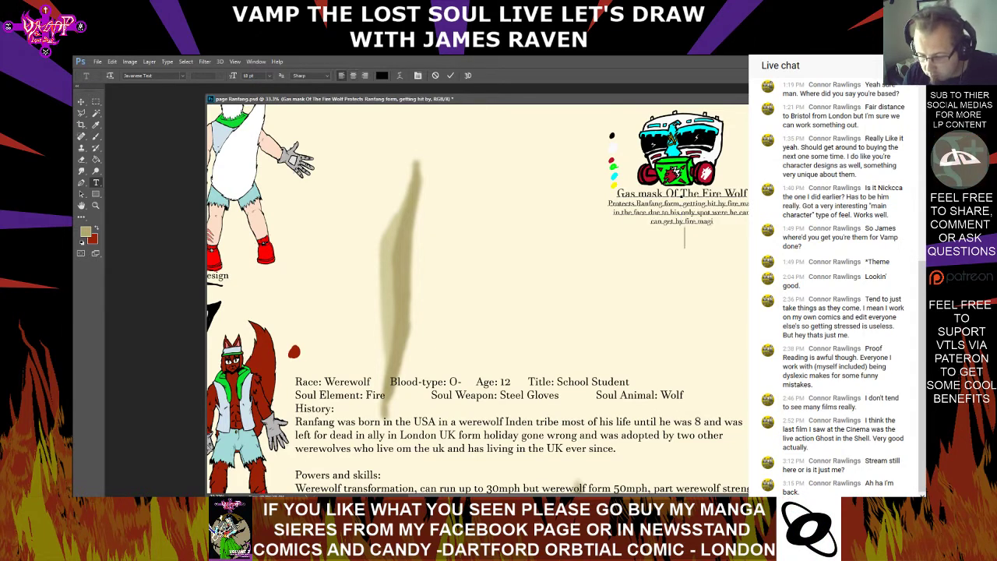
{"action": "key", "text": "ctrl+Return"}
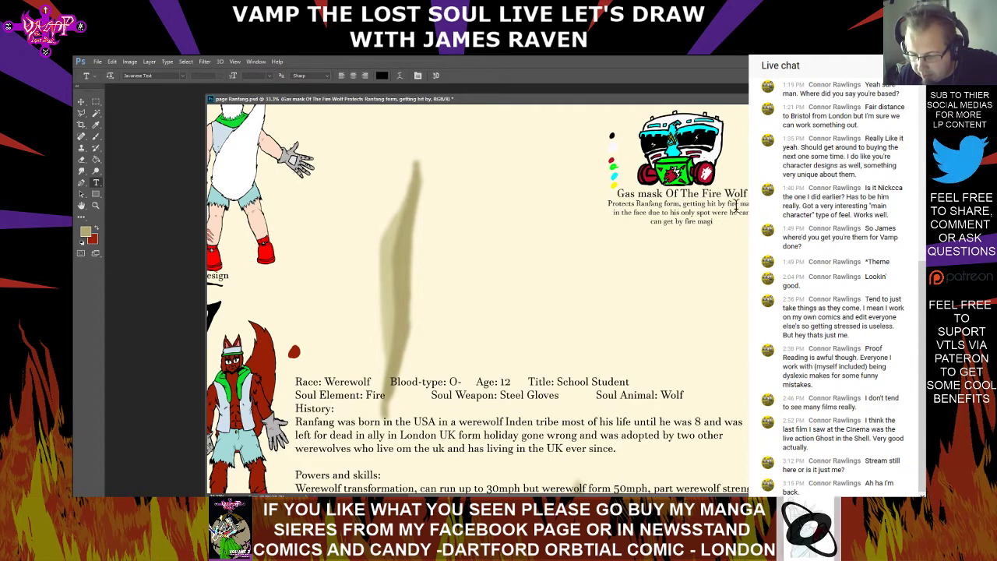
Delete the comma after "form" in the gas mask description and insert "hurt" before "by fire magi"
{"action": "left_click", "coordinate": [682, 204]}
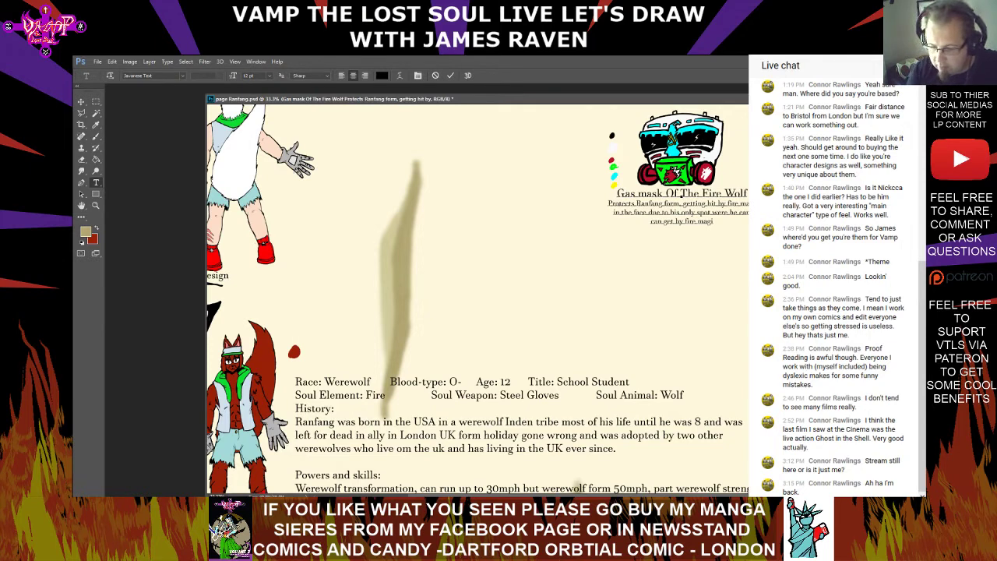
{"action": "key", "text": "BackSpace"}
{"action": "key", "text": "ctrl+Return"}
{"action": "scroll", "coordinate": [743, 267], "scroll_direction": "up", "scroll_amount": 1}
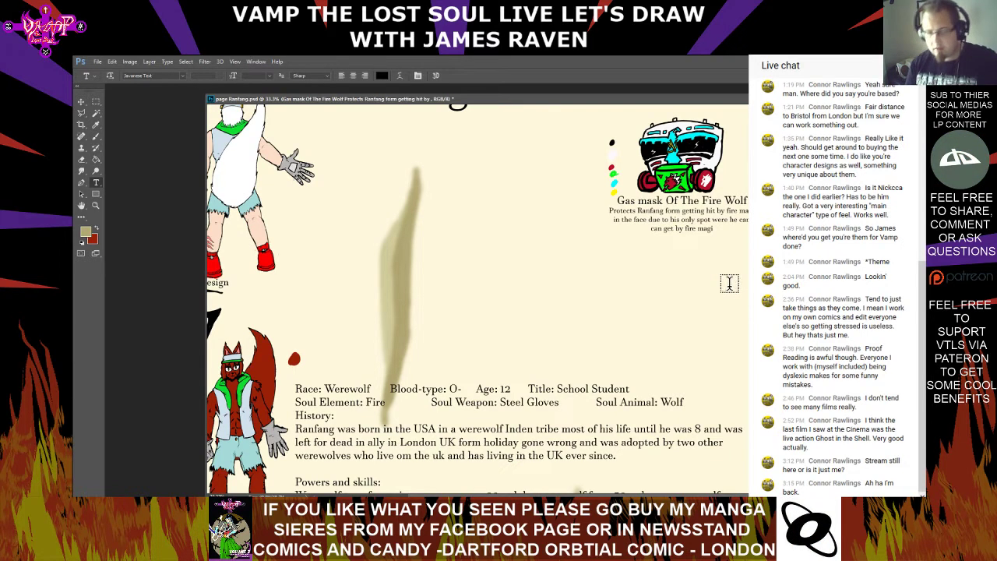
{"action": "left_click", "coordinate": [666, 222]}
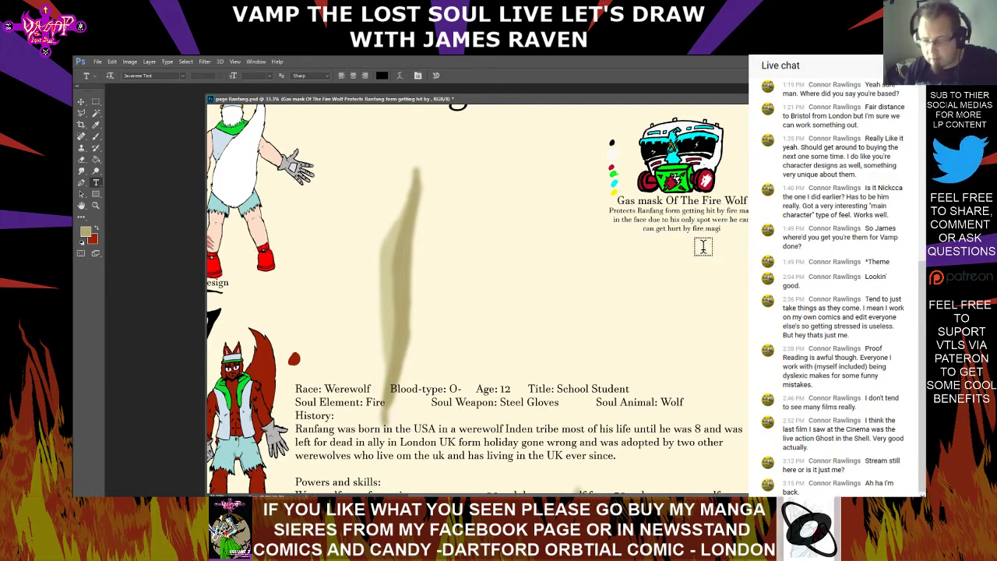
Spell-check the entire gas mask title and description, ignoring every occurrence of "Ranfang"
{"action": "key", "text": "ctrl+a"}
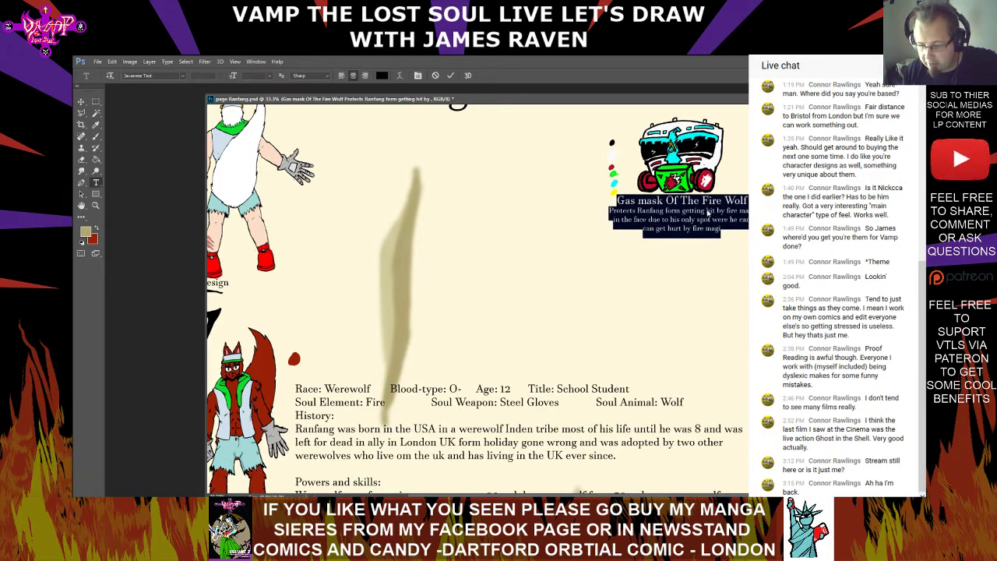
{"action": "right_click", "coordinate": [707, 210]}
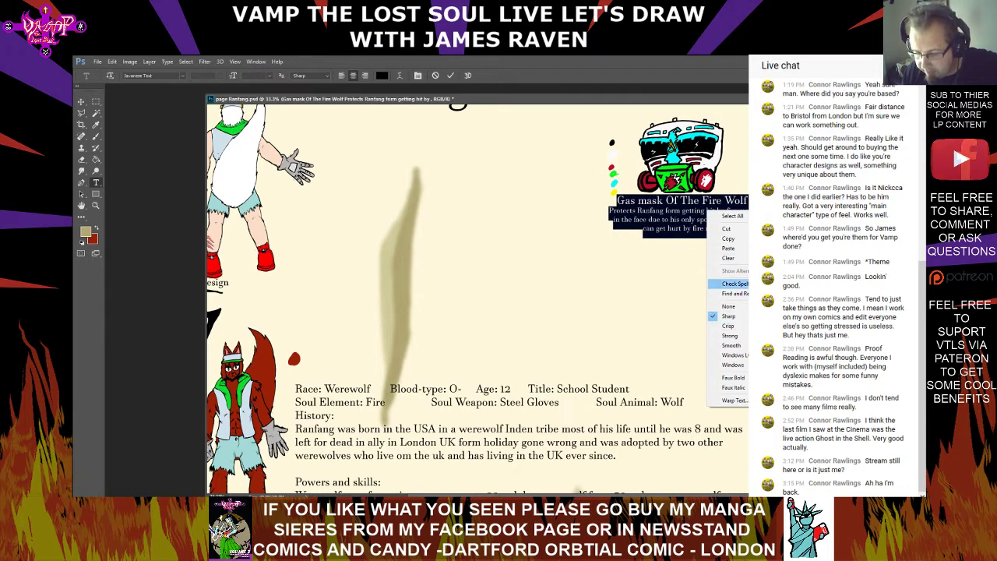
{"action": "left_click", "coordinate": [735, 284]}
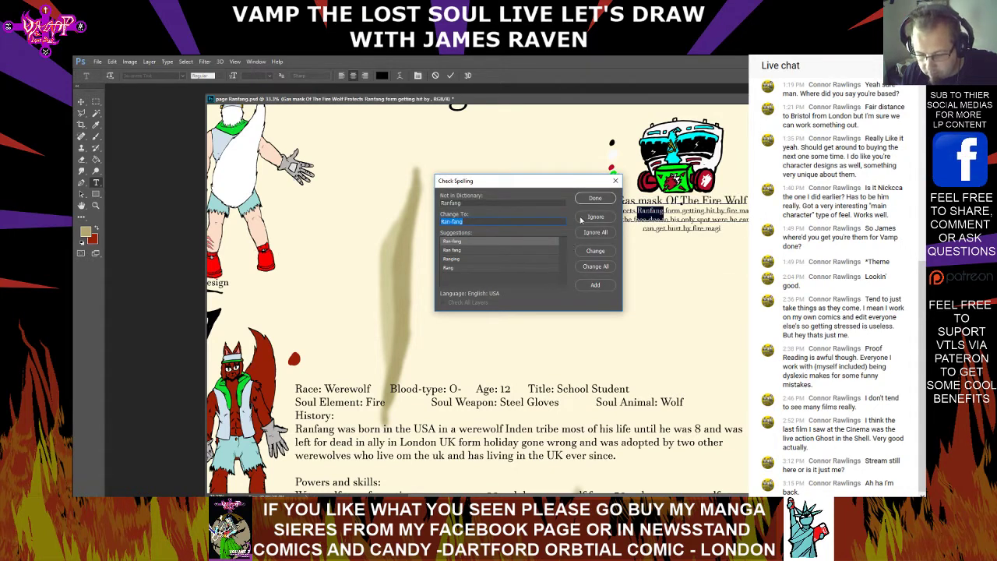
{"action": "left_click", "coordinate": [595, 232]}
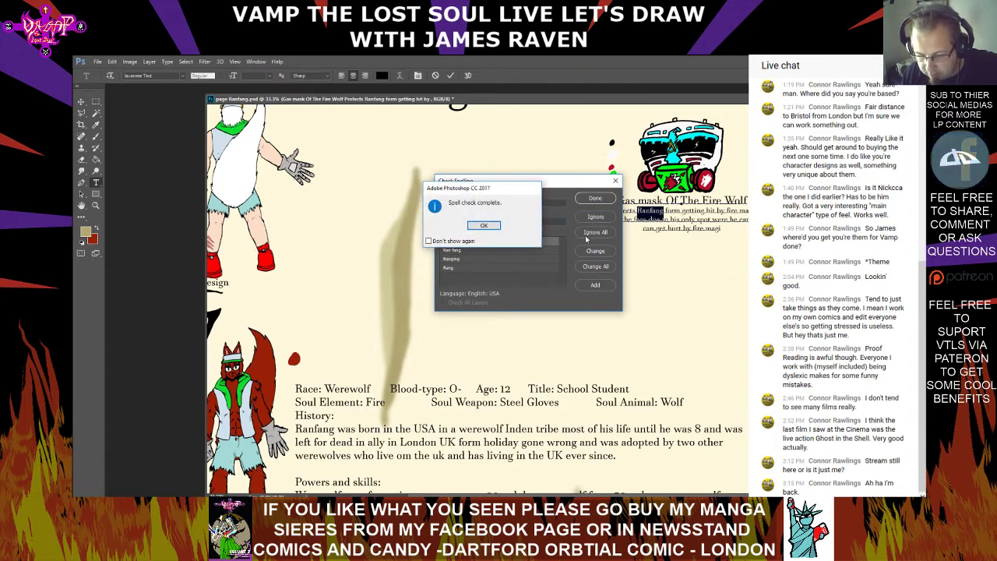
{"action": "left_click", "coordinate": [496, 225]}
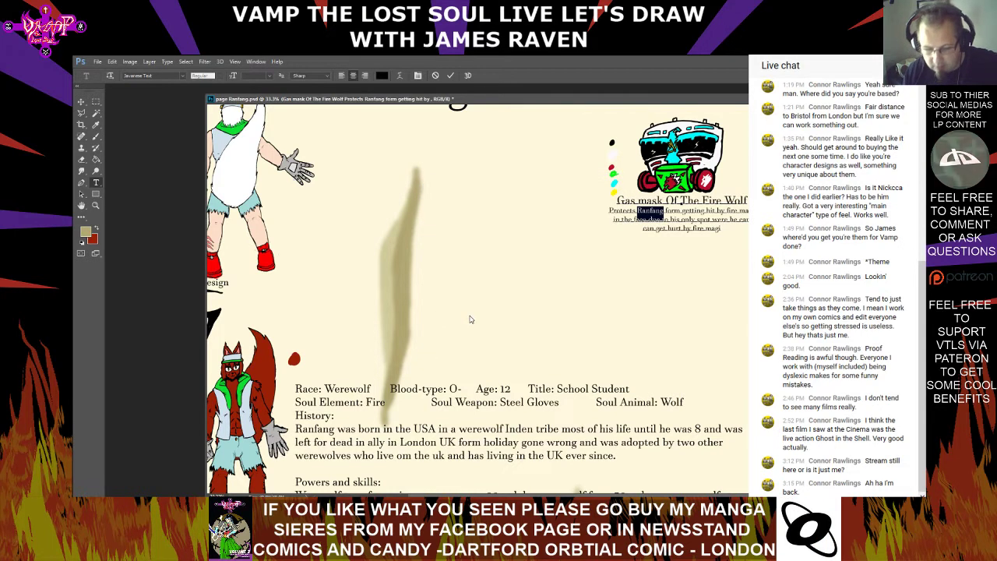
Correct "Inden" to "Indian" before "tribe" in the History text and commit the text
{"action": "left_click", "coordinate": [372, 434]}
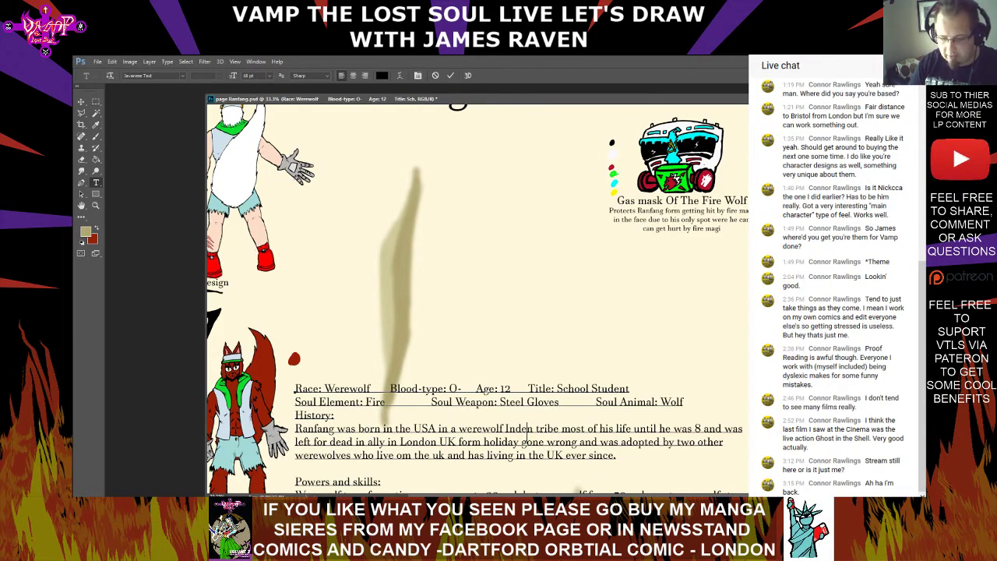
{"action": "key", "text": "BackSpace"}
{"action": "key", "text": "BackSpace"}
{"action": "key", "text": "BackSpace"}
{"action": "key", "text": "BackSpace"}
{"action": "key", "text": "BackSpace"}
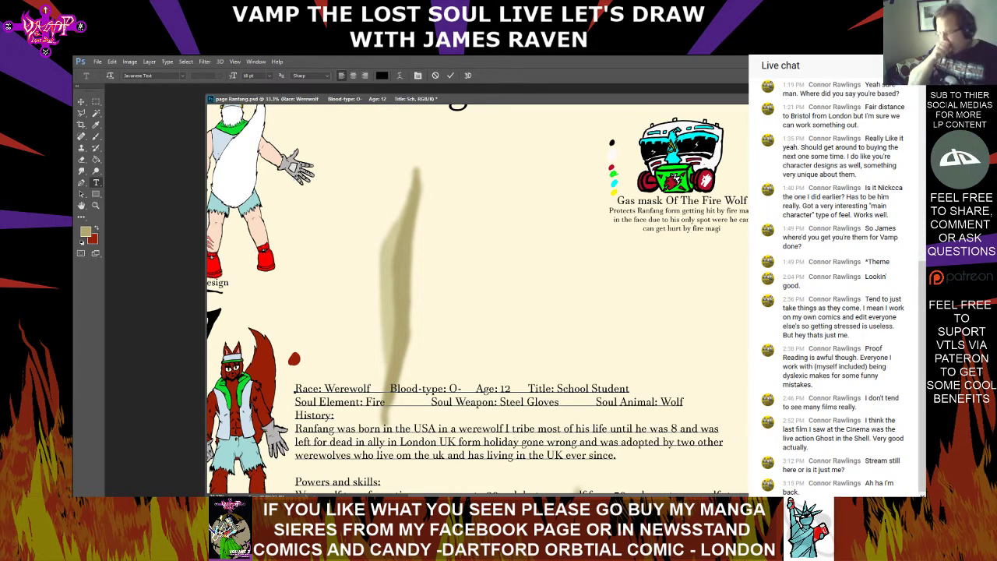
{"action": "type", "text": "In"}
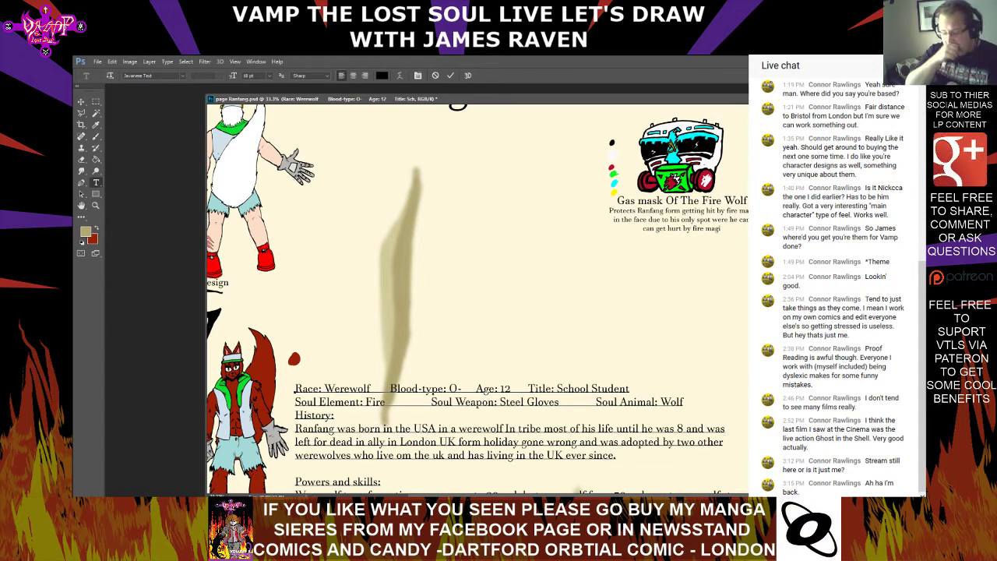
{"action": "type", "text": "dian"}
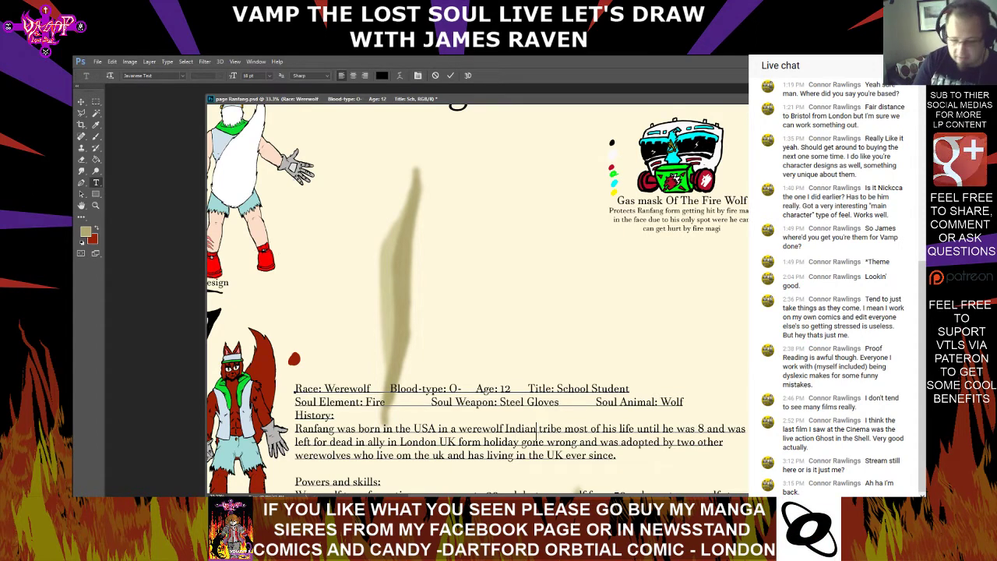
{"action": "key", "text": "ctrl+Return"}
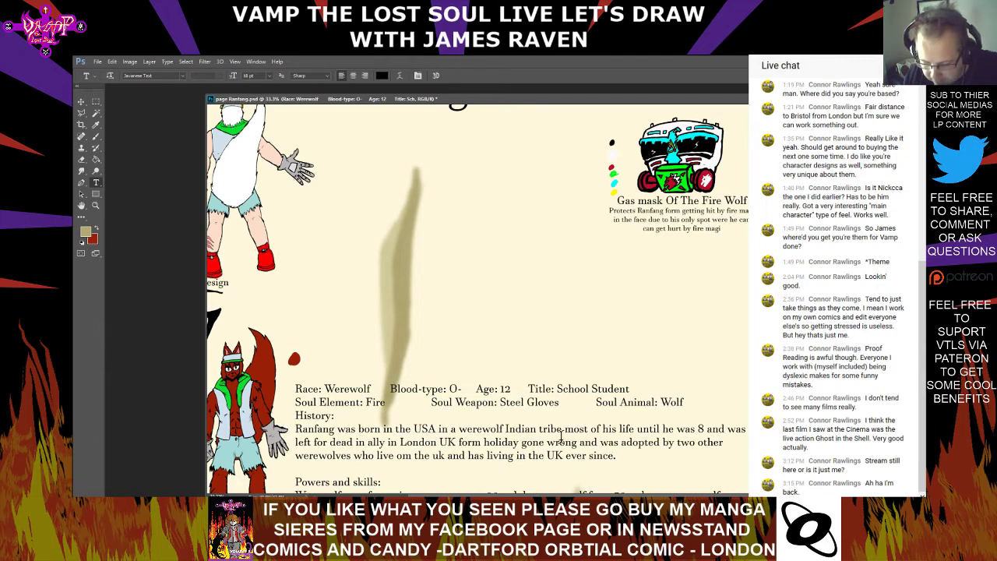
Spell-check the biography text, changing lowercase "uk" to "UK" and ignoring "30mph" and "50mph"
{"action": "right_click", "coordinate": [526, 427]}
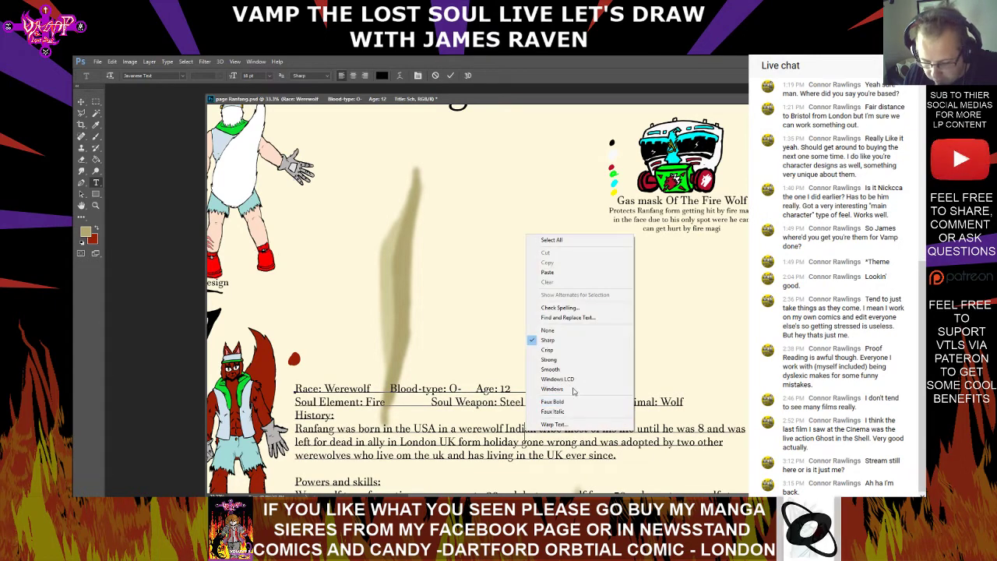
{"action": "left_click", "coordinate": [592, 307]}
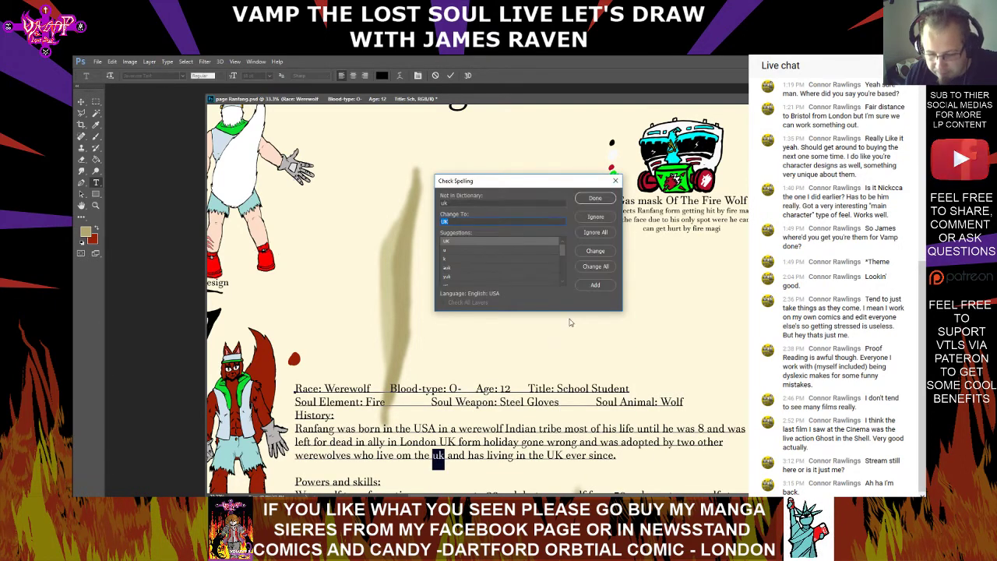
{"action": "left_click", "coordinate": [596, 198]}
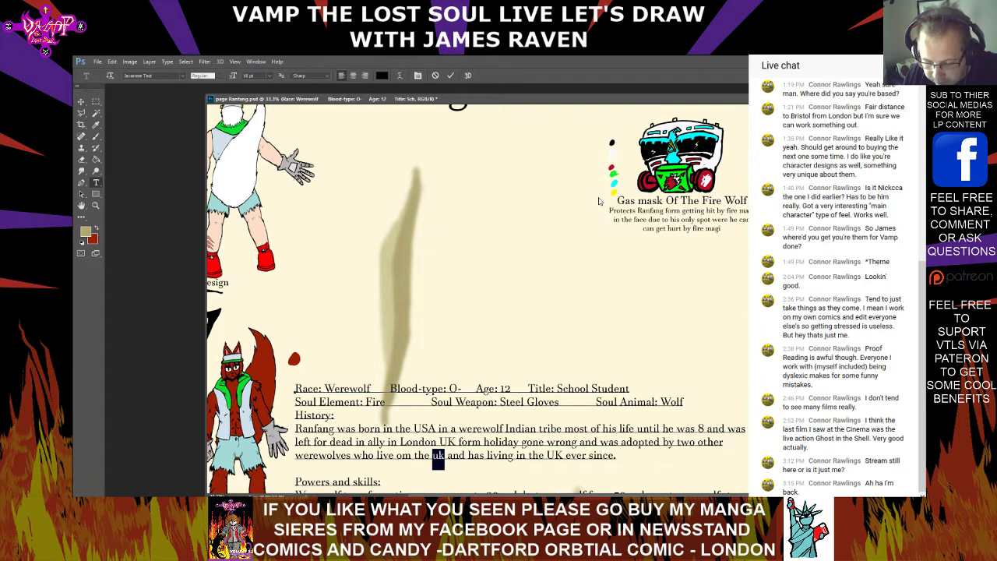
{"action": "right_click", "coordinate": [462, 440]}
{"action": "left_click", "coordinate": [497, 313]}
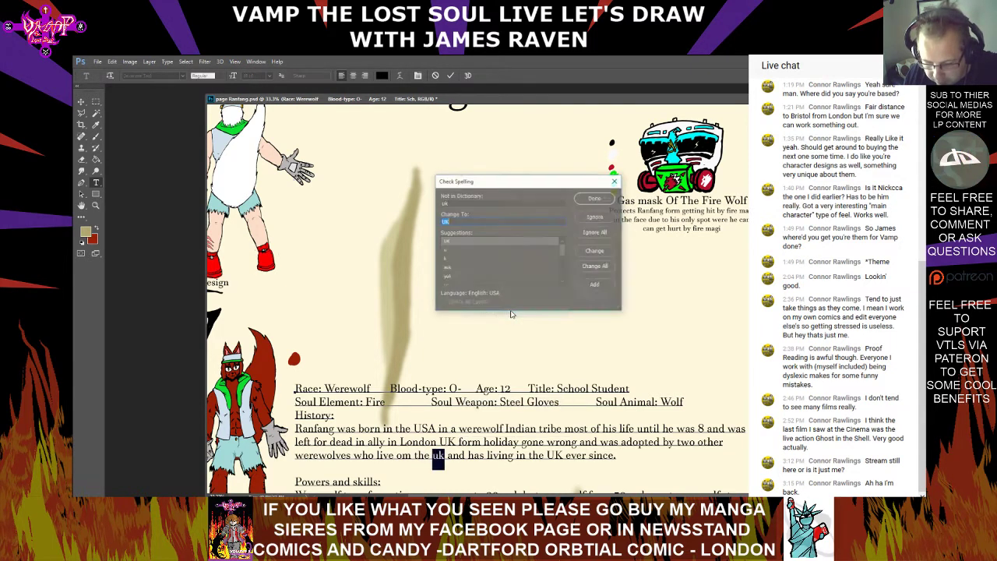
{"action": "double_click", "coordinate": [513, 243]}
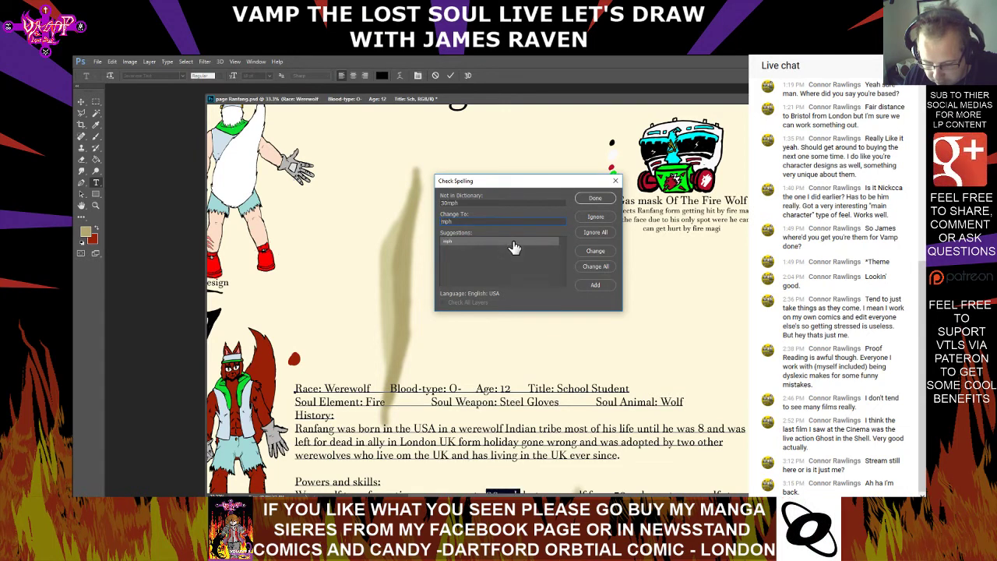
{"action": "left_click", "coordinate": [590, 218]}
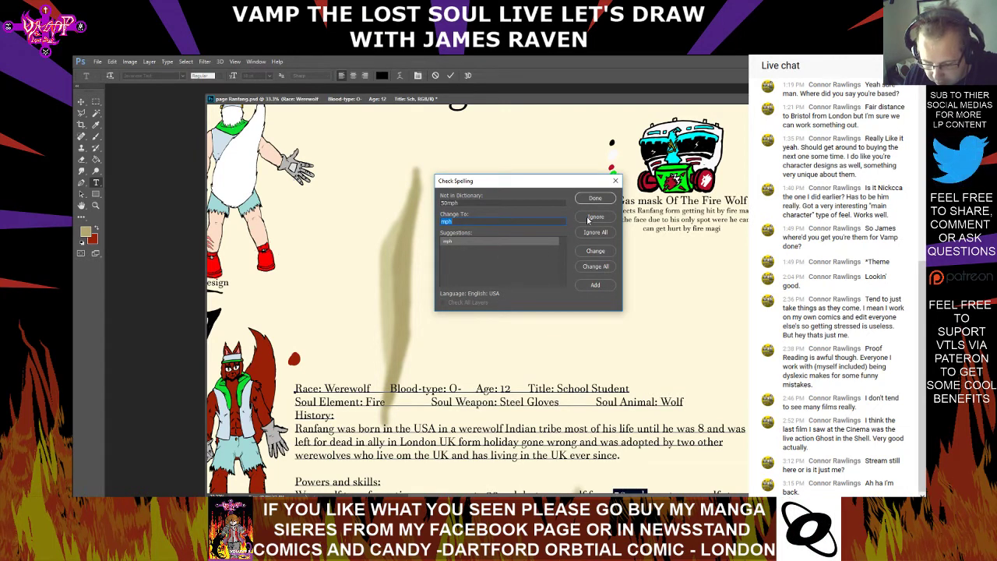
{"action": "left_click", "coordinate": [594, 218]}
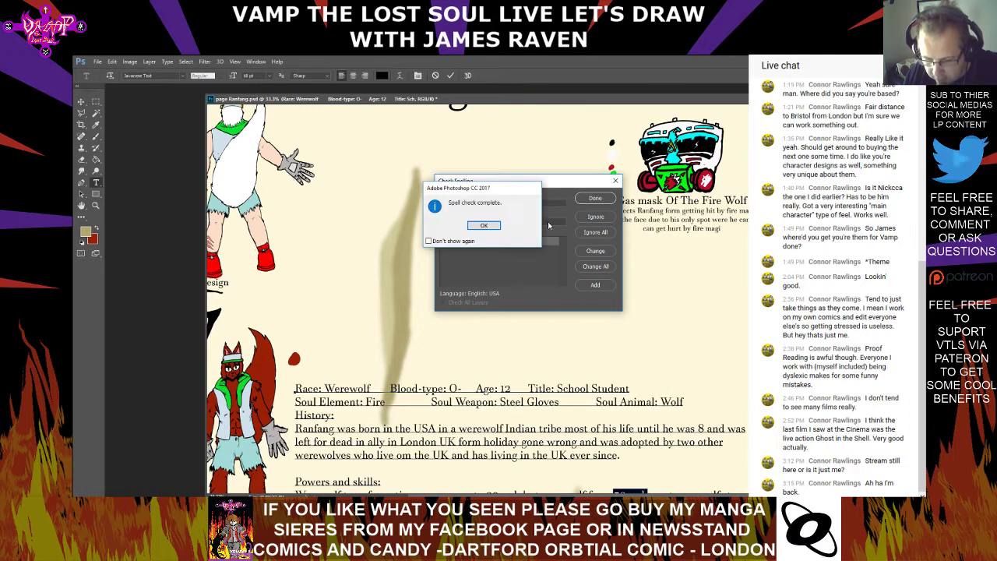
{"action": "key", "text": "Return"}
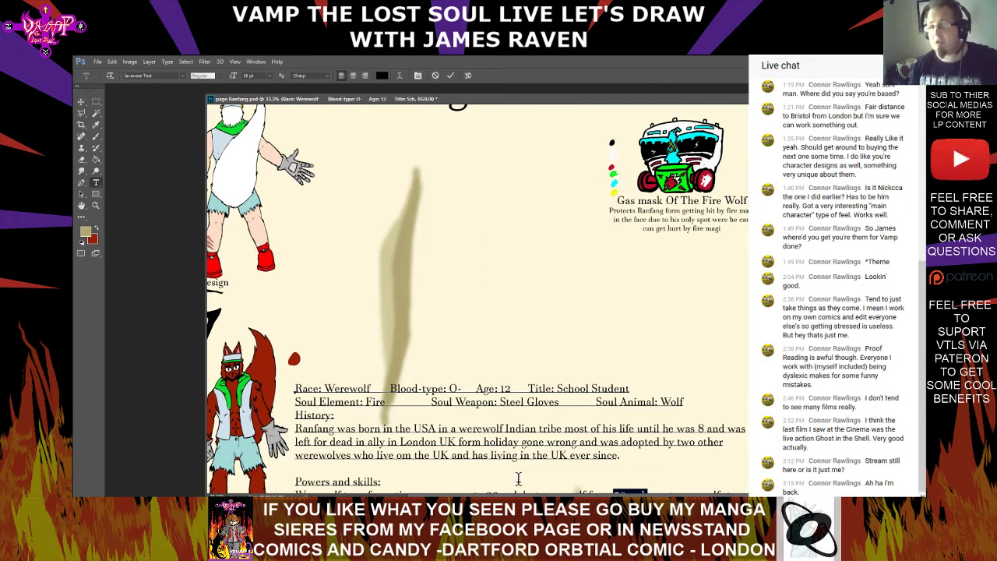
Check the spelling of the word "Indian" in the History text and leave text editing
{"action": "right_click", "coordinate": [521, 433]}
{"action": "left_click", "coordinate": [514, 427]}
{"action": "double_click", "coordinate": [510, 427]}
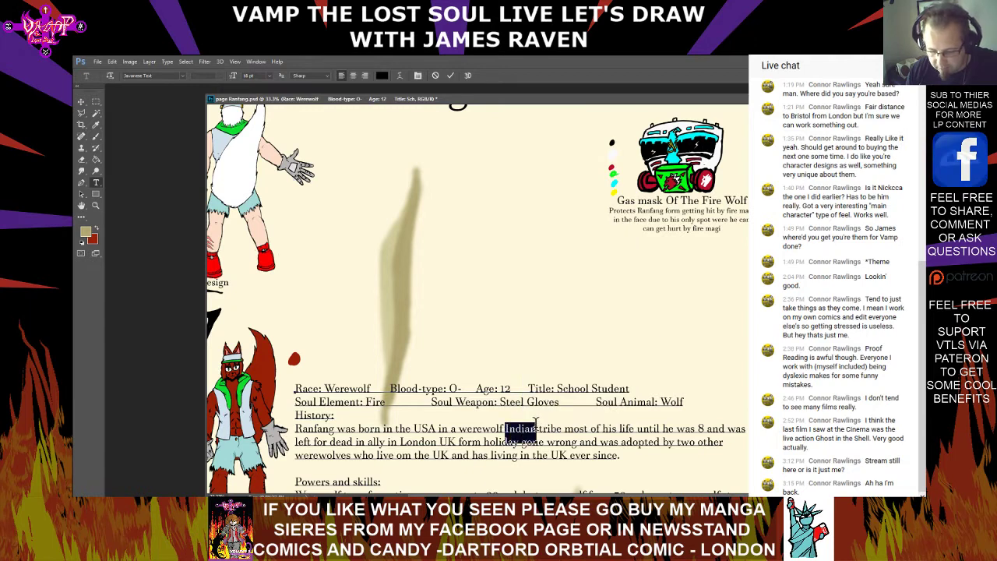
{"action": "right_click", "coordinate": [531, 429]}
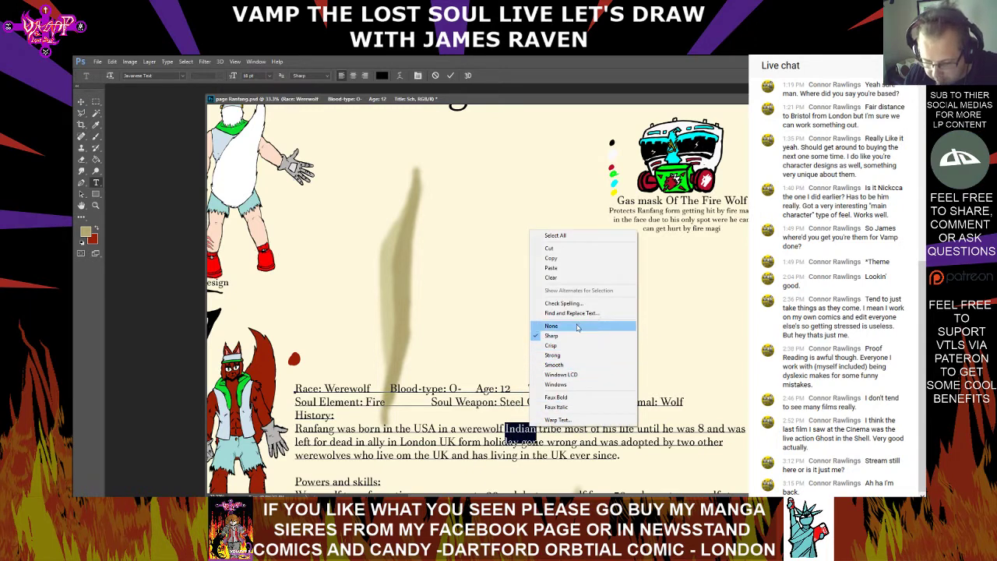
{"action": "left_click", "coordinate": [563, 303]}
{"action": "left_click", "coordinate": [487, 226]}
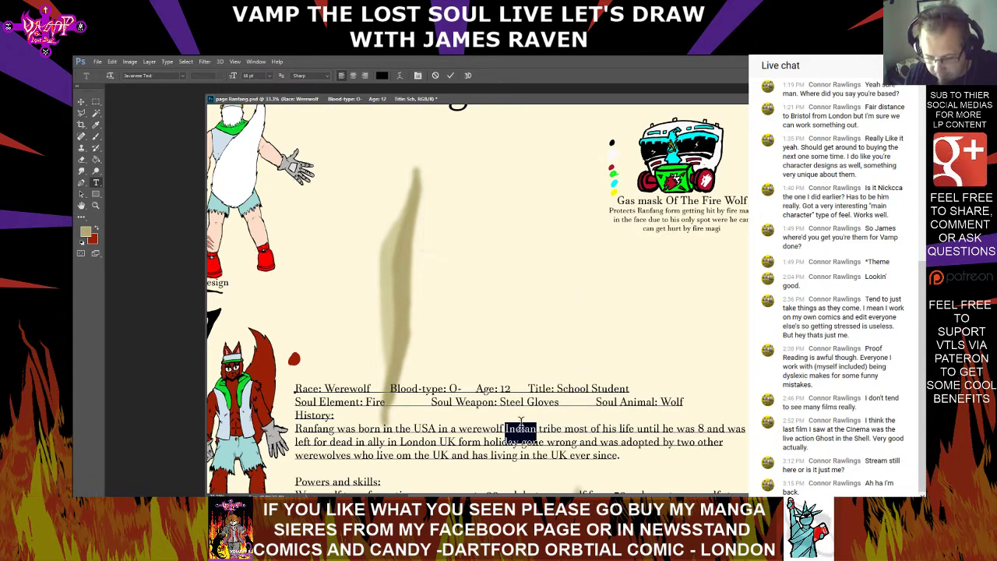
{"action": "left_click", "coordinate": [524, 425]}
{"action": "key", "text": "Escape"}
Start a new sentence after "tribe" in the History text by inserting ". For" before "most of his life"
{"action": "scroll", "coordinate": [537, 438], "scroll_direction": "down", "scroll_amount": 2}
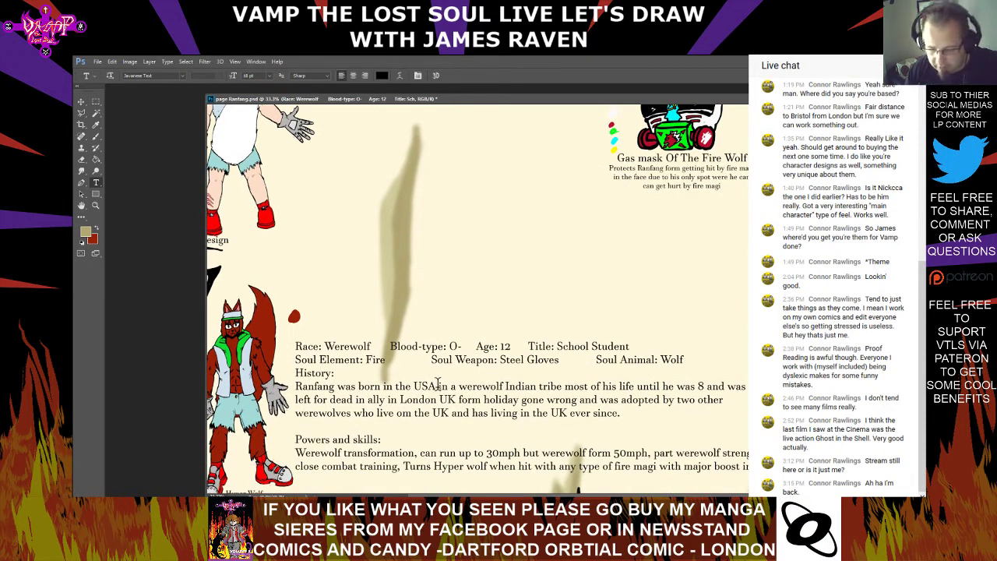
{"action": "left_click", "coordinate": [685, 462]}
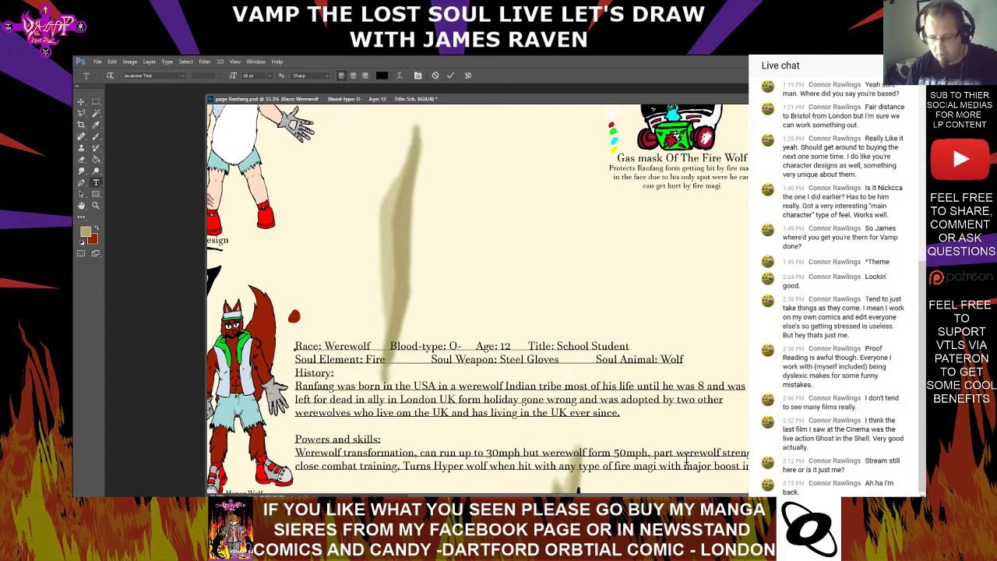
{"action": "type", "text": "."}
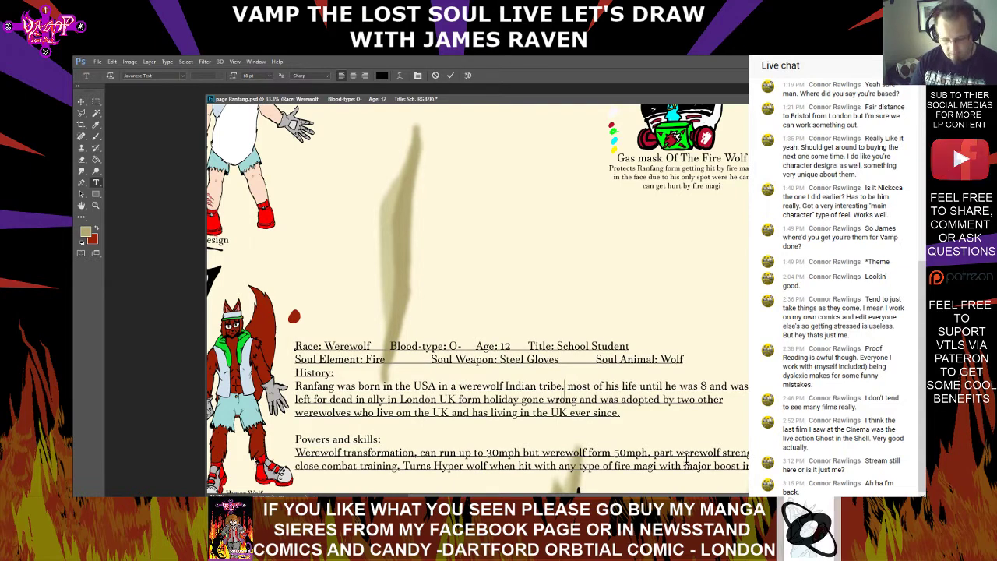
{"action": "type", "text": " For"}
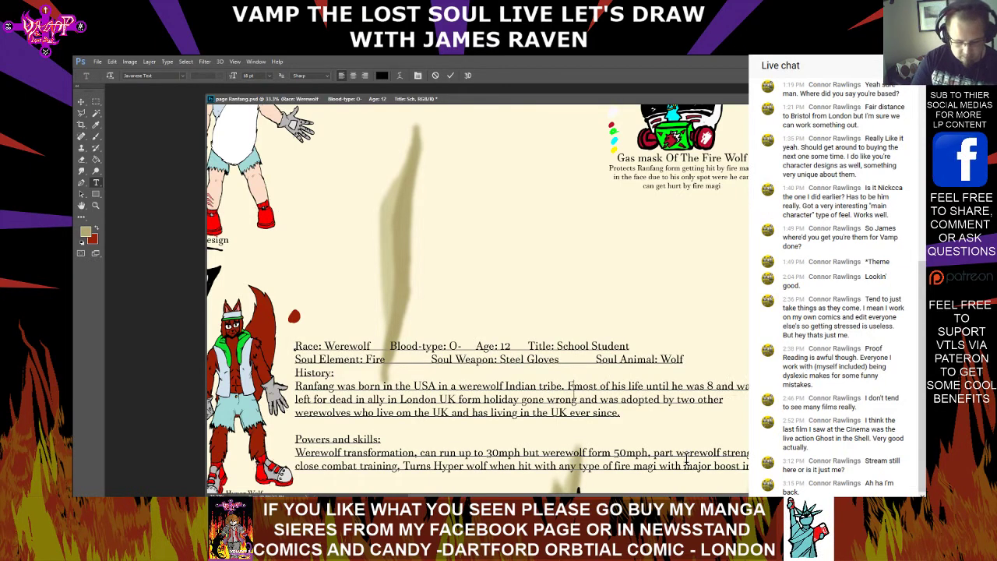
{"action": "key", "text": "Right"}
{"action": "key", "text": "Right"}
{"action": "key", "text": "Right"}
{"action": "key", "text": "Right"}
{"action": "key", "text": "Right"}
{"action": "key", "text": "Right"}
{"action": "key", "text": "Right"}
{"action": "key", "text": "Right"}
{"action": "key", "text": "Right"}
{"action": "key", "text": "Right"}
{"action": "key", "text": "Right"}
{"action": "key", "text": "Right"}
{"action": "key", "text": "Right"}
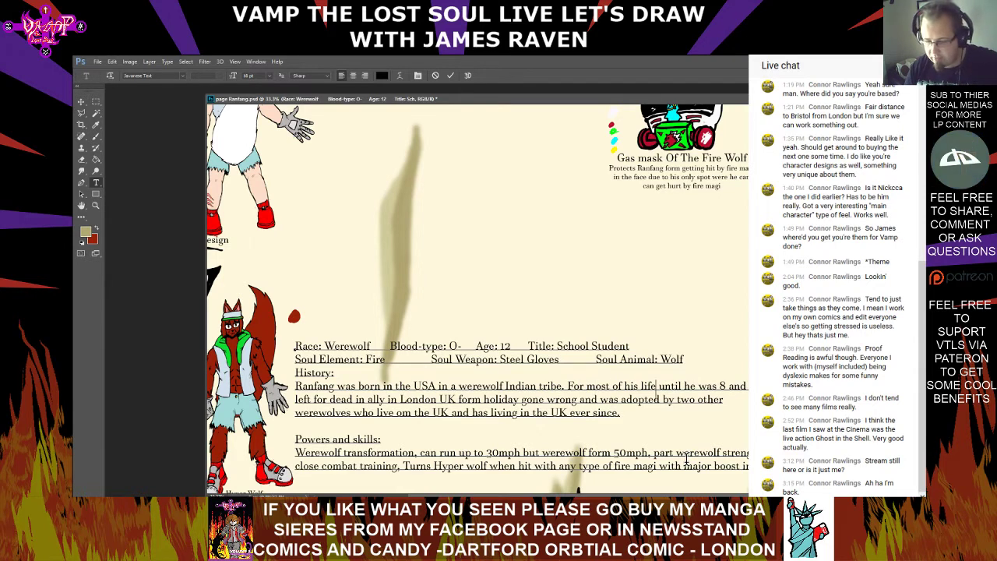
Rejoin the sentence after "Indian tribe" in the History text by replacing the full stop and capital F with ", for"
{"action": "key", "text": "Left"}
{"action": "key", "text": "Left"}
{"action": "key", "text": "Left"}
{"action": "key", "text": "Left"}
{"action": "key", "text": "Left"}
{"action": "key", "text": "Left"}
{"action": "key", "text": "Left"}
{"action": "key", "text": "Left"}
{"action": "key", "text": "Left"}
{"action": "key", "text": "Left"}
{"action": "key", "text": "Left"}
{"action": "key", "text": "Left"}
{"action": "key", "text": "Left"}
{"action": "key", "text": "Left"}
{"action": "key", "text": "Left"}
{"action": "key", "text": "Left"}
{"action": "key", "text": "Left"}
{"action": "key", "text": "Left"}
{"action": "key", "text": "Left"}
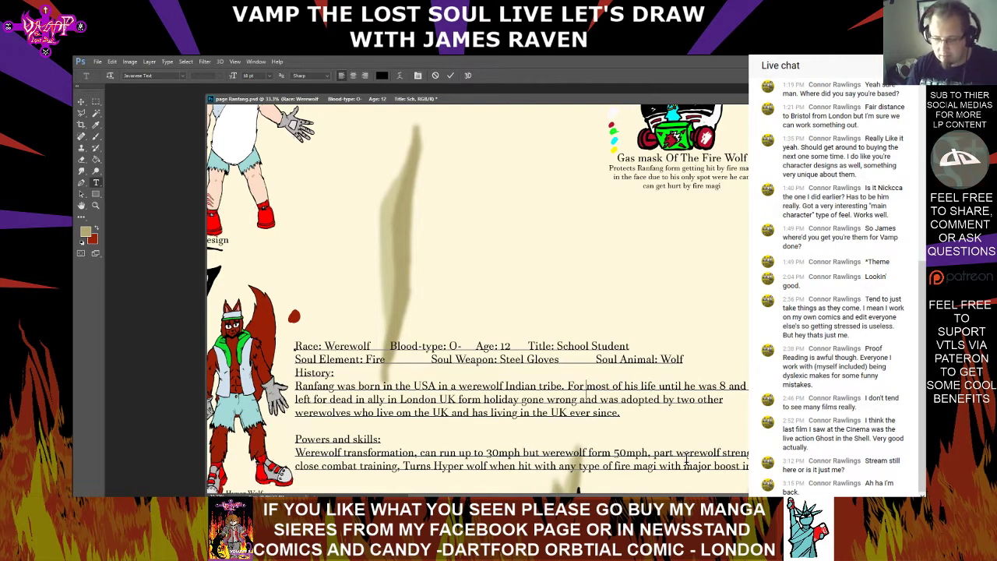
{"action": "key", "text": "BackSpace"}
{"action": "key", "text": "BackSpace"}
{"action": "key", "text": "BackSpace"}
{"action": "type", "text": ", for"}
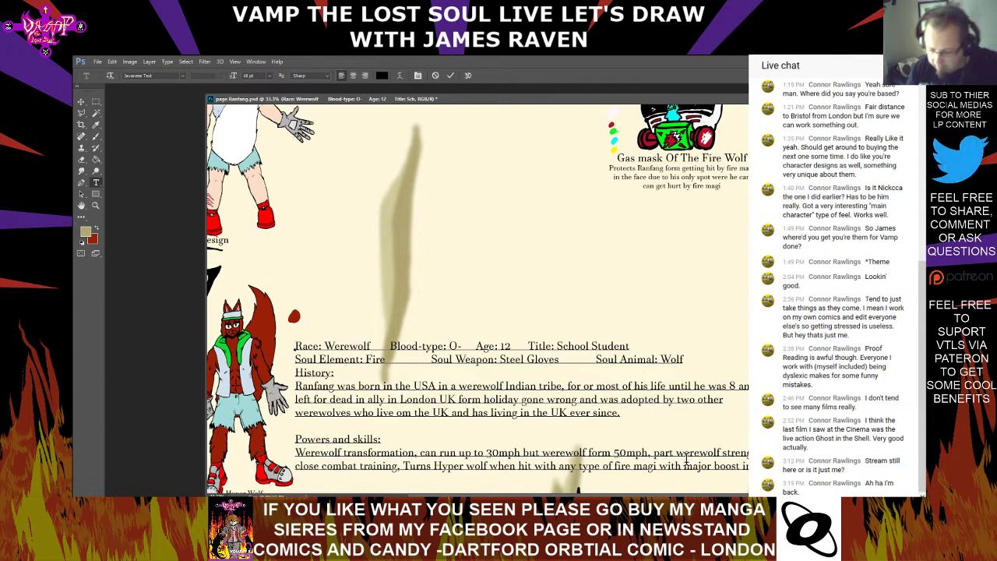
Change "ally" to "allyway" before "in London UK" in the History text
{"action": "key", "text": "Right"}
{"action": "key", "text": "Right"}
{"action": "key", "text": "Right"}
{"action": "key", "text": "Right"}
{"action": "key", "text": "Right"}
{"action": "key", "text": "Right"}
{"action": "key", "text": "Right"}
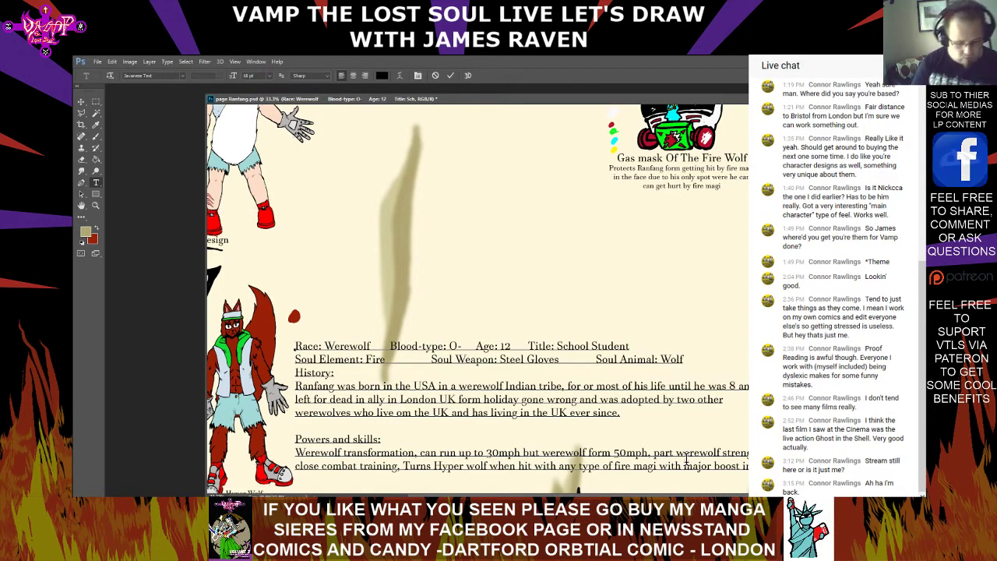
{"action": "type", "text": "way"}
{"action": "key", "text": "Delete"}
{"action": "key", "text": "Right"}
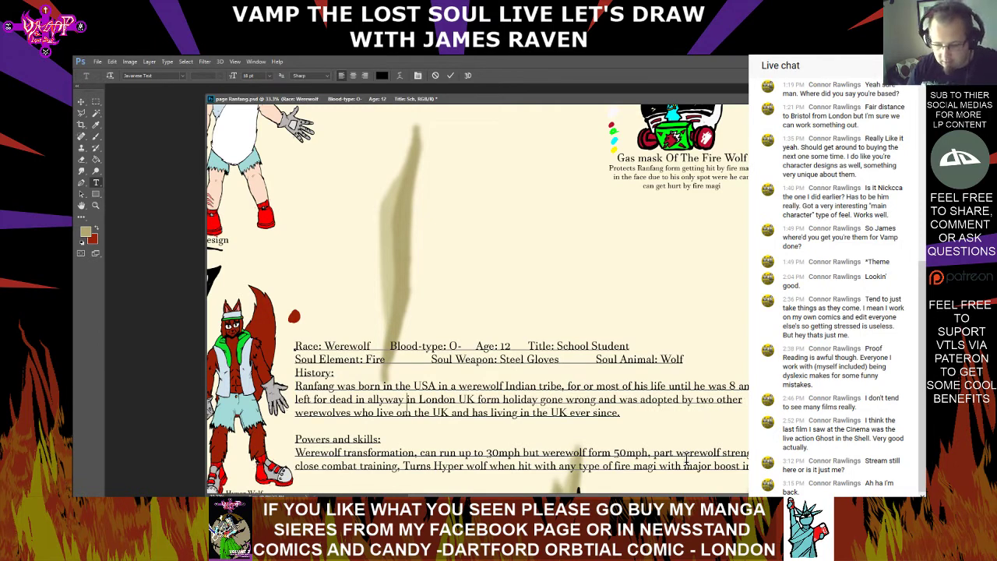
Replace "form" with "due to" before "holiday gone wrong" in the History text
{"action": "key", "text": "Right"}
{"action": "key", "text": "Right"}
{"action": "key", "text": "Right"}
{"action": "key", "text": "Right"}
{"action": "key", "text": "Right"}
{"action": "key", "text": "Right"}
{"action": "key", "text": "Right"}
{"action": "key", "text": "Right"}
{"action": "key", "text": "Right"}
{"action": "key", "text": "Right"}
{"action": "key", "text": "Right"}
{"action": "key", "text": "Right"}
{"action": "key", "text": "Right"}
{"action": "key", "text": "Right"}
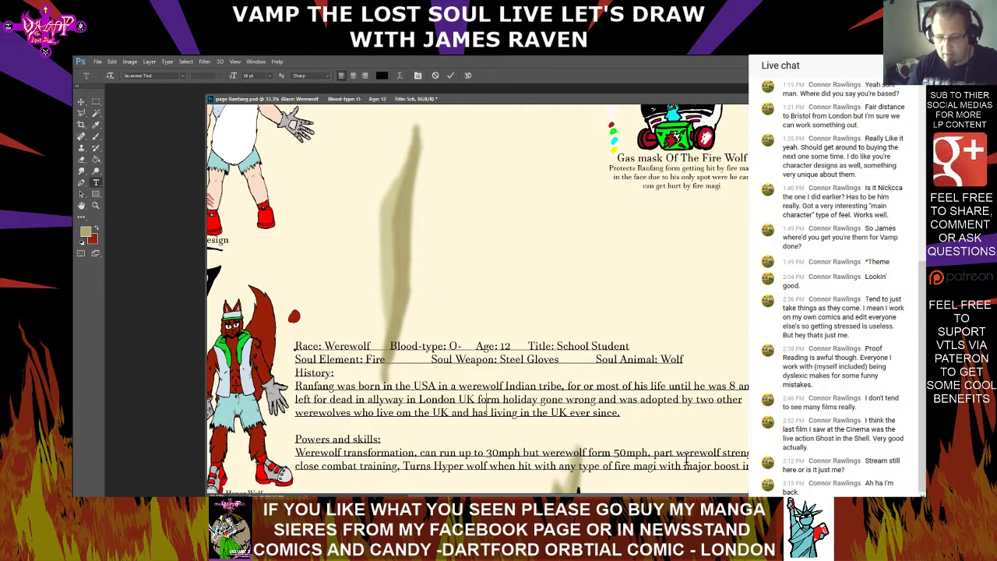
{"action": "key", "text": "BackSpace"}
{"action": "key", "text": "BackSpace"}
{"action": "key", "text": "BackSpace"}
{"action": "key", "text": "BackSpace"}
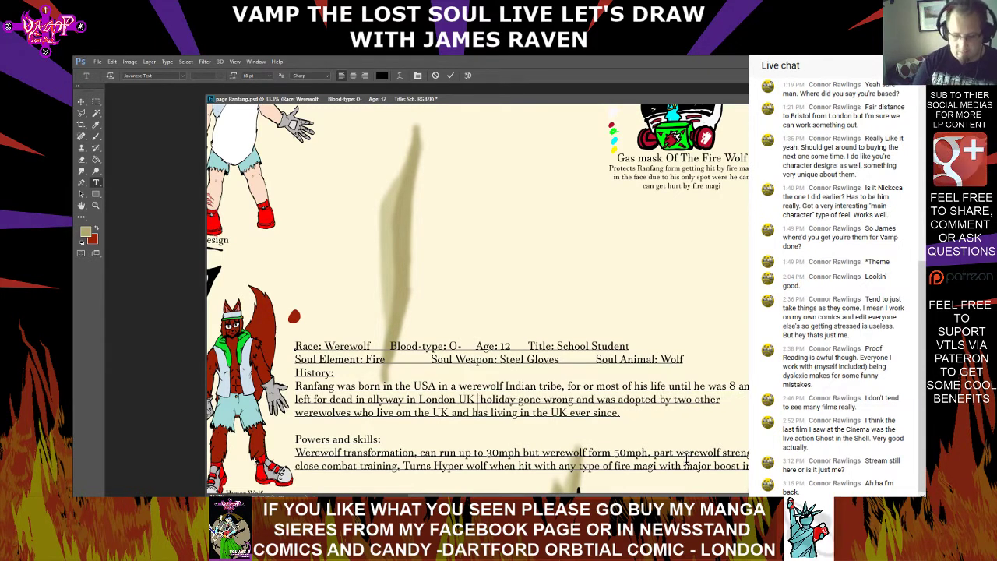
{"action": "type", "text": "due to"}
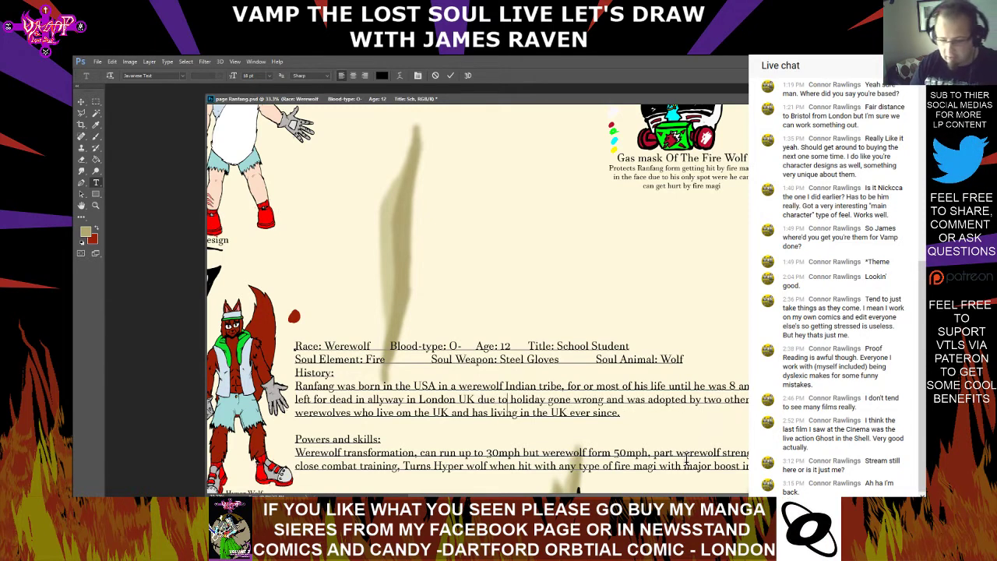
Insert a comma after "holiday gone wrong" in the History text
{"action": "key", "text": "Right"}
{"action": "key", "text": "Right"}
{"action": "key", "text": "Right"}
{"action": "key", "text": "Right"}
{"action": "key", "text": "Right"}
{"action": "key", "text": "Right"}
{"action": "key", "text": "Right"}
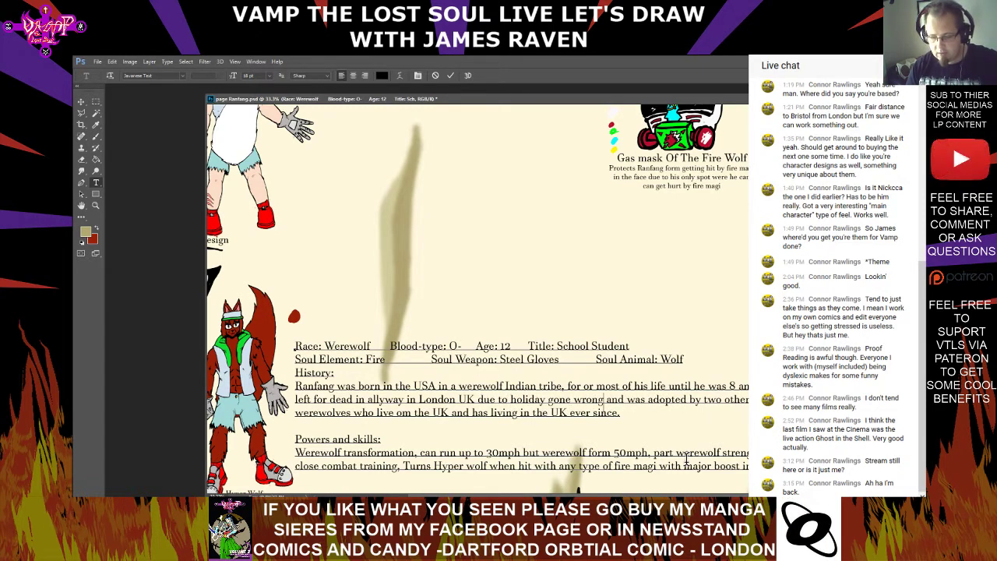
{"action": "type", "text": ","}
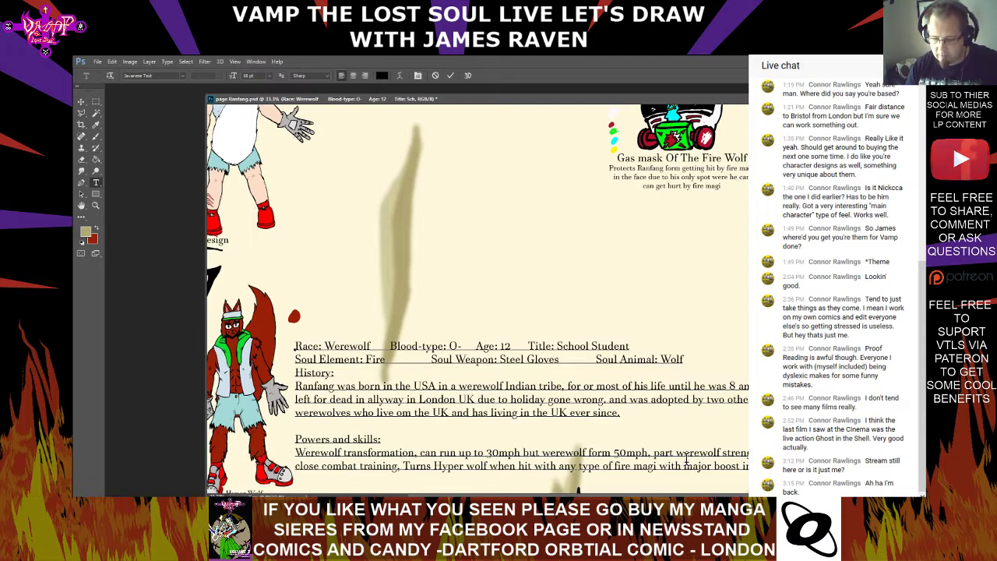
Replace ", and" after "gone wrong" with ". Then" and insert "found and" before "adopted" in the History text
{"action": "key", "text": "Right"}
{"action": "key", "text": "Right"}
{"action": "key", "text": "Right"}
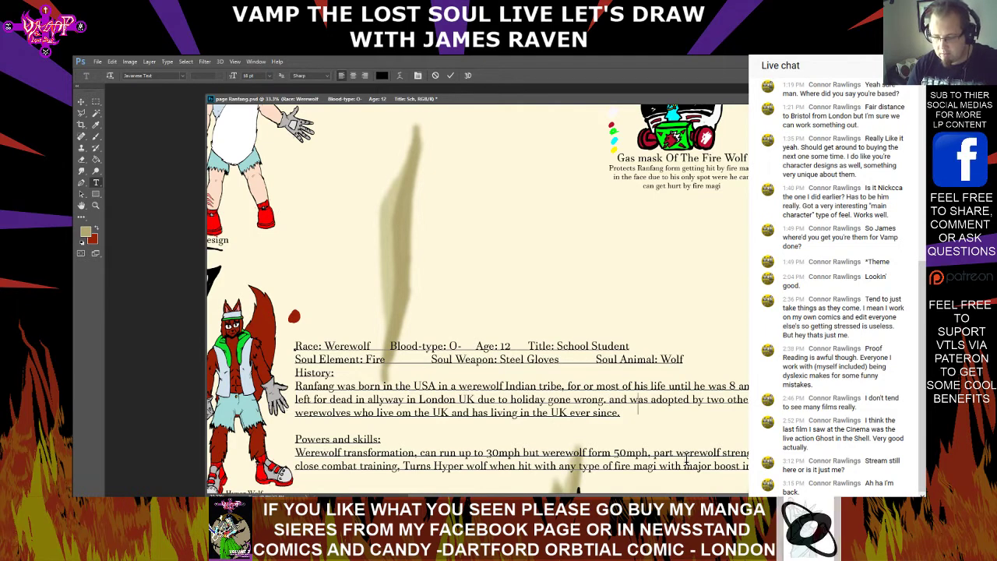
{"action": "key", "text": "BackSpace"}
{"action": "key", "text": "BackSpace"}
{"action": "key", "text": "BackSpace"}
{"action": "key", "text": "BackSpace"}
{"action": "key", "text": "BackSpace"}
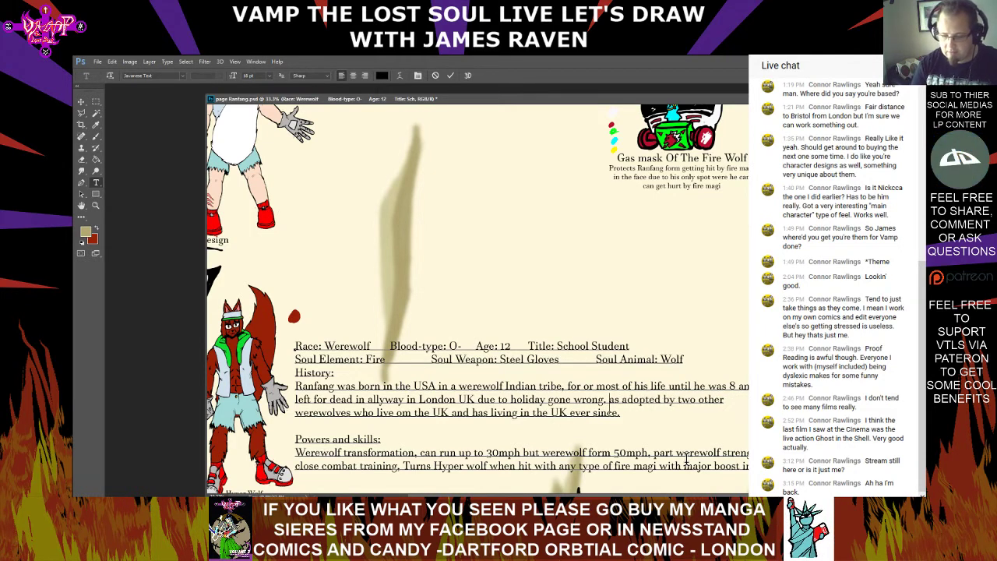
{"action": "key", "text": "BackSpace"}
{"action": "key", "text": "BackSpace"}
{"action": "type", "text": ". Then W"}
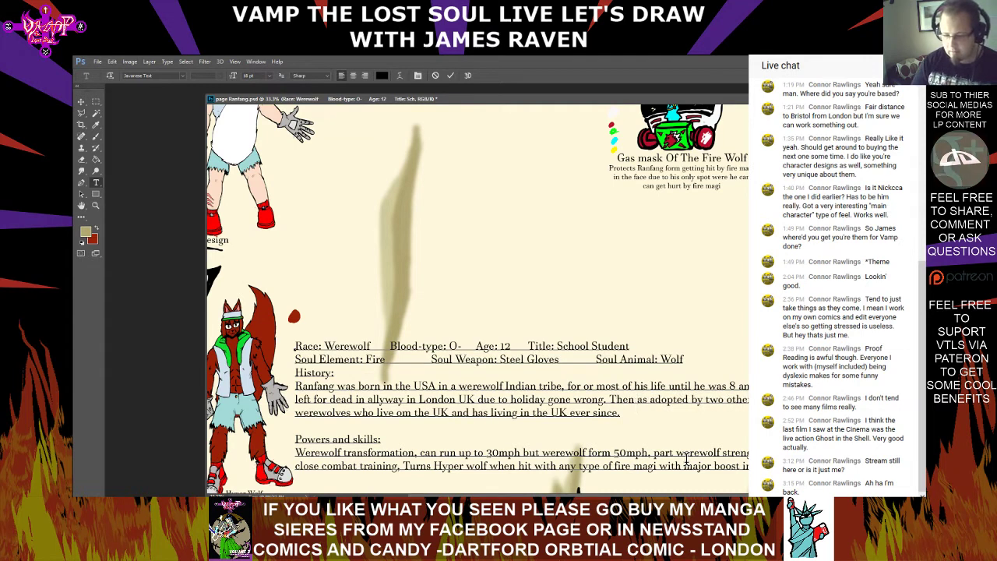
{"action": "key", "text": "BackSpace"}
{"action": "type", "text": "was "}
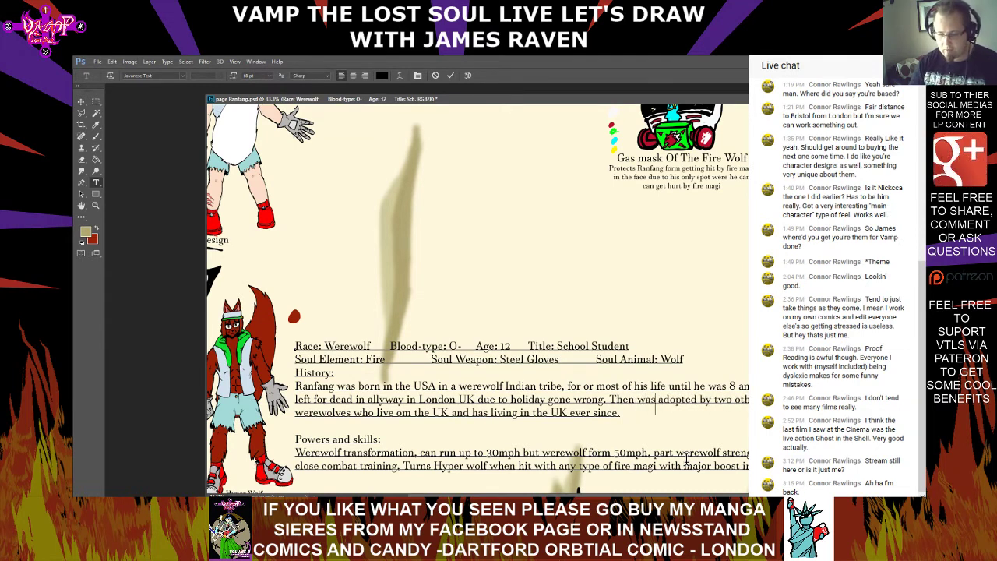
{"action": "type", "text": "founded"}
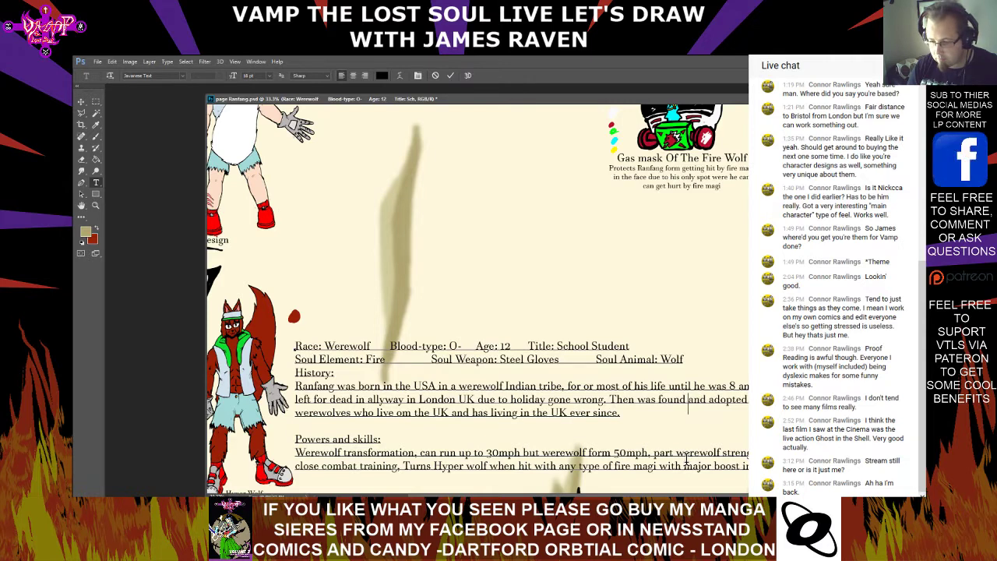
Put "was" followed by a space at the start of the line before "left for dead" in the History text
{"action": "scroll", "coordinate": [478, 298], "scroll_direction": "down", "scroll_amount": 1}
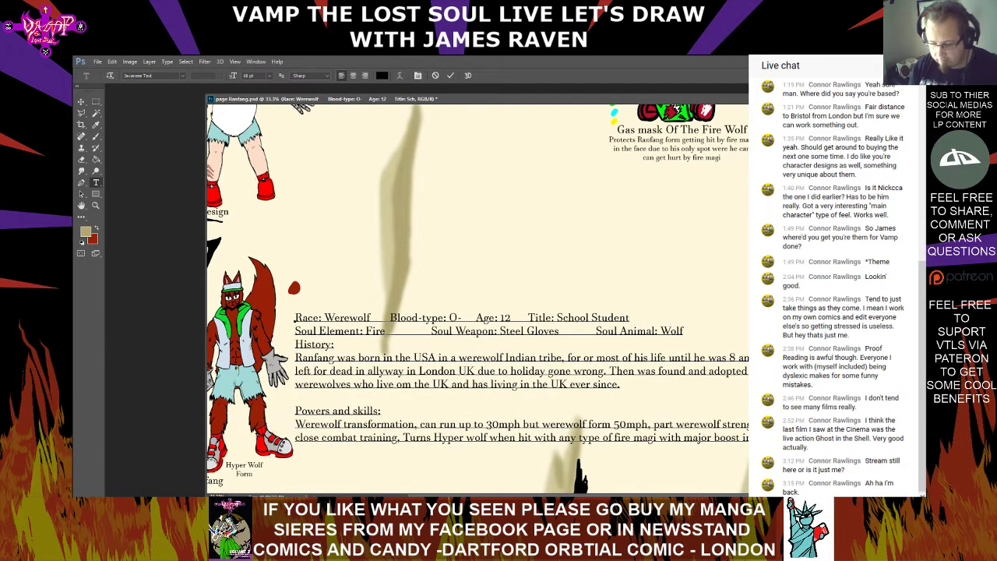
{"action": "type", "text": "was"}
{"action": "key", "text": "Delete"}
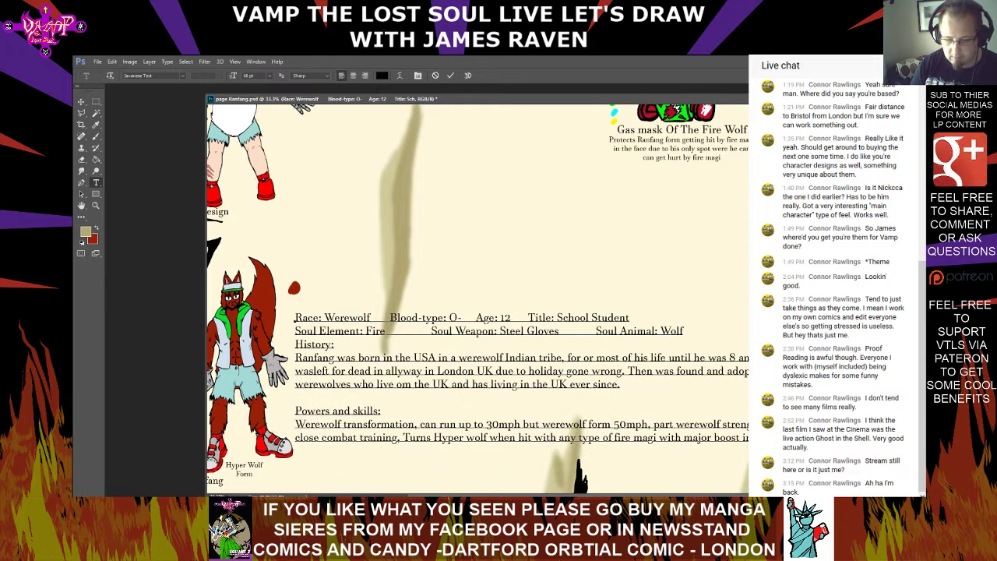
{"action": "key", "text": "Right"}
{"action": "key", "text": "Right"}
{"action": "key", "text": "Right"}
{"action": "key", "text": "Right"}
{"action": "key", "text": "Right"}
{"action": "key", "text": "Right"}
{"action": "key", "text": "Right"}
{"action": "key", "text": "Right"}
{"action": "key", "text": "Right"}
{"action": "key", "text": "Right"}
{"action": "key", "text": "Right"}
{"action": "key", "text": "Right"}
{"action": "key", "text": "Right"}
{"action": "key", "text": "Right"}
{"action": "key", "text": "Right"}
{"action": "key", "text": "Right"}
{"action": "key", "text": "Right"}
{"action": "key", "text": "Right"}
{"action": "key", "text": "Right"}
{"action": "key", "text": "Right"}
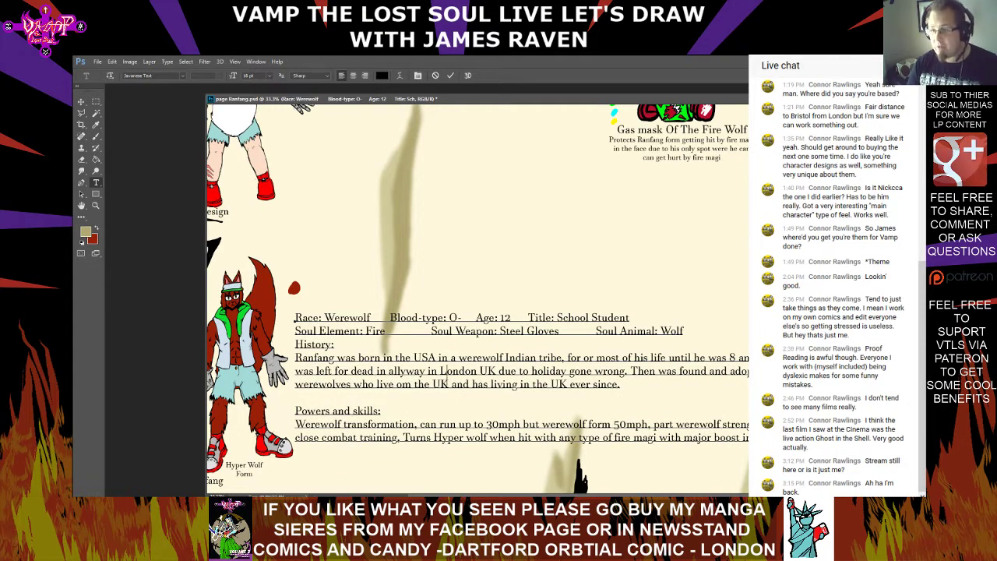
Move "by two other" down onto the line with "werewolves" in the History text and commit the text edit
{"action": "key", "text": "Right"}
{"action": "key", "text": "Right"}
{"action": "key", "text": "Right"}
{"action": "key", "text": "Right"}
{"action": "key", "text": "Right"}
{"action": "key", "text": "Right"}
{"action": "key", "text": "Right"}
{"action": "key", "text": "Right"}
{"action": "key", "text": "Right"}
{"action": "key", "text": "Right"}
{"action": "key", "text": "Right"}
{"action": "key", "text": "Right"}
{"action": "key", "text": "Right"}
{"action": "key", "text": "Right"}
{"action": "key", "text": "Right"}
{"action": "key", "text": "Right"}
{"action": "key", "text": "Right"}
{"action": "key", "text": "Right"}
{"action": "key", "text": "Right"}
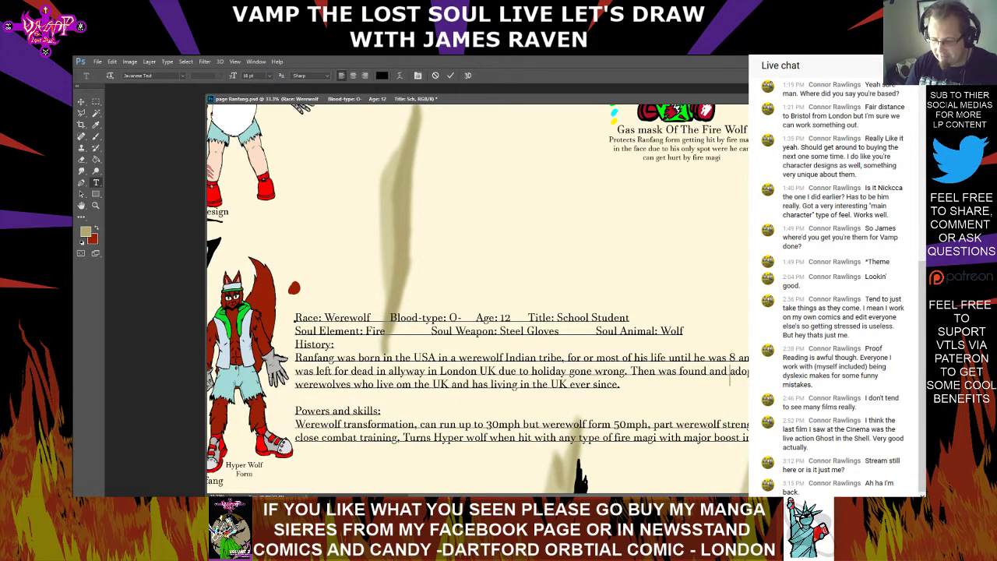
{"action": "key", "text": "Return"}
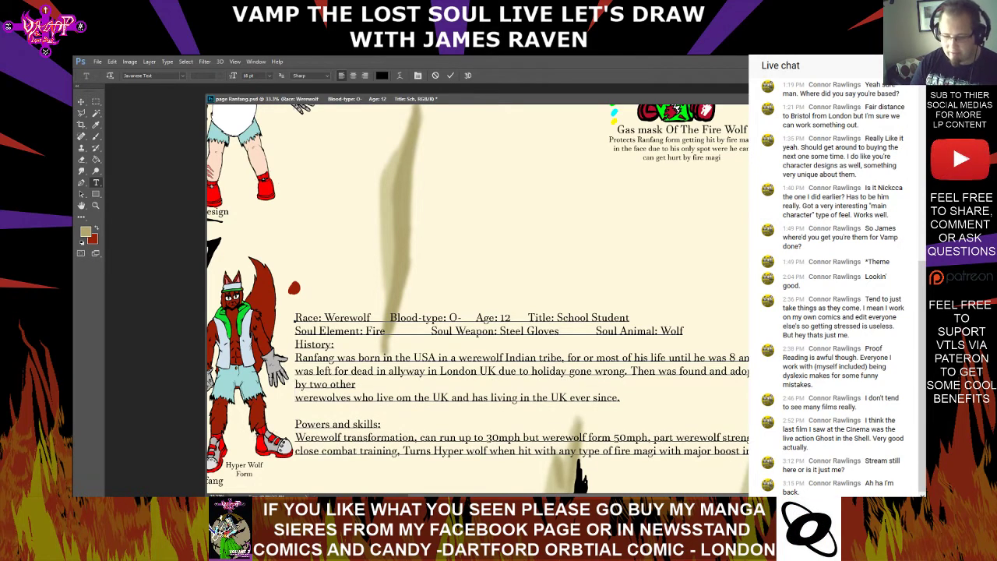
{"action": "key", "text": "BackSpace"}
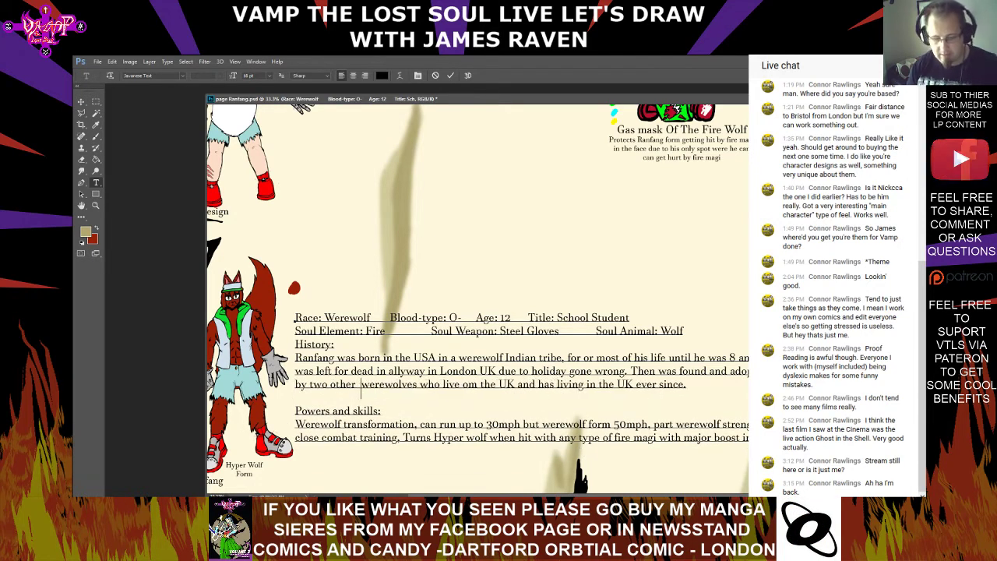
{"action": "key", "text": "ctrl+Return"}
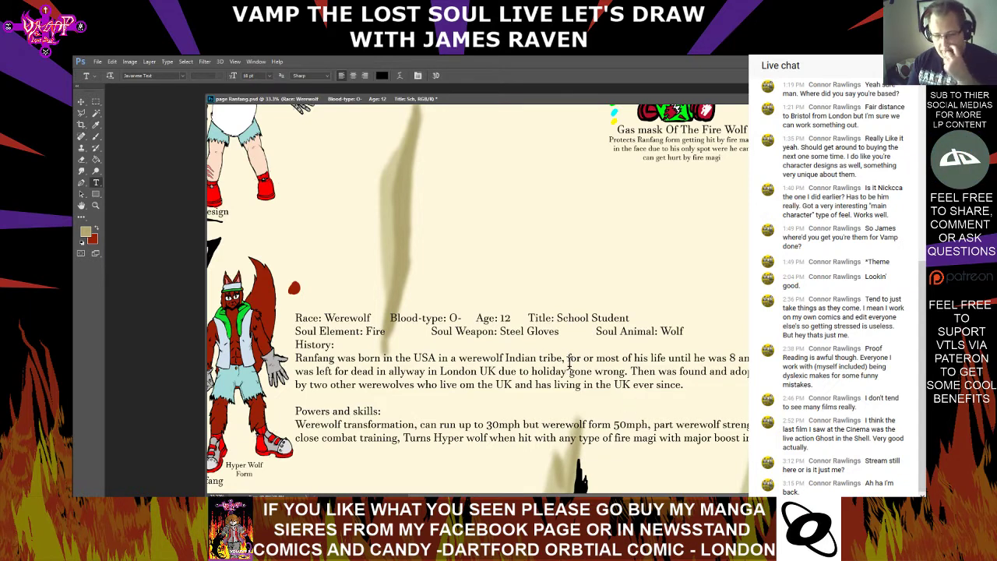
Insert "North" before "Indian tribe" in the History text, correcting its spelling with the spell check
{"action": "left_click", "coordinate": [505, 363]}
{"action": "type", "text": "Nouth"}
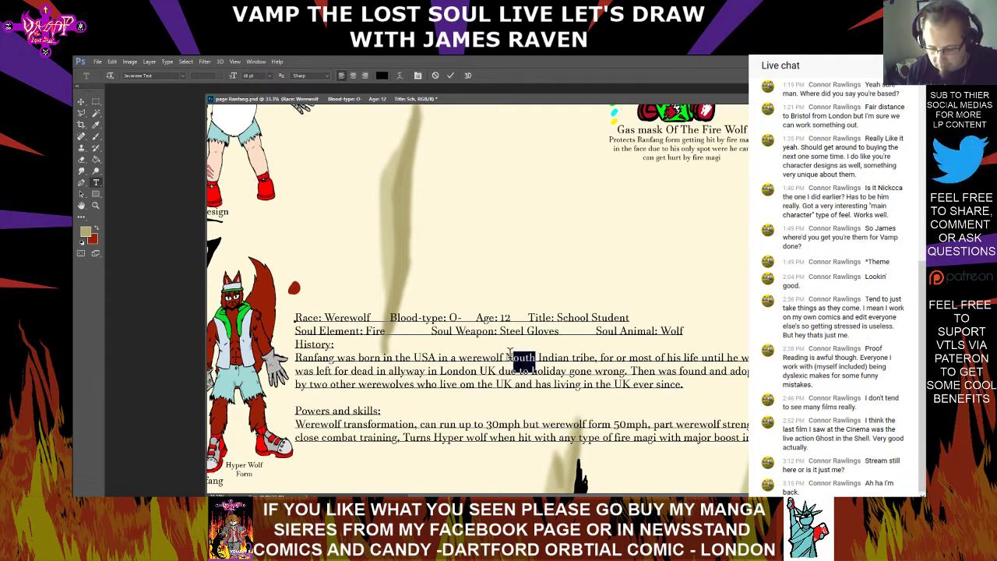
{"action": "right_click", "coordinate": [510, 354]}
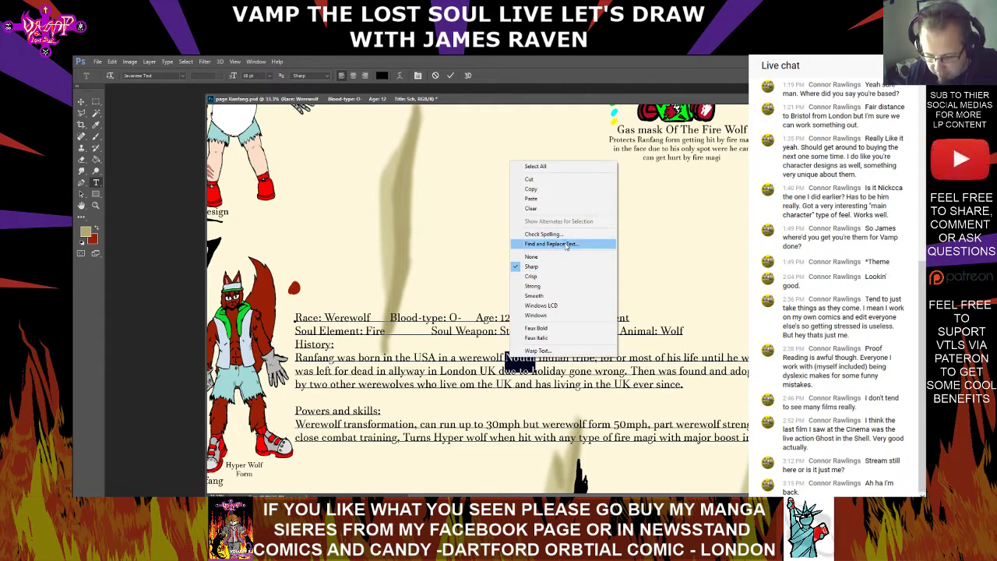
{"action": "left_click", "coordinate": [543, 233]}
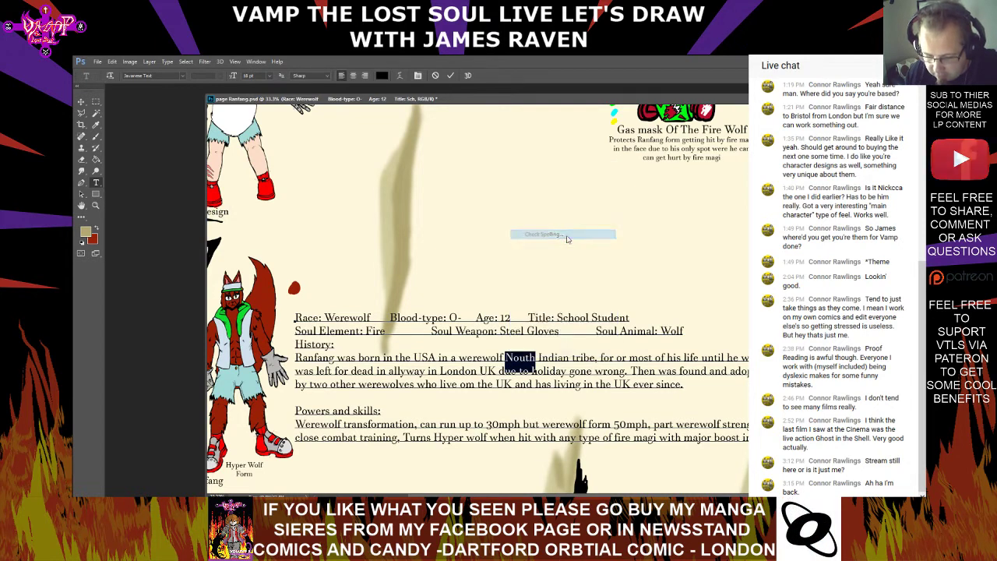
{"action": "double_click", "coordinate": [512, 243]}
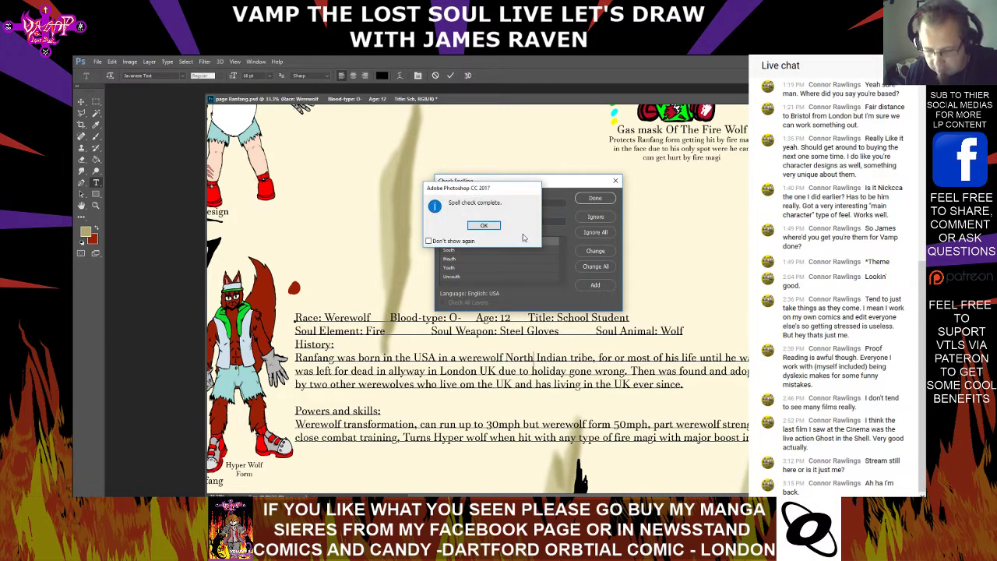
{"action": "left_click", "coordinate": [495, 226]}
{"action": "left_click", "coordinate": [549, 385]}
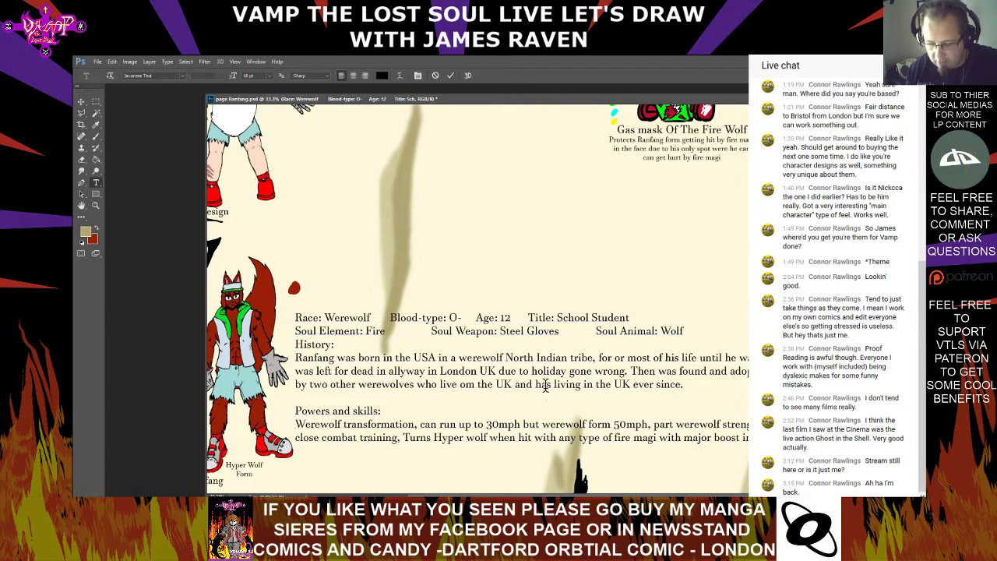
Remove the word "North" before "Indian tribe" in the History text
{"action": "left_click", "coordinate": [535, 358]}
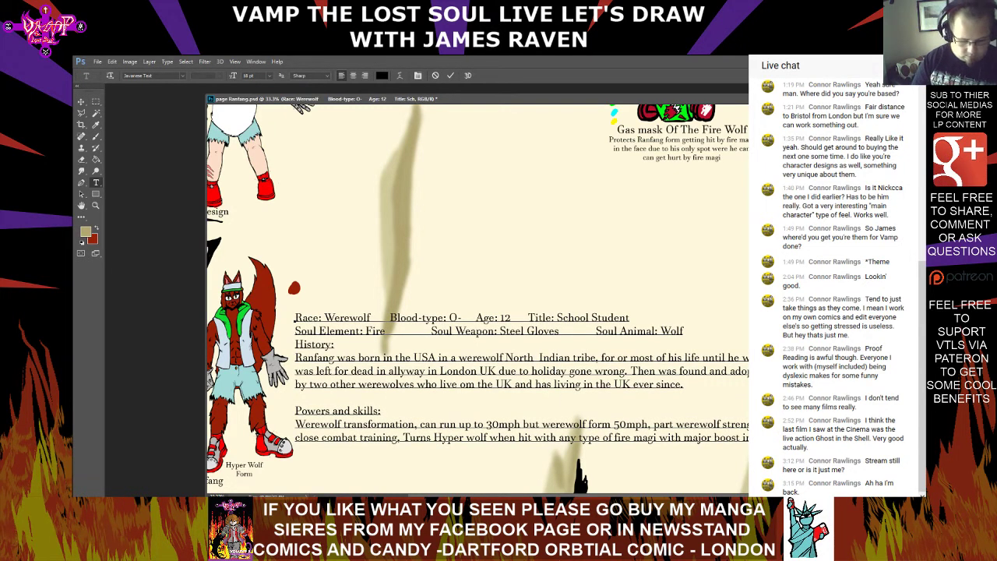
{"action": "key", "text": "BackSpace"}
{"action": "key", "text": "BackSpace"}
{"action": "key", "text": "BackSpace"}
{"action": "key", "text": "BackSpace"}
{"action": "key", "text": "BackSpace"}
{"action": "key", "text": "BackSpace"}
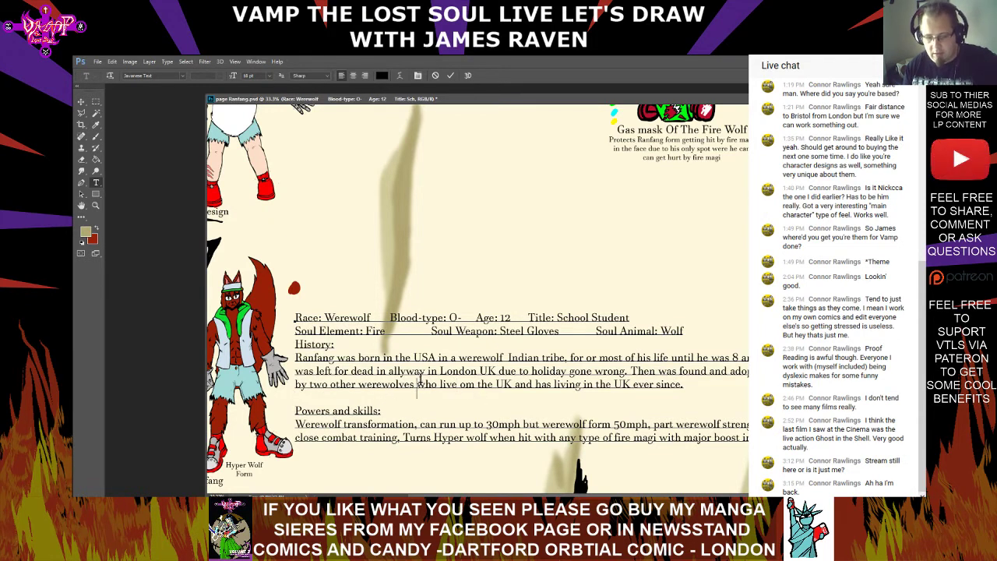
Insert "called" and the two werewolves' names before "who live", and put "since." on its own line
{"action": "type", "text": "called"}
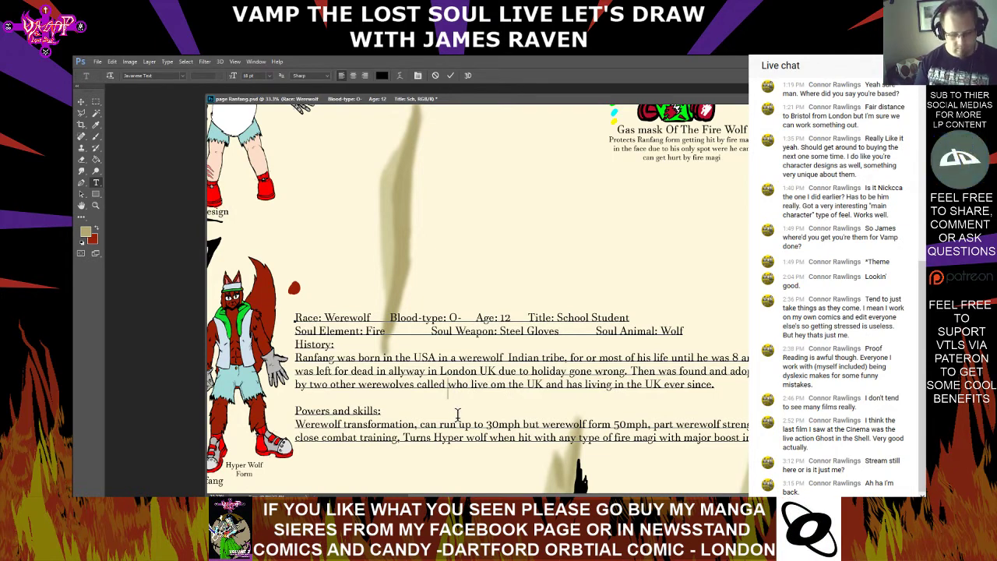
{"action": "type", "text": " Liz and"}
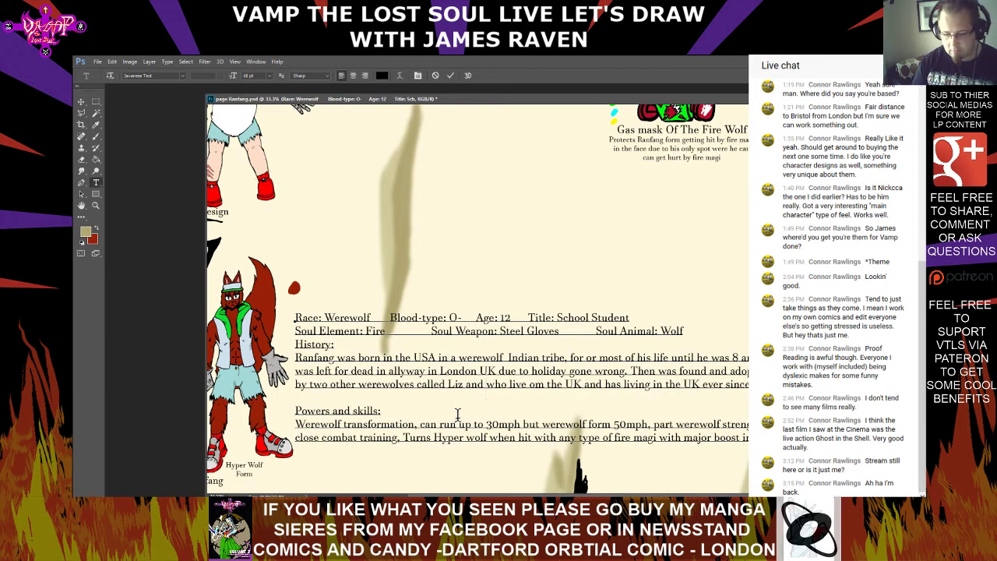
{"action": "type", "text": " Anne"}
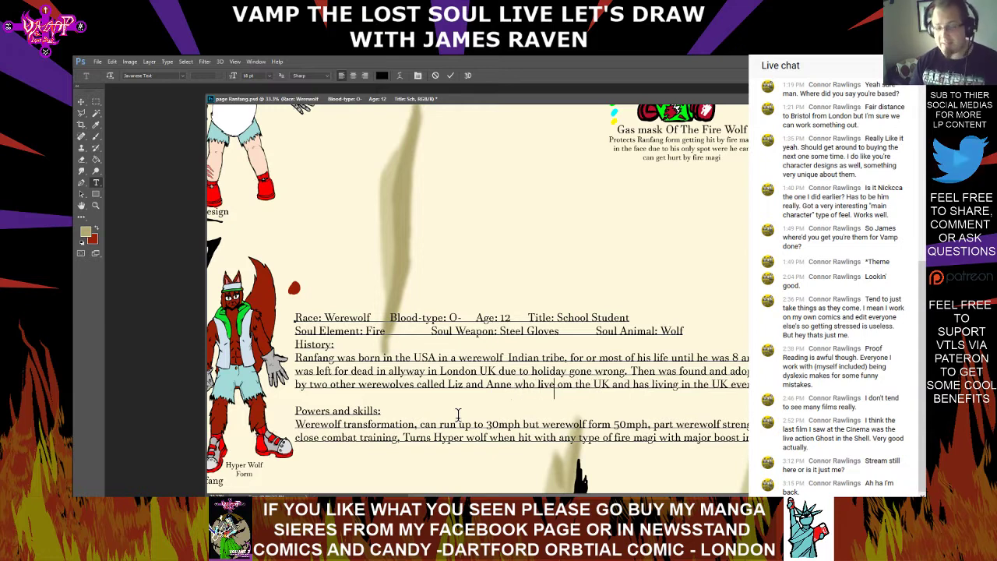
{"action": "key", "text": "Right"}
{"action": "key", "text": "Right"}
{"action": "key", "text": "Right"}
{"action": "key", "text": "Right"}
{"action": "key", "text": "Right"}
{"action": "key", "text": "Right"}
{"action": "key", "text": "Right"}
{"action": "key", "text": "Right"}
{"action": "key", "text": "Right"}
{"action": "key", "text": "Right"}
{"action": "key", "text": "Right"}
{"action": "key", "text": "Right"}
{"action": "key", "text": "Right"}
{"action": "key", "text": "Right"}
{"action": "key", "text": "Right"}
{"action": "key", "text": "Right"}
{"action": "key", "text": "Right"}
{"action": "key", "text": "Right"}
{"action": "key", "text": "Right"}
{"action": "key", "text": "Right"}
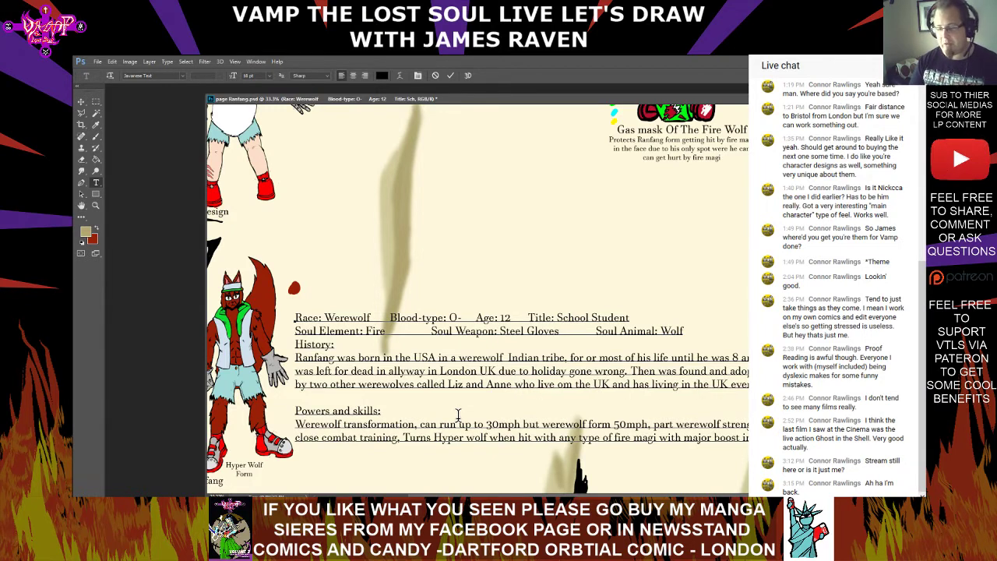
{"action": "type", "text": "since."}
{"action": "key", "text": "ctrl+Return"}
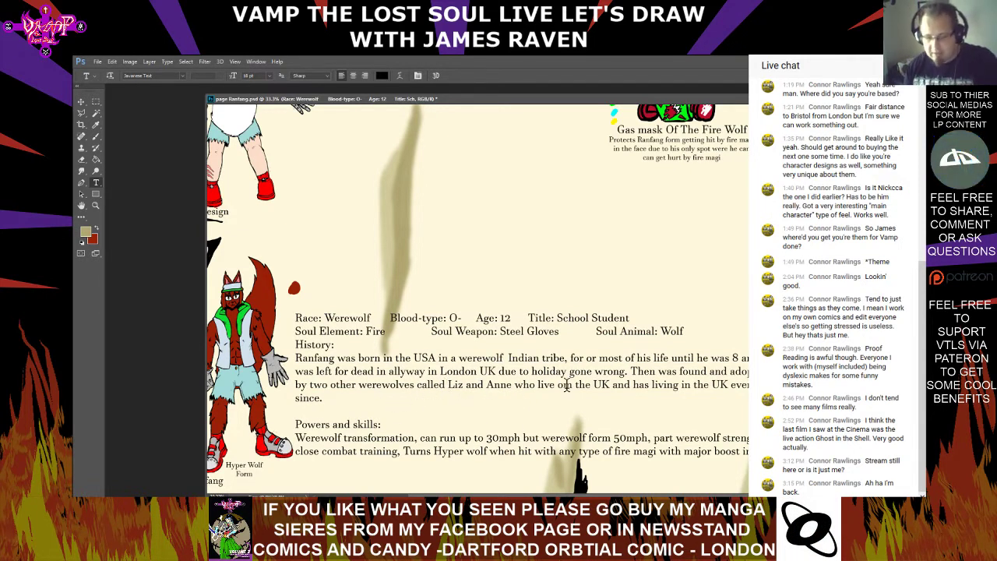
Try to replace "and" before "has living" with a comma in the History text, and retype "and" instead
{"action": "left_click", "coordinate": [526, 383]}
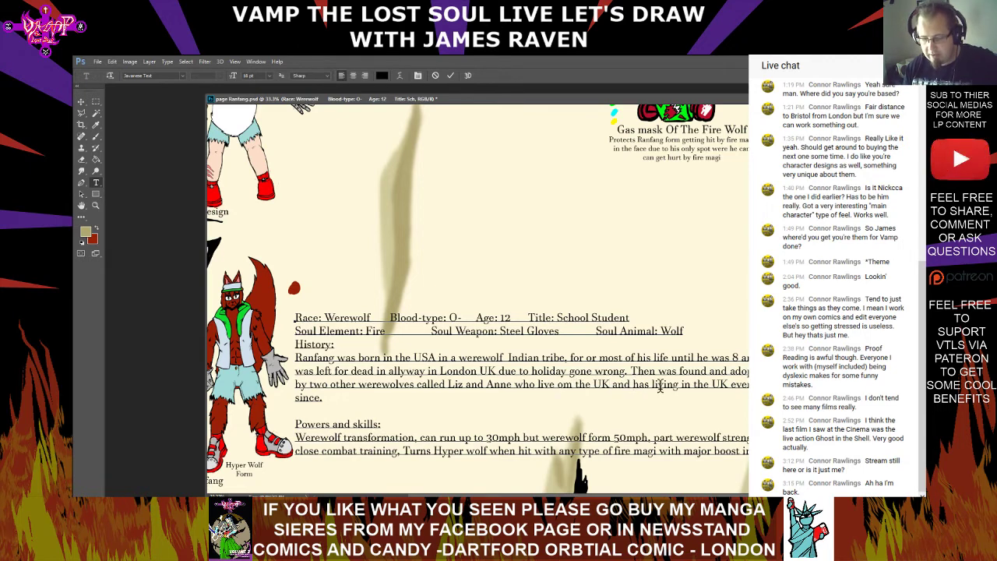
{"action": "left_click", "coordinate": [633, 385]}
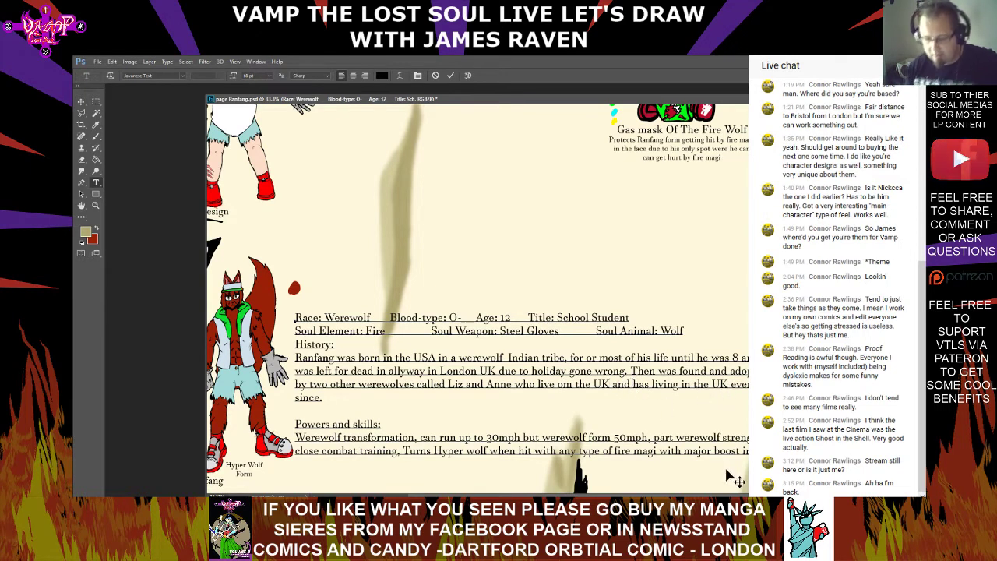
{"action": "key", "text": "BackSpace"}
{"action": "key", "text": "BackSpace"}
{"action": "key", "text": "BackSpace"}
{"action": "key", "text": "BackSpace"}
{"action": "key", "text": "BackSpace"}
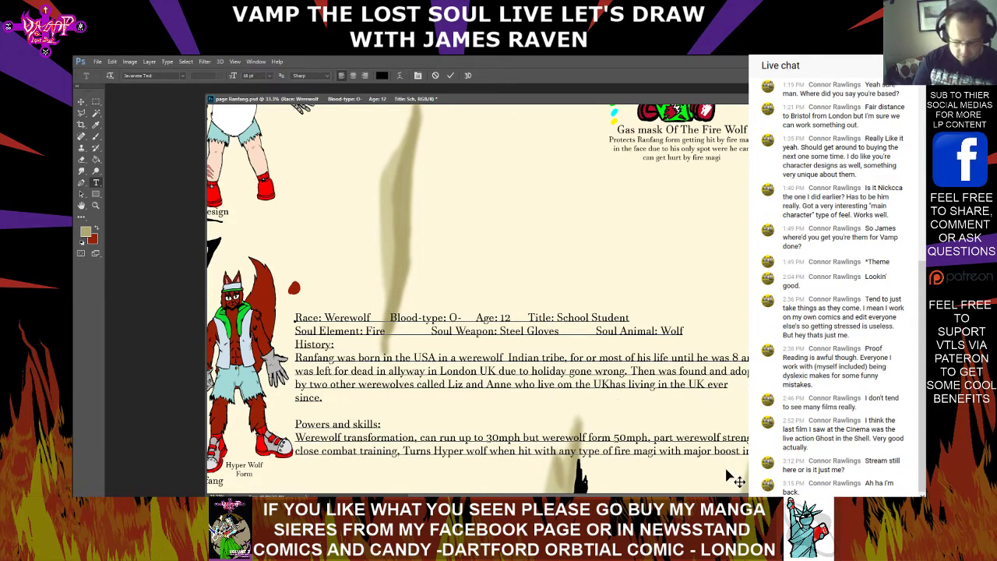
{"action": "type", "text": ","}
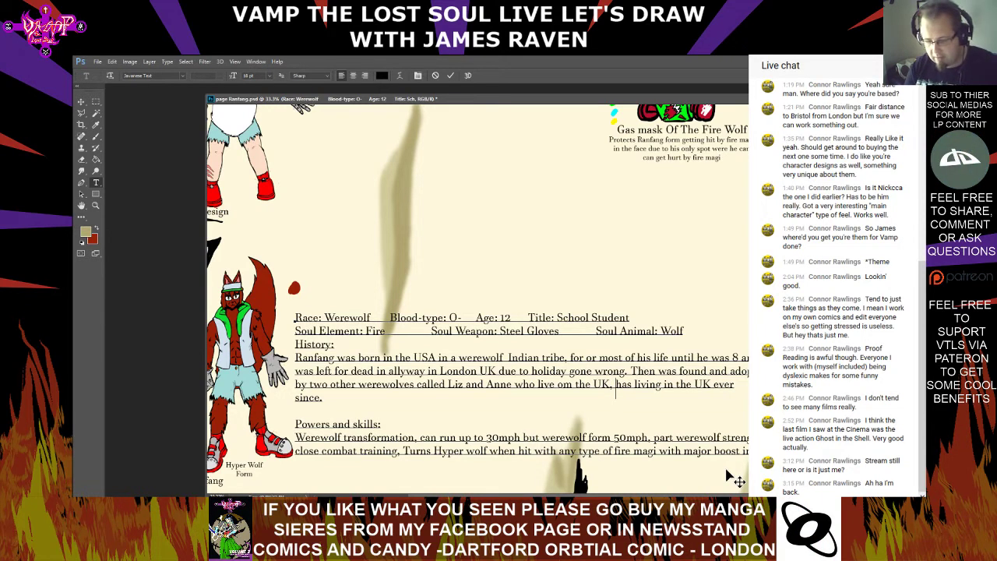
{"action": "key", "text": "BackSpace"}
{"action": "key", "text": "BackSpace"}
{"action": "type", "text": "amnds"}
Replace "om" with "in" between "who live" and "the UK" in the History text
{"action": "key", "text": "Left"}
{"action": "key", "text": "Left"}
{"action": "key", "text": "Left"}
{"action": "key", "text": "Left"}
{"action": "key", "text": "Left"}
{"action": "key", "text": "Left"}
{"action": "key", "text": "Left"}
{"action": "key", "text": "Left"}
{"action": "key", "text": "Left"}
{"action": "key", "text": "Left"}
{"action": "key", "text": "Left"}
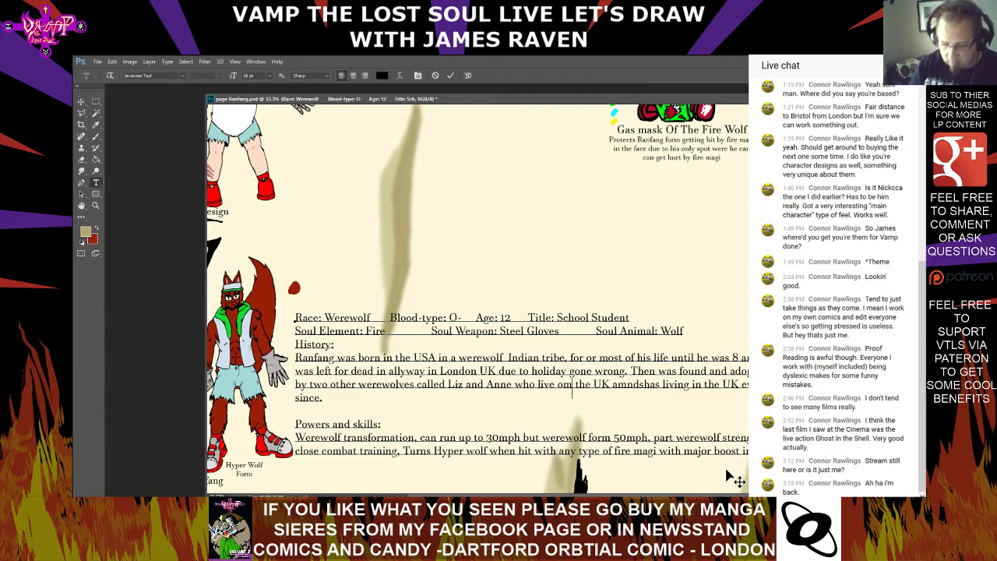
{"action": "key", "text": "BackSpace"}
{"action": "key", "text": "BackSpace"}
{"action": "type", "text": "in"}
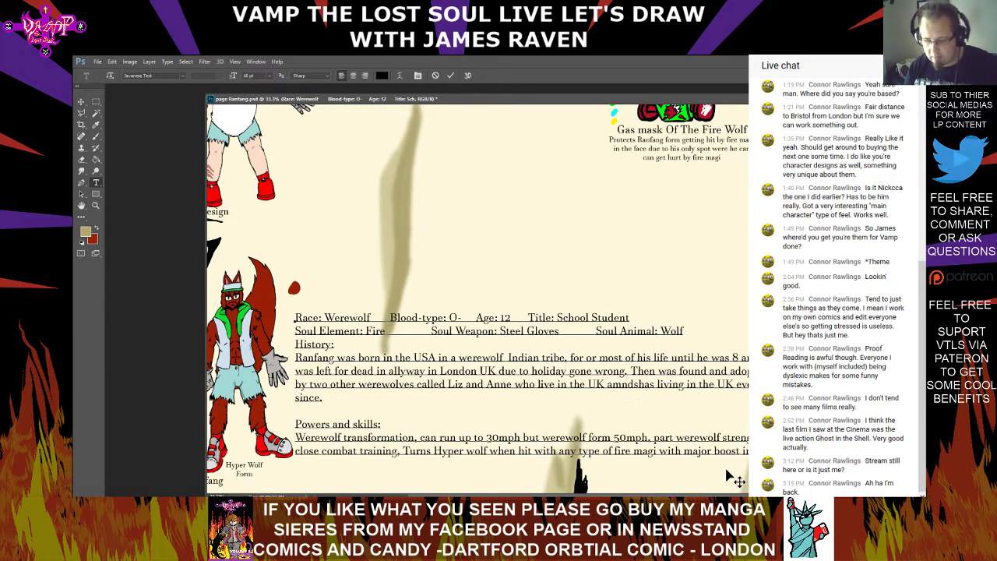
Delete the mistyped "amndshas" before "living in the UK" in the History text
{"action": "key", "text": "Right"}
{"action": "key", "text": "Right"}
{"action": "key", "text": "Right"}
{"action": "key", "text": "Right"}
{"action": "key", "text": "Right"}
{"action": "key", "text": "Right"}
{"action": "key", "text": "Right"}
{"action": "key", "text": "Right"}
{"action": "key", "text": "Right"}
{"action": "key", "text": "Right"}
{"action": "key", "text": "Right"}
{"action": "key", "text": "Right"}
{"action": "key", "text": "Right"}
{"action": "key", "text": "Right"}
{"action": "key", "text": "Right"}
{"action": "key", "text": "Right"}
{"action": "key", "text": "BackSpace"}
{"action": "key", "text": "BackSpace"}
{"action": "key", "text": "BackSpace"}
{"action": "key", "text": "BackSpace"}
{"action": "key", "text": "BackSpace"}
{"action": "key", "text": "BackSpace"}
{"action": "key", "text": "BackSpace"}
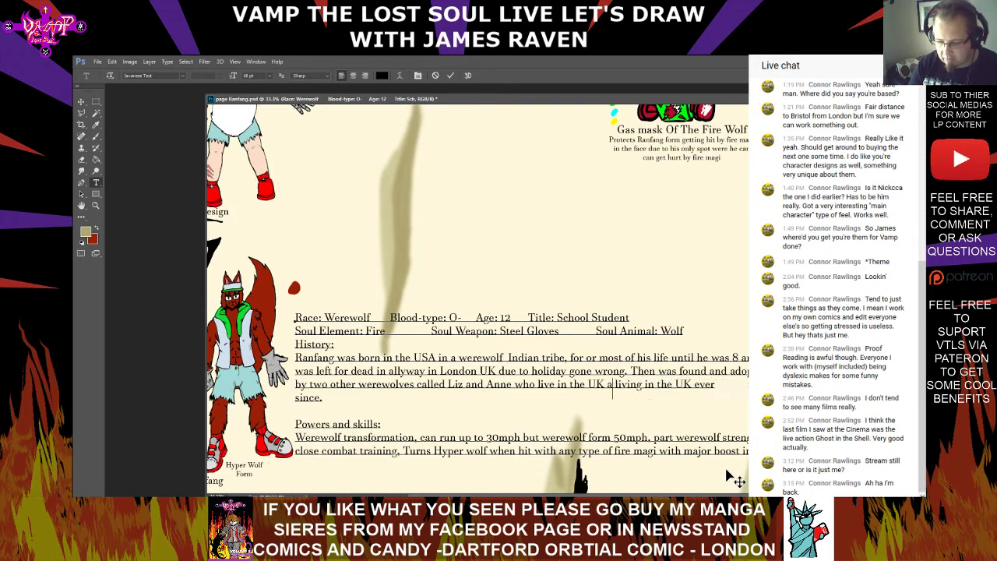
{"action": "key", "text": "Delete"}
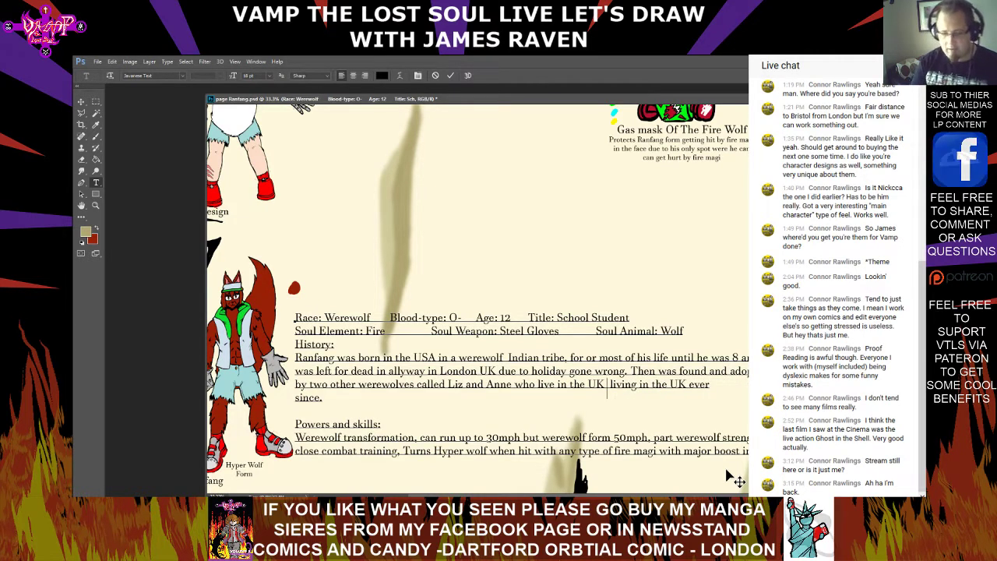
{"action": "type", "text": "and jas"}
{"action": "key", "text": "BackSpace"}
{"action": "key", "text": "BackSpace"}
{"action": "key", "text": "BackSpace"}
{"action": "key", "text": "BackSpace"}
{"action": "key", "text": "BackSpace"}
{"action": "key", "text": "BackSpace"}
{"action": "key", "text": "BackSpace"}
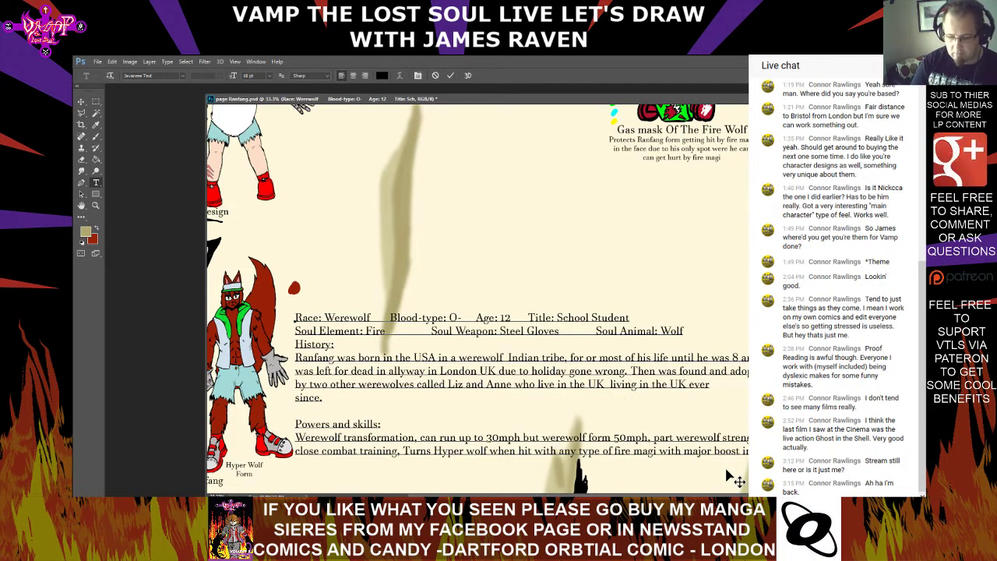
Insert ". With that has bee" before "living" and break the line before "UK ever" in the History text
{"action": "key", "text": "Delete"}
{"action": "type", "text": ". With"}
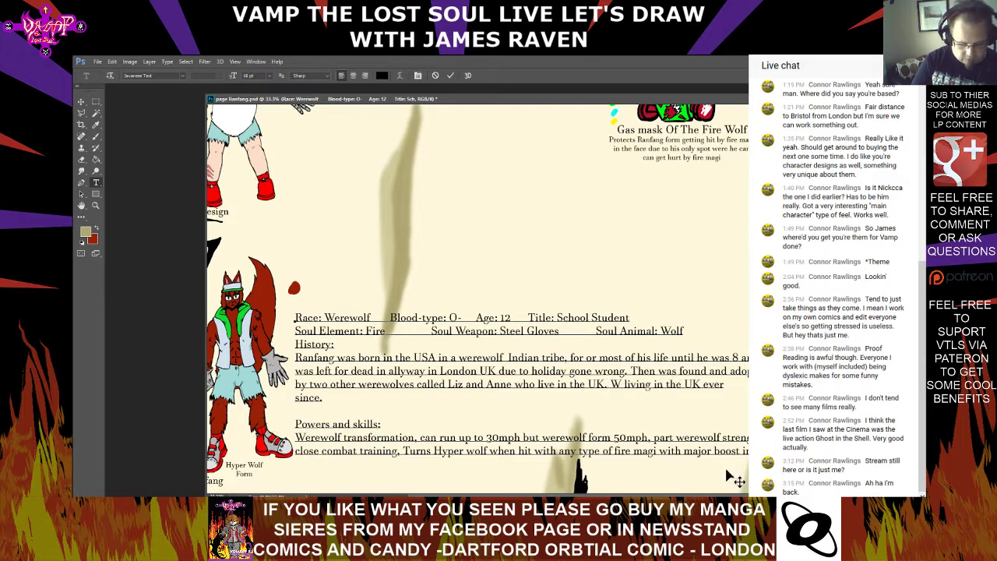
{"action": "type", "text": " that "}
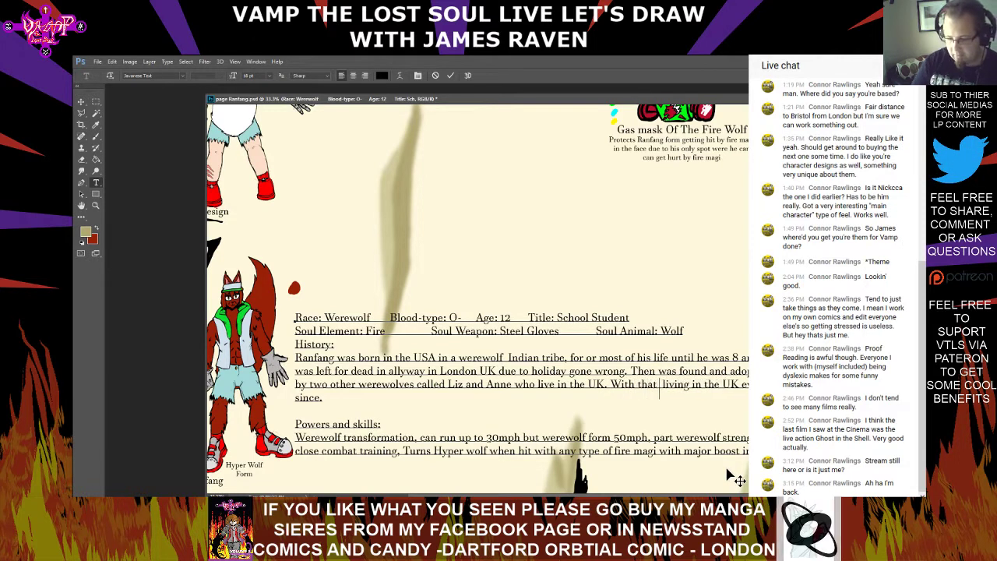
{"action": "type", "text": "has bee"}
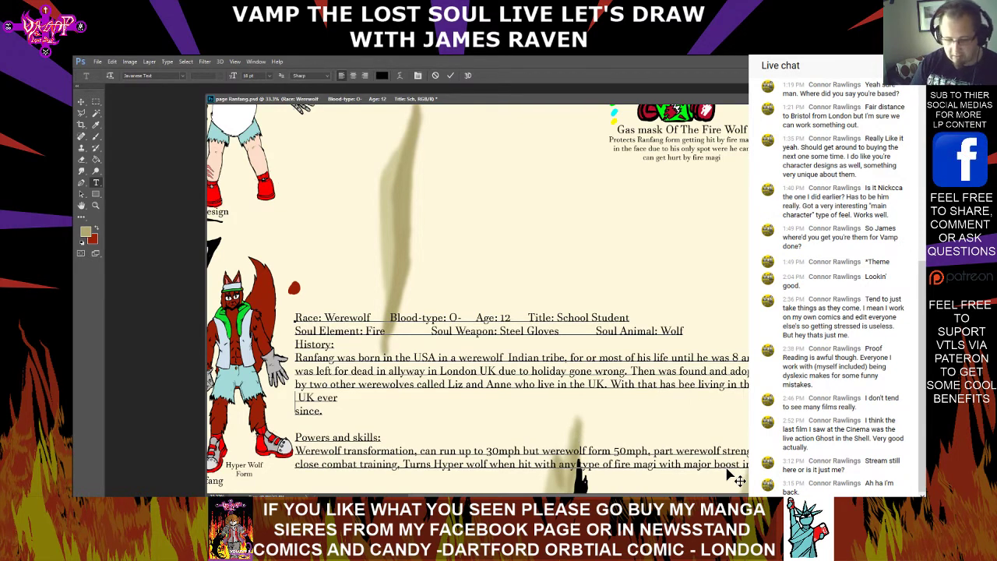
Join "since." onto the "UK ever" line, remove the extra spaces there, and commit the text edit
{"action": "key", "text": "BackSpace"}
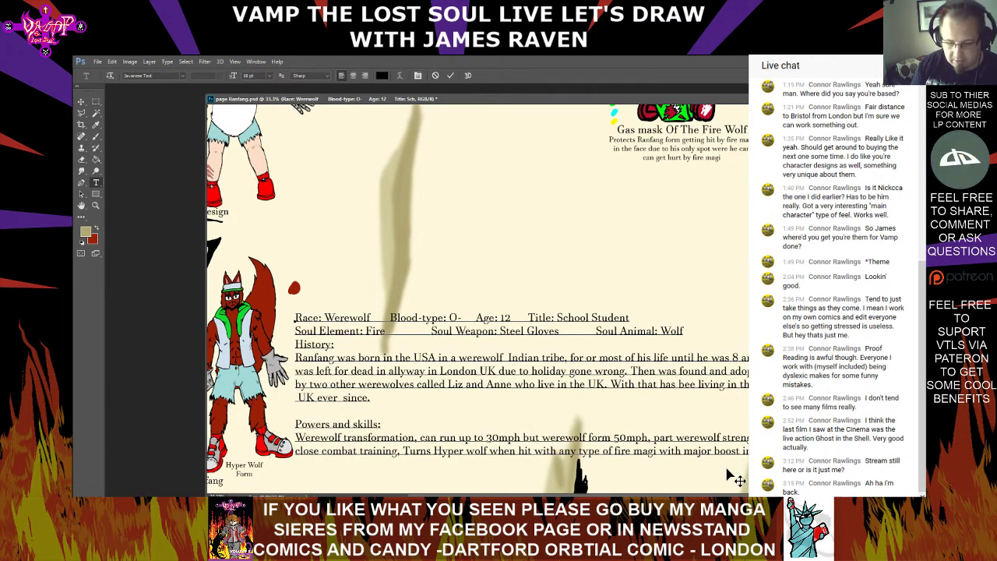
{"action": "key", "text": "Left"}
{"action": "key", "text": "ctrl+Return"}
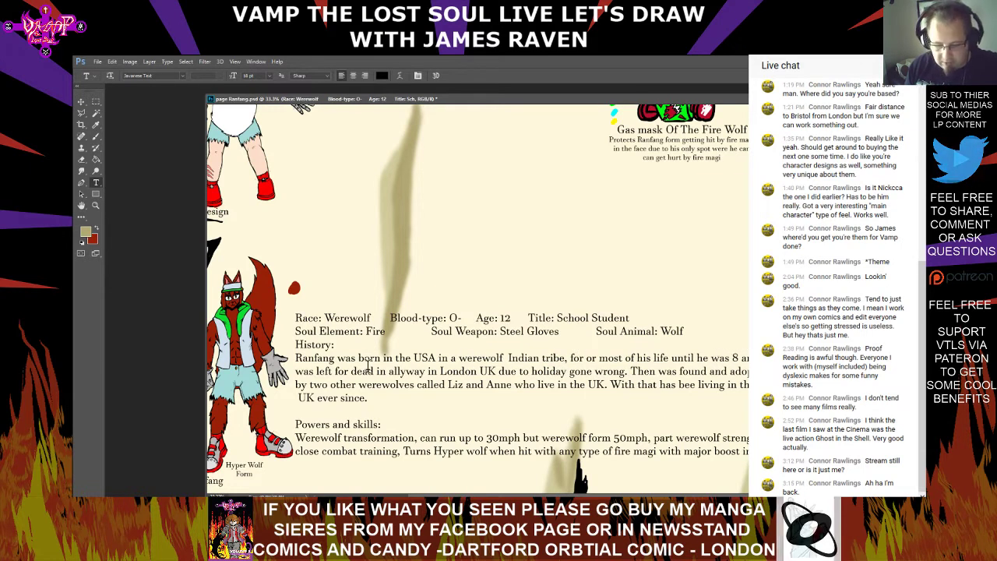
{"action": "left_click", "coordinate": [300, 389]}
{"action": "key", "text": "BackSpace"}
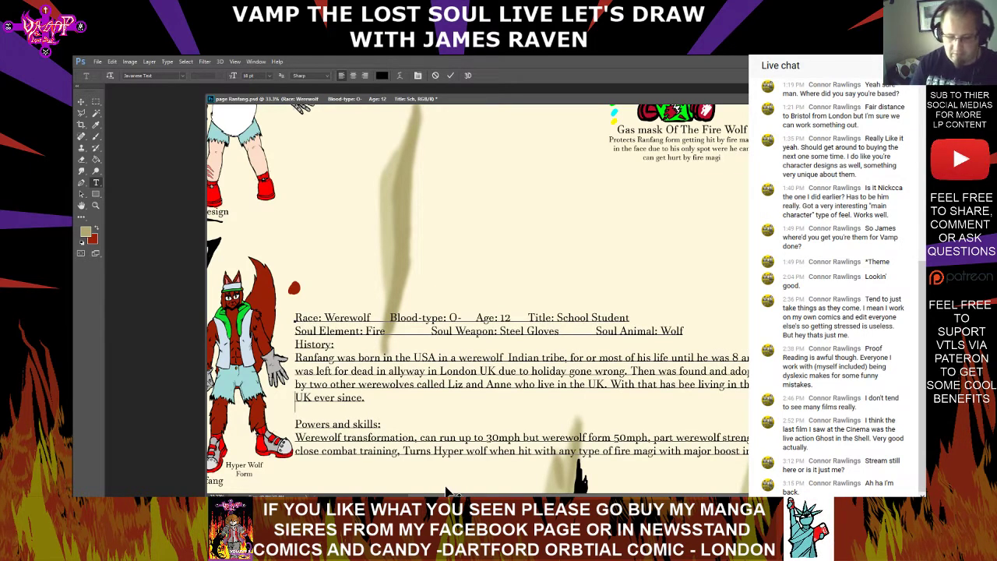
{"action": "key", "text": "ctrl+Return"}
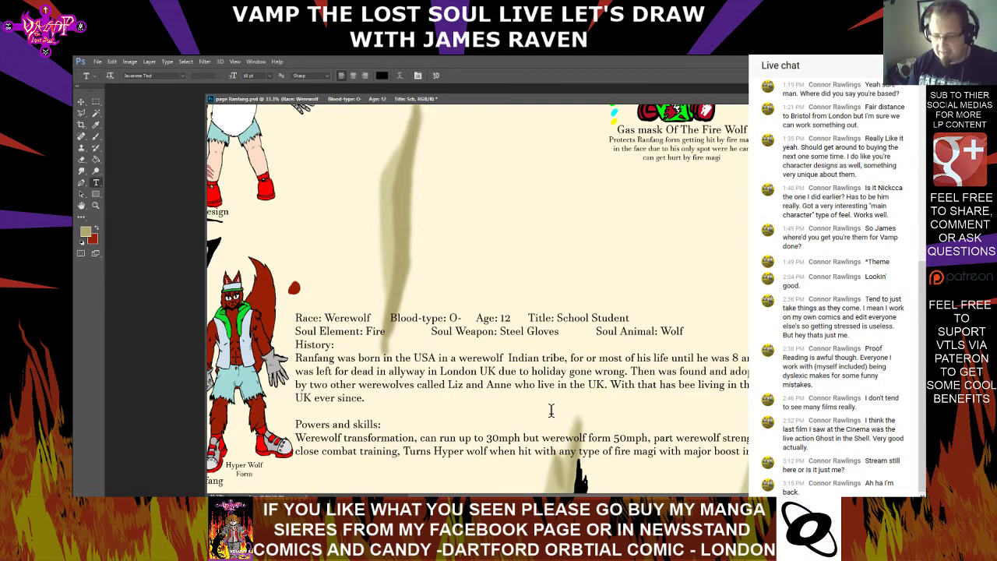
Complete "bee" as "been" before "living in the" in the History text
{"action": "left_click", "coordinate": [614, 388]}
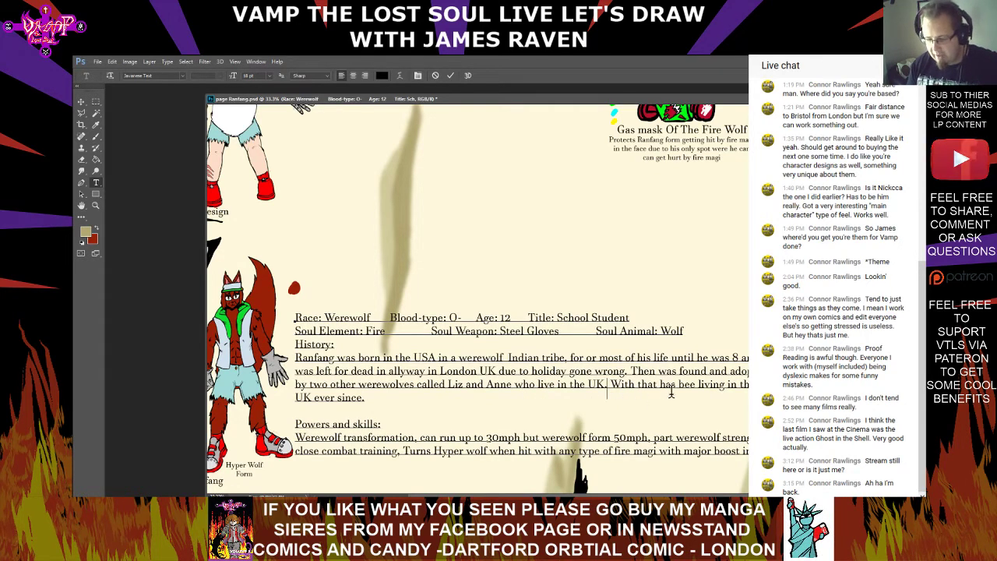
{"action": "left_click", "coordinate": [696, 387]}
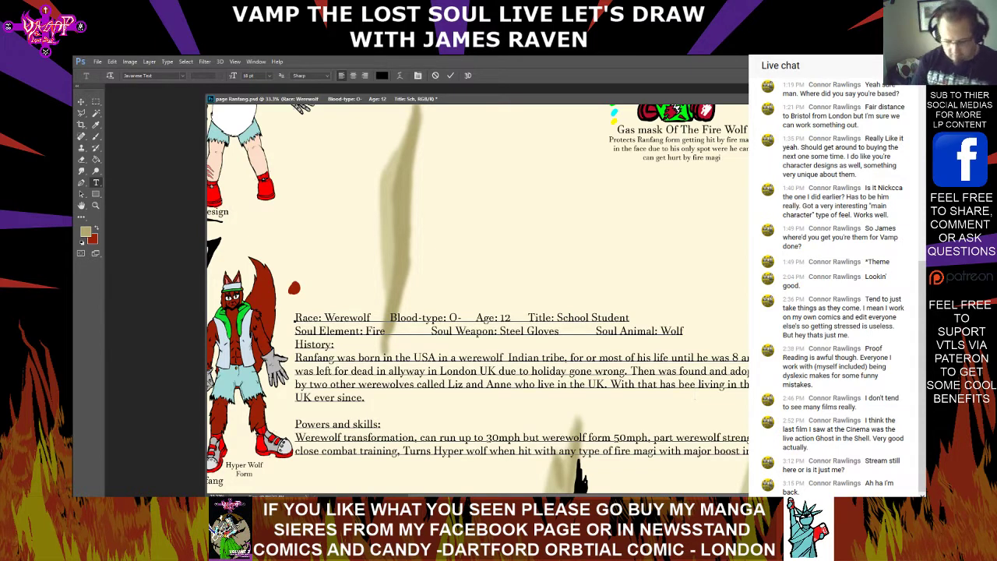
{"action": "type", "text": "n"}
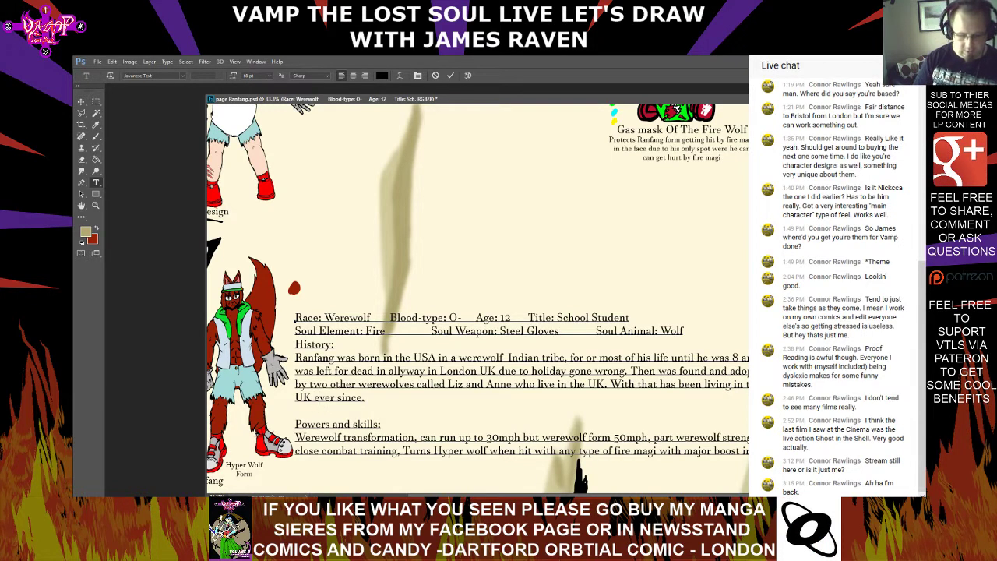
Insert "with teo apodtive mothers" between "UK" and "ever since" on the last History line and commit the text edit
{"action": "left_click", "coordinate": [315, 397]}
{"action": "type", "text": "with te"}
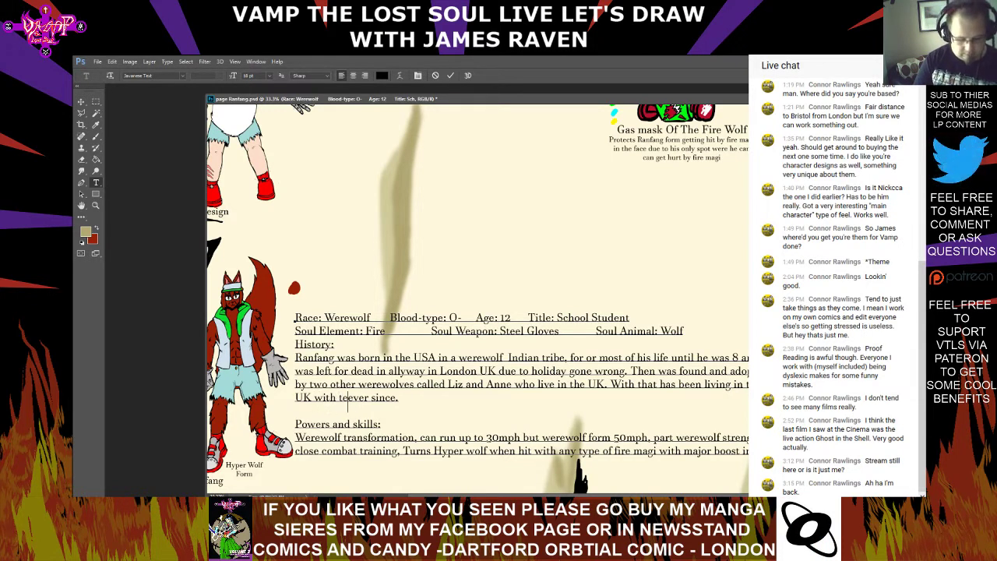
{"action": "type", "text": "o "}
{"action": "type", "text": "apodtive"}
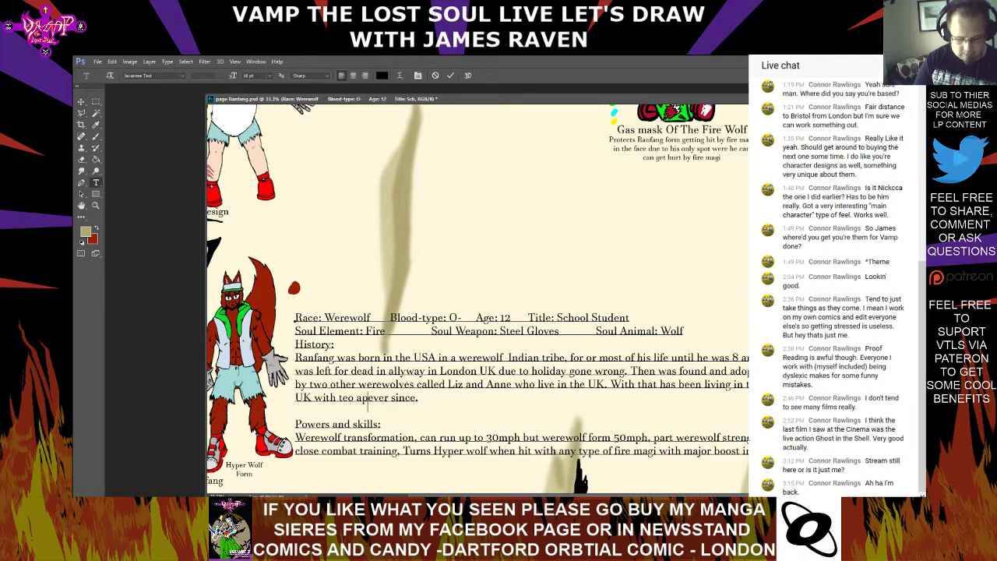
{"action": "type", "text": " mothers"}
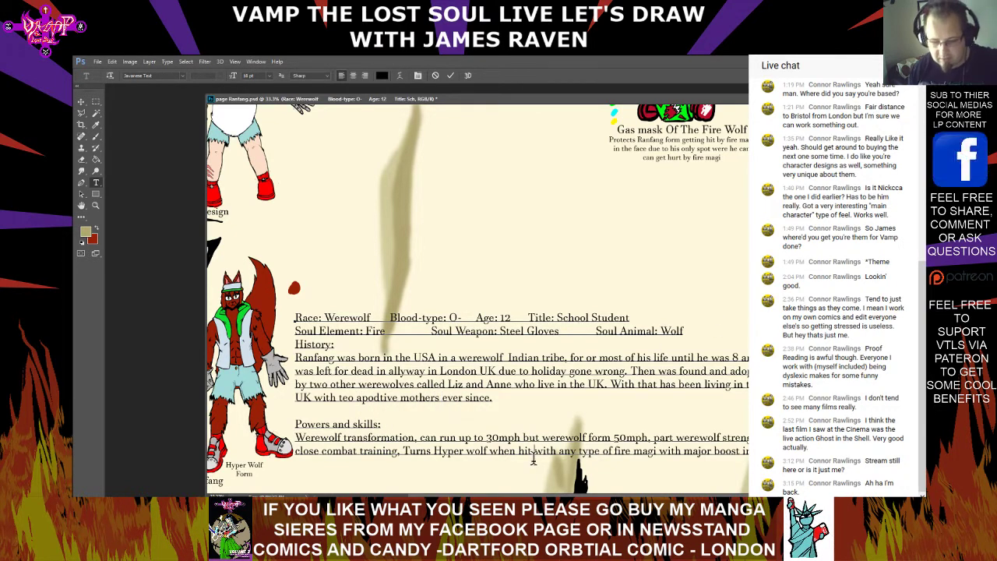
Spell-check the biography text, changing "apodtive" to "adoptive" and ignoring "30mph" and "50mph"
{"action": "right_click", "coordinate": [388, 401]}
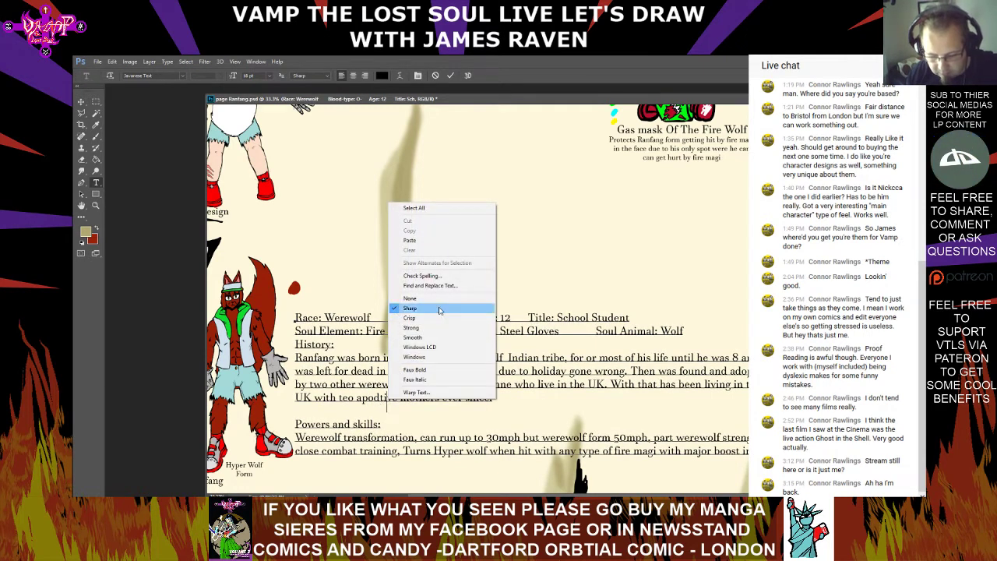
{"action": "left_click", "coordinate": [454, 277]}
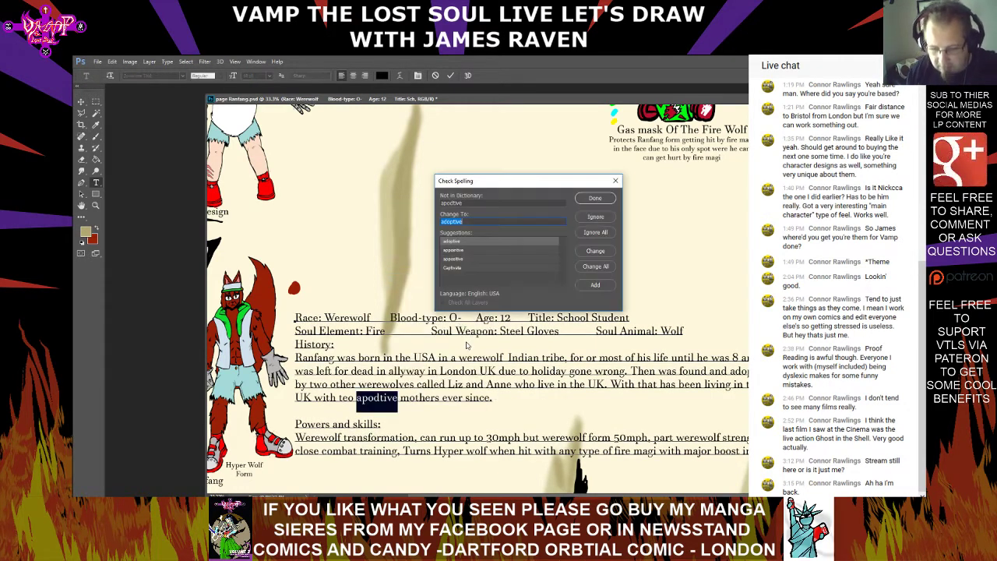
{"action": "double_click", "coordinate": [494, 242]}
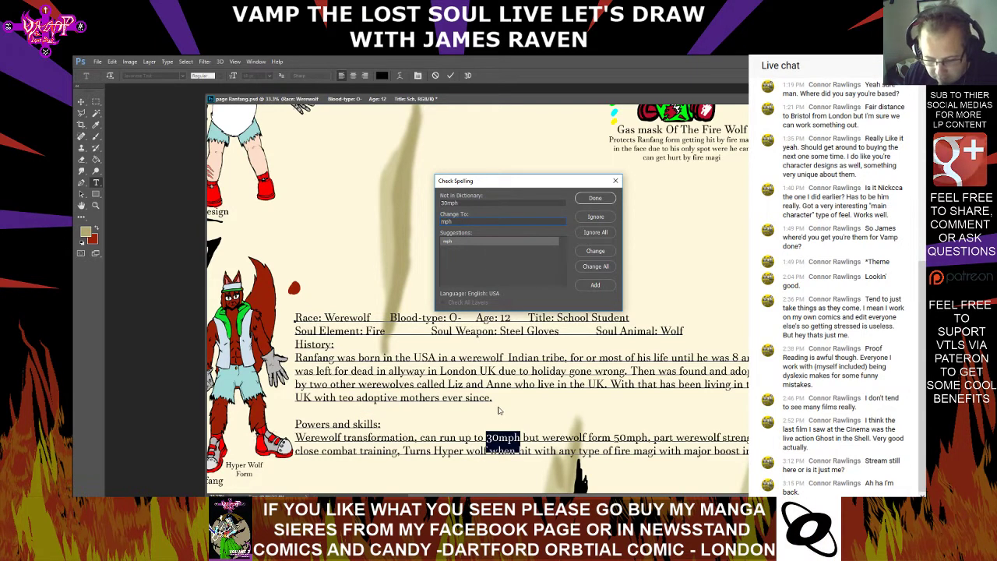
{"action": "left_click", "coordinate": [595, 217]}
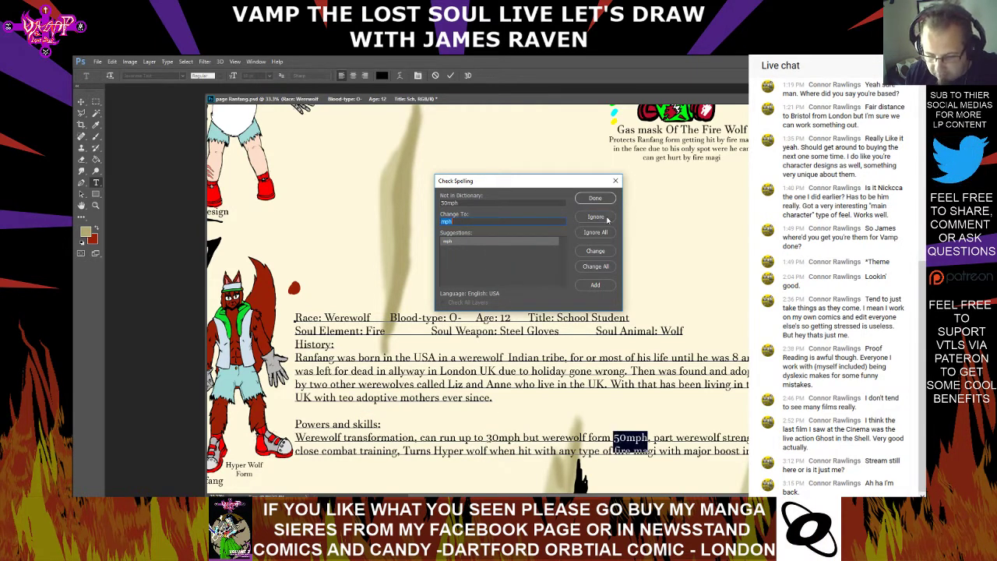
{"action": "left_click", "coordinate": [595, 217]}
{"action": "left_click", "coordinate": [483, 225]}
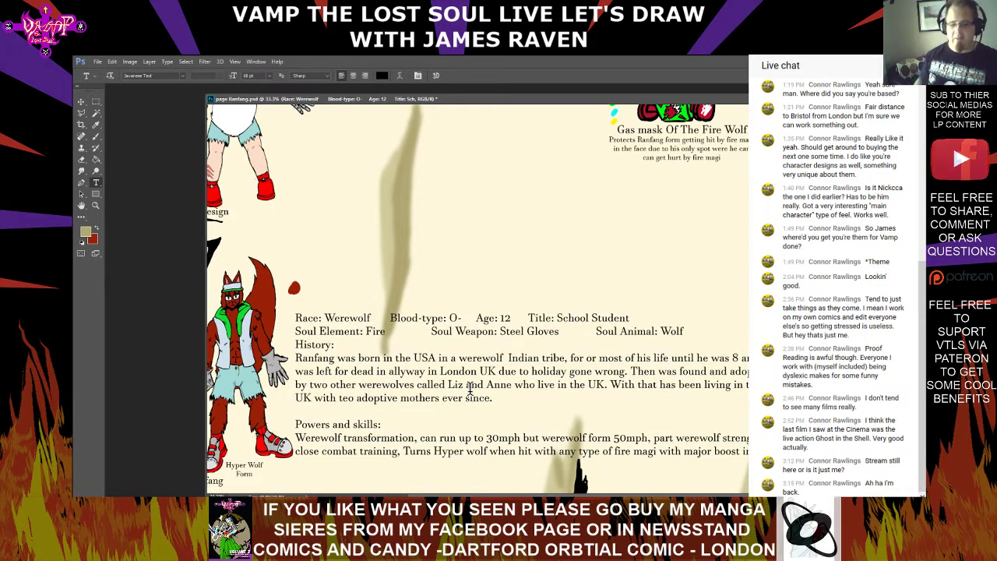
Replace "teo" with "his two" before "adoptive mothers" in the History text and commit the edit
{"action": "left_click", "coordinate": [356, 403]}
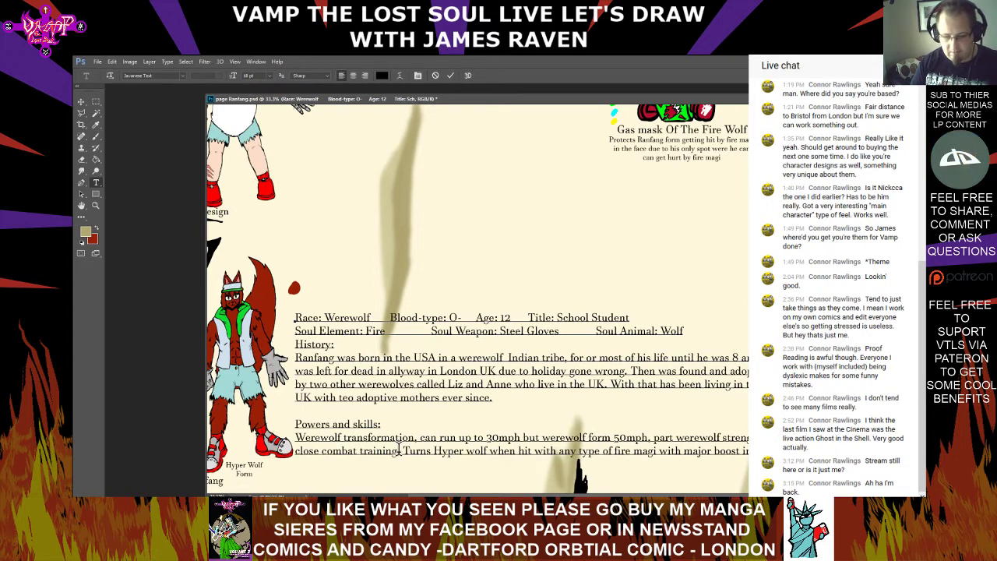
{"action": "key", "text": "BackSpace"}
{"action": "type", "text": "wit"}
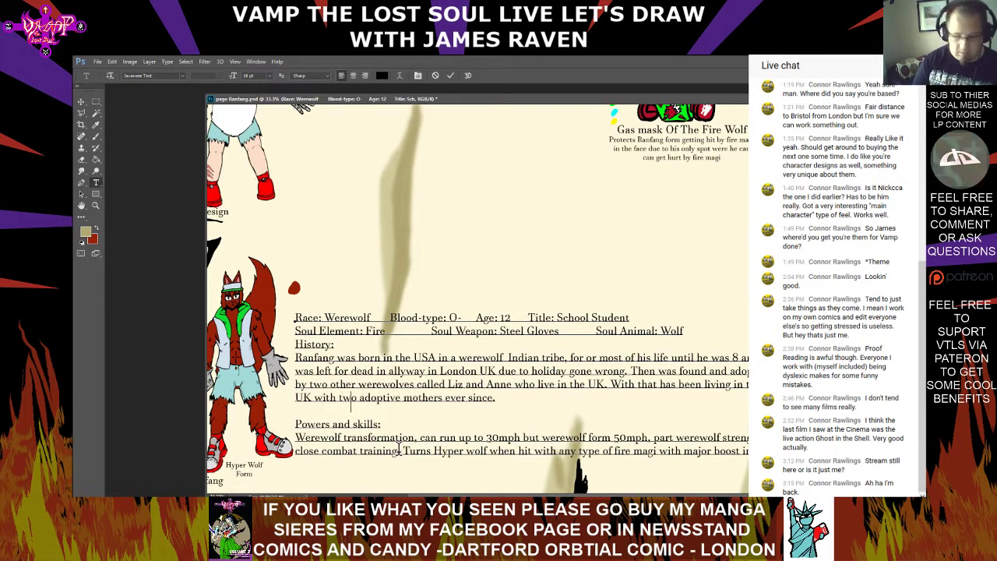
{"action": "type", "text": "h his"}
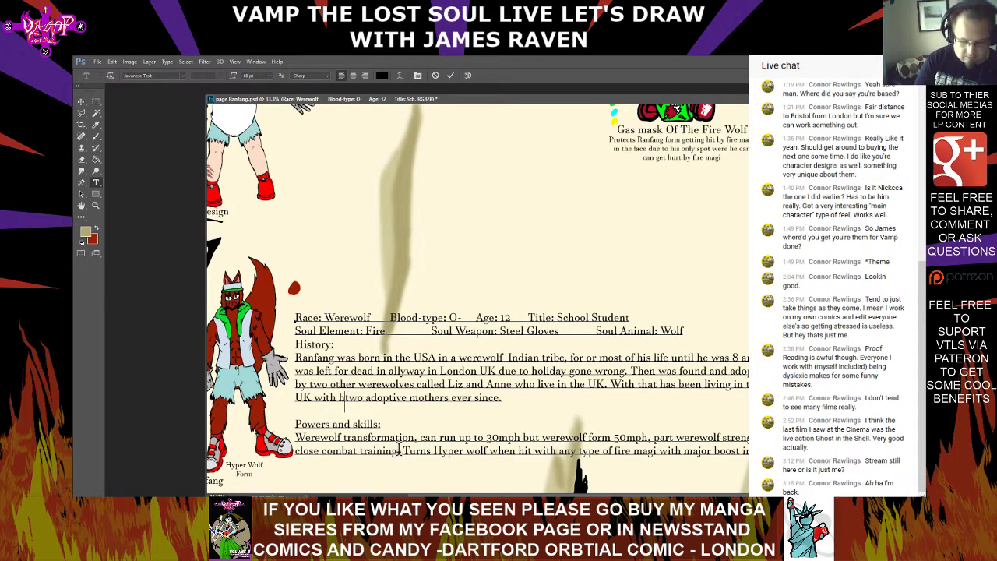
{"action": "key", "text": "ctrl+Return"}
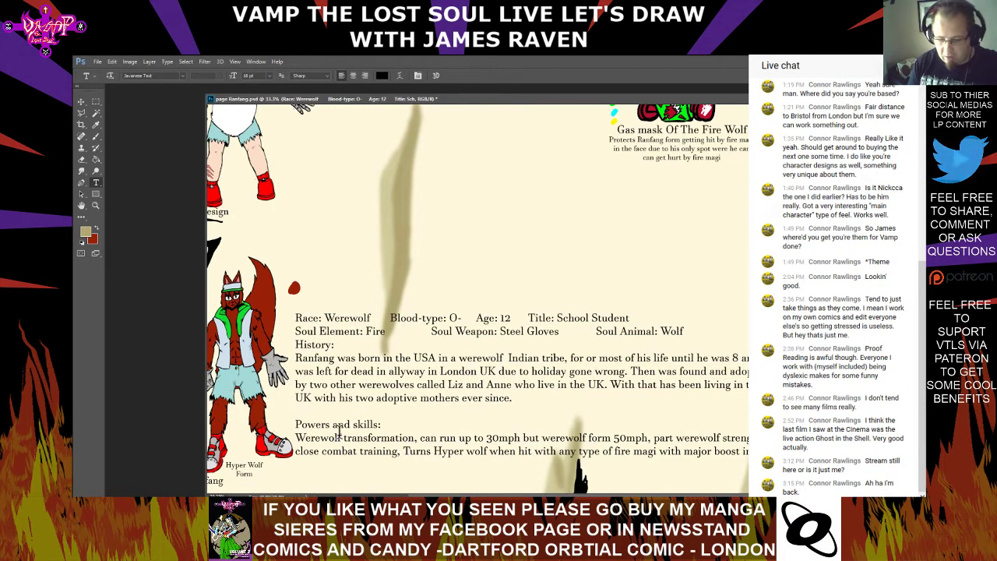
Insert "in" before "werewolf form" in the Powers and skills text and break the line before "speed"
{"action": "left_click", "coordinate": [538, 433]}
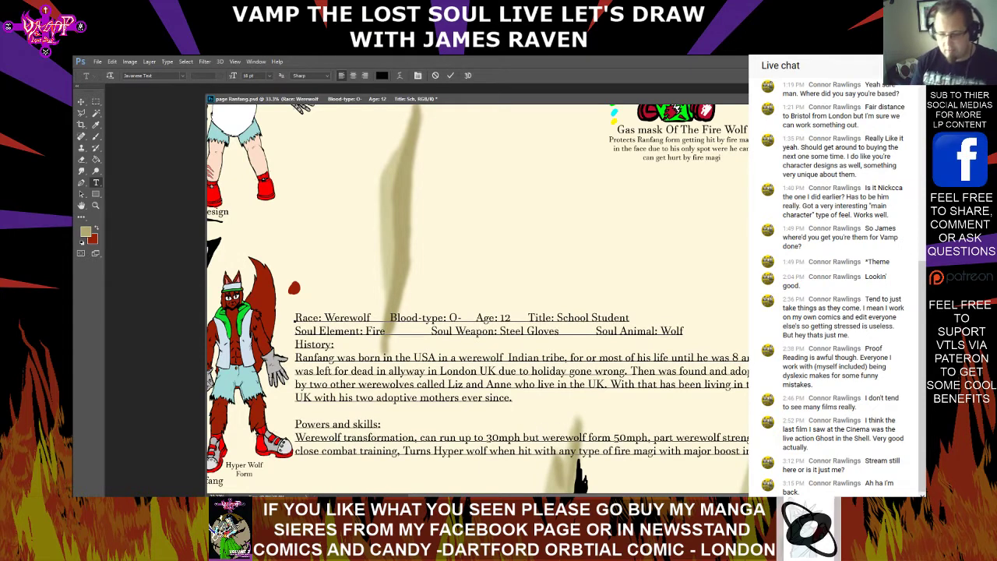
{"action": "type", "text": "in"}
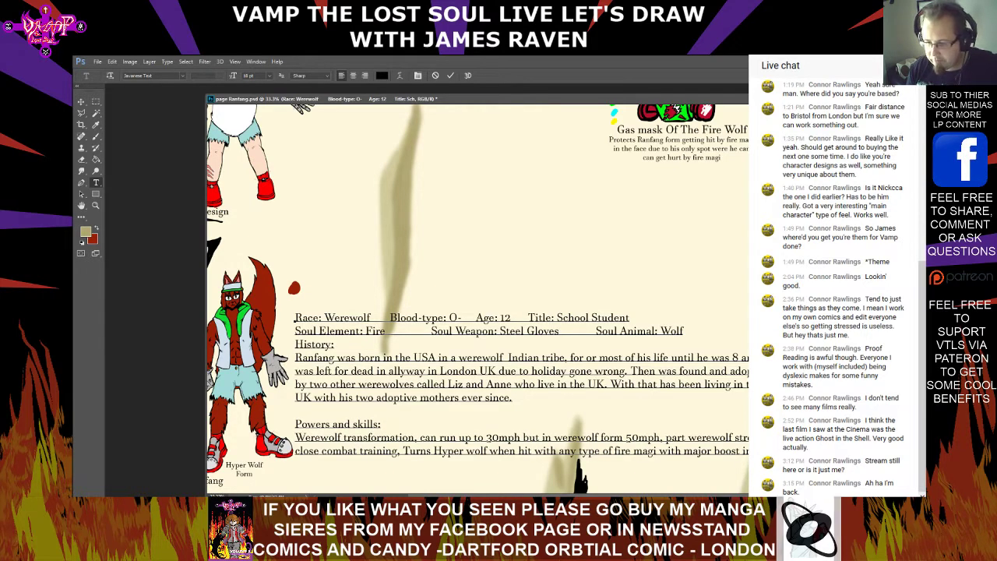
{"action": "scroll", "coordinate": [700, 450], "scroll_direction": "down", "scroll_amount": 1}
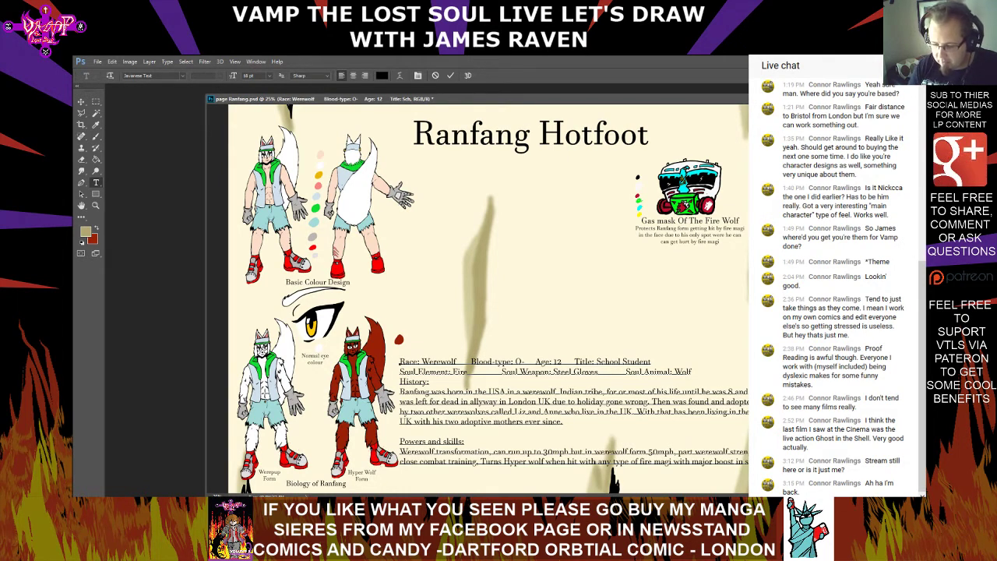
{"action": "type", "text": "peed"}
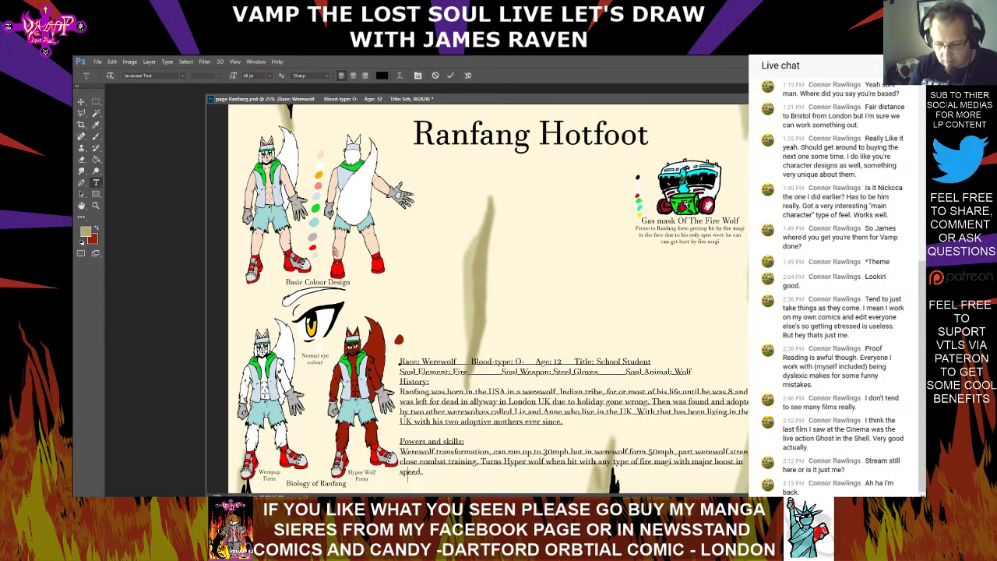
{"action": "type", "text": "."}
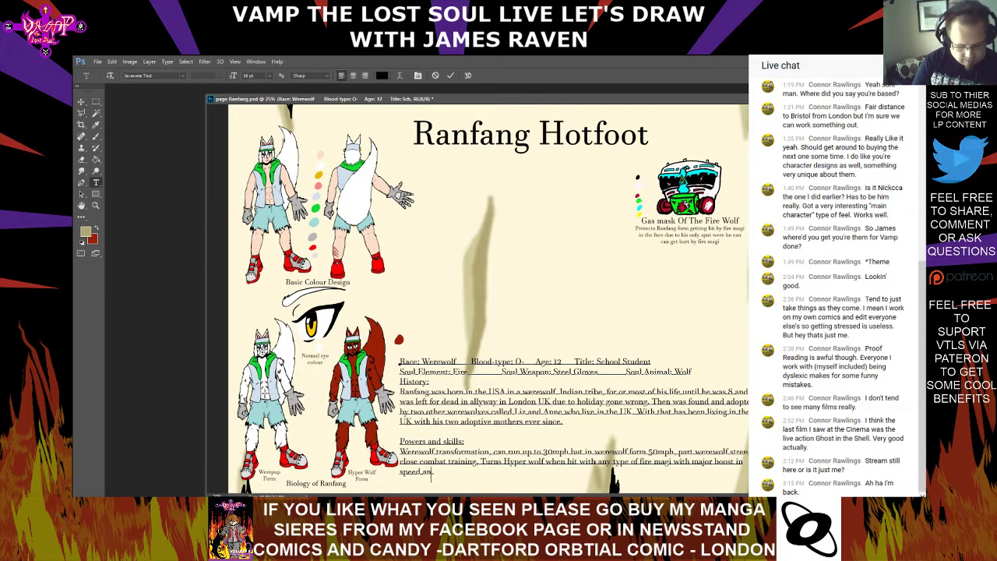
{"action": "type", "text": " and mino"}
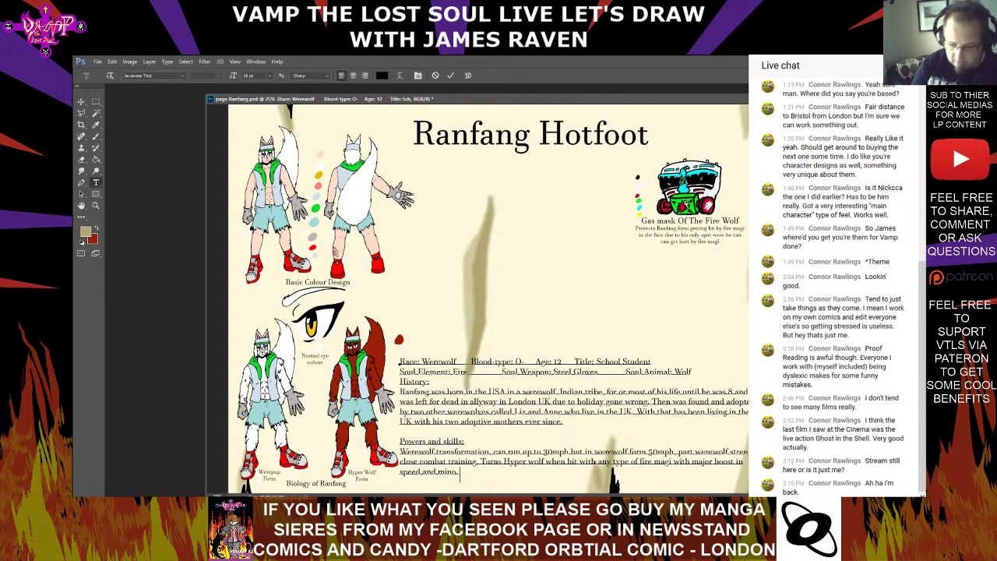
{"action": "type", "text": "er."}
Extend the Powers and skills text after "speed" with "and minor boost in sength"
{"action": "key", "text": "BackSpace"}
{"action": "key", "text": "BackSpace"}
{"action": "key", "text": "BackSpace"}
{"action": "type", "text": "r."}
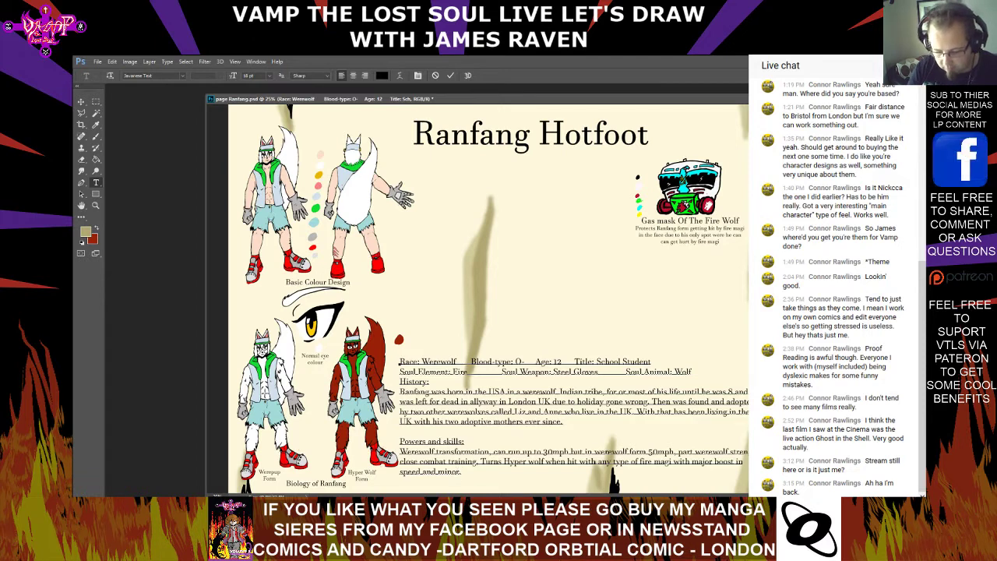
{"action": "type", "text": " boost"}
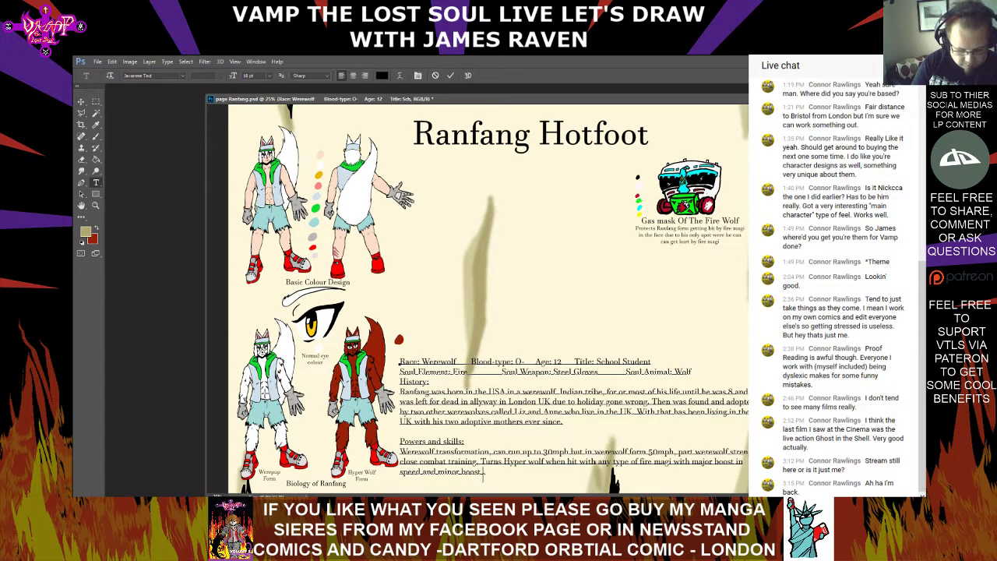
{"action": "type", "text": " in sength"}
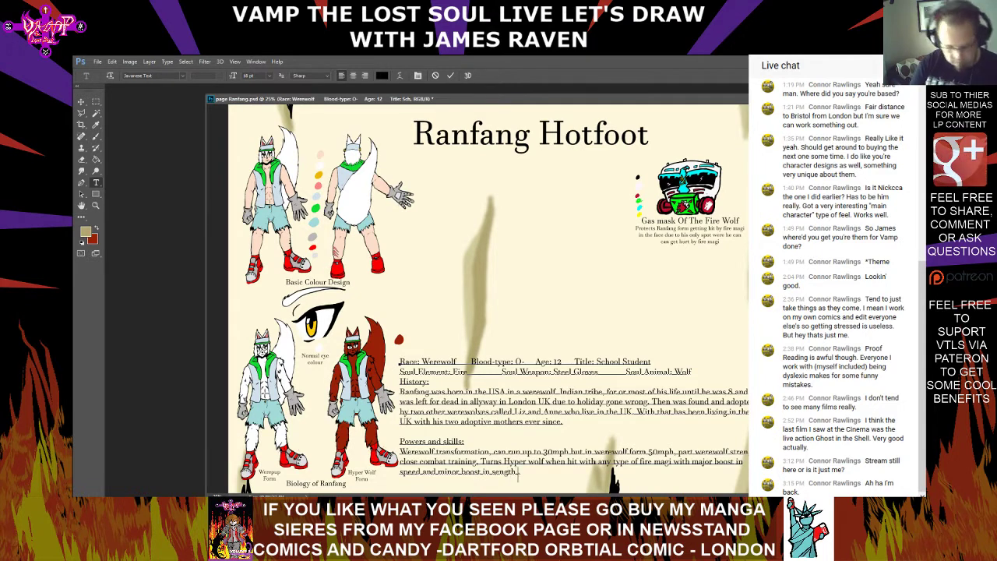
{"action": "type", "text": " and"}
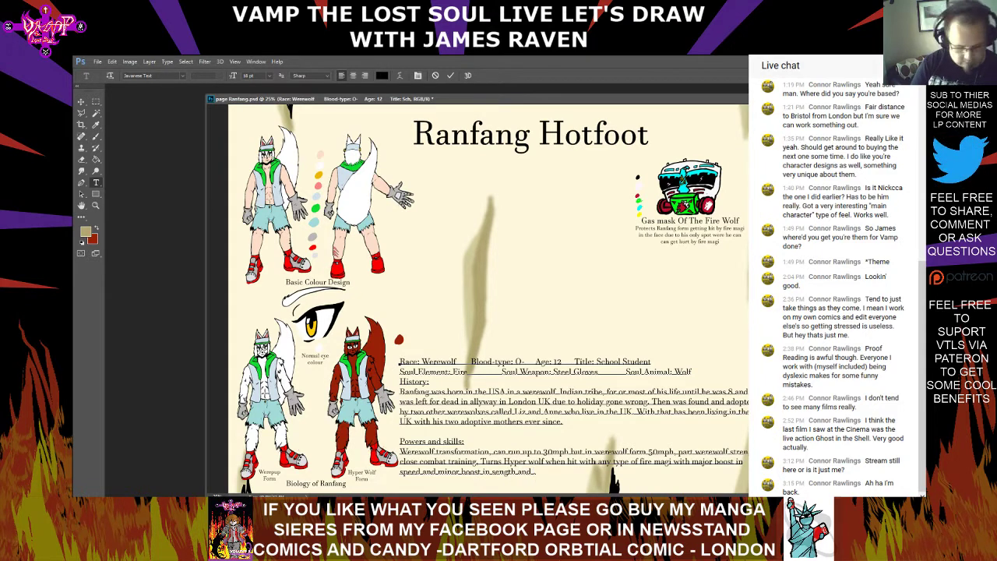
Add "and endurince" at the end of the Powers and skills text and commit the edit
{"action": "key", "text": "BackSpace"}
{"action": "key", "text": "BackSpace"}
{"action": "key", "text": "BackSpace"}
{"action": "type", "text": "nd"}
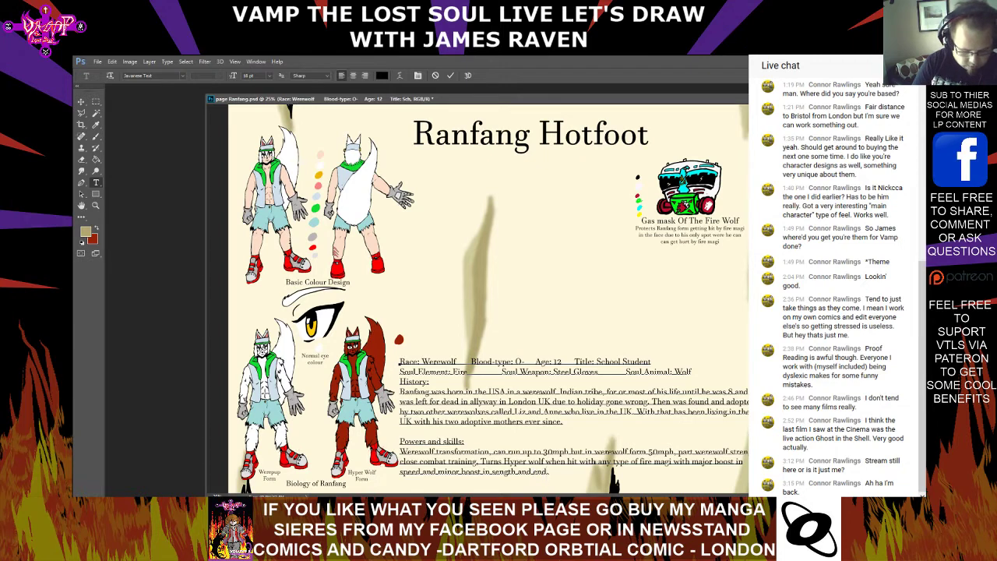
{"action": "type", "text": "ur"}
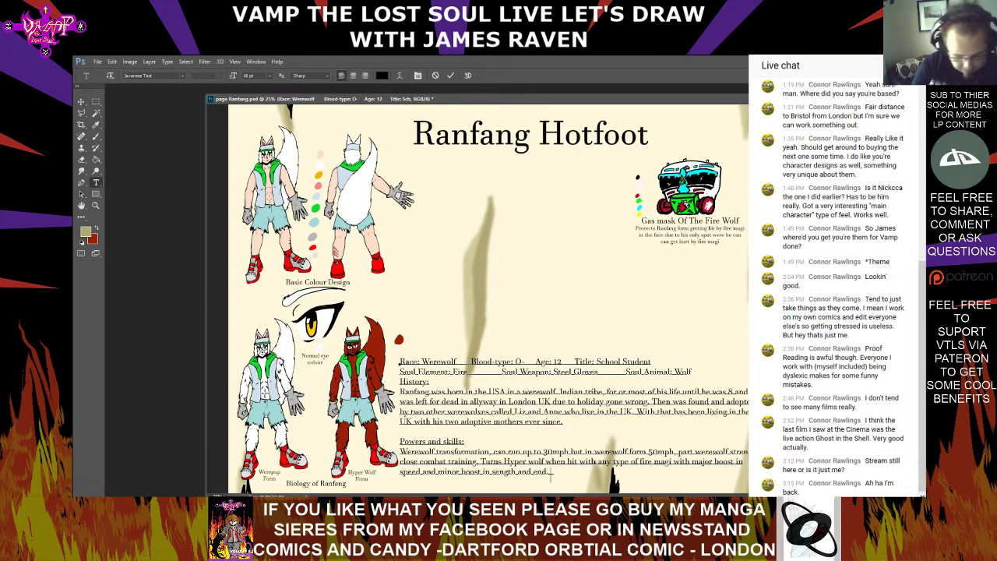
{"action": "type", "text": "ance."}
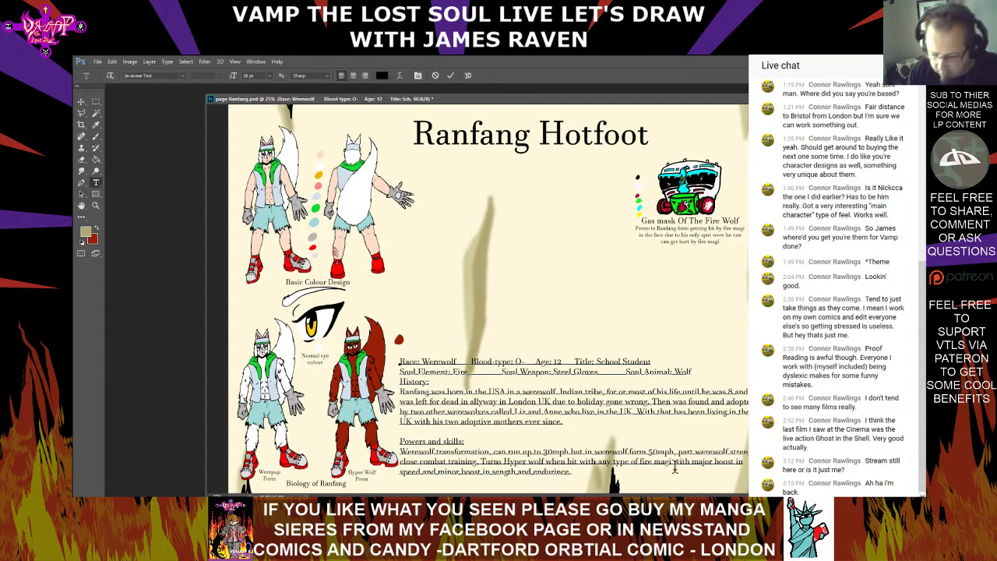
{"action": "key", "text": "ctrl+Return"}
Spell-check the text again, changing "allyway" to "alleyway" and ignoring "30mph" and "50mph"
{"action": "right_click", "coordinate": [554, 473]}
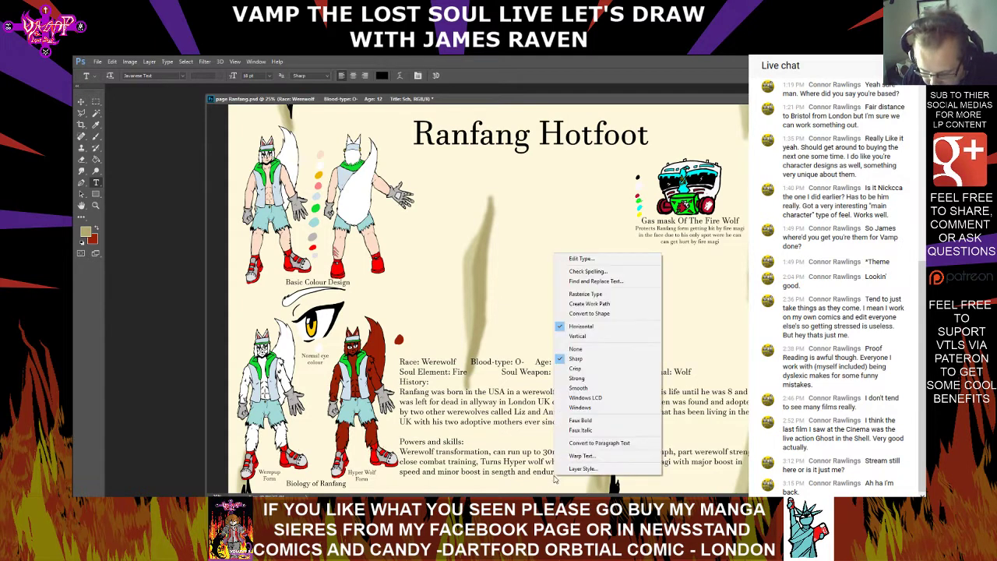
{"action": "left_click", "coordinate": [587, 271]}
{"action": "left_click", "coordinate": [597, 217]}
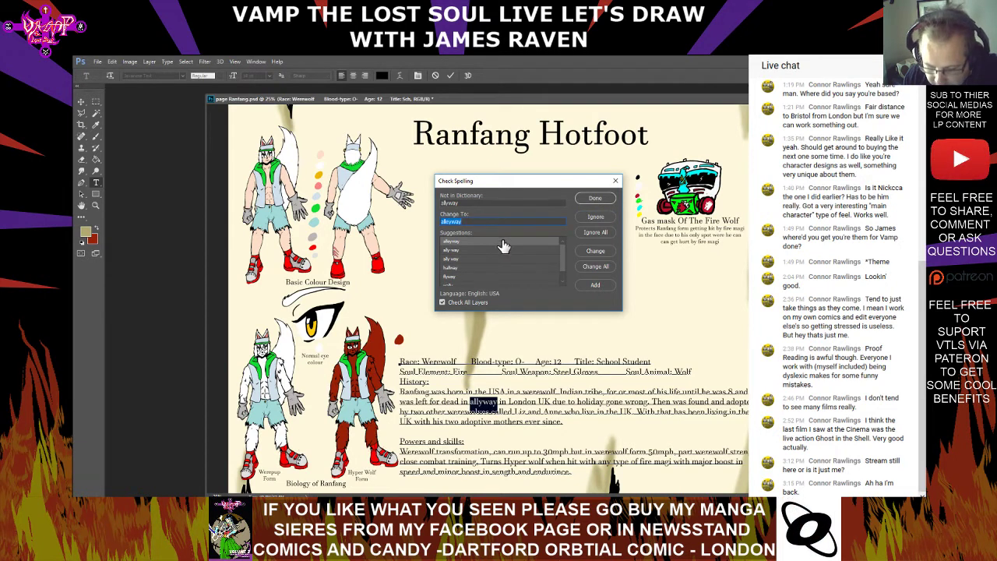
{"action": "double_click", "coordinate": [503, 243]}
{"action": "left_click", "coordinate": [590, 217]}
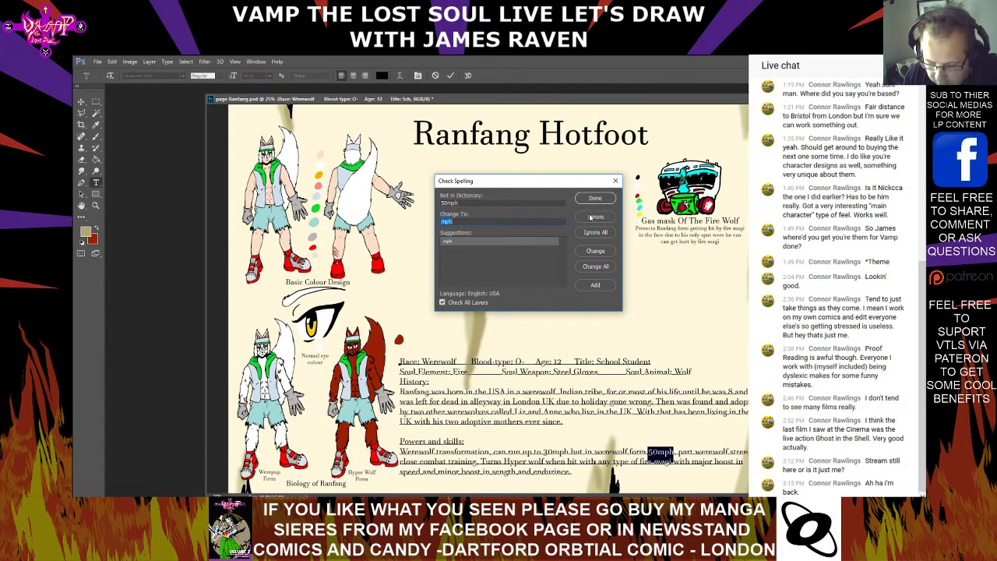
{"action": "left_click", "coordinate": [591, 217]}
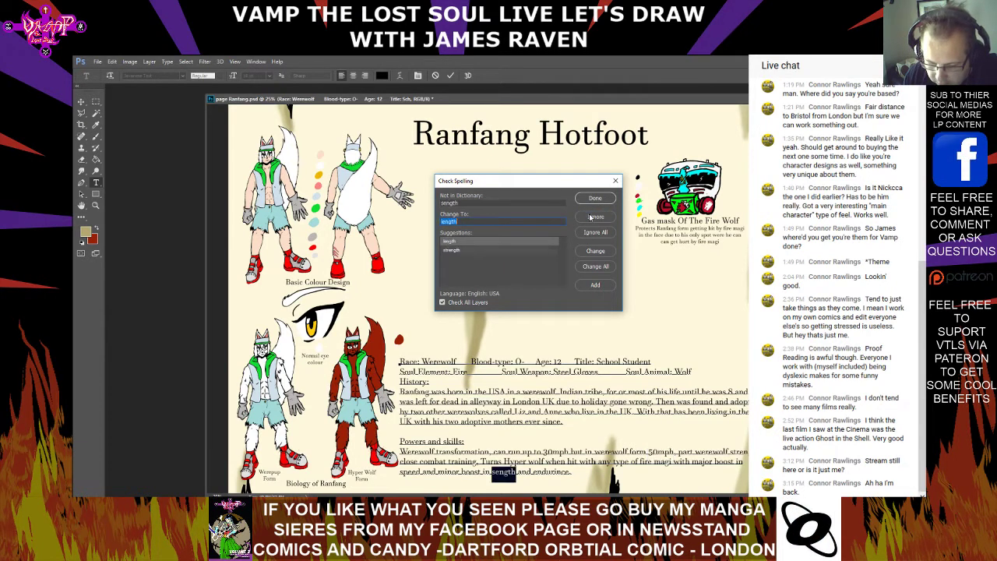
Correct "sength" to "strength" and "endurince" to "endurance" in the spell check, and ignore "Werepup"
{"action": "double_click", "coordinate": [542, 250]}
{"action": "double_click", "coordinate": [532, 246]}
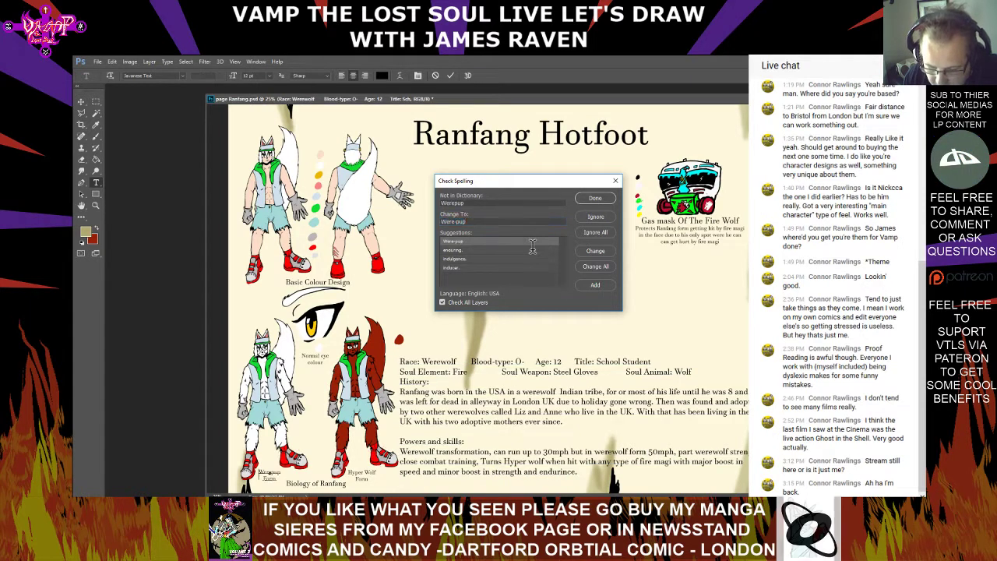
{"action": "left_click", "coordinate": [597, 218]}
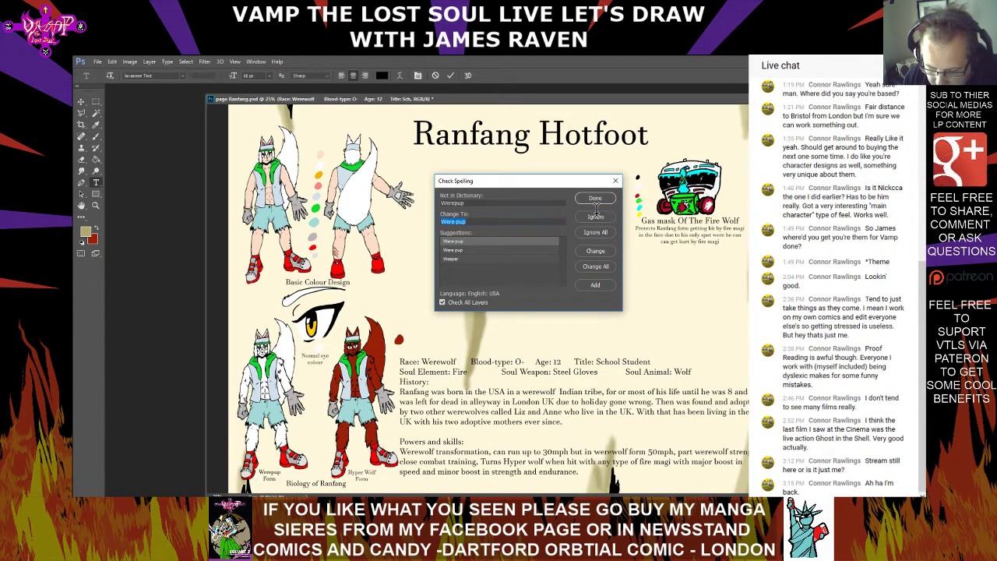
{"action": "left_click", "coordinate": [597, 218]}
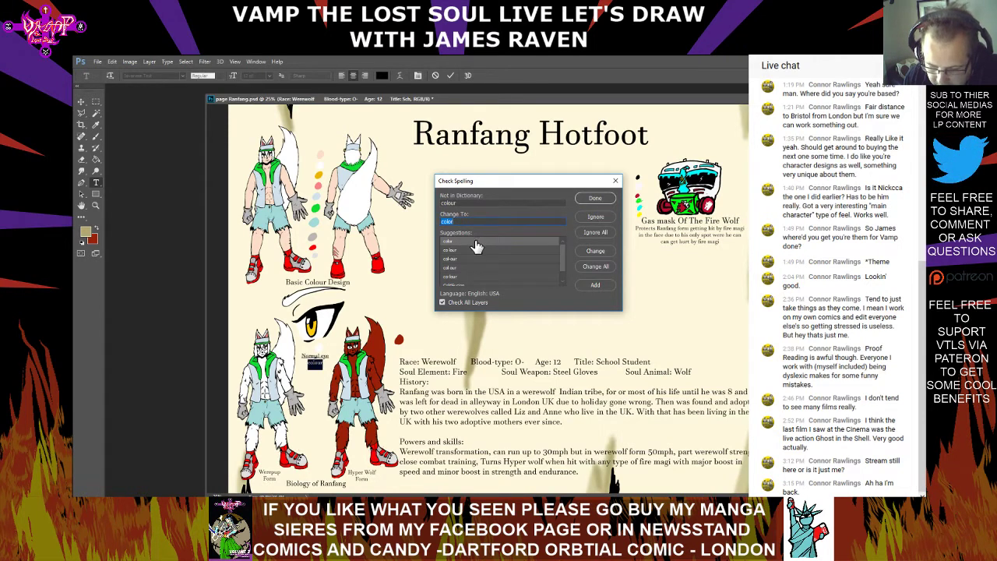
Finish the spell check, changing "colour" to "color" in the eye caption and ignoring "Ranfang" and "Colour"
{"action": "double_click", "coordinate": [476, 242]}
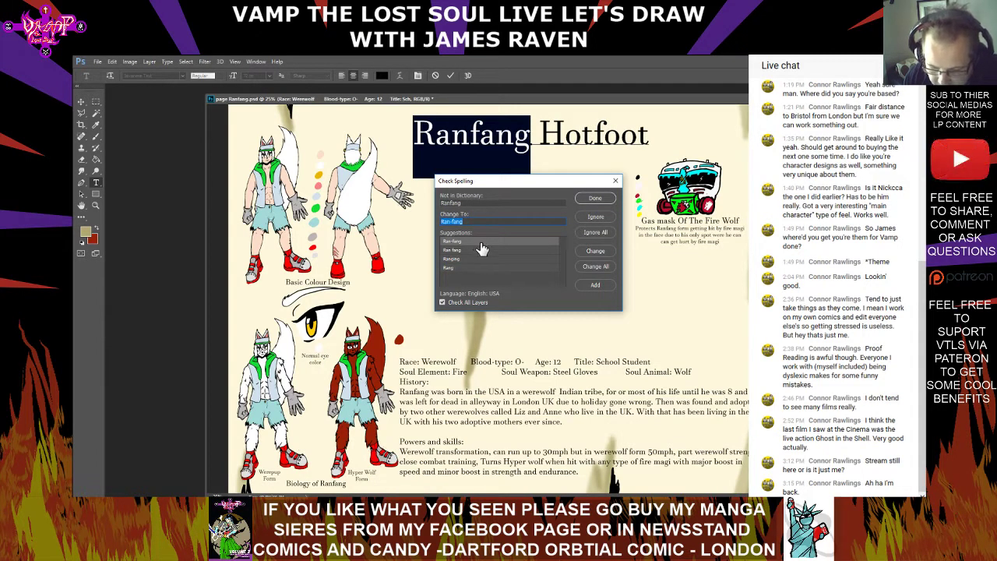
{"action": "left_click", "coordinate": [596, 218]}
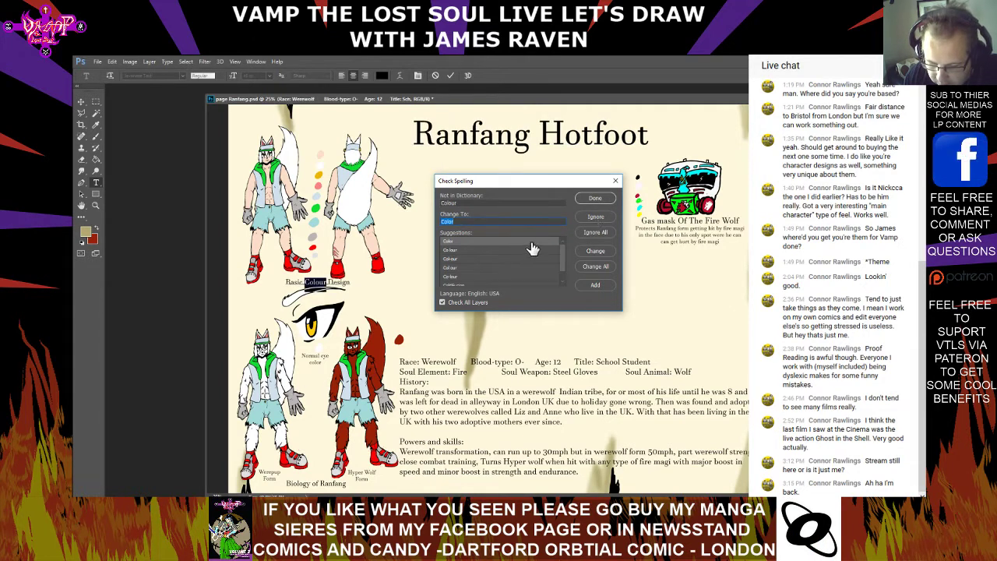
{"action": "left_click", "coordinate": [596, 220]}
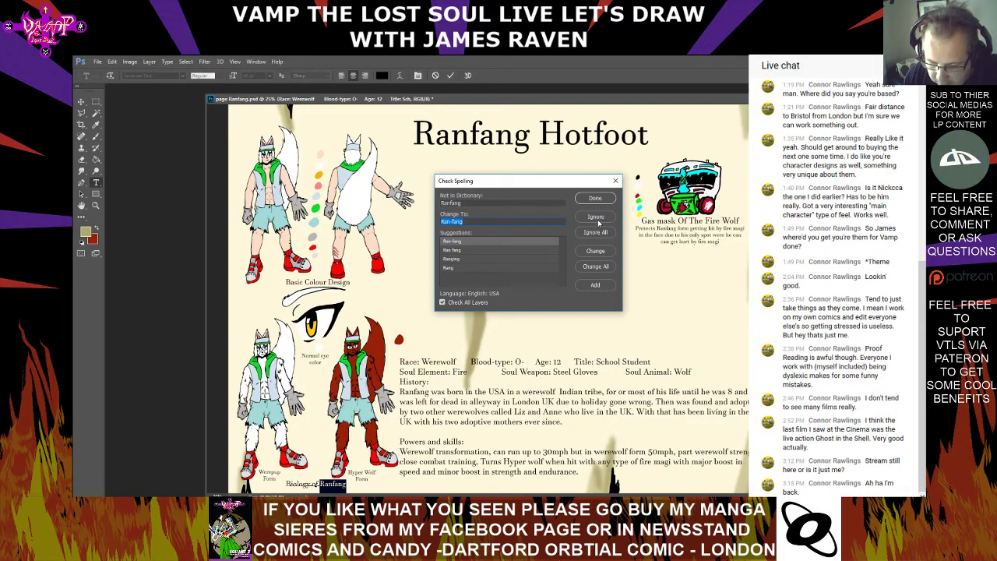
{"action": "left_click", "coordinate": [597, 218]}
{"action": "left_click", "coordinate": [484, 225]}
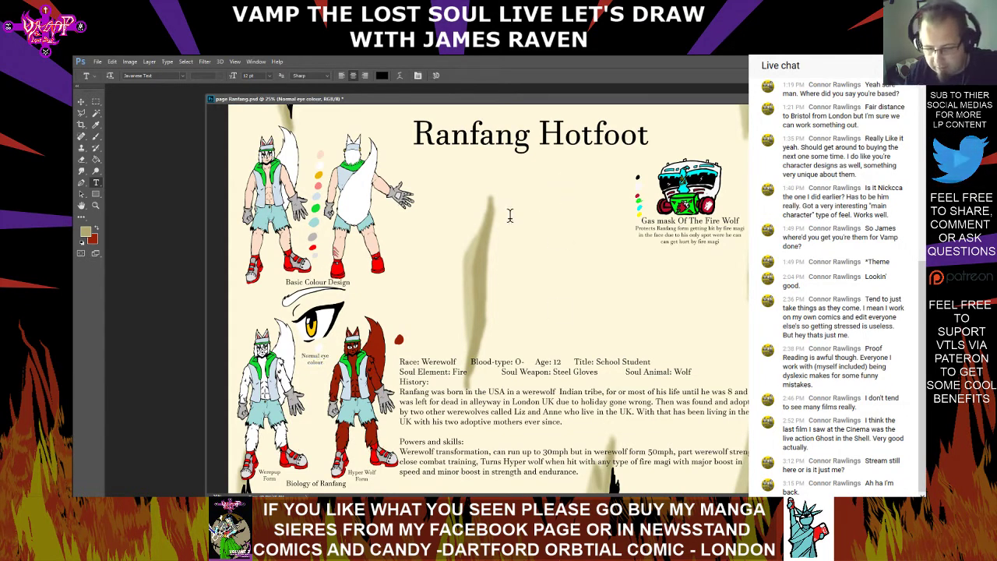
Start a new 18 pt text in the empty area beneath the page title with the heading "Extra Notes"
{"action": "left_click", "coordinate": [271, 76]}
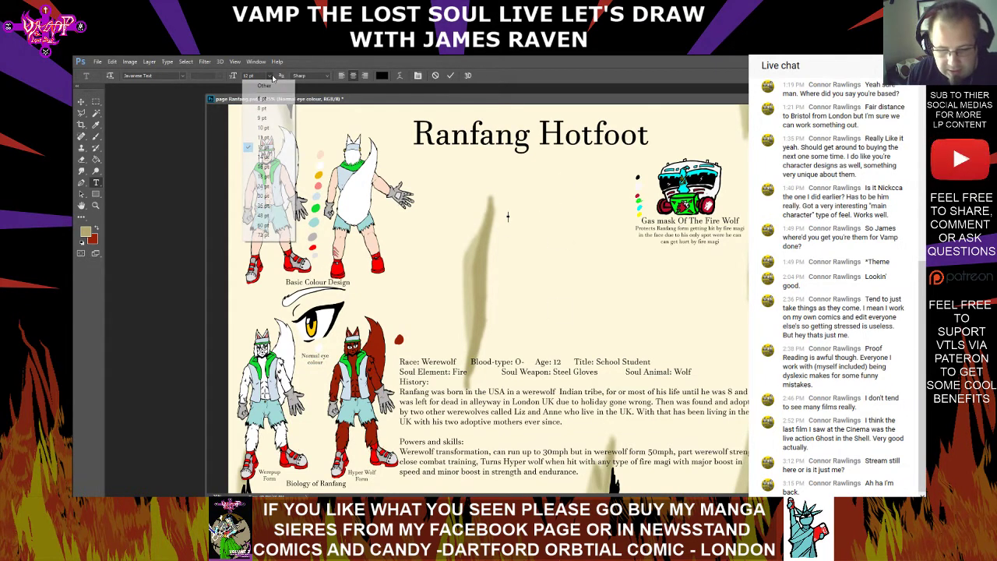
{"action": "left_click", "coordinate": [261, 177]}
{"action": "type", "text": "E"}
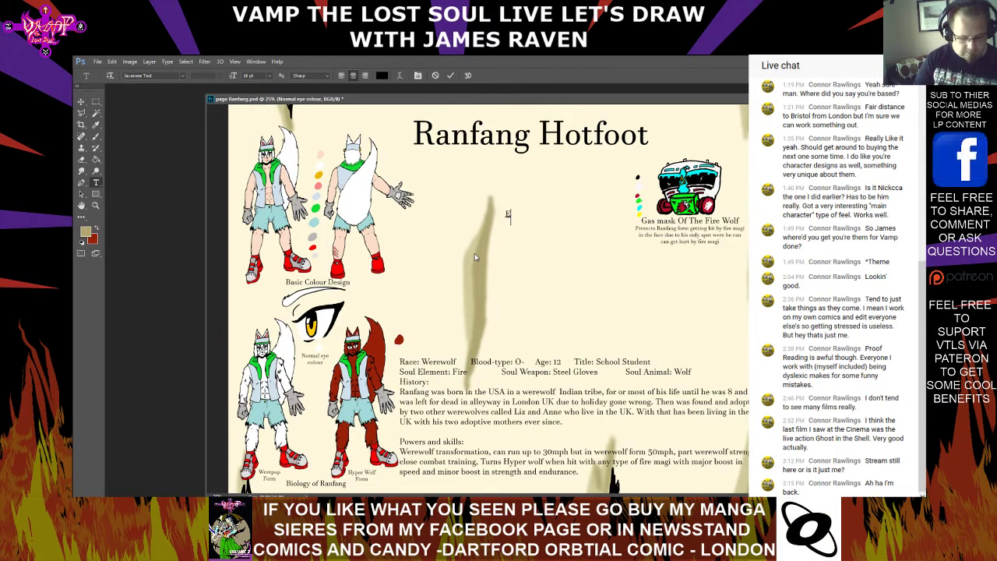
{"action": "type", "text": "xtra"}
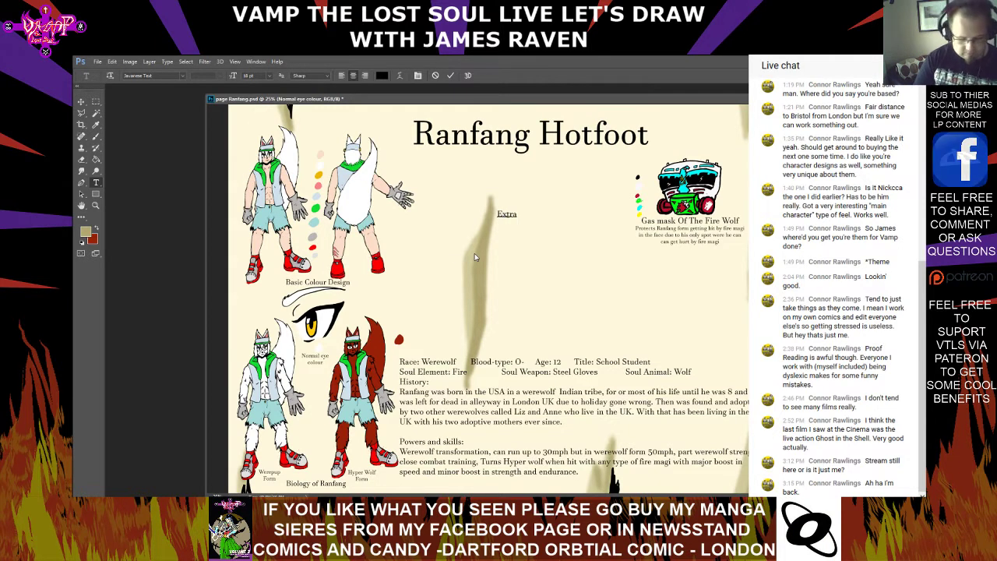
{"action": "type", "text": " Notes"}
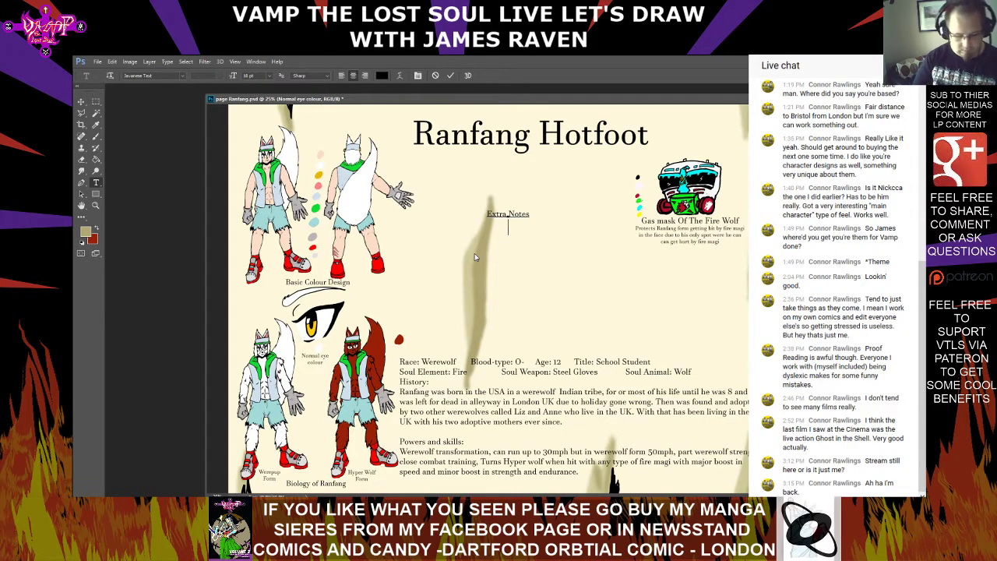
Add the line "Ranfang has ADHD" beneath the heading and end the heading with a colon
{"action": "key", "text": "Return"}
{"action": "type", "text": "Banfang has"}
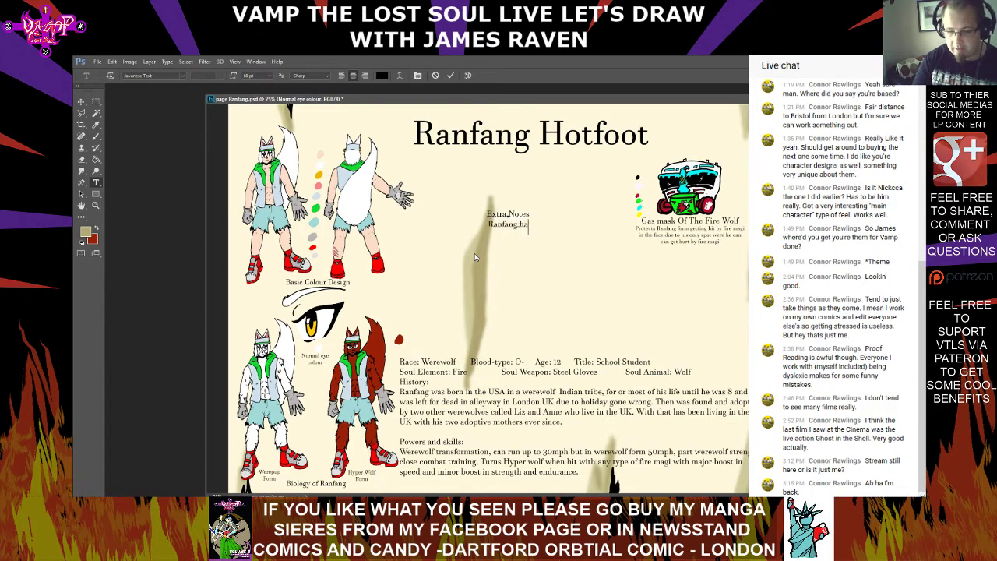
{"action": "type", "text": " AD"}
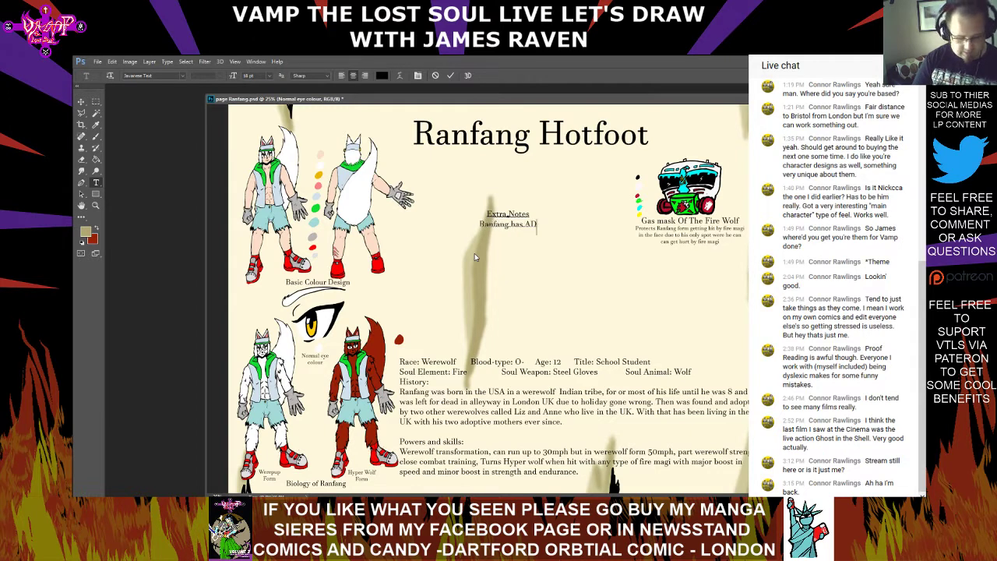
{"action": "type", "text": "HD"}
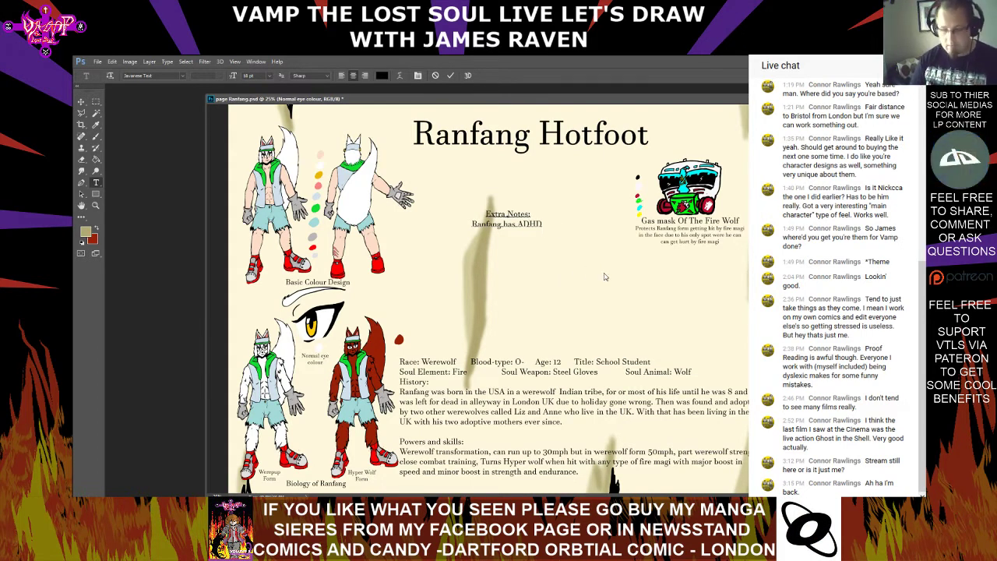
{"action": "type", "text": "which"}
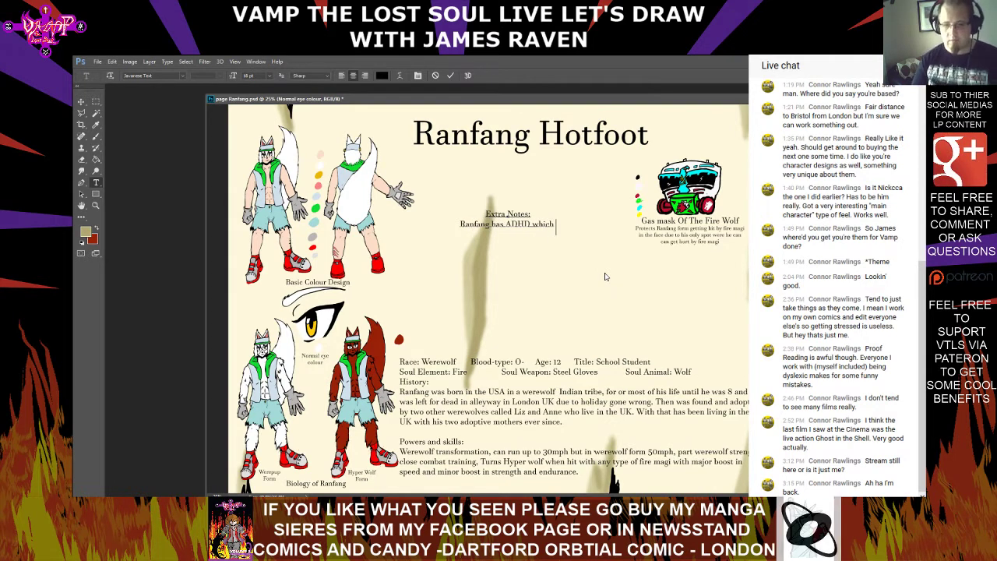
{"action": "key", "text": "BackSpace"}
{"action": "key", "text": "BackSpace"}
{"action": "key", "text": "BackSpace"}
{"action": "key", "text": "BackSpace"}
{"action": "key", "text": "BackSpace"}
{"action": "key", "text": "BackSpace"}
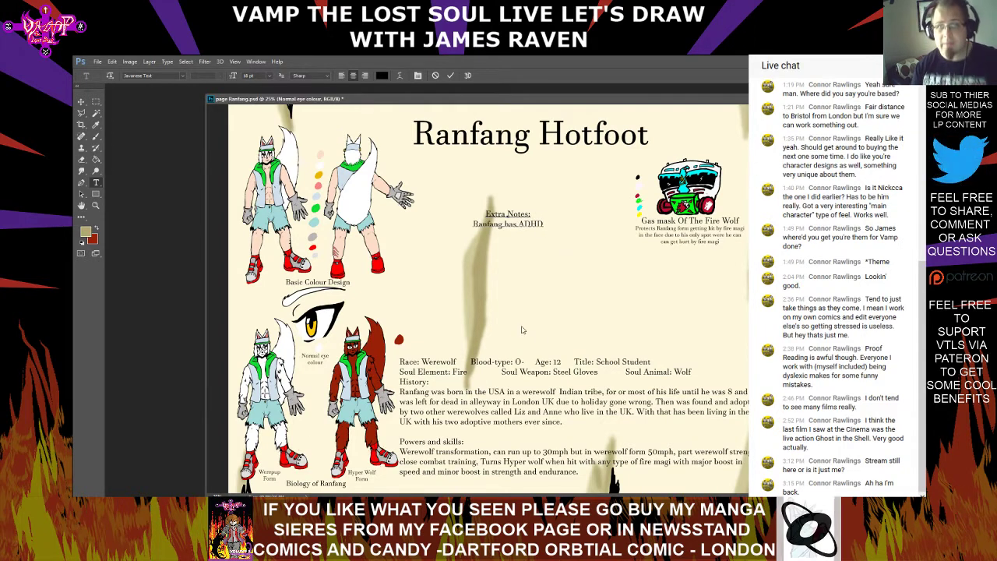
Paste "Attention deficit hyperactivity disorder" after "ADHD" and put "aka" between them
{"action": "right_click", "coordinate": [547, 230]}
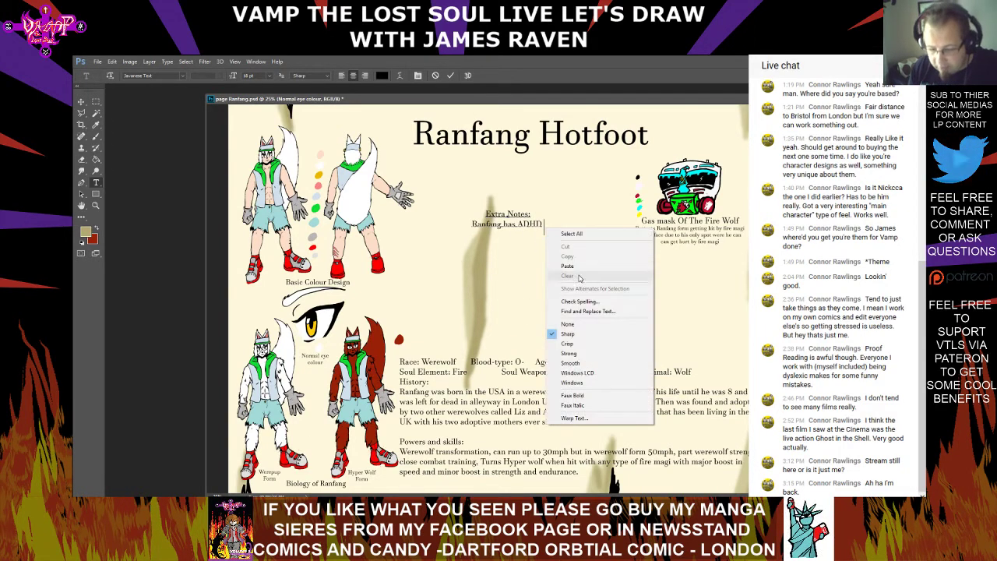
{"action": "left_click", "coordinate": [578, 269]}
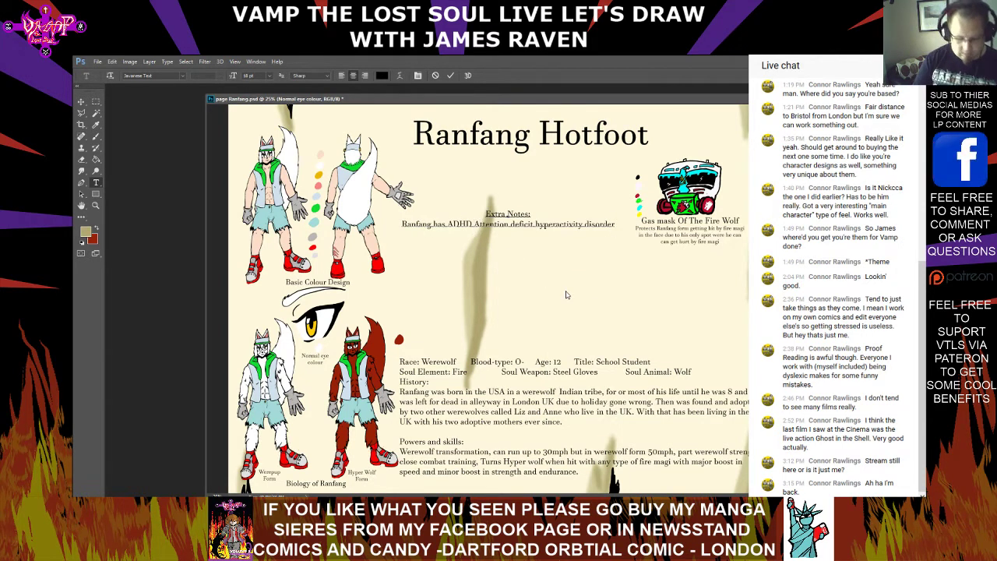
{"action": "type", "text": "- ka "}
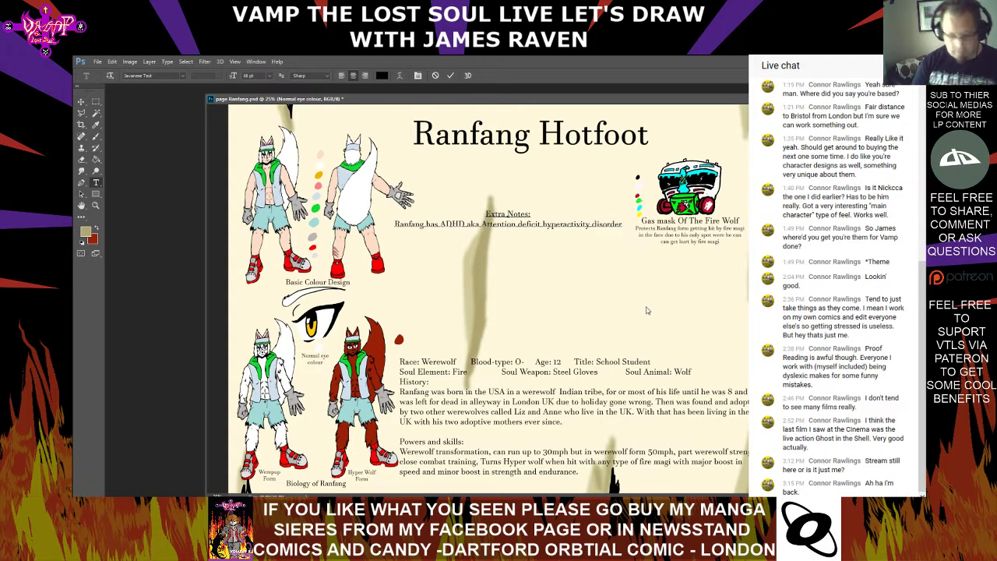
{"action": "type", "text": " which"}
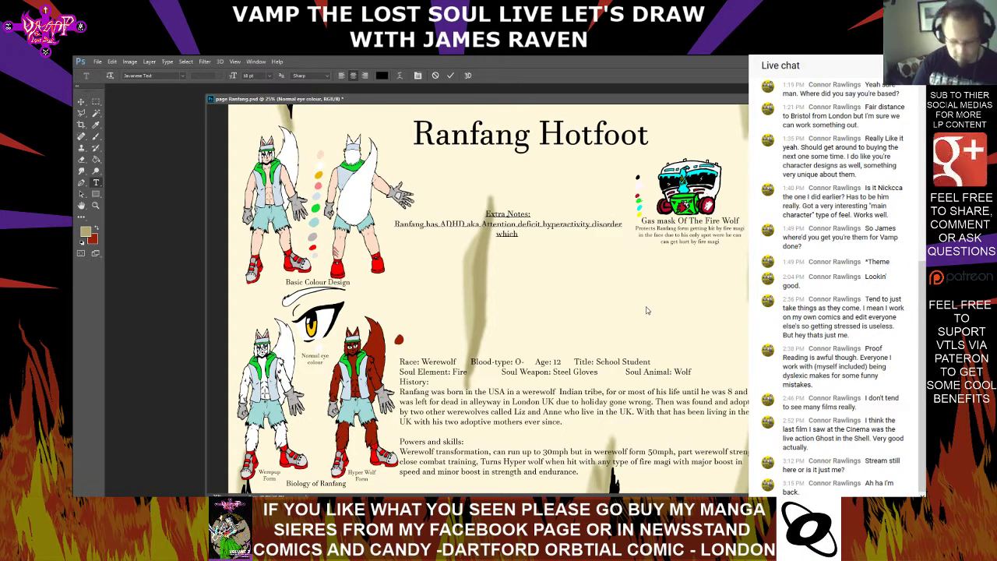
{"action": "type", "text": " in were"}
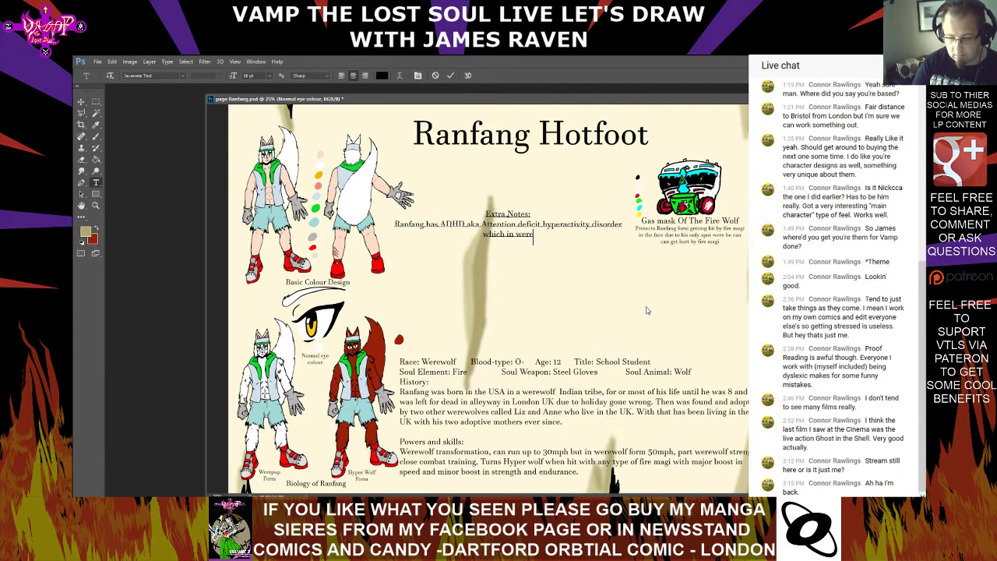
{"action": "type", "text": "wold"}
{"action": "type", "text": "s"}
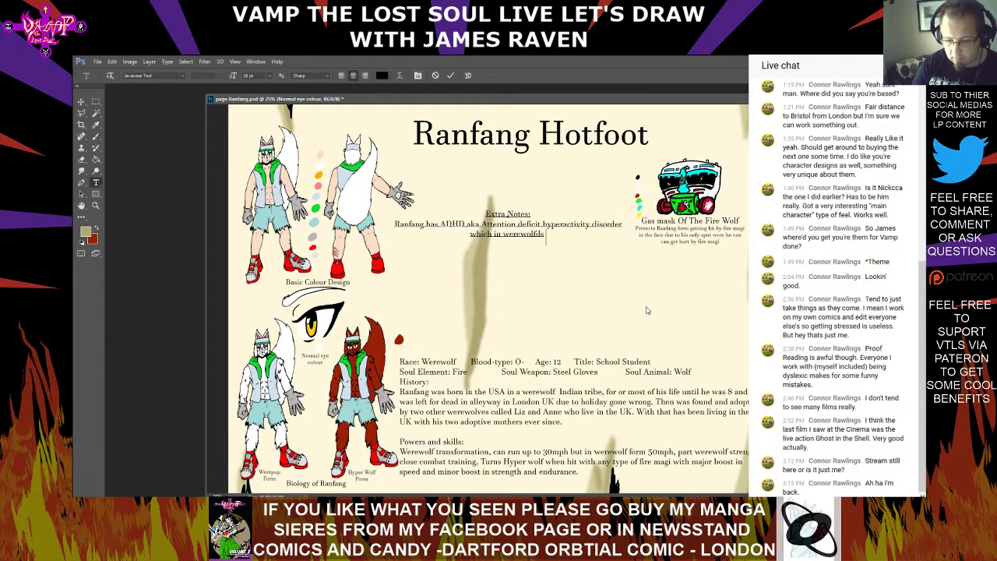
{"action": "type", "text": " eff"}
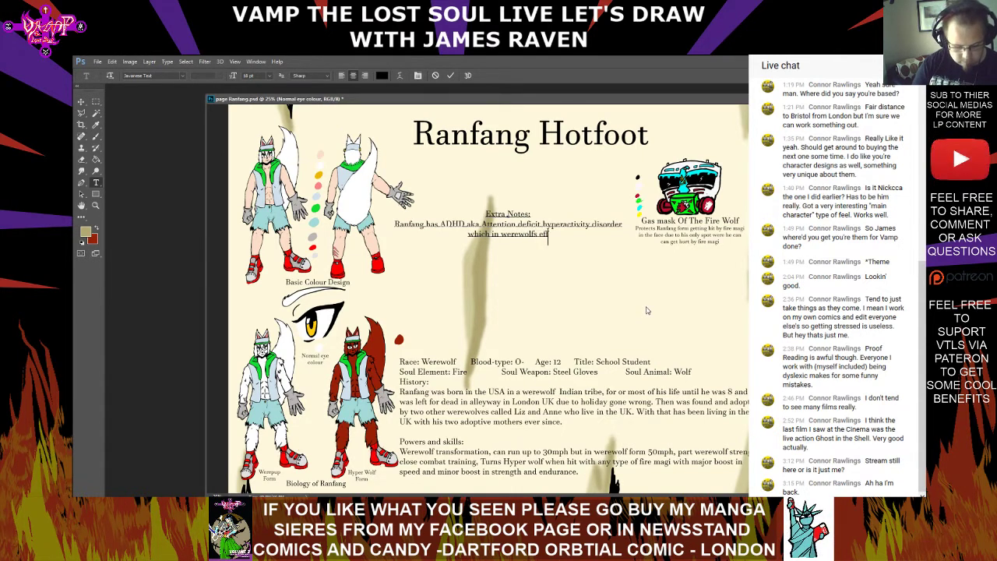
{"action": "type", "text": "ect ther spee"}
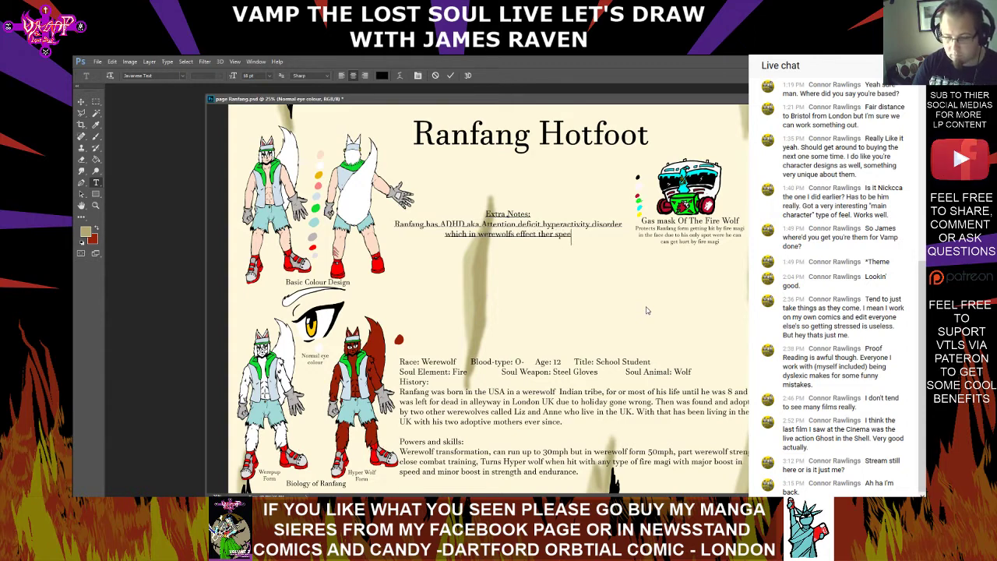
{"action": "type", "text": "d and snegth"}
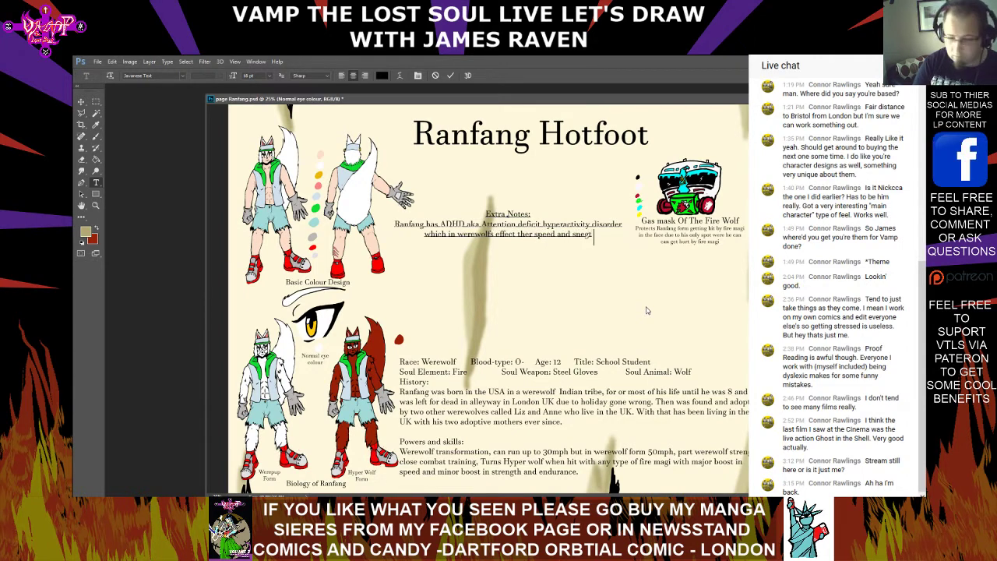
Insert "boost in" before "speed" in the Extra Notes text
{"action": "key", "text": "Left"}
{"action": "key", "text": "Left"}
{"action": "key", "text": "Left"}
{"action": "key", "text": "Left"}
{"action": "key", "text": "Left"}
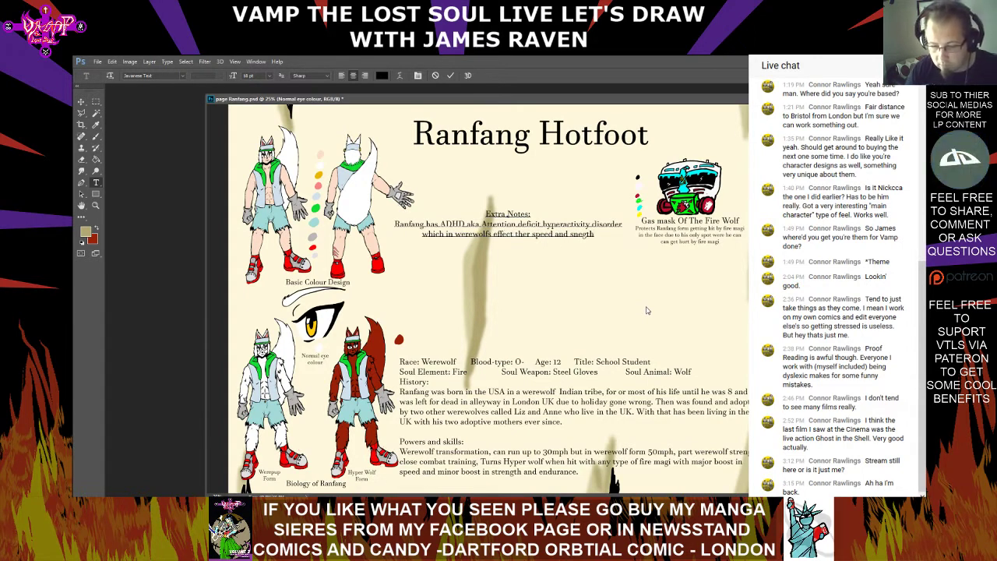
{"action": "type", "text": "boost in"}
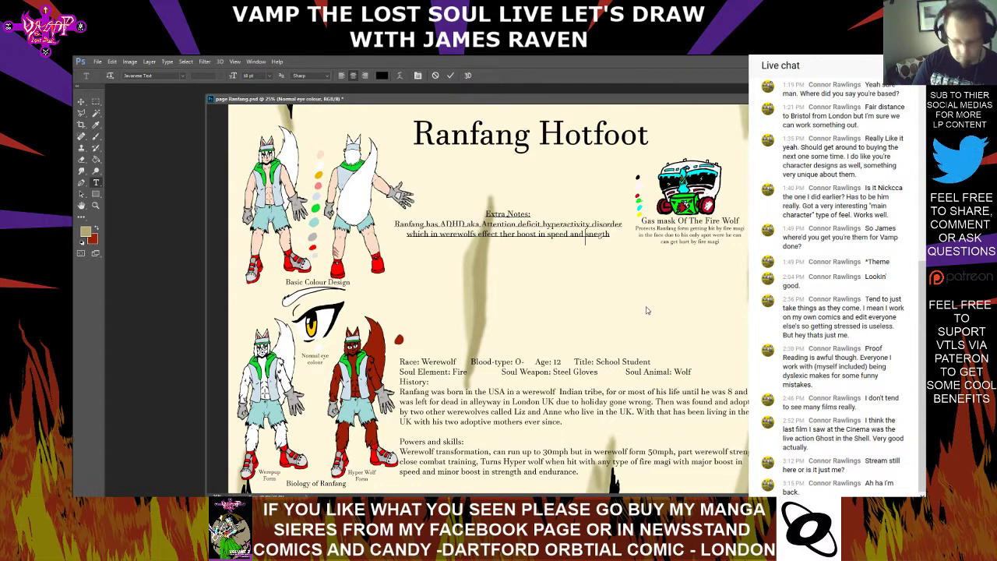
Replace "and" before "snegth" with "but trades for weaker werewolf" and commit the Extra Notes text
{"action": "key", "text": "BackSpace"}
{"action": "key", "text": "BackSpace"}
{"action": "key", "text": "BackSpace"}
{"action": "key", "text": "BackSpace"}
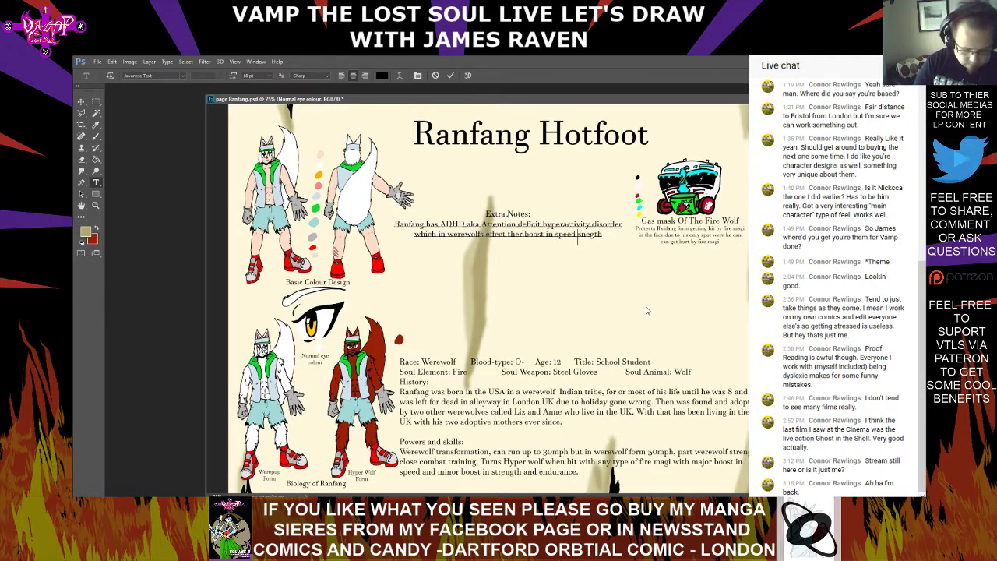
{"action": "type", "text": "but trades"}
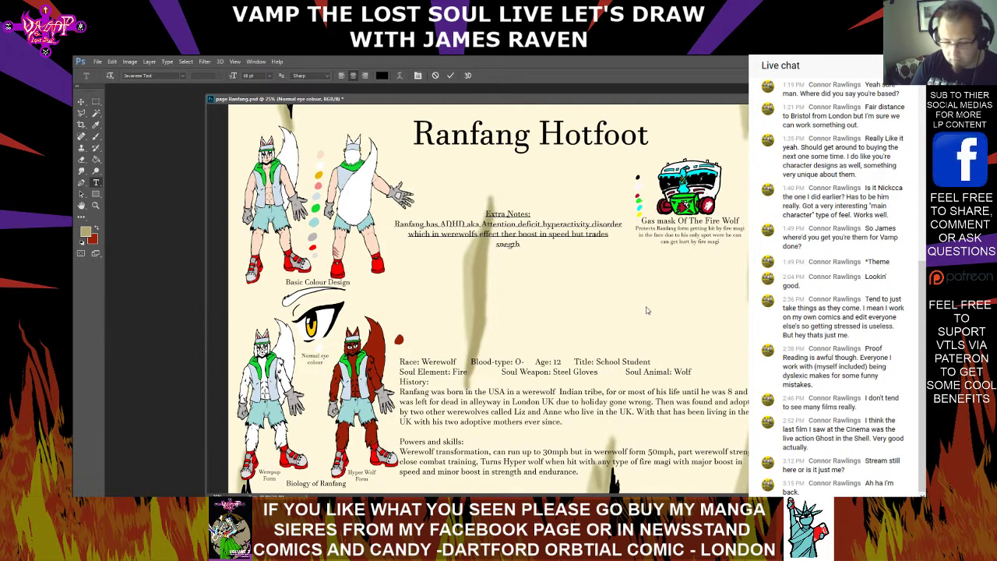
{"action": "type", "text": " for we"}
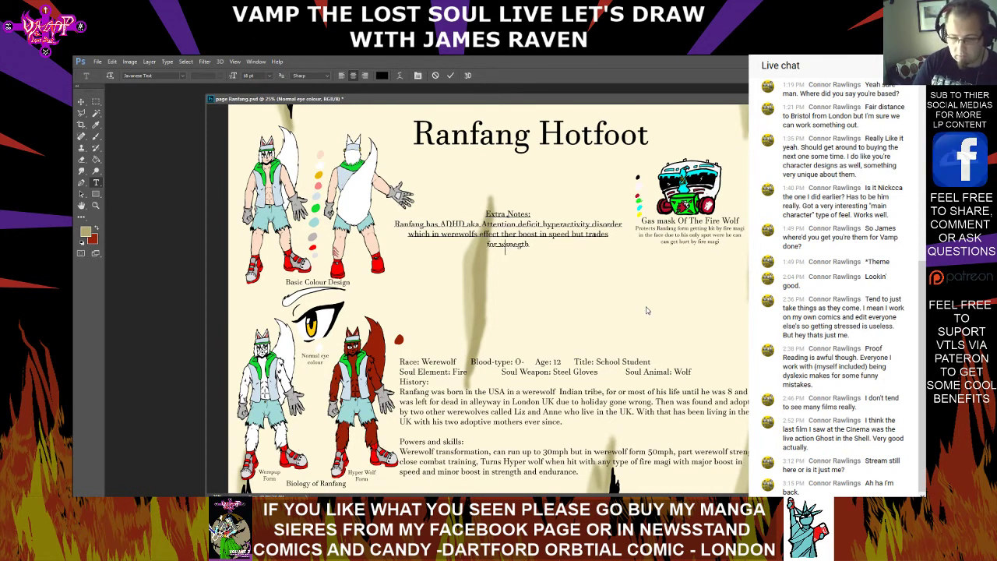
{"action": "type", "text": "aker were #"}
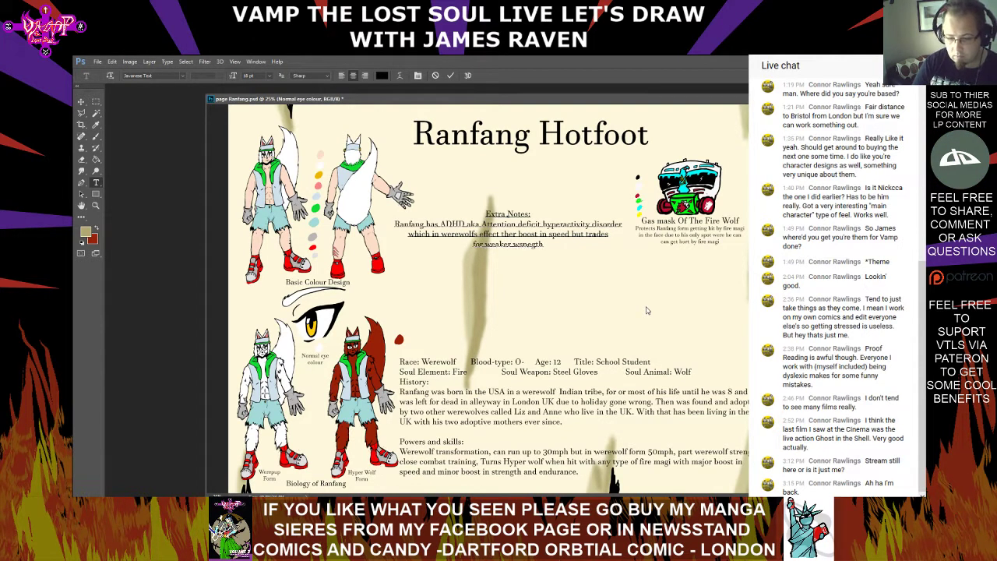
{"action": "type", "text": "wolf"}
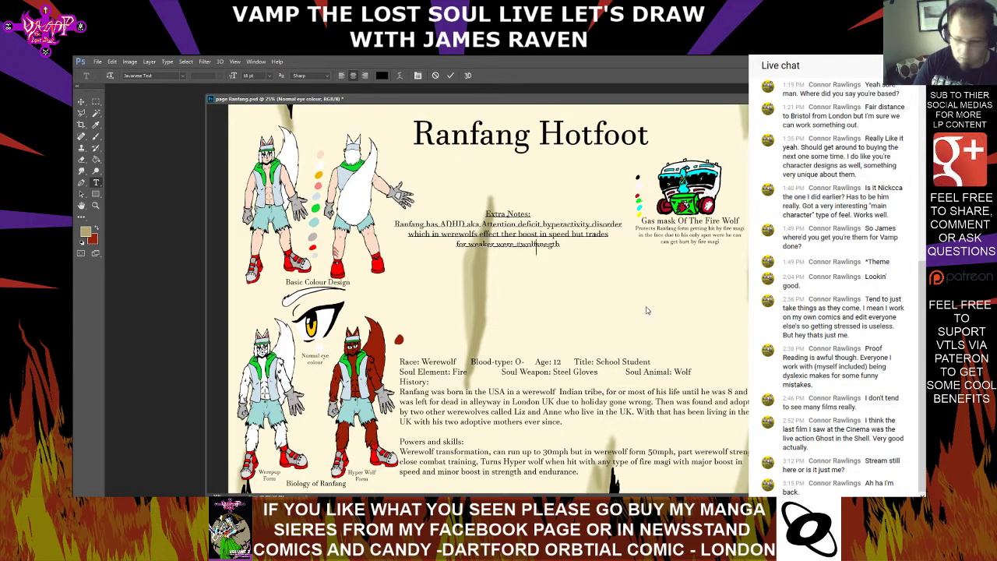
{"action": "key", "text": "Left"}
{"action": "key", "text": "Left"}
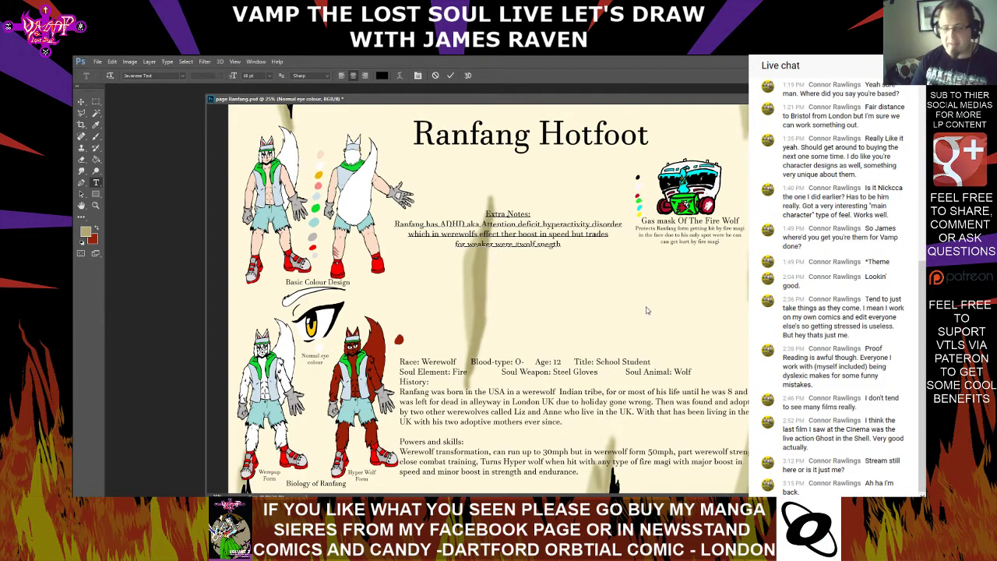
{"action": "key", "text": "BackSpace"}
{"action": "key", "text": "BackSpace"}
{"action": "left_click", "coordinate": [646, 311]}
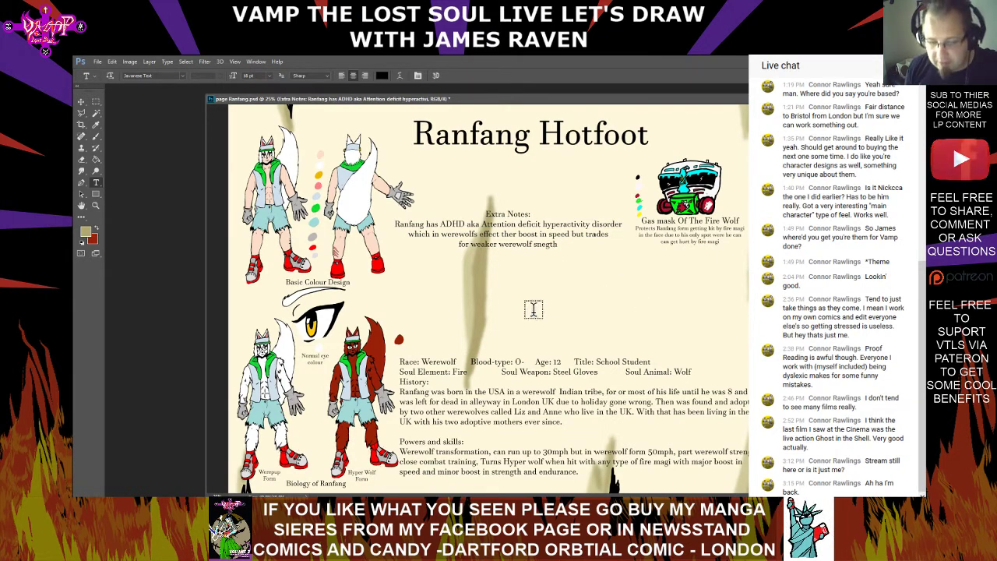
Replace "effect ther" before "boost" with "gives them a" in the Extra Notes text
{"action": "left_click", "coordinate": [592, 223]}
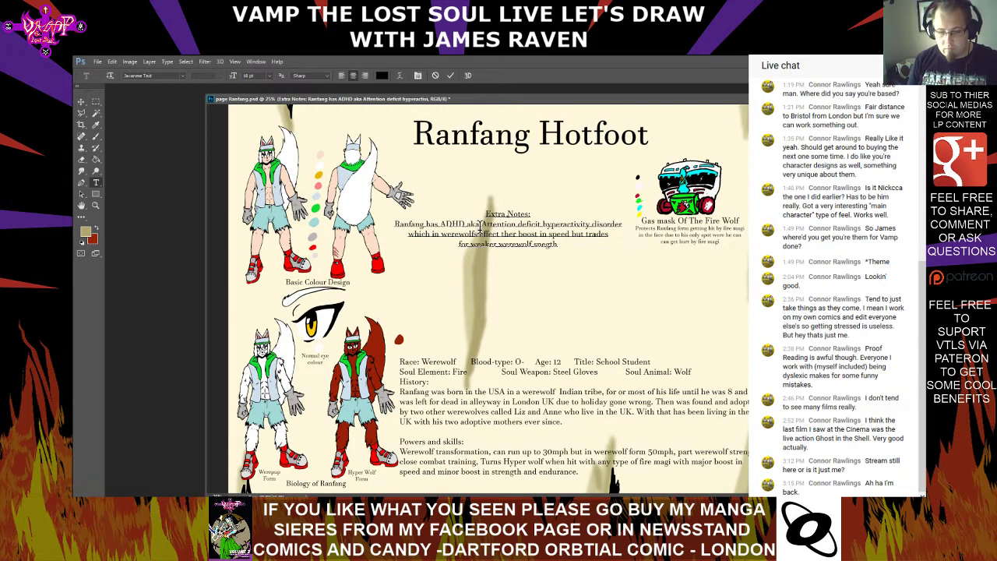
{"action": "type", "text": "also"}
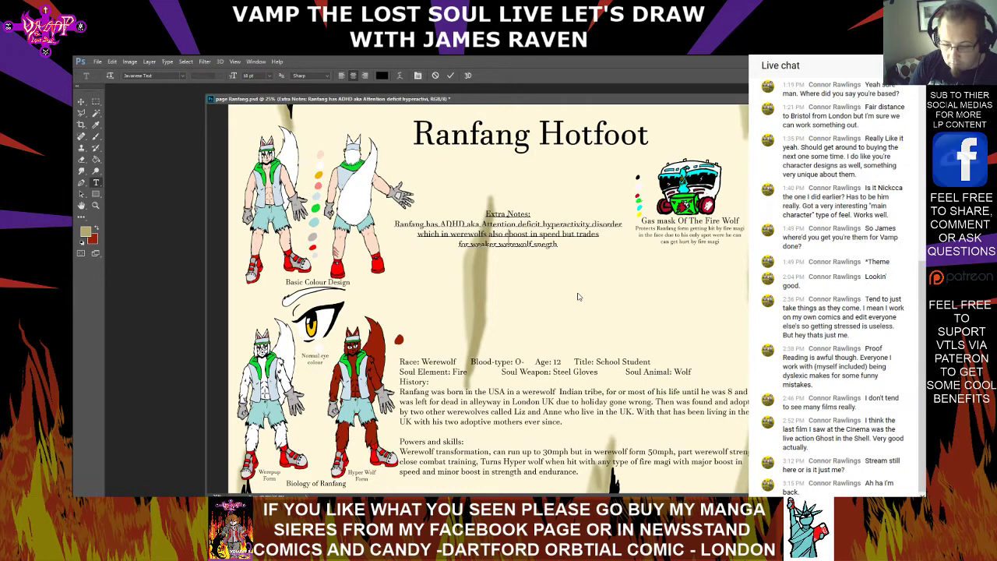
{"action": "key", "text": "BackSpace"}
{"action": "key", "text": "BackSpace"}
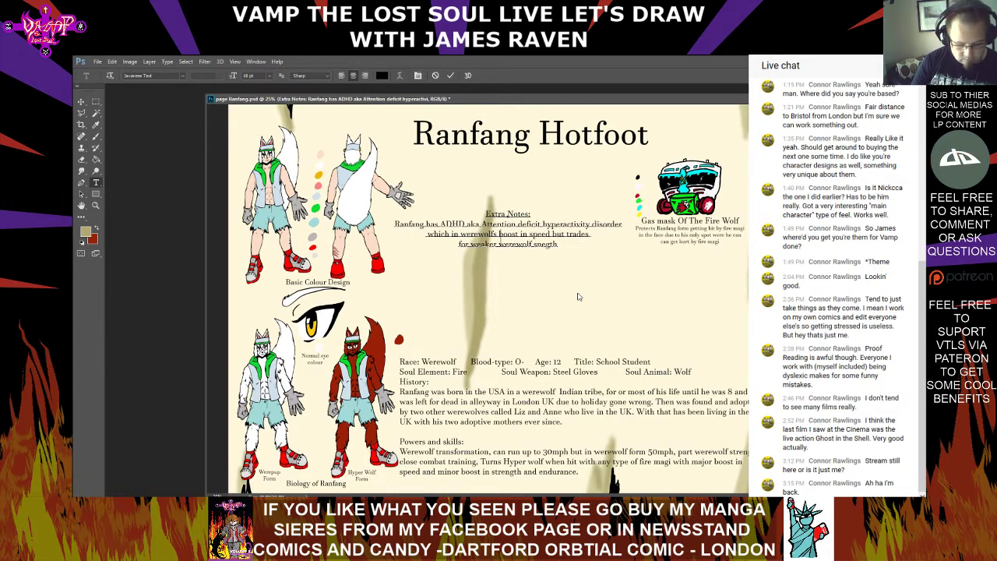
{"action": "type", "text": "gives them"}
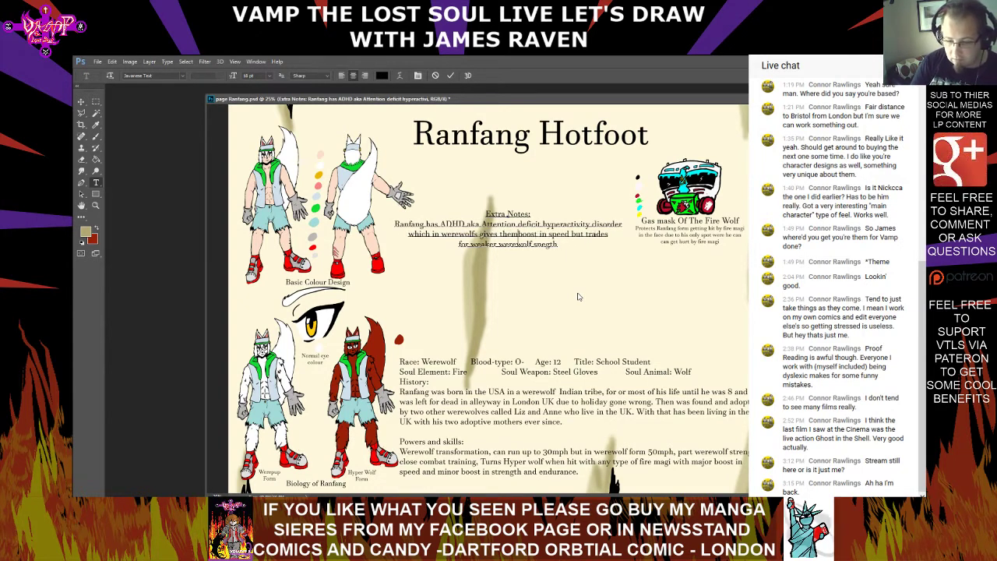
{"action": "type", "text": " a"}
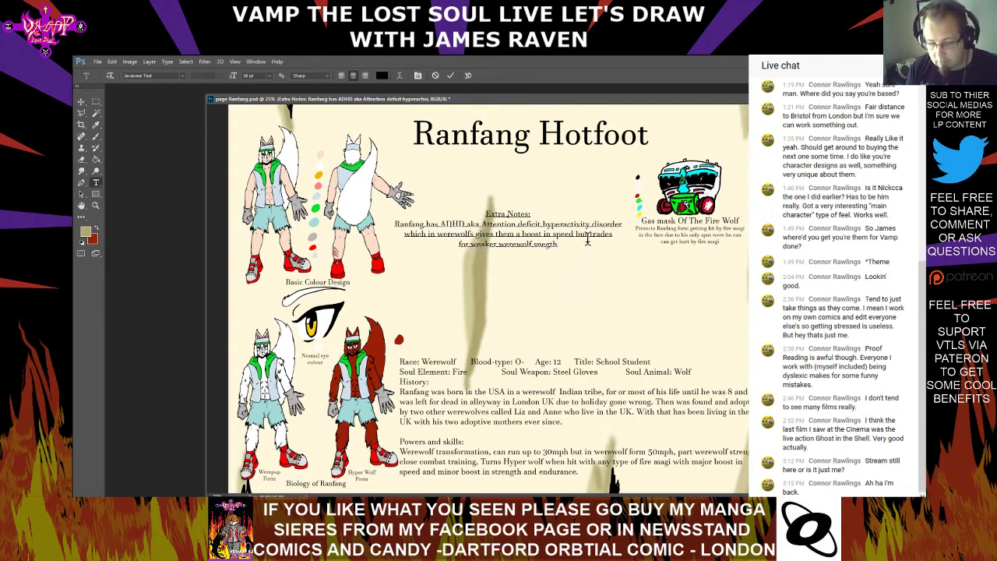
Replace "for" before "weaker werewolf" with "off for being" in the Extra Notes text
{"action": "left_click", "coordinate": [469, 245]}
{"action": "key", "text": "BackSpace"}
{"action": "key", "text": "BackSpace"}
{"action": "key", "text": "BackSpace"}
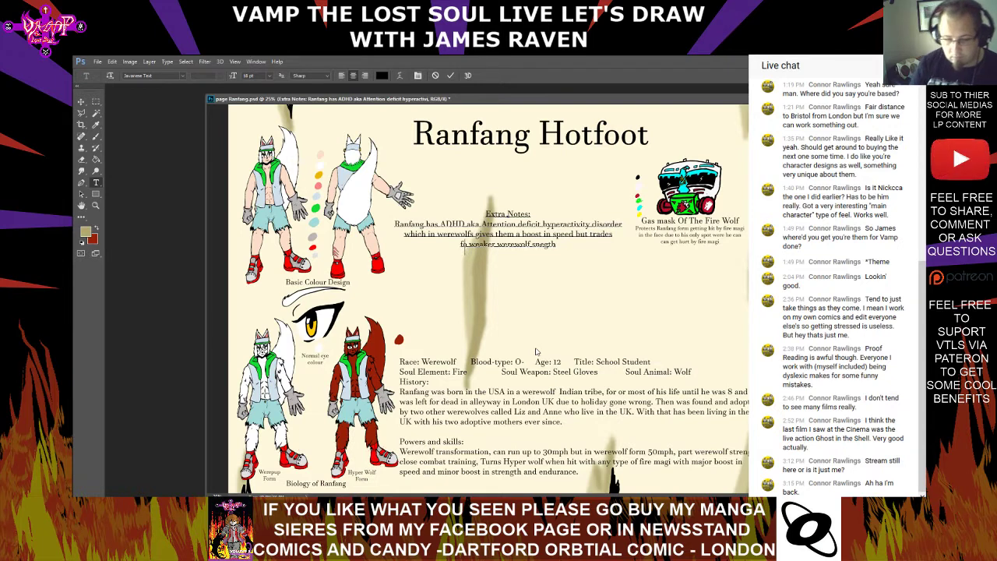
{"action": "type", "text": "off for "}
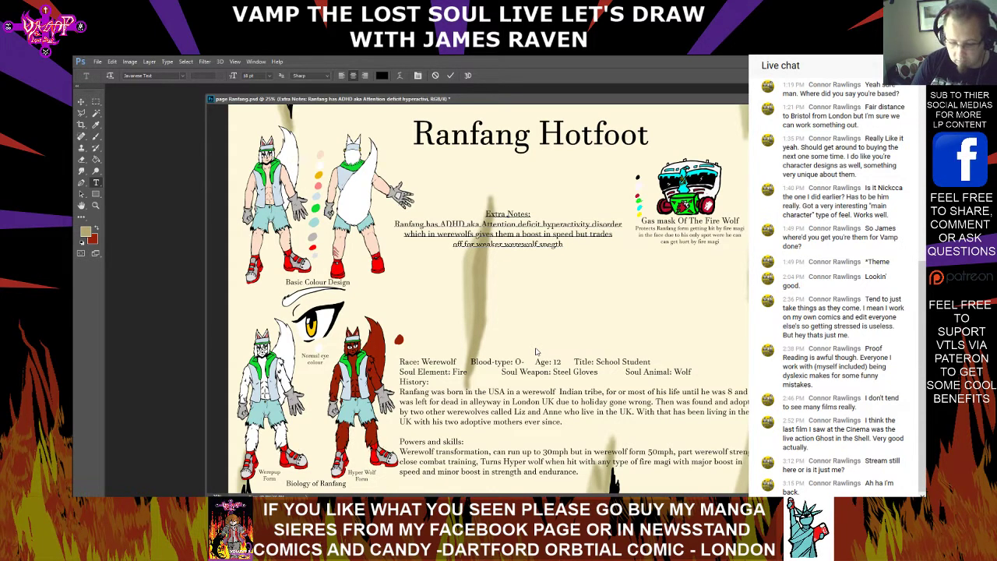
{"action": "type", "text": "being"}
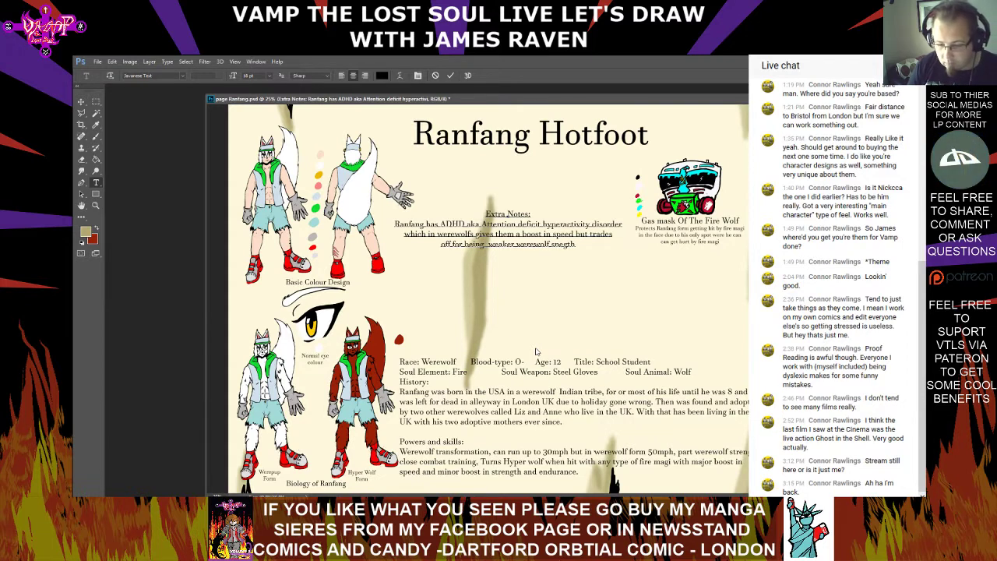
{"action": "key", "text": "BackSpace"}
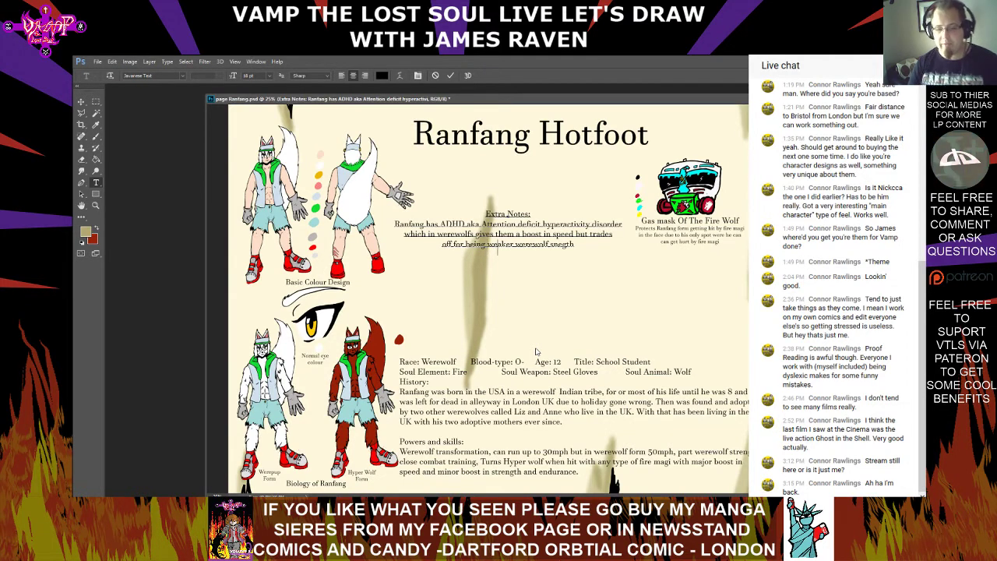
{"action": "key", "text": "Right"}
{"action": "key", "text": "Right"}
{"action": "key", "text": "Right"}
{"action": "key", "text": "Right"}
{"action": "key", "text": "Right"}
{"action": "key", "text": "Right"}
{"action": "key", "text": "Right"}
{"action": "key", "text": "Right"}
{"action": "key", "text": "Right"}
{"action": "key", "text": "Right"}
{"action": "key", "text": "Right"}
{"action": "key", "text": "Right"}
{"action": "key", "text": "Right"}
{"action": "key", "text": "Right"}
{"action": "key", "text": "Right"}
{"action": "key", "text": "Right"}
{"action": "key", "text": "Right"}
{"action": "key", "text": "Right"}
{"action": "key", "text": "Right"}
{"action": "key", "text": "Right"}
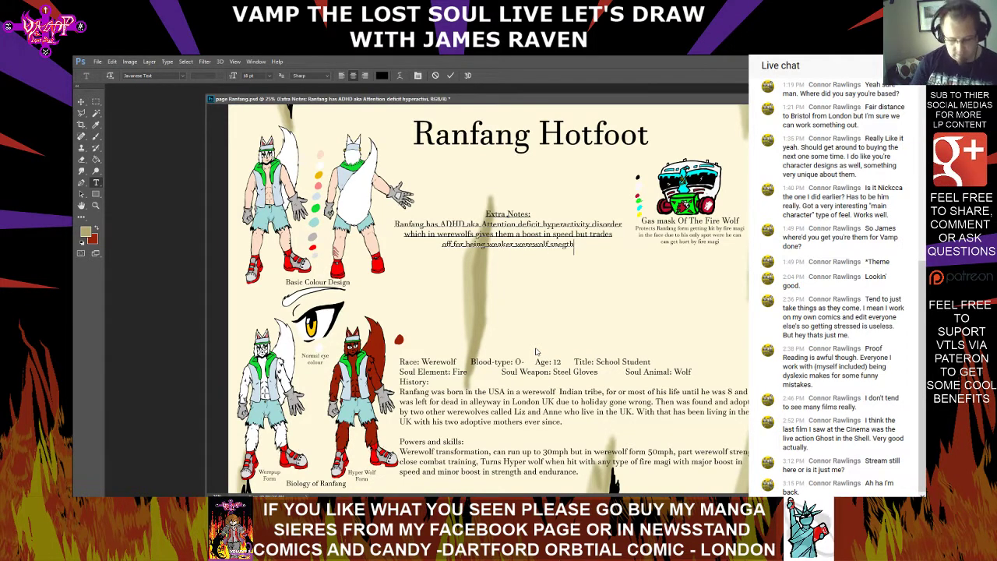
{"action": "type", "text": "and mast just"}
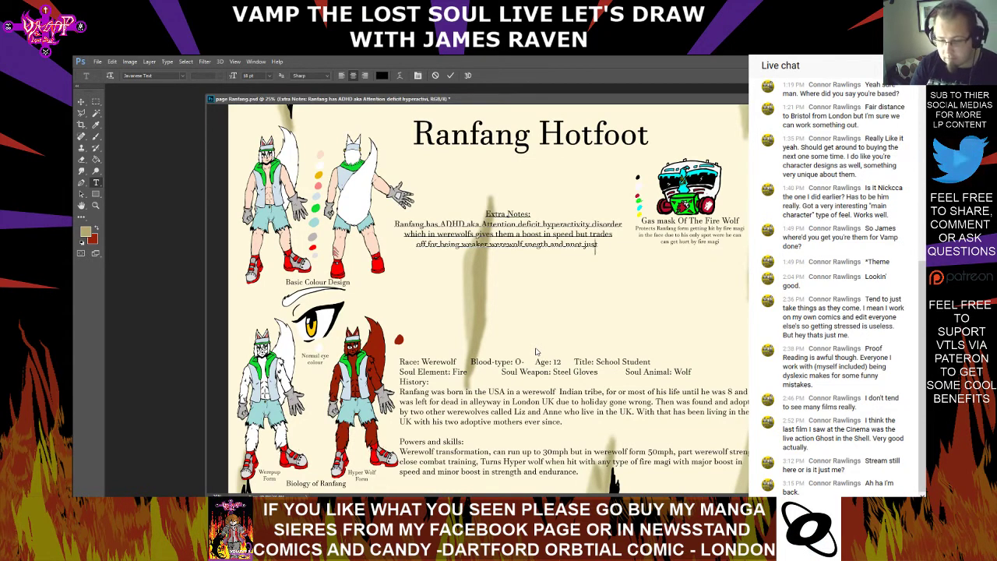
{"action": "key", "text": "BackSpace"}
{"action": "key", "text": "BackSpace"}
{"action": "key", "text": "BackSpace"}
{"action": "key", "text": "BackSpace"}
{"action": "key", "text": "BackSpace"}
{"action": "key", "text": "BackSpace"}
{"action": "key", "text": "BackSpace"}
{"action": "key", "text": "BackSpace"}
{"action": "key", "text": "BackSpace"}
{"action": "key", "text": "BackSpace"}
{"action": "key", "text": "BackSpace"}
{"action": "key", "text": "BackSpace"}
{"action": "key", "text": "BackSpace"}
{"action": "key", "text": "BackSpace"}
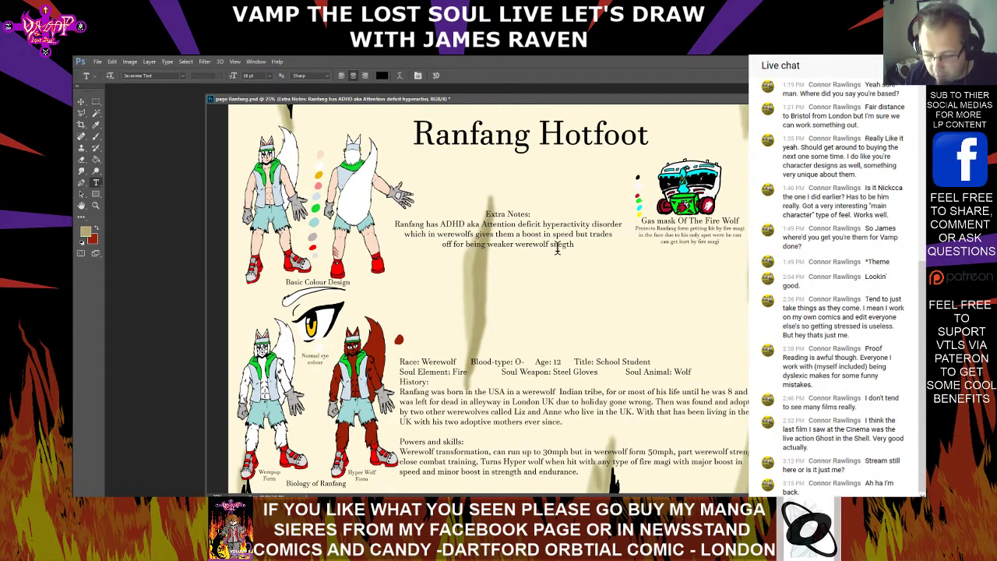
Spell-check the Extra Notes text, ignoring "Ranfang" and changing "werewolfs" to "werewolf" and "snegth" to "strength", and commit it
{"action": "left_click_drag", "start_coordinate": [576, 244], "coordinate": [486, 213]}
{"action": "right_click", "coordinate": [488, 220]}
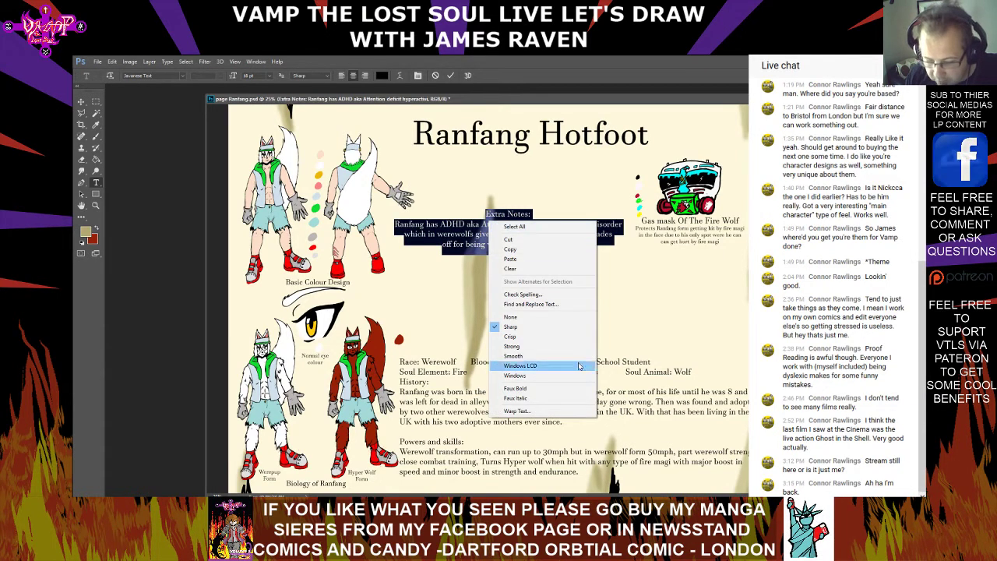
{"action": "left_click", "coordinate": [577, 296]}
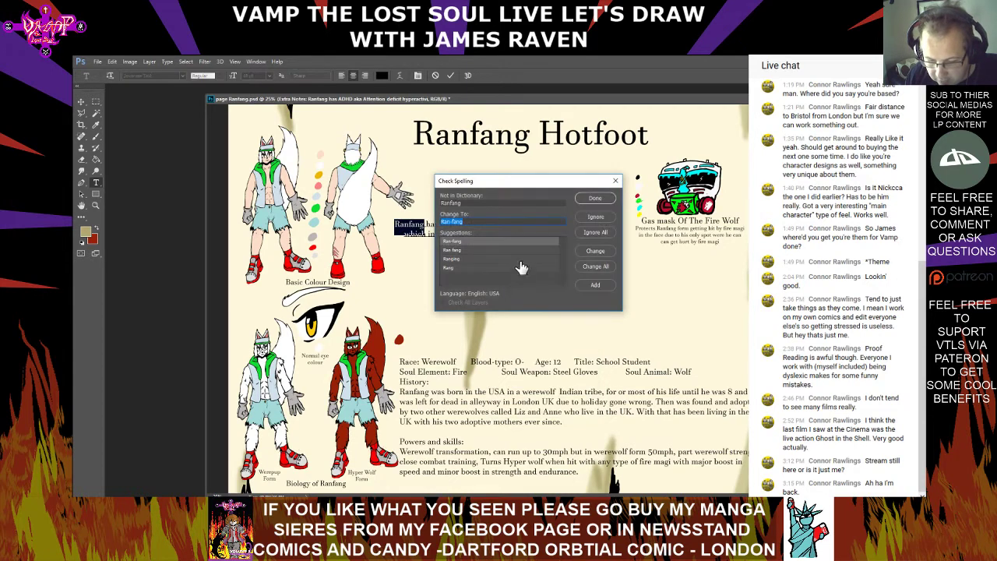
{"action": "left_click", "coordinate": [597, 217]}
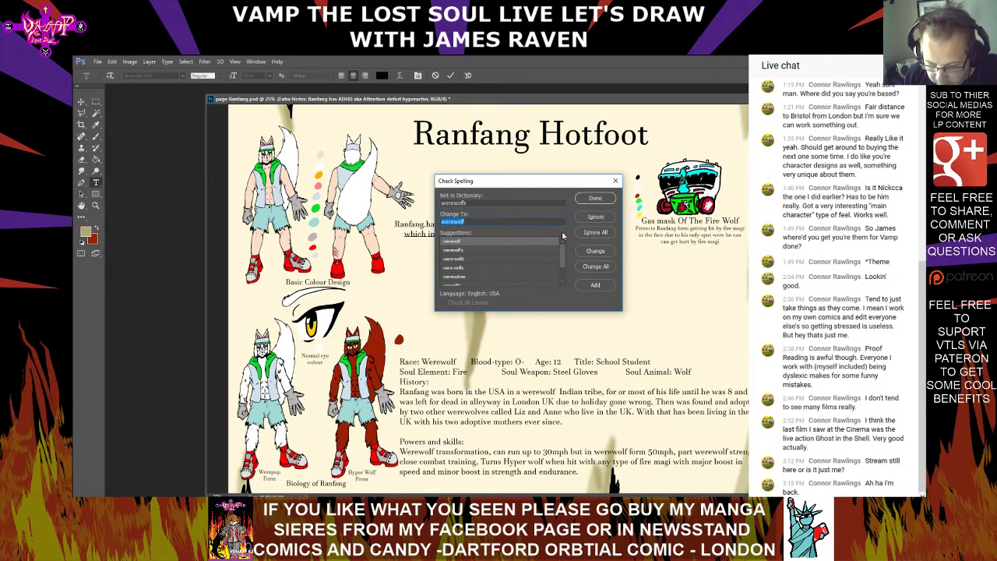
{"action": "double_click", "coordinate": [522, 247]}
{"action": "double_click", "coordinate": [523, 244]}
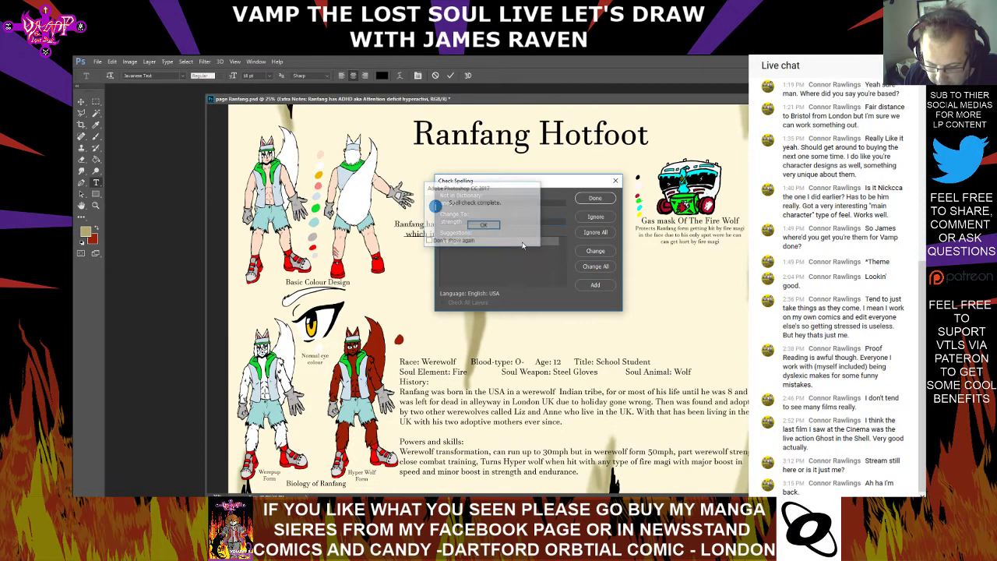
{"action": "left_click", "coordinate": [501, 227]}
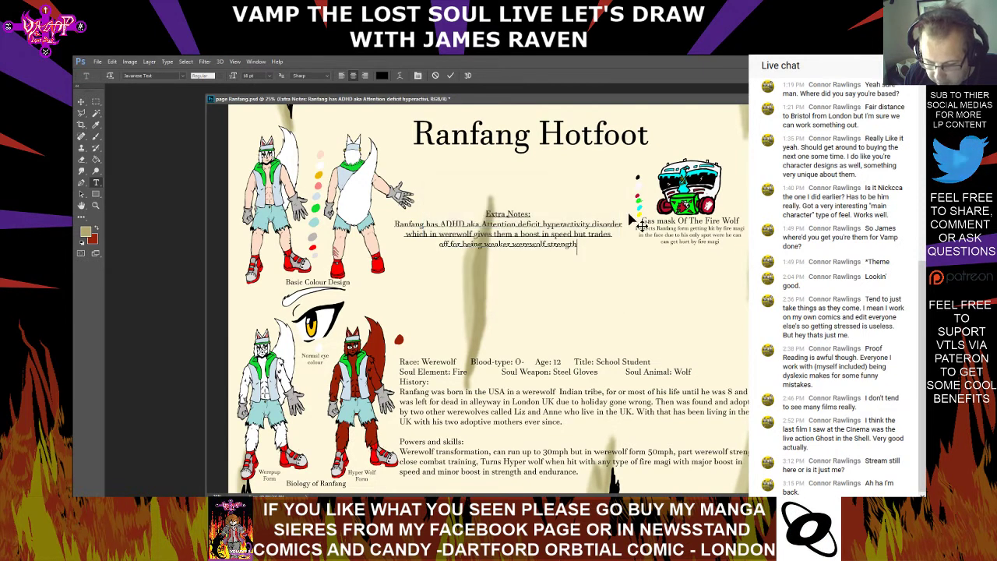
{"action": "key", "text": "ctrl+Return"}
Continue the Extra Notes text after "strength" with "not just effect them"
{"action": "left_click", "coordinate": [592, 248]}
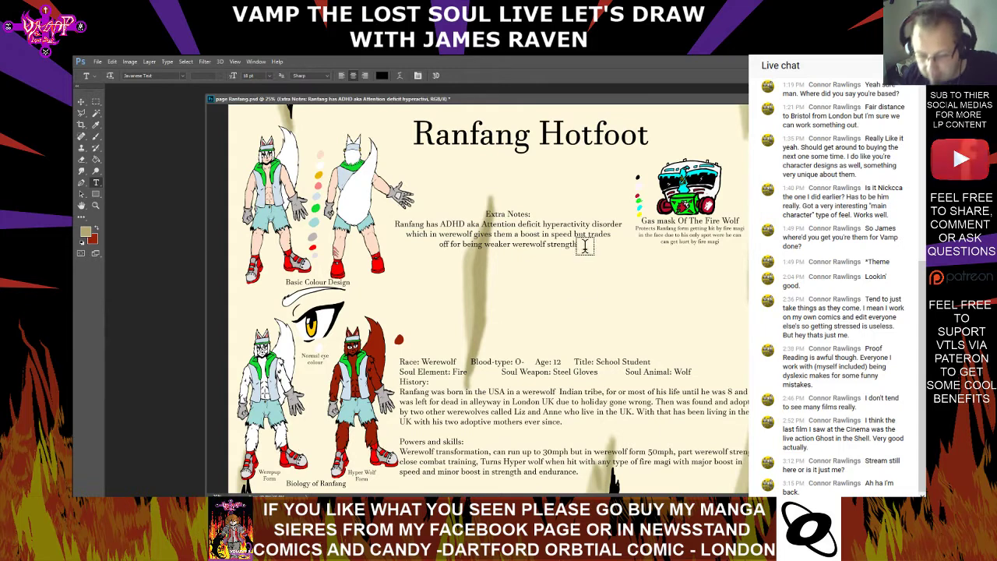
{"action": "type", "text": "."}
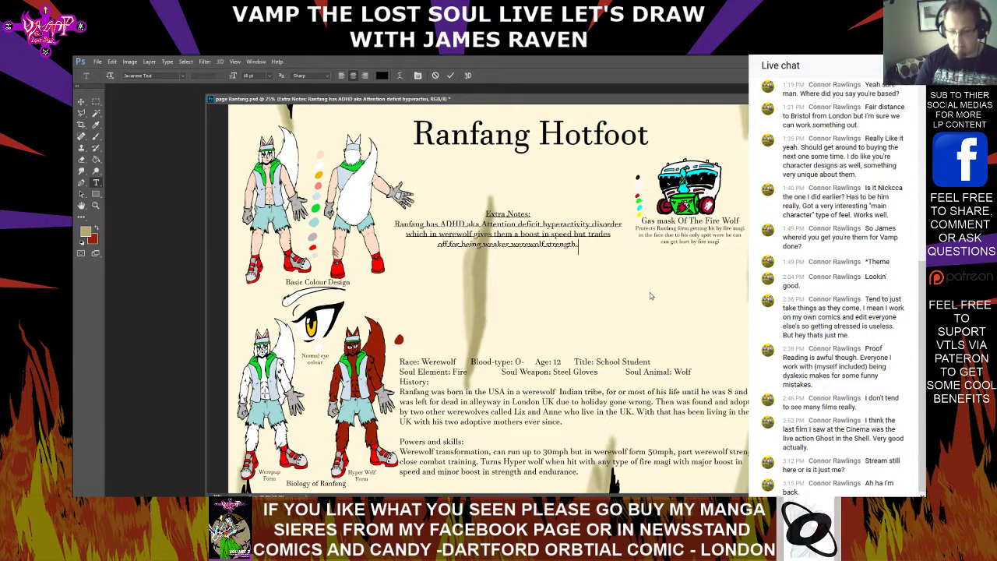
{"action": "key", "text": "Return"}
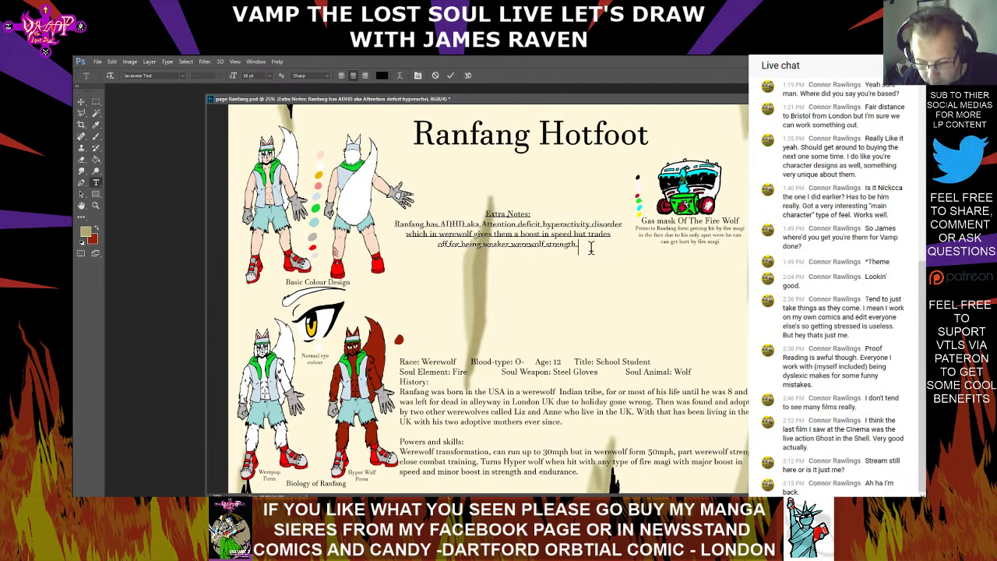
{"action": "key", "text": "BackSpace"}
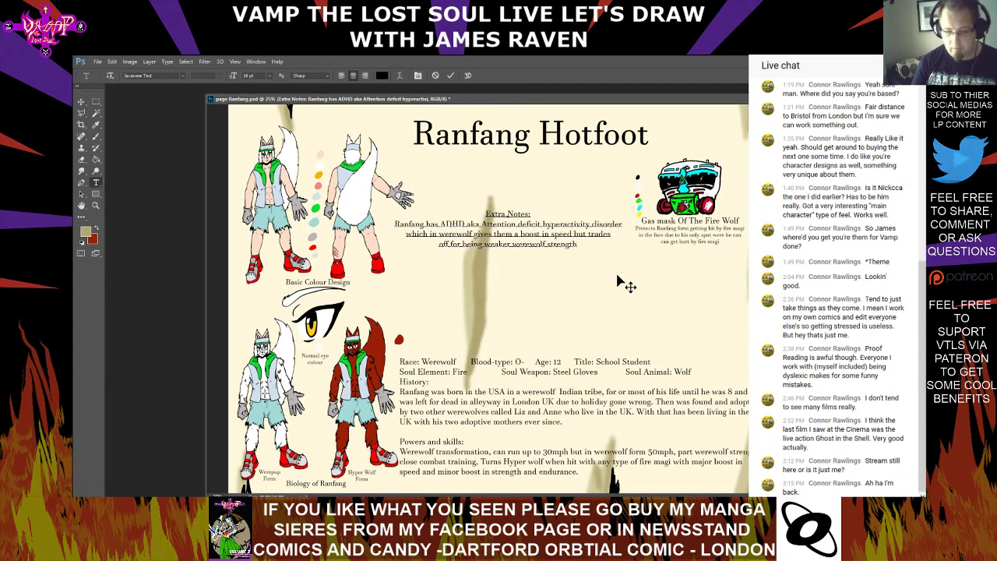
{"action": "type", "text": "not e"}
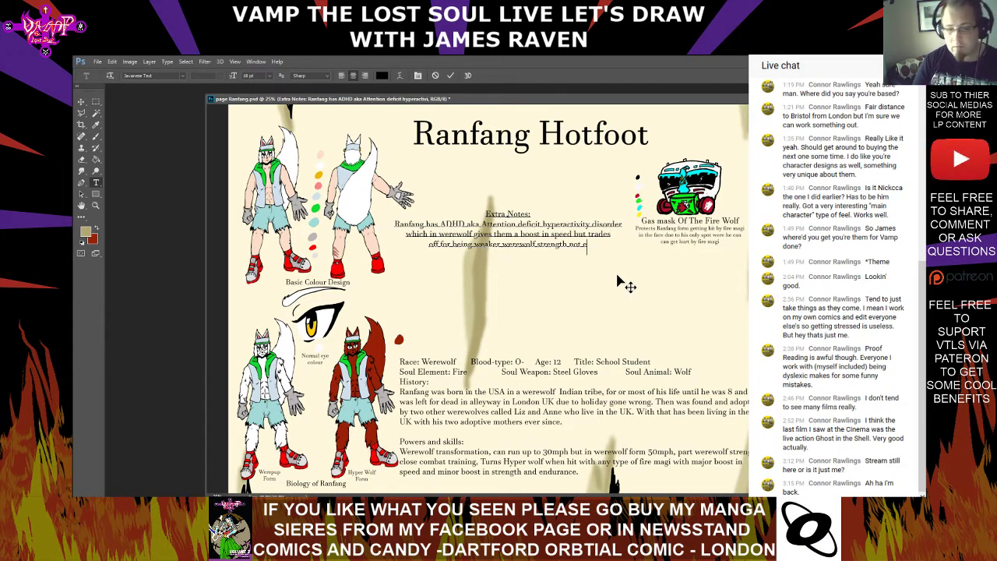
{"action": "type", "text": "ffec"}
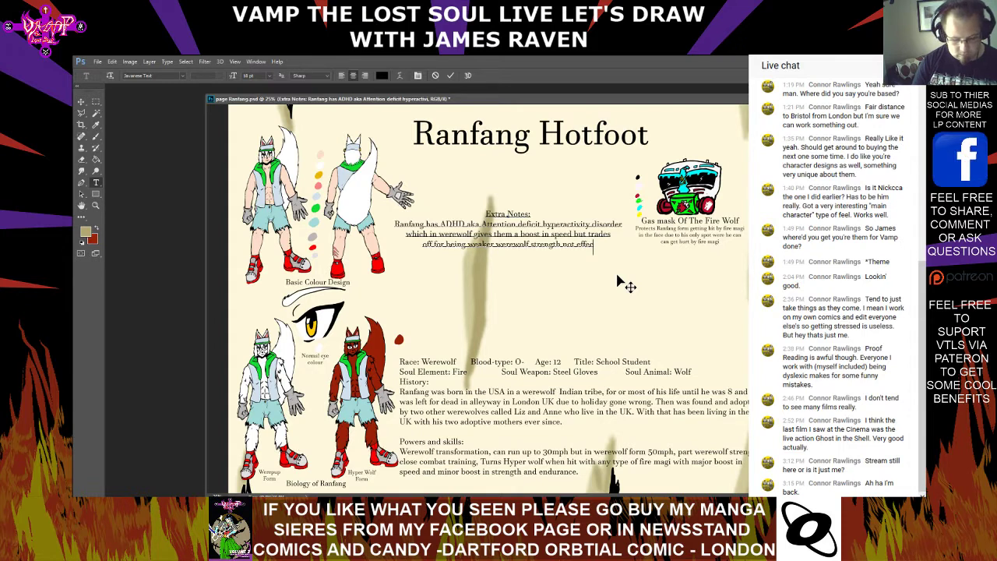
{"action": "type", "text": "t them "}
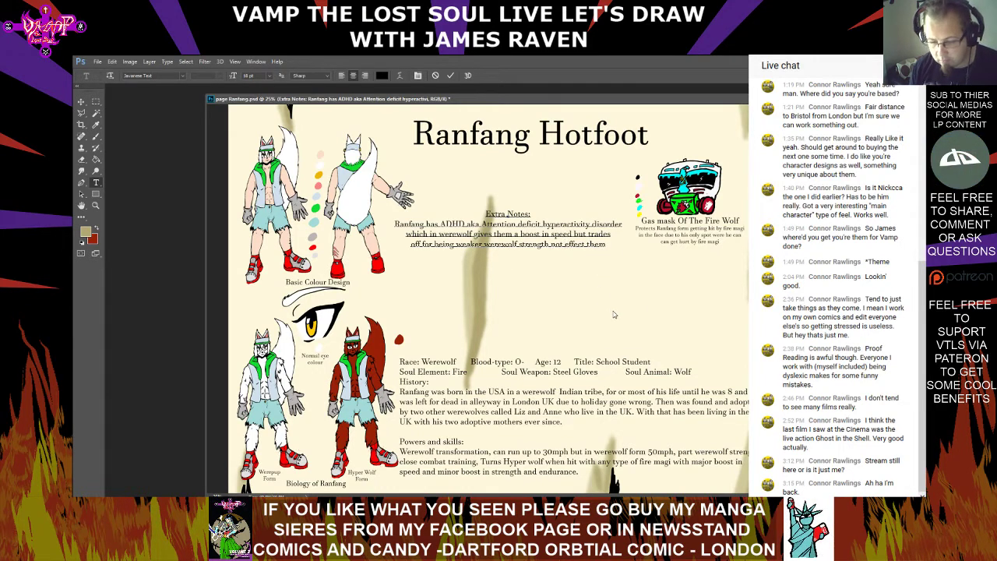
{"action": "type", "text": "just "}
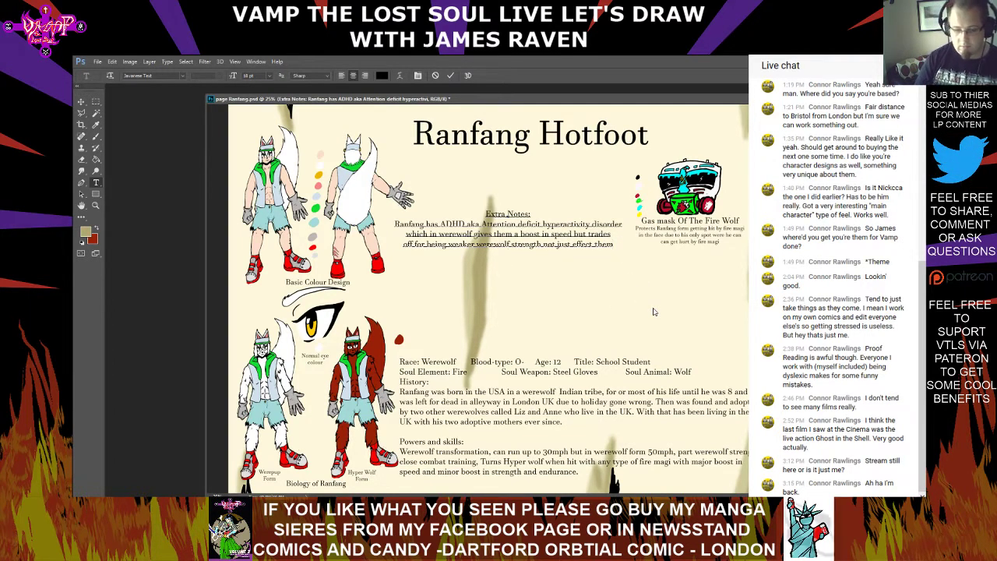
{"action": "type", "text": "like huma"}
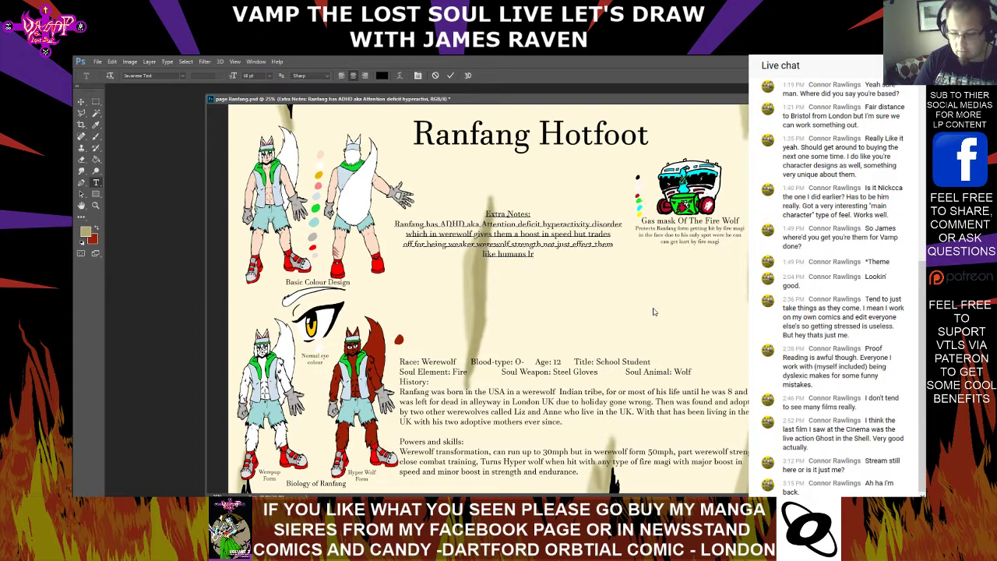
{"action": "type", "text": "ns lreaning wise"}
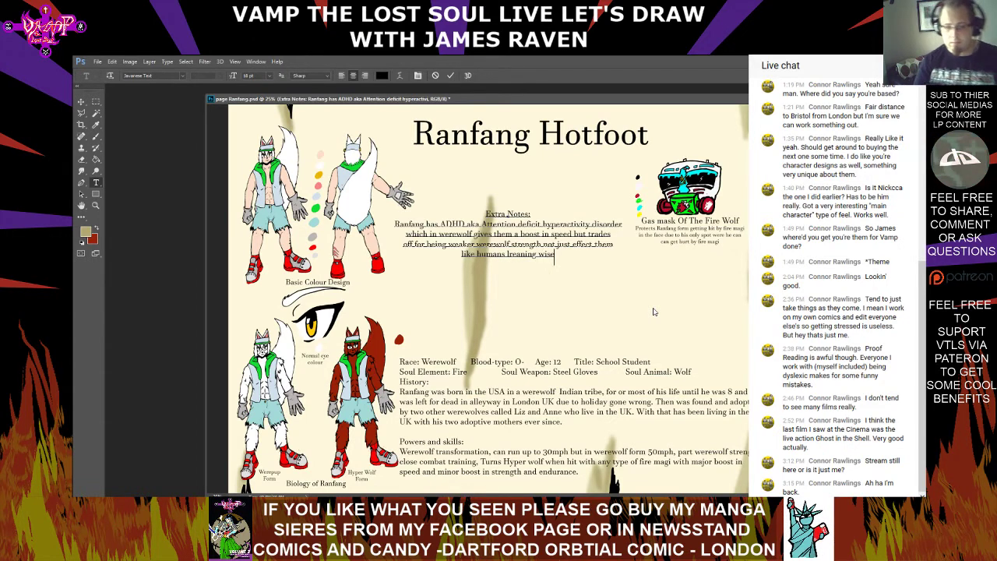
{"action": "type", "text": "."}
Finish the sentence after "them" with "like humans lreaning wise." and commit the Extra Notes text
{"action": "left_click", "coordinate": [654, 306]}
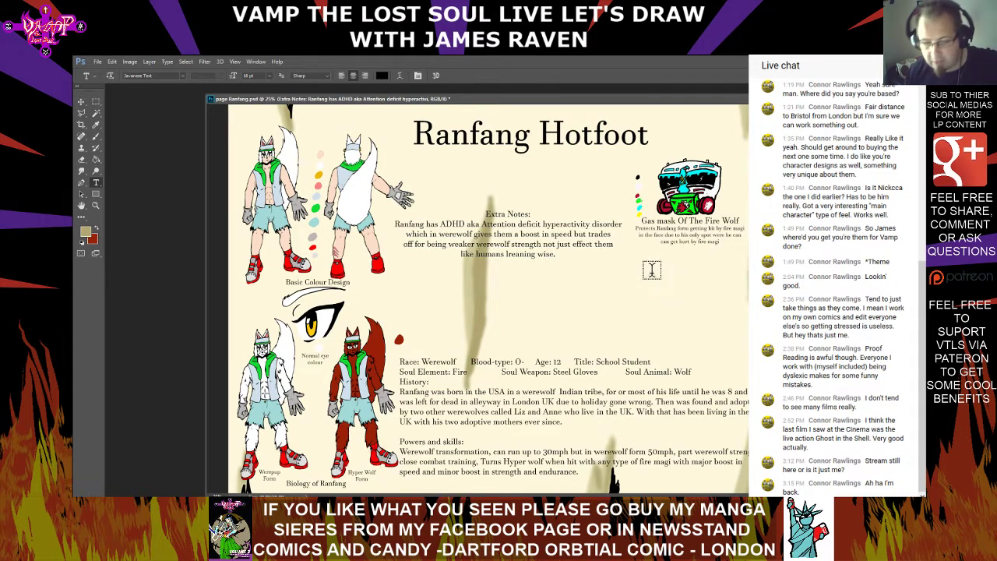
Spell-check the Extra Notes text again, ignoring "Ranfang" and changing "lreaning" to "learning", and commit it
{"action": "left_click_drag", "start_coordinate": [556, 255], "coordinate": [411, 207]}
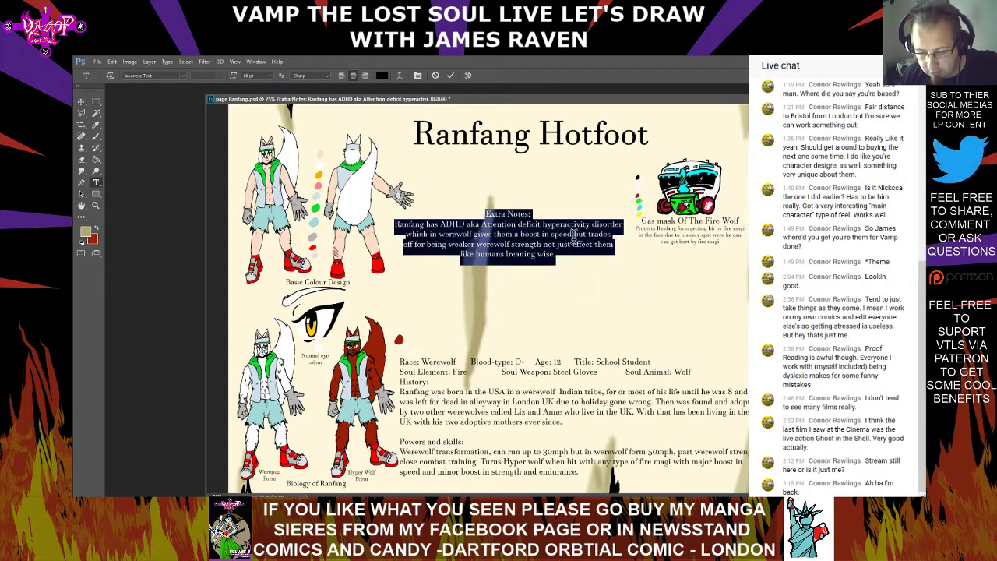
{"action": "right_click", "coordinate": [574, 239]}
{"action": "left_click", "coordinate": [610, 312]}
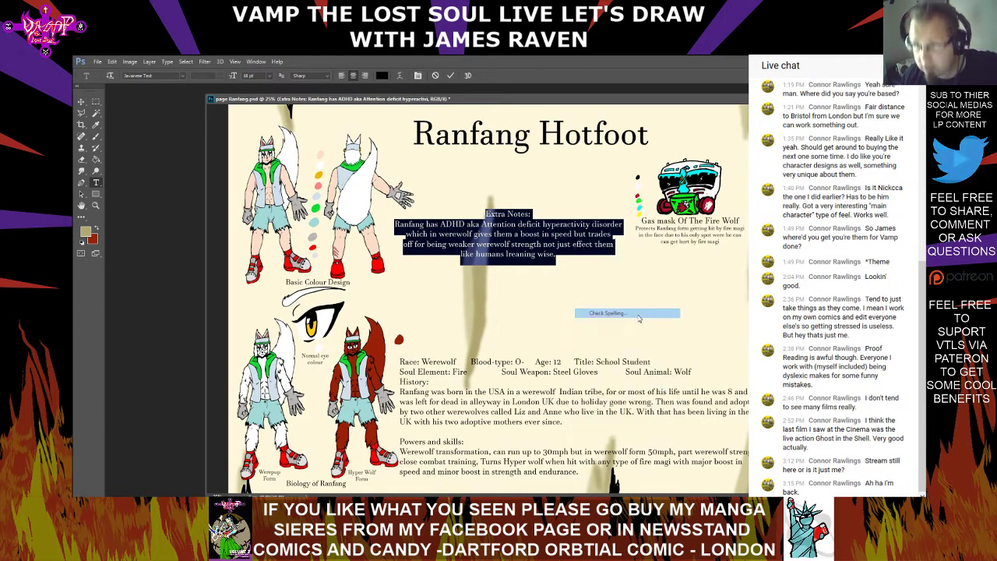
{"action": "left_click", "coordinate": [600, 215]}
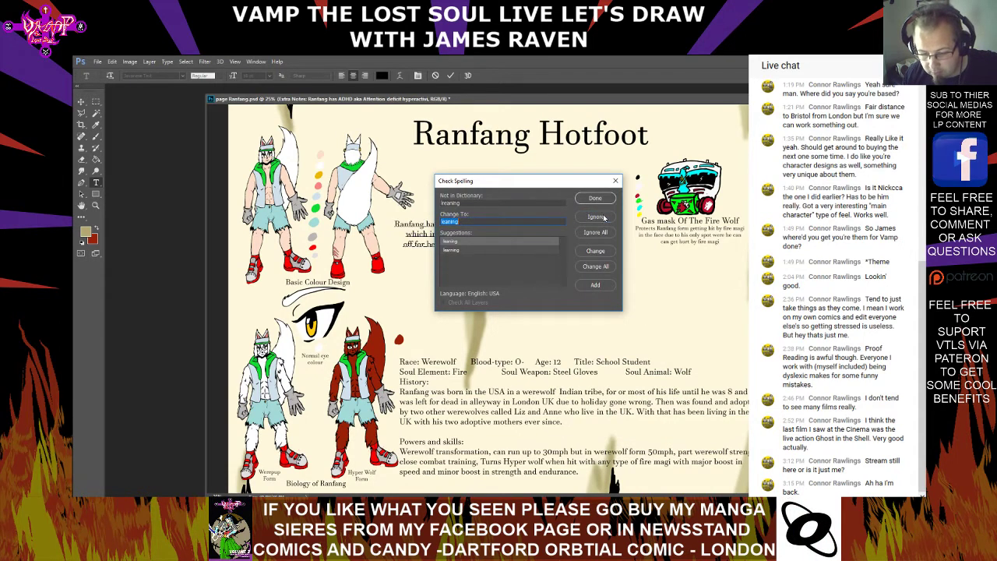
{"action": "double_click", "coordinate": [511, 250]}
{"action": "left_click", "coordinate": [495, 227]}
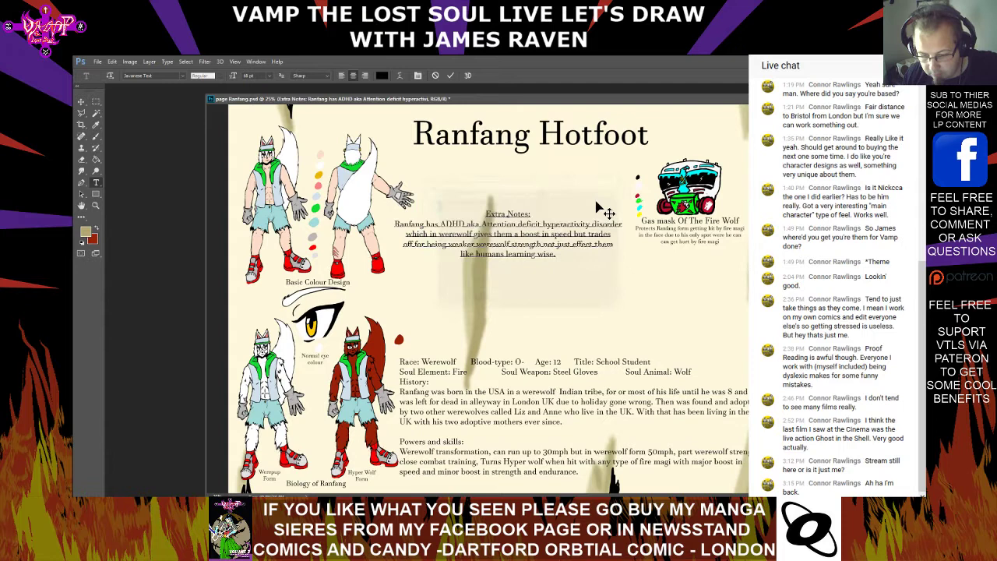
{"action": "left_click", "coordinate": [555, 253]}
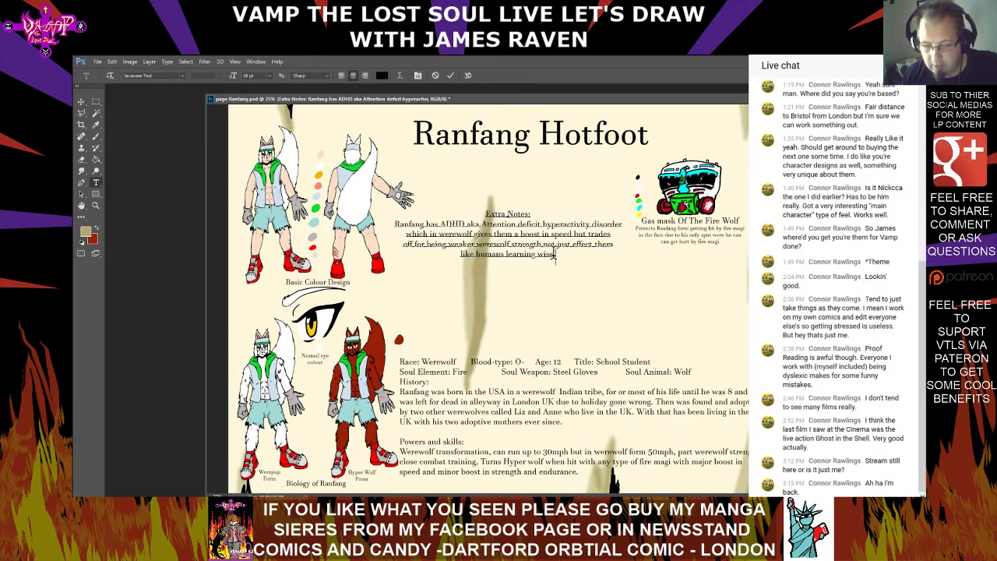
{"action": "left_click", "coordinate": [576, 267]}
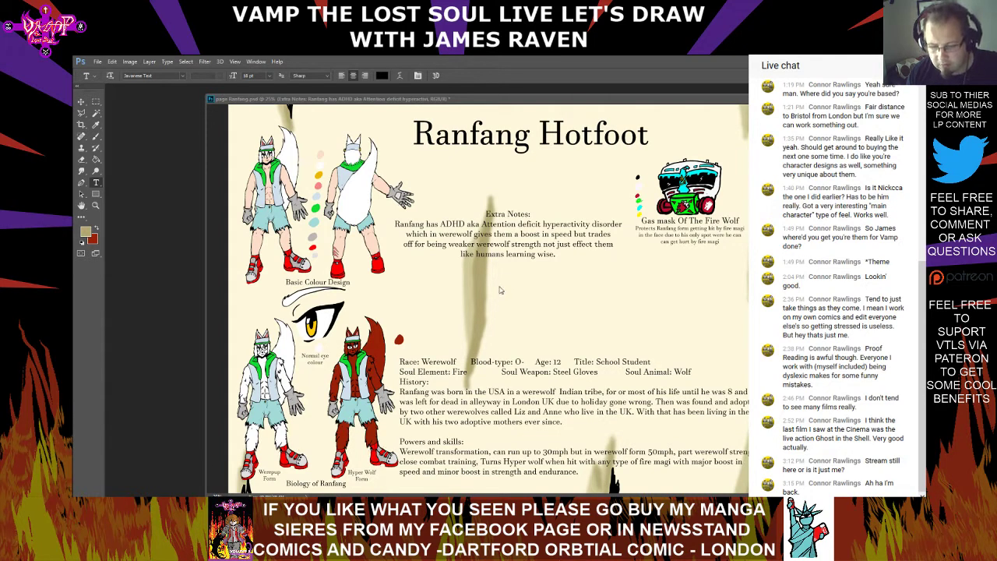
Paste the copied ADHD symptoms passage on a new line below "like humans learning wise." in the Extra Notes text
{"action": "left_click", "coordinate": [556, 255]}
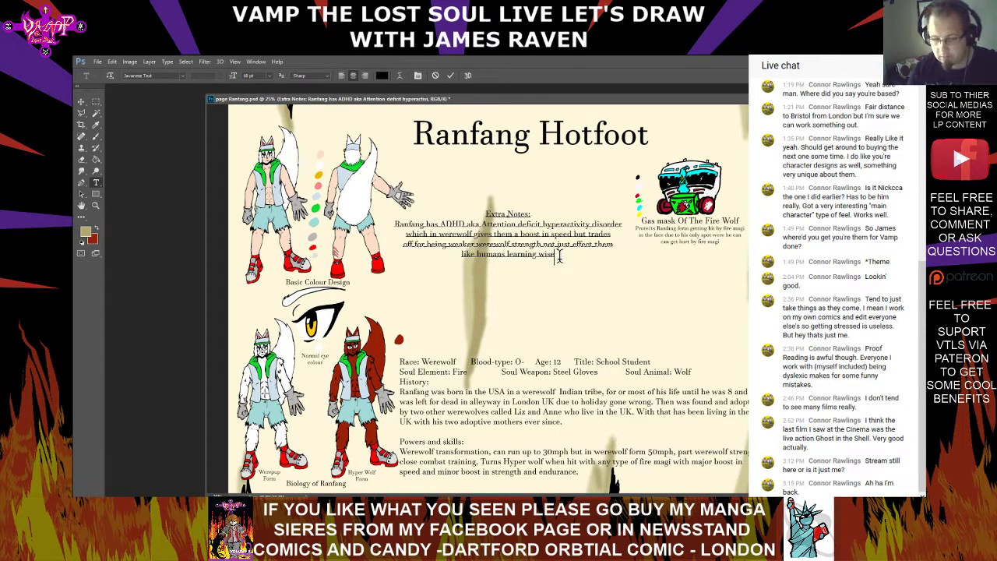
{"action": "key", "text": "Return"}
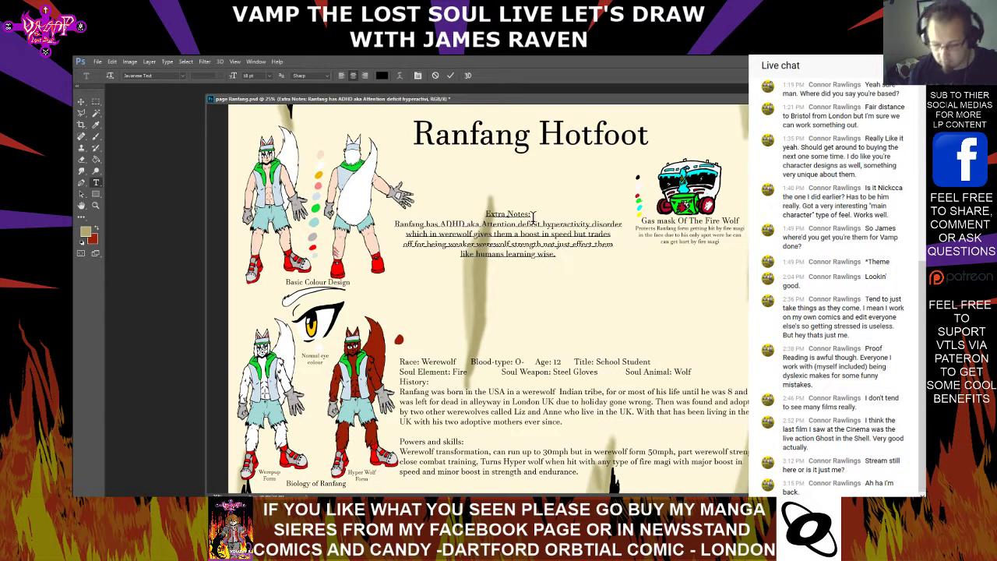
{"action": "right_click", "coordinate": [515, 281]}
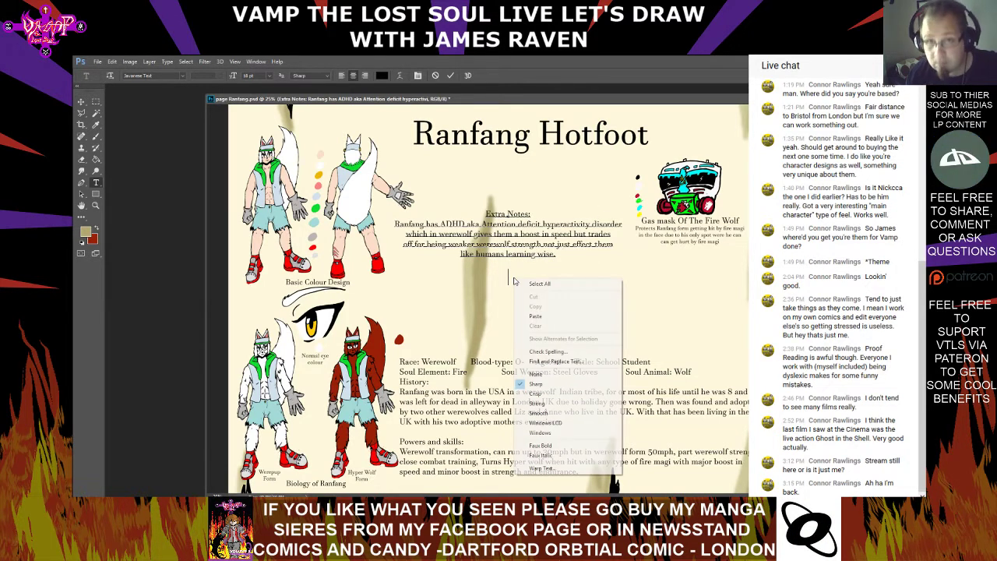
{"action": "left_click", "coordinate": [535, 316]}
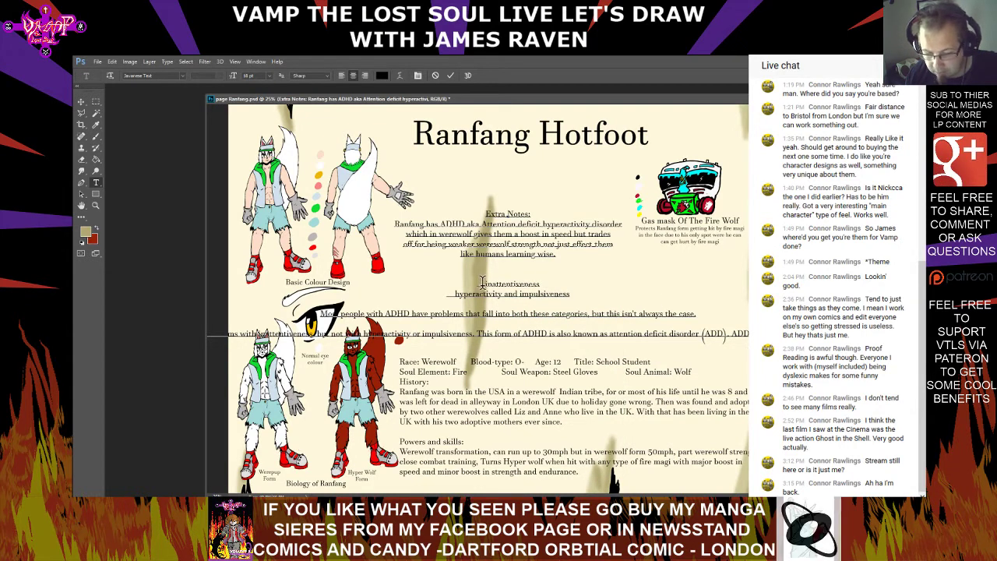
Set the pasted symptoms passage to 18 pt and remove an empty line above "inattentiveness"
{"action": "left_click_drag", "start_coordinate": [481, 280], "coordinate": [701, 339]}
{"action": "left_click", "coordinate": [270, 77]}
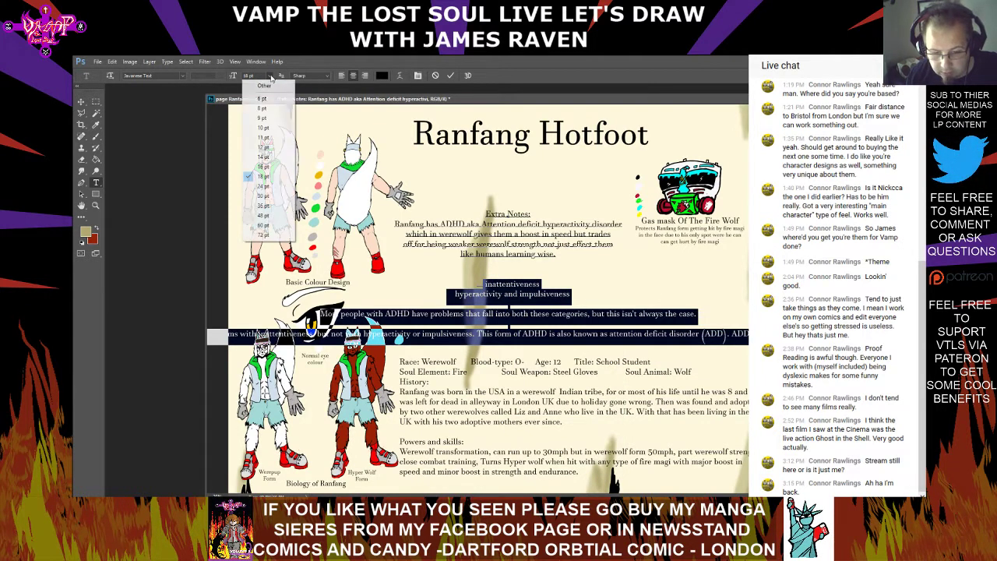
{"action": "left_click", "coordinate": [264, 176]}
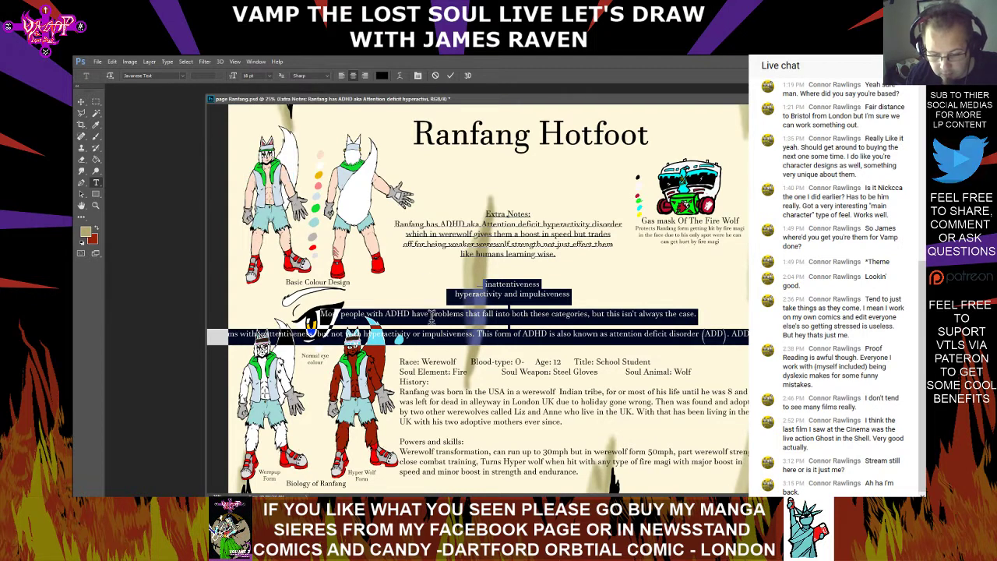
{"action": "left_click", "coordinate": [467, 313]}
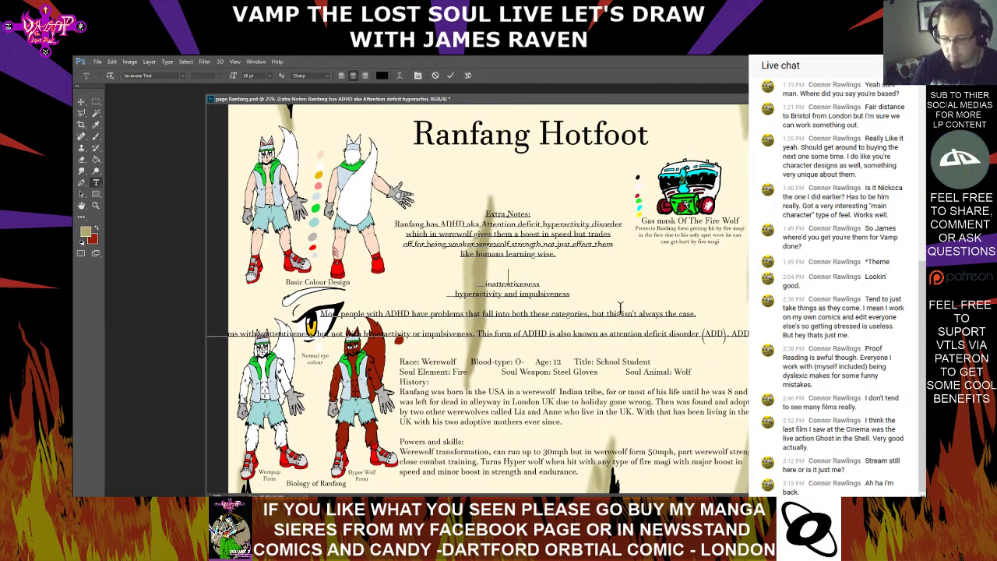
{"action": "key", "text": "BackSpace"}
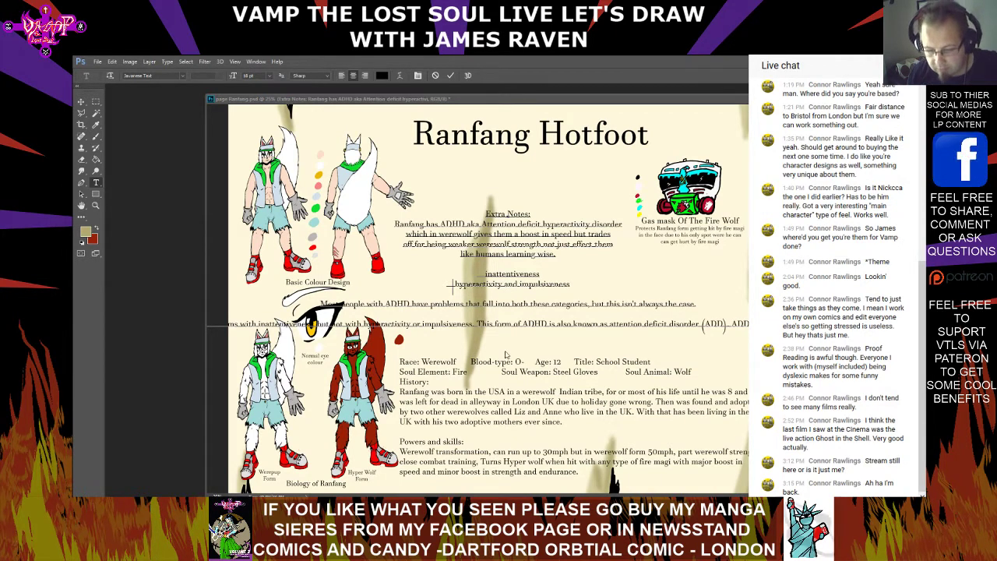
Paste the heading "Symptoms of ADHD" above "inattentiveness" and separate it from the paragraph above with an empty line
{"action": "right_click", "coordinate": [511, 267]}
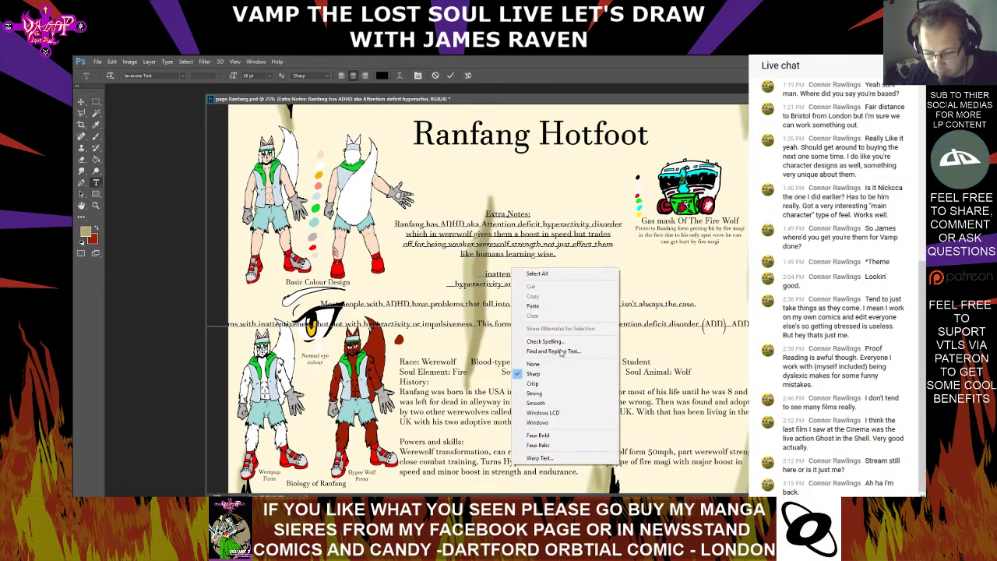
{"action": "left_click", "coordinate": [537, 305]}
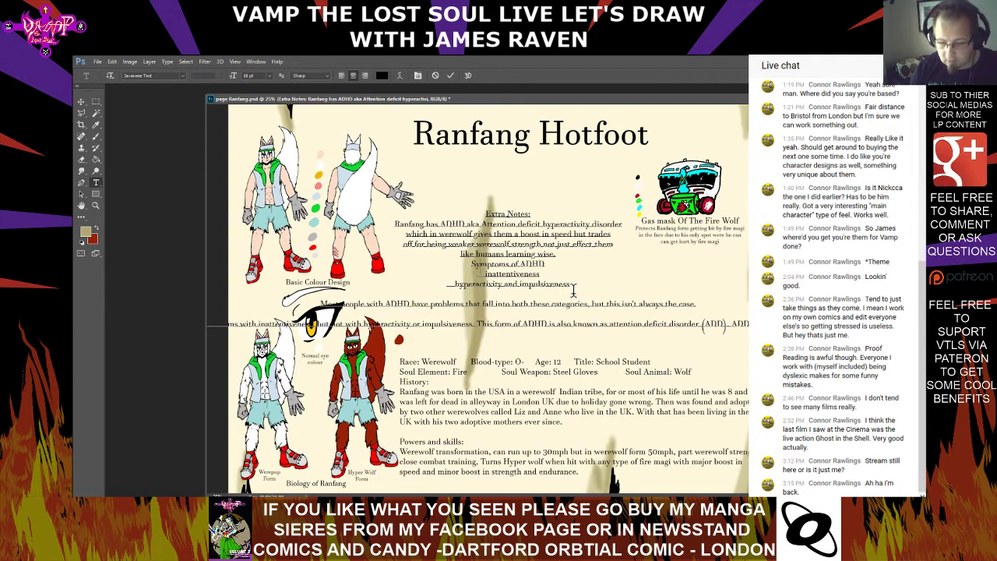
{"action": "key", "text": "Return"}
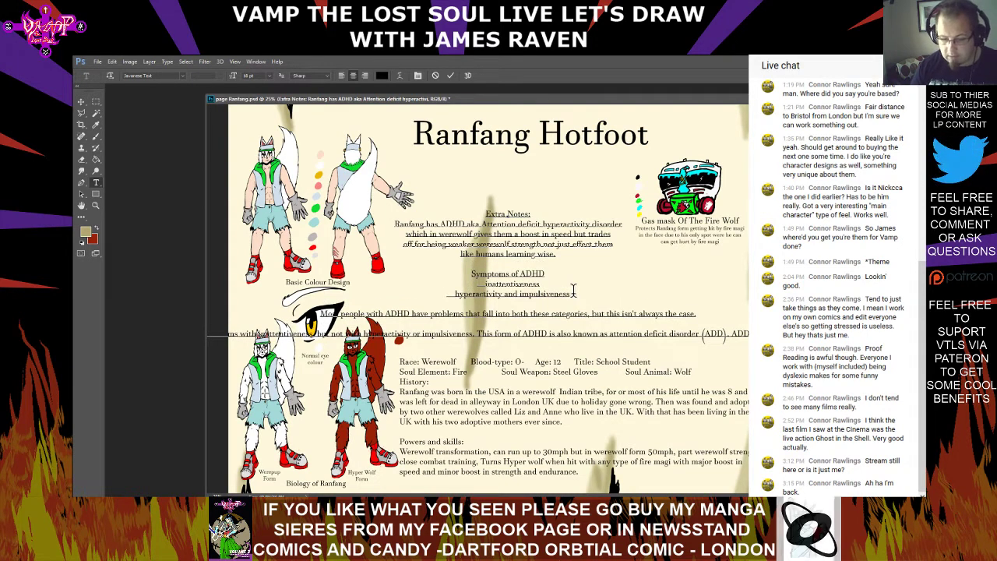
Join "inattentiveness" to the heading's line and insert "incules" after "Symptoms of ADHD"
{"action": "key", "text": "BackSpace"}
{"action": "key", "text": "BackSpace"}
{"action": "key", "text": "BackSpace"}
{"action": "key", "text": "BackSpace"}
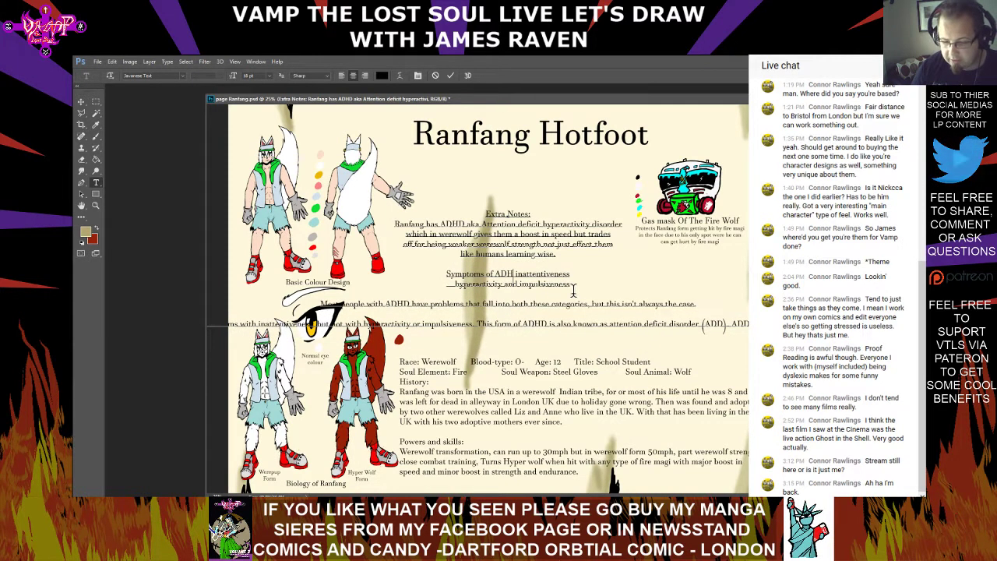
{"action": "type", "text": "D "}
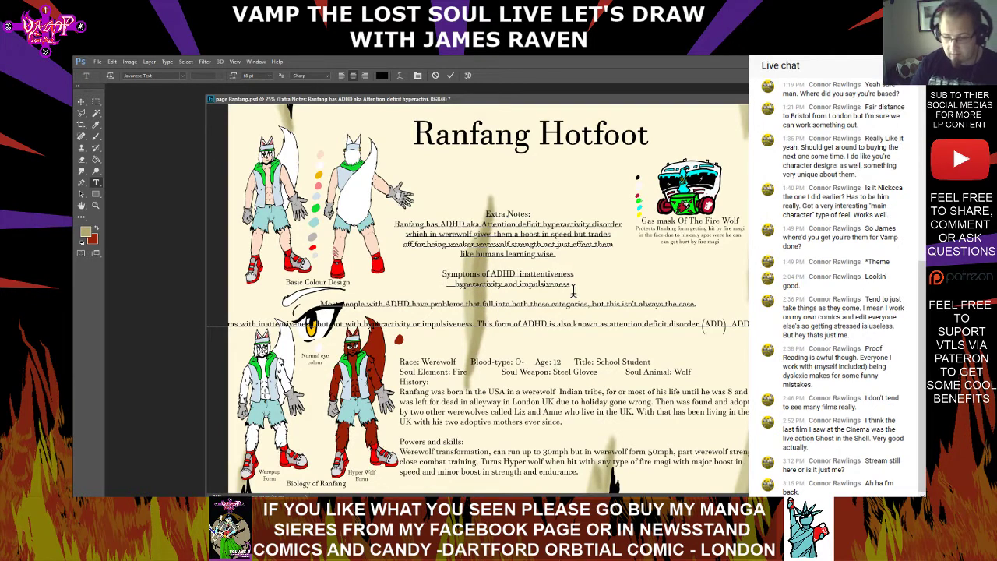
{"action": "type", "text": "incules"}
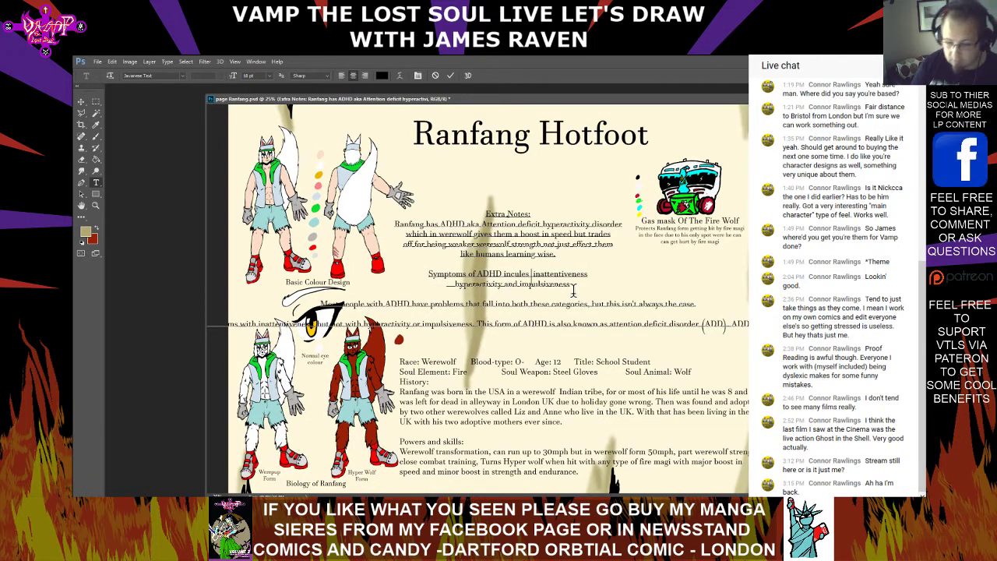
Join "hyperactivity and impulsiveness" to the end of the symptoms line and add a line break above that line
{"action": "left_click", "coordinate": [455, 286]}
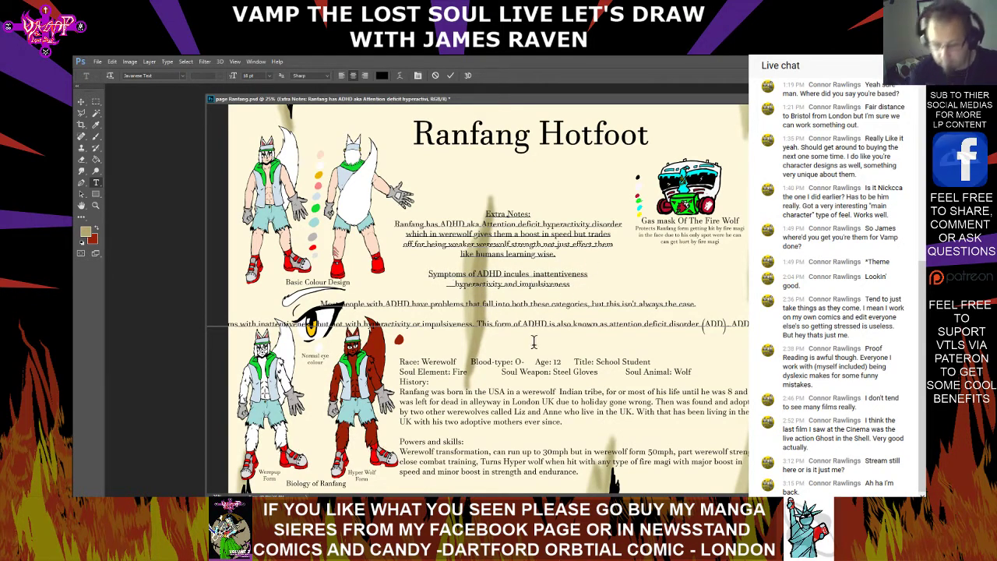
{"action": "key", "text": "BackSpace"}
{"action": "key", "text": "BackSpace"}
{"action": "key", "text": "BackSpace"}
{"action": "key", "text": "BackSpace"}
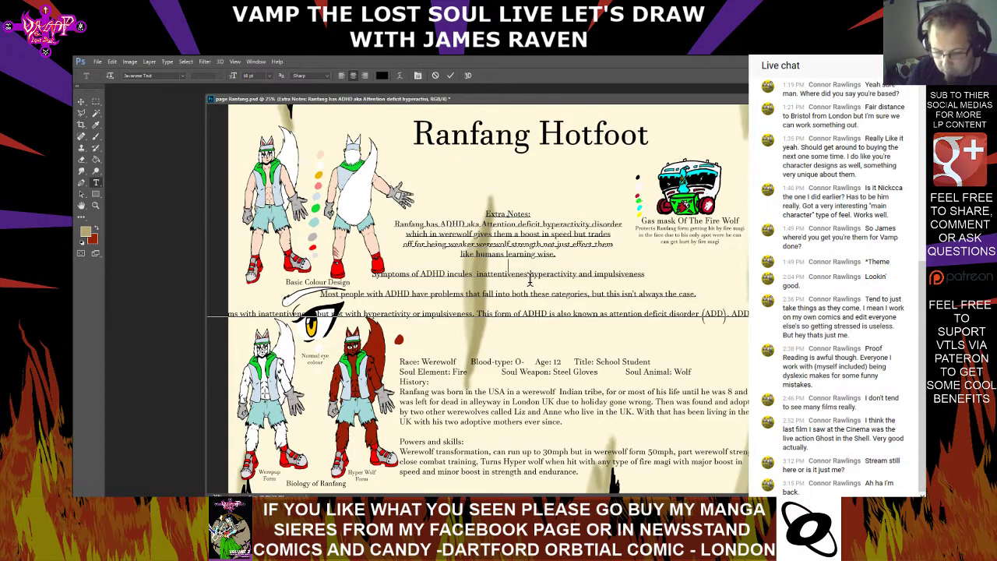
{"action": "key", "text": "Return"}
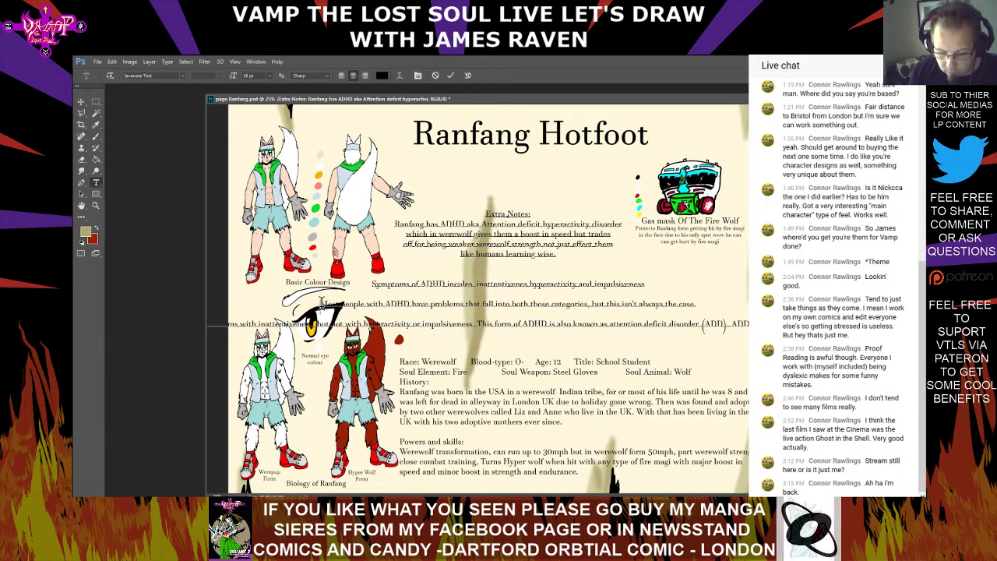
Rewrap the symptoms text with line breaks before "impulsiveness" and "but this isn't always the case", joining "Most people" after "impulsiveness"
{"action": "key", "text": "BackSpace"}
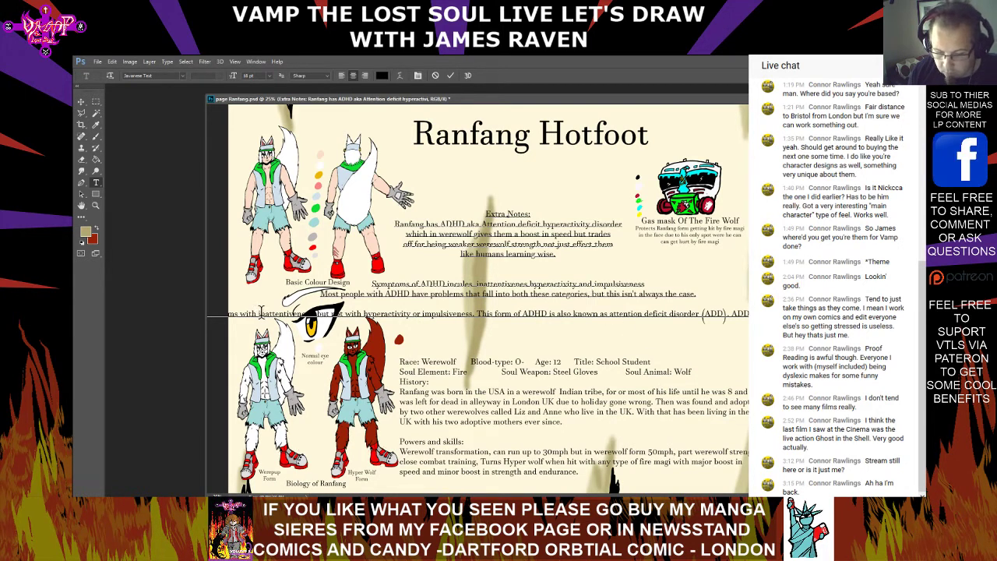
{"action": "left_click_drag", "start_coordinate": [249, 314], "coordinate": [760, 315]}
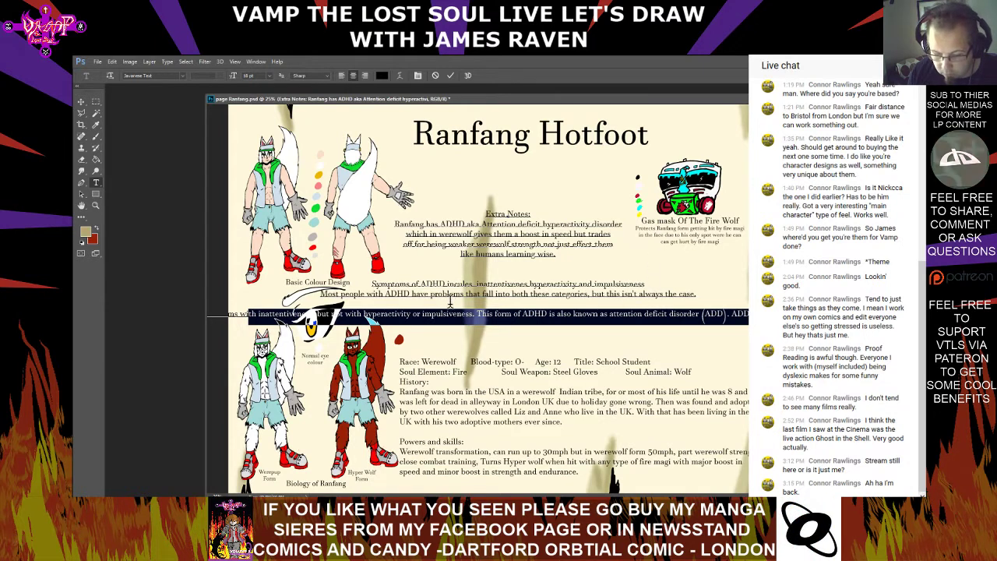
{"action": "left_click", "coordinate": [578, 294]}
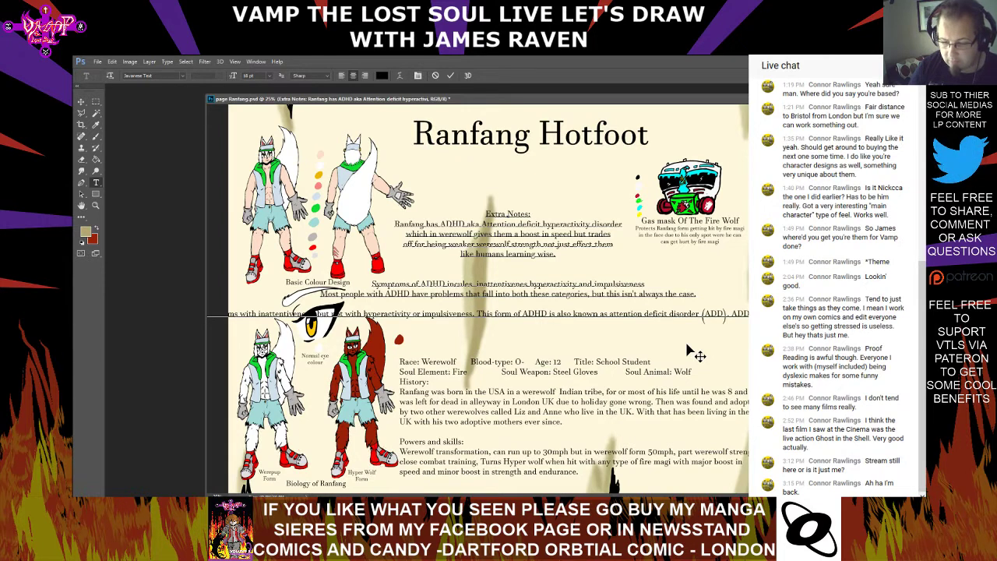
{"action": "key", "text": "Return"}
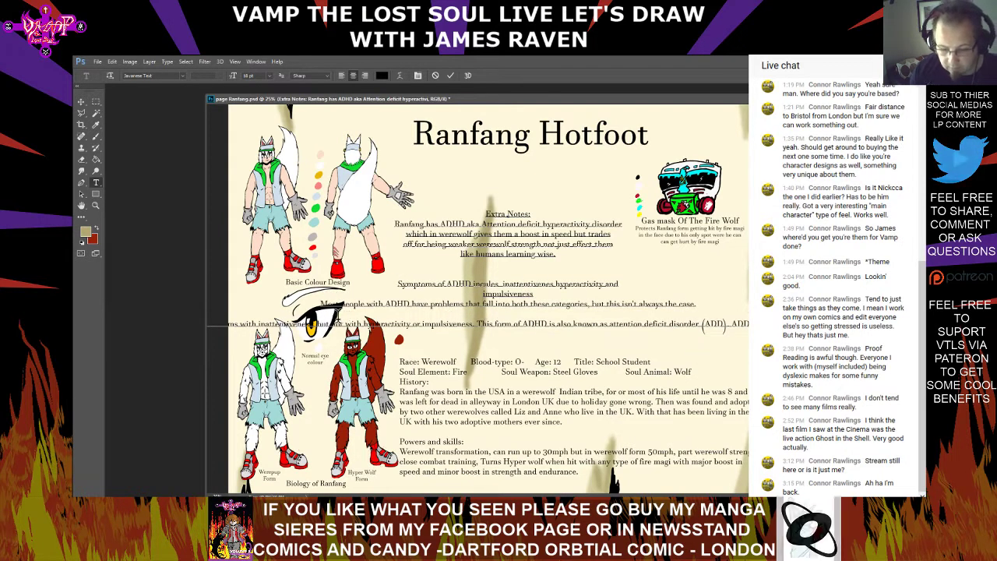
{"action": "key", "text": "BackSpace"}
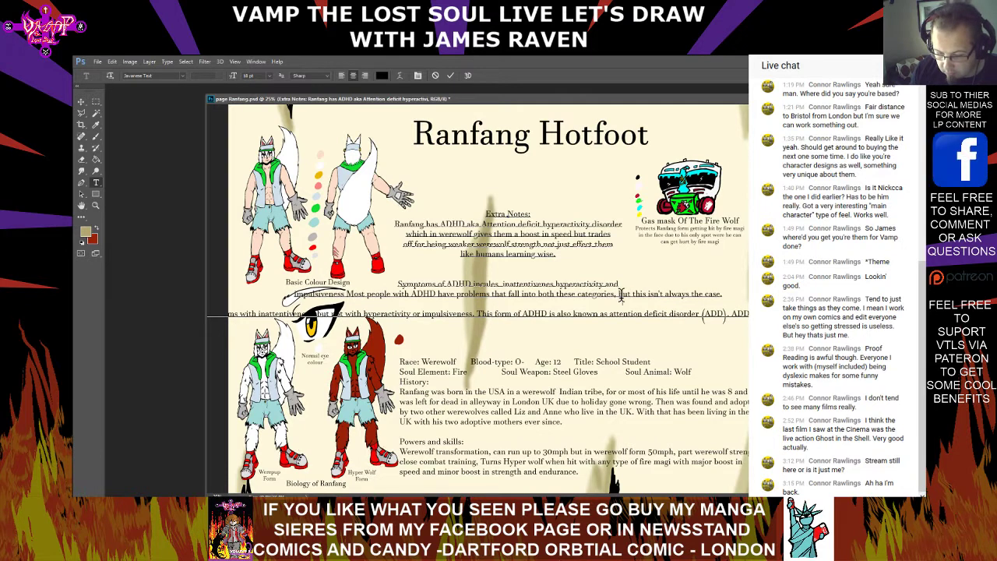
{"action": "key", "text": "Return"}
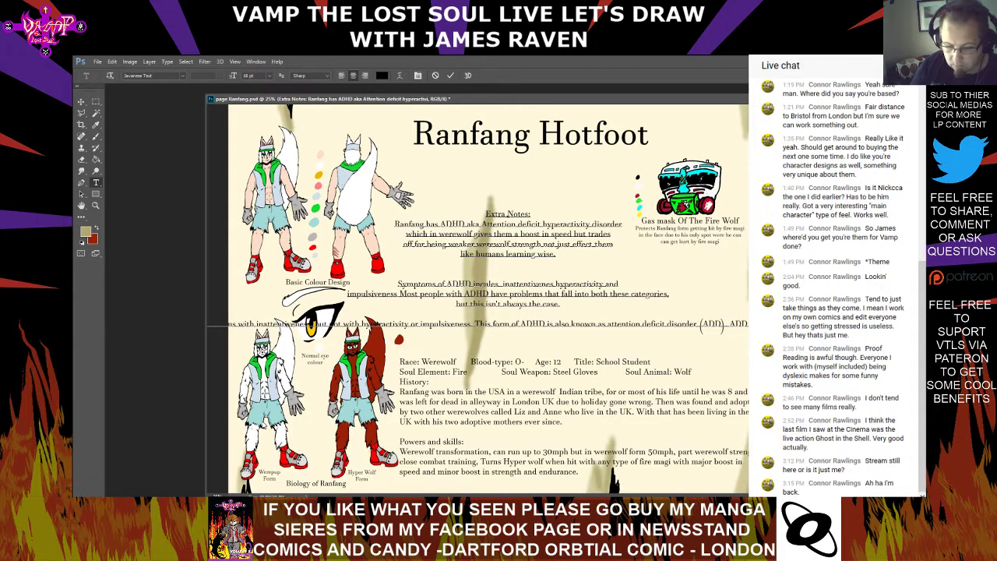
Delete the opening words of the final paragraph about ADD, join it to the line above, and commit the text
{"action": "key", "text": "BackSpace"}
{"action": "key", "text": "BackSpace"}
{"action": "key", "text": "BackSpace"}
{"action": "key", "text": "BackSpace"}
{"action": "key", "text": "BackSpace"}
{"action": "key", "text": "BackSpace"}
{"action": "key", "text": "BackSpace"}
{"action": "key", "text": "BackSpace"}
{"action": "key", "text": "BackSpace"}
{"action": "key", "text": "BackSpace"}
{"action": "key", "text": "BackSpace"}
{"action": "key", "text": "BackSpace"}
{"action": "key", "text": "BackSpace"}
{"action": "key", "text": "BackSpace"}
{"action": "key", "text": "BackSpace"}
{"action": "key", "text": "BackSpace"}
{"action": "key", "text": "BackSpace"}
{"action": "key", "text": "BackSpace"}
{"action": "key", "text": "BackSpace"}
{"action": "key", "text": "BackSpace"}
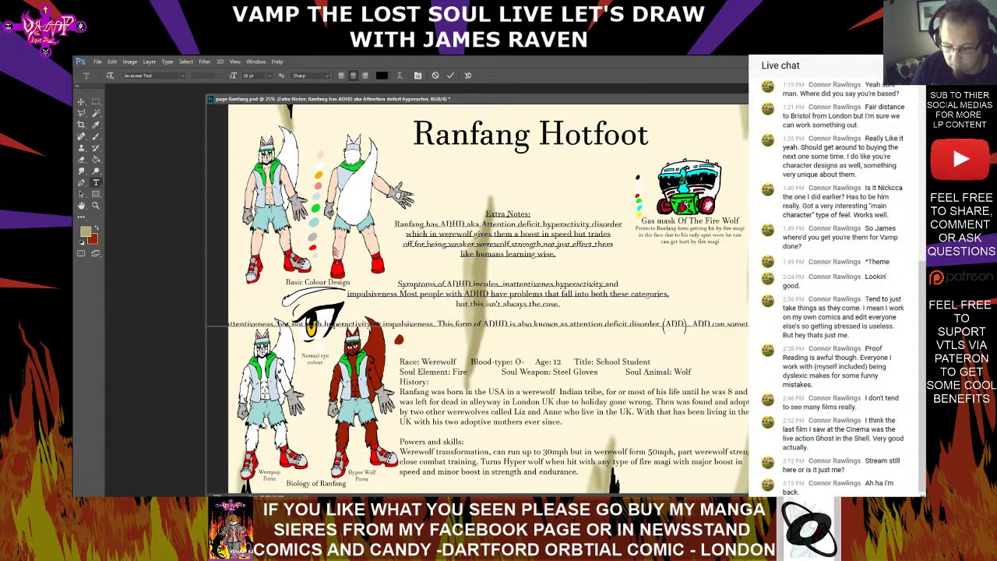
{"action": "key", "text": "BackSpace"}
{"action": "key", "text": "BackSpace"}
{"action": "key", "text": "BackSpace"}
{"action": "key", "text": "BackSpace"}
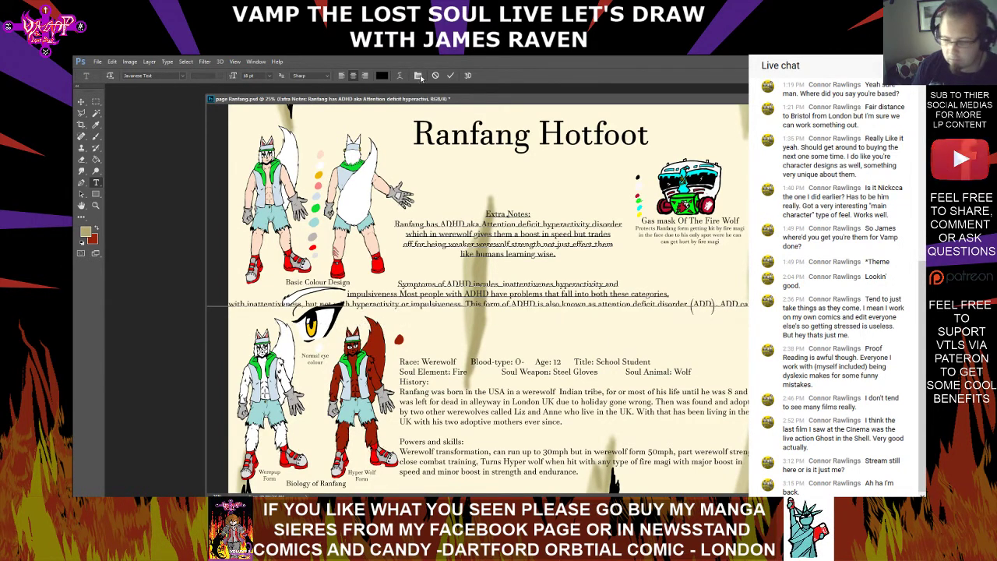
{"action": "key", "text": "Escape"}
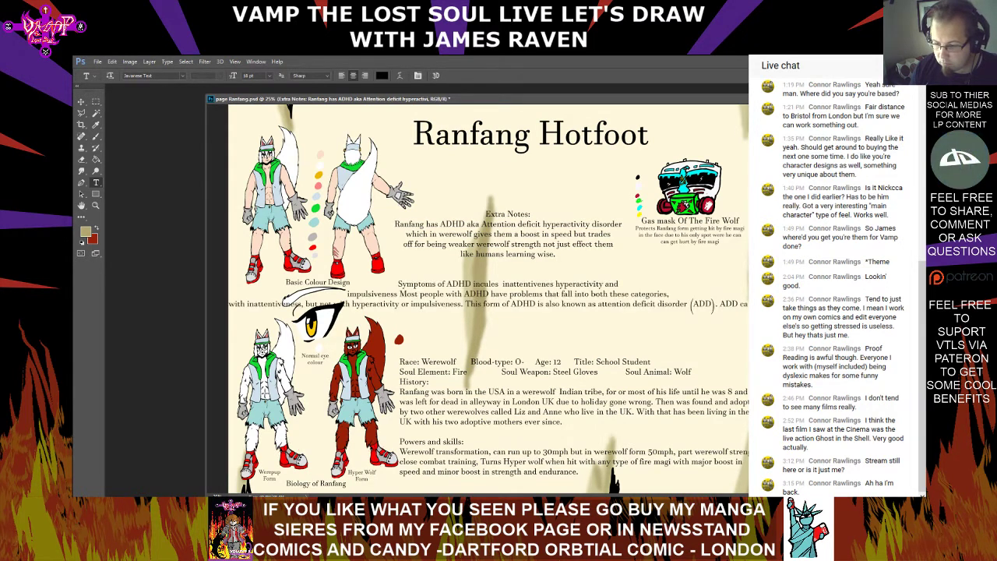
Delete all the pasted text after "impulsiveness" from the Extra Notes text
{"action": "left_click", "coordinate": [459, 309]}
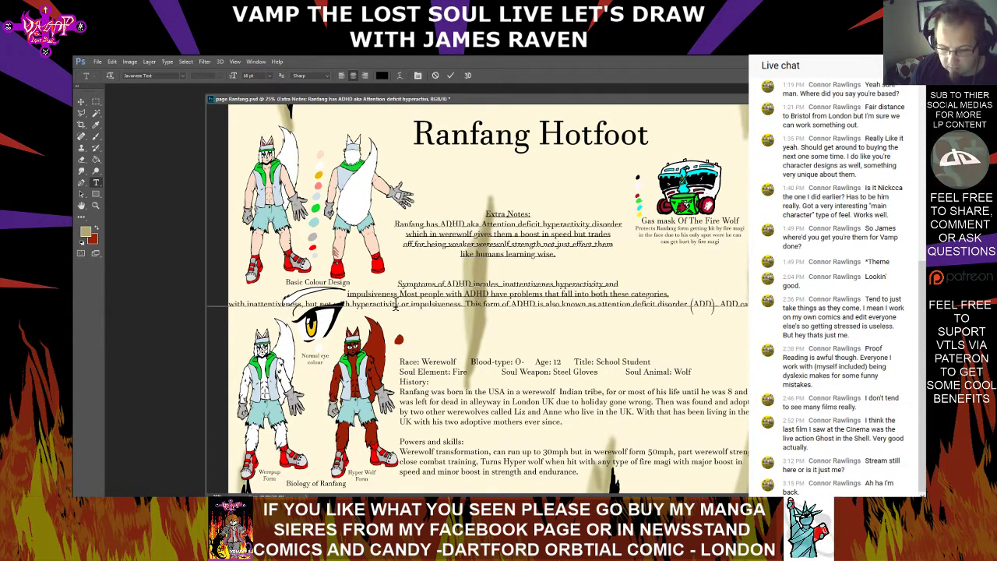
{"action": "key", "text": "ctrl+a"}
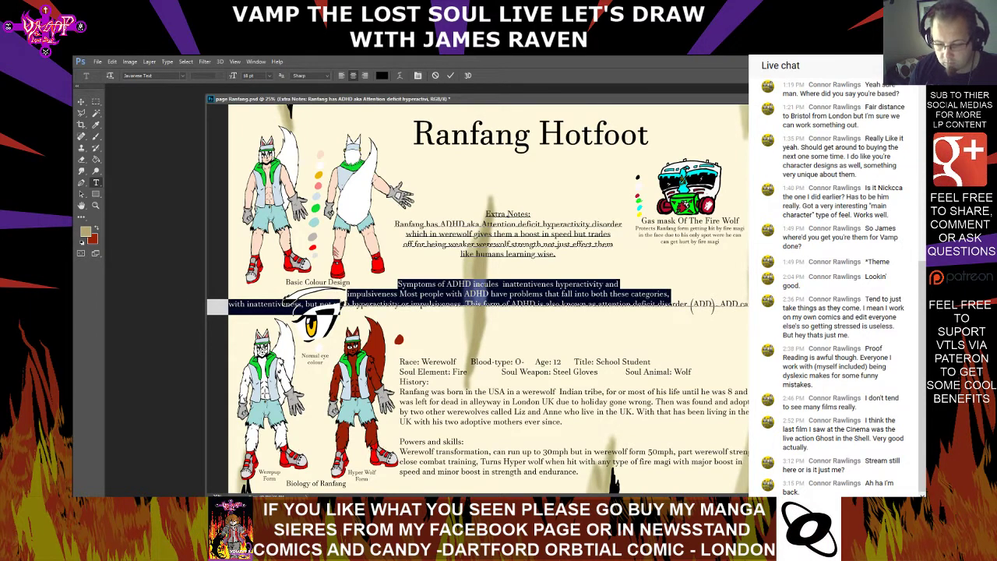
{"action": "left_click_drag", "start_coordinate": [341, 304], "coordinate": [122, 314]}
{"action": "key", "text": "BackSpace"}
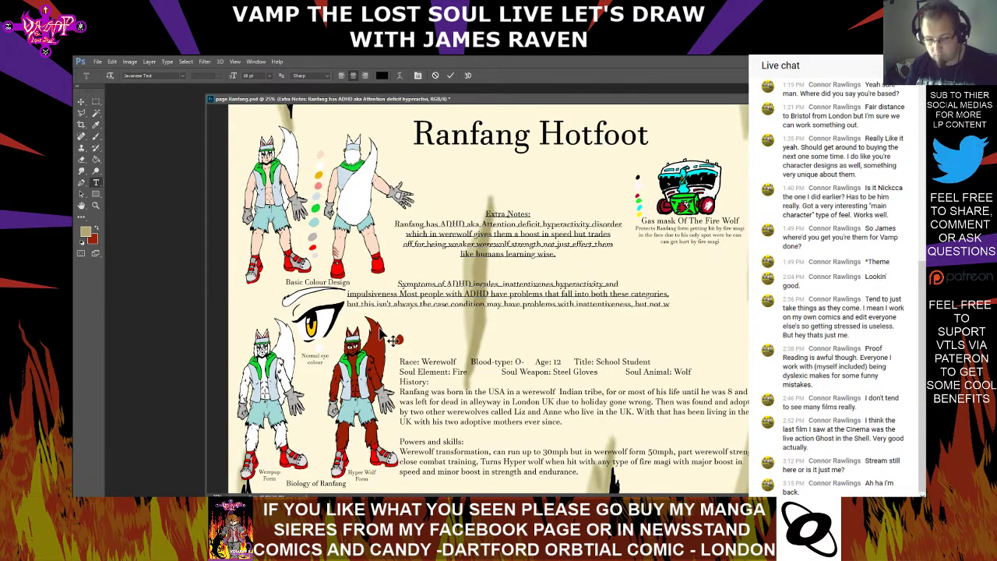
{"action": "left_click_drag", "start_coordinate": [669, 306], "coordinate": [399, 294]}
{"action": "key", "text": "BackSpace"}
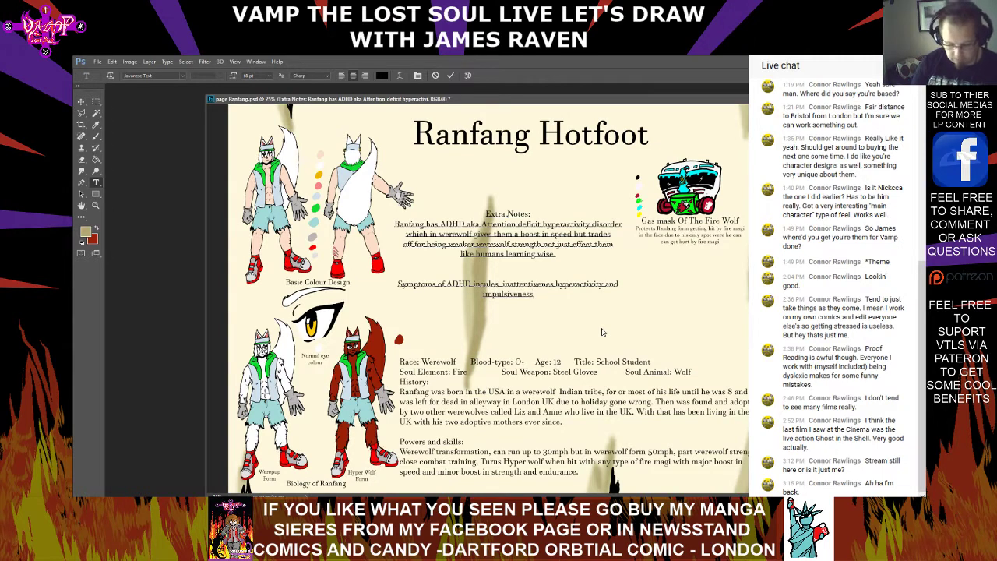
End the symptoms sentence with a full stop, remove the extra space before "inattentivenes", and commit the text
{"action": "type", "text": "."}
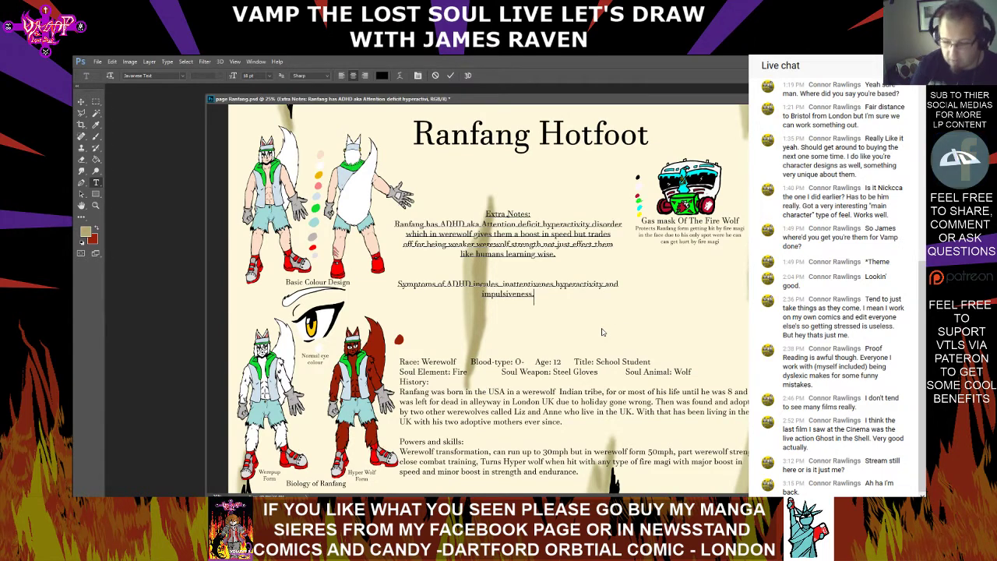
{"action": "left_click", "coordinate": [504, 285]}
{"action": "key", "text": "BackSpace"}
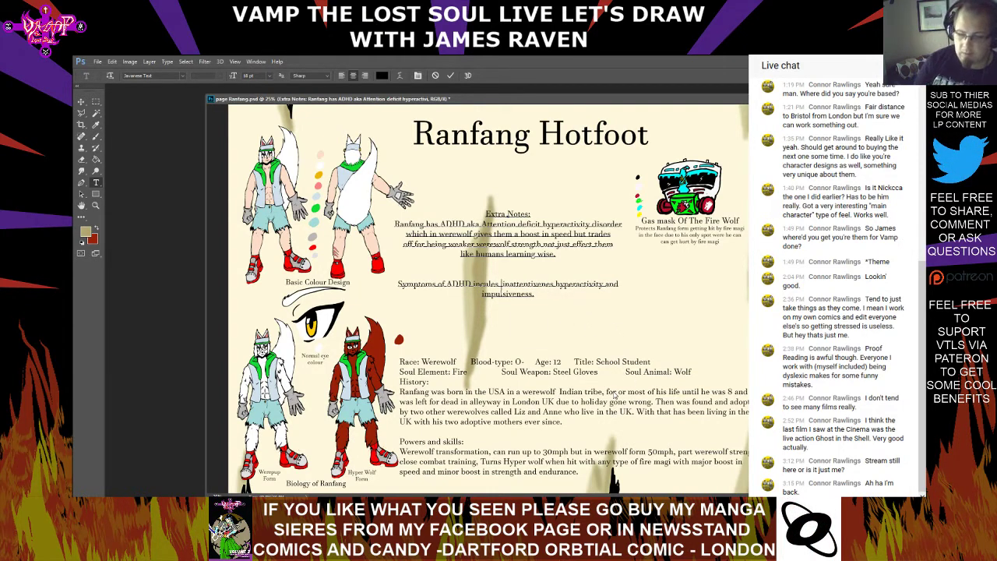
{"action": "key", "text": "BackSpace"}
{"action": "left_click", "coordinate": [543, 294]}
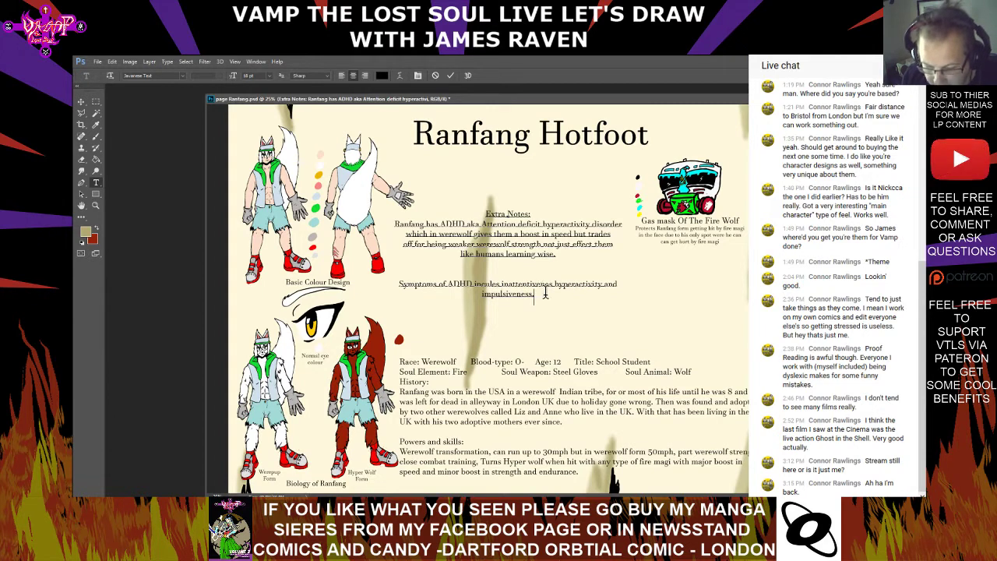
{"action": "key", "text": "ctrl+Return"}
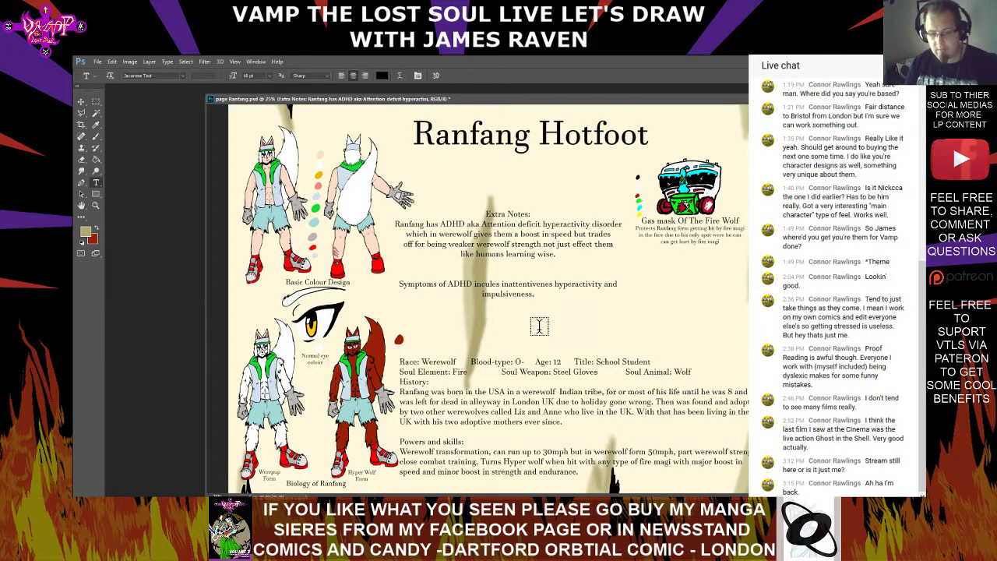
Remove the blank line in the Extra Notes so the symptoms sentence continues directly after "like humans learning wise."
{"action": "left_click", "coordinate": [515, 285]}
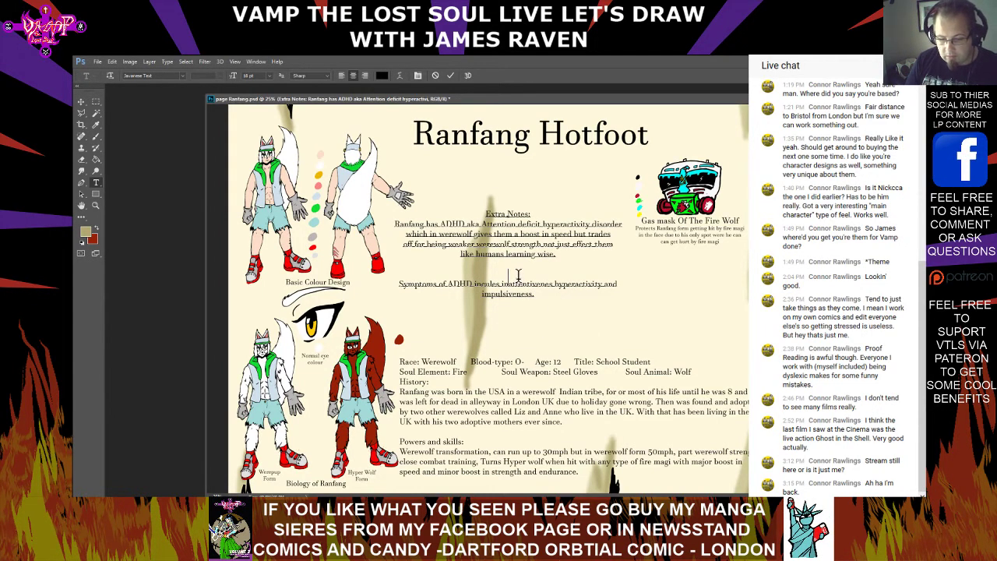
{"action": "key", "text": "BackSpace"}
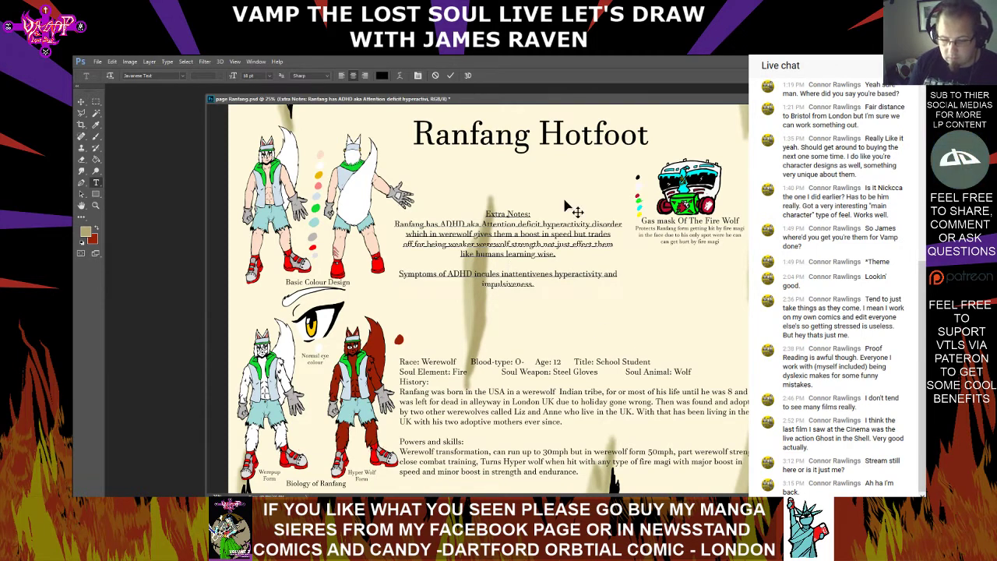
{"action": "key", "text": "BackSpace"}
{"action": "key", "text": "BackSpace"}
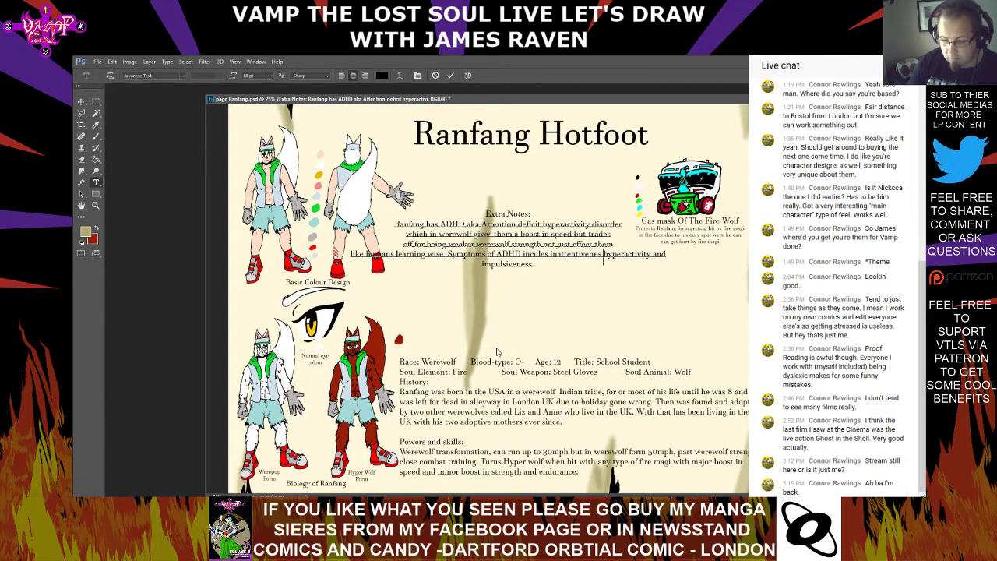
Rewrap the symptoms sentence with a line break before "inattentivenes", joining "hyperactivity and" and "impulsiveness" onto that line
{"action": "key", "text": "Return"}
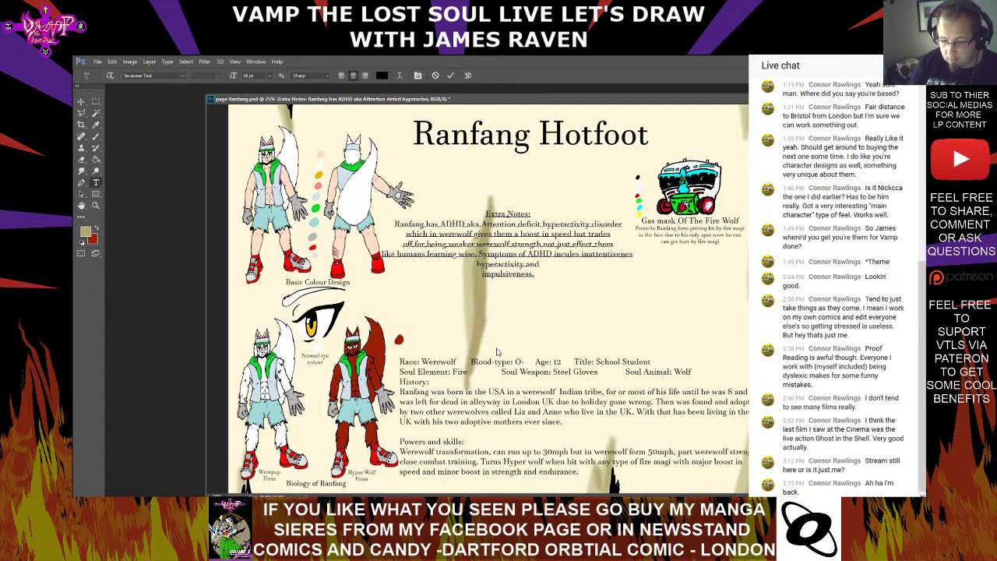
{"action": "key", "text": "Return"}
{"action": "key", "text": "Down"}
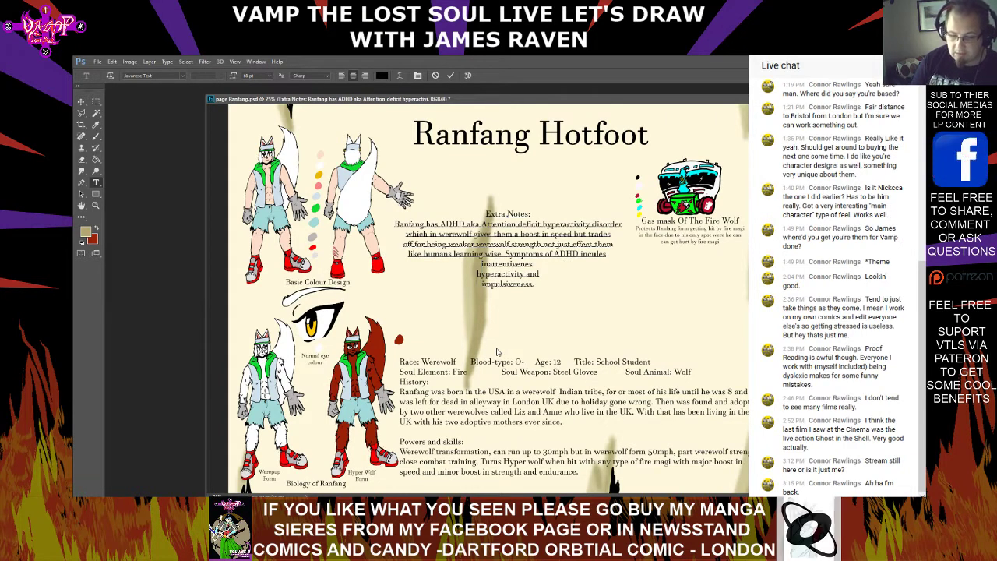
{"action": "key", "text": "BackSpace"}
{"action": "key", "text": "Down"}
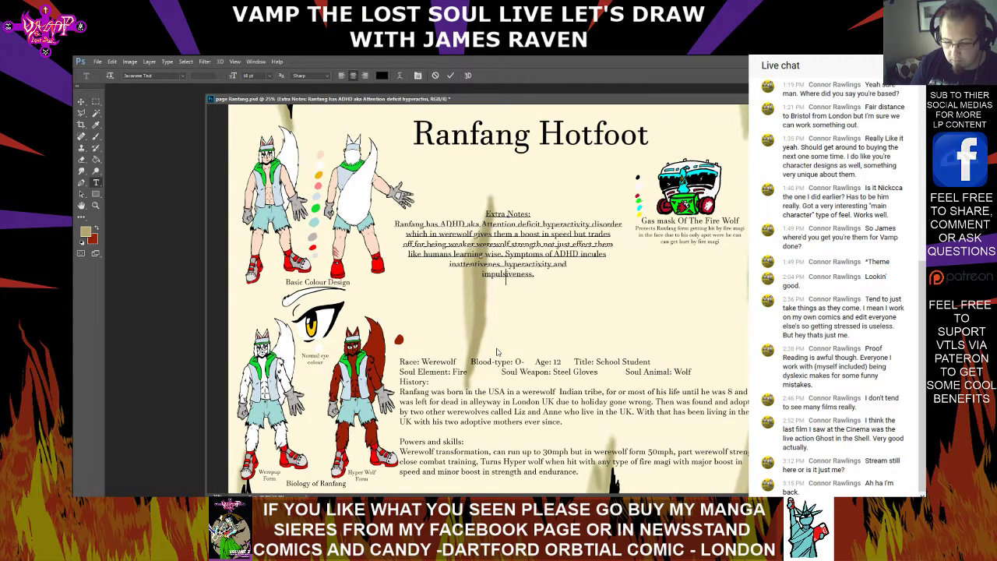
{"action": "key", "text": "Left"}
{"action": "key", "text": "Left"}
{"action": "key", "text": "Left"}
{"action": "key", "text": "Left"}
{"action": "key", "text": "Left"}
{"action": "key", "text": "Left"}
{"action": "key", "text": "BackSpace"}
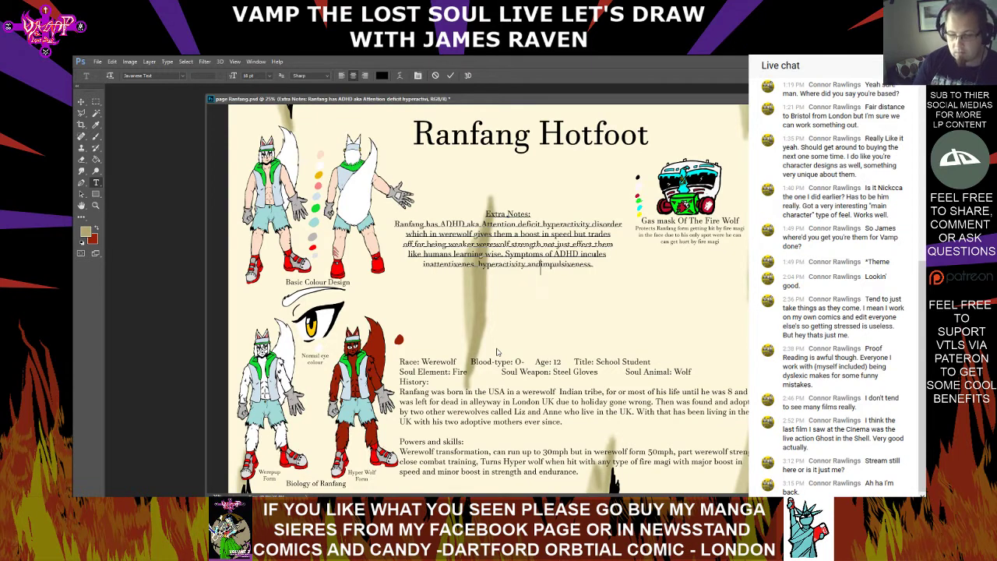
Extend the symptoms sentence after "impulsiveness" with "which" and, on a new line, "Ranfang both displys", and commit the text
{"action": "key", "text": "Right"}
{"action": "key", "text": "Right"}
{"action": "key", "text": "Right"}
{"action": "key", "text": "Right"}
{"action": "key", "text": "Right"}
{"action": "key", "text": "Right"}
{"action": "key", "text": "Right"}
{"action": "key", "text": "Right"}
{"action": "key", "text": "Right"}
{"action": "key", "text": "Right"}
{"action": "key", "text": "Right"}
{"action": "key", "text": "Right"}
{"action": "key", "text": "Right"}
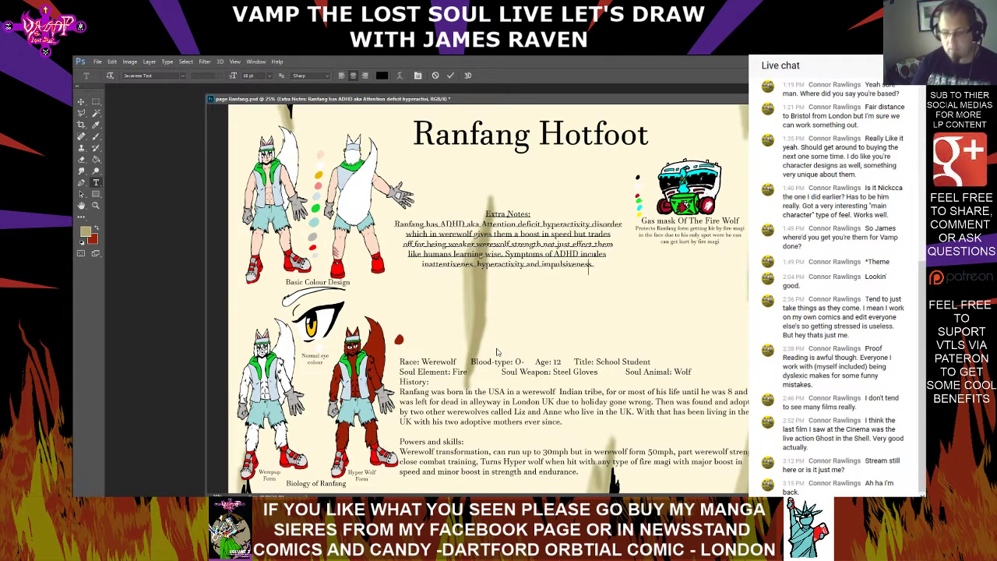
{"action": "key", "text": "BackSpace"}
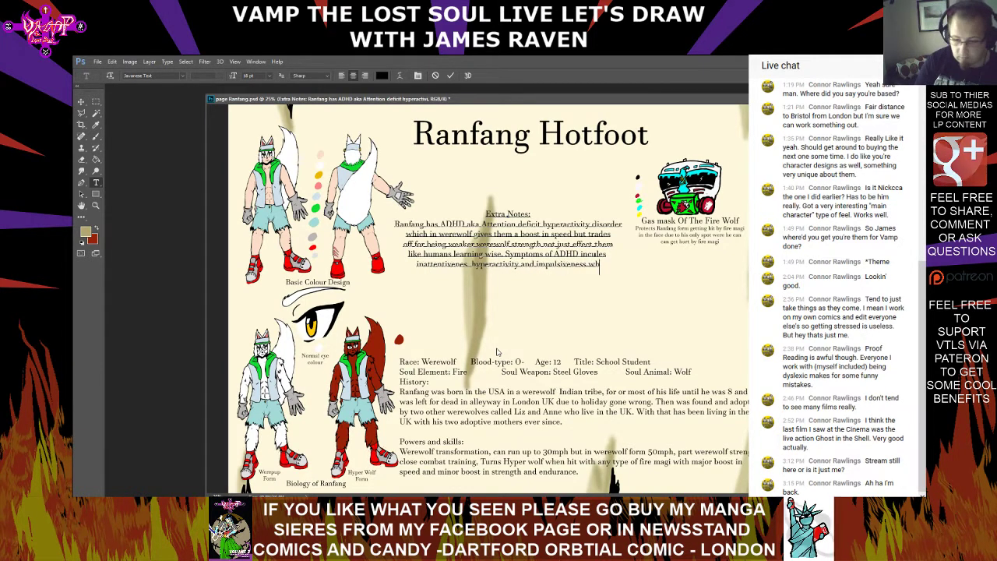
{"action": "type", "text": "which"}
{"action": "key", "text": "Return"}
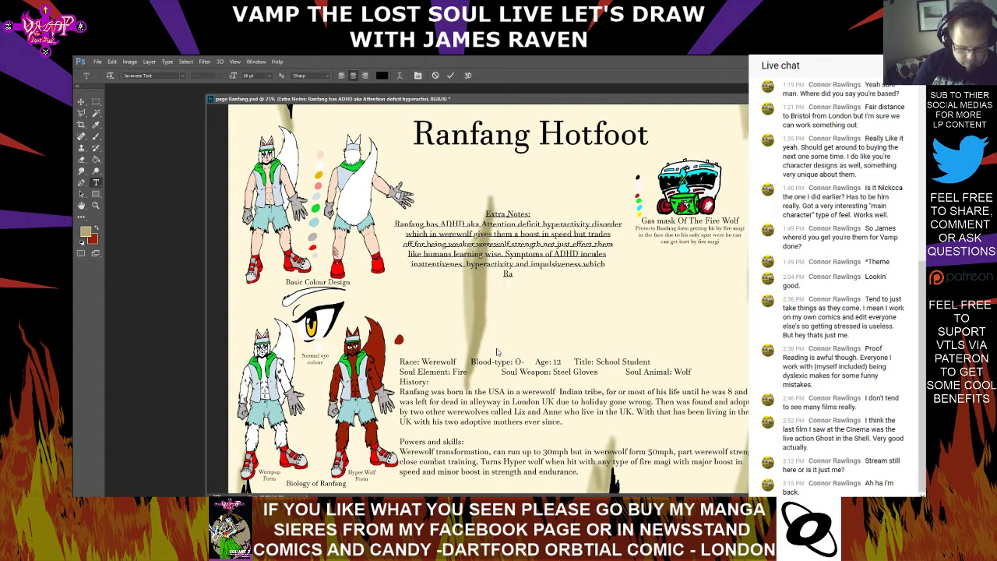
{"action": "type", "text": "Ranfang"}
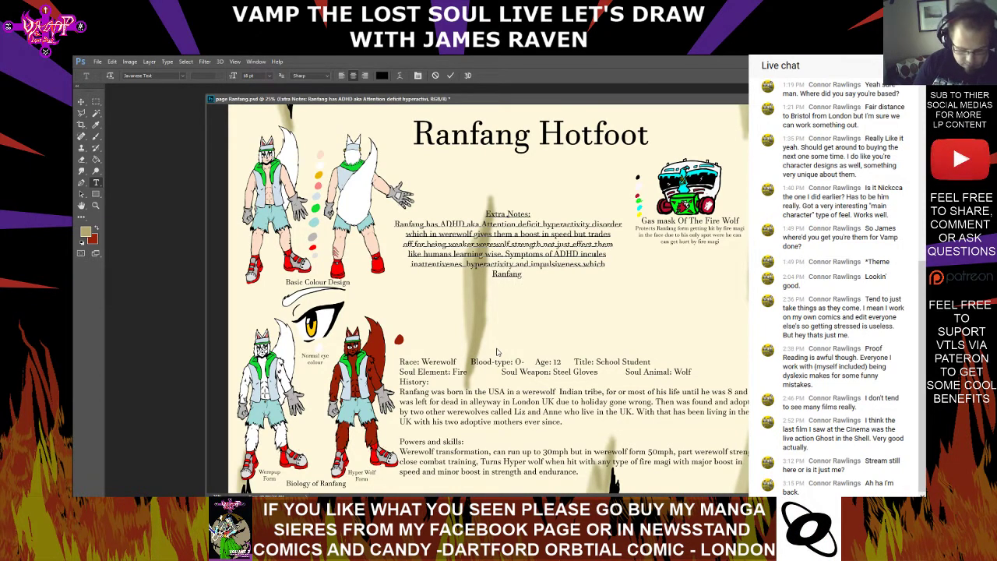
{"action": "type", "text": " both displys"}
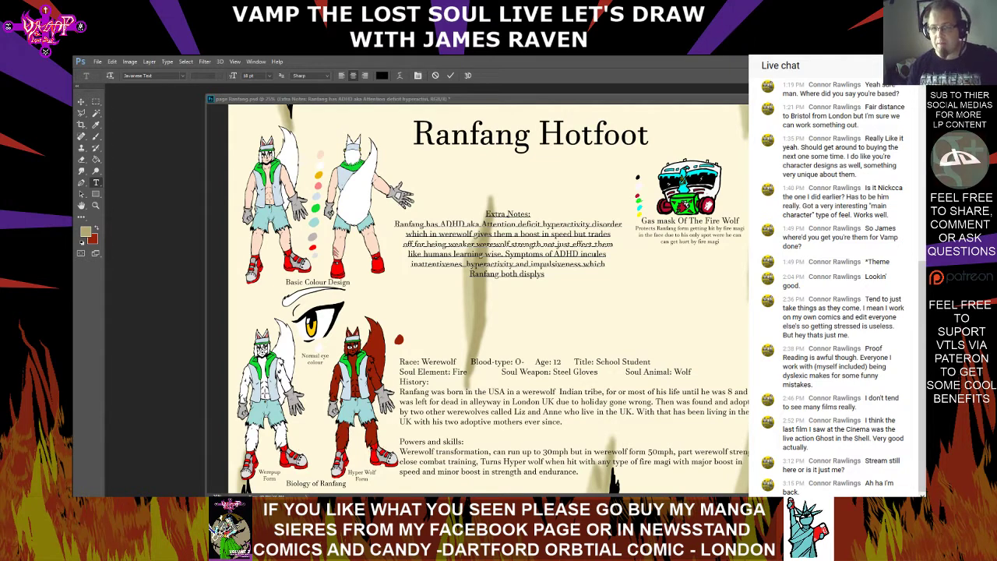
{"action": "left_click", "coordinate": [532, 278]}
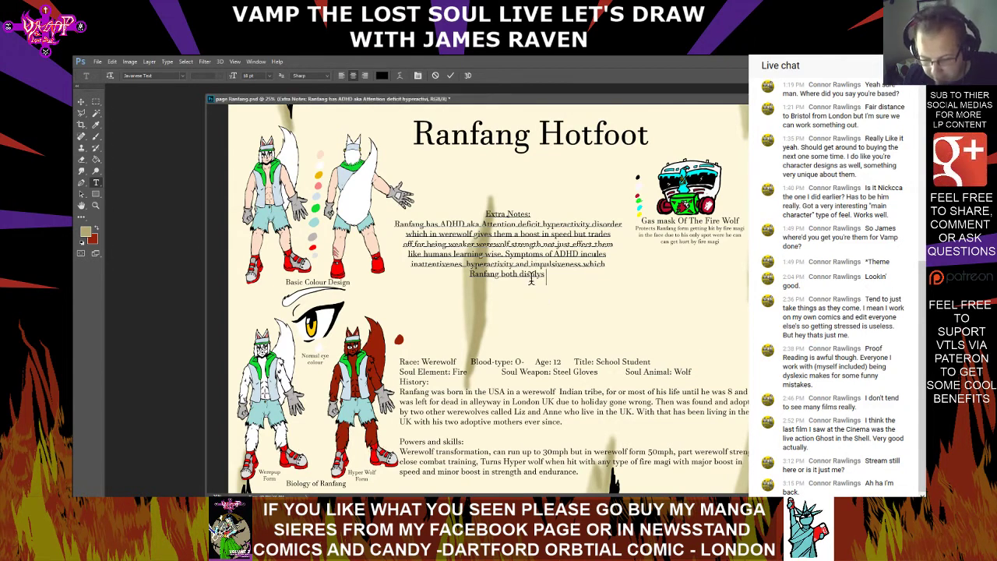
{"action": "key", "text": "ctrl+Return"}
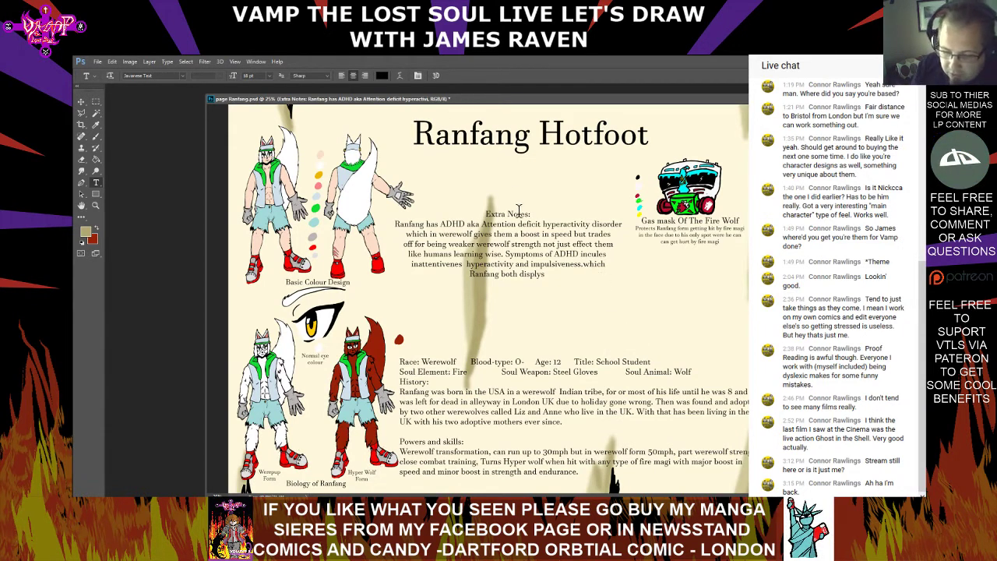
Change "which in werewolf" to "which in werewolfs" and insert "in" before "werewolf strength" in the Extra Notes, committing each edit
{"action": "left_click", "coordinate": [473, 237]}
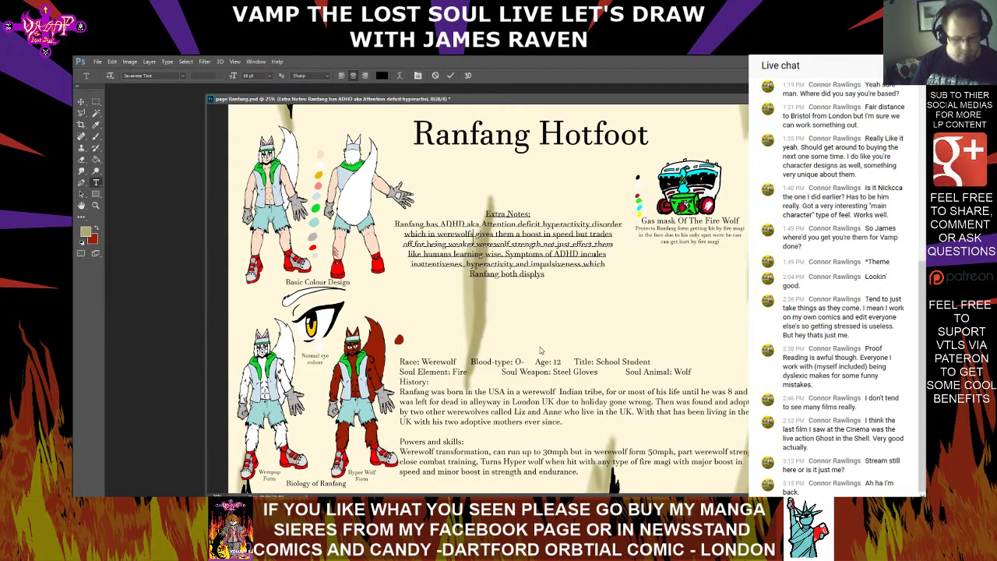
{"action": "left_click", "coordinate": [540, 349]}
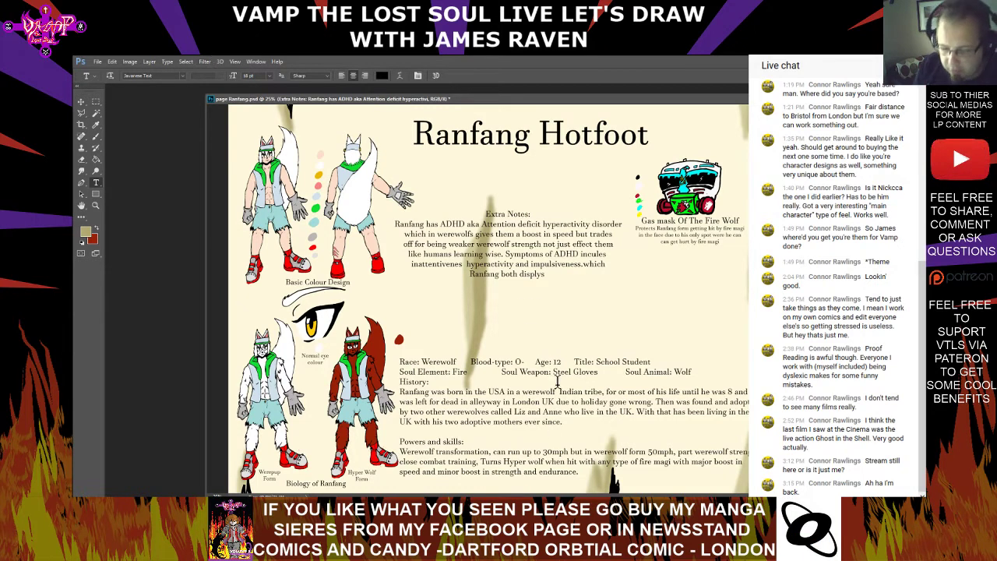
{"action": "left_click", "coordinate": [478, 243]}
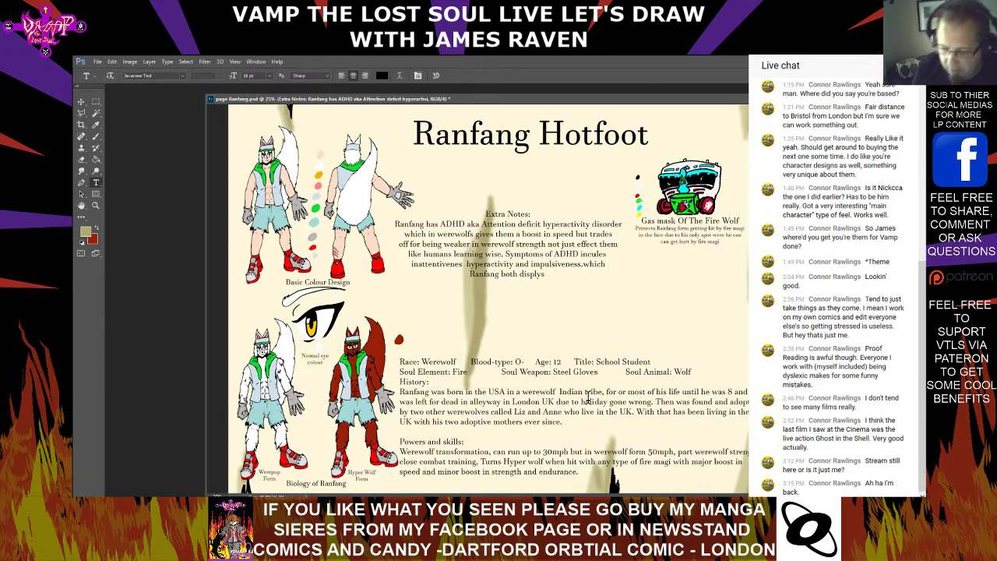
Add a comma after "strength", replace the full stop before "which" with a space, end "displys" with a full stop, and commit
{"action": "left_click", "coordinate": [536, 282]}
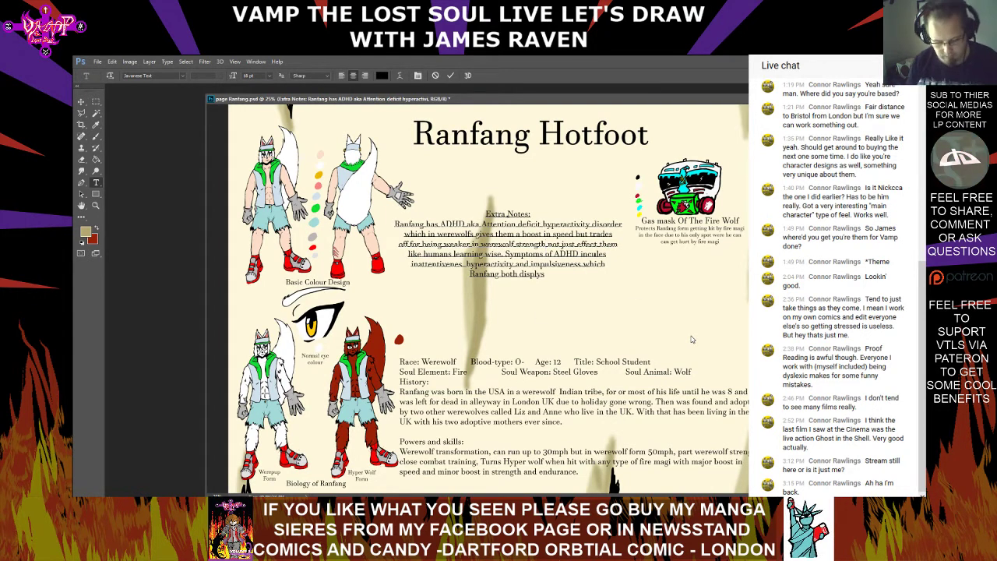
{"action": "type", "text": ","}
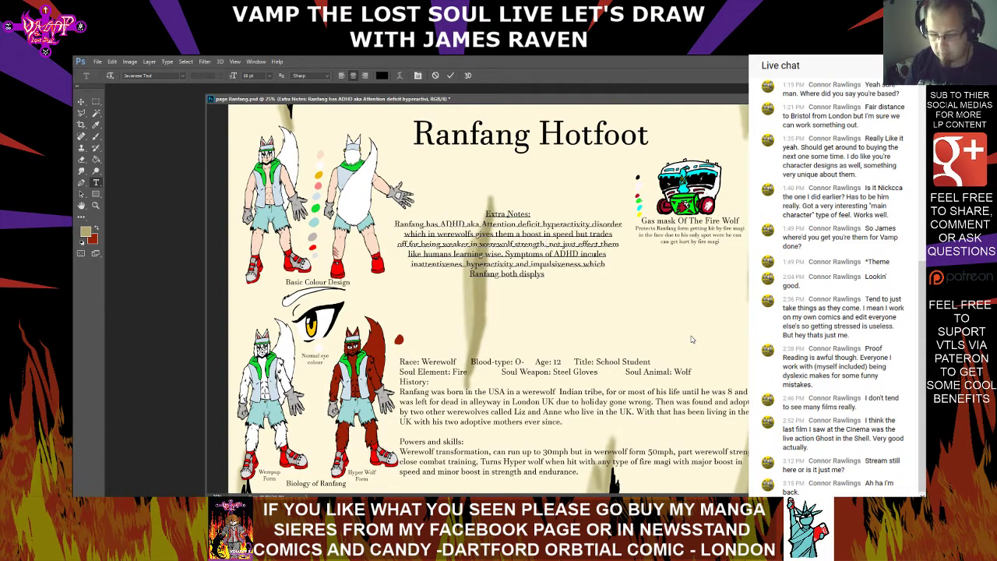
{"action": "key", "text": "BackSpace"}
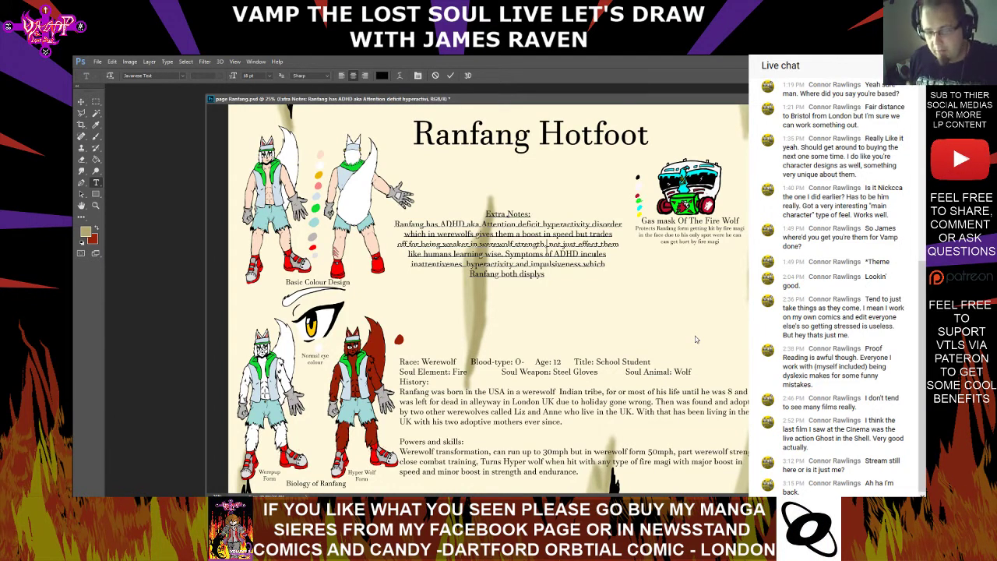
{"action": "key", "text": "Escape"}
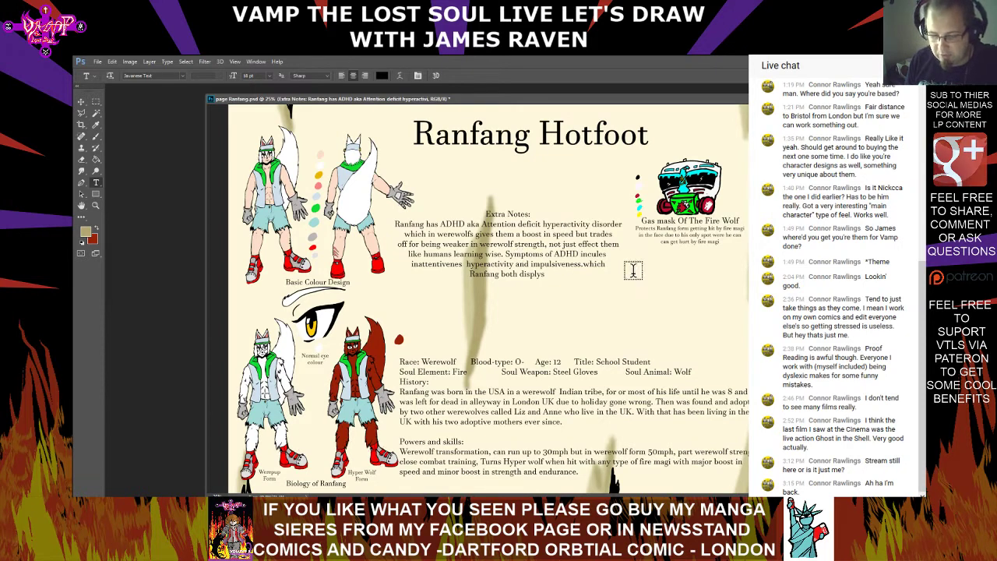
{"action": "left_click", "coordinate": [569, 265]}
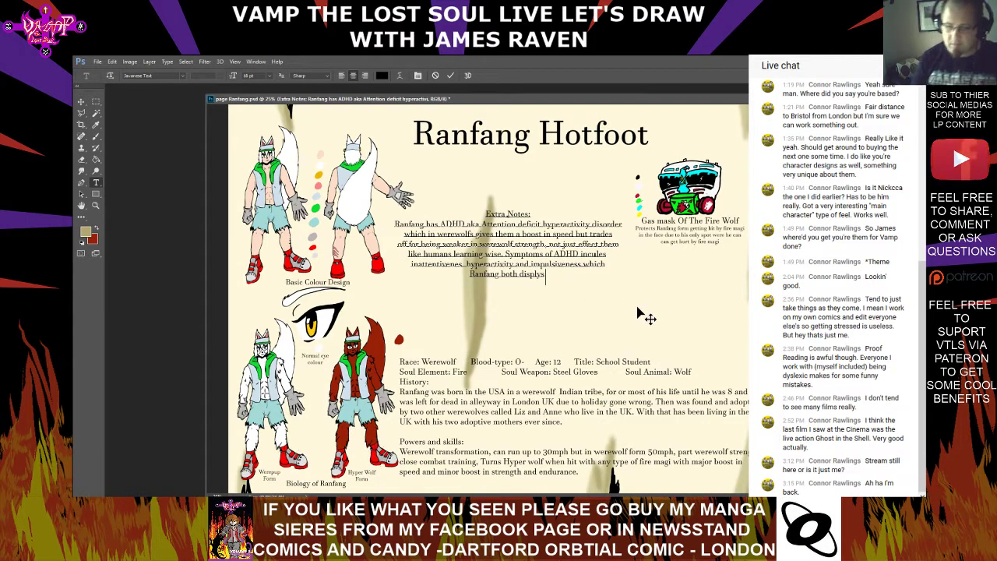
{"action": "left_click", "coordinate": [647, 315]}
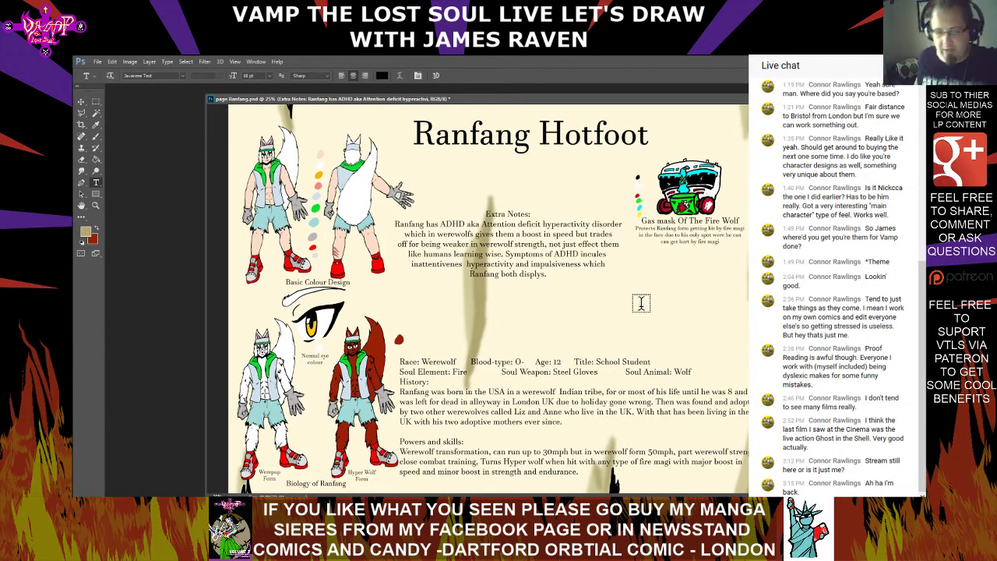
Move the Extra Notes text block slightly lower, centred in the gap above the Race details, and save the document
{"action": "left_click", "coordinate": [81, 102]}
{"action": "left_click_drag", "start_coordinate": [554, 236], "coordinate": [558, 254]}
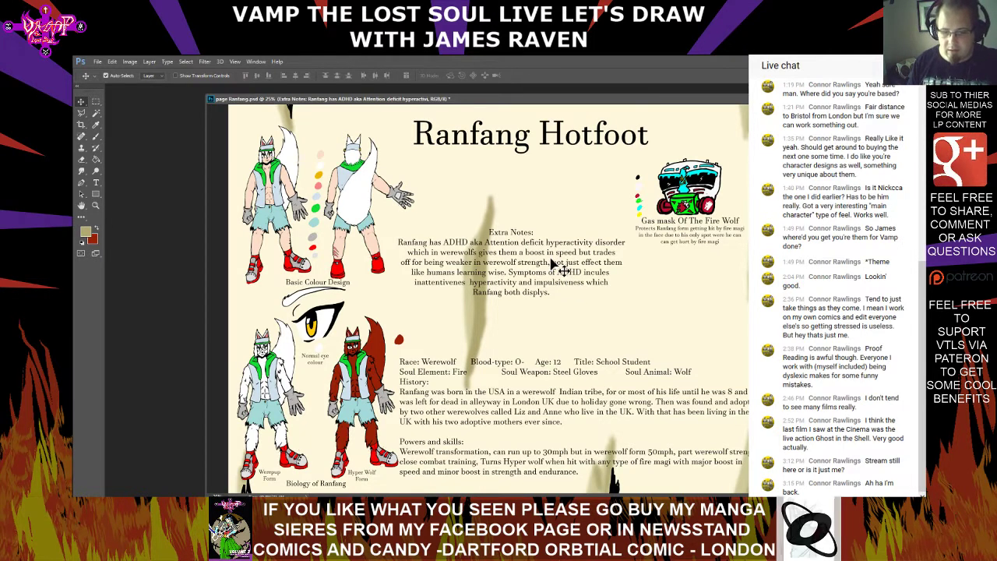
{"action": "left_click_drag", "start_coordinate": [553, 264], "coordinate": [554, 256]}
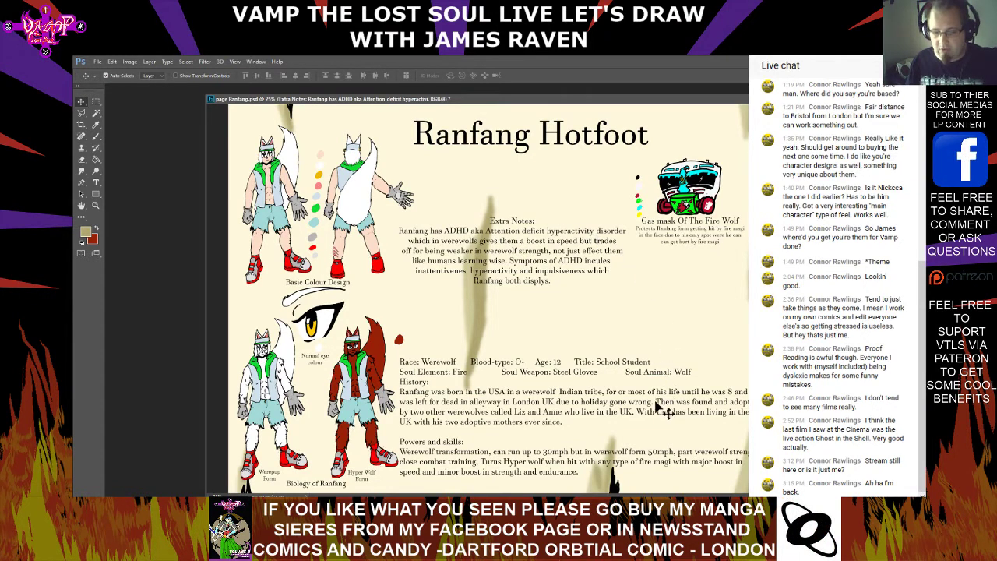
{"action": "left_click_drag", "start_coordinate": [542, 259], "coordinate": [528, 282]}
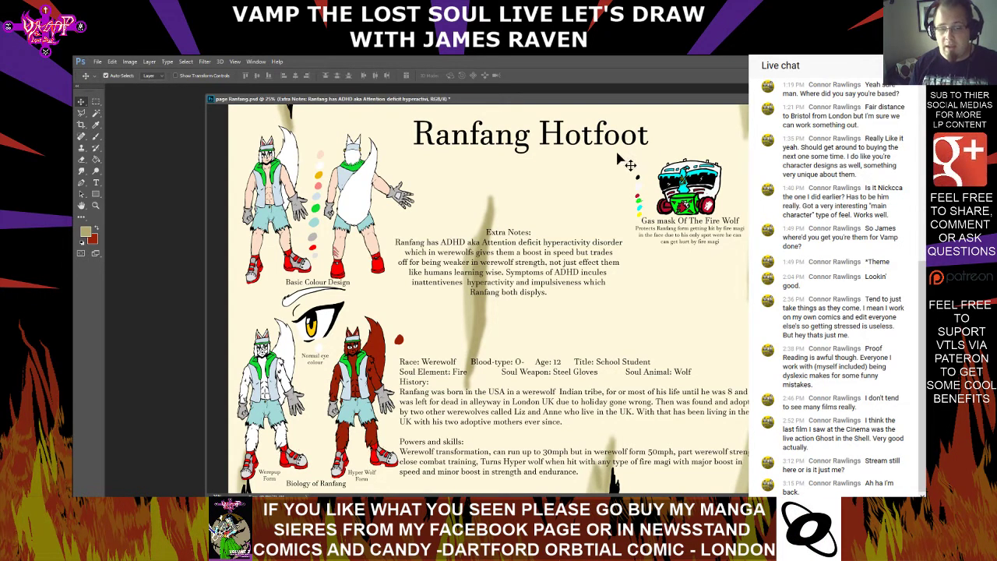
{"action": "left_click", "coordinate": [96, 62]}
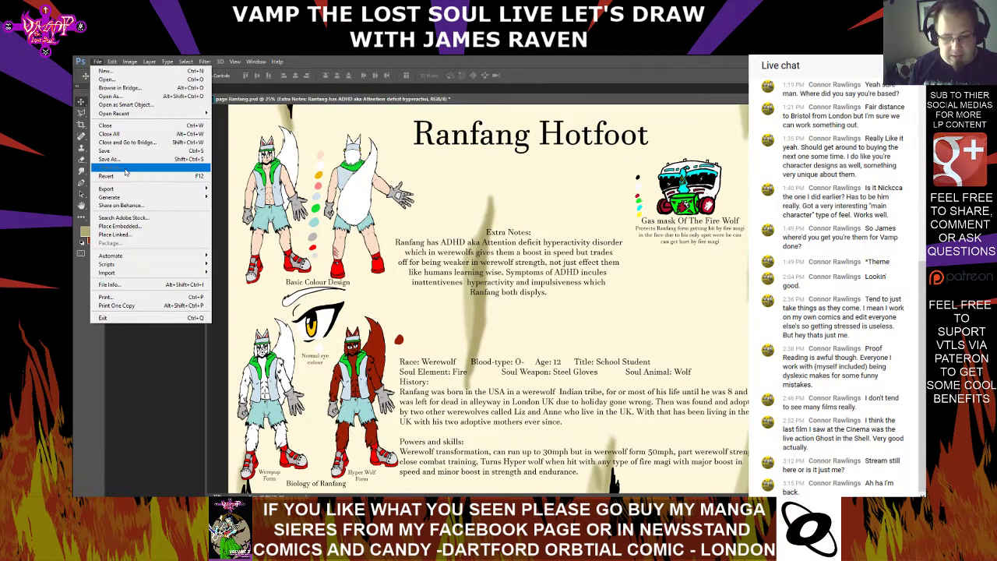
{"action": "left_click", "coordinate": [120, 155]}
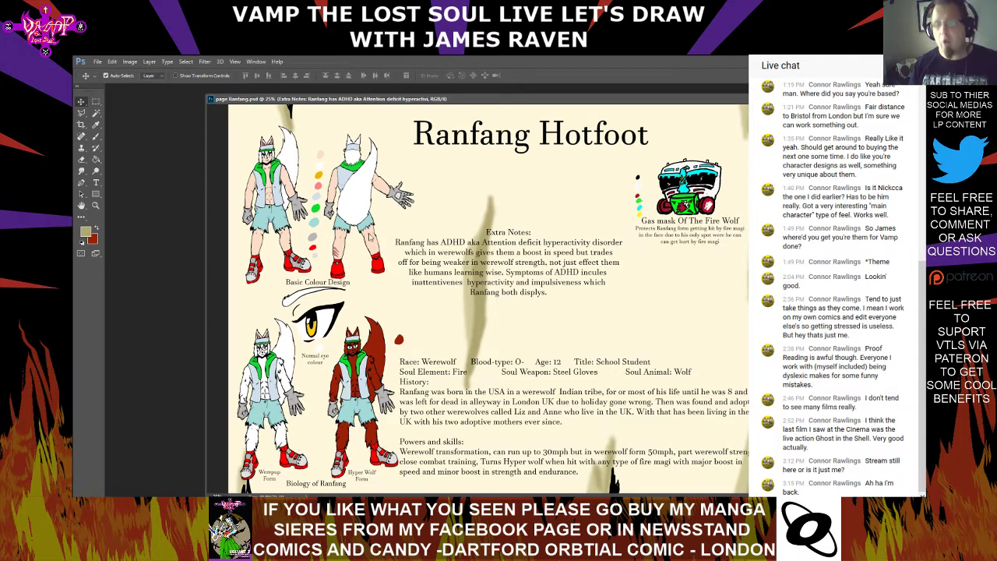